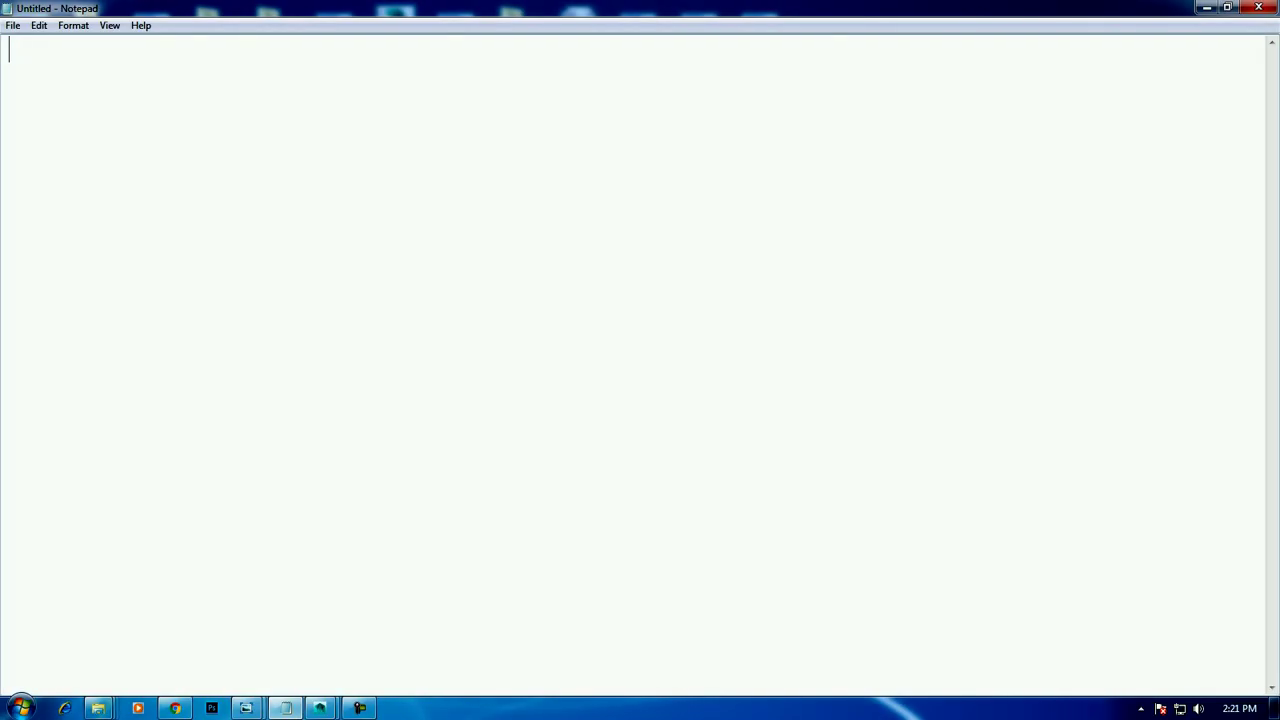
Type a short intro note about the Maya sniper rifle tutorial, then minimise Notepad.
{"action": "type", "text": "In thiTut"}
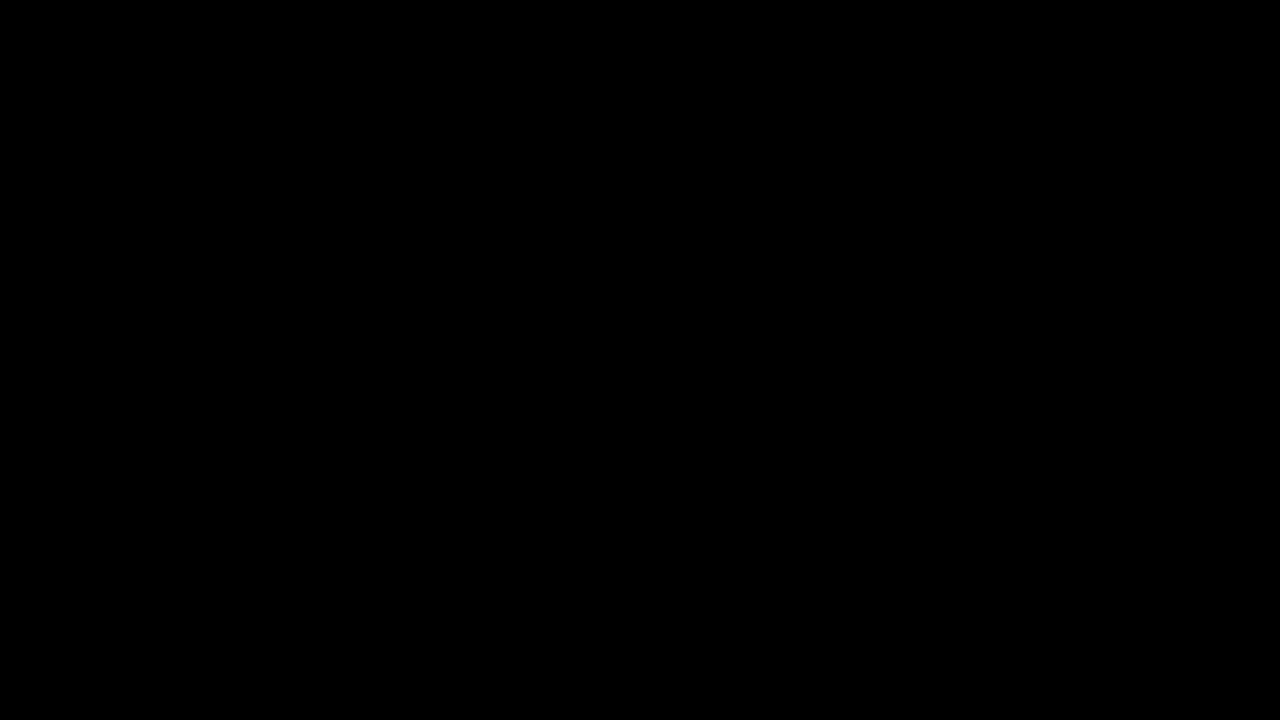
{"action": "type", "text": "get started.."}
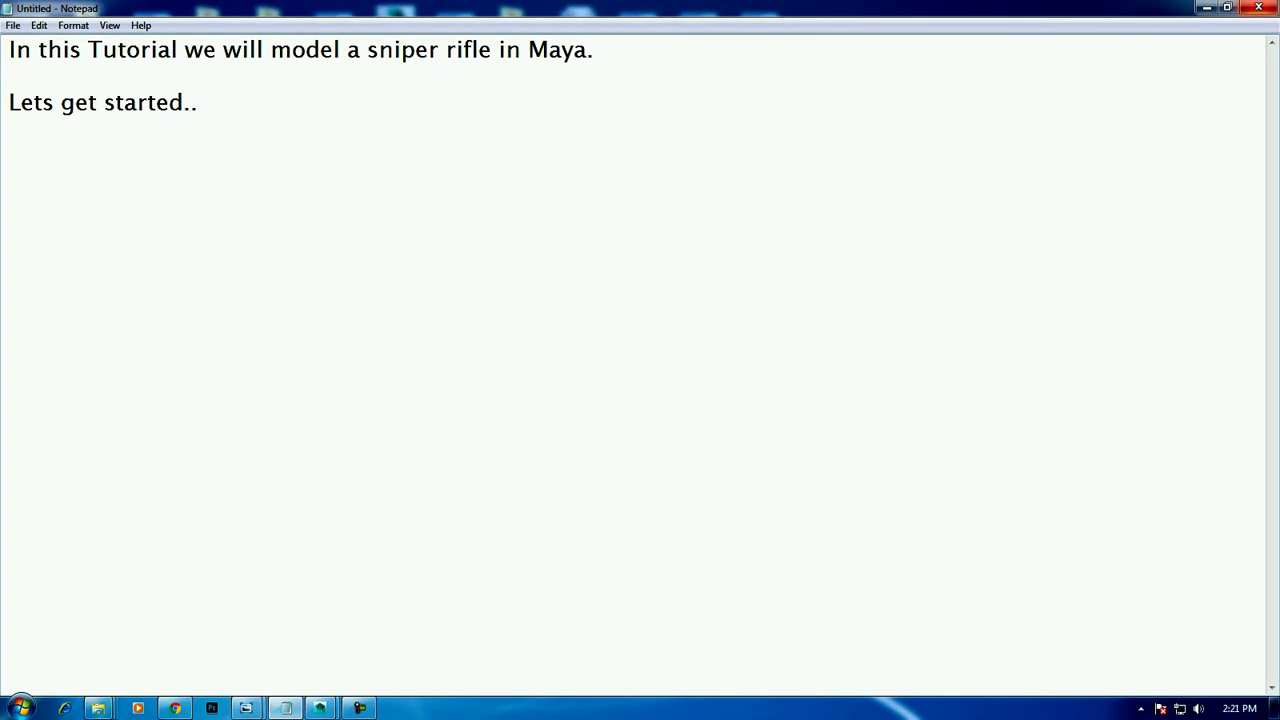
{"action": "left_click", "coordinate": [1207, 7]}
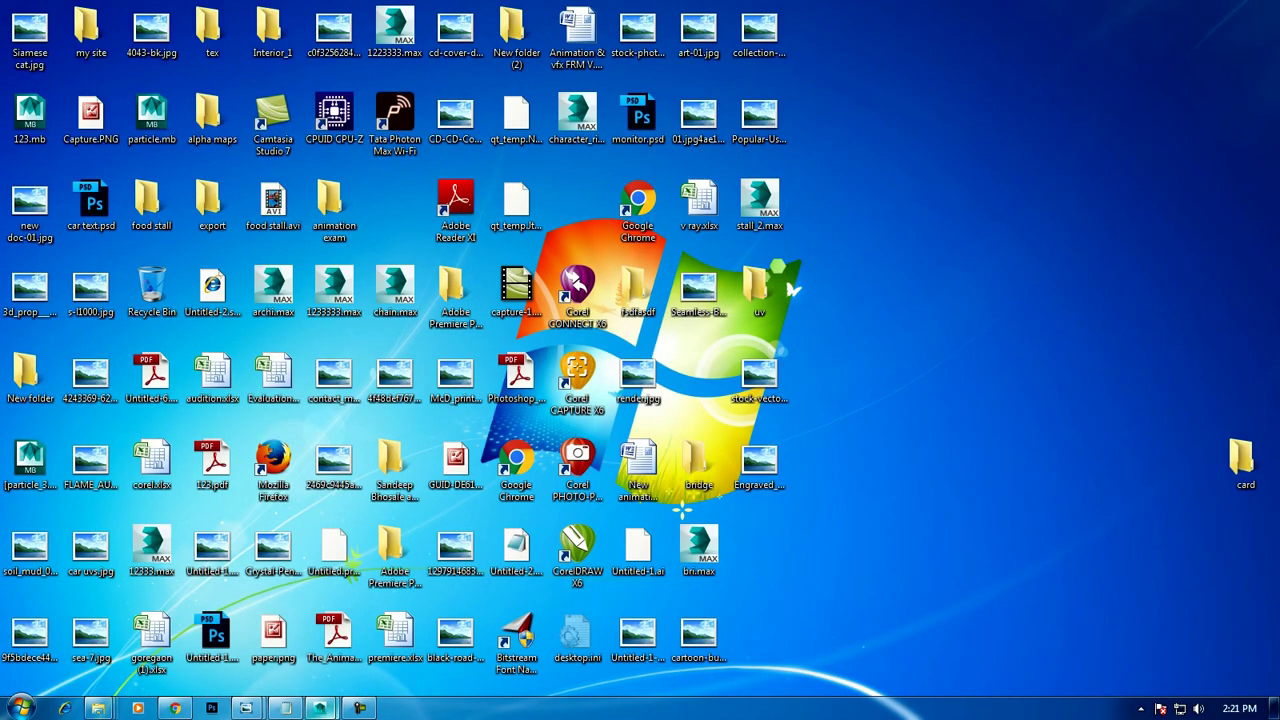
Restore Maya and start a new untitled scene without saving, shown in the four-view layout.
{"action": "mouse_move", "coordinate": [319, 708]}
{"action": "left_click", "coordinate": [420, 612]}
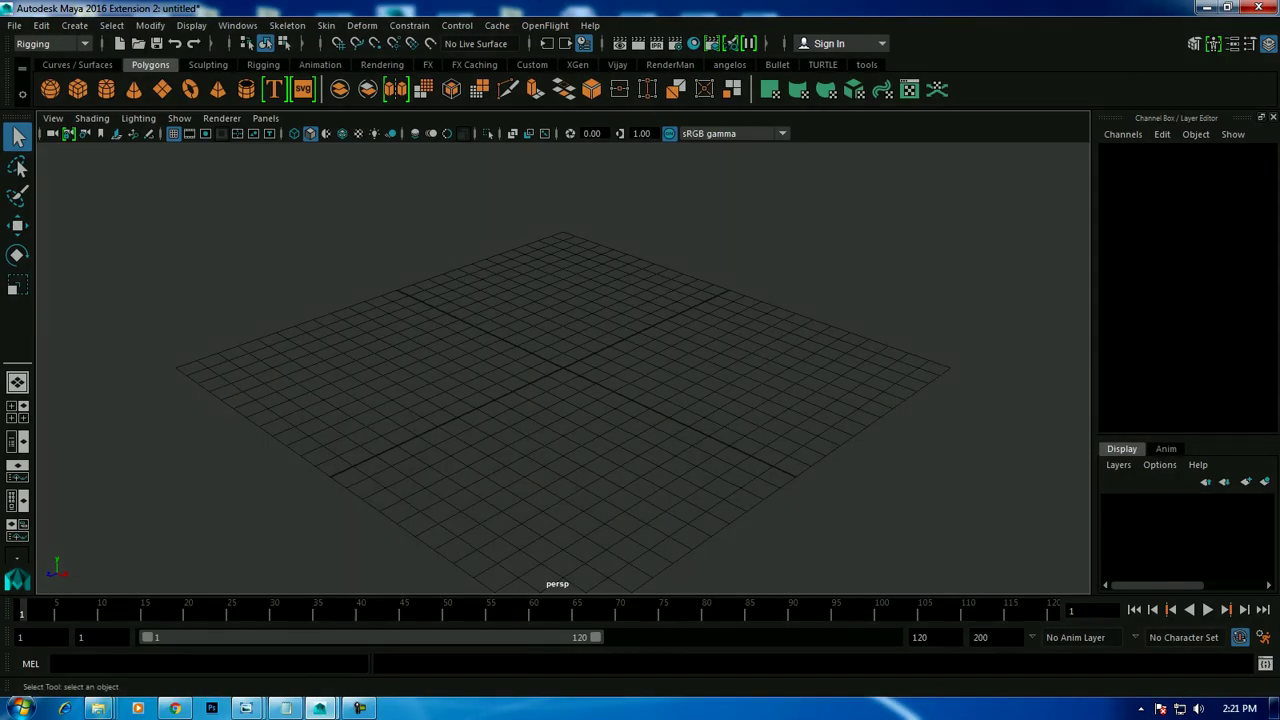
{"action": "key", "text": "space"}
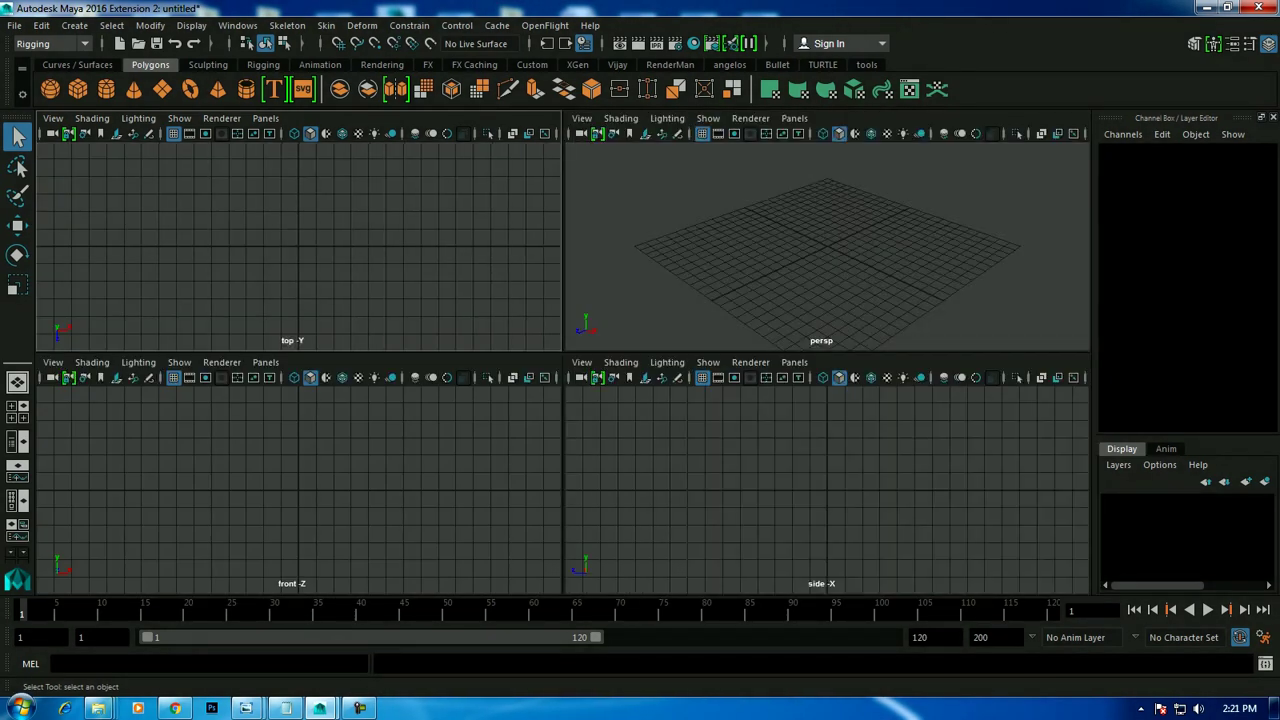
{"action": "left_click", "coordinate": [827, 480]}
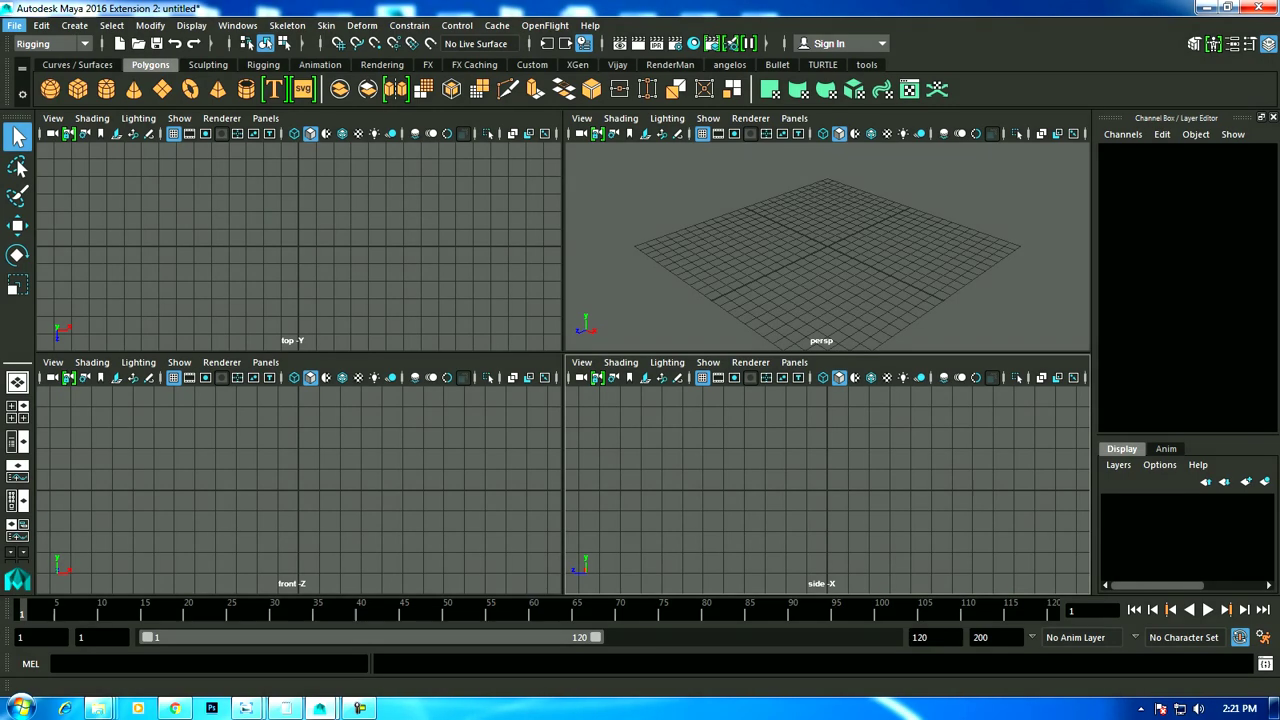
{"action": "left_click", "coordinate": [14, 25]}
{"action": "left_click", "coordinate": [50, 55]}
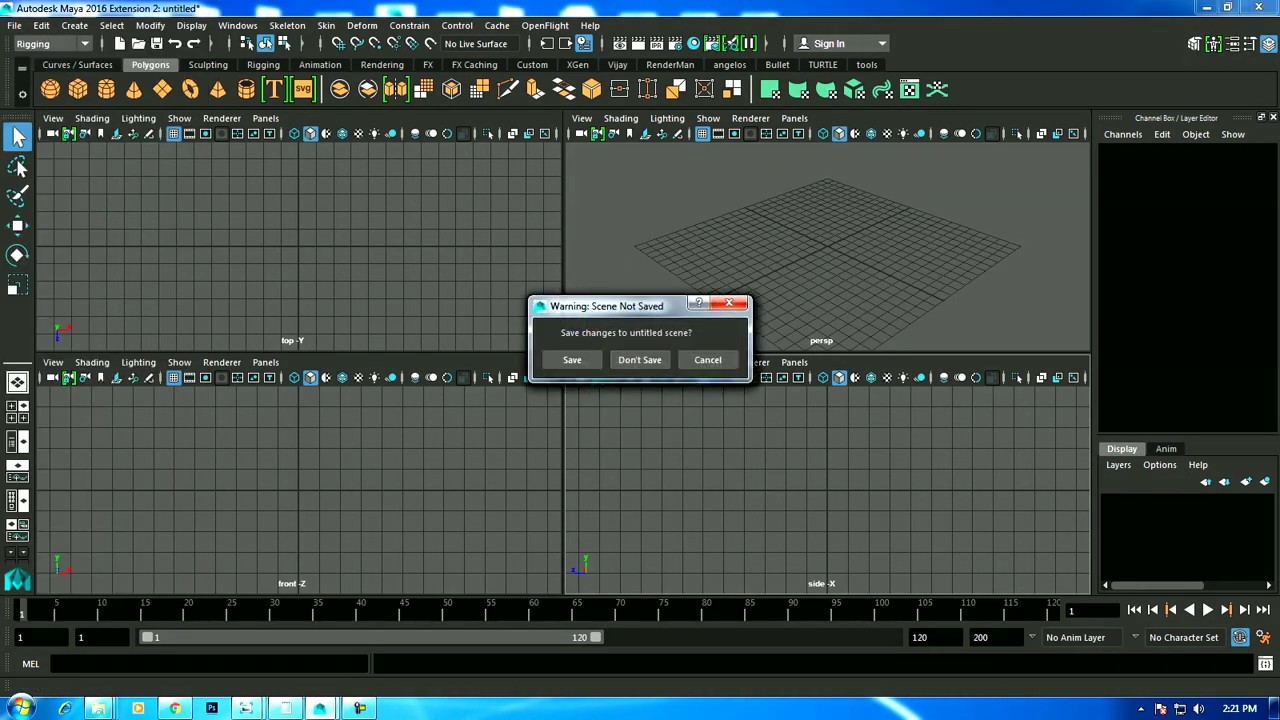
{"action": "left_click", "coordinate": [639, 359]}
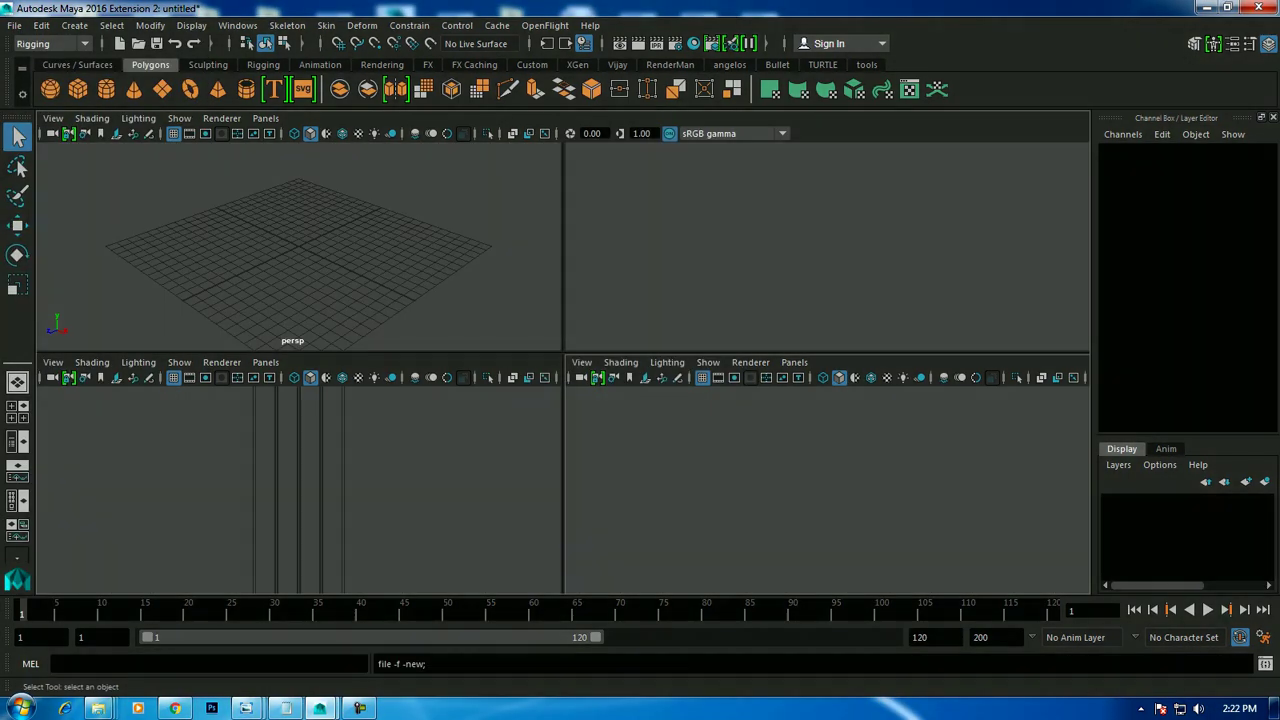
{"action": "key", "text": "space"}
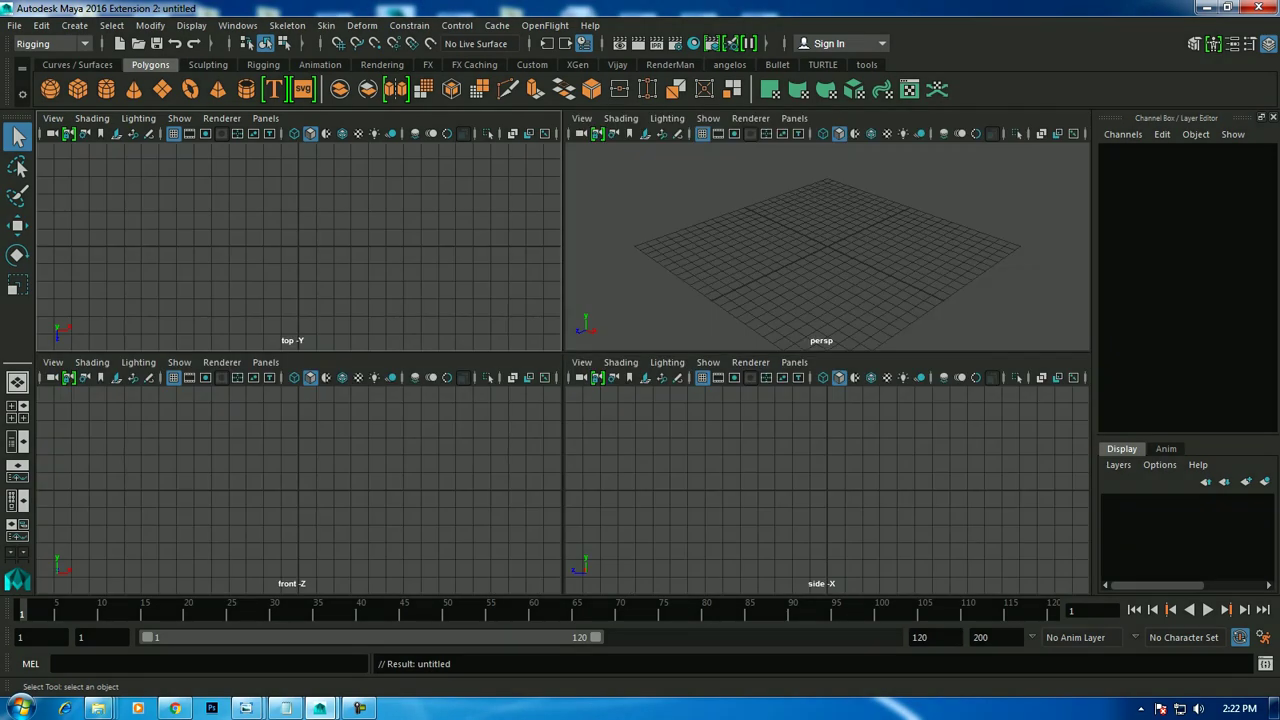
Start a side-view image plane import and browse the Desktop image files.
{"action": "left_click", "coordinate": [582, 362]}
{"action": "mouse_move", "coordinate": [650, 692]}
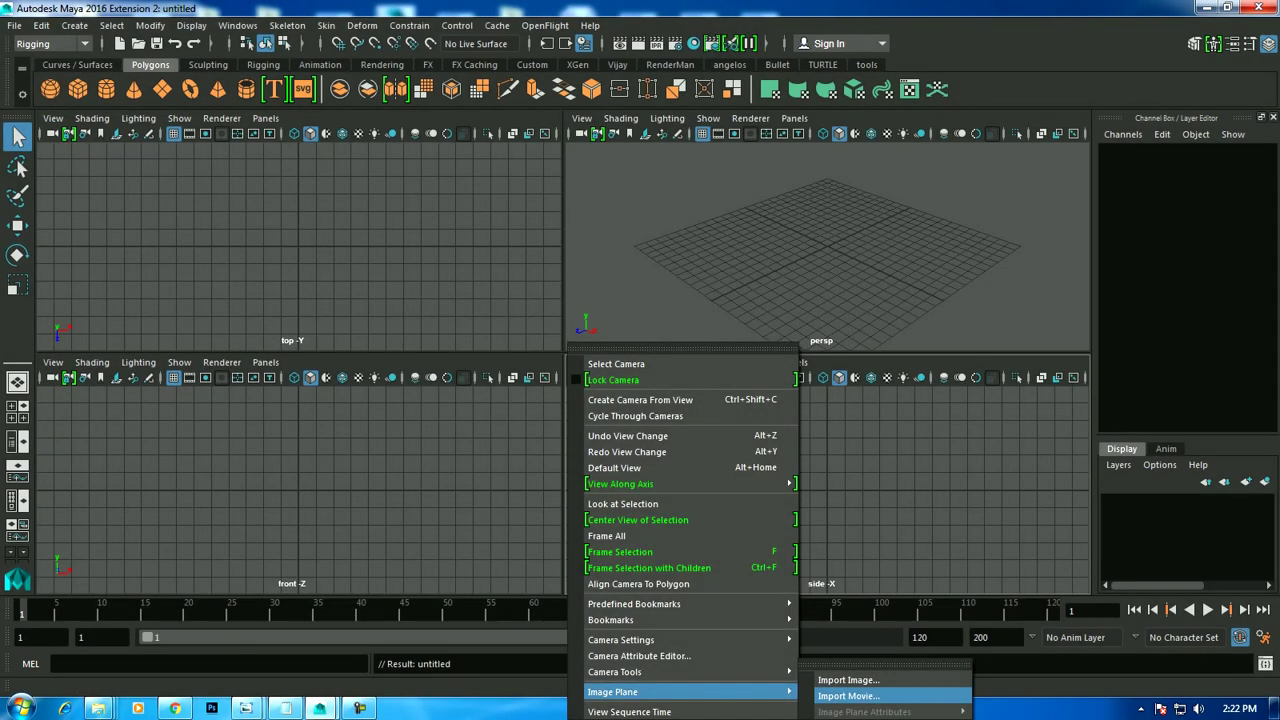
{"action": "left_click", "coordinate": [850, 680]}
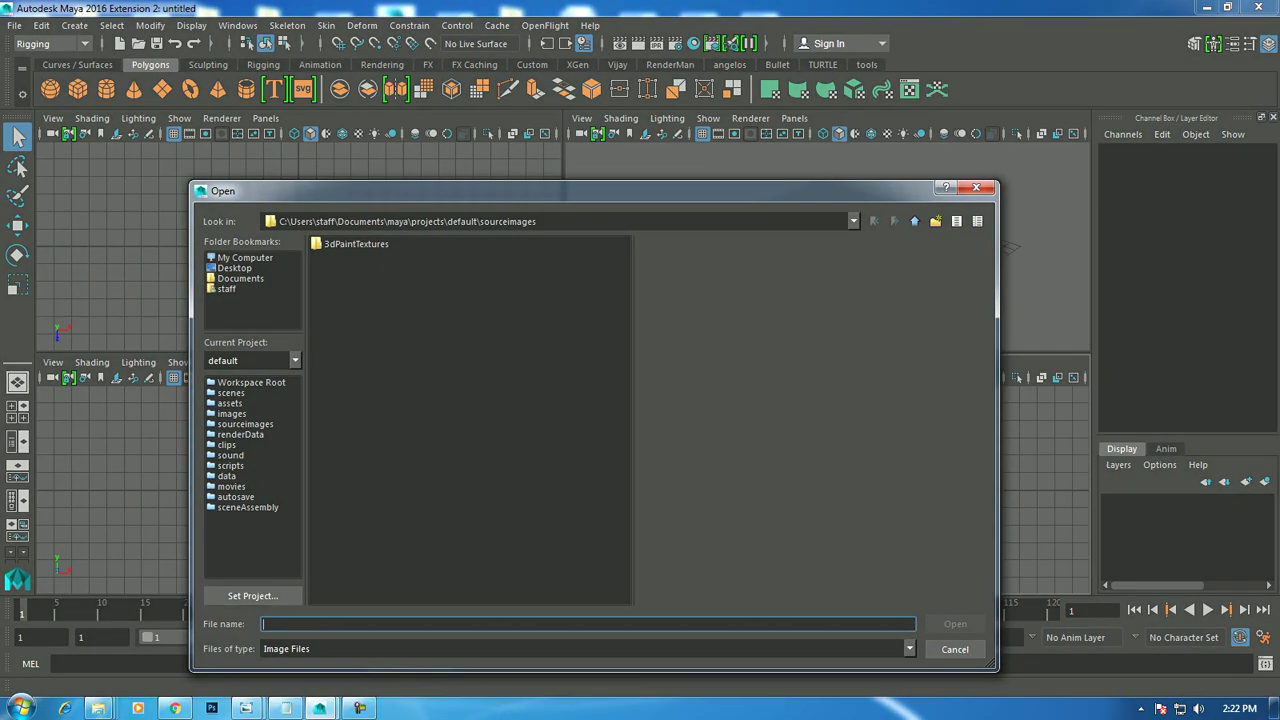
{"action": "left_click", "coordinate": [234, 268]}
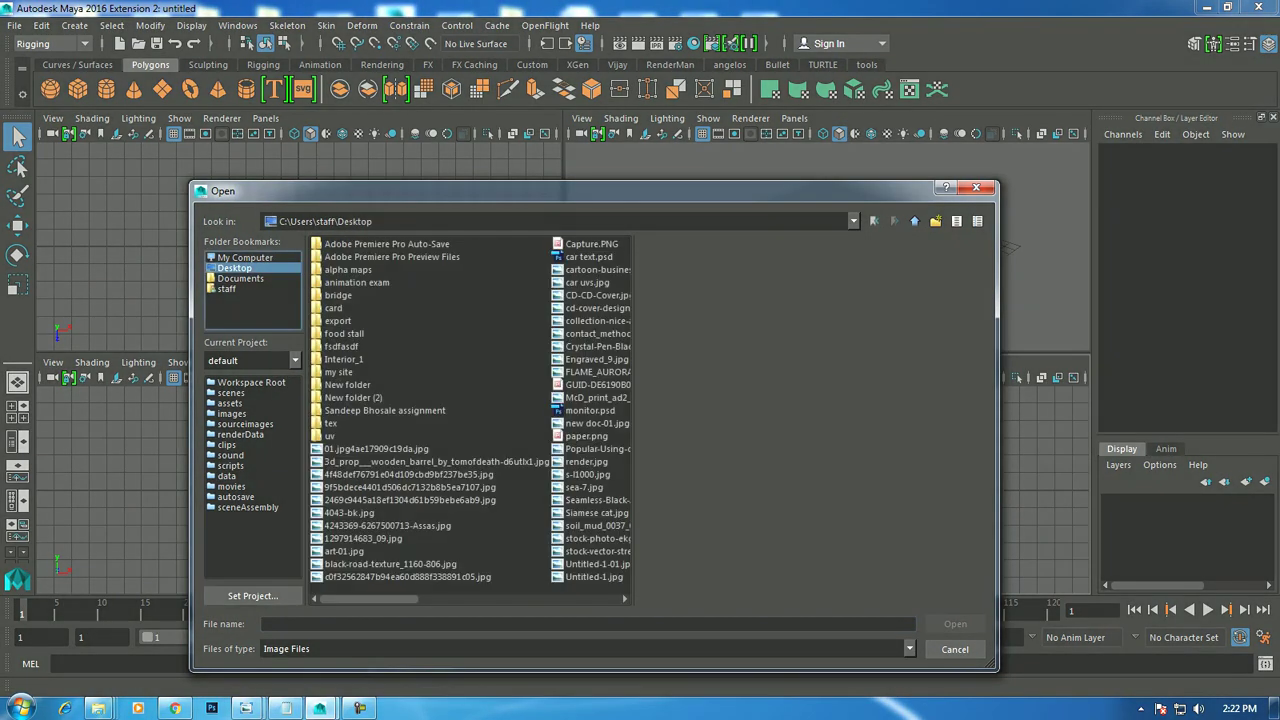
{"action": "left_click", "coordinate": [376, 449]}
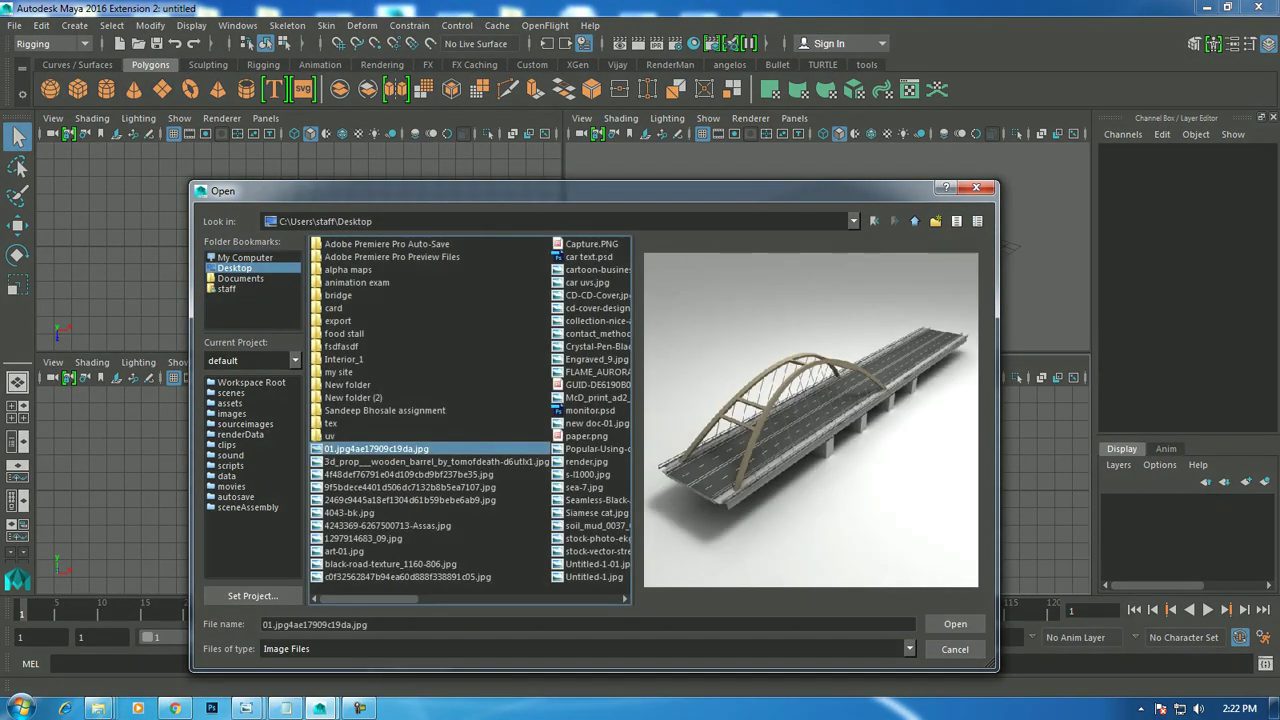
{"action": "left_click", "coordinate": [582, 474]}
{"action": "key", "text": "Down"}
{"action": "key", "text": "Down"}
{"action": "key", "text": "Down"}
{"action": "key", "text": "Down"}
{"action": "key", "text": "Down"}
{"action": "key", "text": "Down"}
{"action": "scroll", "coordinate": [430, 410], "scroll_direction": "up", "scroll_amount": 3}
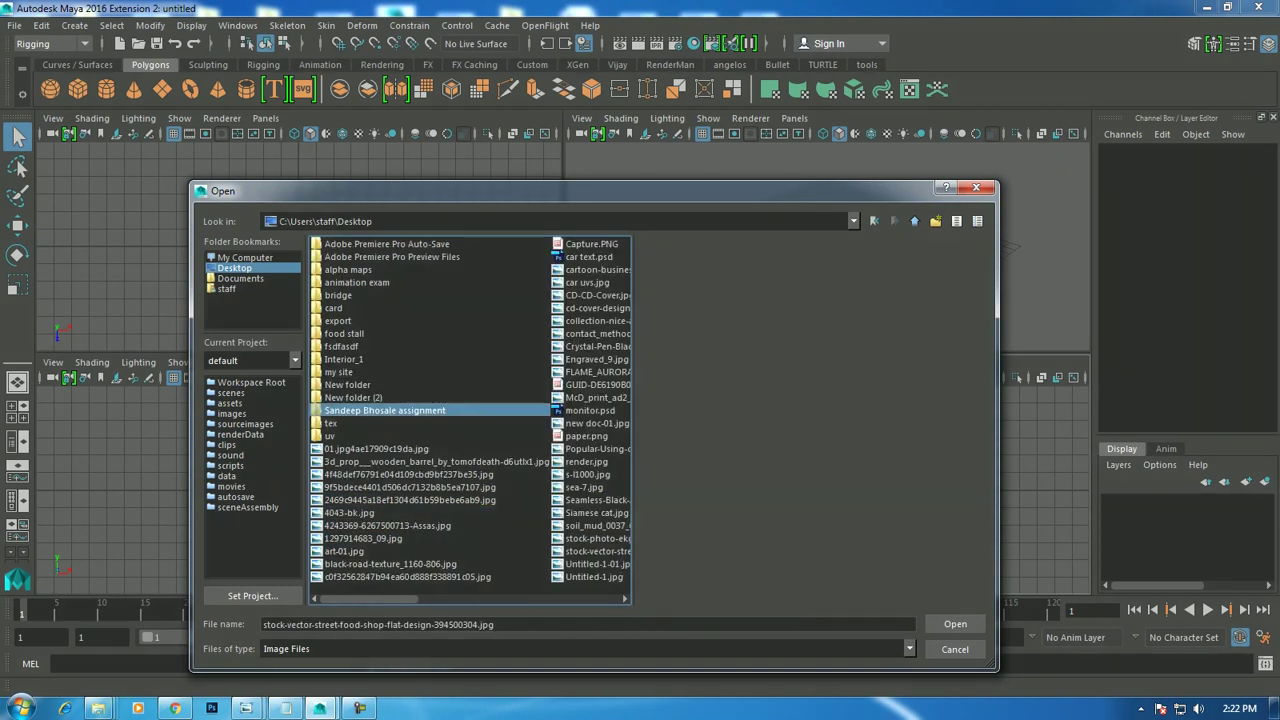
Preview the Desktop images and load Engraved_9.jpg as the side-view reference.
{"action": "left_click", "coordinate": [588, 461]}
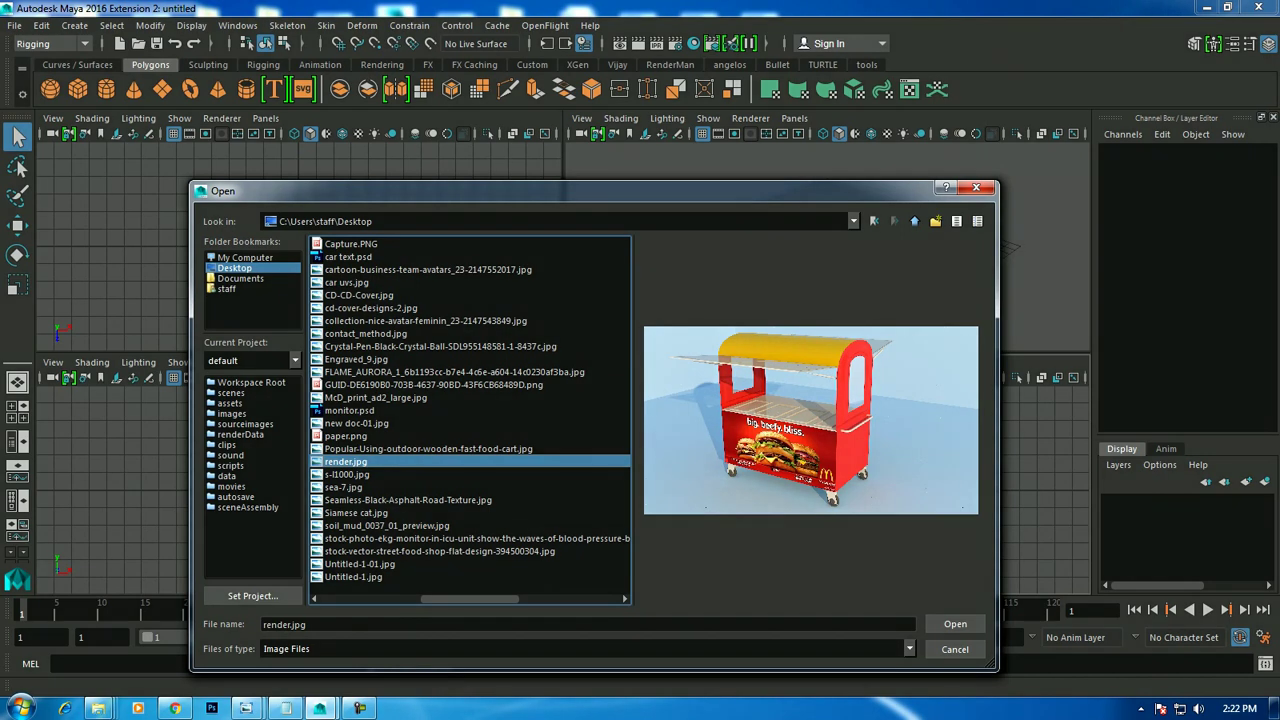
{"action": "scroll", "coordinate": [470, 410], "scroll_direction": "up", "scroll_amount": 3}
{"action": "left_click", "coordinate": [376, 448]}
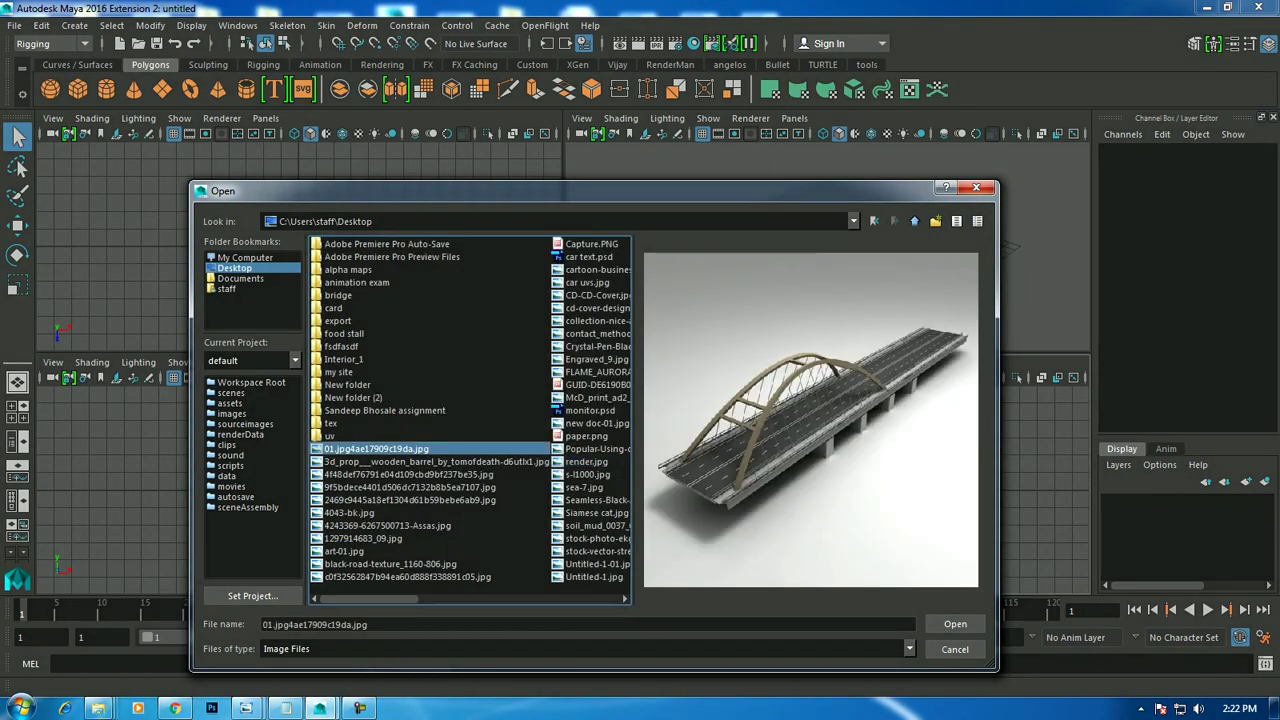
{"action": "key", "text": "Down"}
{"action": "key", "text": "Down"}
{"action": "key", "text": "Down"}
{"action": "key", "text": "Down"}
{"action": "key", "text": "Down"}
{"action": "key", "text": "Down"}
{"action": "key", "text": "Down"}
{"action": "key", "text": "Down"}
{"action": "key", "text": "Down"}
{"action": "key", "text": "Down"}
{"action": "key", "text": "Right"}
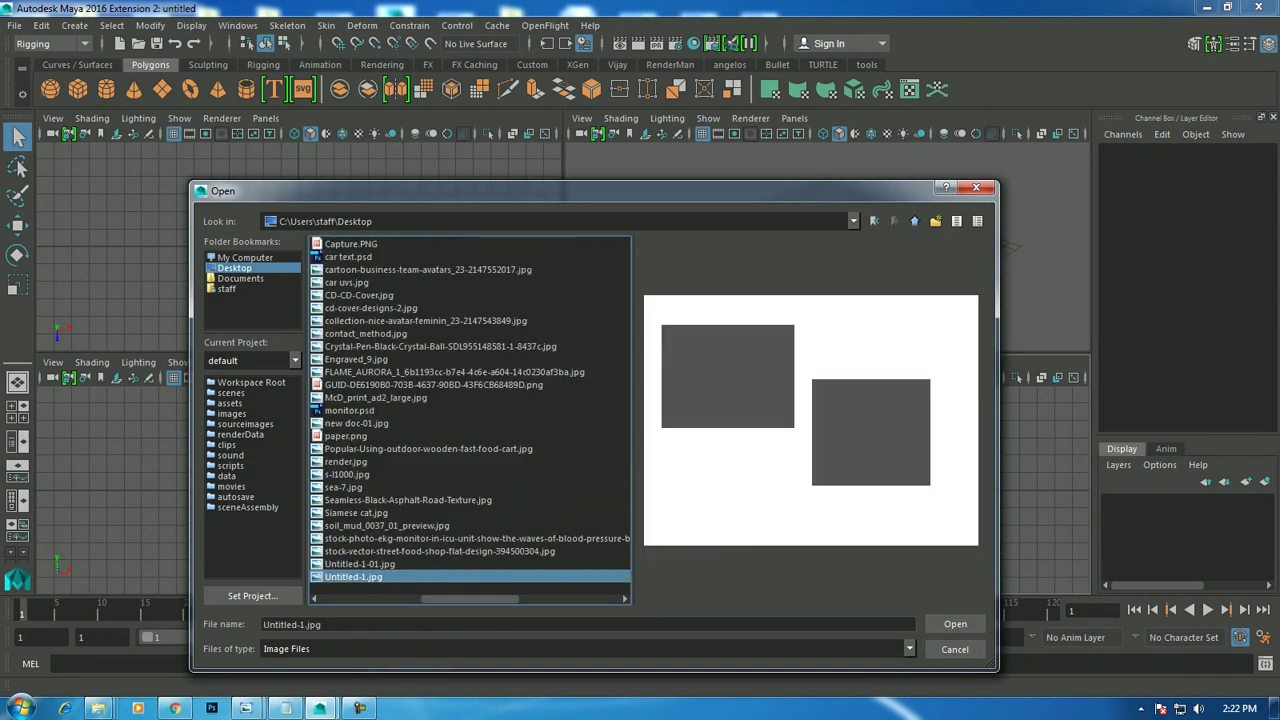
{"action": "key", "text": "Up"}
{"action": "key", "text": "Up"}
{"action": "key", "text": "Up"}
{"action": "key", "text": "Up"}
{"action": "key", "text": "Up"}
{"action": "key", "text": "Up"}
{"action": "key", "text": "Up"}
{"action": "key", "text": "Up"}
{"action": "key", "text": "Up"}
{"action": "key", "text": "Up"}
{"action": "key", "text": "Up"}
{"action": "key", "text": "Up"}
{"action": "key", "text": "Up"}
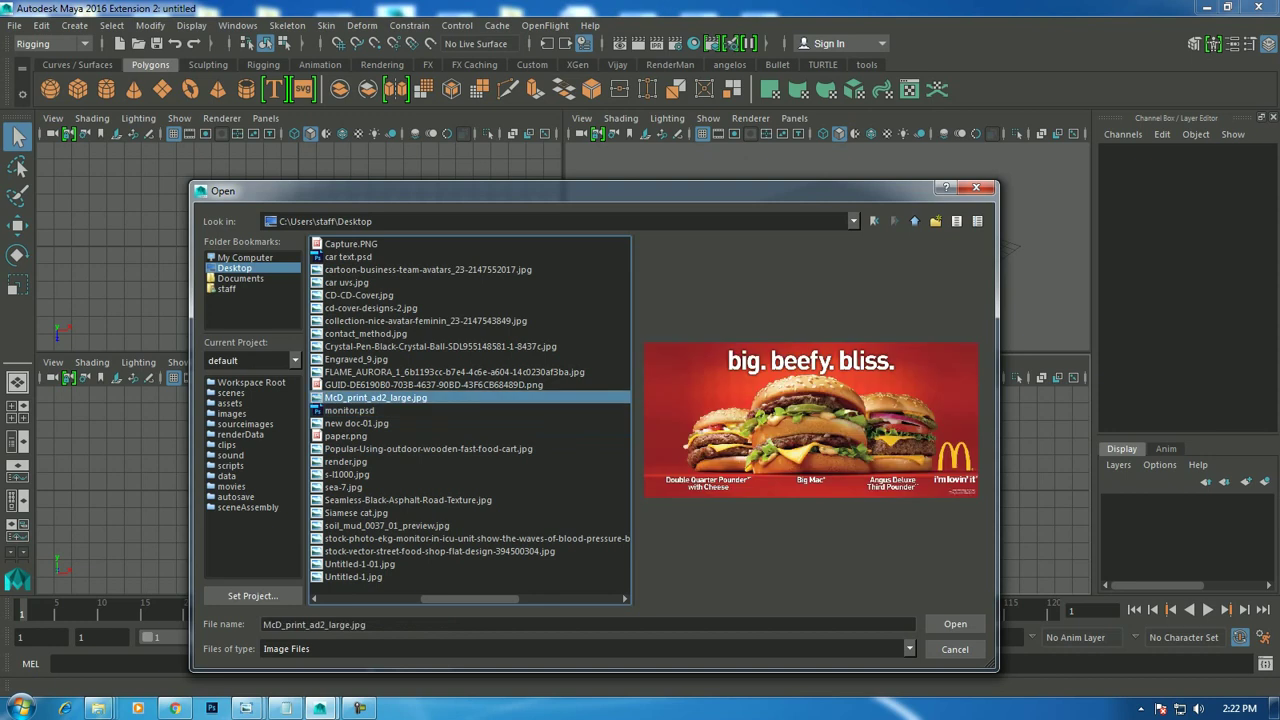
{"action": "key", "text": "Up"}
{"action": "key", "text": "Up"}
{"action": "key", "text": "Up"}
{"action": "key", "text": "Up"}
{"action": "key", "text": "Down"}
{"action": "key", "text": "Return"}
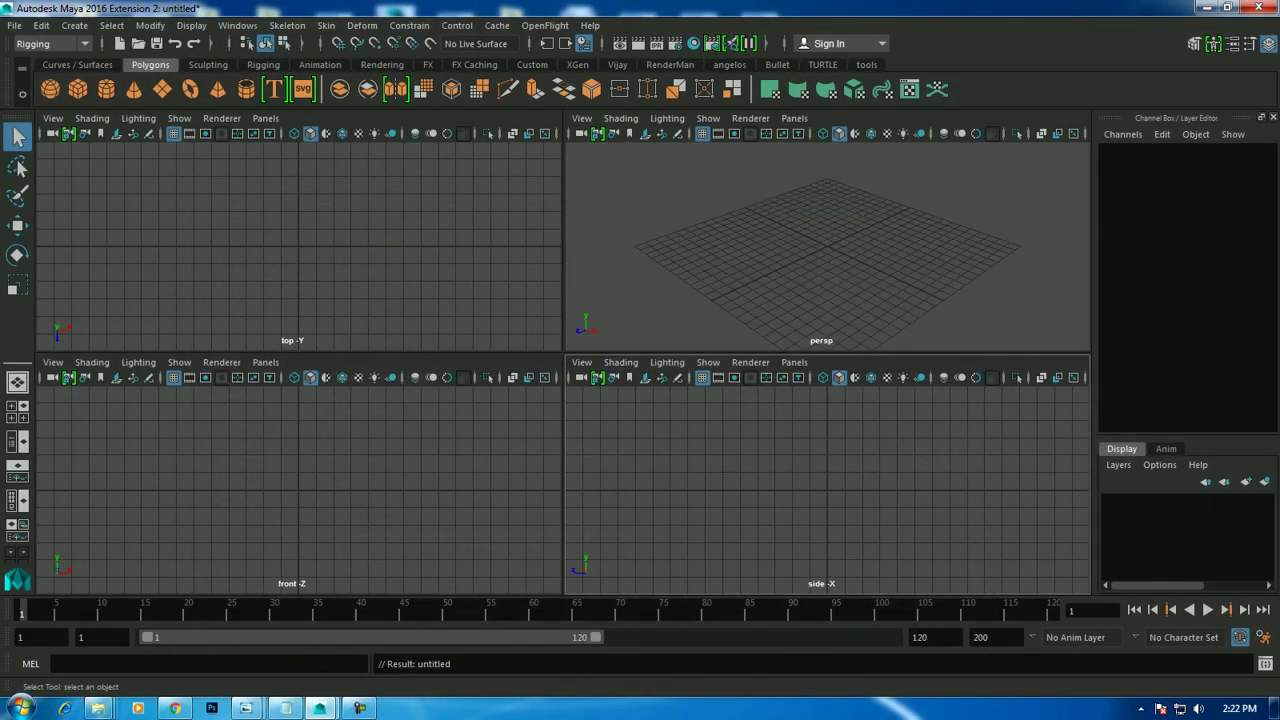
In a maximised perspective view, raise the image plane to height 1.454 and scale it to 1.244.
{"action": "key", "text": "f"}
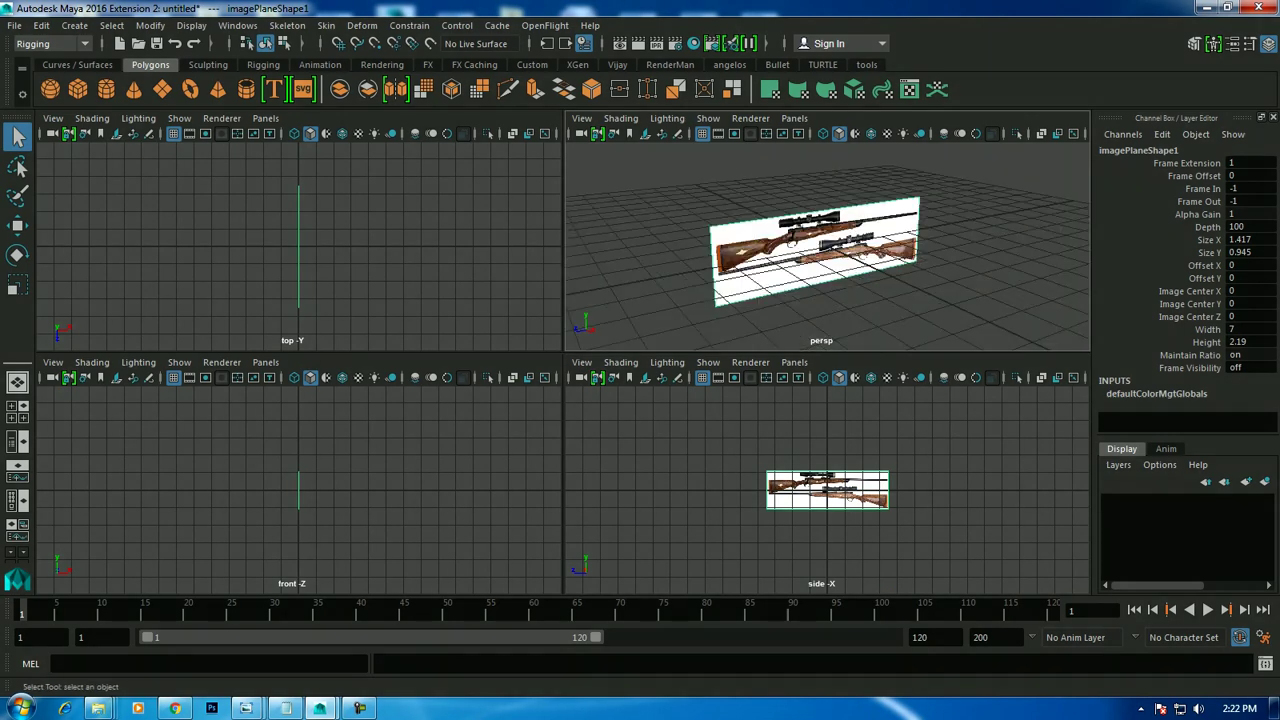
{"action": "key", "text": "space"}
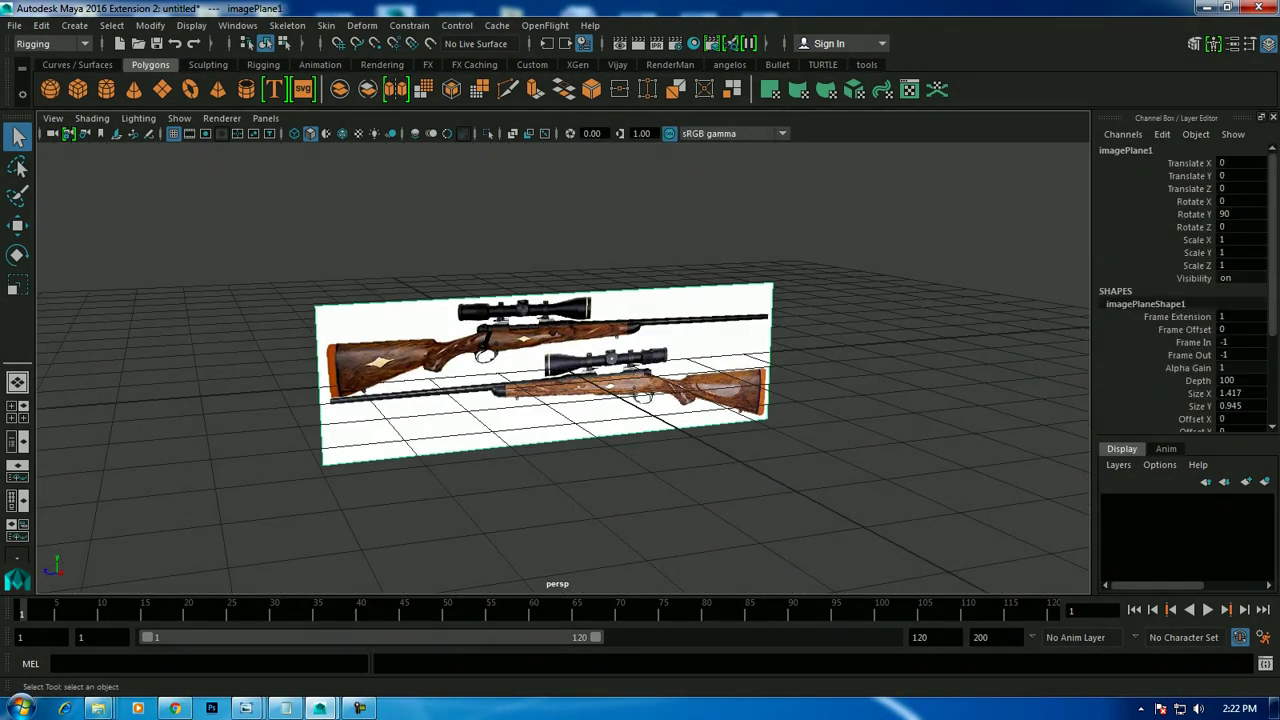
{"action": "key", "text": "w"}
{"action": "left_click_drag", "start_coordinate": [563, 292], "coordinate": [563, 212]}
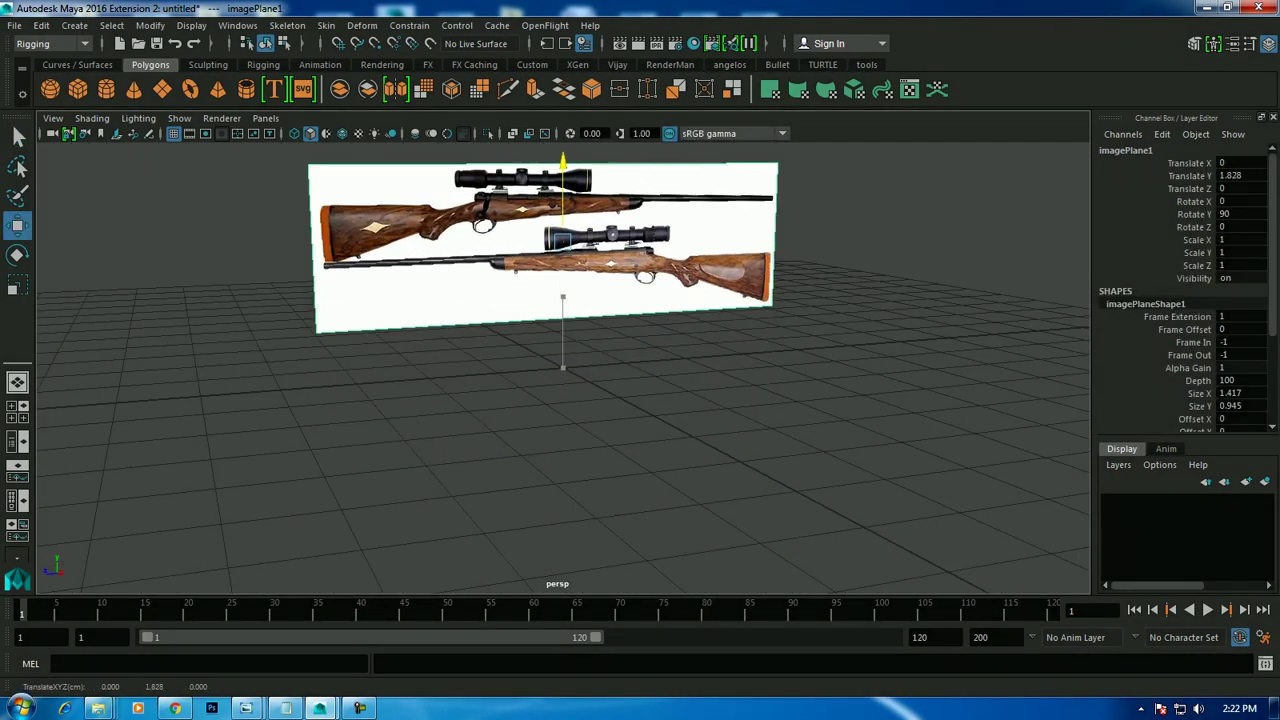
{"action": "key", "text": "r"}
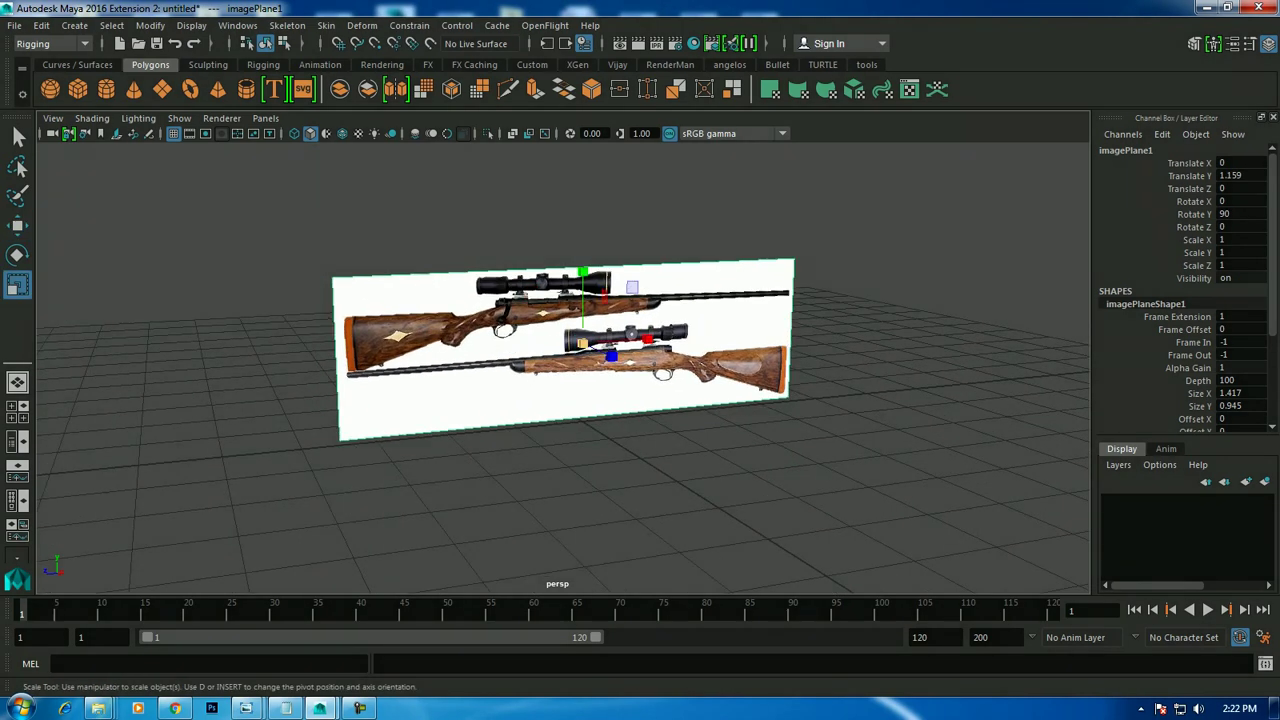
{"action": "mouse_move", "coordinate": [600, 350]}
{"action": "left_mouse_down"}
{"action": "mouse_move", "coordinate": [680, 350]}
{"action": "mouse_move", "coordinate": [635, 350]}
{"action": "left_mouse_up"}
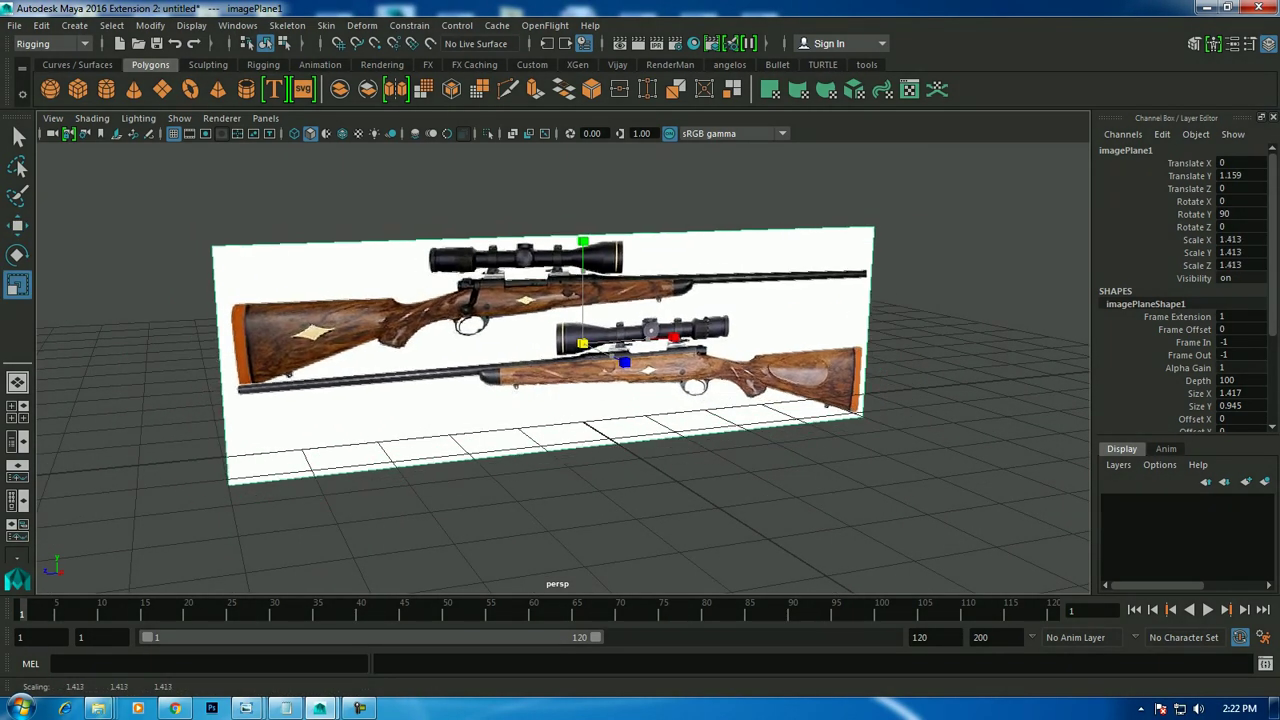
{"action": "key", "text": "w"}
{"action": "left_click_drag", "start_coordinate": [582, 265], "coordinate": [582, 244]}
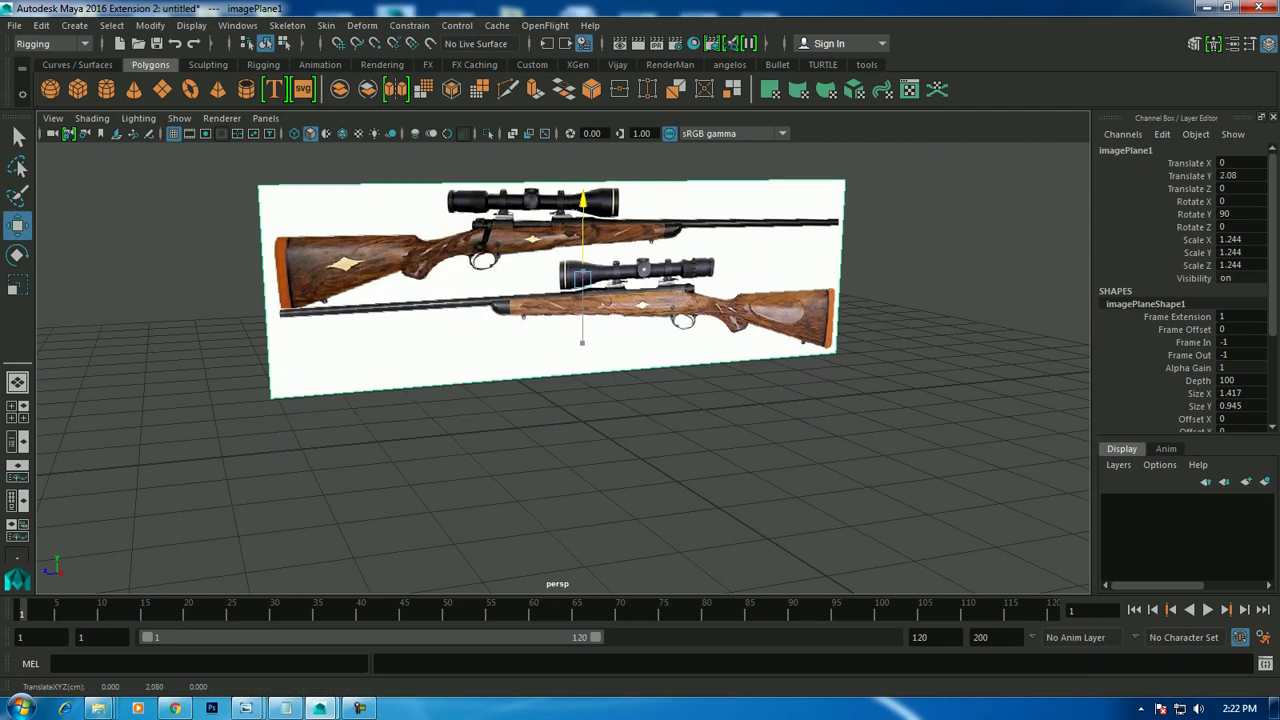
Lock all of the image plane's channels in the Channel Box.
{"action": "left_click_drag", "start_coordinate": [560, 350], "coordinate": [620, 350], "text": "alt"}
{"action": "scroll", "coordinate": [560, 350], "scroll_direction": "up", "scroll_amount": 3}
{"action": "scroll", "coordinate": [560, 350], "scroll_direction": "down", "scroll_amount": 2}
{"action": "left_click_drag", "start_coordinate": [580, 242], "coordinate": [604, 242], "text": "alt"}
{"action": "left_click_drag", "start_coordinate": [604, 242], "coordinate": [652, 280]}
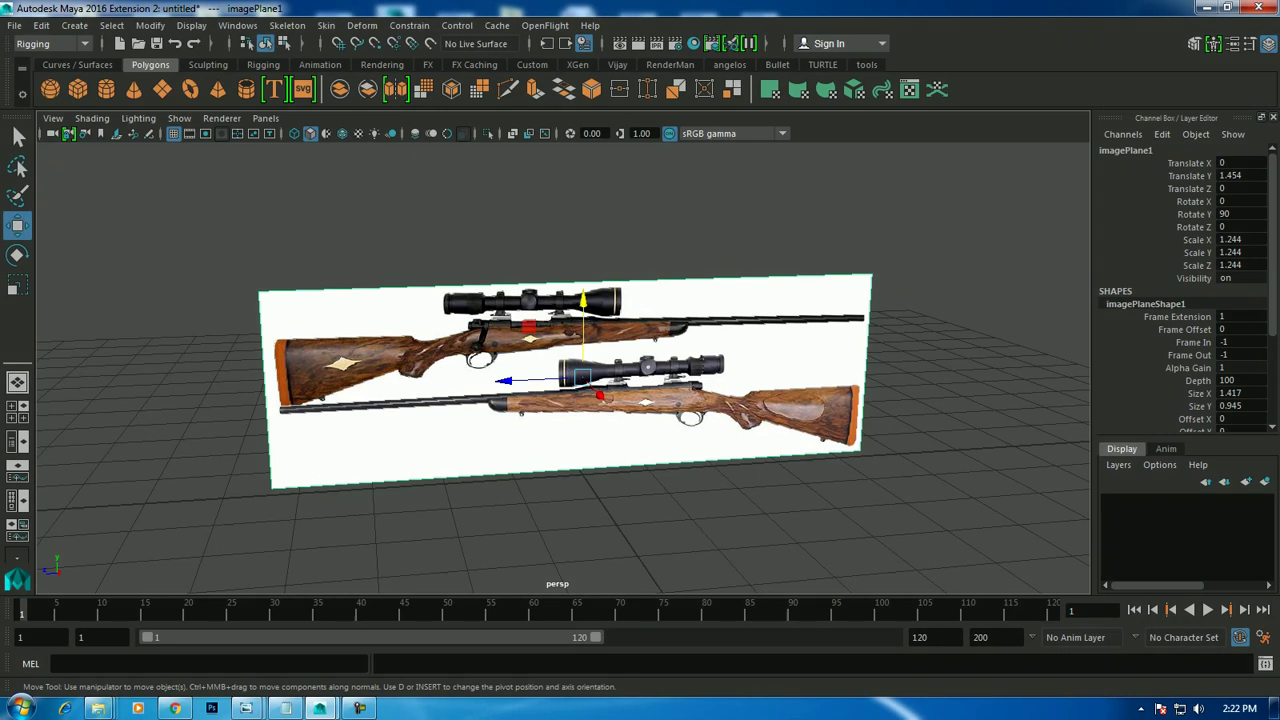
{"action": "left_click_drag", "start_coordinate": [1190, 162], "coordinate": [1180, 428]}
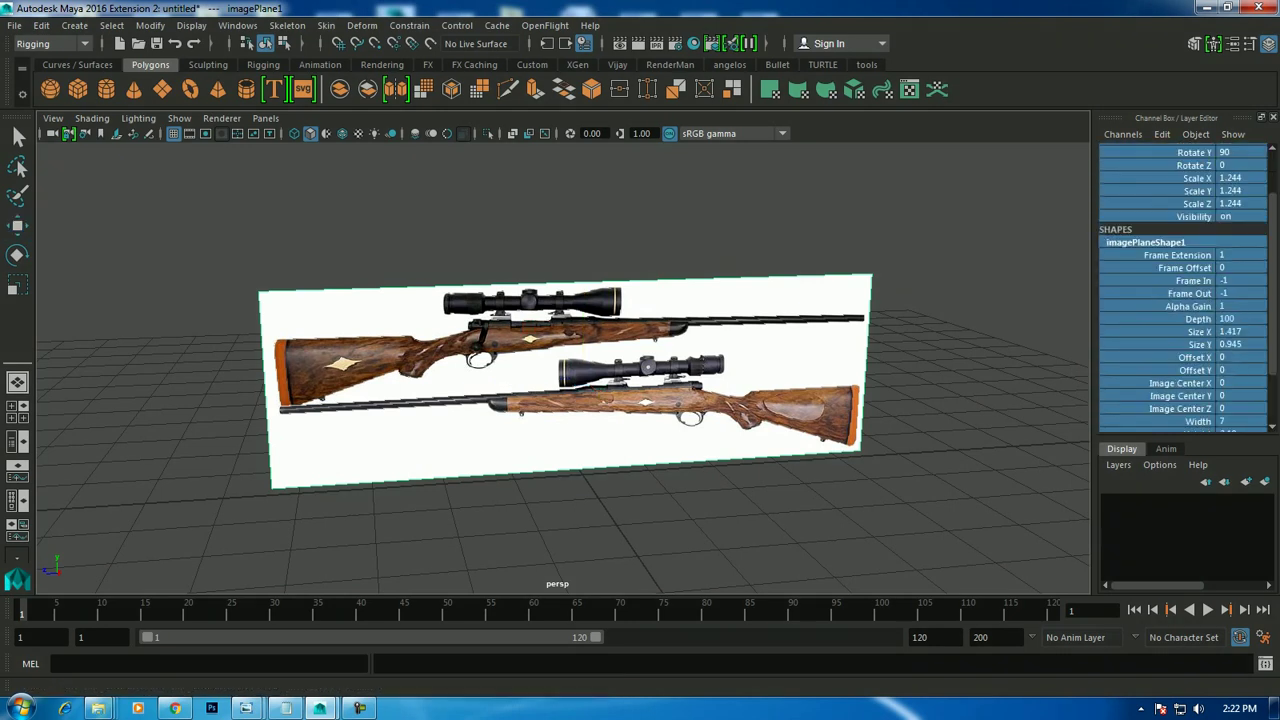
{"action": "scroll", "coordinate": [1183, 290], "scroll_direction": "up", "scroll_amount": 2}
{"action": "right_click", "coordinate": [1180, 200]}
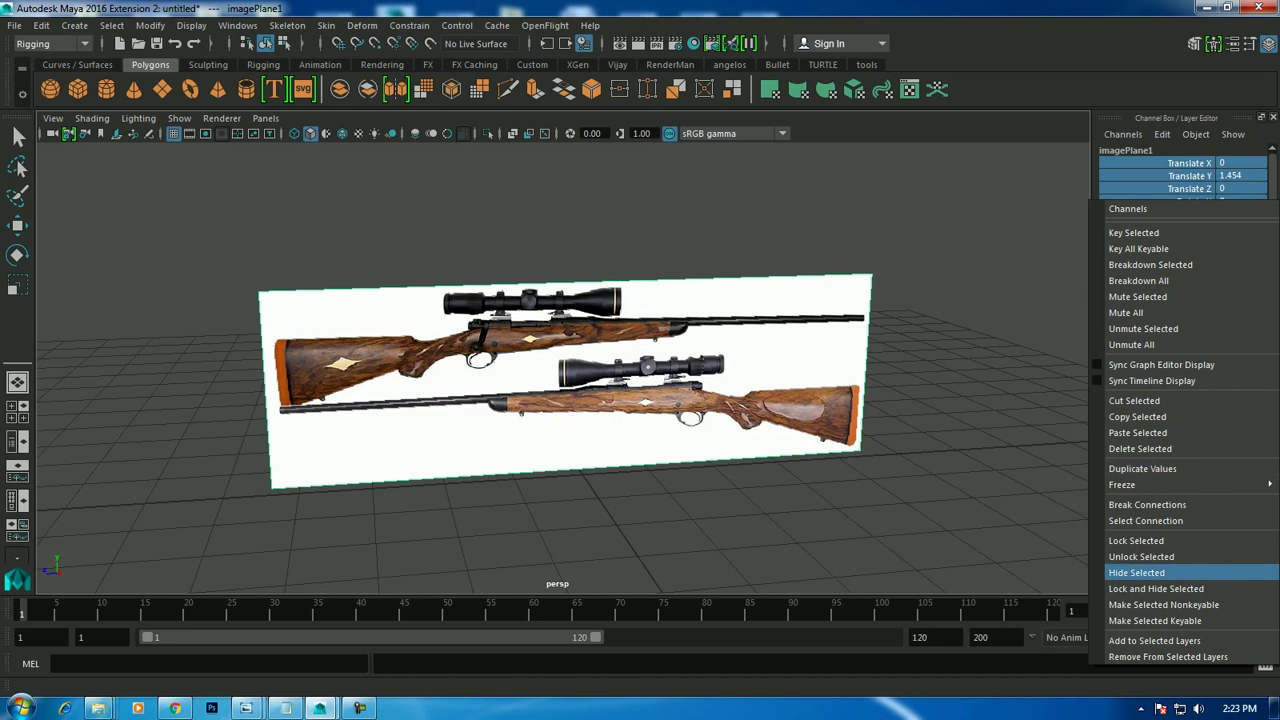
{"action": "left_click", "coordinate": [1136, 540]}
Maximise the side view and frame it around the rifle reference image.
{"action": "key", "text": "w"}
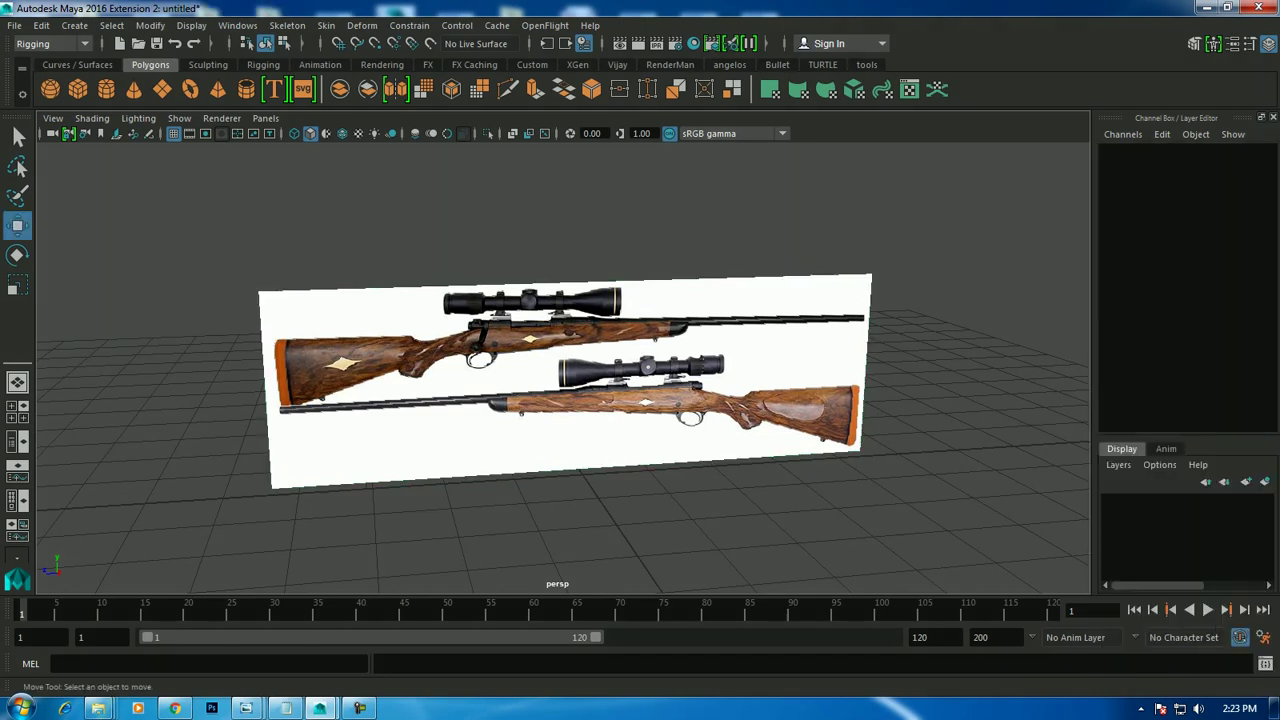
{"action": "key", "text": "space"}
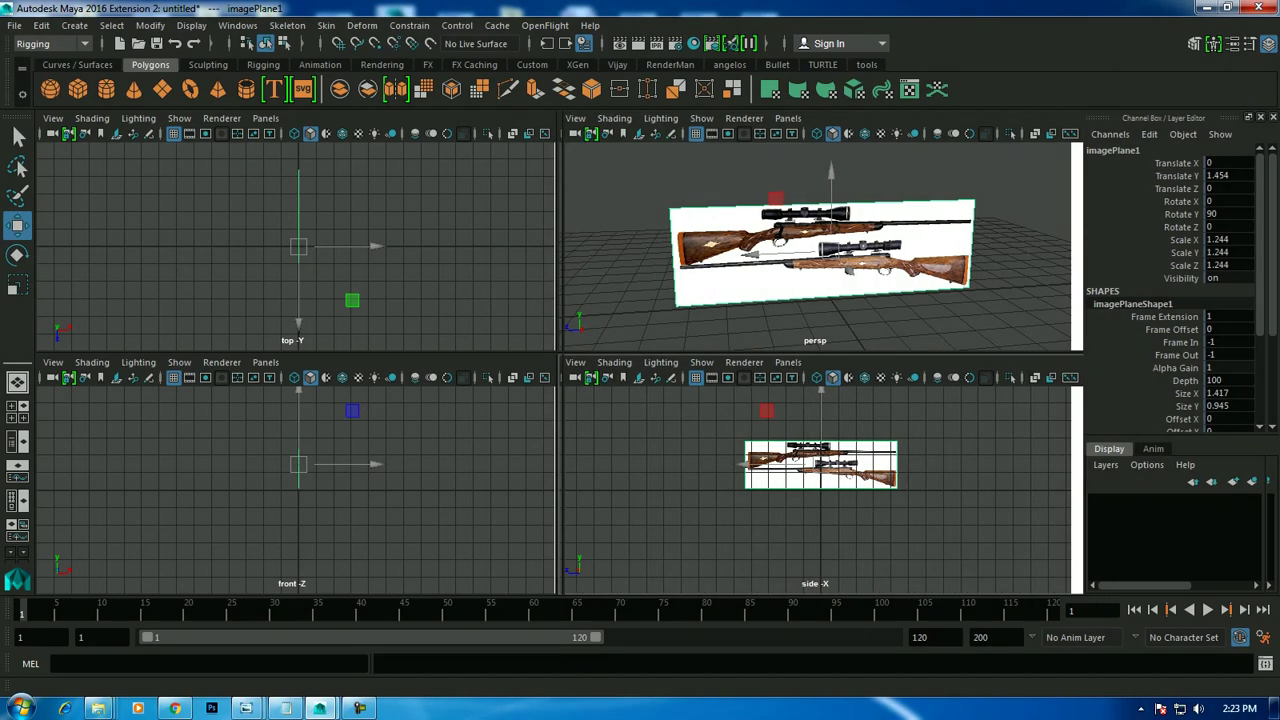
{"action": "key", "text": "ctrl+a"}
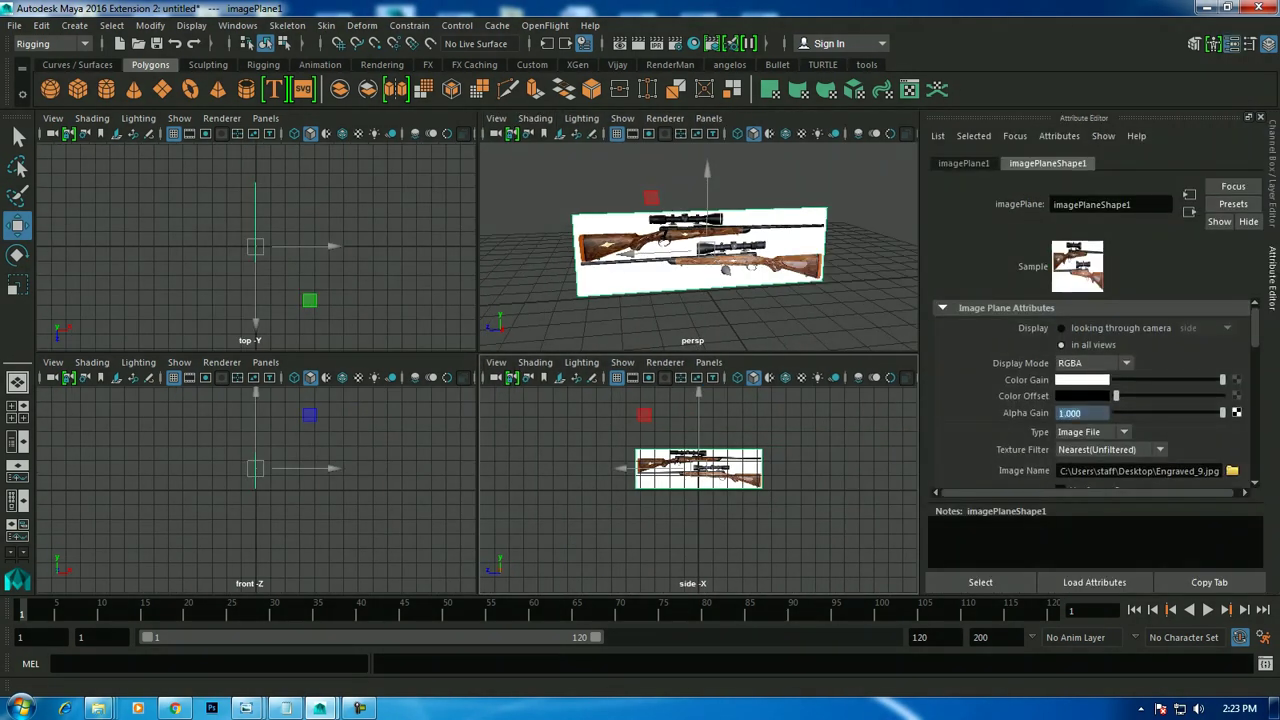
{"action": "key", "text": "space"}
{"action": "key", "text": "space"}
{"action": "key", "text": "space"}
{"action": "scroll", "coordinate": [476, 370], "scroll_direction": "up", "scroll_amount": 3}
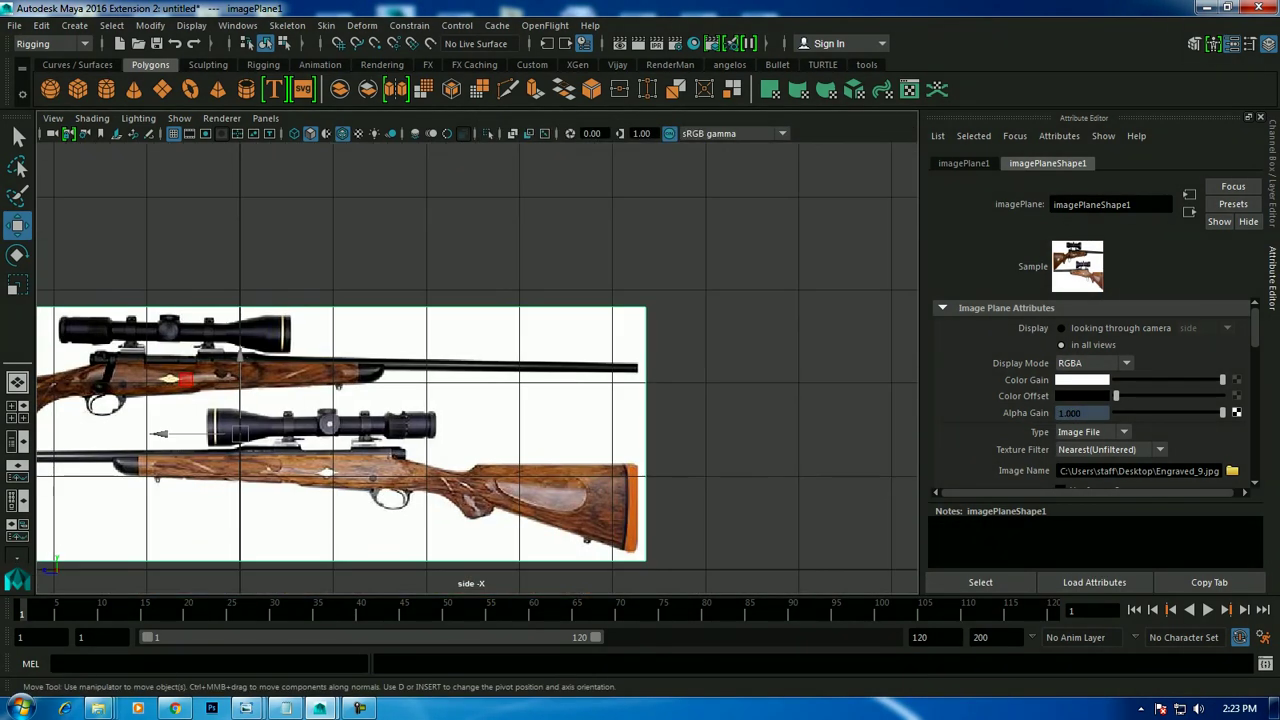
{"action": "scroll", "coordinate": [476, 370], "scroll_direction": "up", "scroll_amount": 2}
{"action": "middle_click_drag", "start_coordinate": [300, 400], "coordinate": [430, 380], "text": "alt"}
{"action": "scroll", "coordinate": [357, 306], "scroll_direction": "down", "scroll_amount": 4}
{"action": "scroll", "coordinate": [291, 318], "scroll_direction": "up", "scroll_amount": 2}
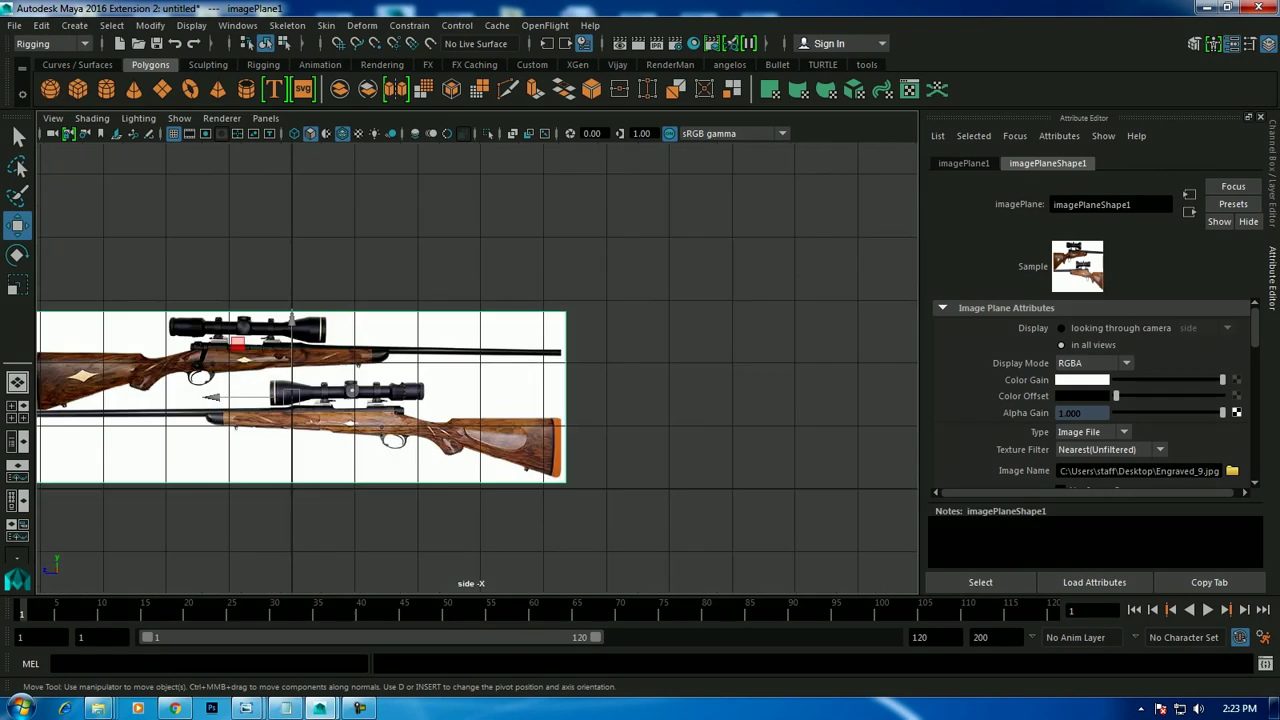
Unlock the image plane's channels and set its Alpha Gain to 0.6.
{"action": "left_click", "coordinate": [1268, 44]}
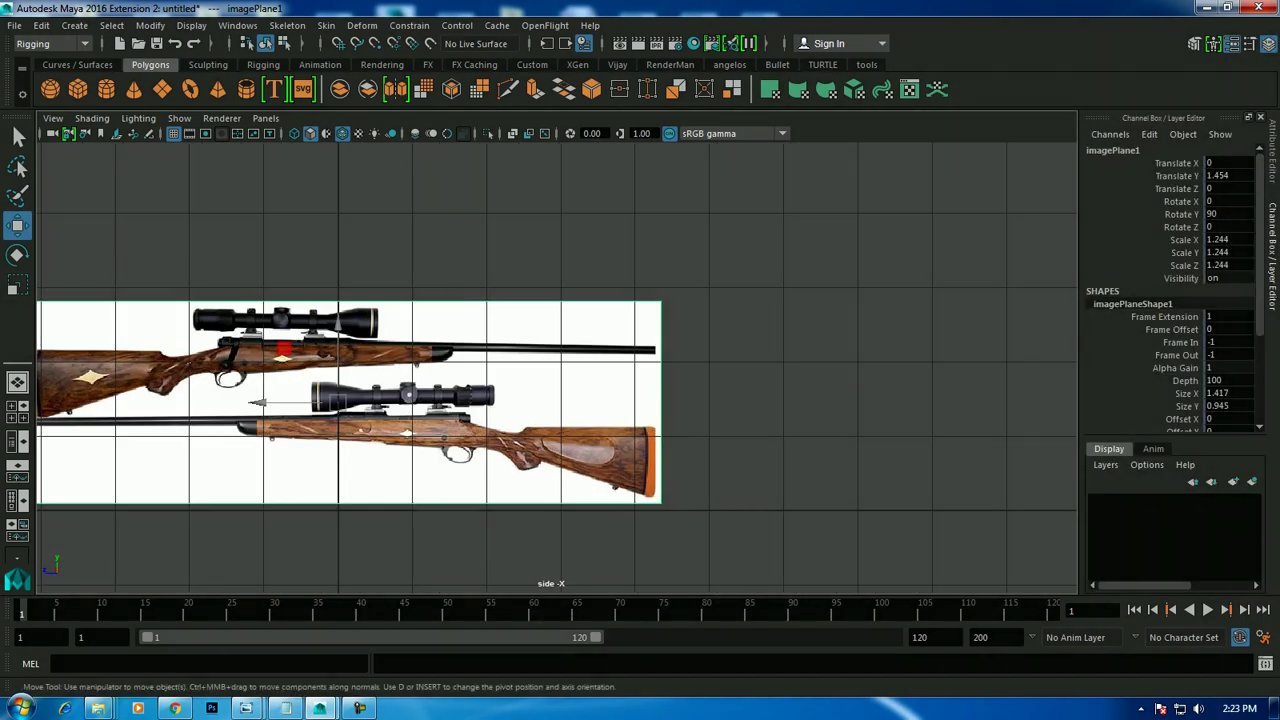
{"action": "left_click_drag", "start_coordinate": [1170, 163], "coordinate": [1170, 428]}
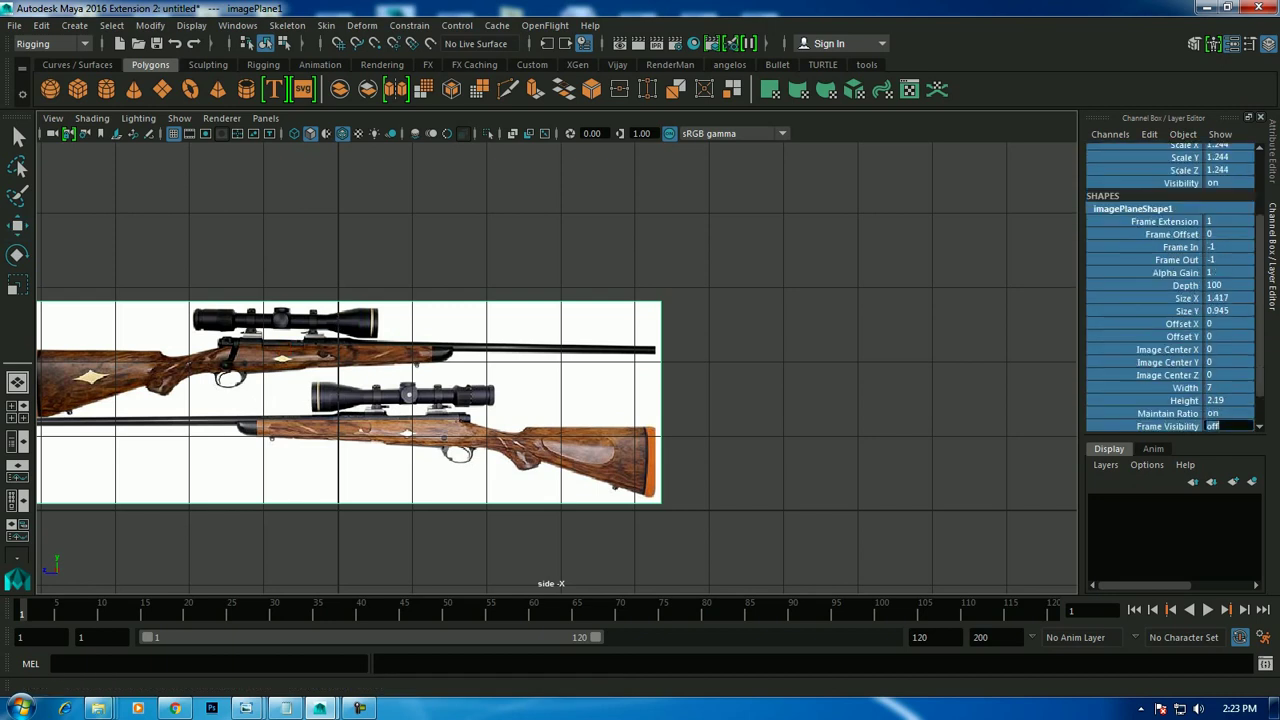
{"action": "right_click", "coordinate": [1170, 425]}
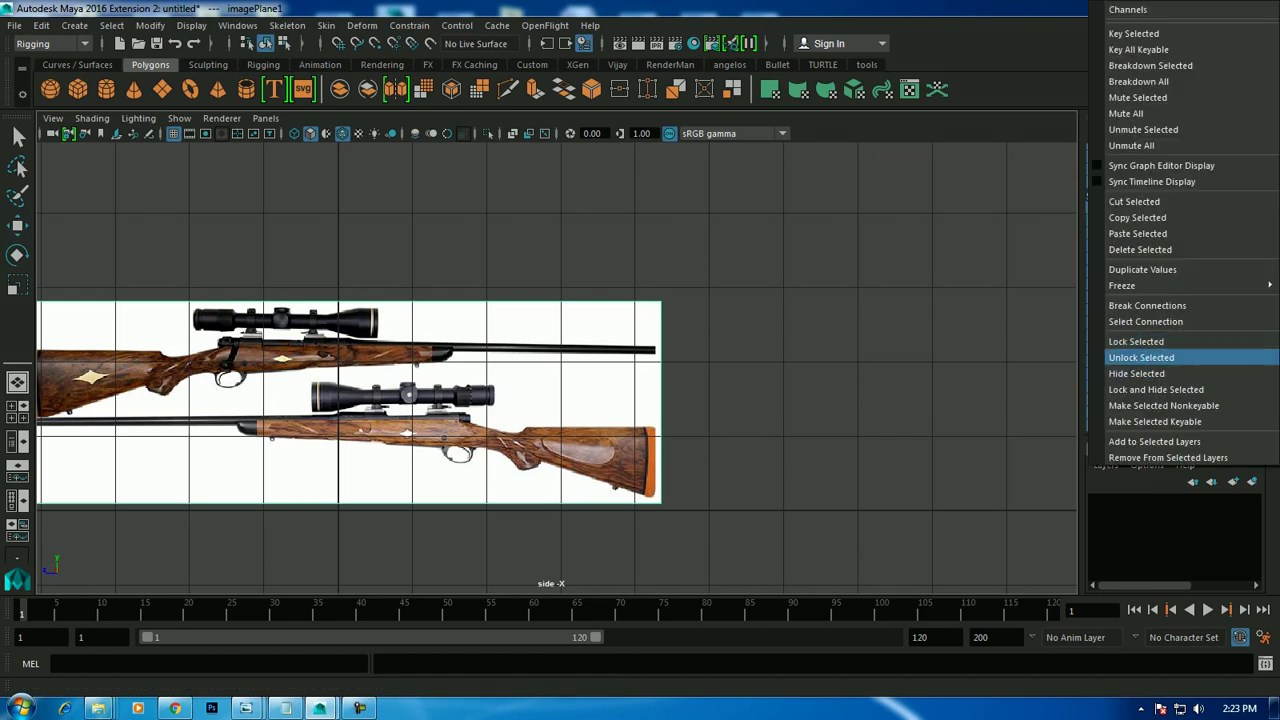
{"action": "left_click", "coordinate": [1140, 357]}
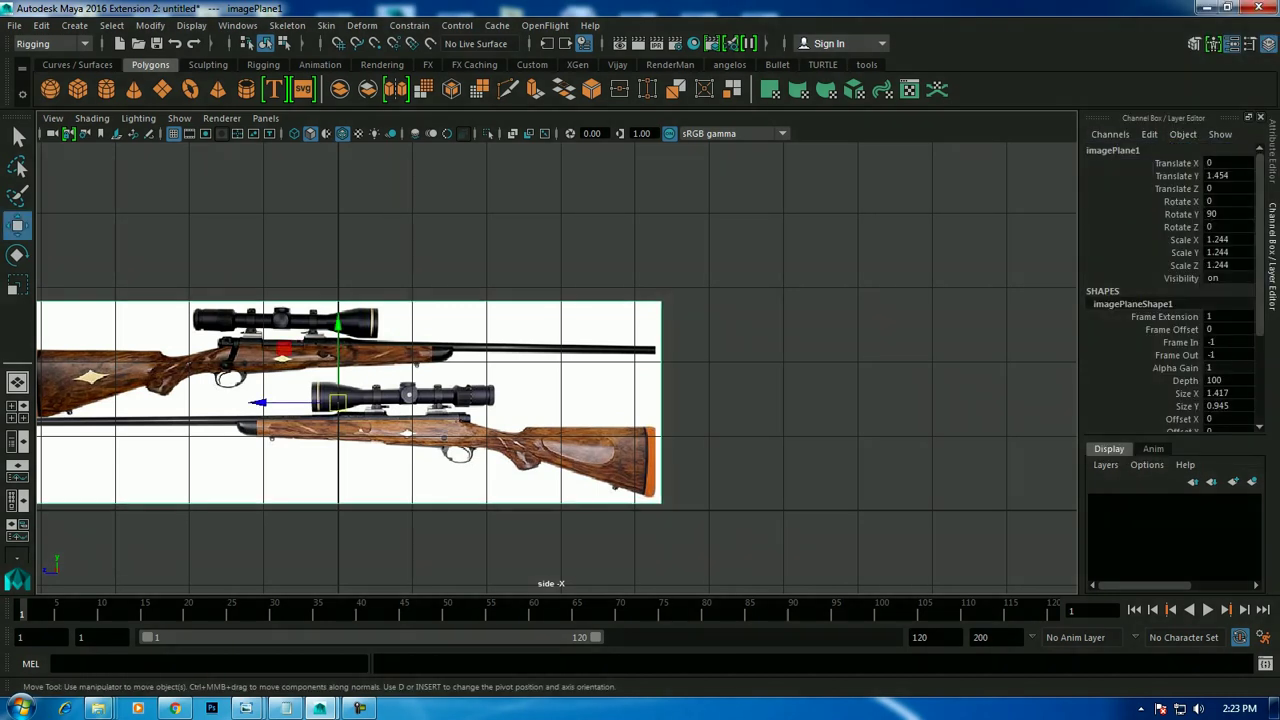
{"action": "key", "text": "ctrl+a"}
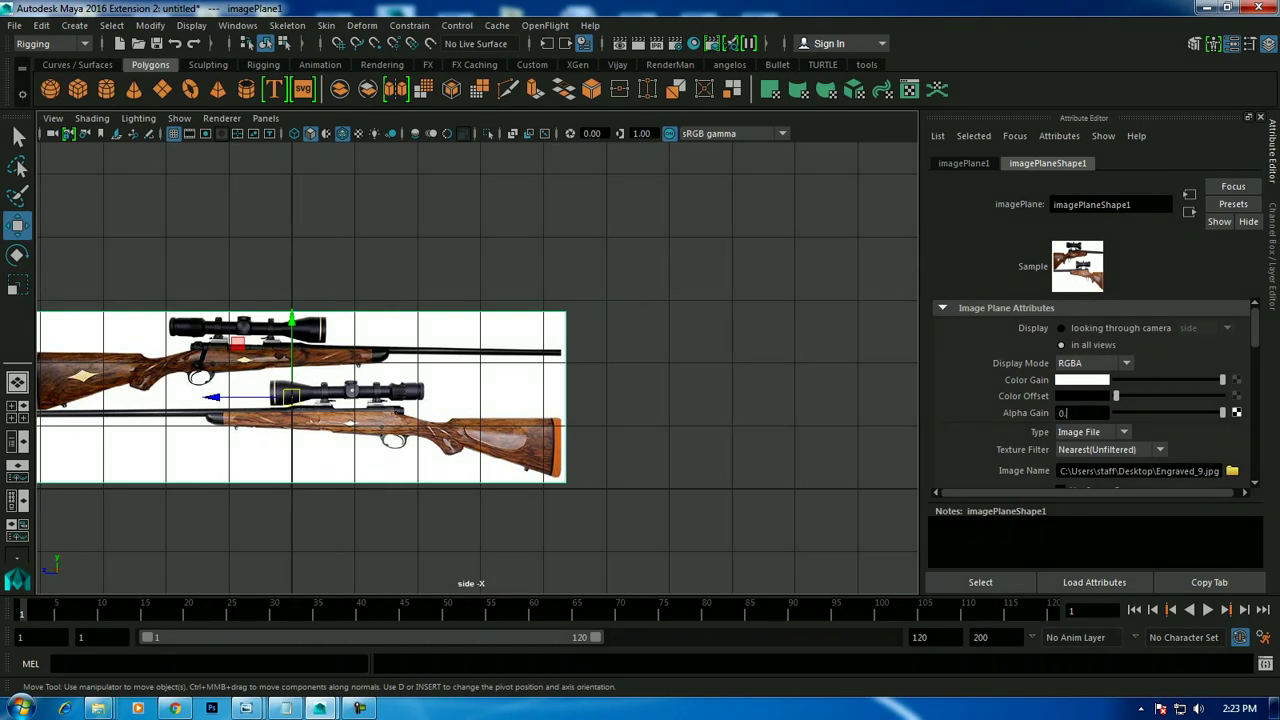
{"action": "type", "text": "6"}
{"action": "key", "text": "Return"}
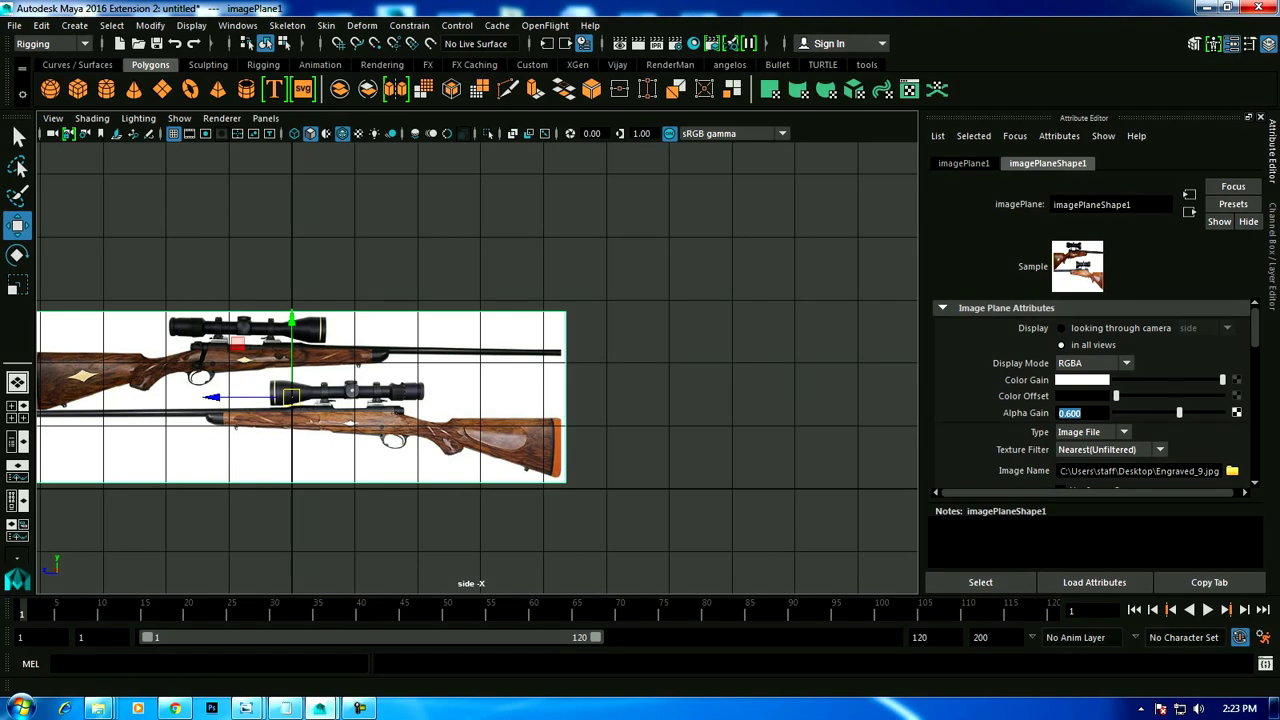
Lock all of the image plane's channels again.
{"action": "left_click", "coordinate": [1264, 43]}
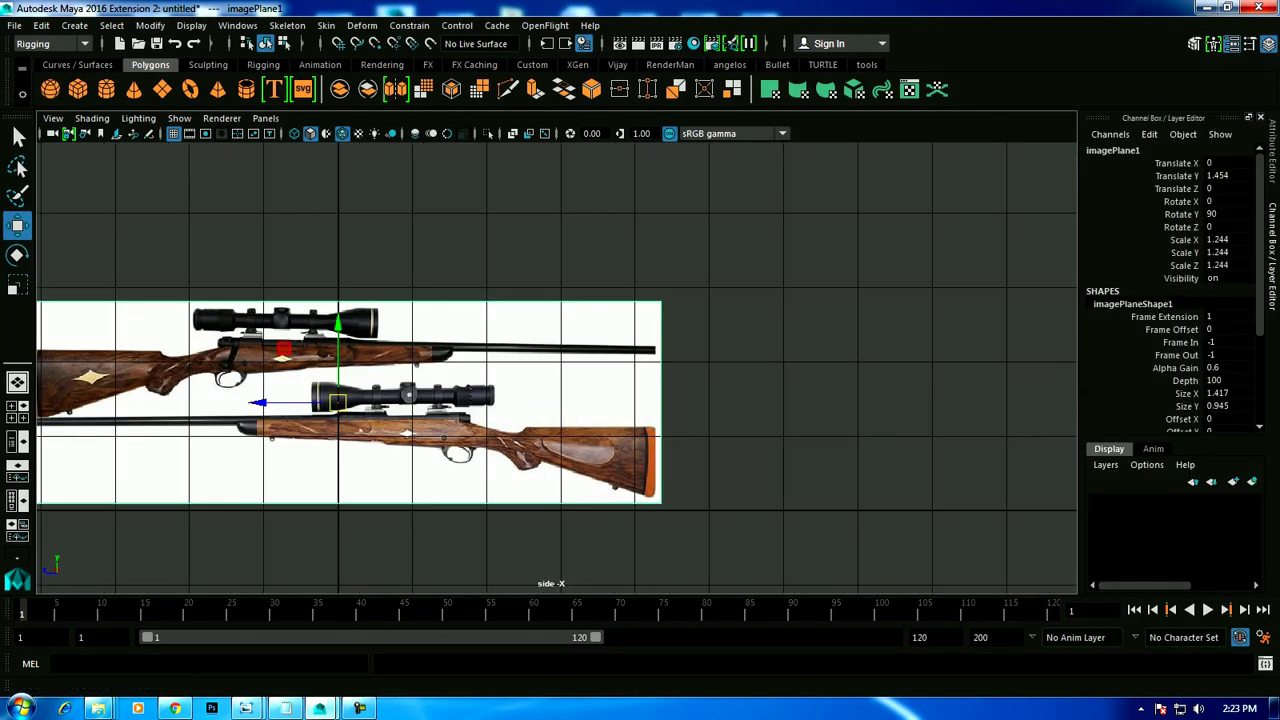
{"action": "left_click_drag", "start_coordinate": [1170, 160], "coordinate": [1170, 400]}
{"action": "right_click", "coordinate": [1170, 300]}
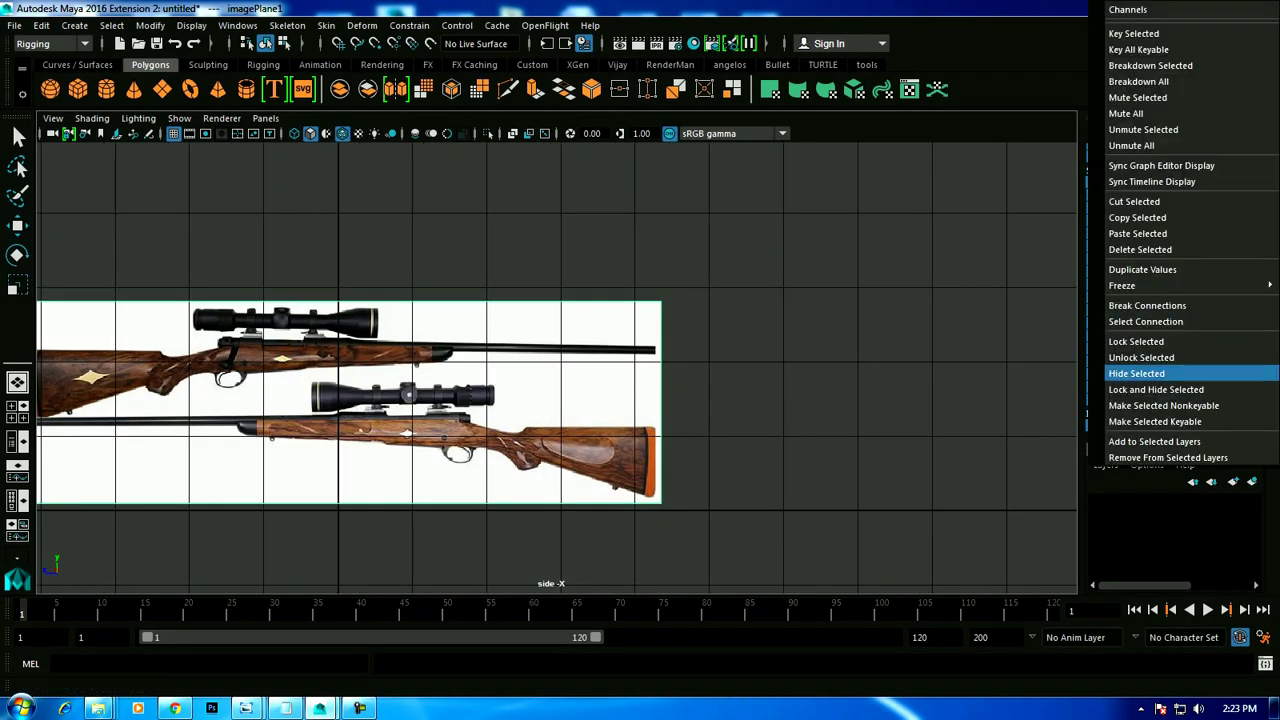
{"action": "left_click", "coordinate": [1150, 341]}
{"action": "scroll", "coordinate": [580, 388], "scroll_direction": "up", "scroll_amount": 2}
{"action": "scroll", "coordinate": [580, 388], "scroll_direction": "up", "scroll_amount": 2}
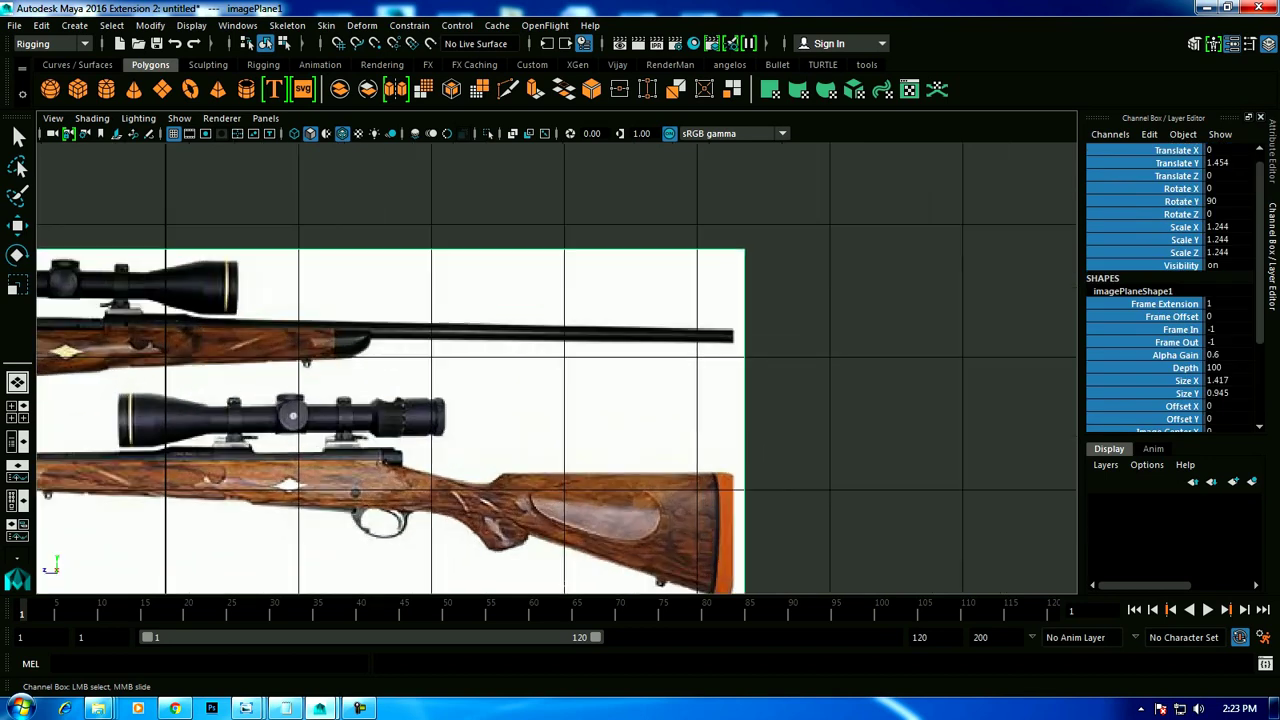
{"action": "scroll", "coordinate": [580, 388], "scroll_direction": "up", "scroll_amount": 2}
{"action": "scroll", "coordinate": [580, 388], "scroll_direction": "up", "scroll_amount": 2}
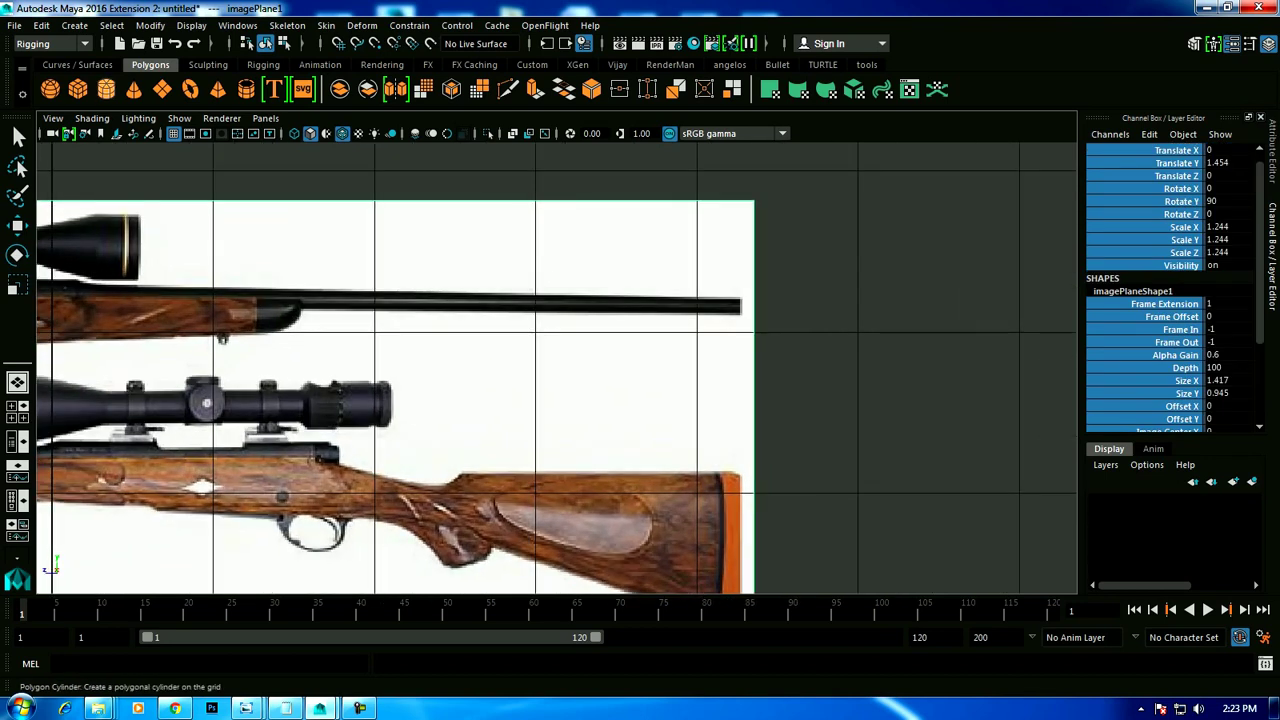
Draw a thin polygon cylinder at the barrel tip and rotate it -90 on Y.
{"action": "left_click", "coordinate": [106, 89]}
{"action": "scroll", "coordinate": [556, 400], "scroll_direction": "up", "scroll_amount": 2}
{"action": "scroll", "coordinate": [446, 251], "scroll_direction": "up", "scroll_amount": 2}
{"action": "scroll", "coordinate": [446, 251], "scroll_direction": "up", "scroll_amount": 1}
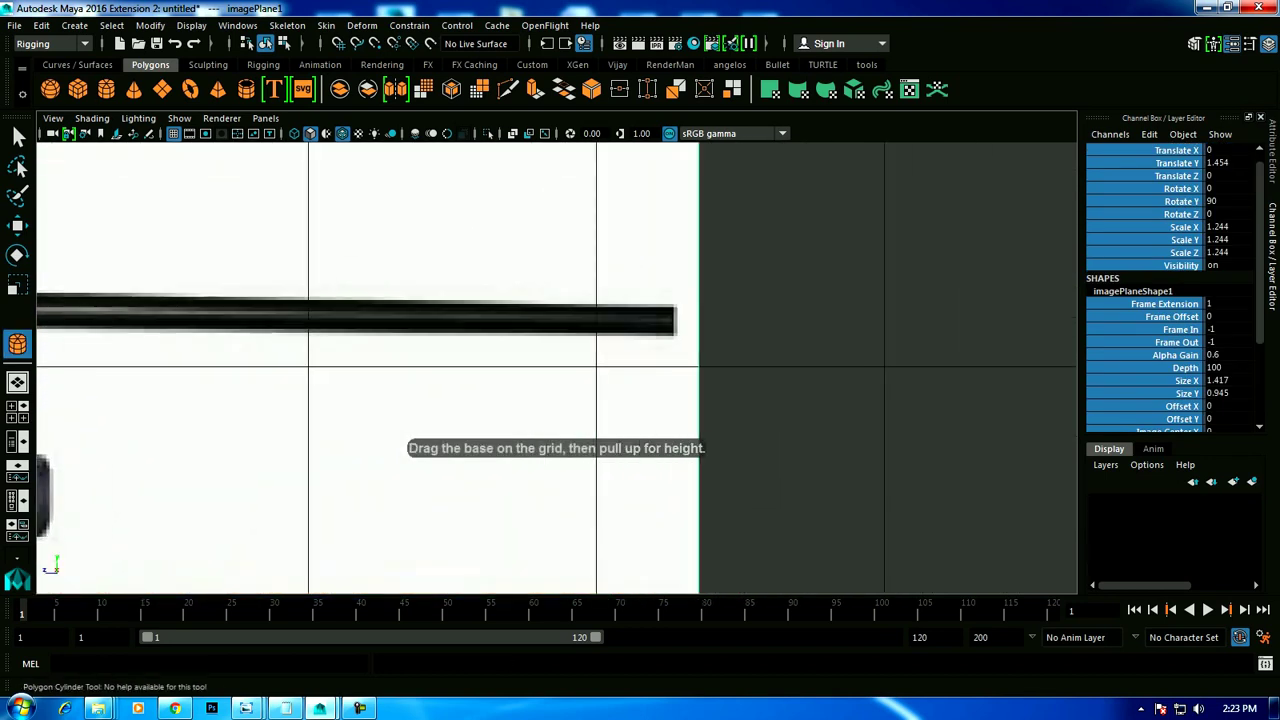
{"action": "left_click_drag", "start_coordinate": [668, 322], "coordinate": [672, 322]}
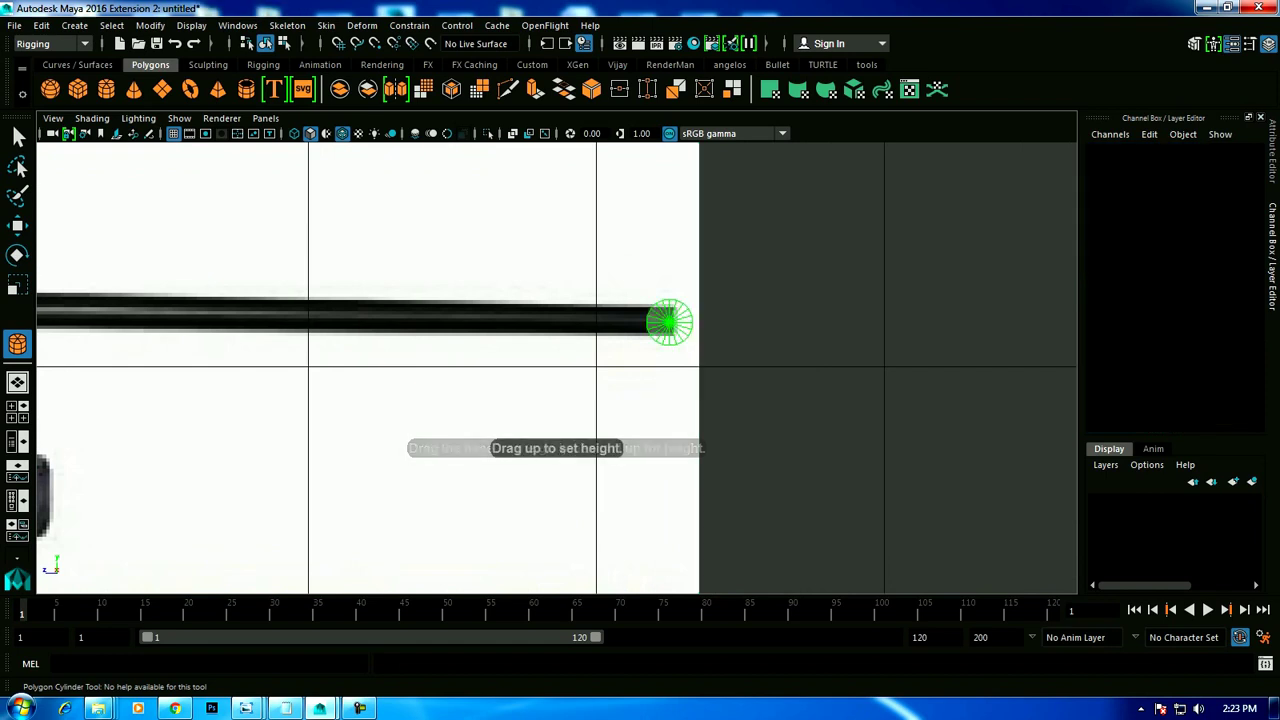
{"action": "key", "text": "w"}
{"action": "scroll", "coordinate": [553, 367], "scroll_direction": "up", "scroll_amount": 1}
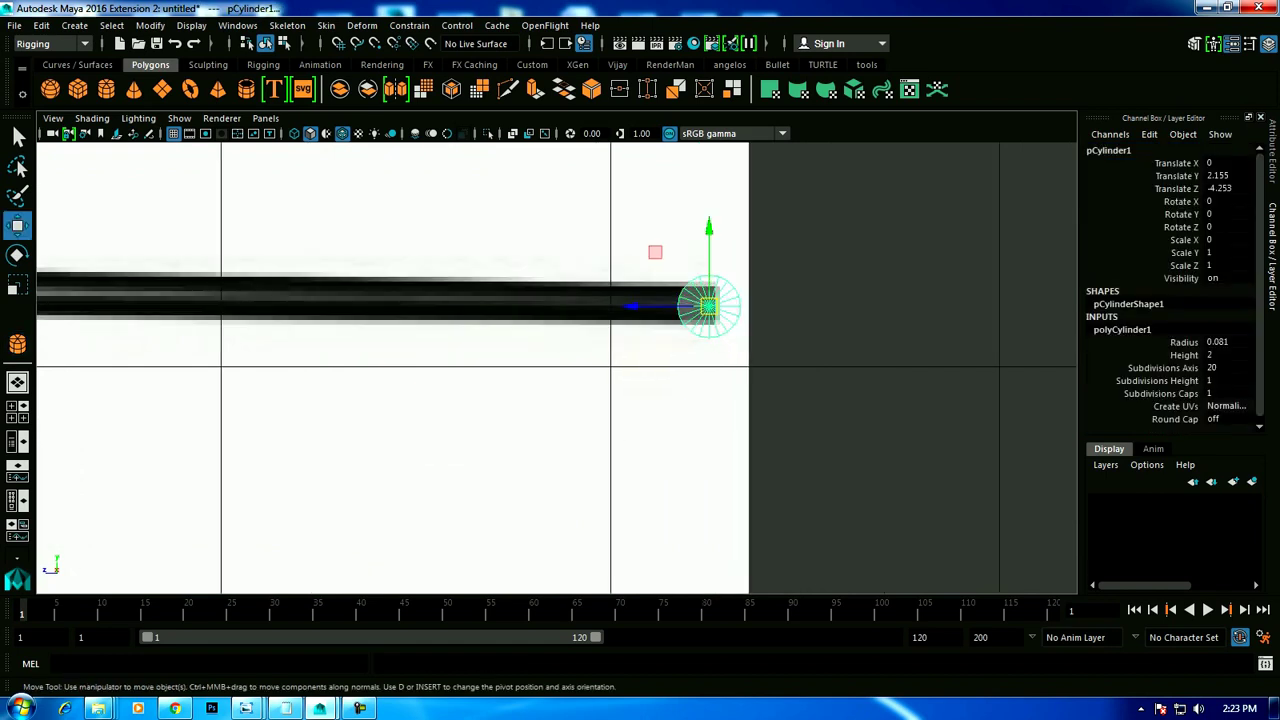
{"action": "key", "text": "e"}
{"action": "left_click_drag", "start_coordinate": [770, 305], "coordinate": [700, 305]}
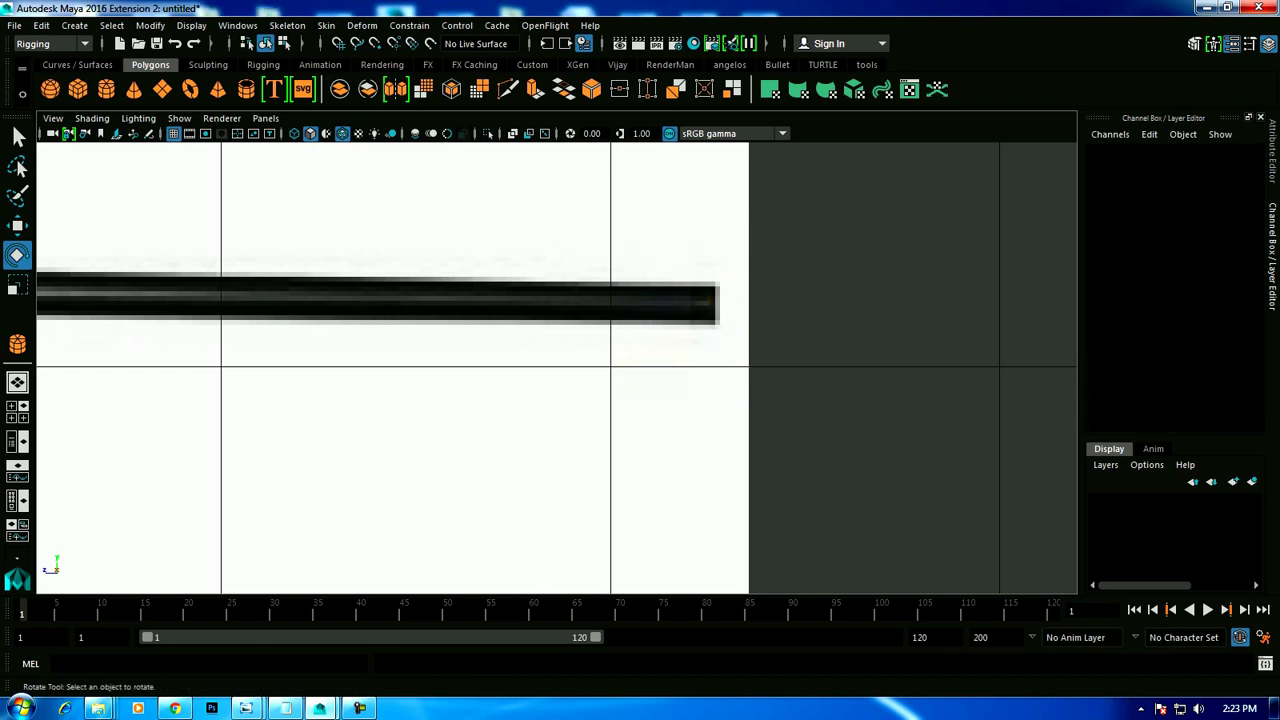
Create the cylinder (radius 0.051, height 0.236) and align it with the barrel's muzzle end.
{"action": "left_click", "coordinate": [106, 89]}
{"action": "mouse_move", "coordinate": [702, 306]}
{"action": "left_mouse_down"}
{"action": "mouse_move", "coordinate": [721, 306]}
{"action": "mouse_move", "coordinate": [702, 290]}
{"action": "mouse_move", "coordinate": [740, 360]}
{"action": "left_mouse_up"}
{"action": "key", "text": "w"}
{"action": "key", "text": "e"}
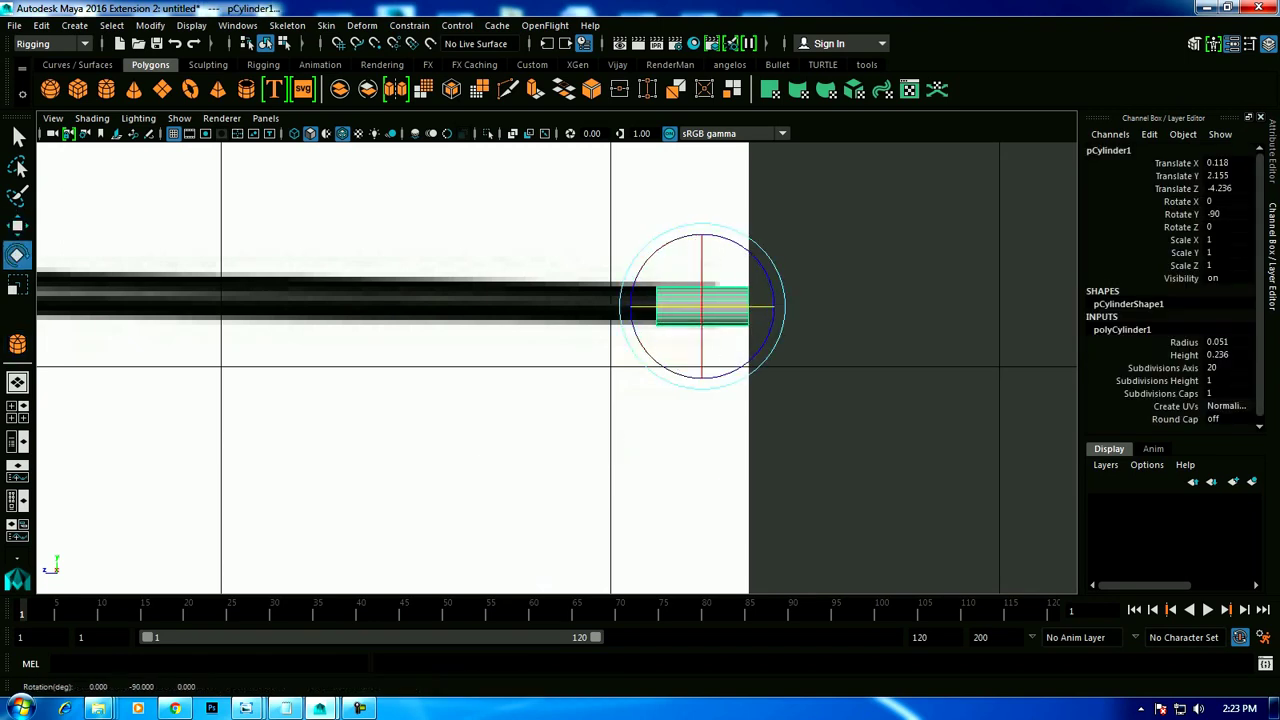
{"action": "key", "text": "w"}
{"action": "left_click_drag", "start_coordinate": [701, 306], "coordinate": [669, 306]}
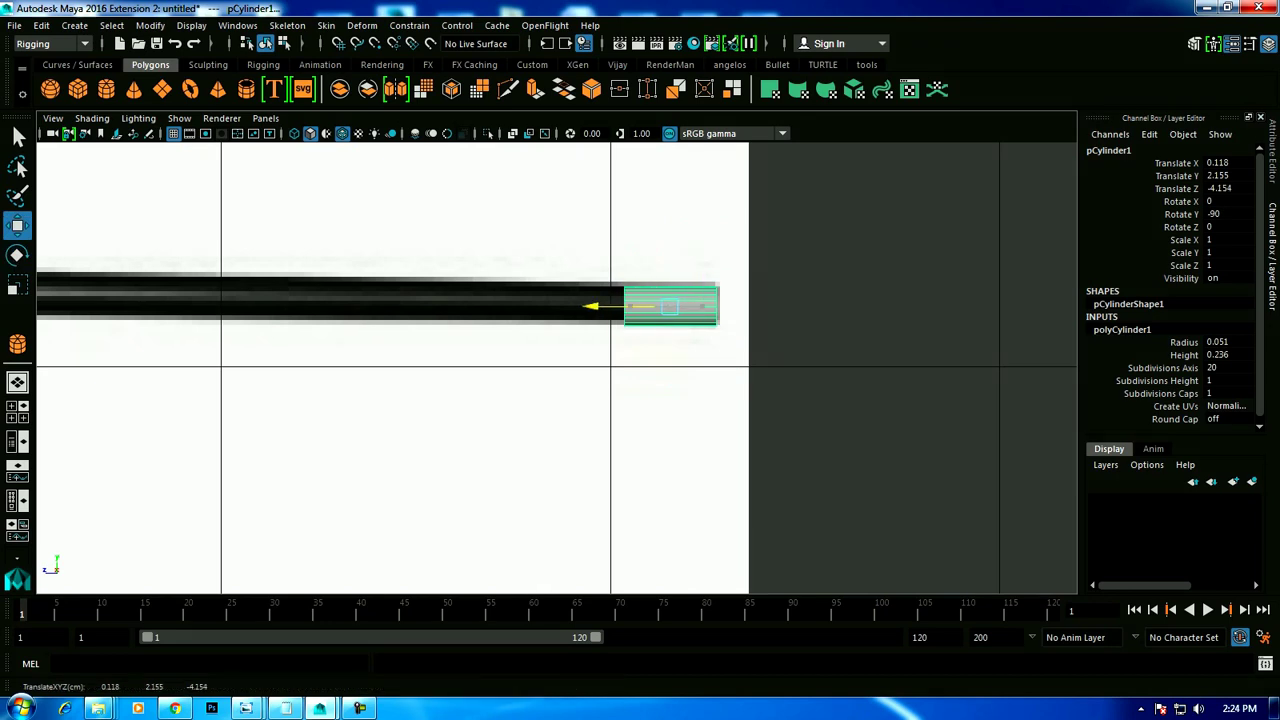
{"action": "scroll", "coordinate": [669, 306], "scroll_direction": "up", "scroll_amount": 2}
{"action": "middle_click_drag", "start_coordinate": [669, 280], "coordinate": [669, 380], "text": "alt"}
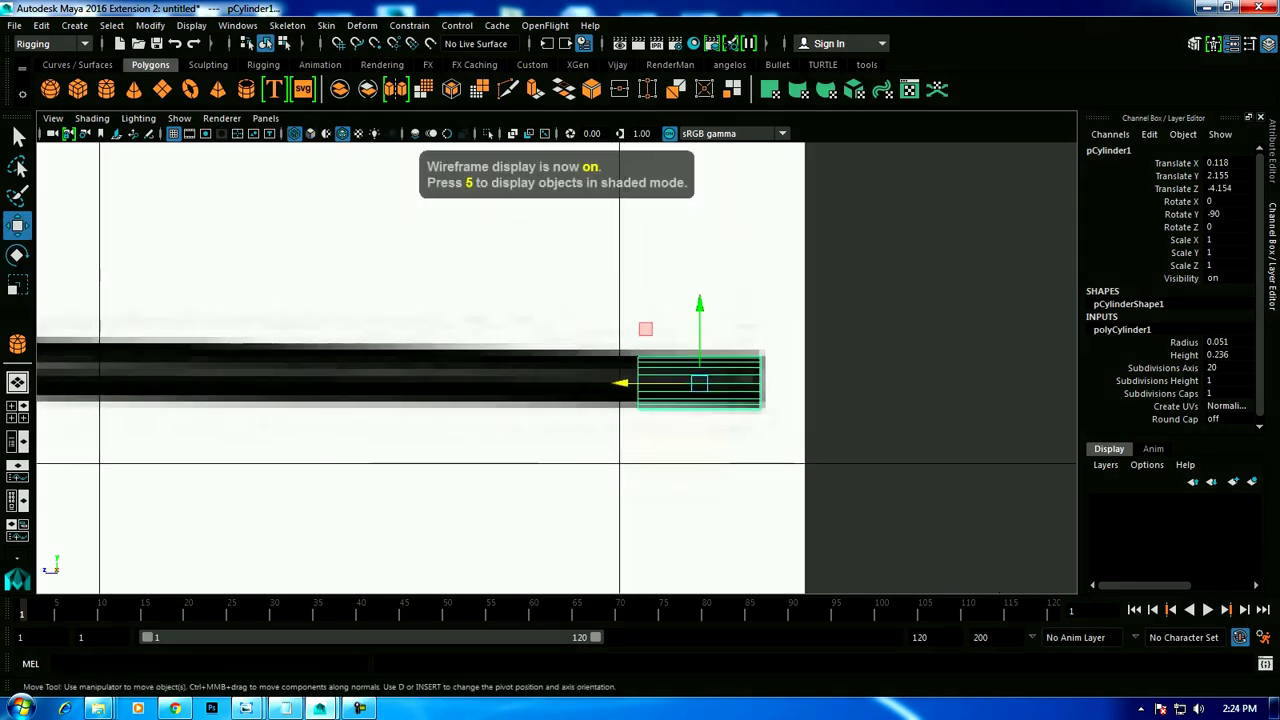
{"action": "left_click_drag", "start_coordinate": [699, 330], "coordinate": [699, 326]}
Select the cylinder's left end-cap faces in Face mode.
{"action": "right_click_drag", "start_coordinate": [674, 257], "coordinate": [674, 300]}
{"action": "left_click_drag", "start_coordinate": [620, 330], "coordinate": [780, 420]}
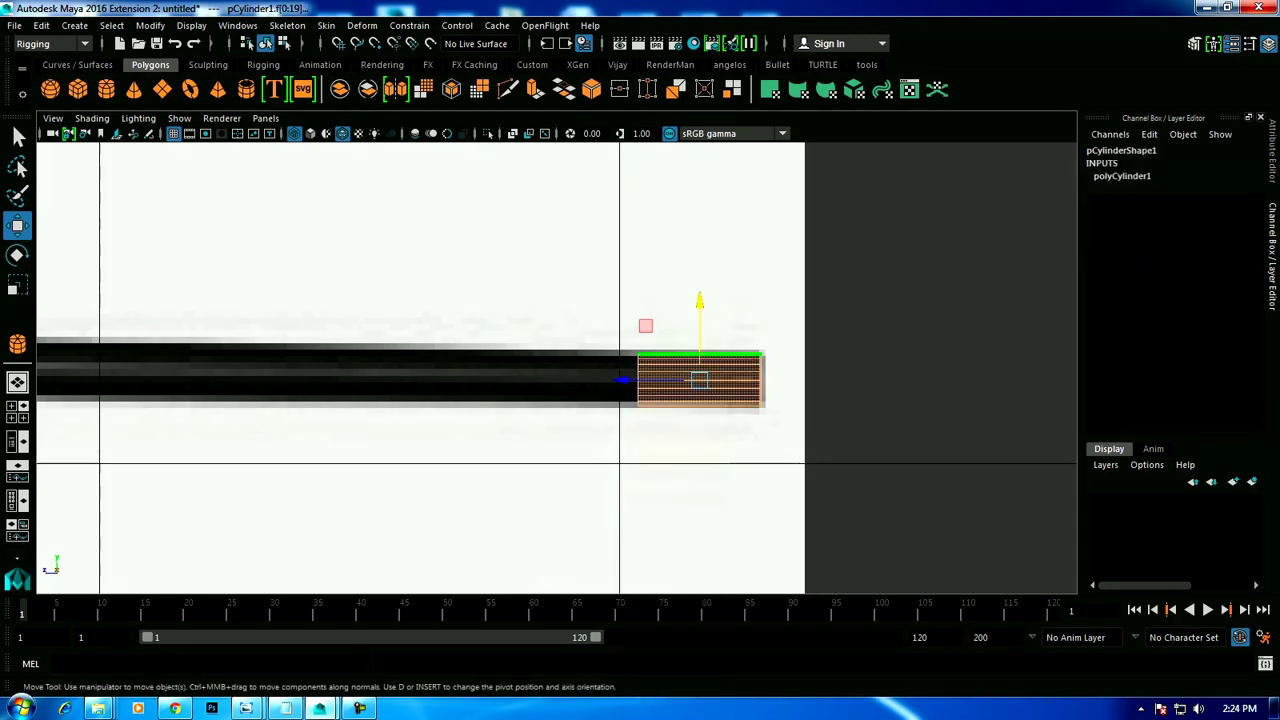
{"action": "left_click_drag", "start_coordinate": [625, 340], "coordinate": [650, 415]}
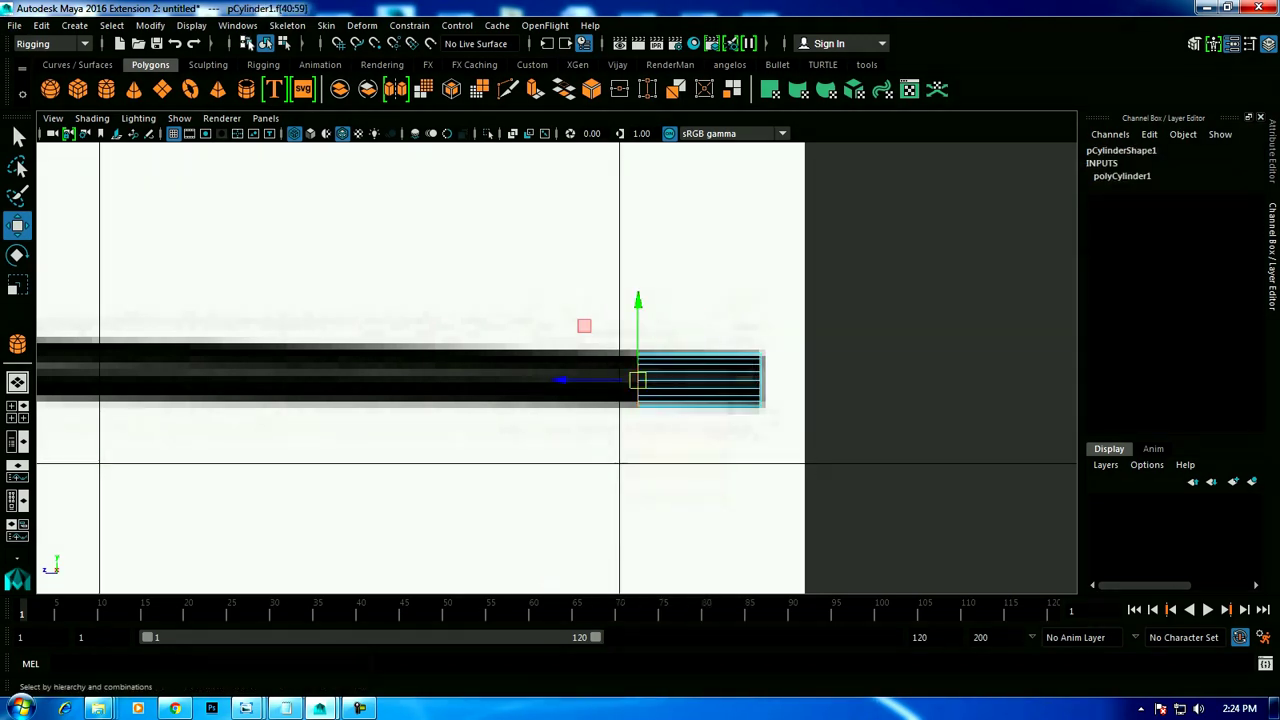
Switch to the Modeling menu set and extrude the cap faces left along the barrel.
{"action": "left_click", "coordinate": [52, 43]}
{"action": "left_click", "coordinate": [50, 62]}
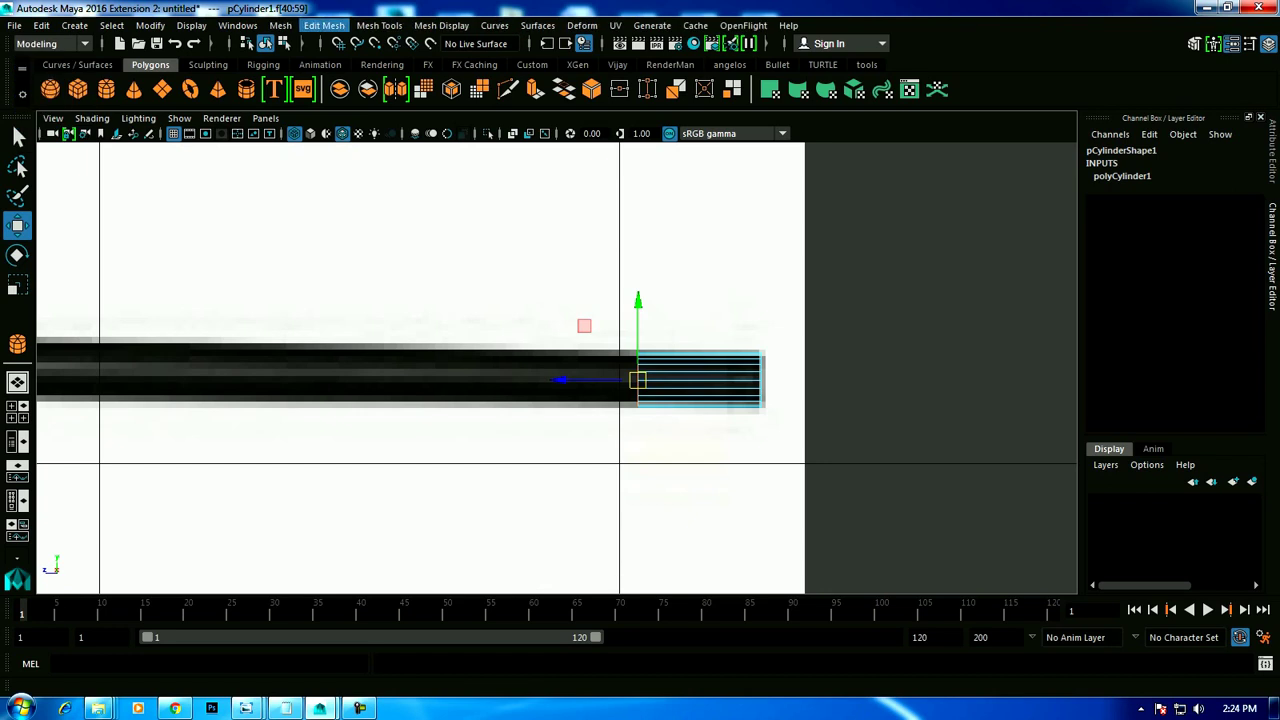
{"action": "left_click", "coordinate": [324, 25]}
{"action": "left_click", "coordinate": [345, 163]}
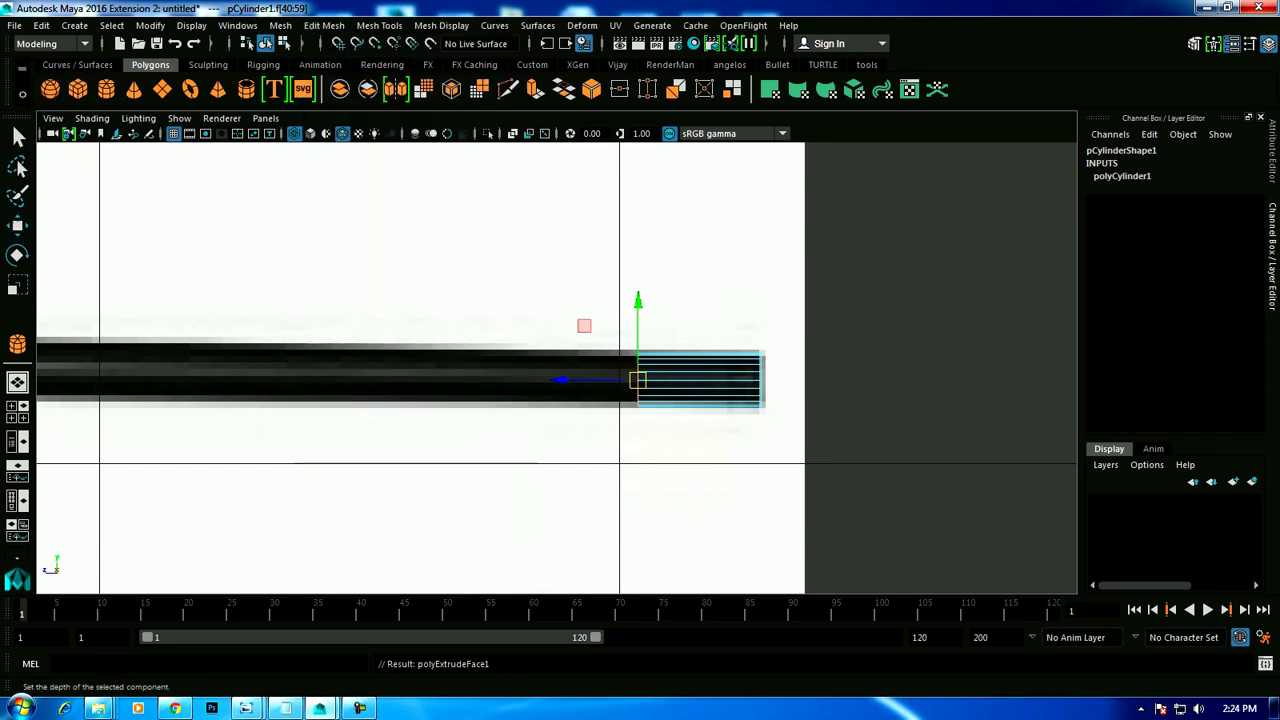
{"action": "scroll", "coordinate": [640, 300], "scroll_direction": "down", "scroll_amount": 5}
{"action": "key", "text": "w"}
{"action": "scroll", "coordinate": [520, 375], "scroll_direction": "up", "scroll_amount": 3}
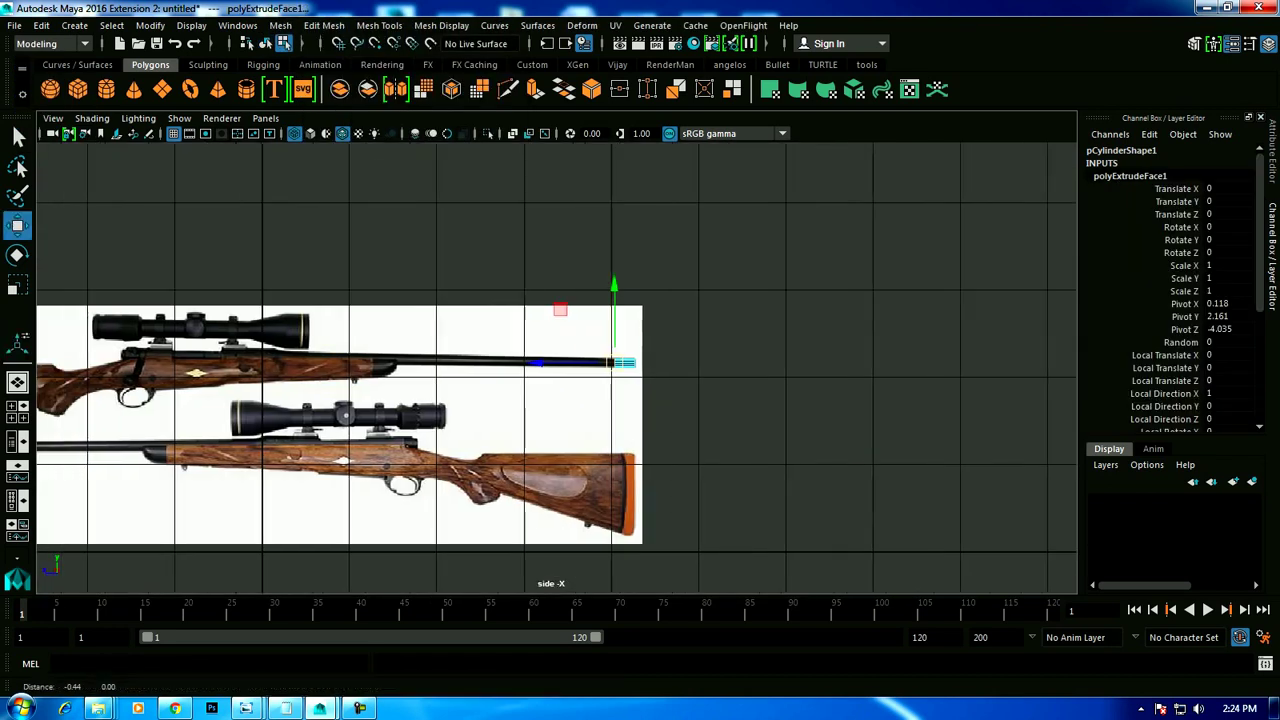
{"action": "scroll", "coordinate": [298, 376], "scroll_direction": "up", "scroll_amount": 3}
{"action": "left_click_drag", "start_coordinate": [790, 354], "coordinate": [570, 354]}
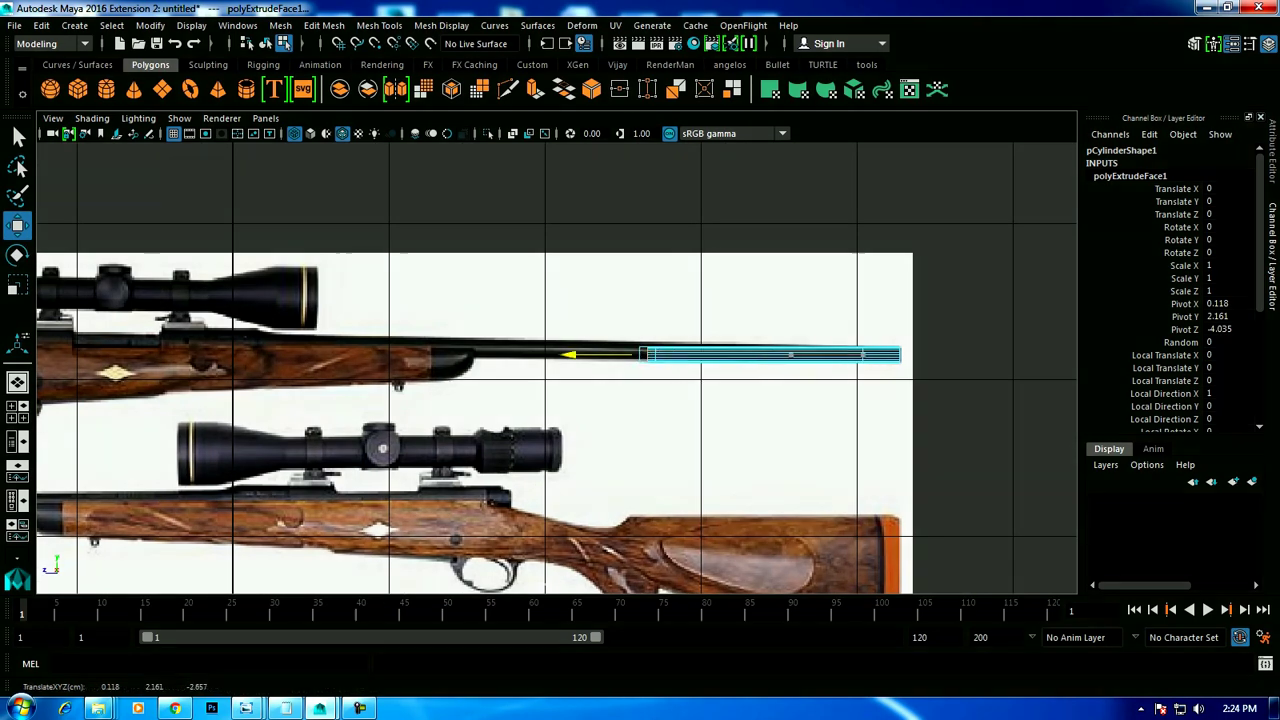
{"action": "scroll", "coordinate": [715, 340], "scroll_direction": "up", "scroll_amount": 2}
{"action": "scroll", "coordinate": [715, 340], "scroll_direction": "up", "scroll_amount": 2}
{"action": "middle_click_drag", "start_coordinate": [607, 300], "coordinate": [525, 312], "text": "alt"}
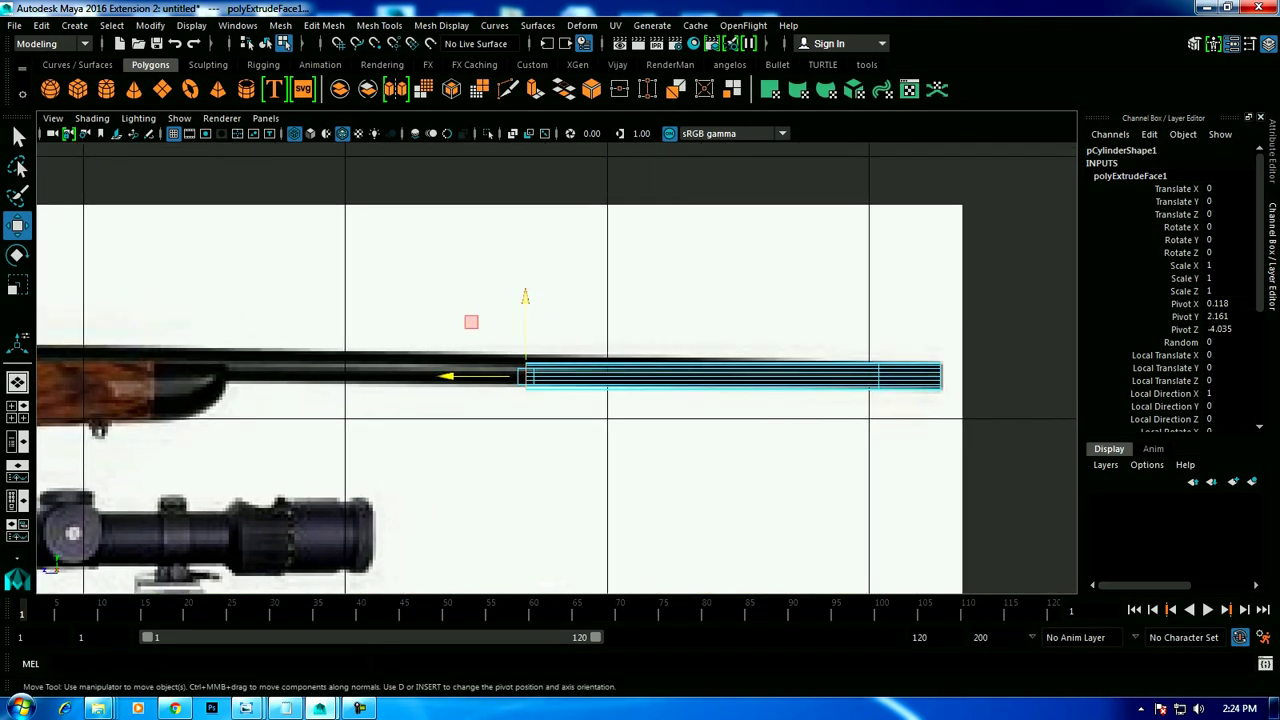
{"action": "left_click_drag", "start_coordinate": [525, 293], "coordinate": [525, 290]}
Extrude the end face again back toward the stock and match its height to the reference.
{"action": "key", "text": "ctrl+e"}
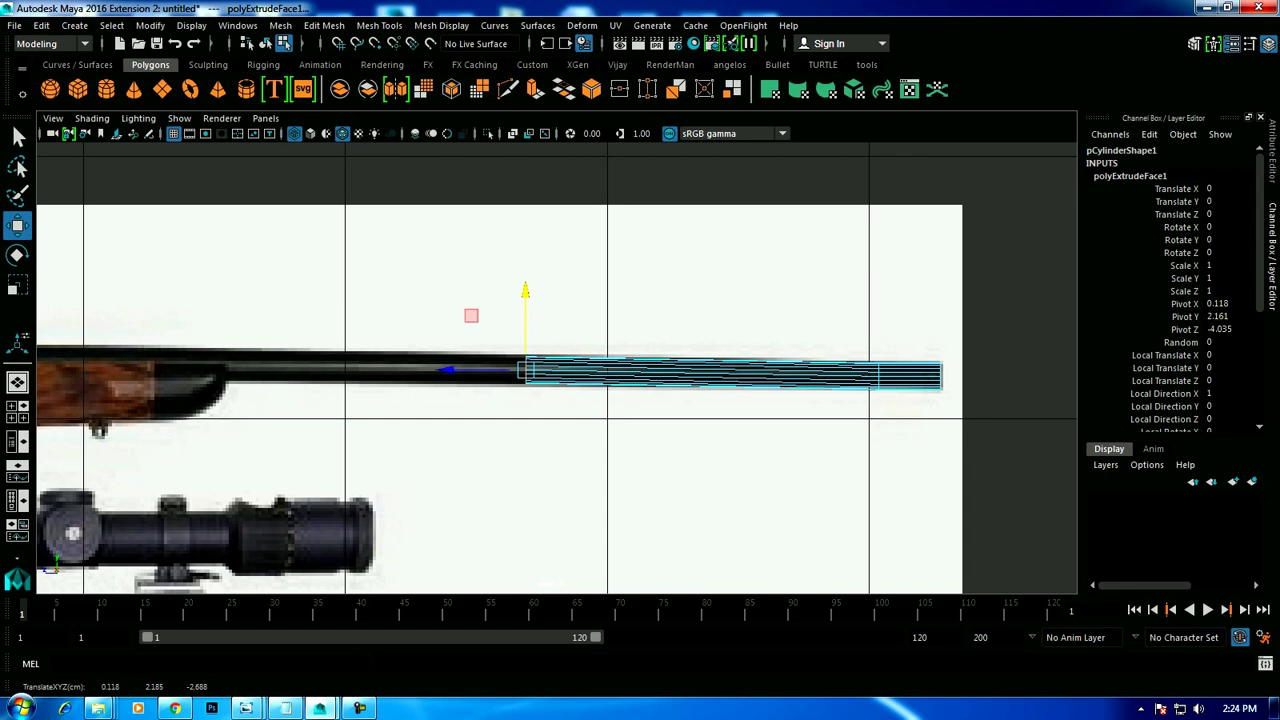
{"action": "middle_click_drag", "start_coordinate": [622, 279], "coordinate": [652, 281], "text": "alt"}
{"action": "key", "text": "w"}
{"action": "left_click_drag", "start_coordinate": [478, 372], "coordinate": [175, 372]}
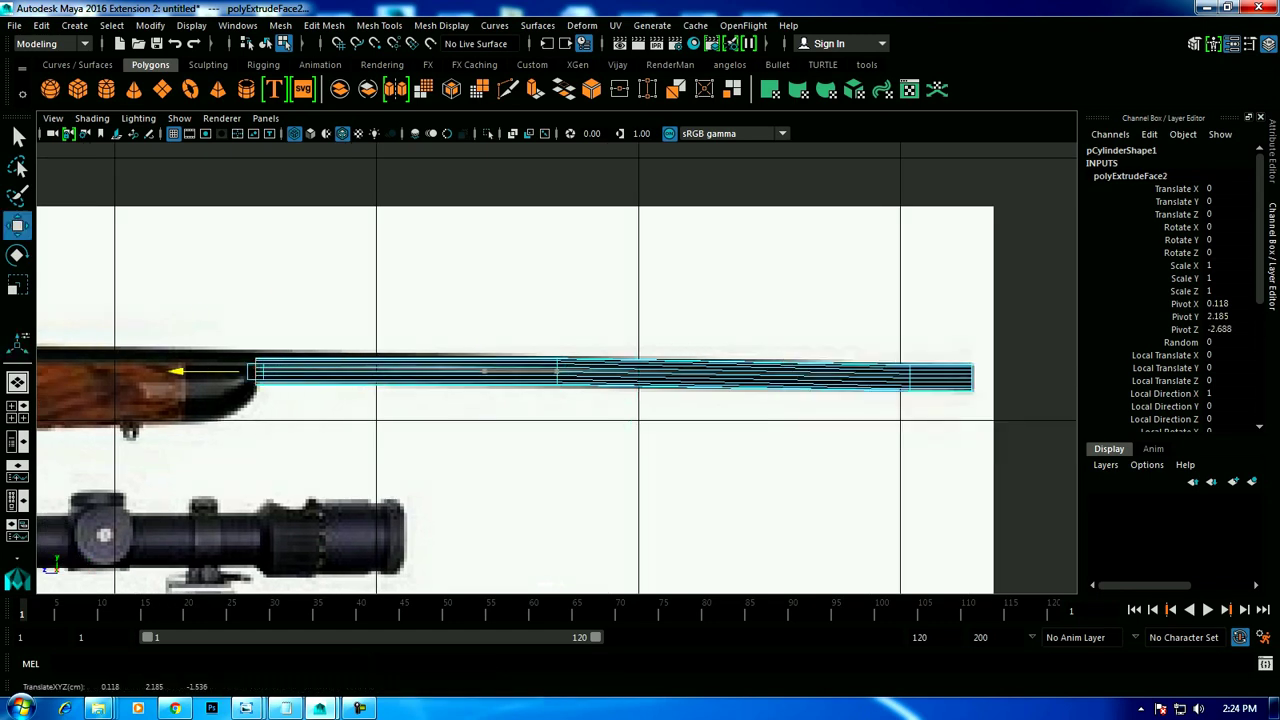
{"action": "middle_click_drag", "start_coordinate": [256, 330], "coordinate": [286, 336], "text": "alt"}
{"action": "scroll", "coordinate": [286, 336], "scroll_direction": "up", "scroll_amount": 2}
{"action": "left_click_drag", "start_coordinate": [347, 326], "coordinate": [347, 318]}
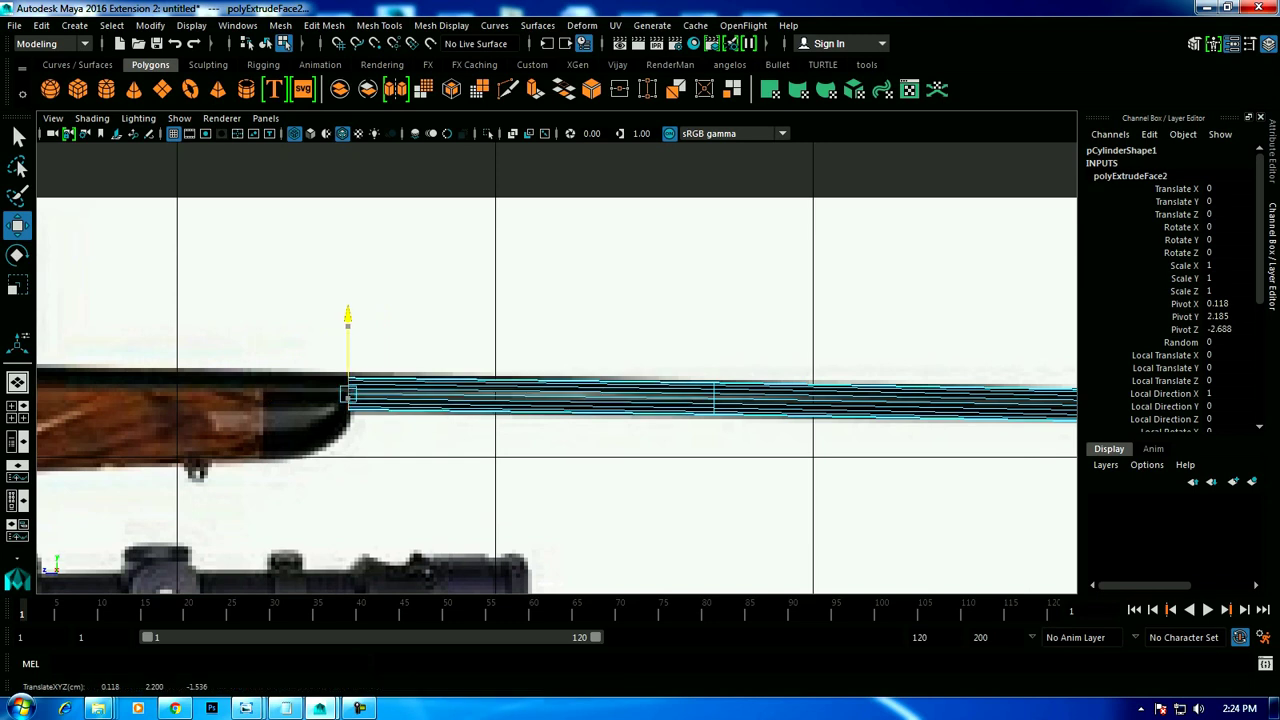
{"action": "mouse_move", "coordinate": [294, 340]}
{"action": "middle_mouse_down", "text": "alt"}
{"action": "mouse_move", "coordinate": [476, 280]}
{"action": "mouse_move", "coordinate": [931, 318]}
{"action": "middle_mouse_up", "text": "alt"}
Add further extrusions over the forend toward the action, raising them to the forend's top.
{"action": "key", "text": "ctrl+e"}
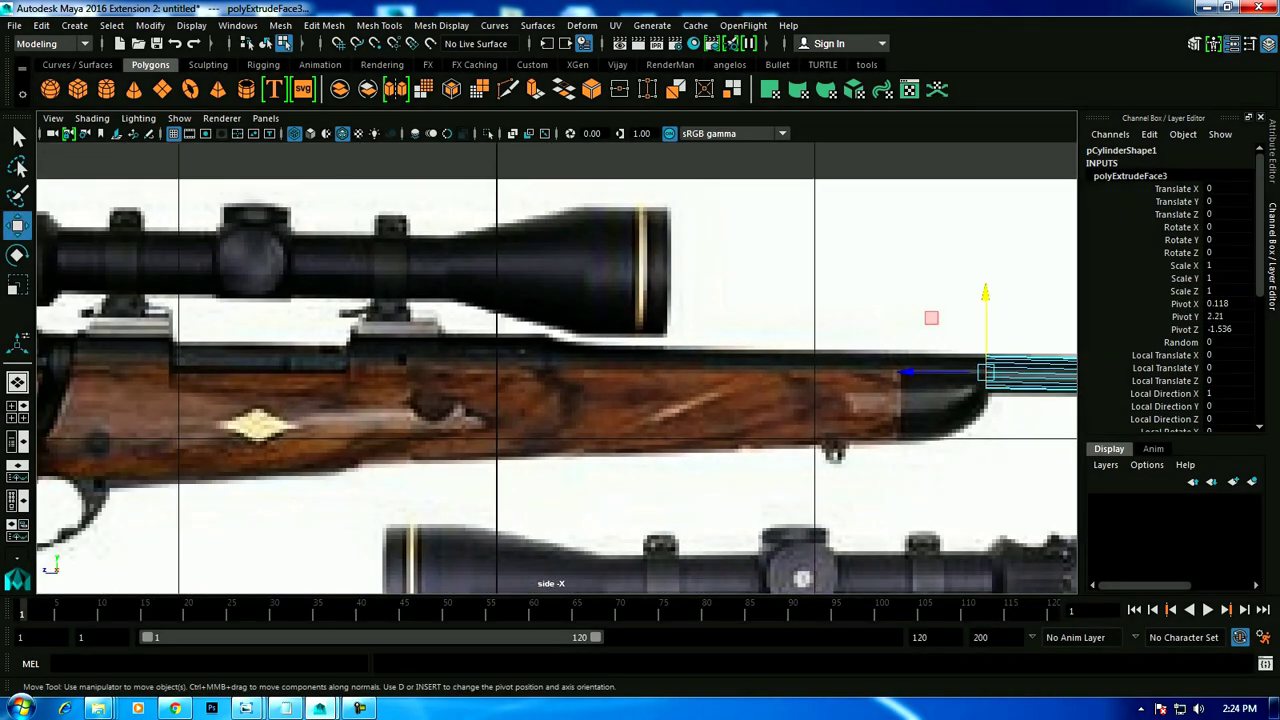
{"action": "left_click_drag", "start_coordinate": [940, 372], "coordinate": [503, 372]}
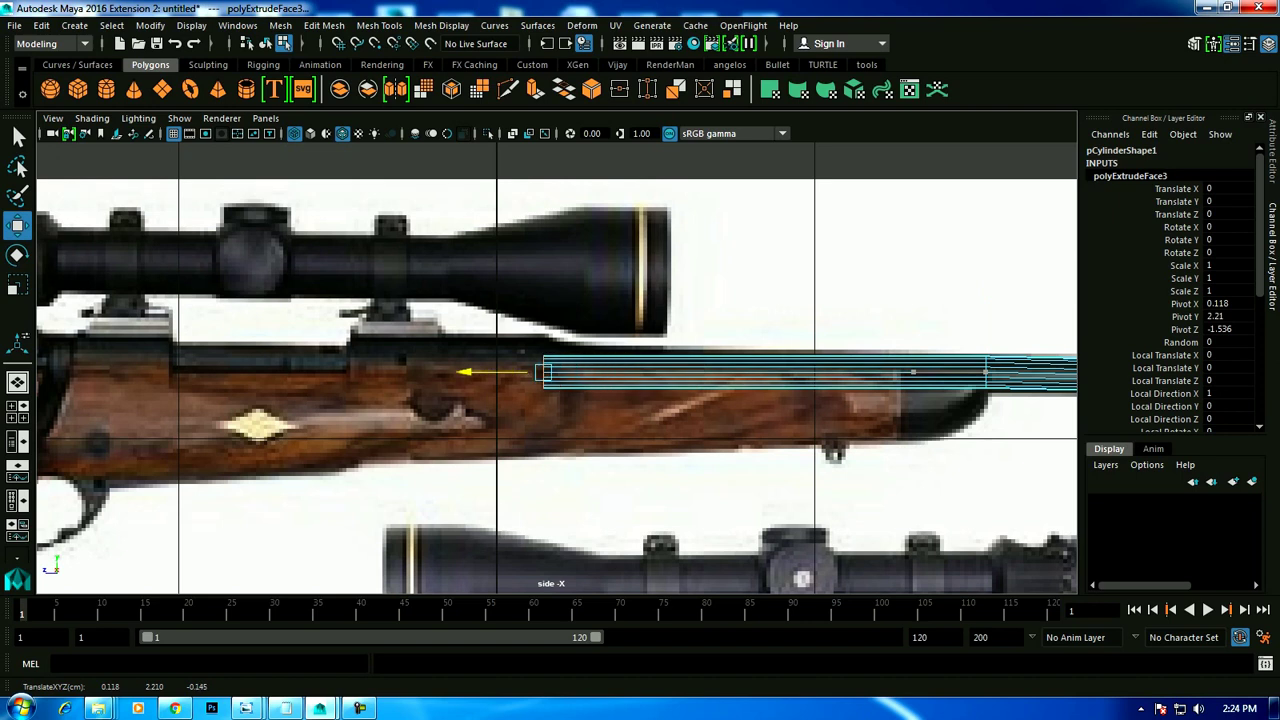
{"action": "scroll", "coordinate": [495, 316], "scroll_direction": "up", "scroll_amount": 2}
{"action": "scroll", "coordinate": [495, 316], "scroll_direction": "up", "scroll_amount": 1}
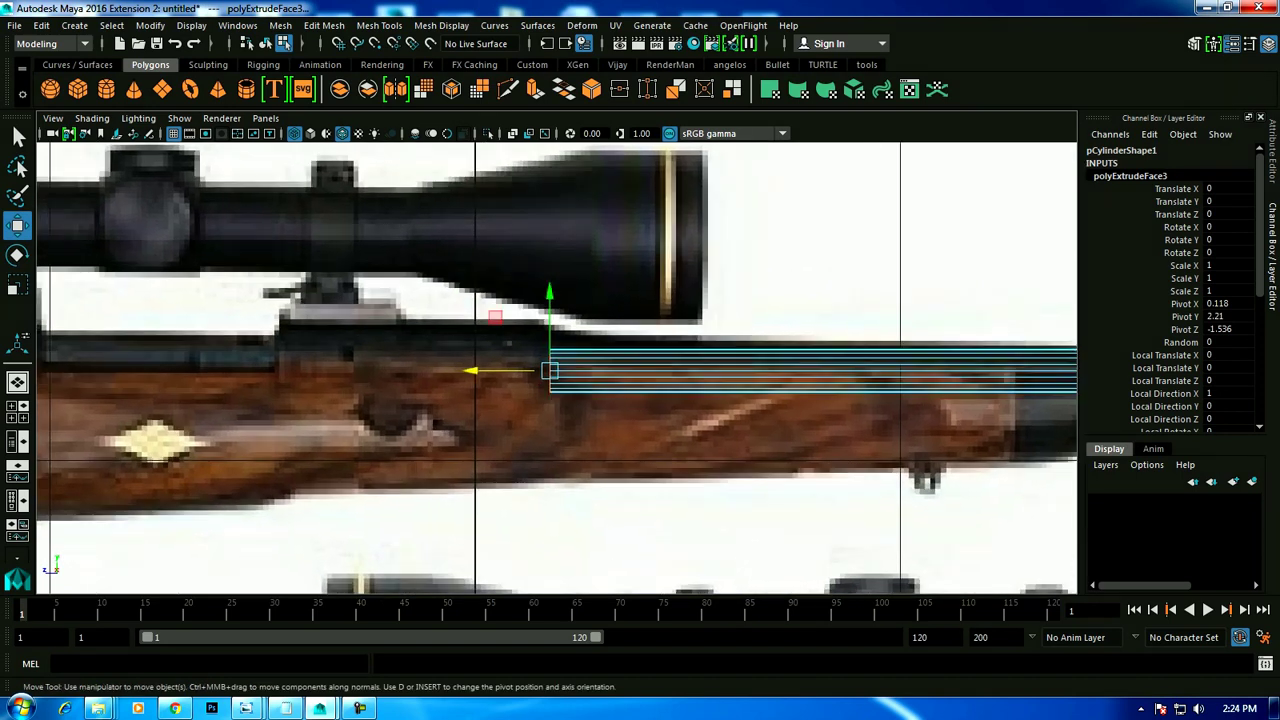
{"action": "left_click_drag", "start_coordinate": [549, 295], "coordinate": [549, 288]}
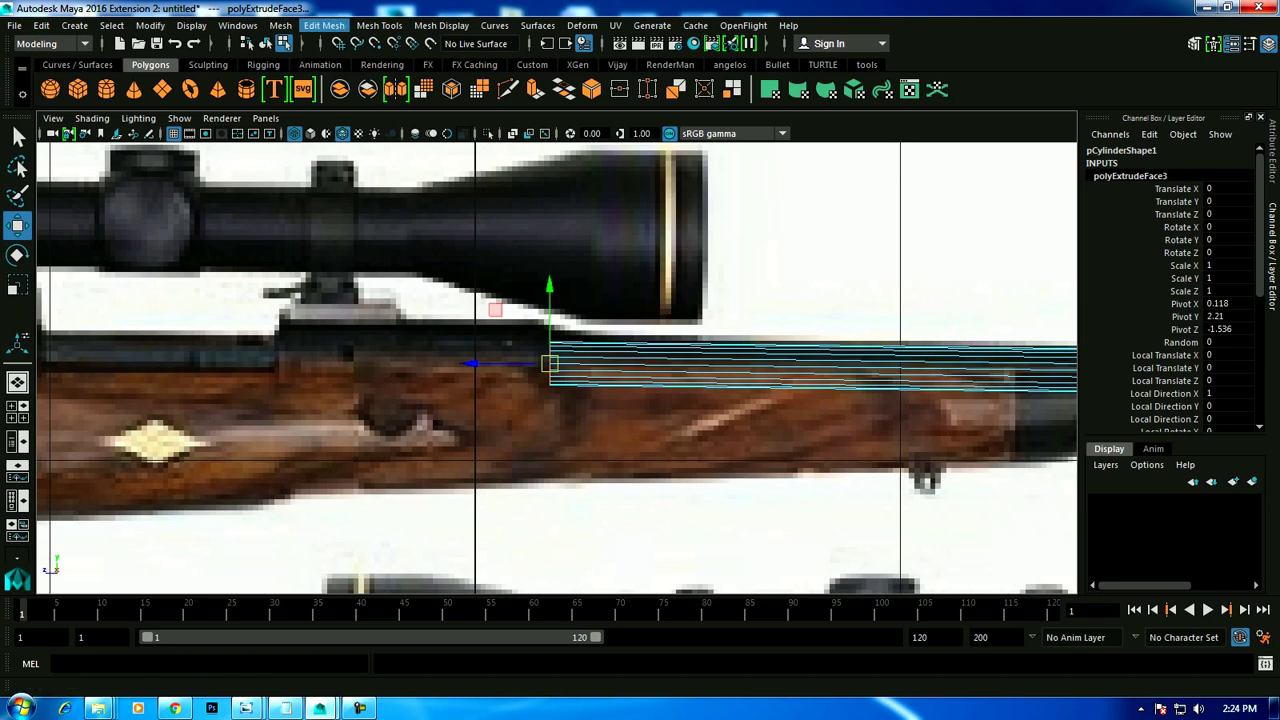
{"action": "key", "text": "w"}
{"action": "left_click_drag", "start_coordinate": [475, 363], "coordinate": [210, 363]}
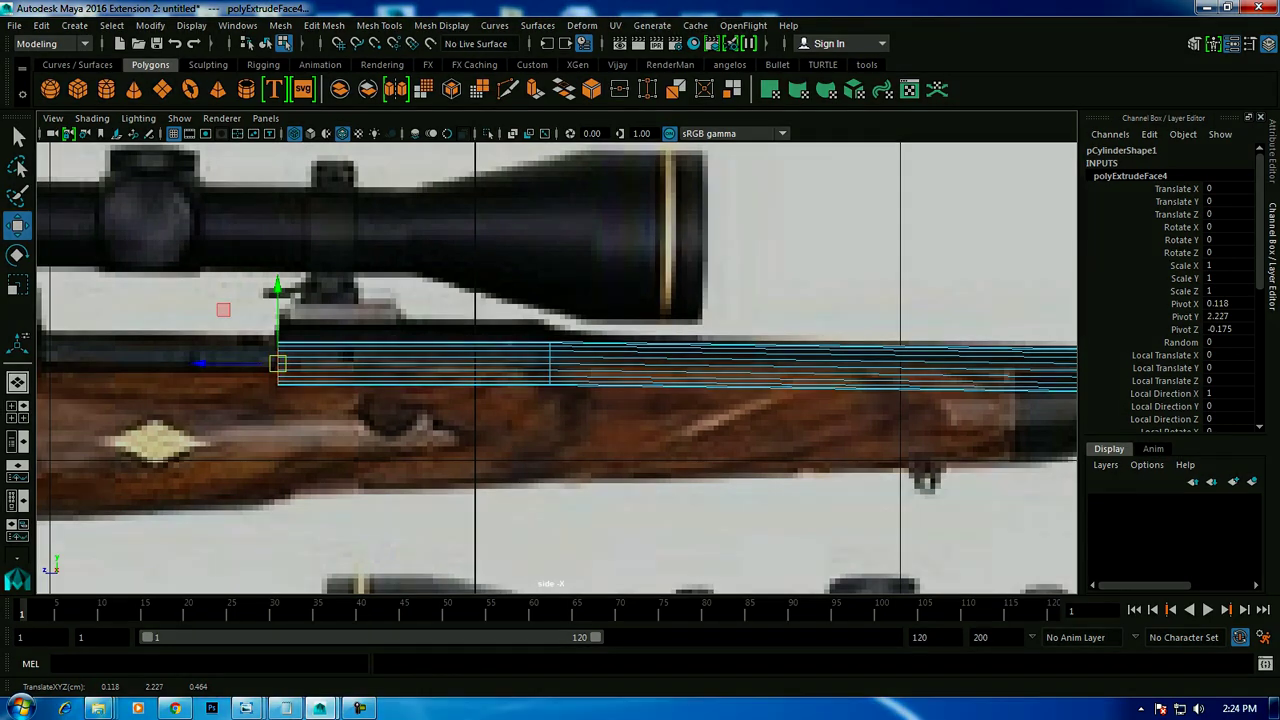
{"action": "left_click_drag", "start_coordinate": [560, 395], "coordinate": [265, 335]}
Extrude the rear section's faces (Ctrl+E) and scale them down slightly in perspective view.
{"action": "key", "text": "ctrl+e"}
{"action": "key", "text": "r"}
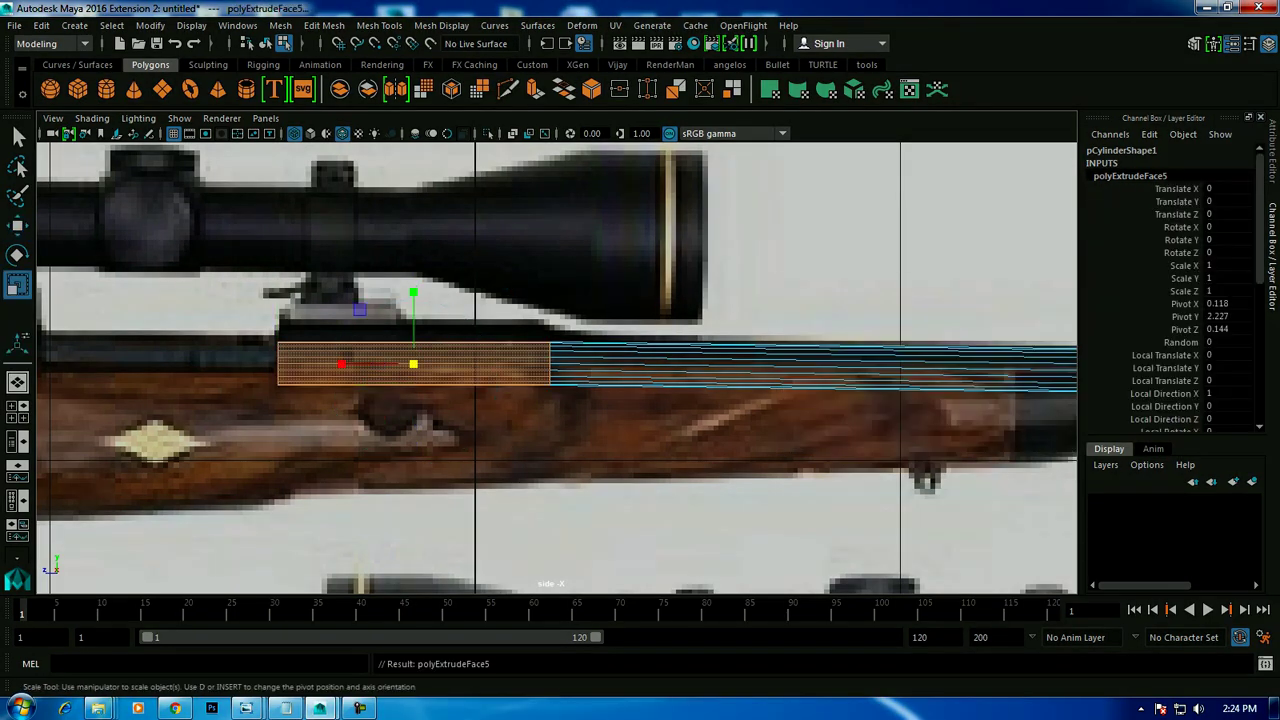
{"action": "key", "text": "space"}
{"action": "key", "text": "space"}
{"action": "key", "text": "f"}
{"action": "mouse_move", "coordinate": [557, 368]}
{"action": "left_mouse_down", "text": "alt"}
{"action": "mouse_move", "coordinate": [620, 330]}
{"action": "mouse_move", "coordinate": [562, 366]}
{"action": "mouse_move", "coordinate": [518, 340]}
{"action": "mouse_move", "coordinate": [600, 330]}
{"action": "left_mouse_up", "text": "alt"}
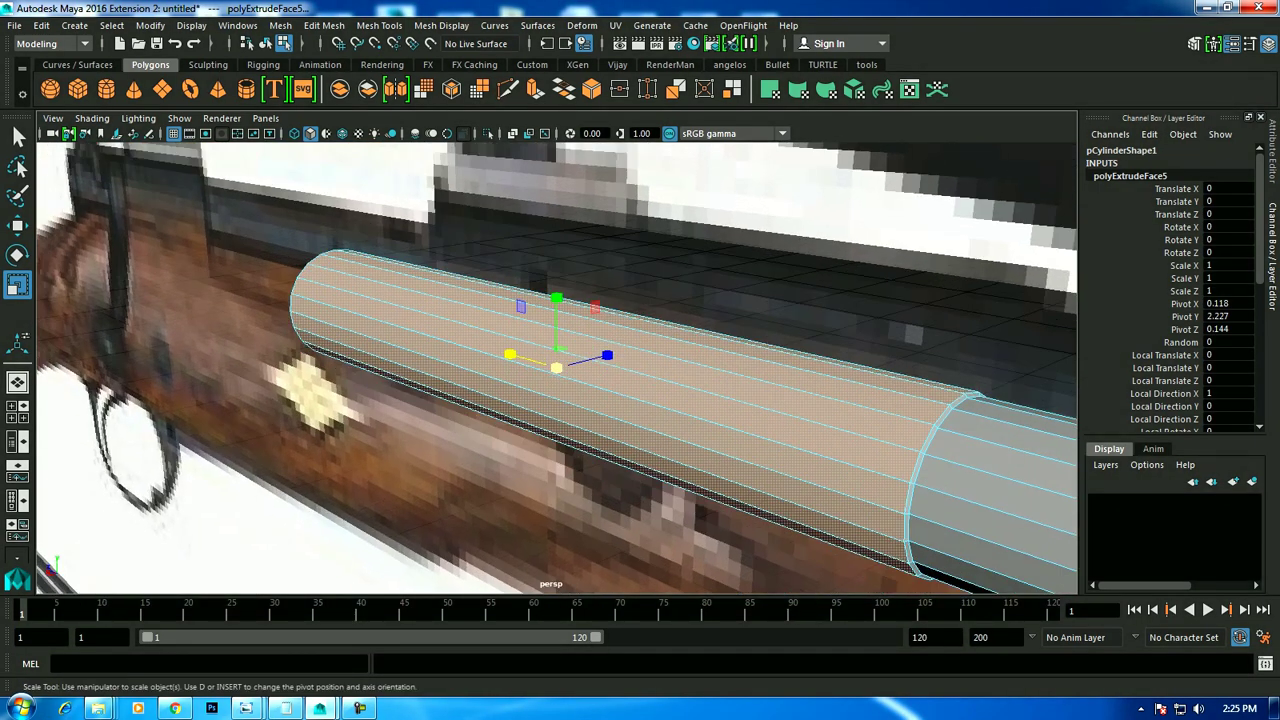
{"action": "left_click_drag", "start_coordinate": [556, 367], "coordinate": [568, 366]}
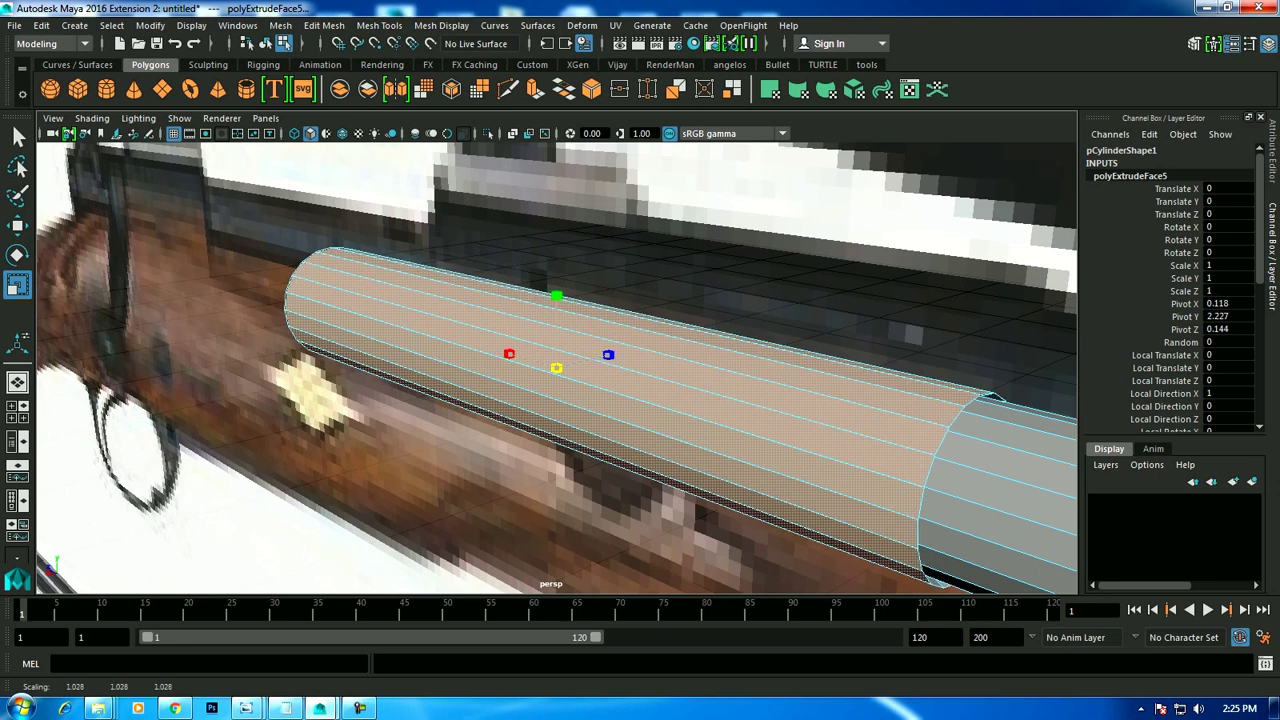
{"action": "left_click_drag", "start_coordinate": [556, 367], "coordinate": [511, 354]}
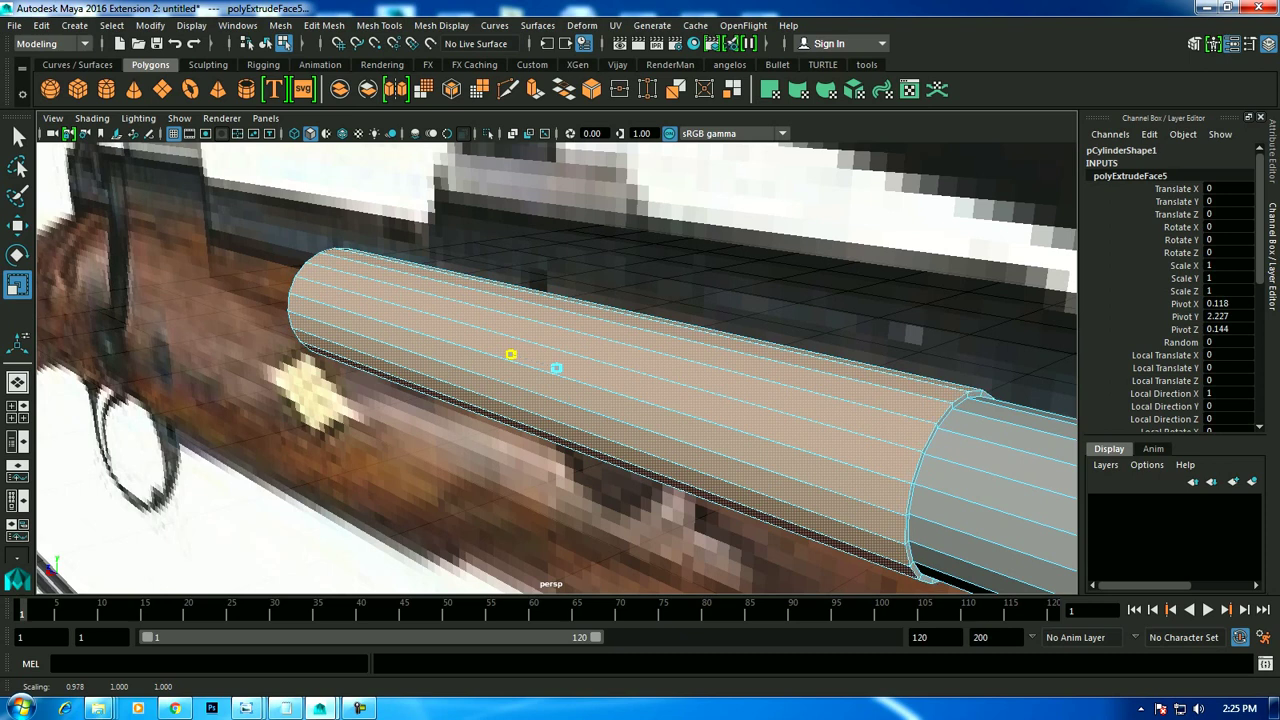
{"action": "scroll", "coordinate": [511, 354], "scroll_direction": "down", "scroll_amount": 5}
Select the rifle reference image plane and show its attributes in the Channel Box.
{"action": "key", "text": "w"}
{"action": "right_click_drag", "start_coordinate": [608, 300], "coordinate": [690, 236]}
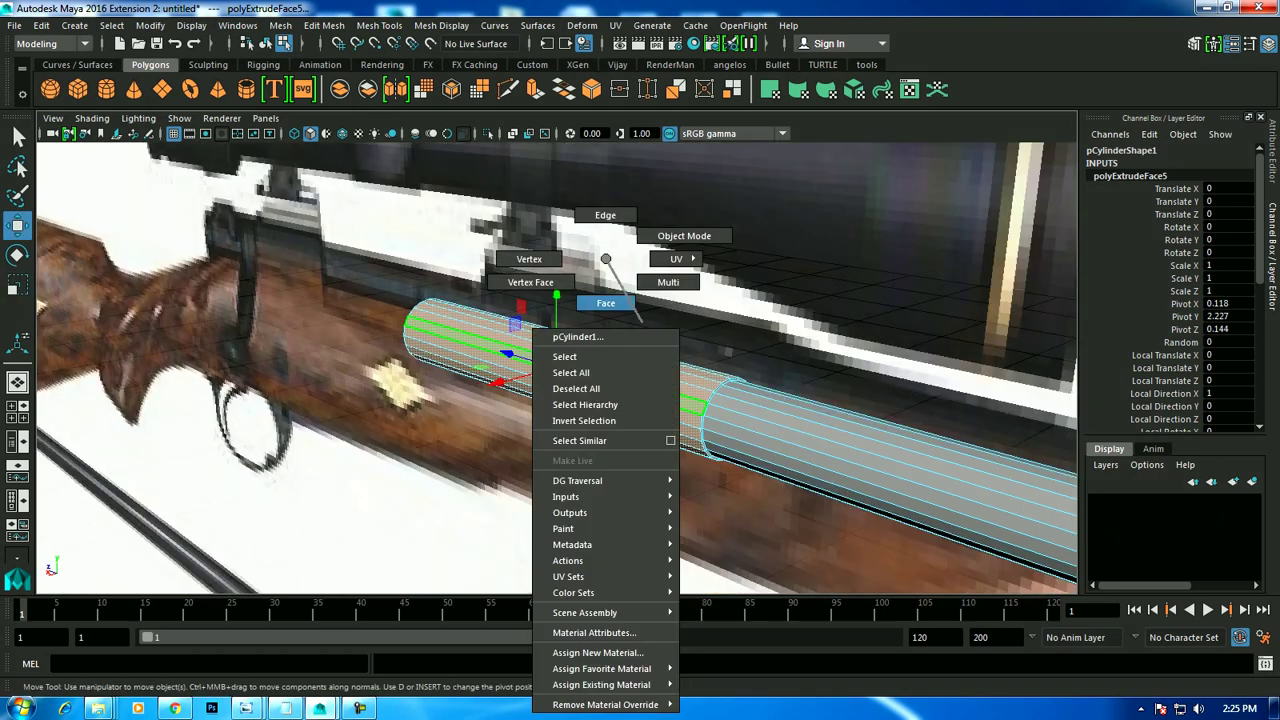
{"action": "left_click", "coordinate": [690, 236]}
{"action": "scroll", "coordinate": [690, 236], "scroll_direction": "down", "scroll_amount": 5}
{"action": "scroll", "coordinate": [690, 236], "scroll_direction": "down", "scroll_amount": 5}
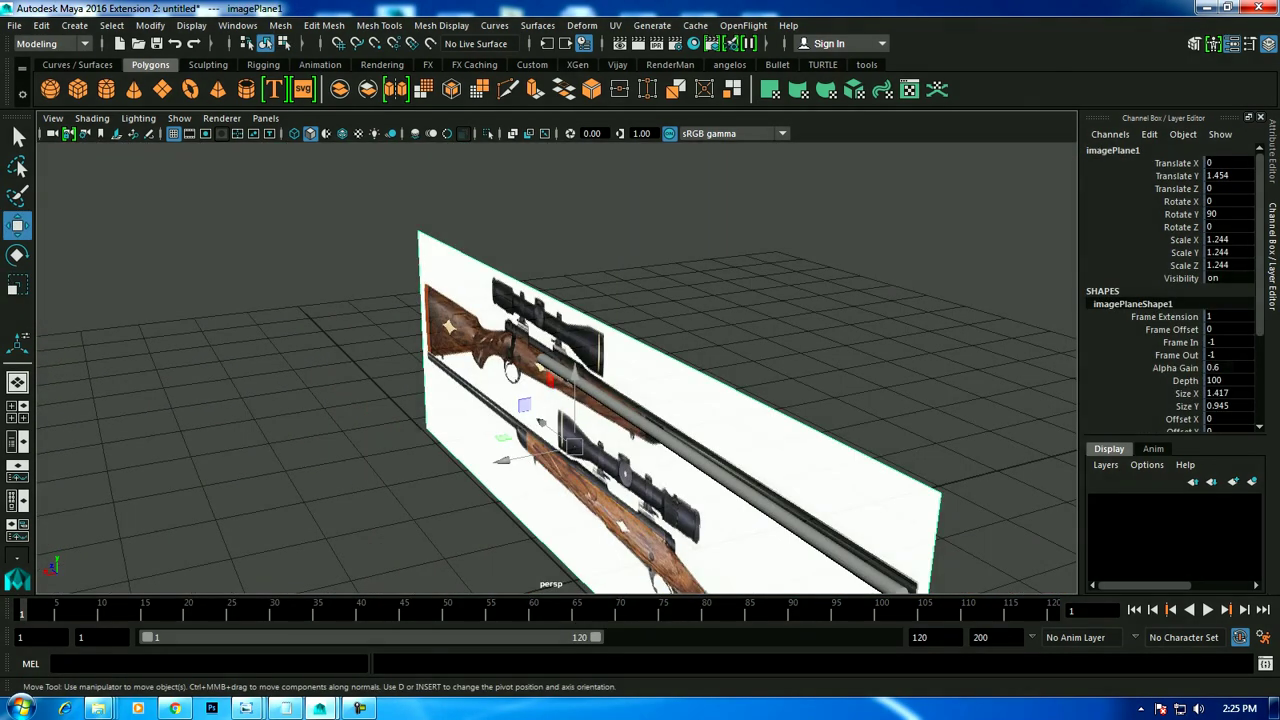
{"action": "left_click", "coordinate": [548, 378]}
{"action": "left_click", "coordinate": [1180, 227]}
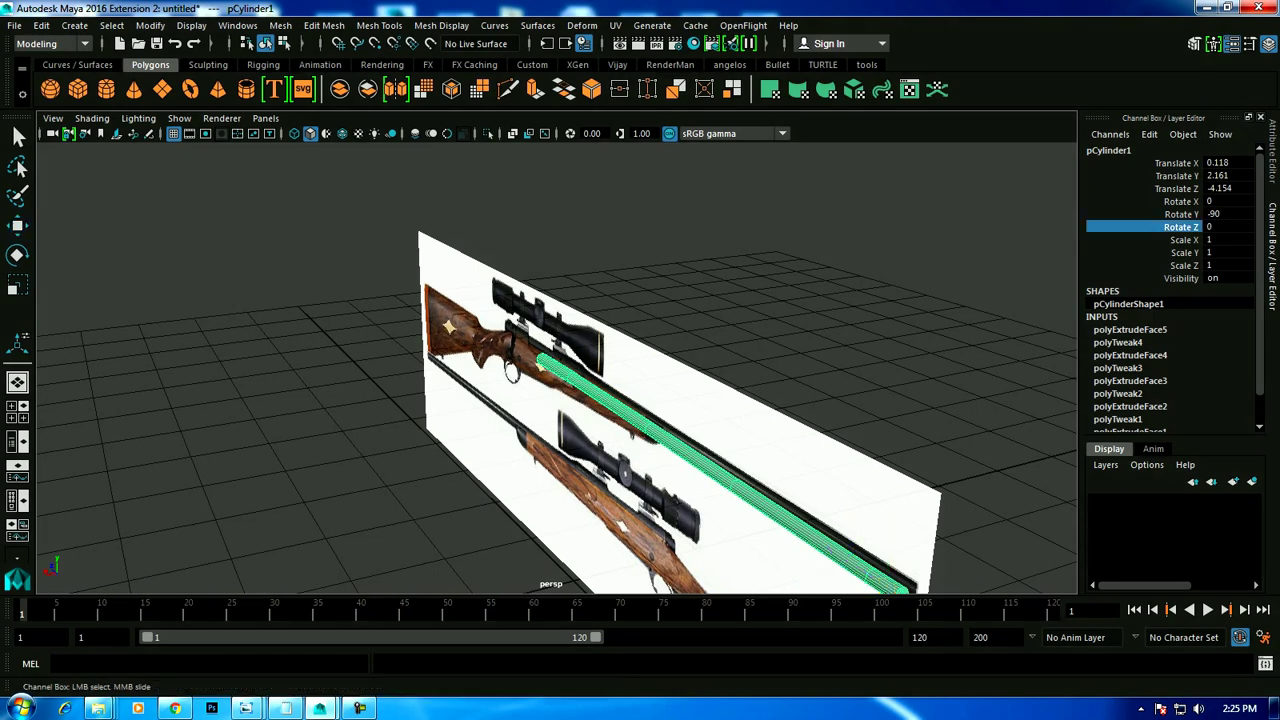
{"action": "key", "text": "ctrl+z"}
{"action": "key", "text": "ctrl+a"}
{"action": "key", "text": "ctrl+a"}
Unlock the image plane's Channel Box attributes after undoing an accidental hide.
{"action": "left_click_drag", "start_coordinate": [1180, 163], "coordinate": [1180, 278]}
{"action": "scroll", "coordinate": [1170, 290], "scroll_direction": "down", "scroll_amount": 3}
{"action": "left_click_drag", "start_coordinate": [1165, 196], "coordinate": [1165, 400]}
{"action": "right_click", "coordinate": [1170, 380]}
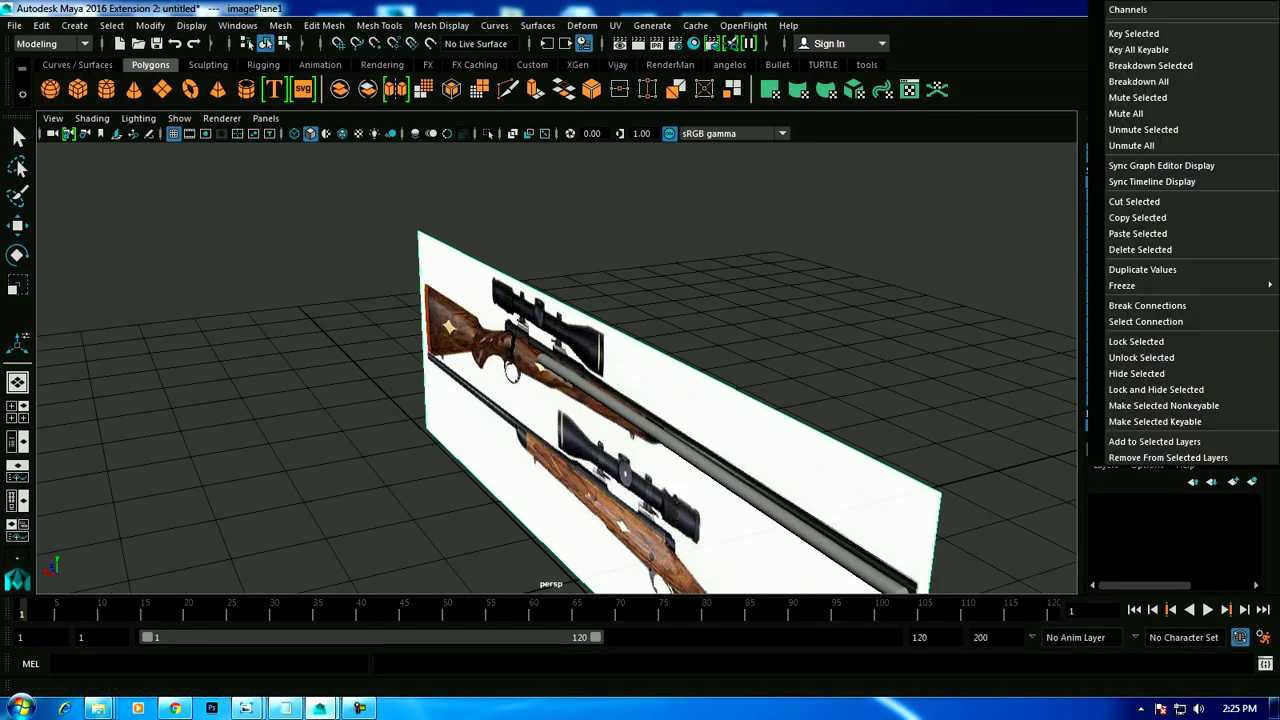
{"action": "left_click", "coordinate": [1165, 371]}
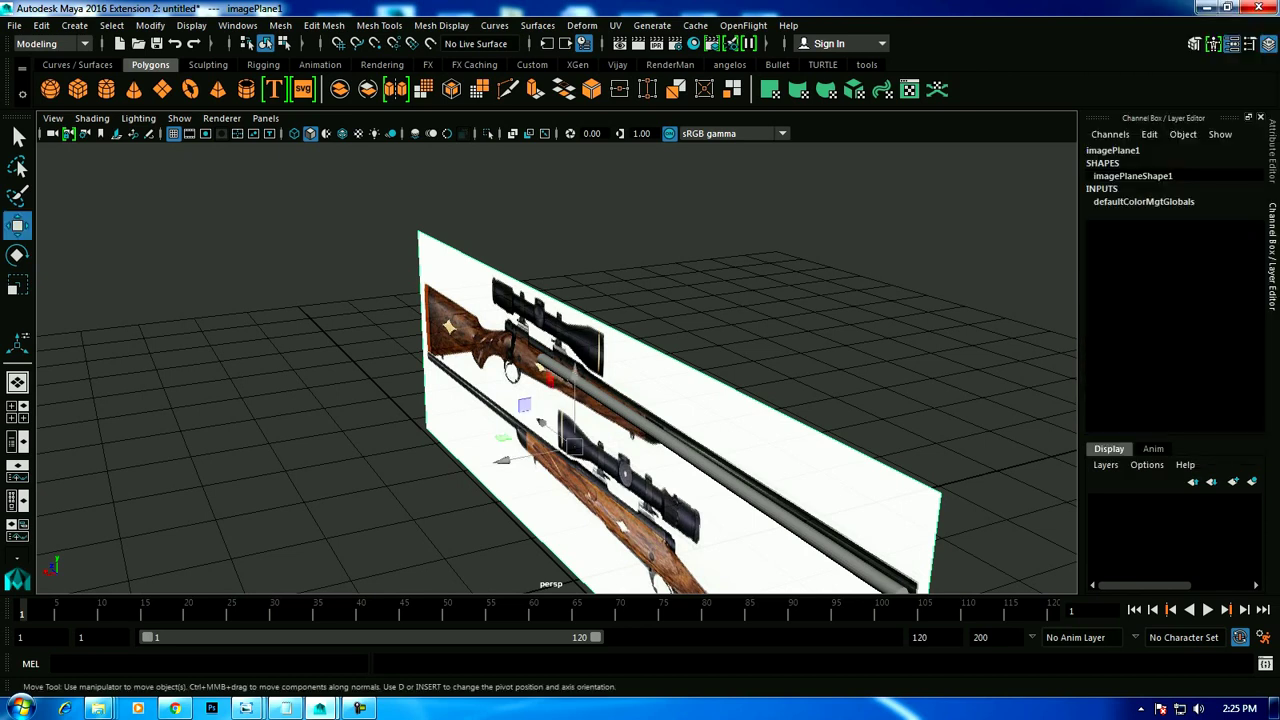
{"action": "key", "text": "ctrl+z"}
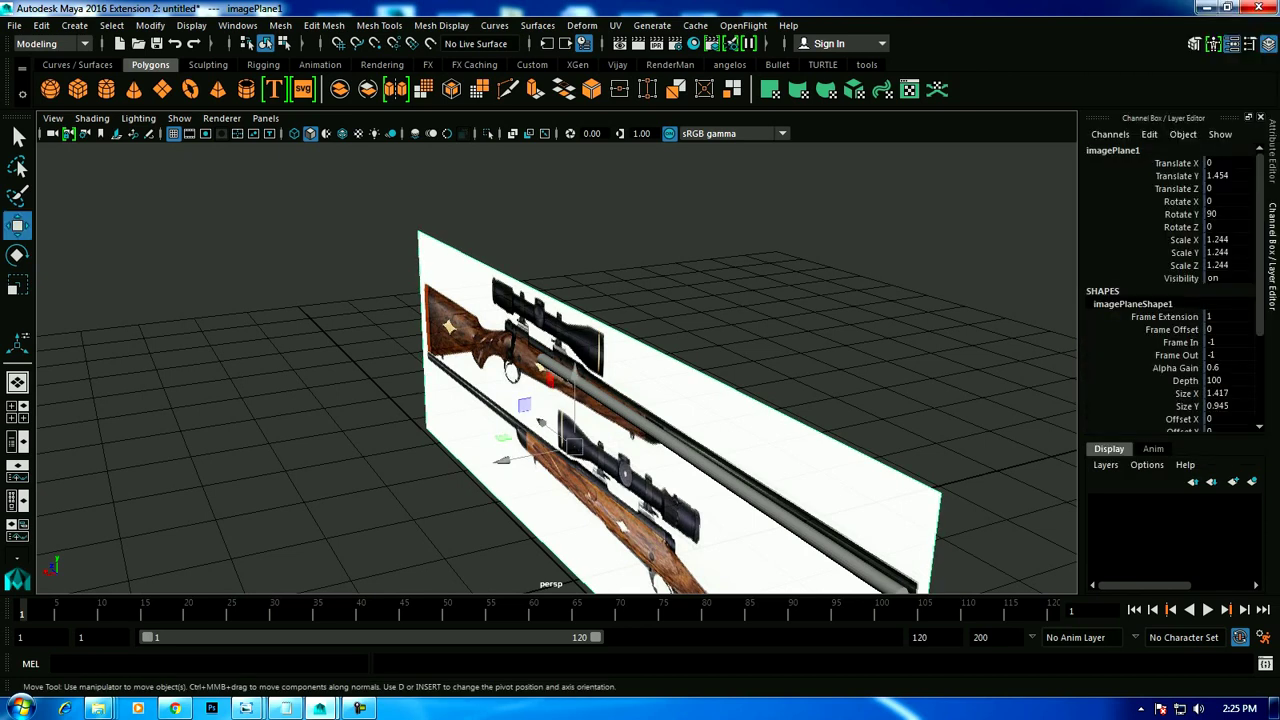
{"action": "left_click_drag", "start_coordinate": [1170, 163], "coordinate": [1170, 420]}
{"action": "right_click", "coordinate": [1170, 320]}
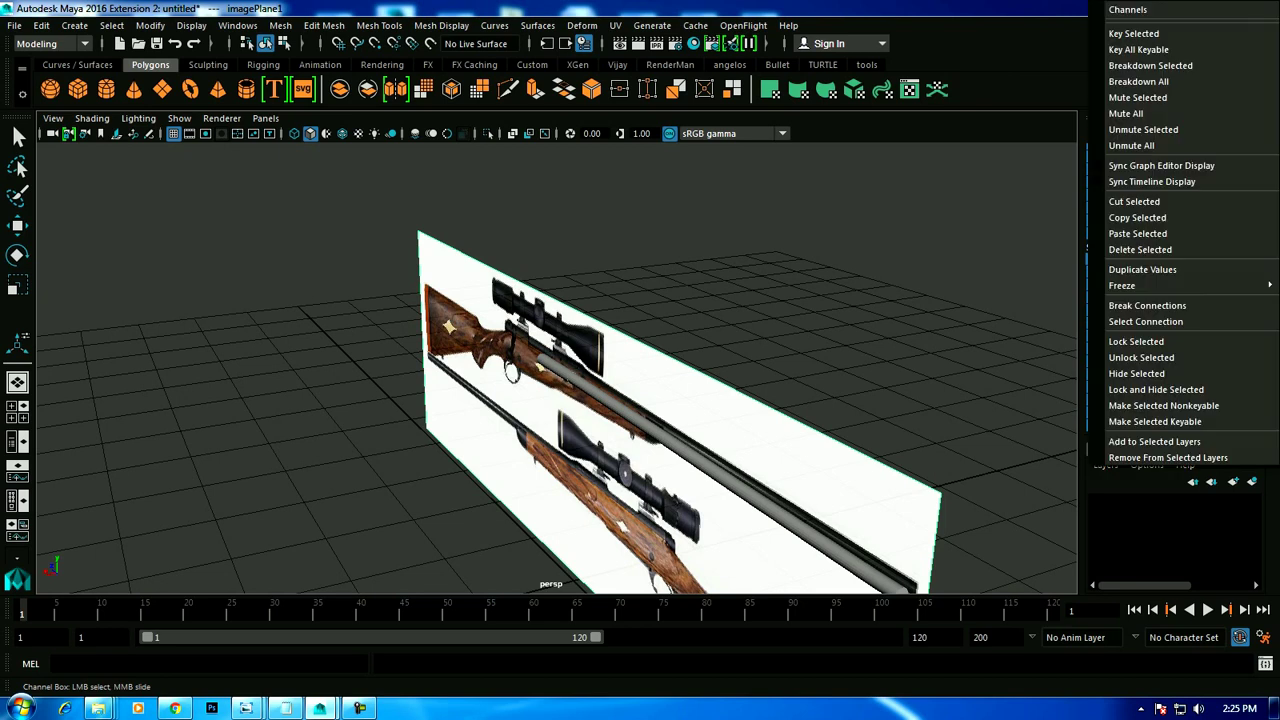
{"action": "left_click", "coordinate": [1141, 357]}
Push the image plane back along X and reselect the barrel cylinder.
{"action": "key", "text": "w"}
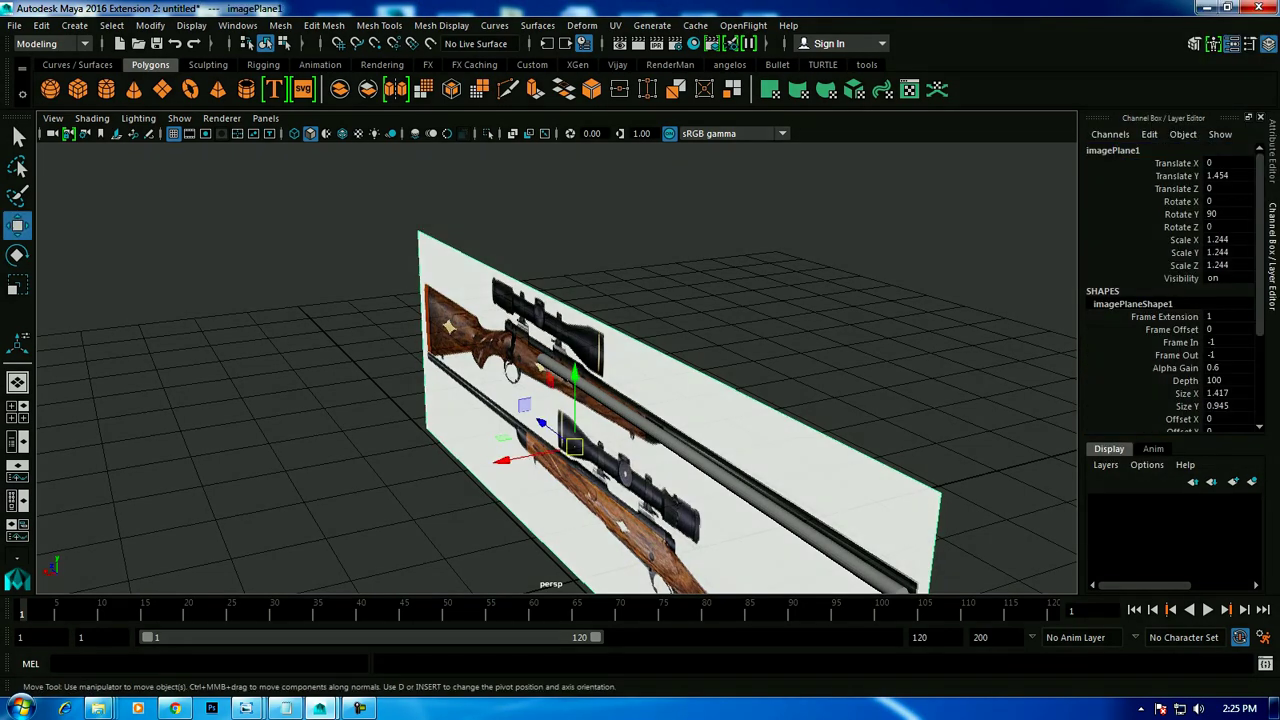
{"action": "left_click_drag", "start_coordinate": [548, 380], "coordinate": [720, 418]}
{"action": "left_click", "coordinate": [850, 556]}
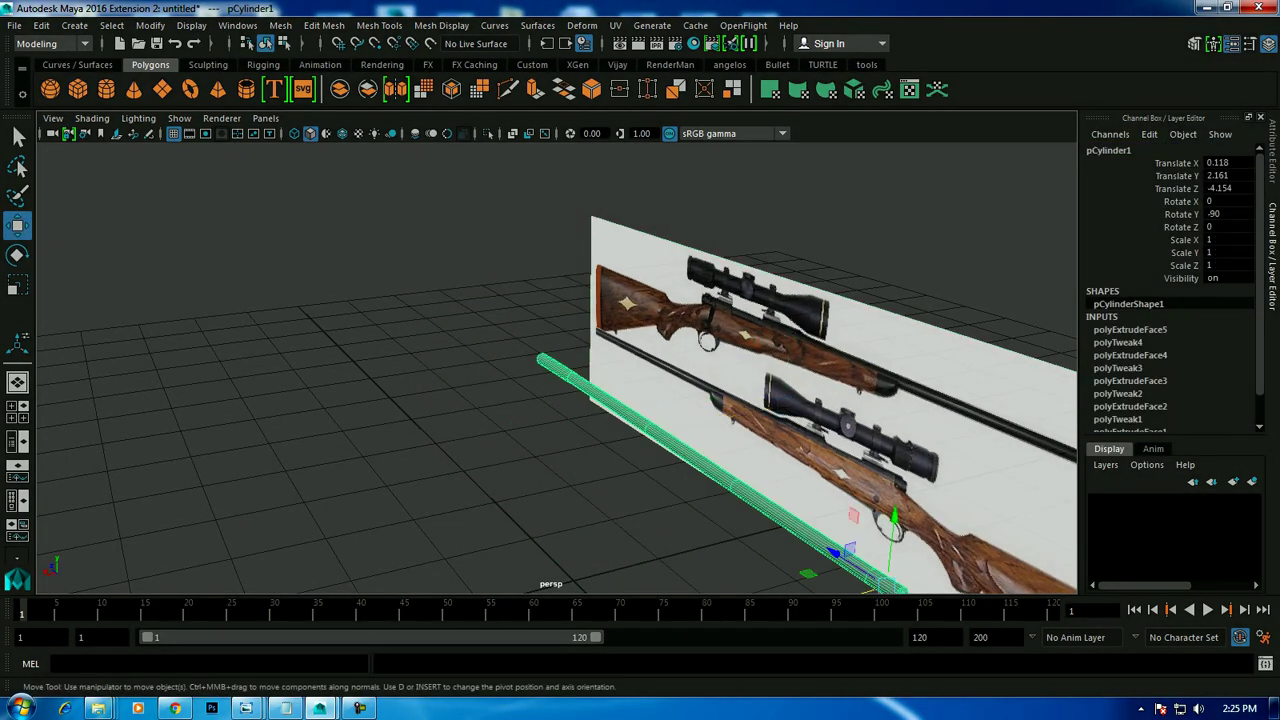
{"action": "key", "text": "space"}
{"action": "key", "text": "space"}
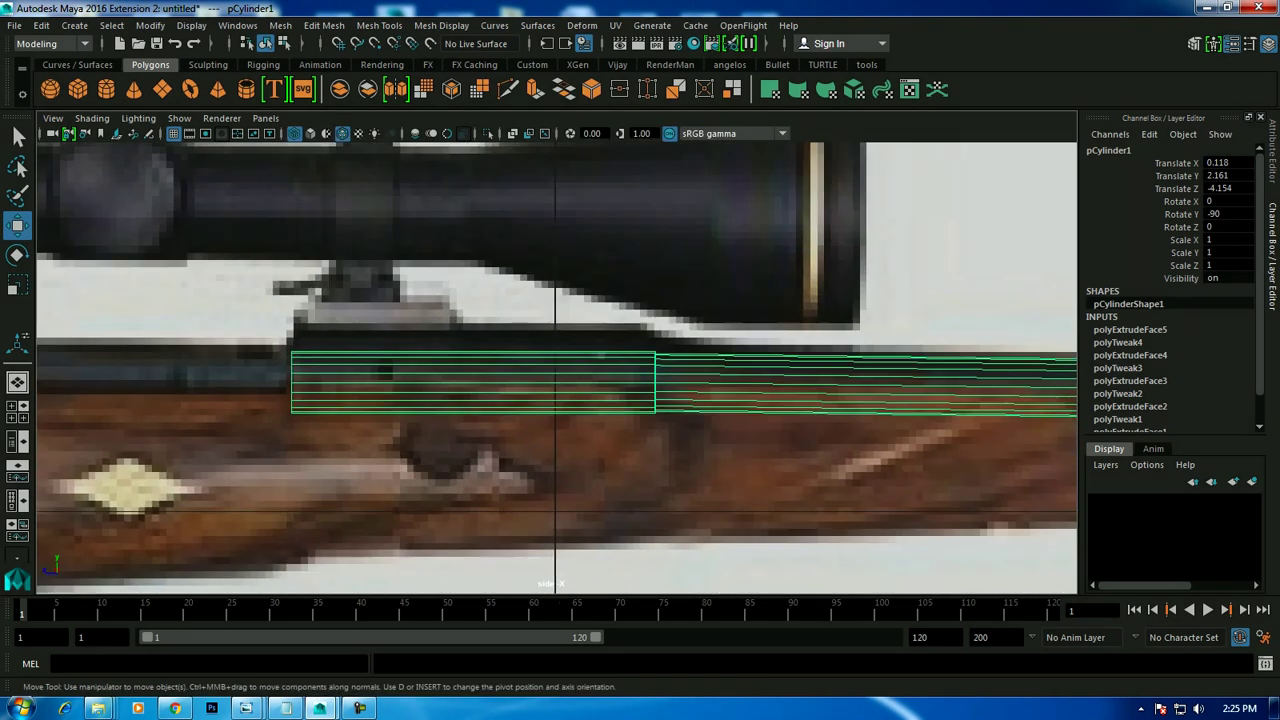
Select the rear section's faces and scale them lengthwise to fit the action.
{"action": "scroll", "coordinate": [557, 369], "scroll_direction": "down", "scroll_amount": 3}
{"action": "scroll", "coordinate": [557, 369], "scroll_direction": "down", "scroll_amount": 3}
{"action": "scroll", "coordinate": [557, 369], "scroll_direction": "down", "scroll_amount": 4}
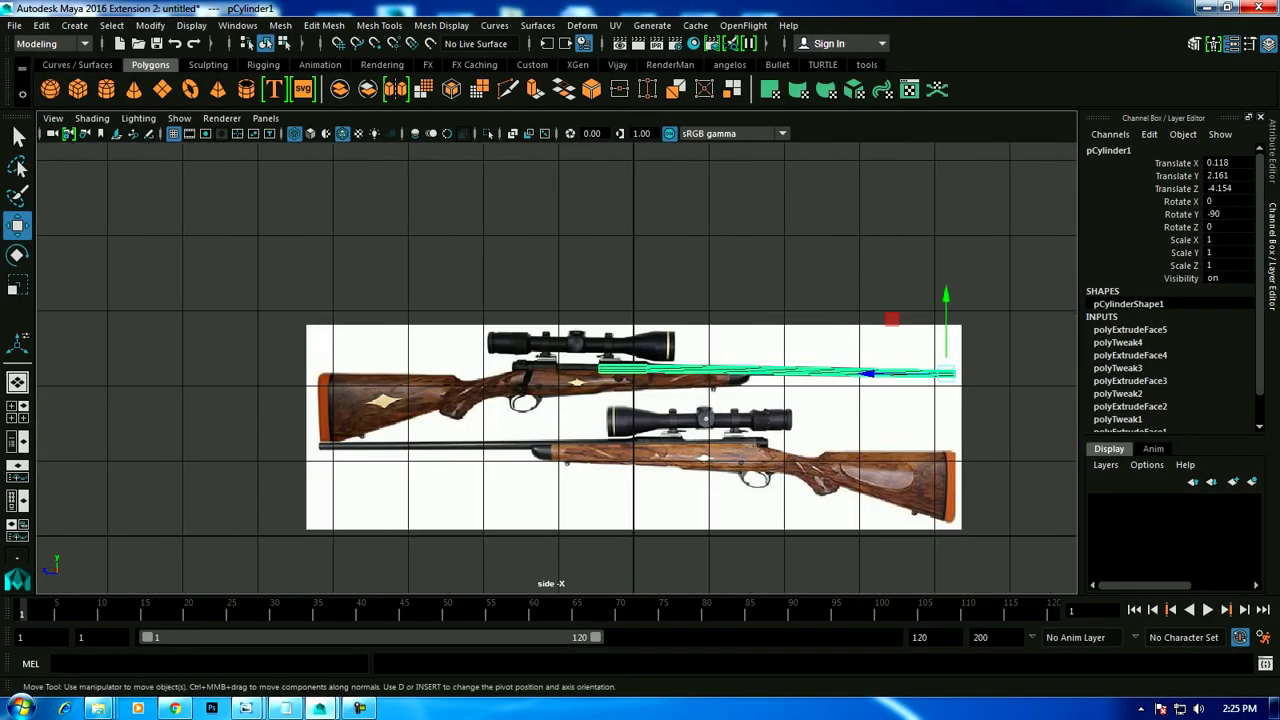
{"action": "scroll", "coordinate": [575, 368], "scroll_direction": "up", "scroll_amount": 3}
{"action": "scroll", "coordinate": [575, 368], "scroll_direction": "up", "scroll_amount": 1}
{"action": "scroll", "coordinate": [575, 368], "scroll_direction": "up", "scroll_amount": 2}
{"action": "scroll", "coordinate": [575, 368], "scroll_direction": "up", "scroll_amount": 3}
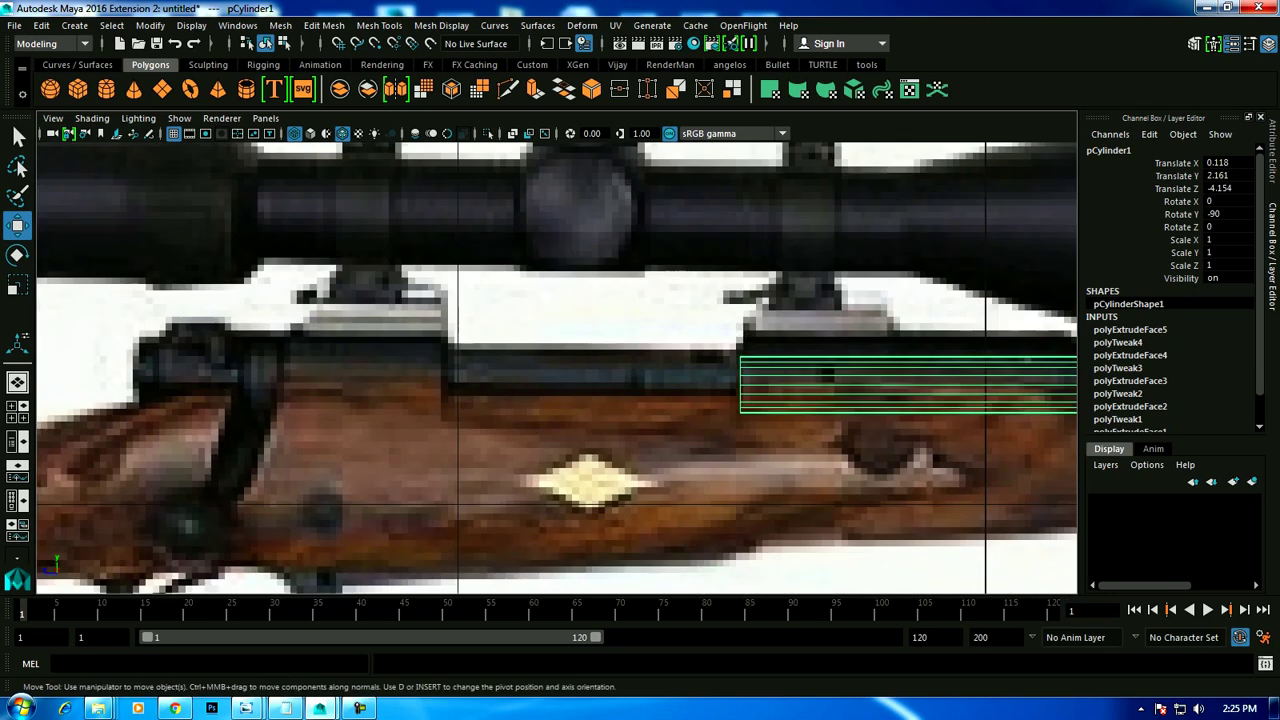
{"action": "right_click_drag", "start_coordinate": [831, 252], "coordinate": [831, 298]}
{"action": "left_click_drag", "start_coordinate": [1000, 340], "coordinate": [760, 420]}
{"action": "middle_click_drag", "start_coordinate": [900, 390], "coordinate": [515, 385], "text": "alt"}
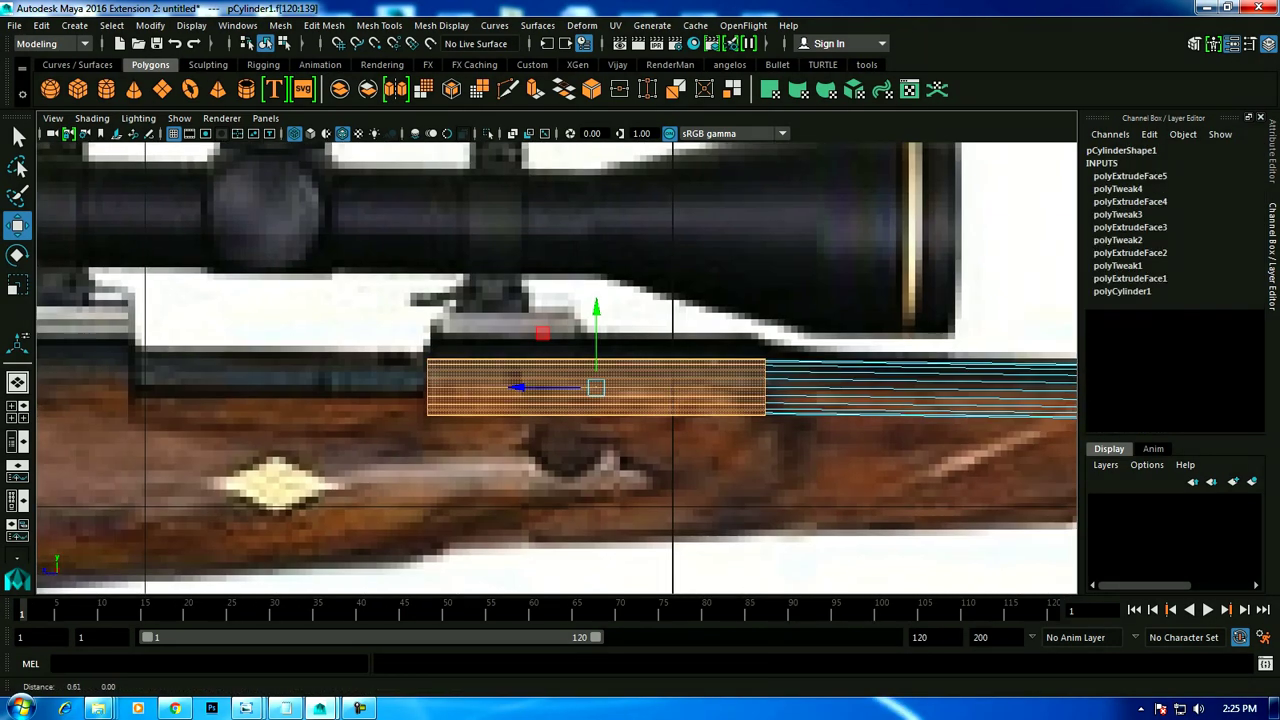
{"action": "key", "text": "r"}
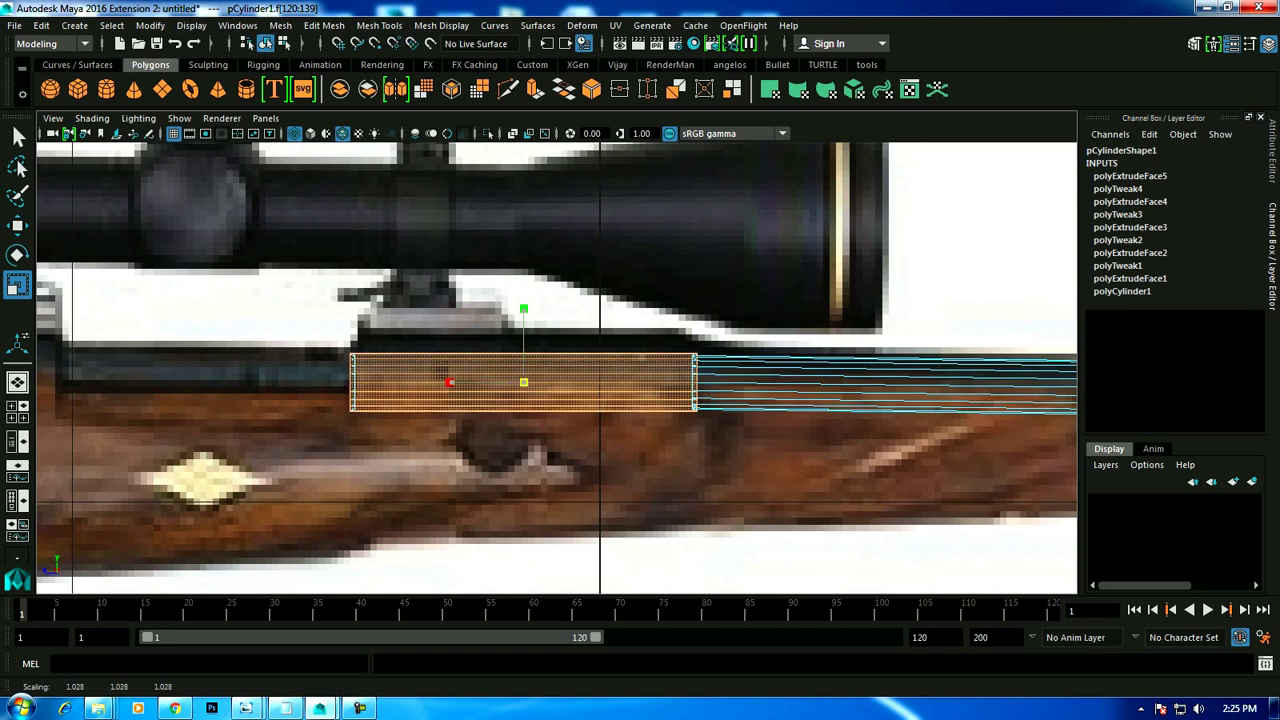
{"action": "left_click_drag", "start_coordinate": [524, 382], "coordinate": [580, 382]}
{"action": "left_click_drag", "start_coordinate": [452, 382], "coordinate": [650, 382]}
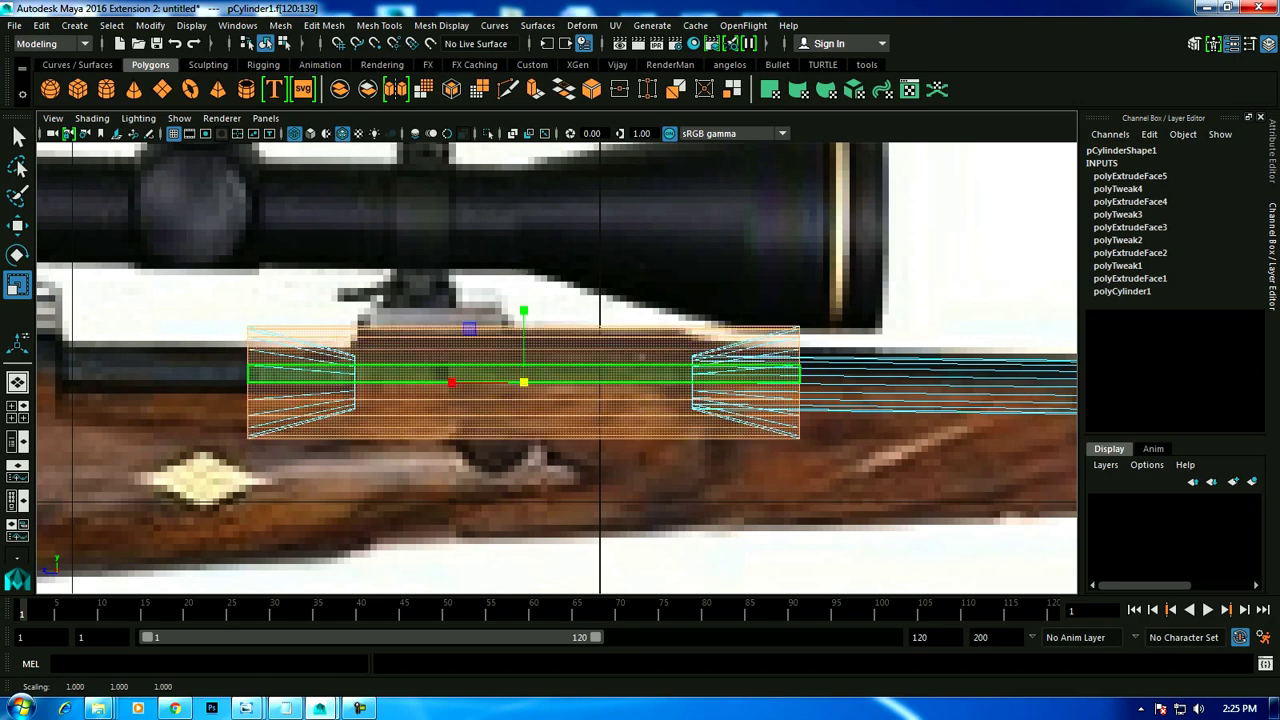
{"action": "left_click_drag", "start_coordinate": [452, 382], "coordinate": [483, 382]}
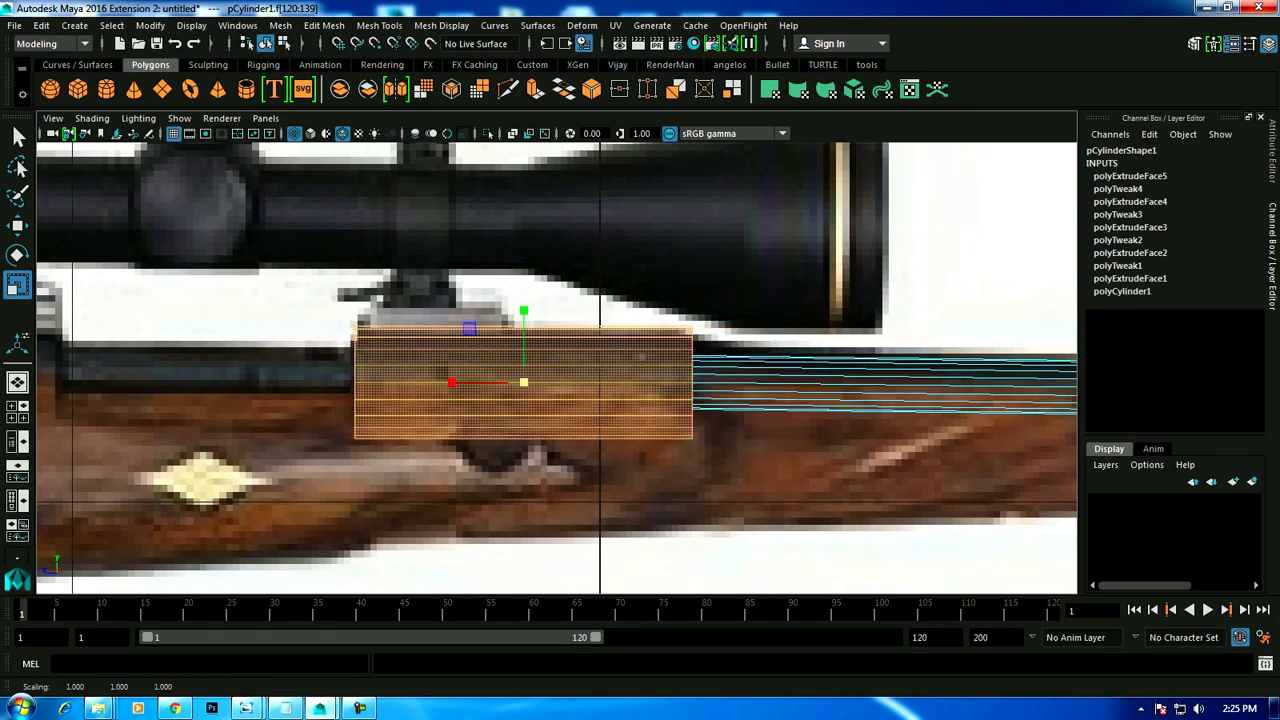
{"action": "left_click_drag", "start_coordinate": [452, 382], "coordinate": [444, 382]}
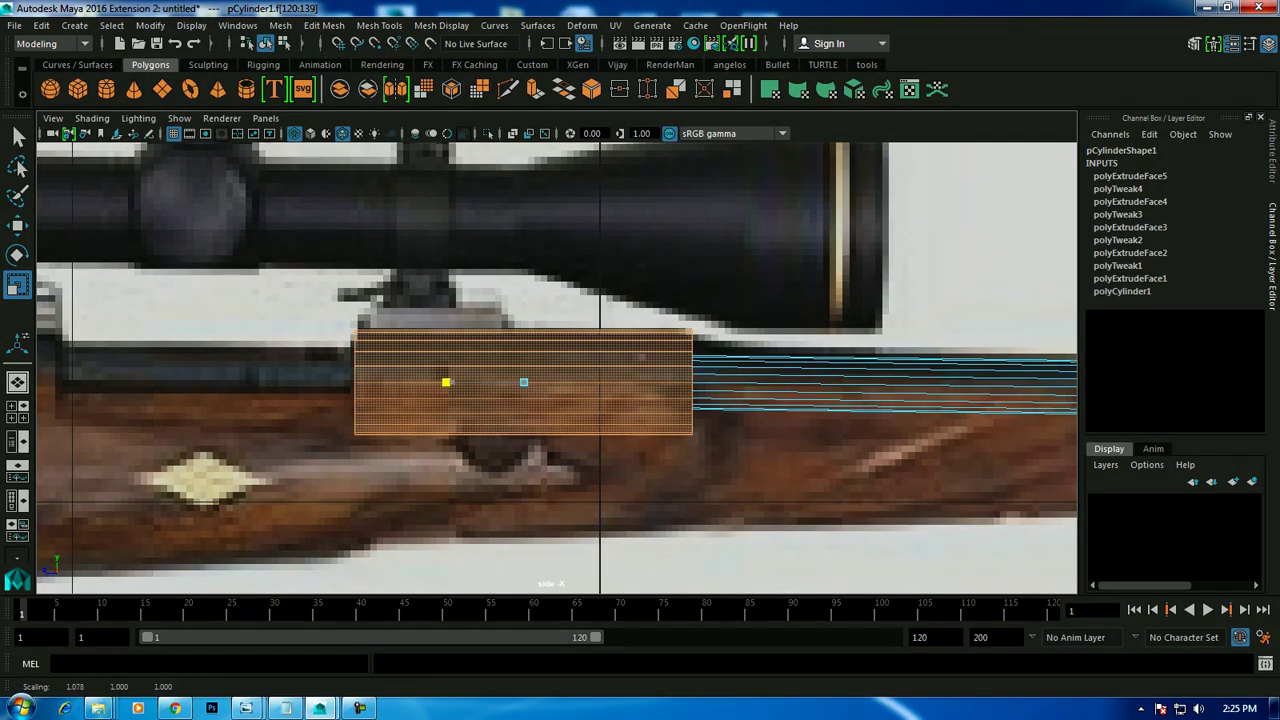
Extrude the end faces with Ctrl+E, then undo that extrusion.
{"action": "key", "text": "space"}
{"action": "key", "text": "space"}
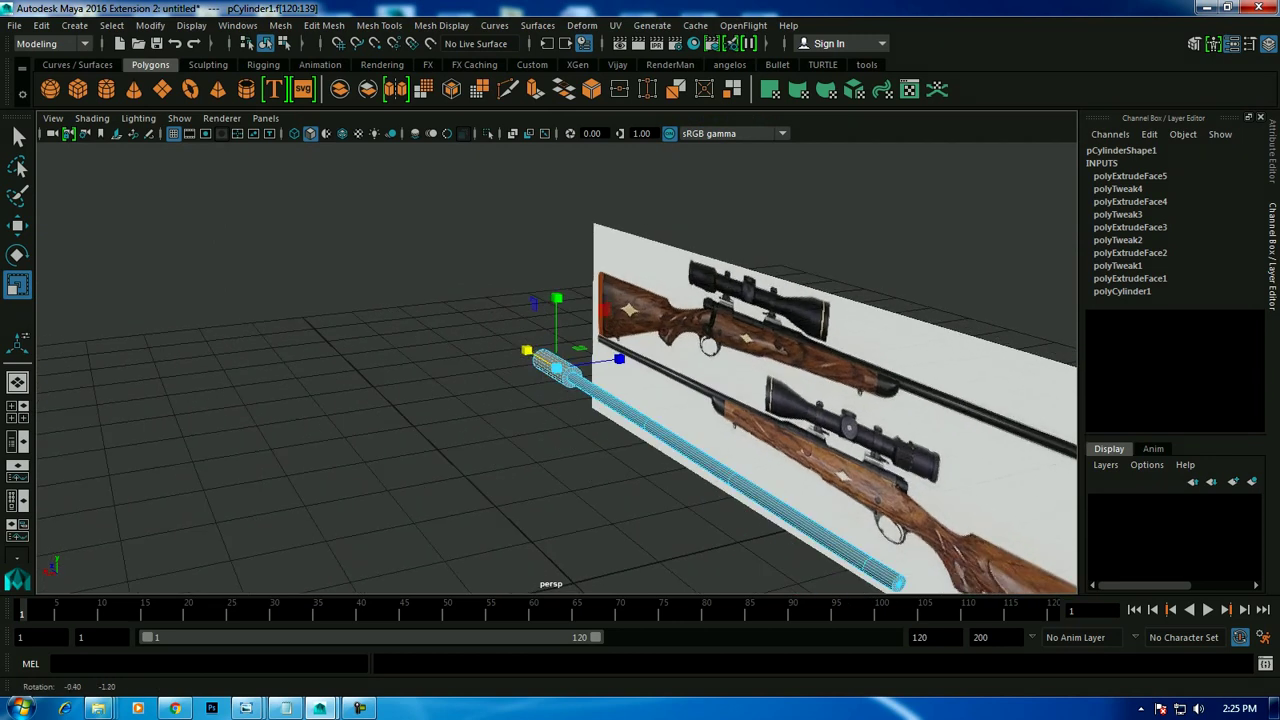
{"action": "key", "text": "space"}
{"action": "key", "text": "space"}
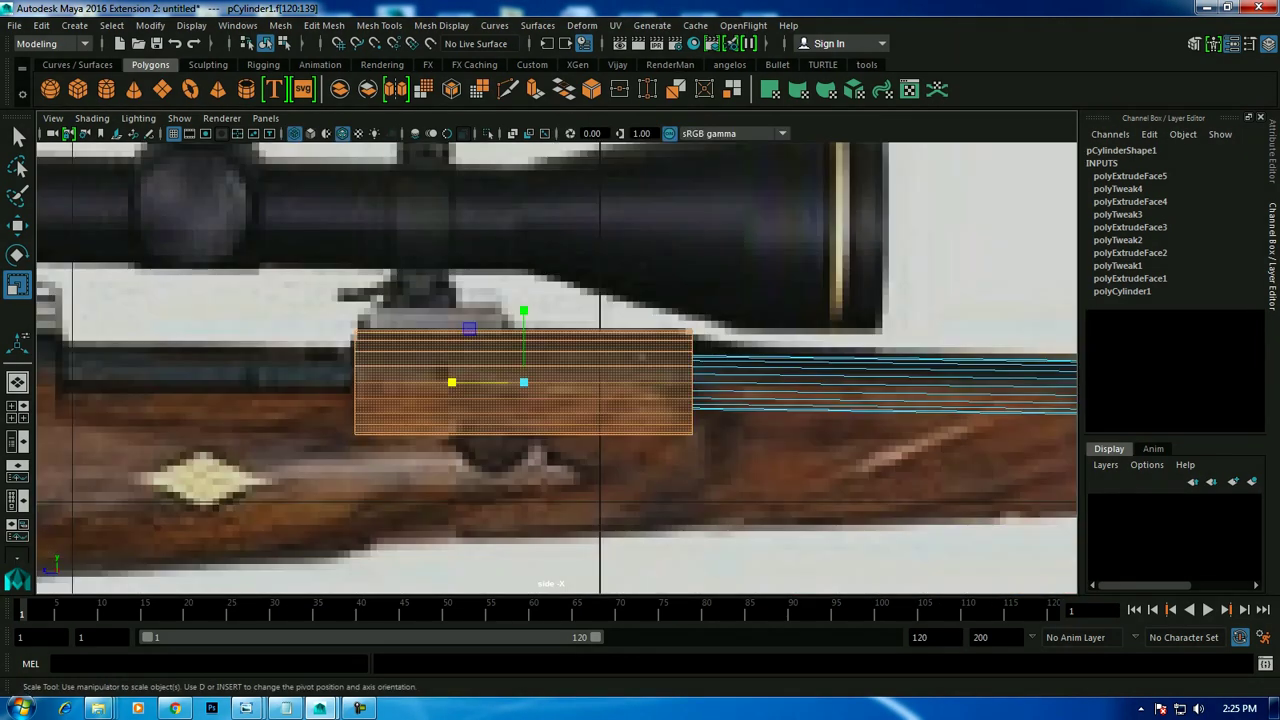
{"action": "key", "text": "w"}
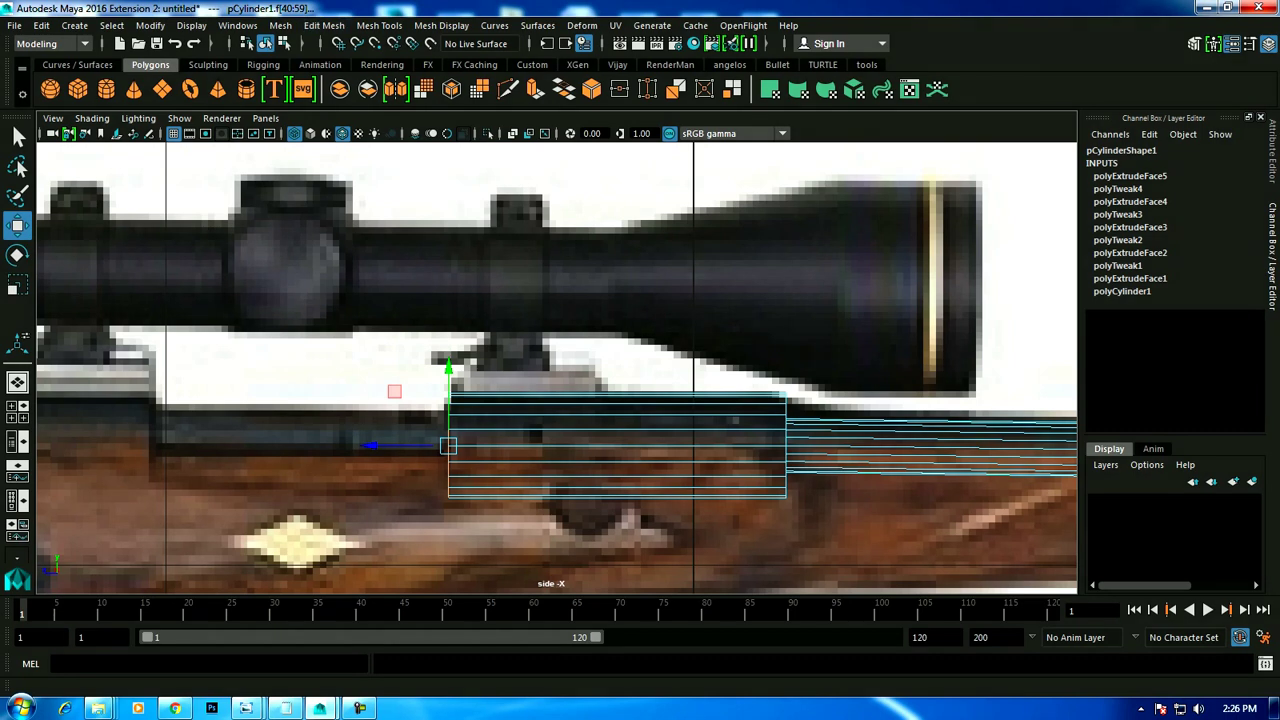
{"action": "left_click", "coordinate": [866, 64]}
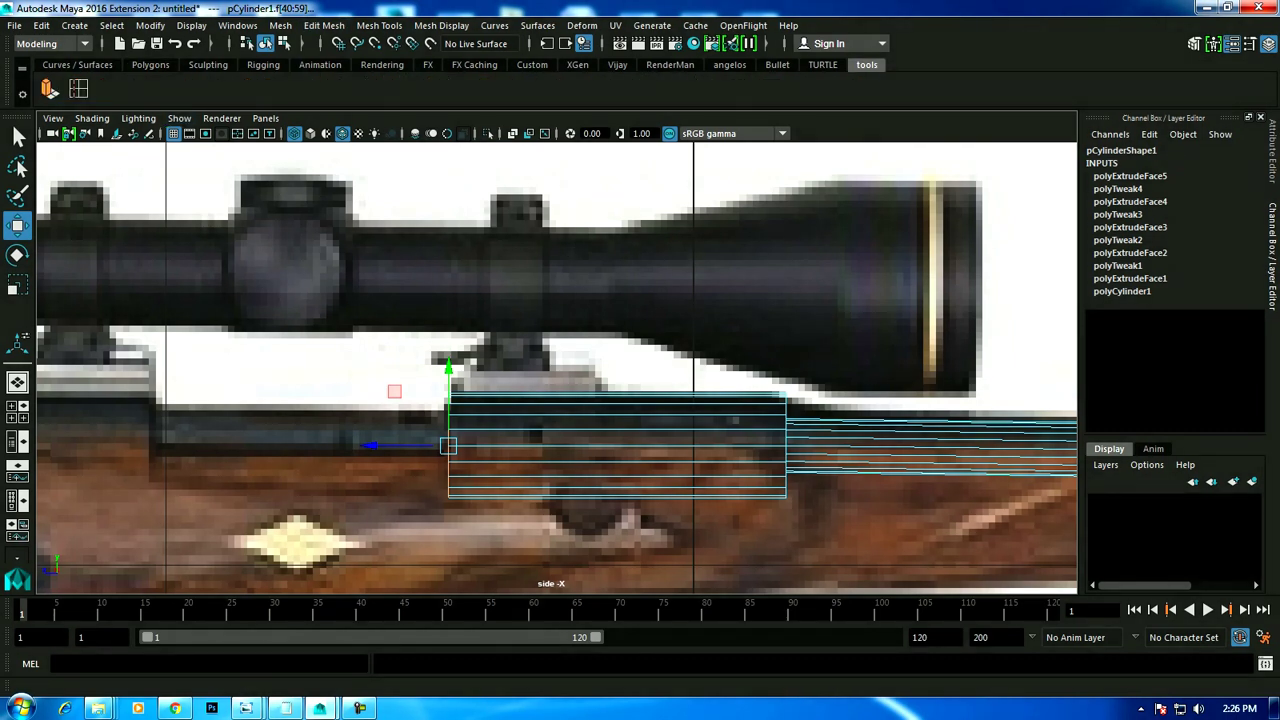
{"action": "left_click", "coordinate": [324, 25]}
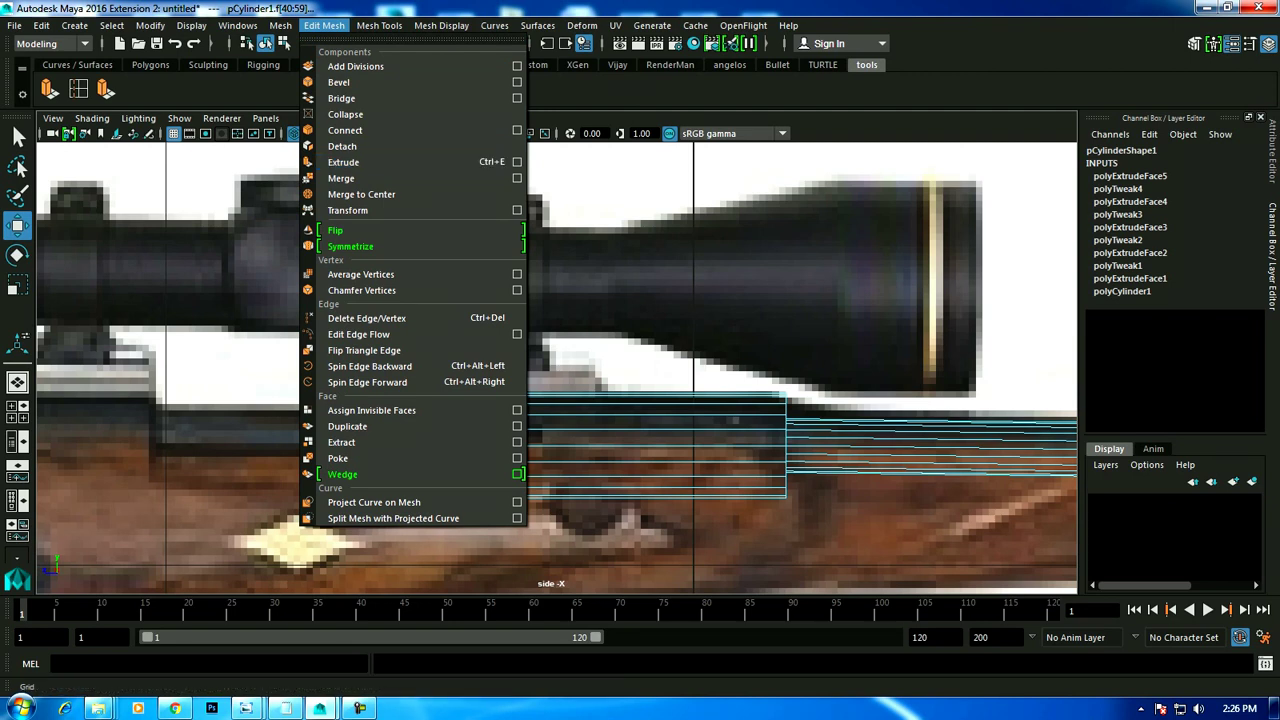
{"action": "key", "text": "Escape"}
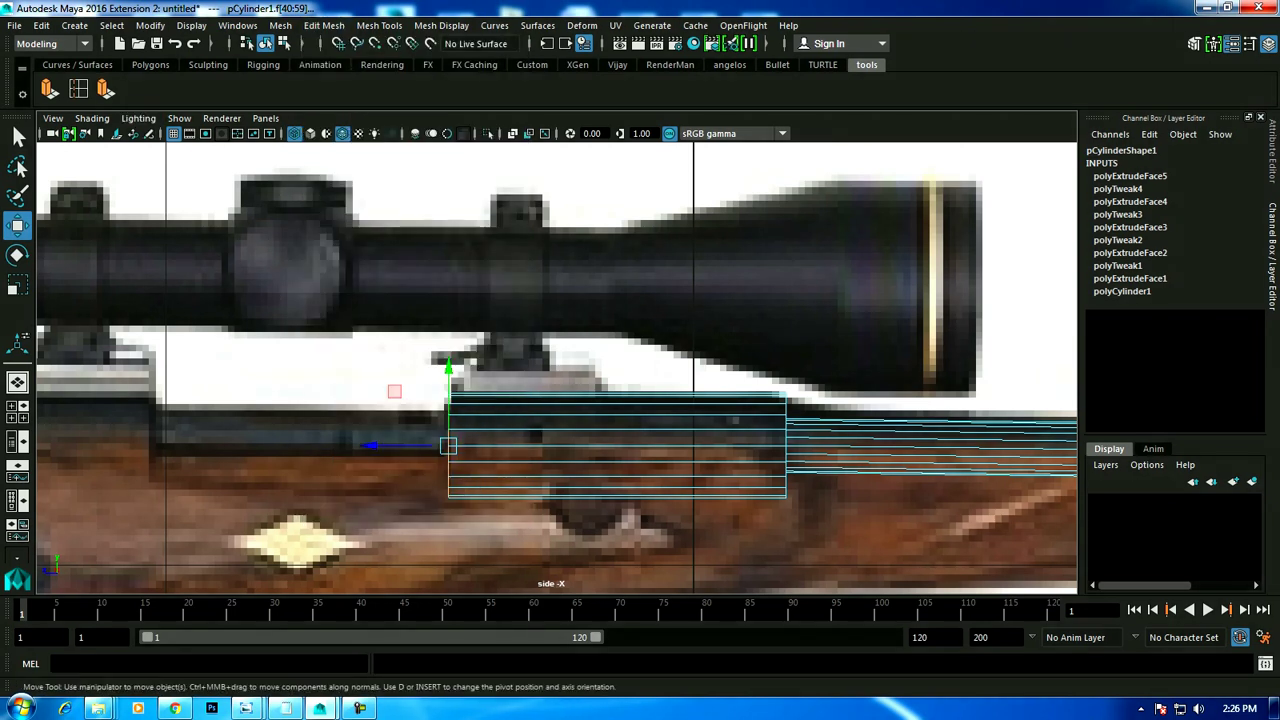
{"action": "key", "text": "ctrl+e"}
{"action": "middle_click_drag", "start_coordinate": [544, 362], "coordinate": [639, 334], "text": "alt"}
{"action": "key", "text": "w"}
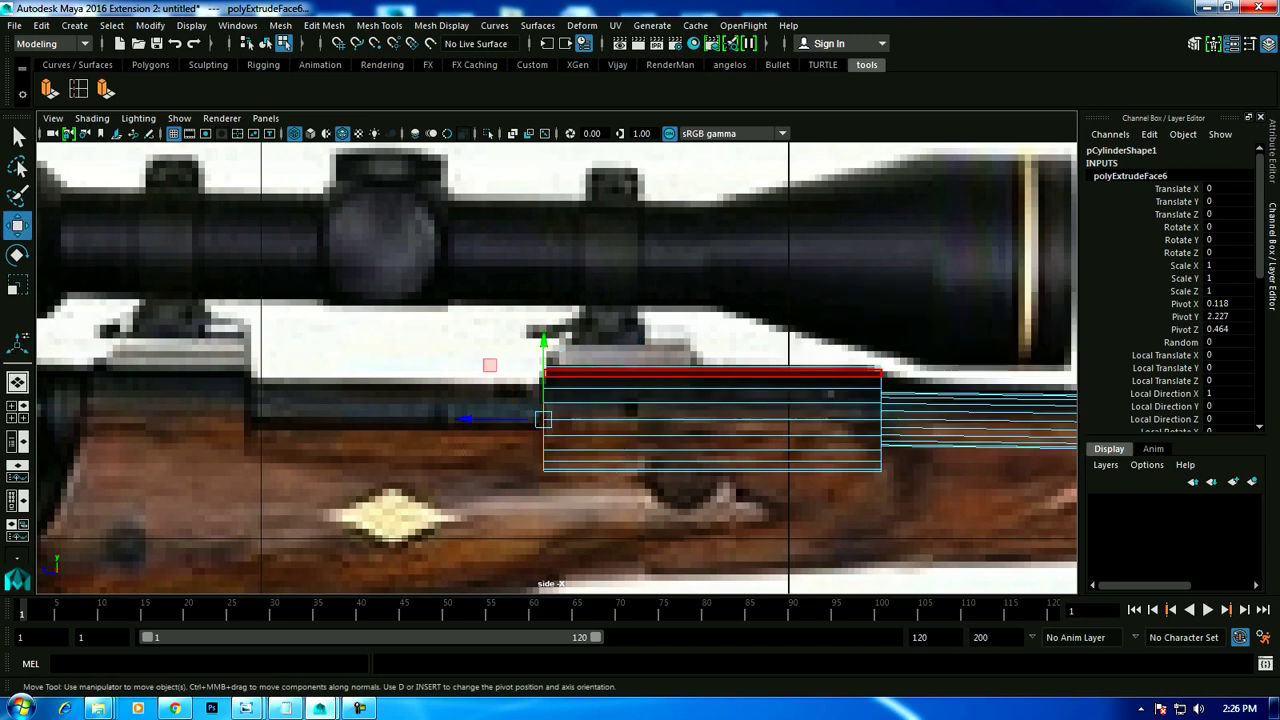
{"action": "key", "text": "space"}
{"action": "key", "text": "space"}
{"action": "key", "text": "f"}
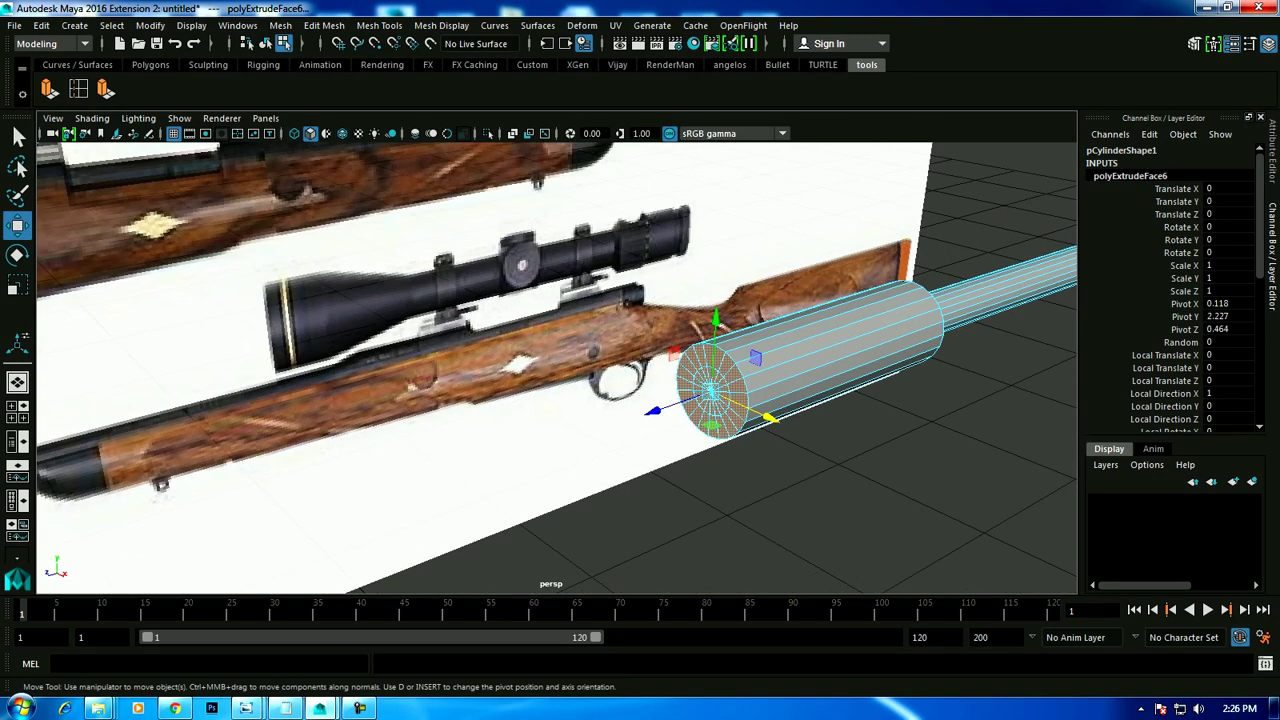
{"action": "key", "text": "ctrl+z"}
Re-extrude the end faces and shrink the new end face slightly.
{"action": "scroll", "coordinate": [640, 360], "scroll_direction": "up", "scroll_amount": 5}
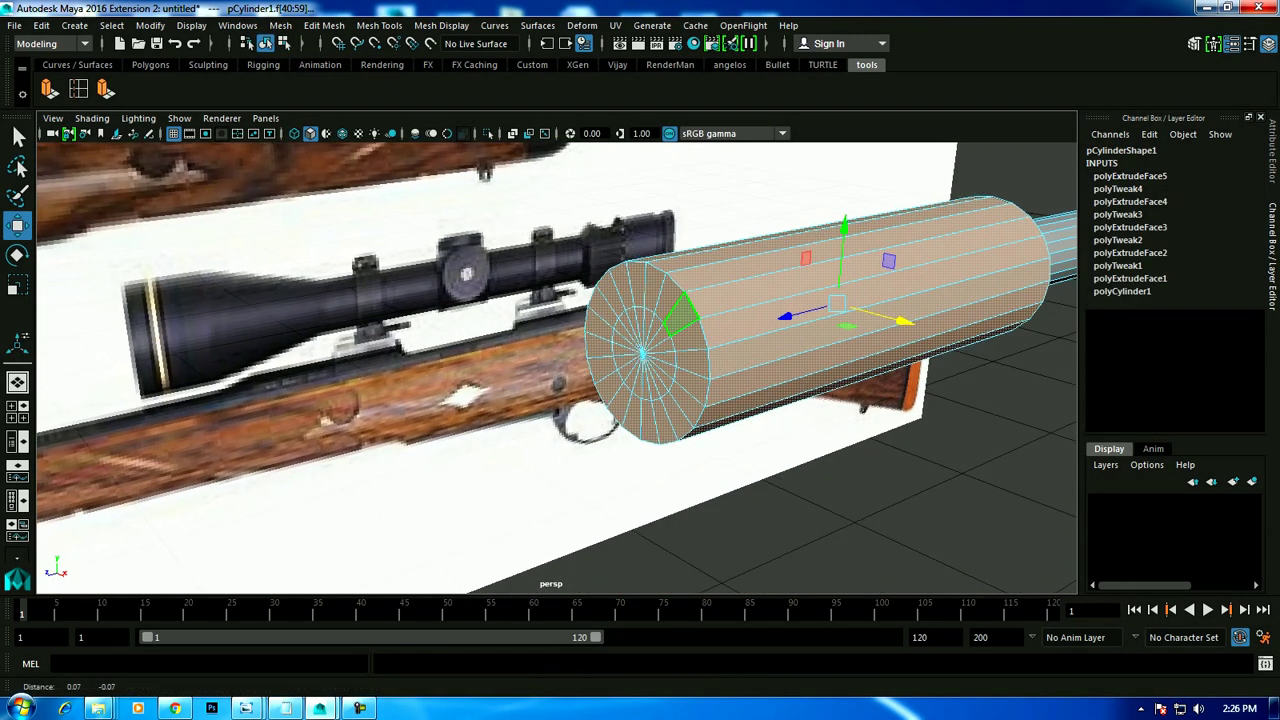
{"action": "key", "text": "F8"}
{"action": "left_click_drag", "start_coordinate": [560, 300], "coordinate": [646, 259], "text": "alt"}
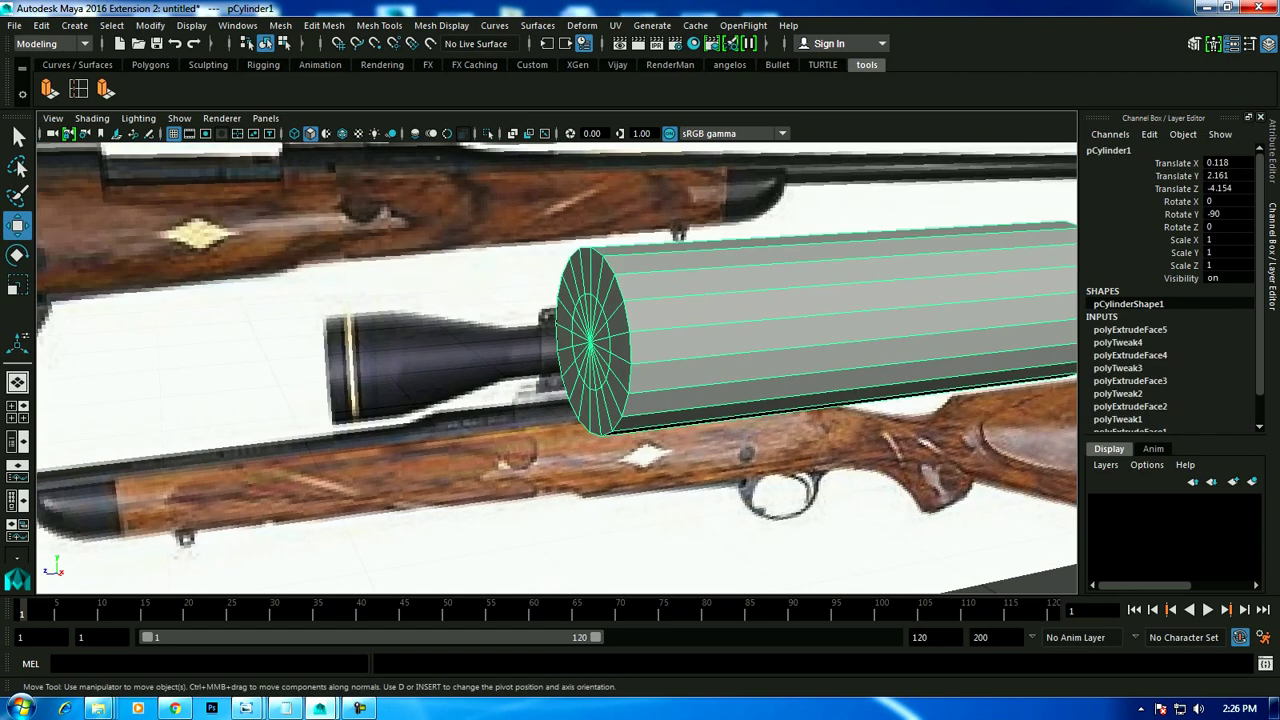
{"action": "right_click_drag", "start_coordinate": [646, 259], "coordinate": [646, 303]}
{"action": "key", "text": "space"}
{"action": "key", "text": "space"}
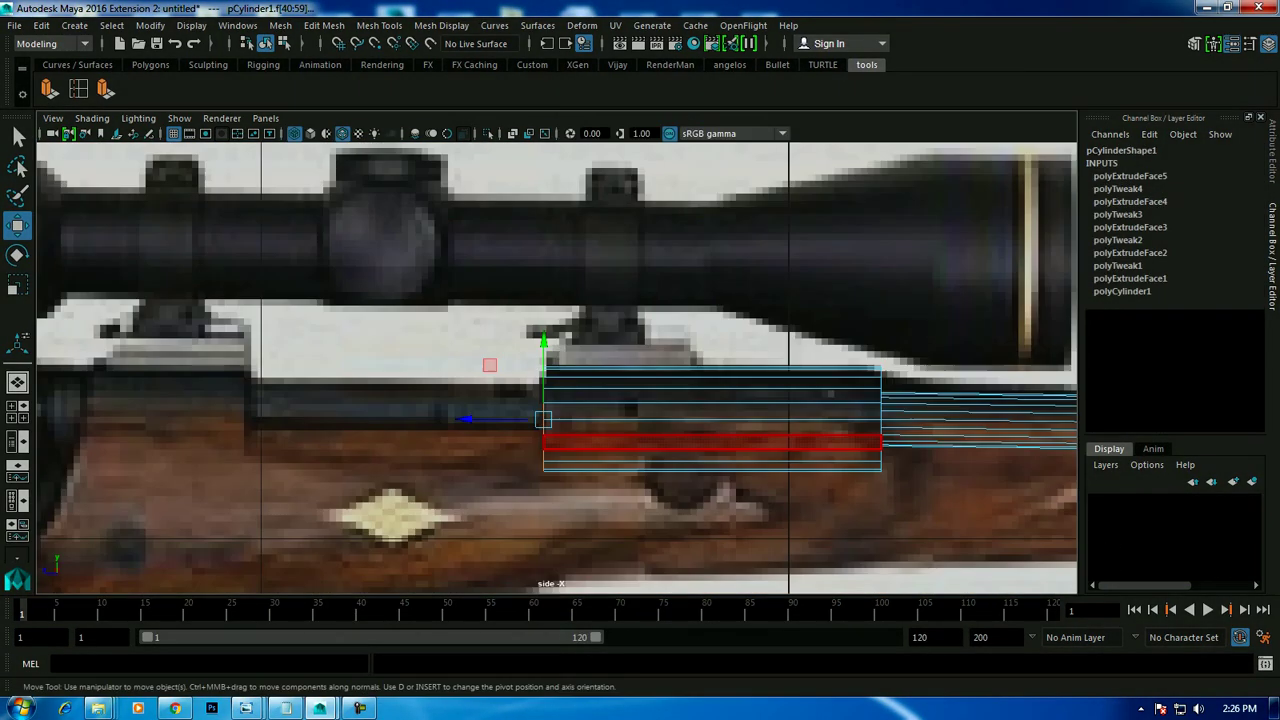
{"action": "key", "text": "ctrl+e"}
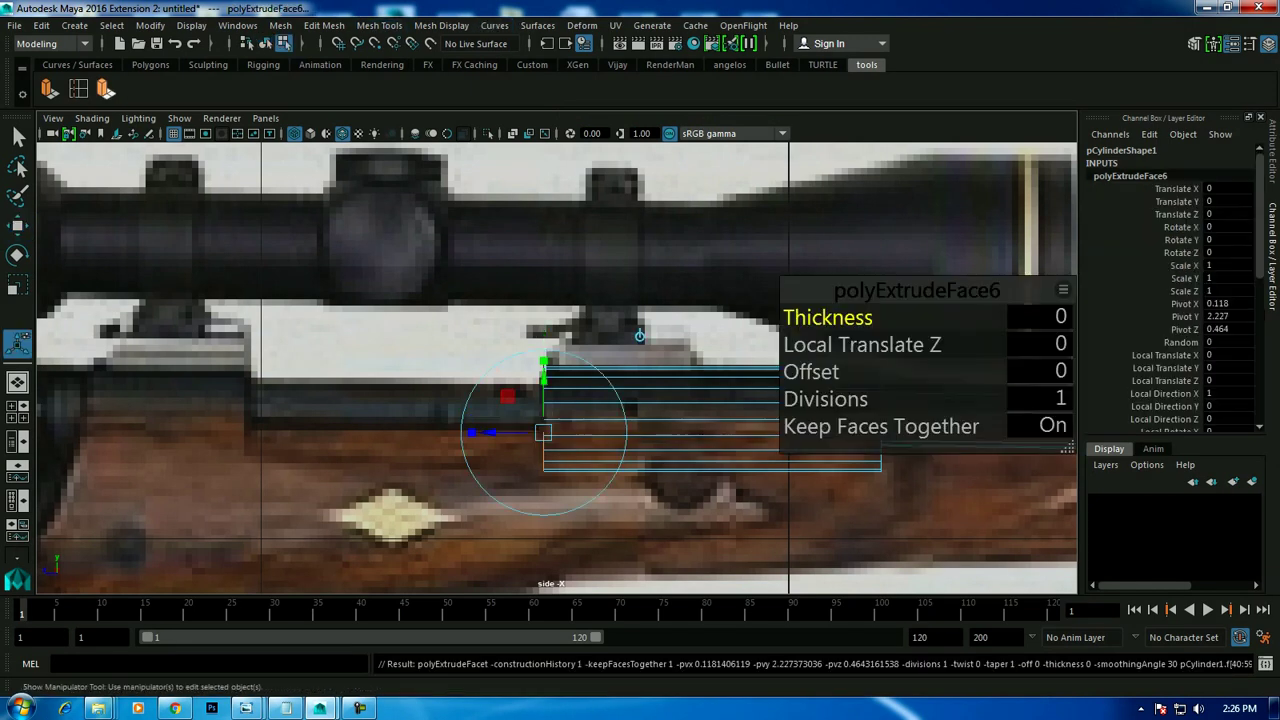
{"action": "key", "text": "w"}
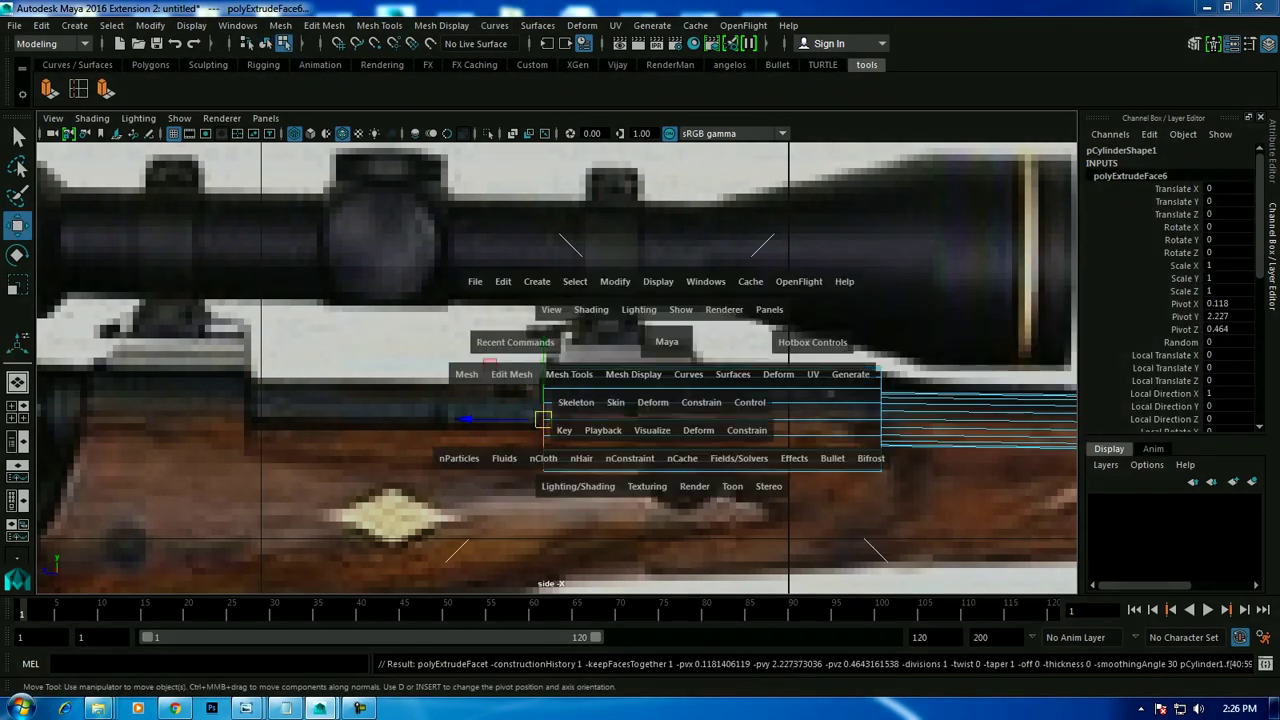
{"action": "key", "text": "space"}
{"action": "key", "text": "space"}
{"action": "key", "text": "r"}
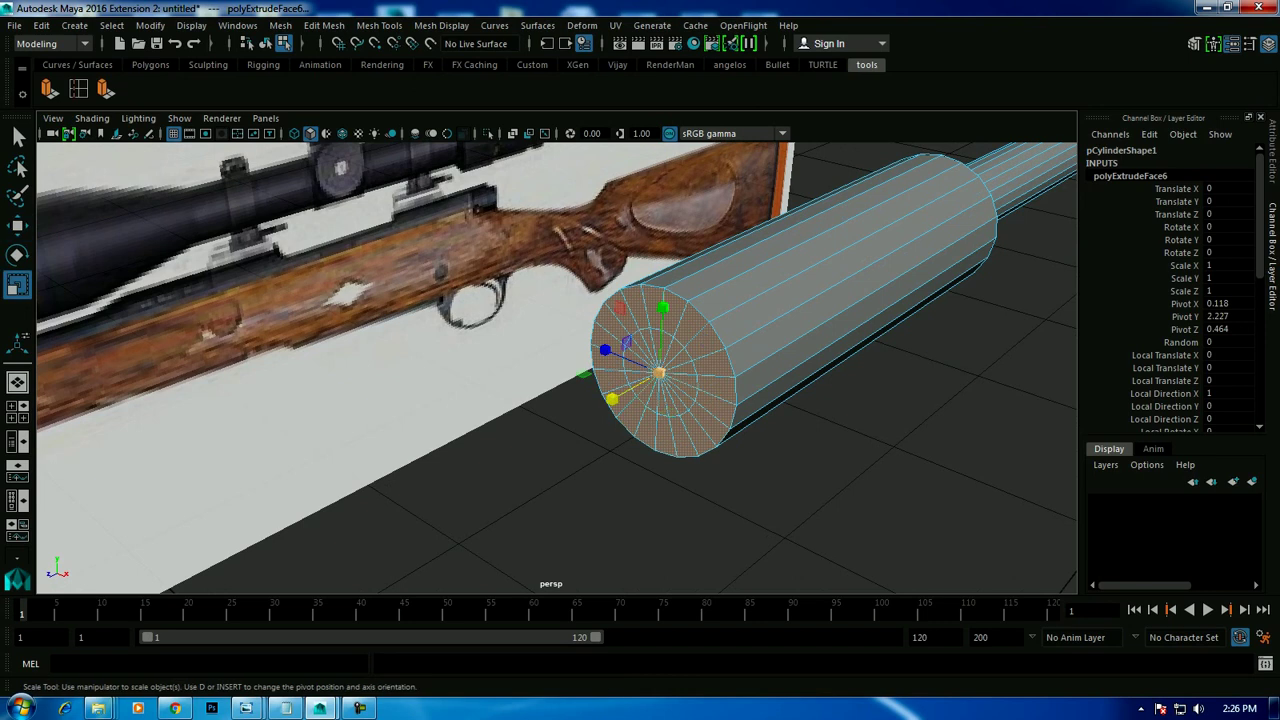
{"action": "left_click_drag", "start_coordinate": [659, 373], "coordinate": [612, 398]}
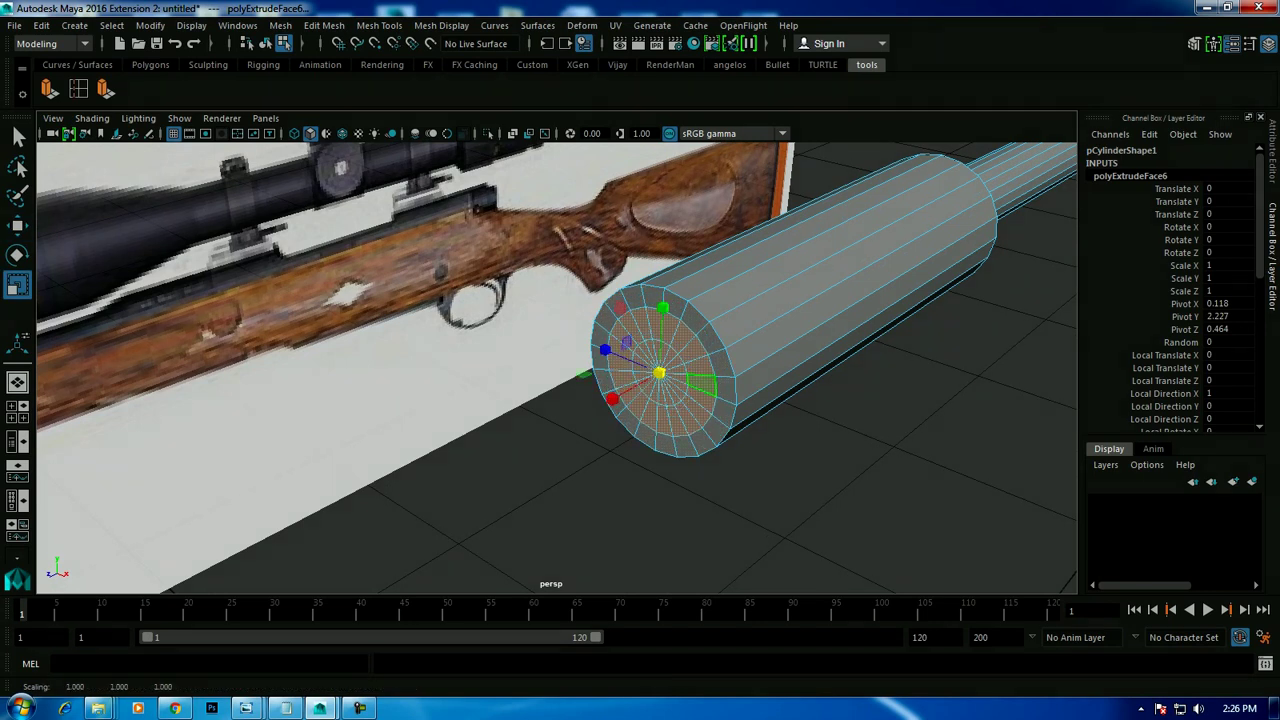
{"action": "key", "text": "space"}
{"action": "key", "text": "space"}
{"action": "middle_click_drag", "start_coordinate": [612, 398], "coordinate": [652, 390], "text": "alt"}
Extrude the end faces again and pull them back along the receiver.
{"action": "key", "text": "ctrl+e"}
{"action": "key", "text": "w"}
{"action": "left_click_drag", "start_coordinate": [515, 411], "coordinate": [275, 411]}
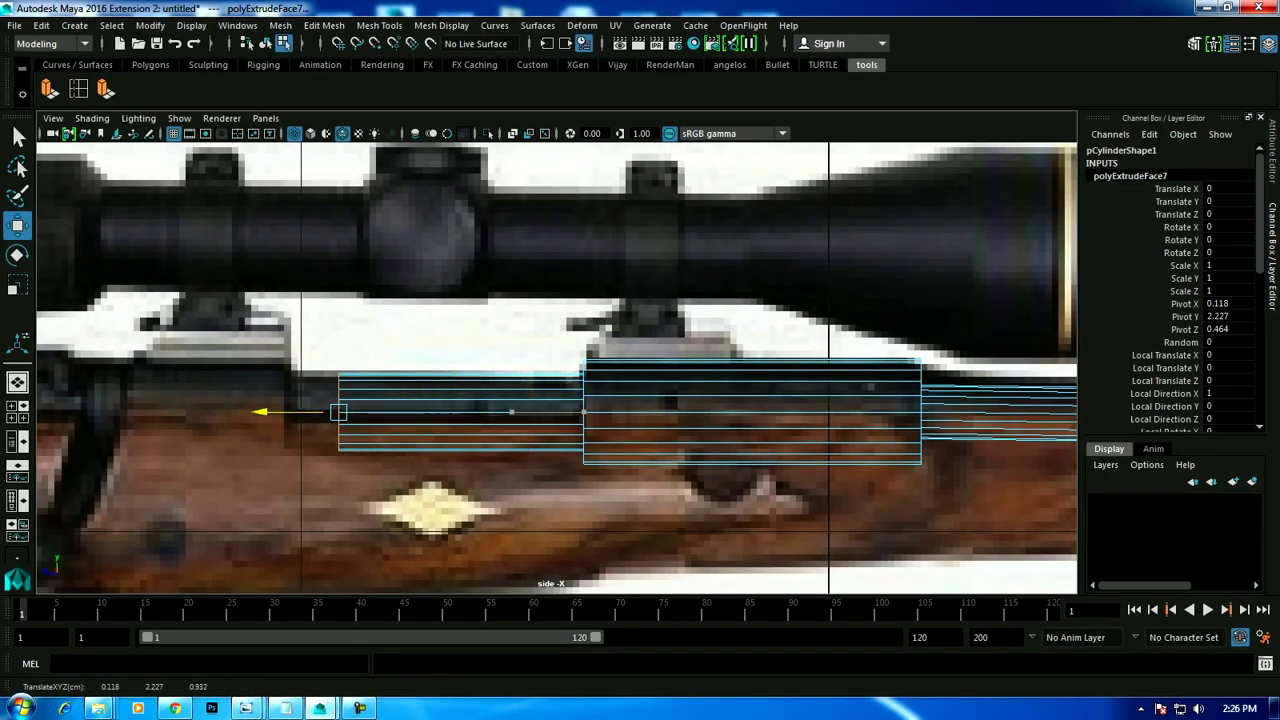
{"action": "scroll", "coordinate": [556, 368], "scroll_direction": "down", "scroll_amount": 5}
{"action": "scroll", "coordinate": [556, 368], "scroll_direction": "up", "scroll_amount": 2}
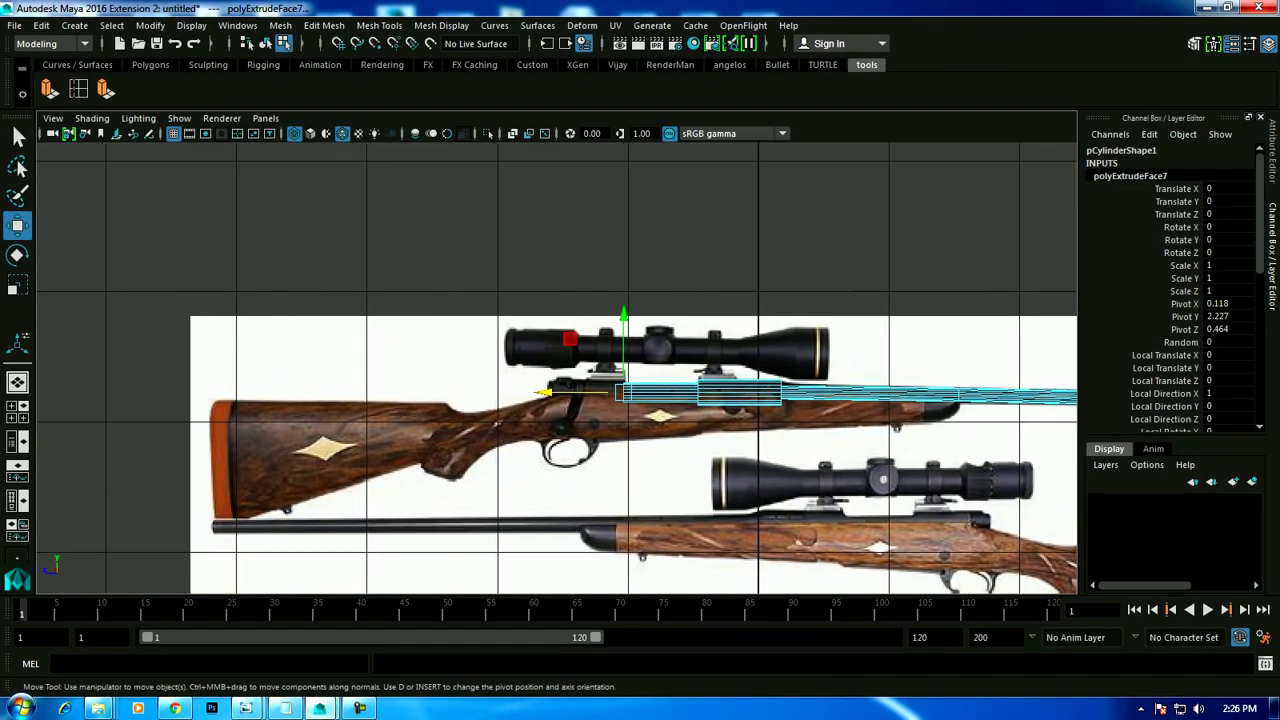
{"action": "scroll", "coordinate": [556, 368], "scroll_direction": "up", "scroll_amount": 3}
{"action": "scroll", "coordinate": [556, 368], "scroll_direction": "up", "scroll_amount": 2}
{"action": "scroll", "coordinate": [640, 440], "scroll_direction": "up", "scroll_amount": 1}
{"action": "scroll", "coordinate": [640, 440], "scroll_direction": "up", "scroll_amount": 2}
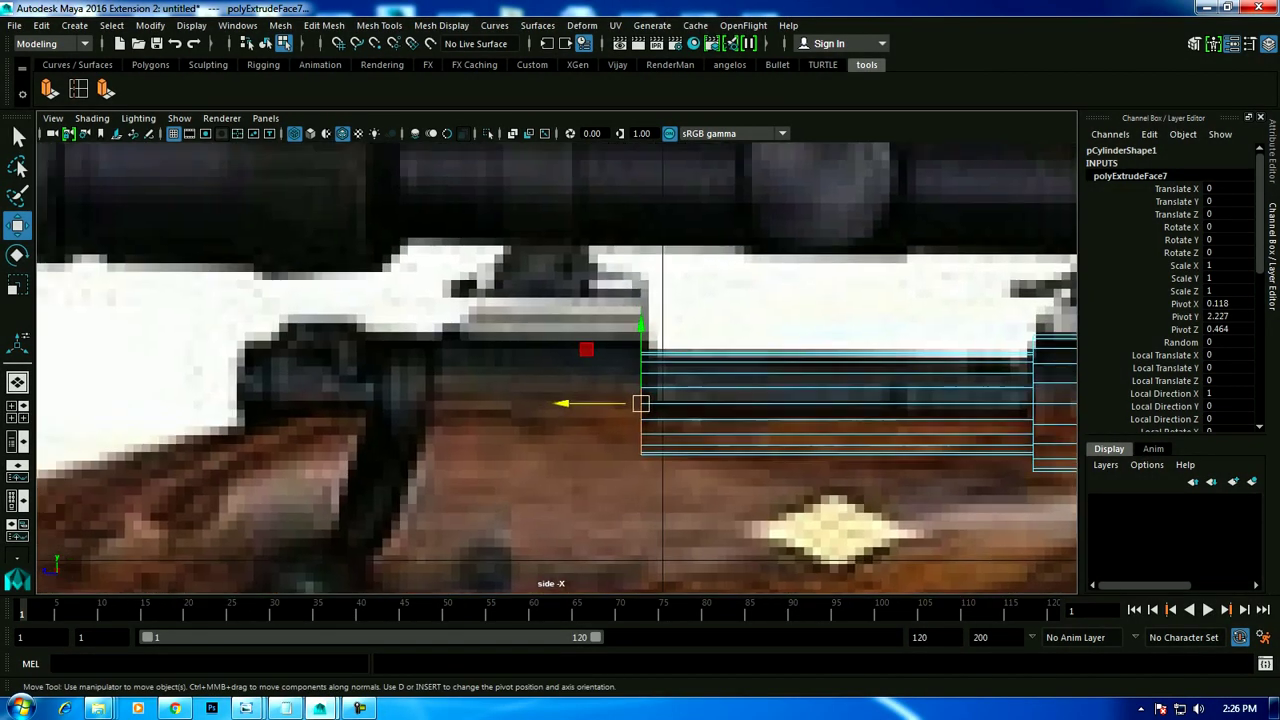
Extrude once more and pull the new faces back to the bolt area.
{"action": "key", "text": "ctrl+e"}
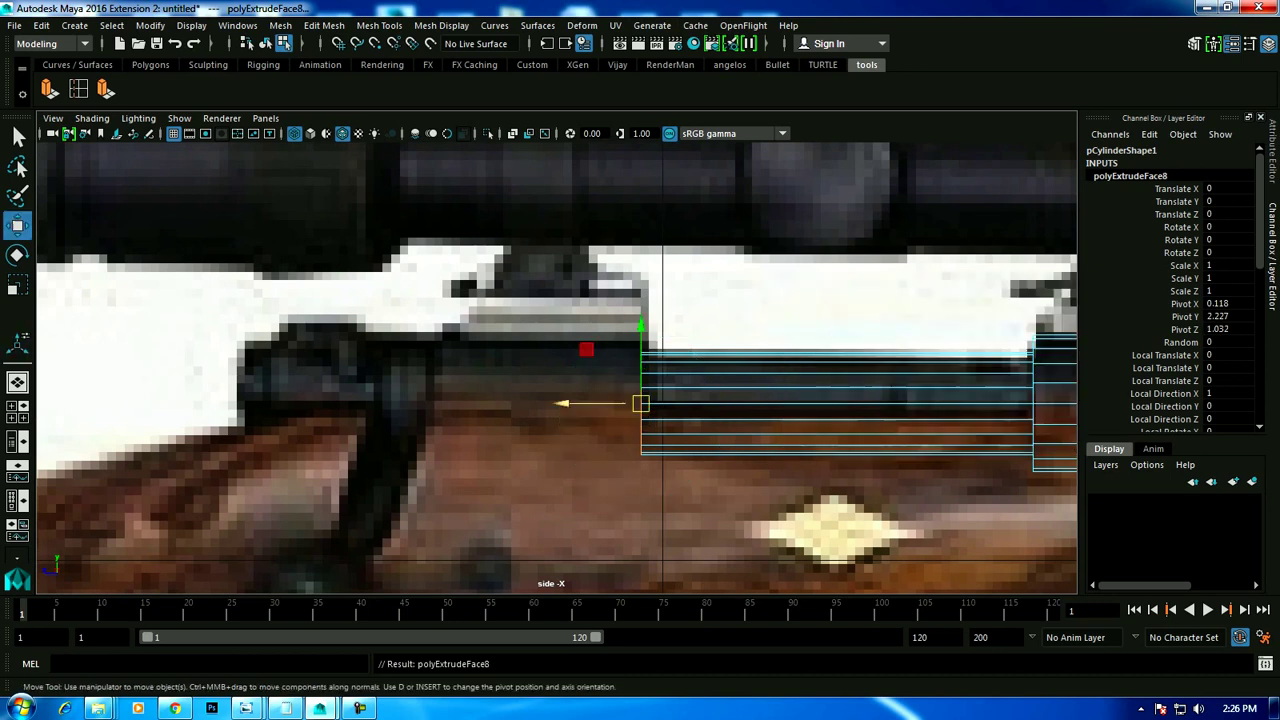
{"action": "left_click_drag", "start_coordinate": [600, 403], "coordinate": [207, 403]}
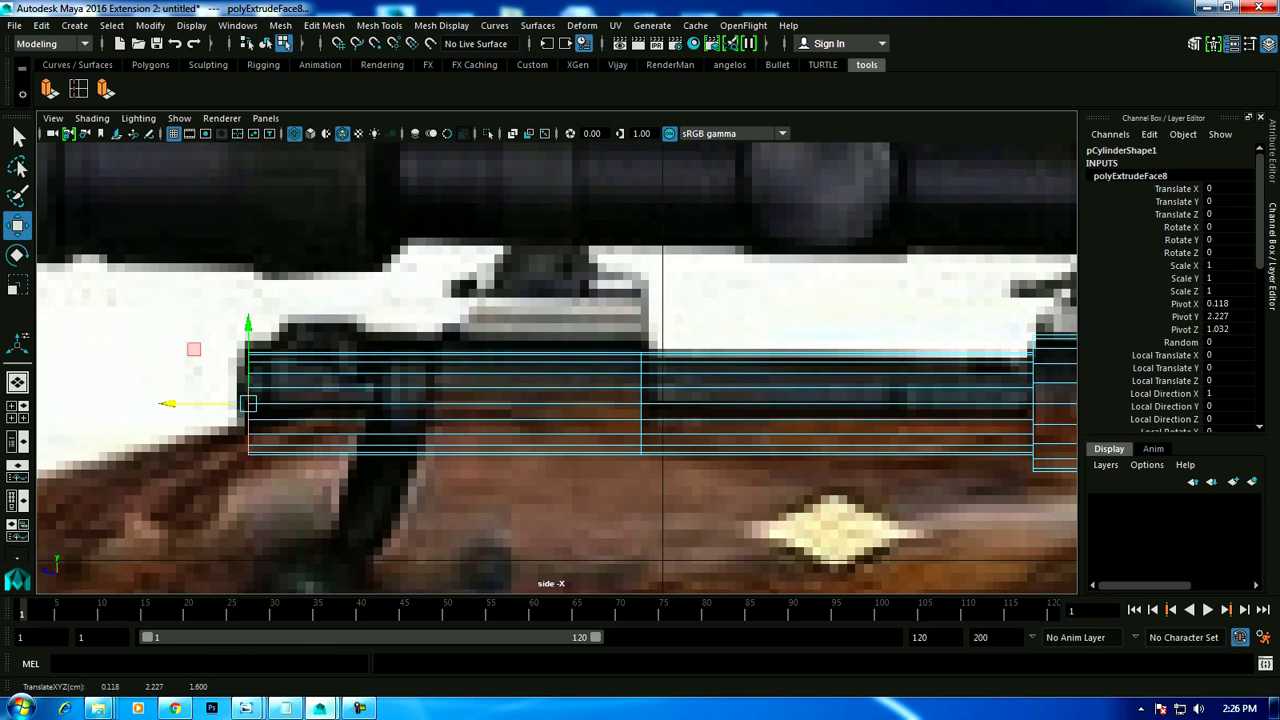
{"action": "scroll", "coordinate": [220, 405], "scroll_direction": "down", "scroll_amount": 5}
{"action": "middle_click_drag", "start_coordinate": [216, 406], "coordinate": [236, 410], "text": "alt"}
{"action": "scroll", "coordinate": [236, 410], "scroll_direction": "up", "scroll_amount": 2}
{"action": "scroll", "coordinate": [237, 410], "scroll_direction": "up", "scroll_amount": 2}
{"action": "scroll", "coordinate": [237, 410], "scroll_direction": "up", "scroll_amount": 1}
{"action": "scroll", "coordinate": [237, 410], "scroll_direction": "up", "scroll_amount": 2}
{"action": "scroll", "coordinate": [237, 410], "scroll_direction": "up", "scroll_amount": 2}
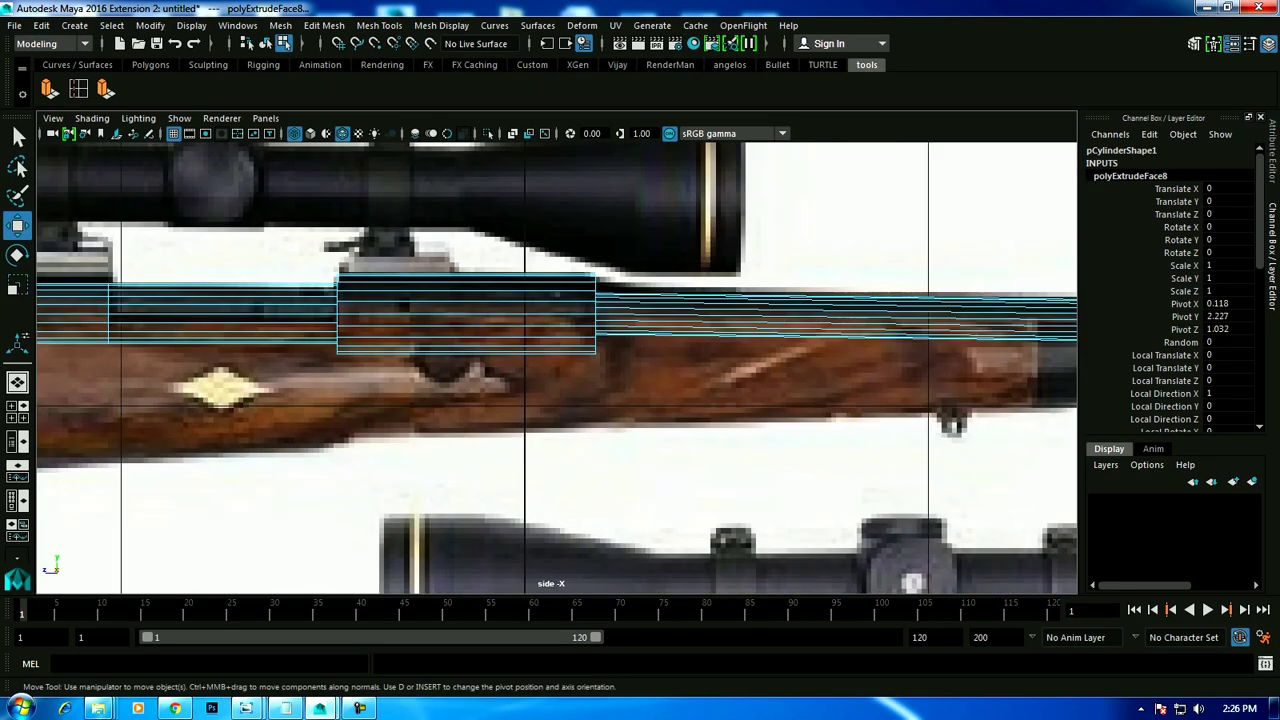
{"action": "middle_click_drag", "start_coordinate": [237, 410], "coordinate": [273, 430], "text": "alt"}
Insert two edge loops, one across the receiver section and one near the rear.
{"action": "left_click", "coordinate": [380, 25]}
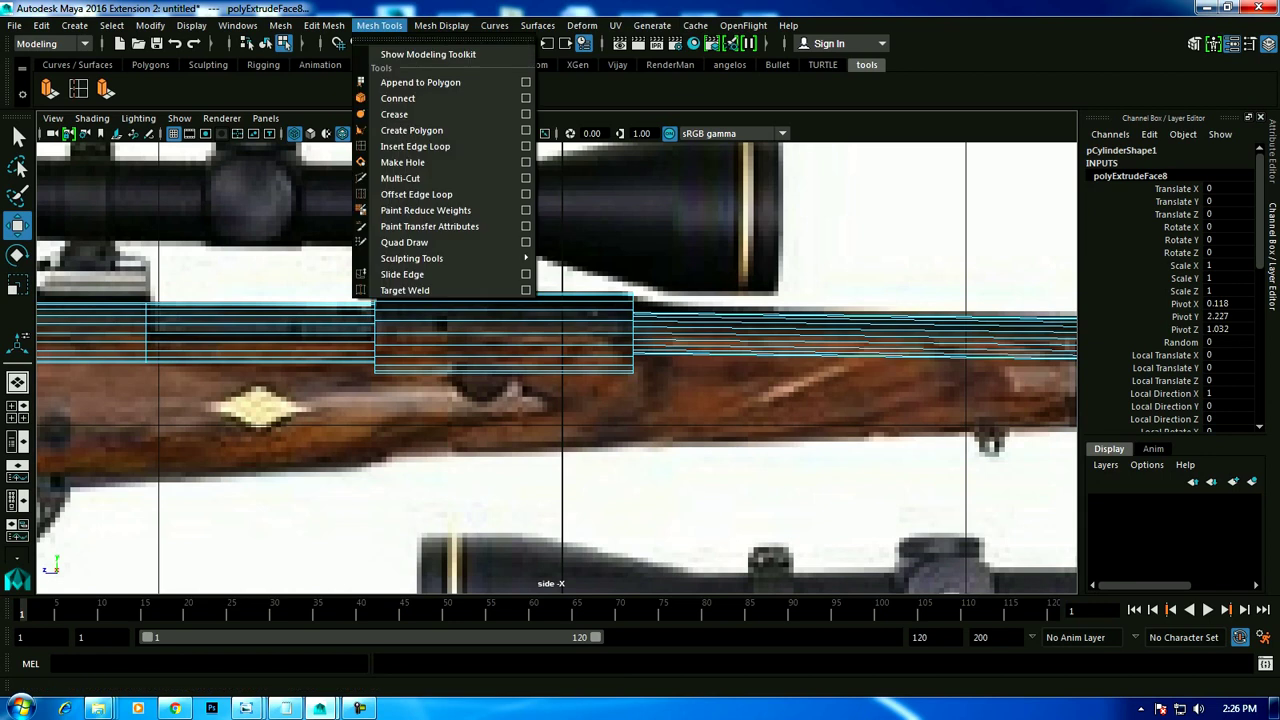
{"action": "left_click", "coordinate": [415, 146]}
{"action": "left_click", "coordinate": [493, 294]}
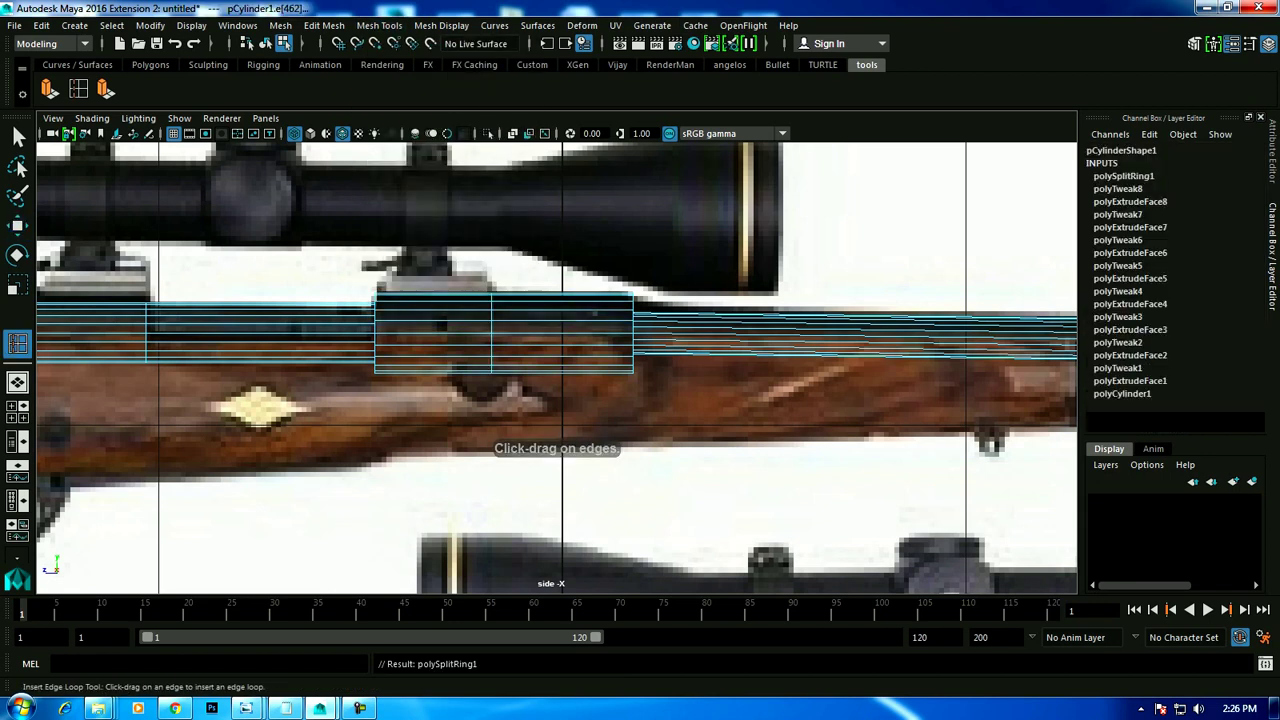
{"action": "middle_click_drag", "start_coordinate": [560, 450], "coordinate": [808, 444], "text": "alt"}
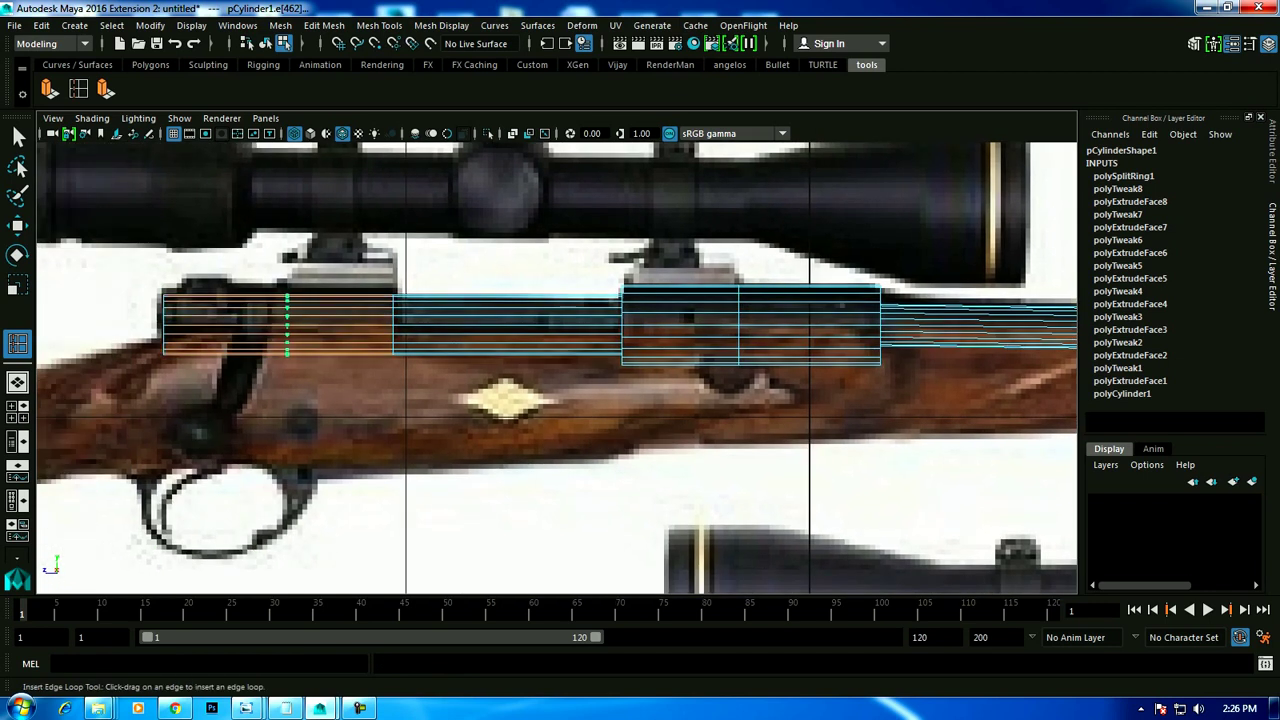
{"action": "left_click", "coordinate": [287, 320]}
Return to object mode and select the whole cylinder mesh.
{"action": "key", "text": "w"}
{"action": "scroll", "coordinate": [287, 325], "scroll_direction": "up", "scroll_amount": 2}
{"action": "middle_click_drag", "start_coordinate": [287, 325], "coordinate": [61, 325], "text": "alt"}
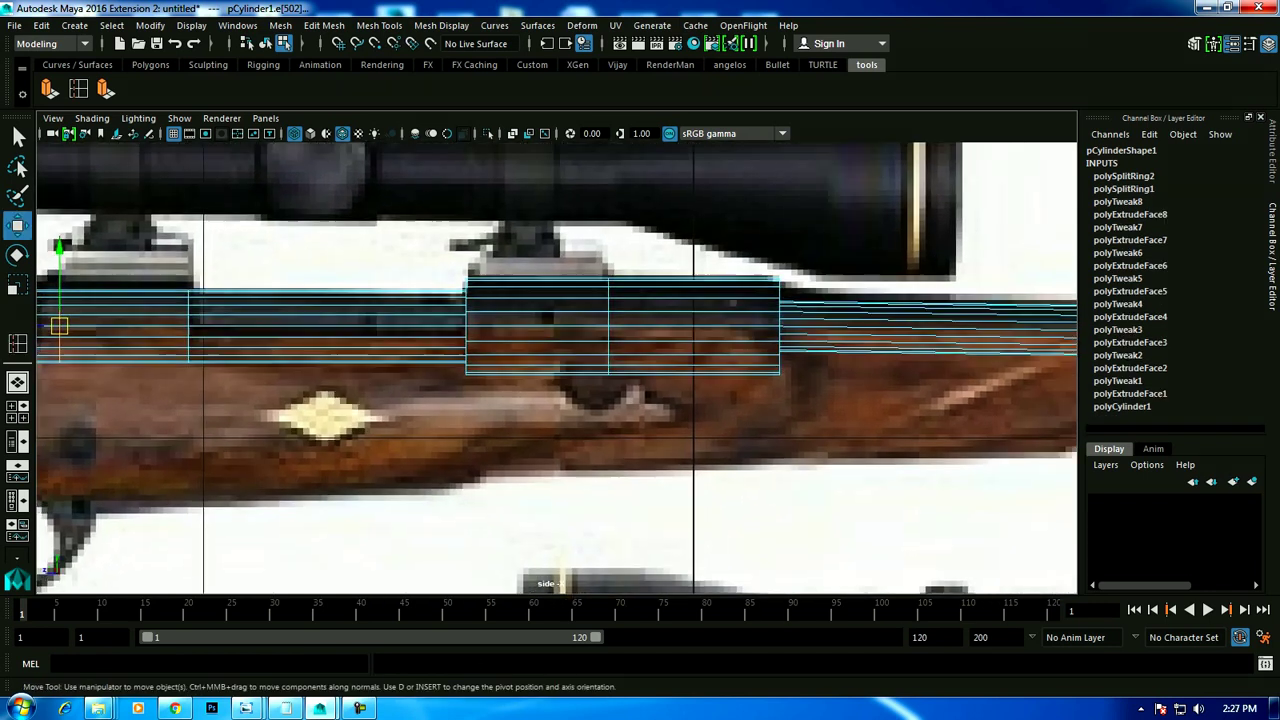
{"action": "scroll", "coordinate": [530, 285], "scroll_direction": "down", "scroll_amount": 5}
{"action": "scroll", "coordinate": [530, 285], "scroll_direction": "up", "scroll_amount": 2}
{"action": "scroll", "coordinate": [530, 285], "scroll_direction": "up", "scroll_amount": 2}
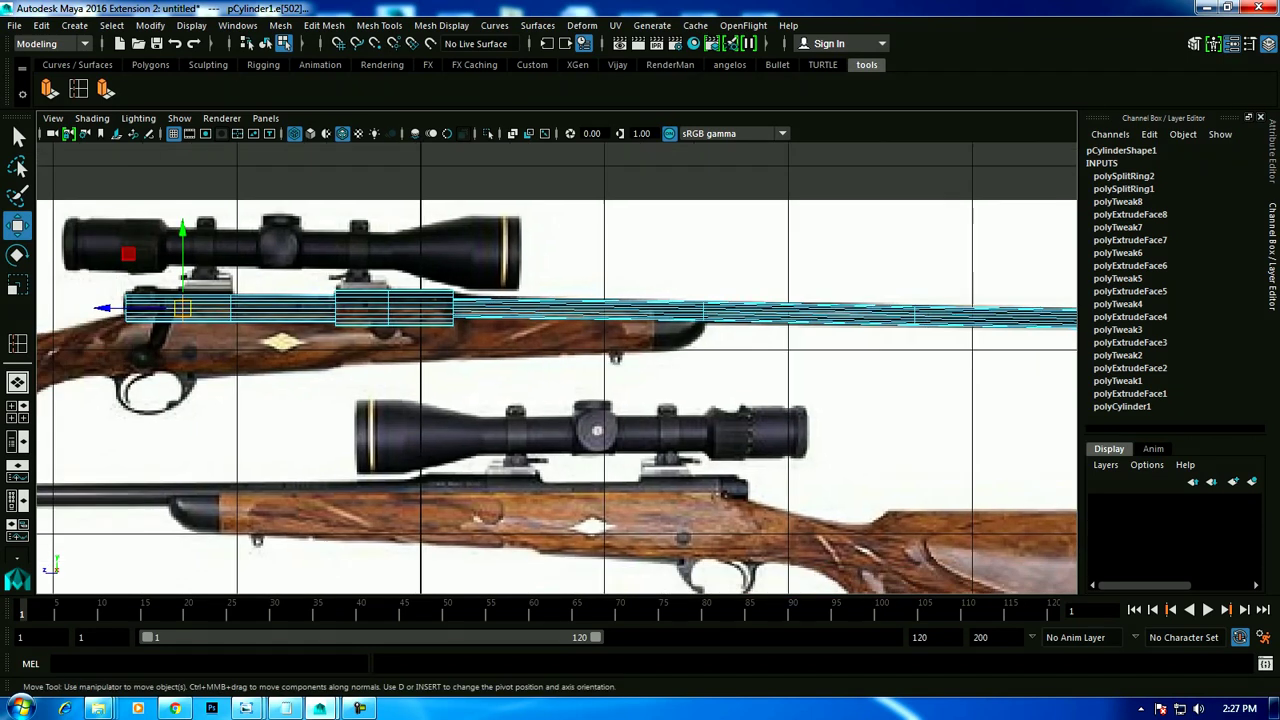
{"action": "scroll", "coordinate": [644, 318], "scroll_direction": "up", "scroll_amount": 2}
{"action": "scroll", "coordinate": [644, 318], "scroll_direction": "up", "scroll_amount": 1}
{"action": "scroll", "coordinate": [644, 318], "scroll_direction": "up", "scroll_amount": 1}
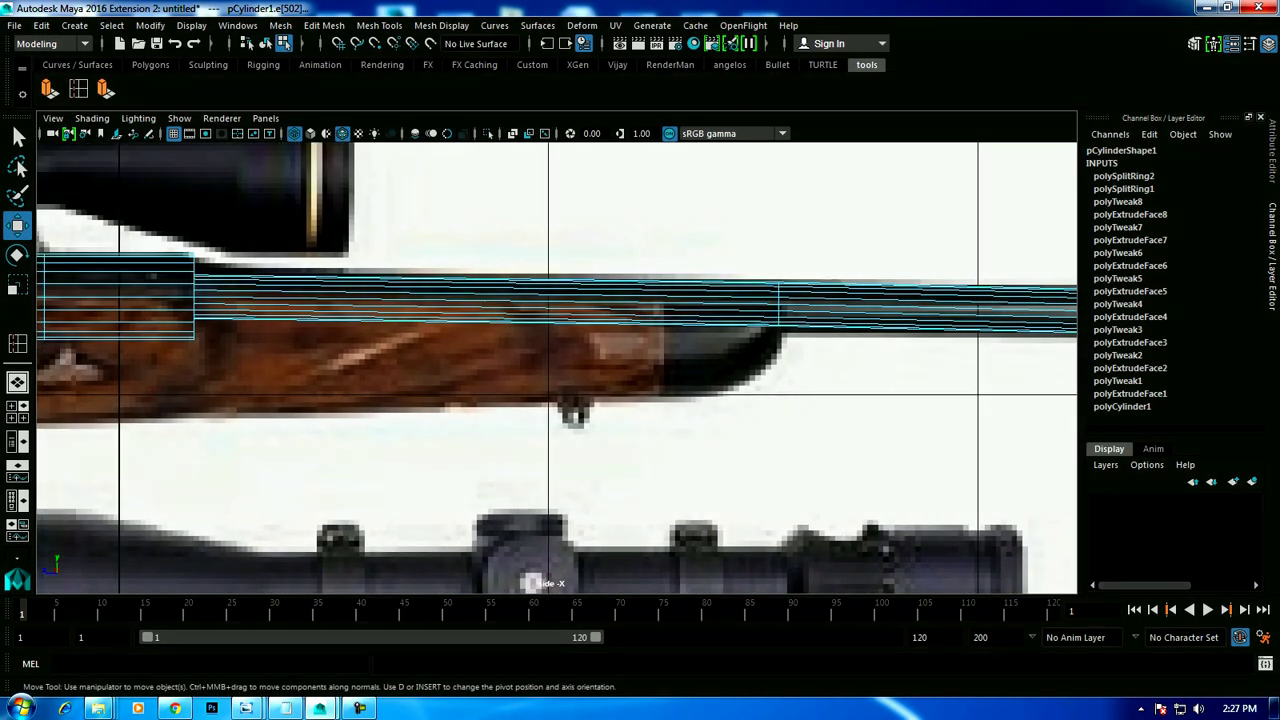
{"action": "middle_click_drag", "start_coordinate": [677, 290], "coordinate": [607, 290], "text": "alt"}
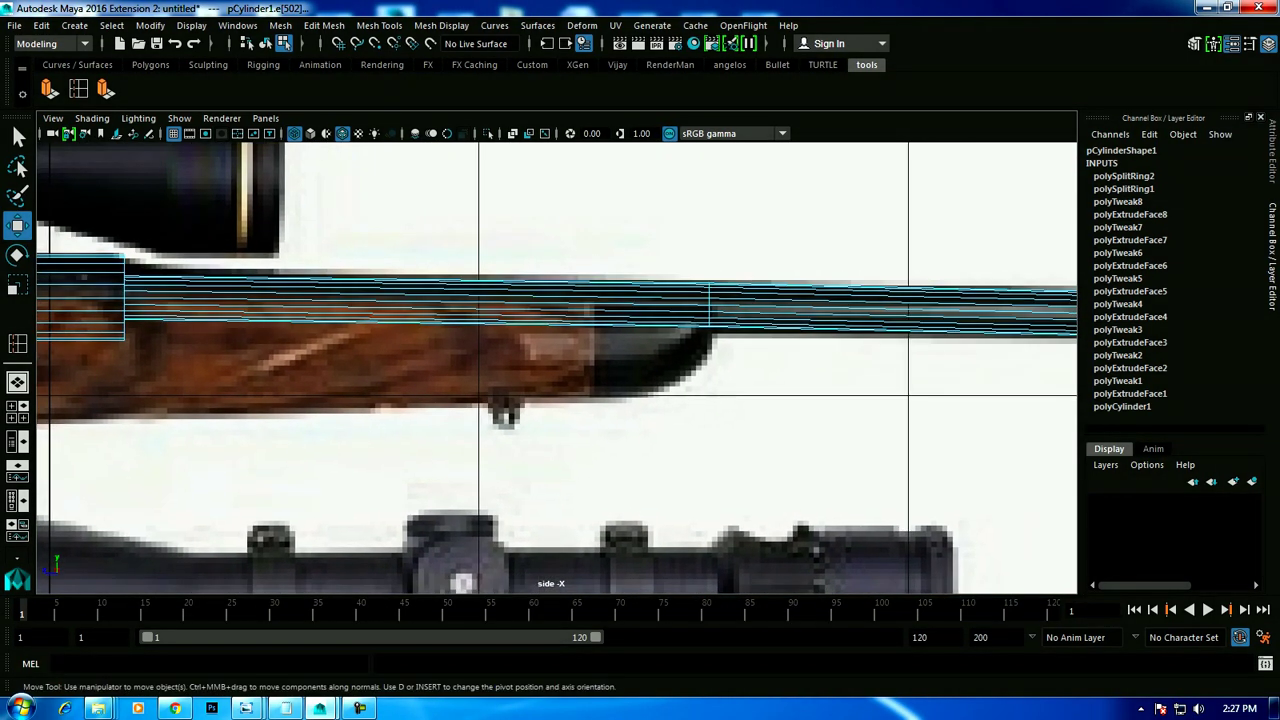
{"action": "right_click_drag", "start_coordinate": [677, 286], "coordinate": [751, 234]}
{"action": "left_click", "coordinate": [751, 234]}
{"action": "middle_click_drag", "start_coordinate": [751, 234], "coordinate": [665, 214], "text": "alt"}
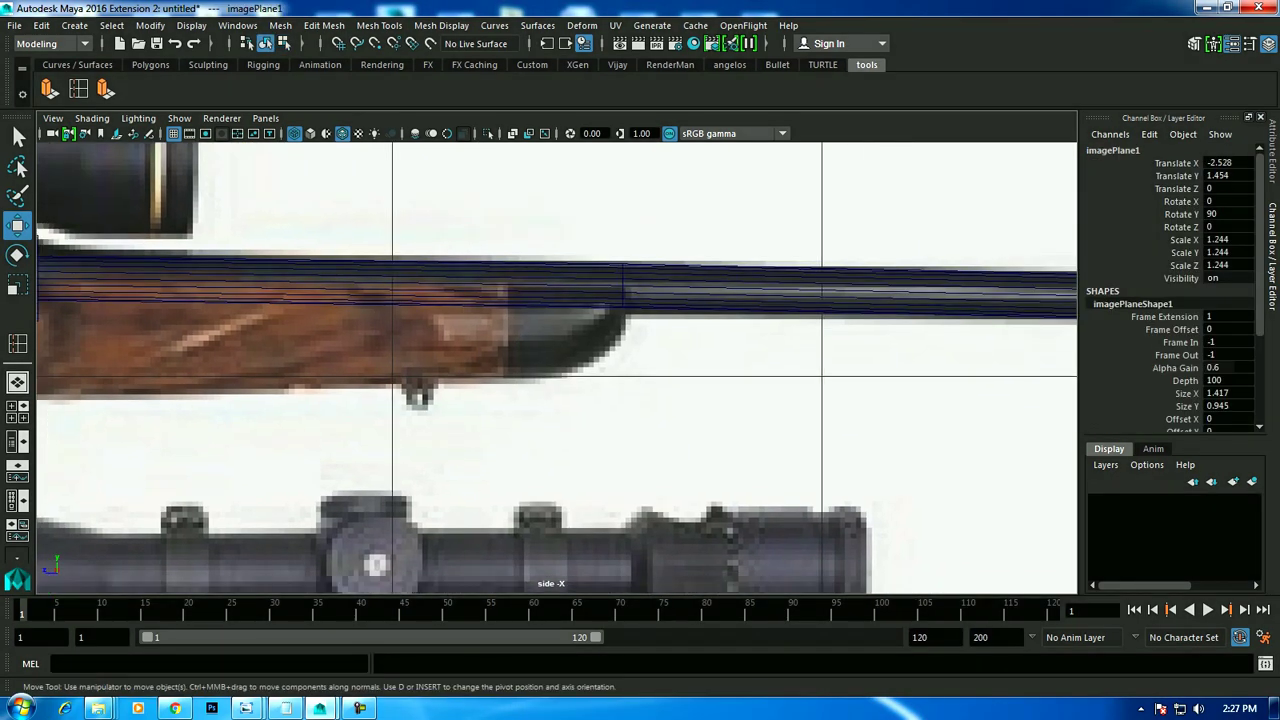
{"action": "left_click", "coordinate": [665, 285]}
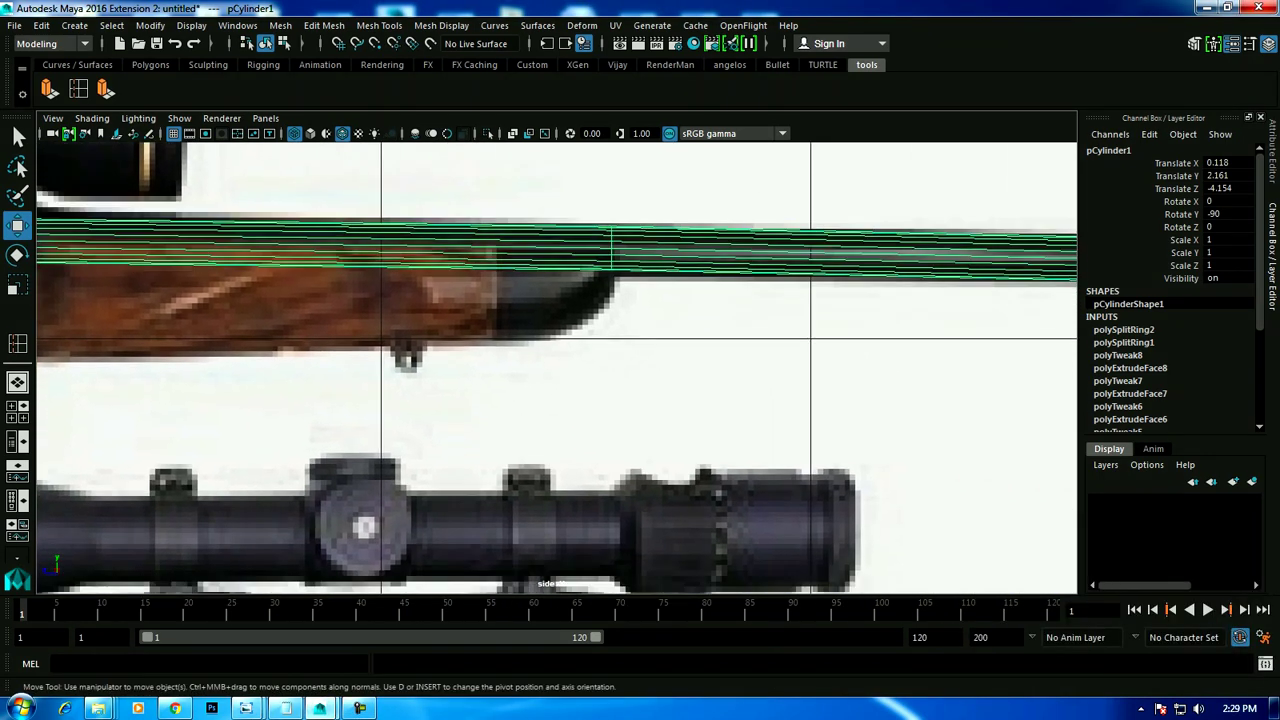
Frame the forend and start the Polygon Cube tool from the Polygons shelf.
{"action": "middle_click_drag", "start_coordinate": [560, 370], "coordinate": [518, 365], "text": "alt"}
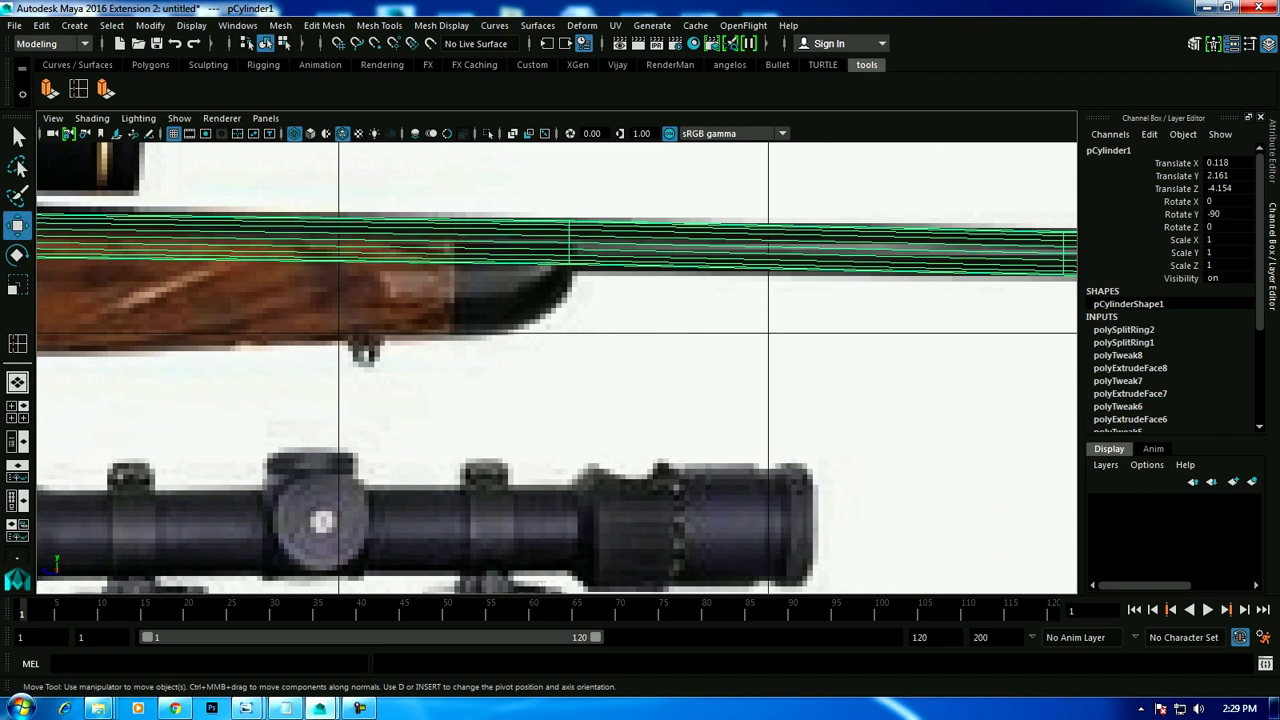
{"action": "left_click", "coordinate": [150, 64]}
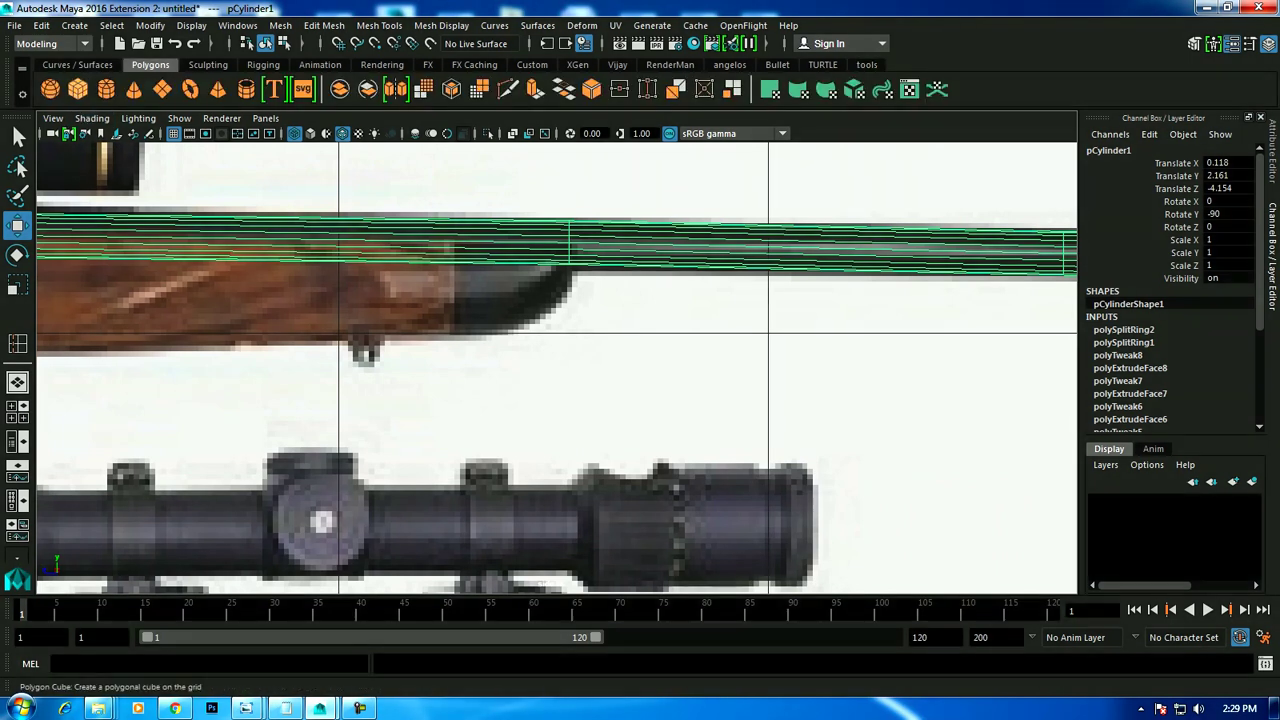
{"action": "left_click", "coordinate": [78, 89]}
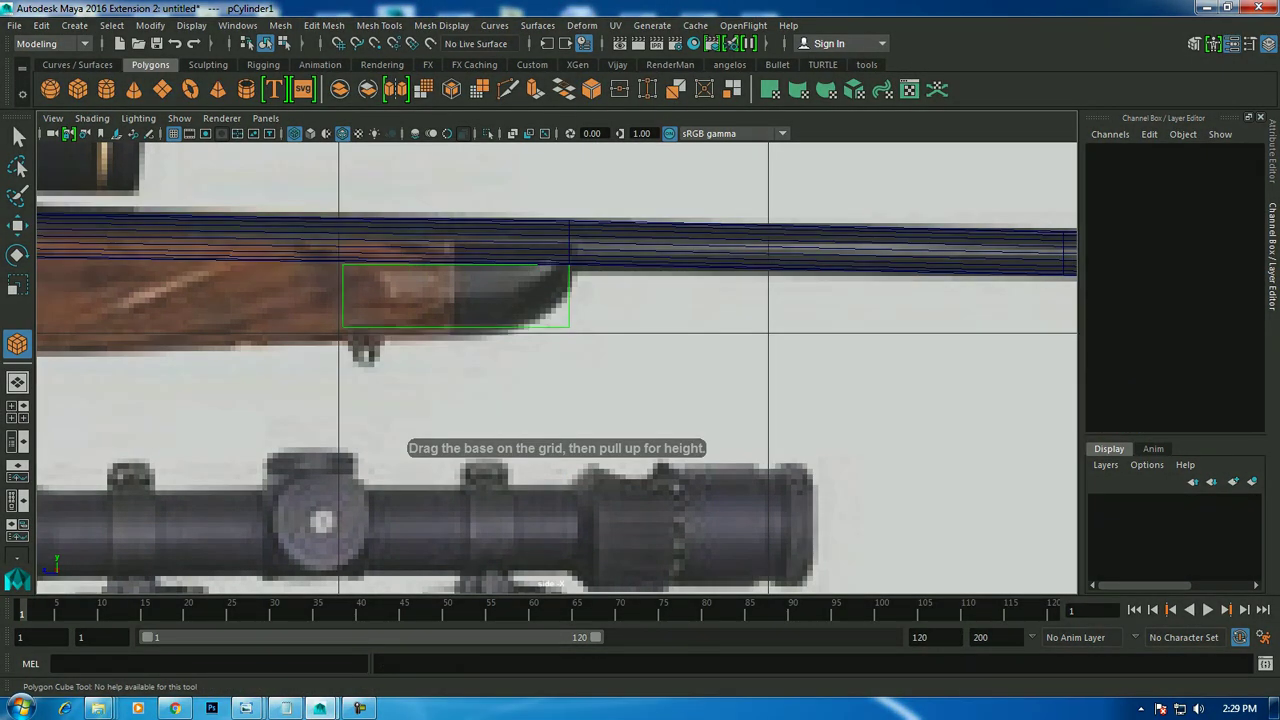
Draw a polygon cube over the wooden forend and stretch it along its length.
{"action": "left_click_drag", "start_coordinate": [528, 296], "coordinate": [269, 342]}
{"action": "key", "text": "space"}
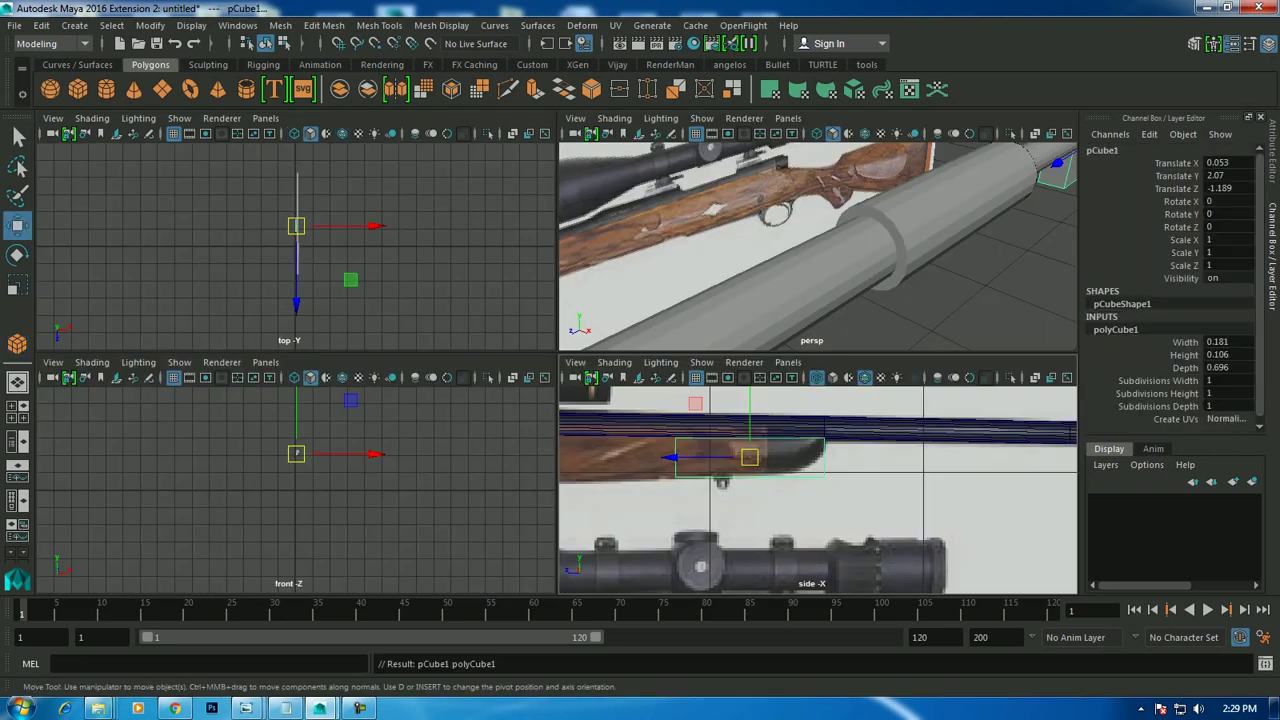
{"action": "key", "text": "space"}
{"action": "mouse_move", "coordinate": [700, 350]}
{"action": "left_mouse_down", "text": "alt"}
{"action": "mouse_move", "coordinate": [480, 368]}
{"action": "mouse_move", "coordinate": [400, 360]}
{"action": "left_mouse_up", "text": "alt"}
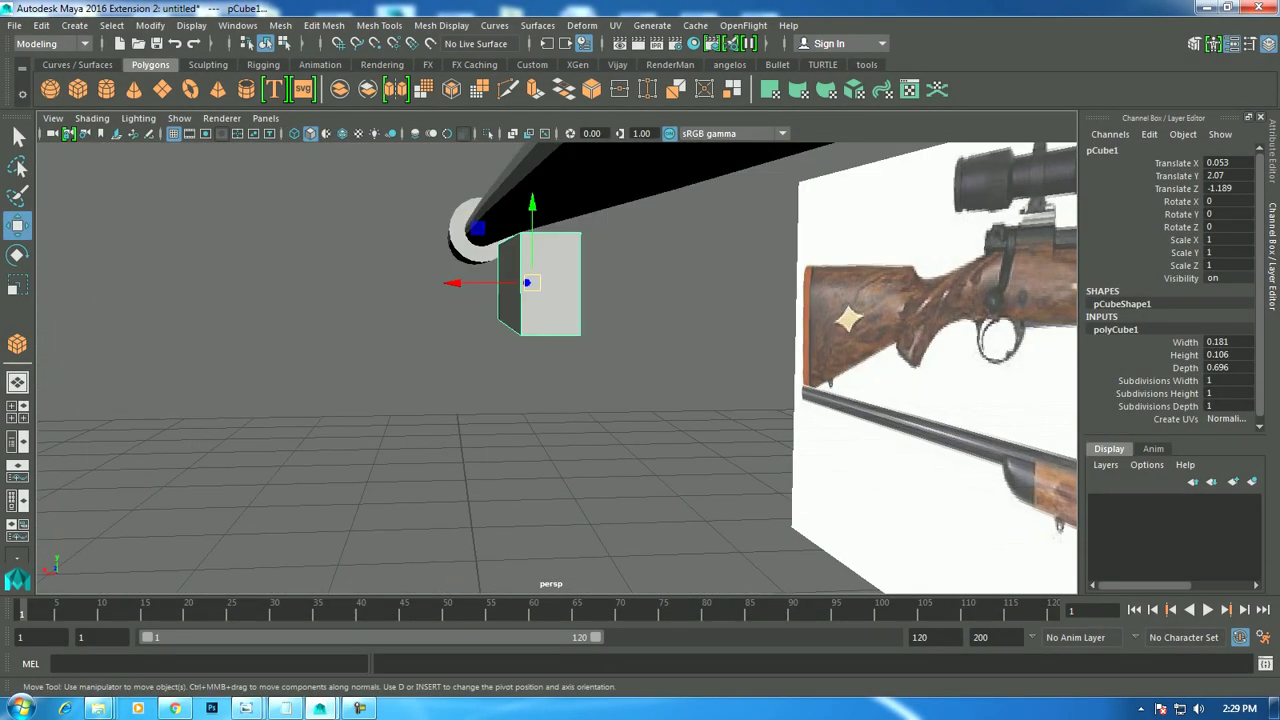
{"action": "key", "text": "r"}
{"action": "left_click_drag", "start_coordinate": [457, 283], "coordinate": [370, 283]}
{"action": "mouse_move", "coordinate": [450, 400]}
{"action": "left_mouse_down", "text": "alt"}
{"action": "mouse_move", "coordinate": [720, 390]}
{"action": "mouse_move", "coordinate": [680, 360]}
{"action": "left_mouse_up", "text": "alt"}
{"action": "right_click_drag", "start_coordinate": [680, 360], "coordinate": [760, 360], "text": "alt"}
{"action": "right_click_drag", "start_coordinate": [432, 268], "coordinate": [380, 268], "text": "alt"}
Shift the cube to X 0.116 beneath the barrel and maximize the side view.
{"action": "key", "text": "w"}
{"action": "key", "text": "space"}
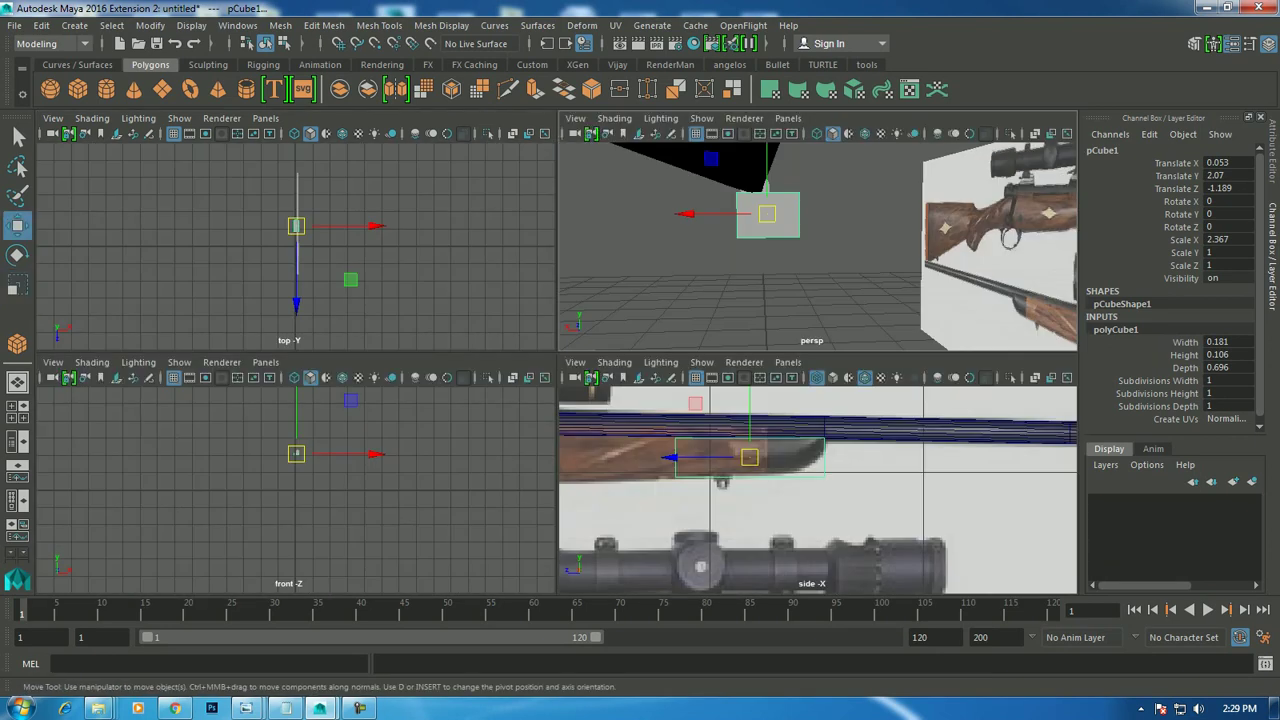
{"action": "key", "text": "space"}
{"action": "key", "text": "f"}
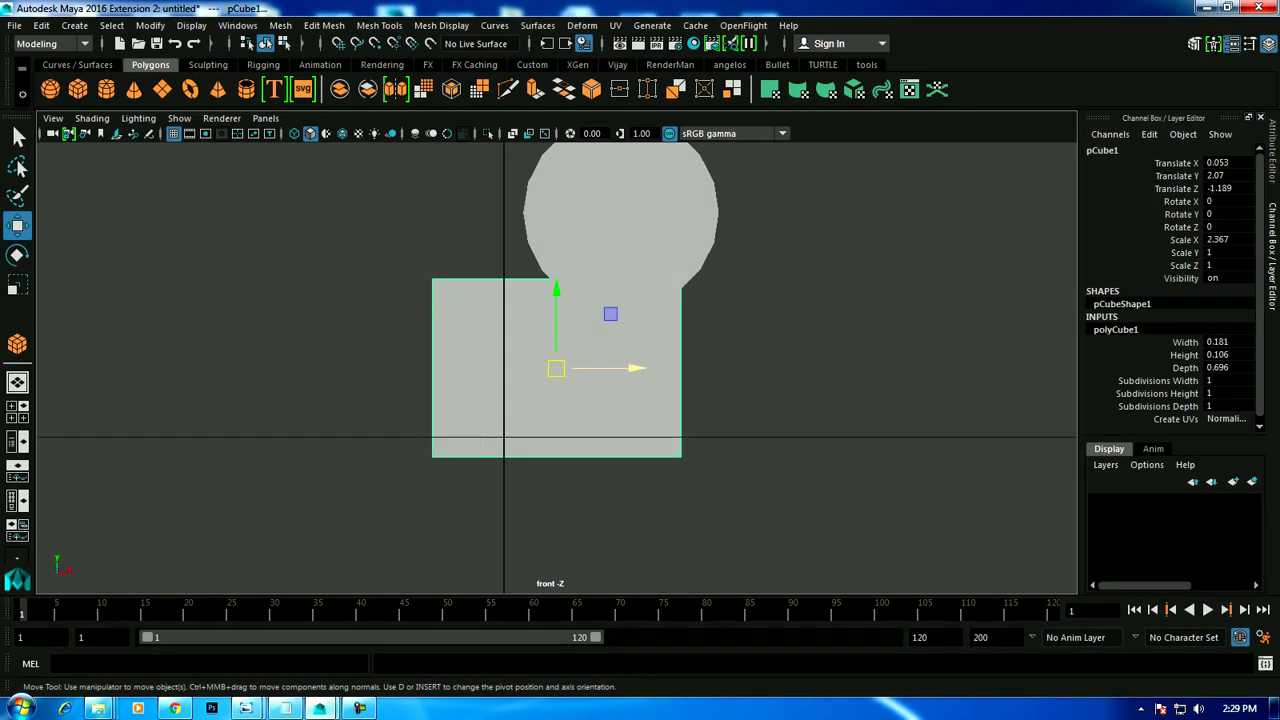
{"action": "left_click_drag", "start_coordinate": [625, 368], "coordinate": [691, 368]}
{"action": "key", "text": "r"}
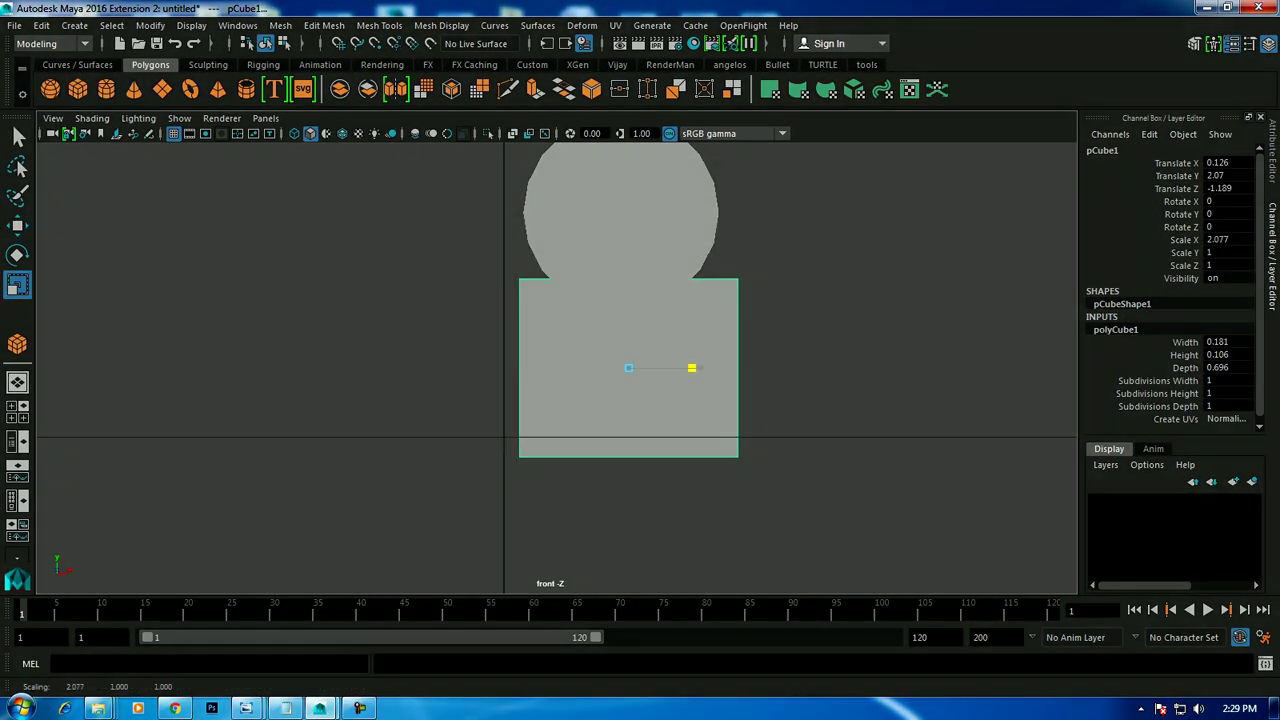
{"action": "key", "text": "w"}
{"action": "key", "text": "space"}
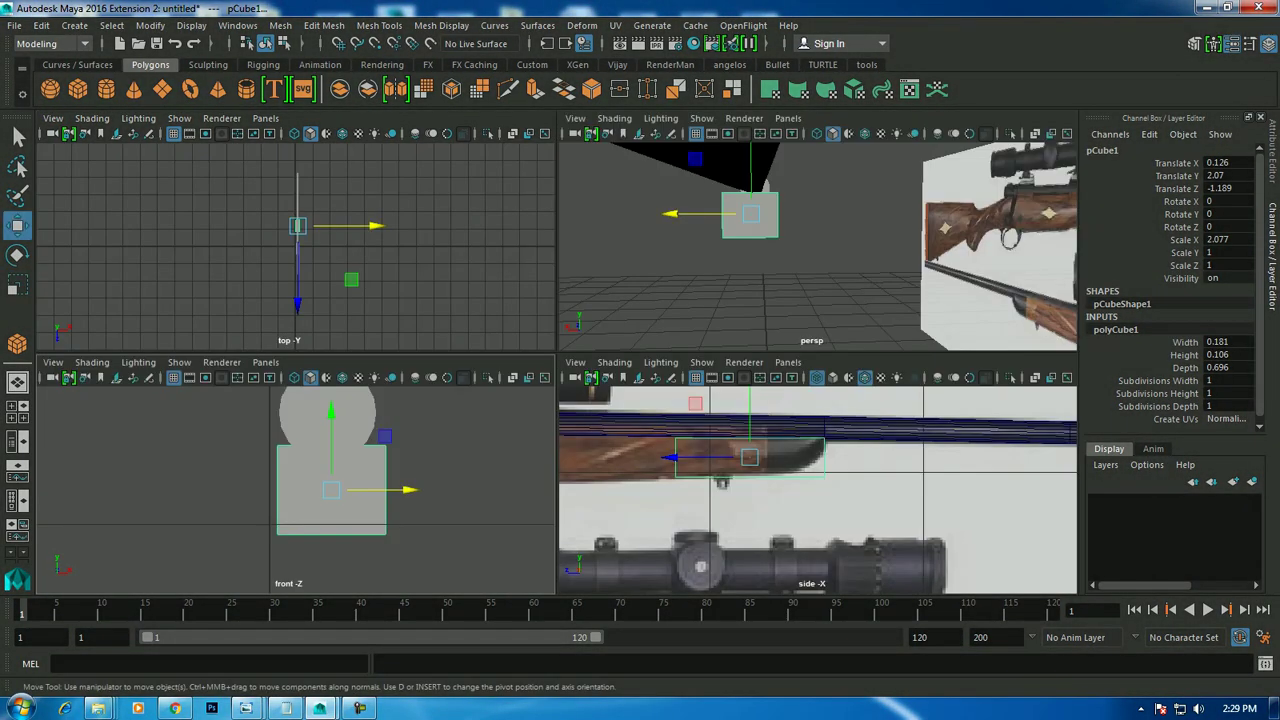
{"action": "left_click", "coordinate": [406, 489]}
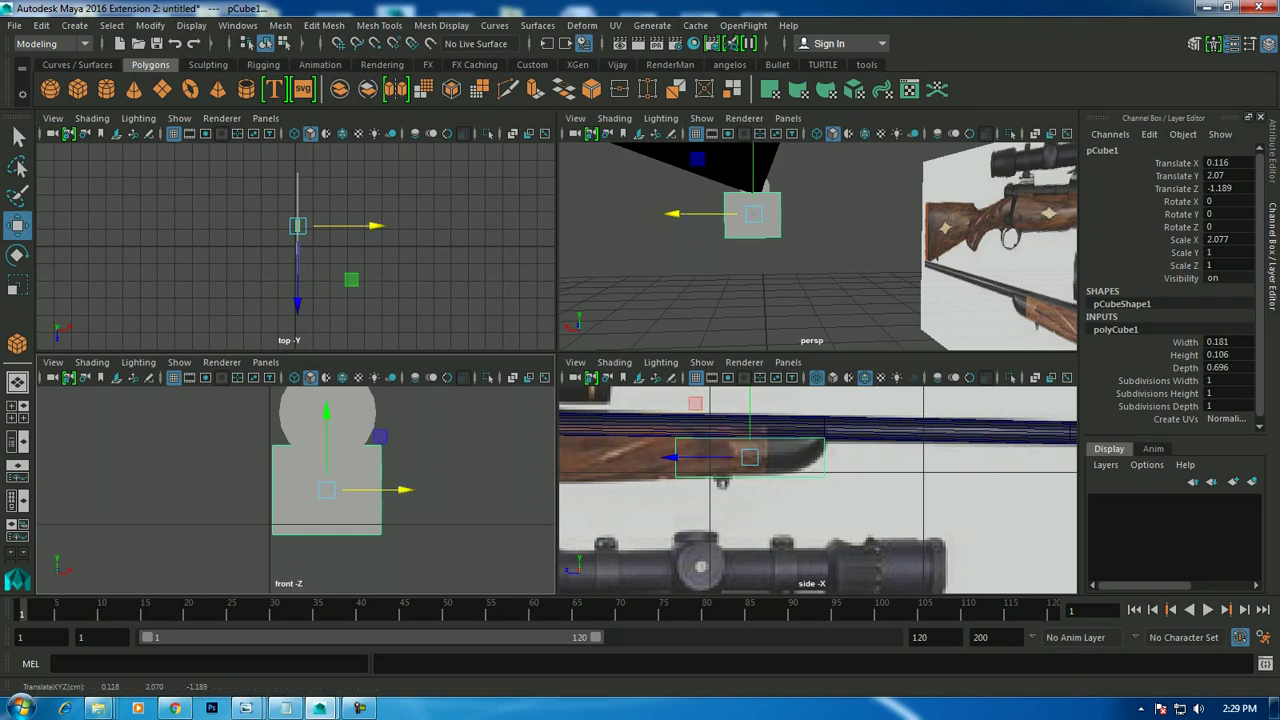
{"action": "key", "text": "space"}
Pull the forend block's bottom-front vertex back to form the slanted tip.
{"action": "scroll", "coordinate": [590, 259], "scroll_direction": "up", "scroll_amount": 2}
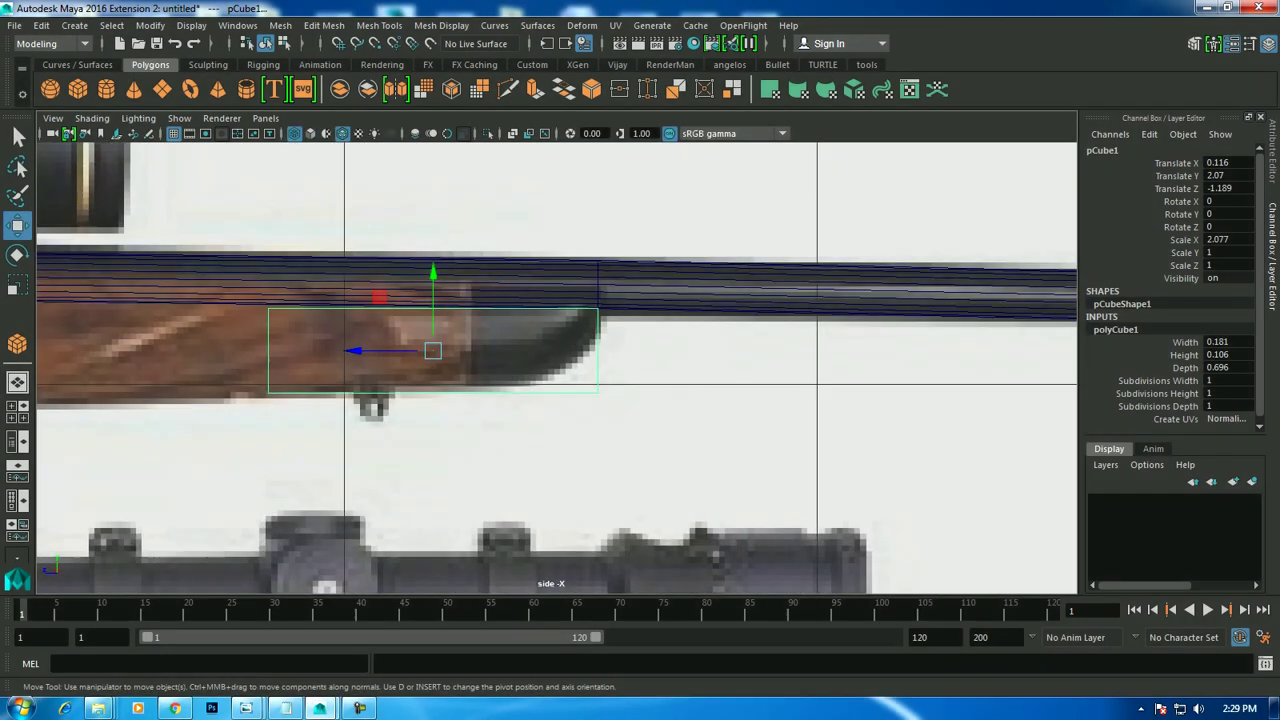
{"action": "right_click", "coordinate": [590, 259]}
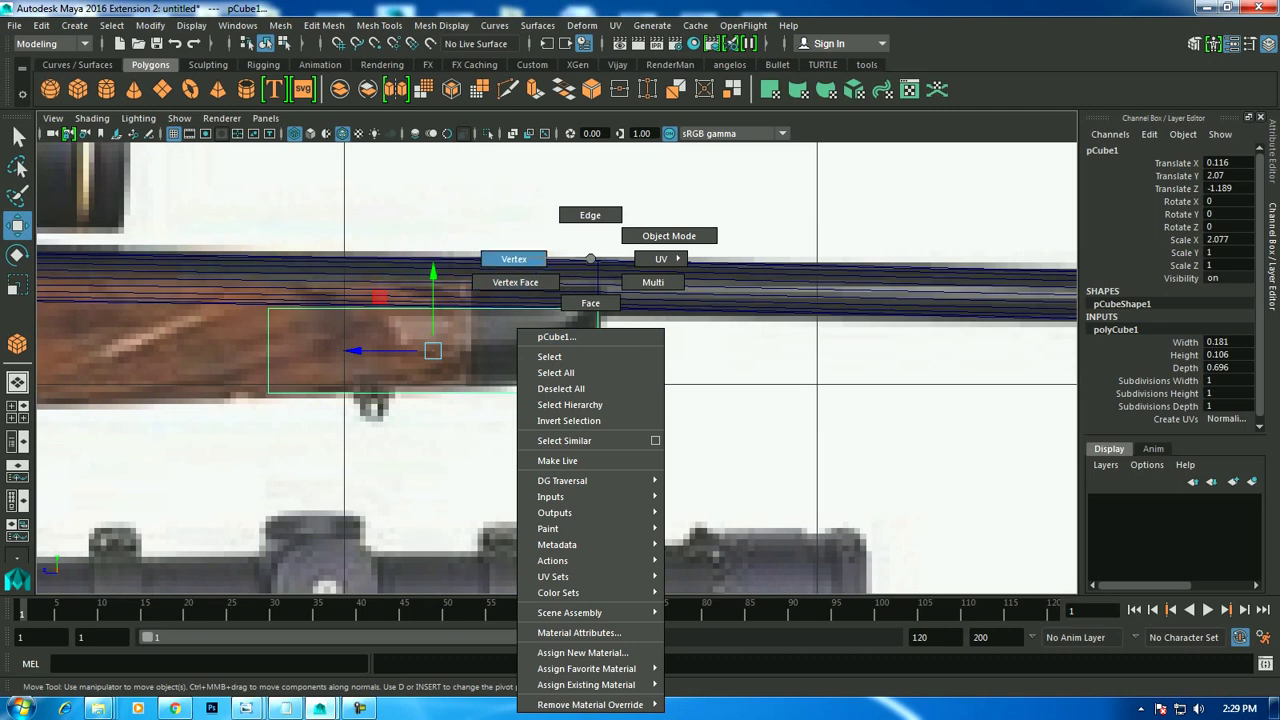
{"action": "left_click", "coordinate": [513, 259]}
{"action": "left_click", "coordinate": [597, 392]}
{"action": "left_click_drag", "start_coordinate": [597, 392], "coordinate": [545, 387]}
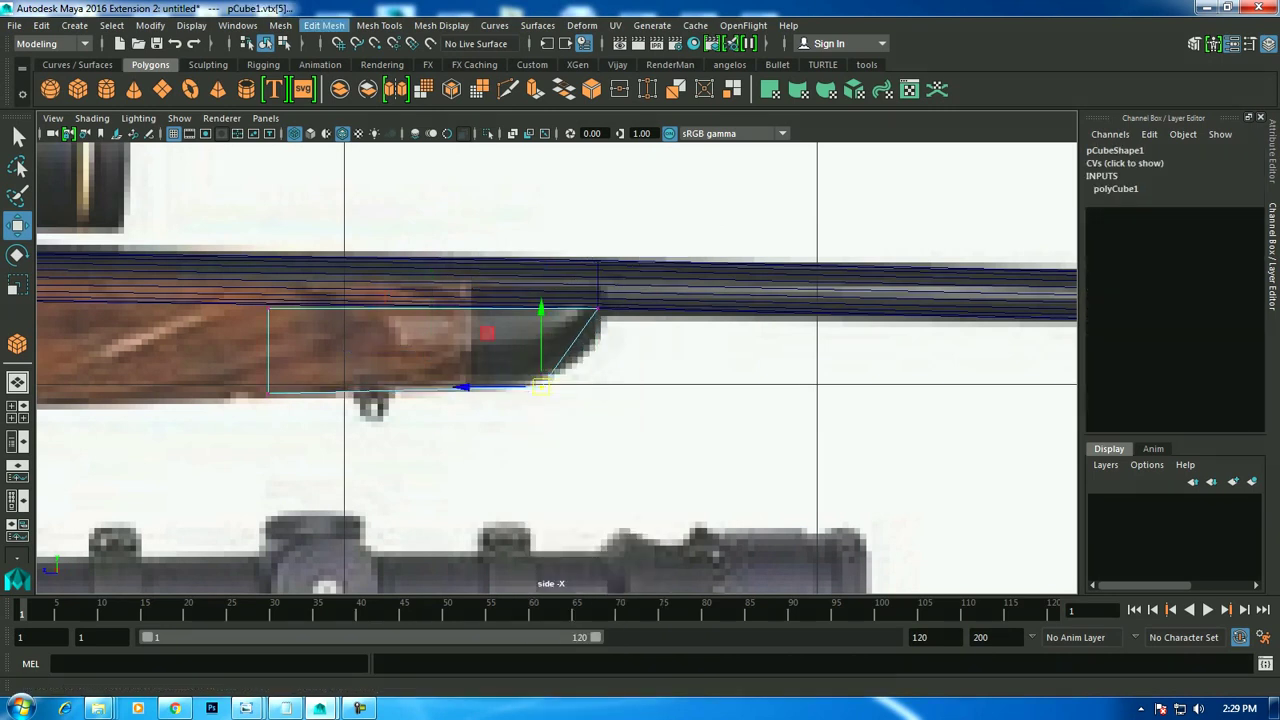
Insert a horizontal edge loop across the block and move its front vertices out to the forend edge.
{"action": "left_click", "coordinate": [379, 25]}
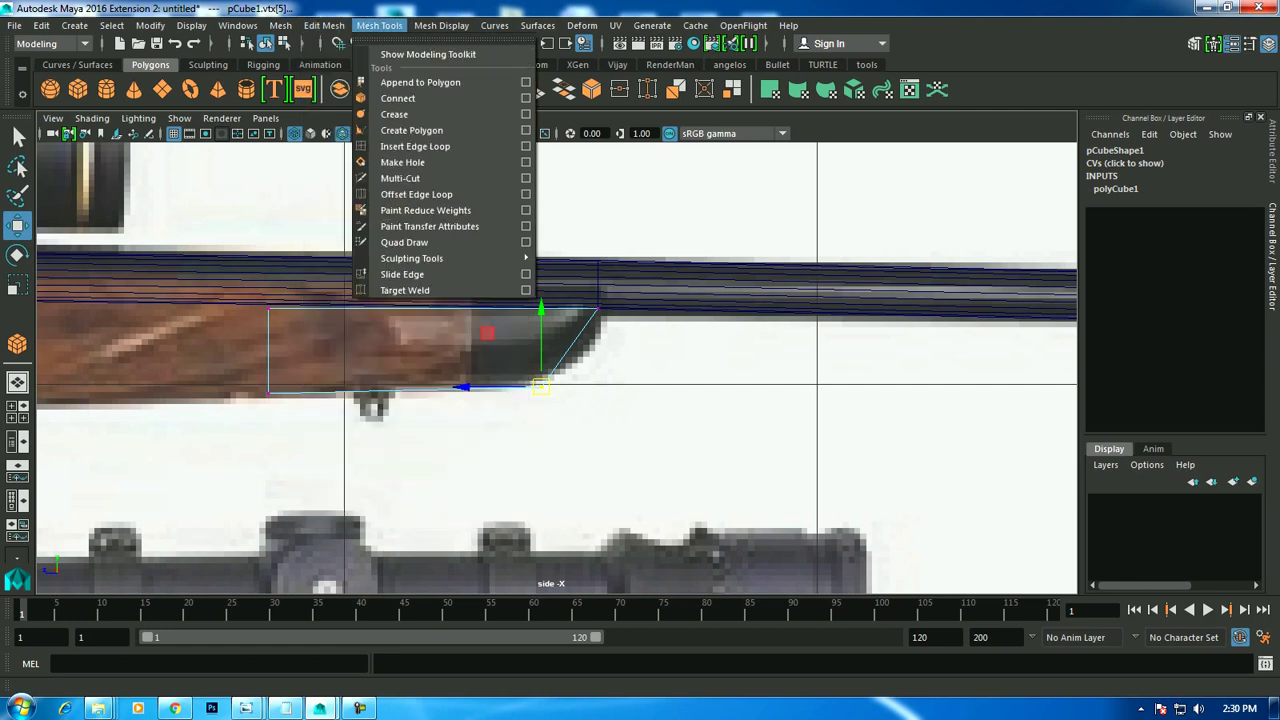
{"action": "left_click", "coordinate": [415, 146]}
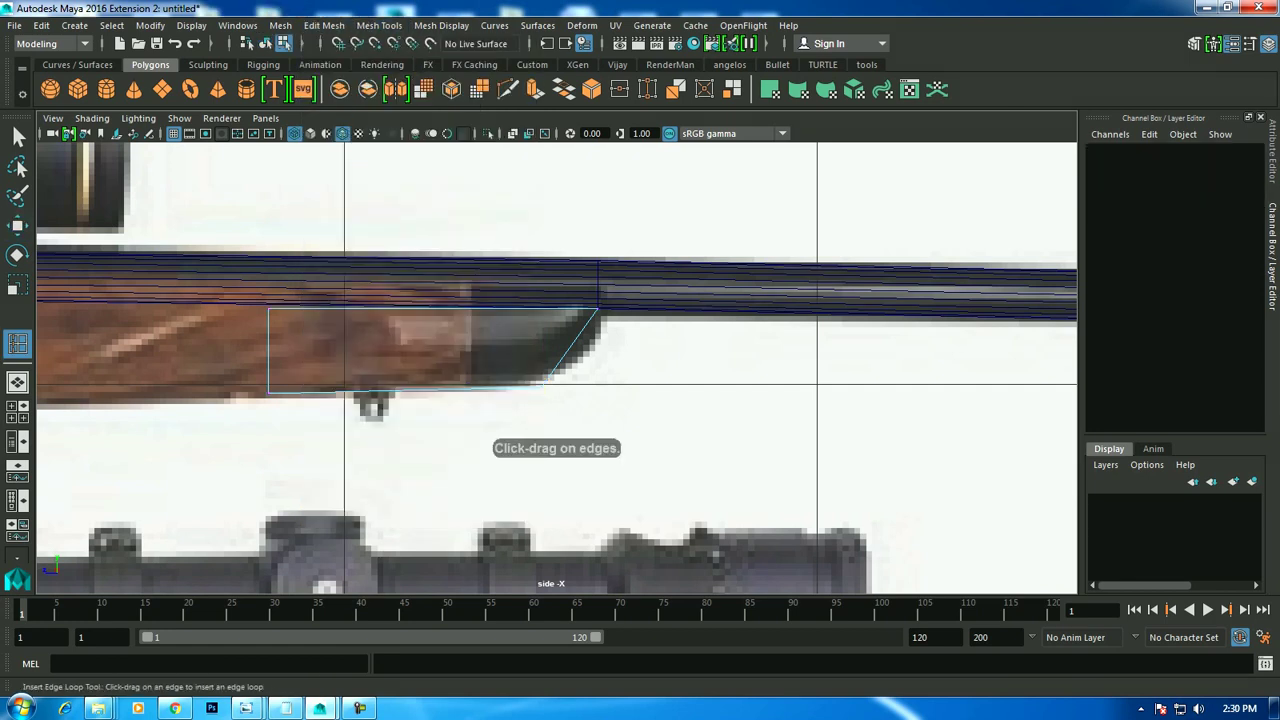
{"action": "left_click", "coordinate": [569, 348]}
{"action": "key", "text": "w"}
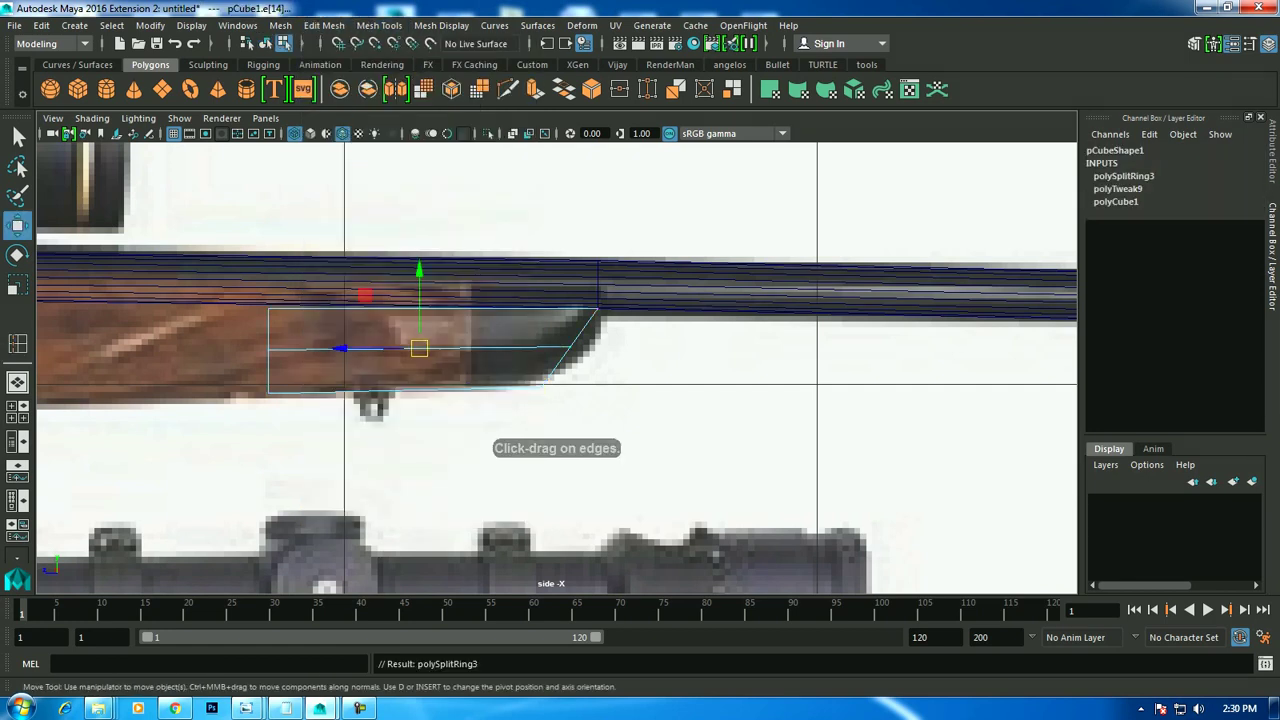
{"action": "right_click", "coordinate": [569, 258]}
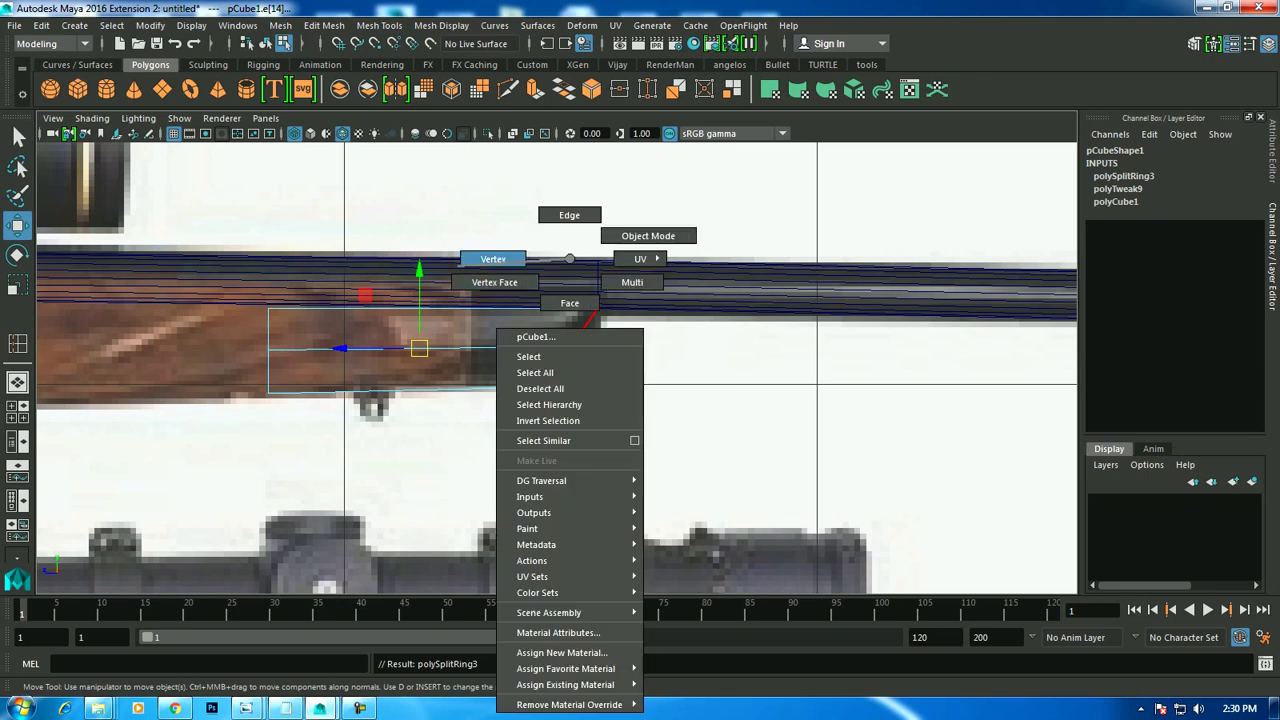
{"action": "left_click_drag", "start_coordinate": [545, 325], "coordinate": [595, 370]}
{"action": "left_click_drag", "start_coordinate": [492, 347], "coordinate": [506, 347]}
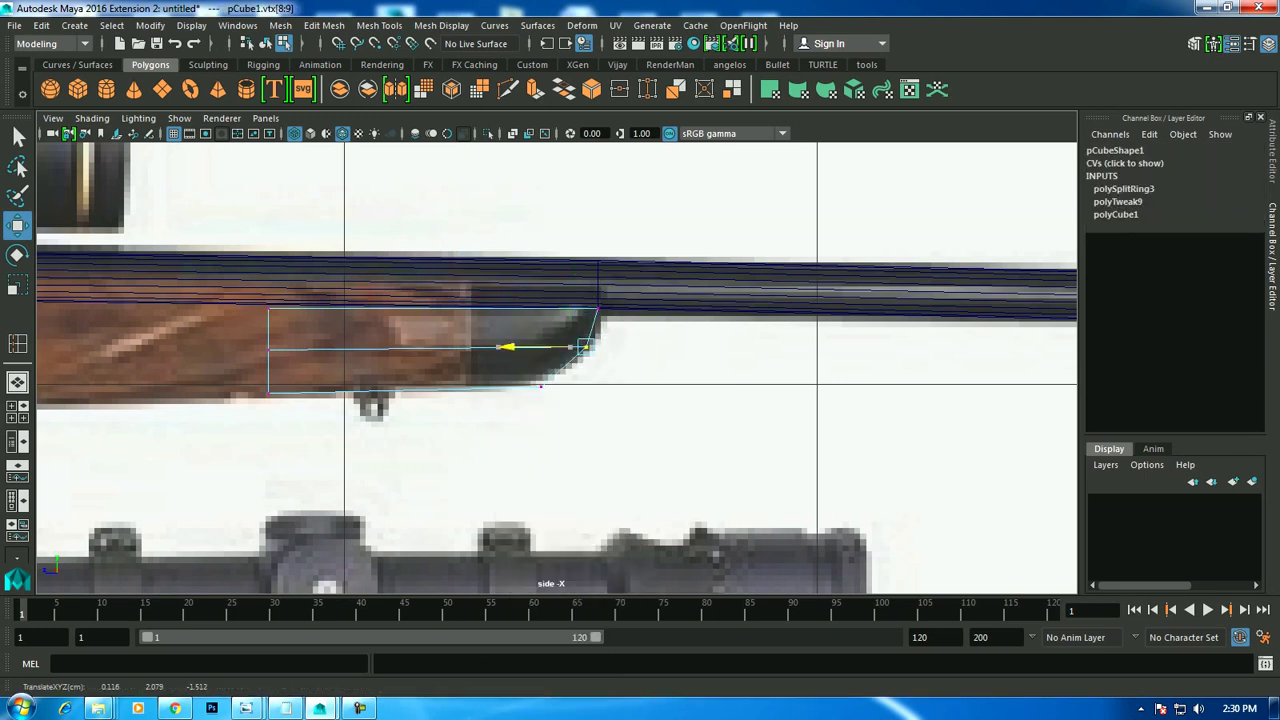
Raise the block's top-edge vertices slightly to meet the barrel.
{"action": "left_click", "coordinate": [268, 393]}
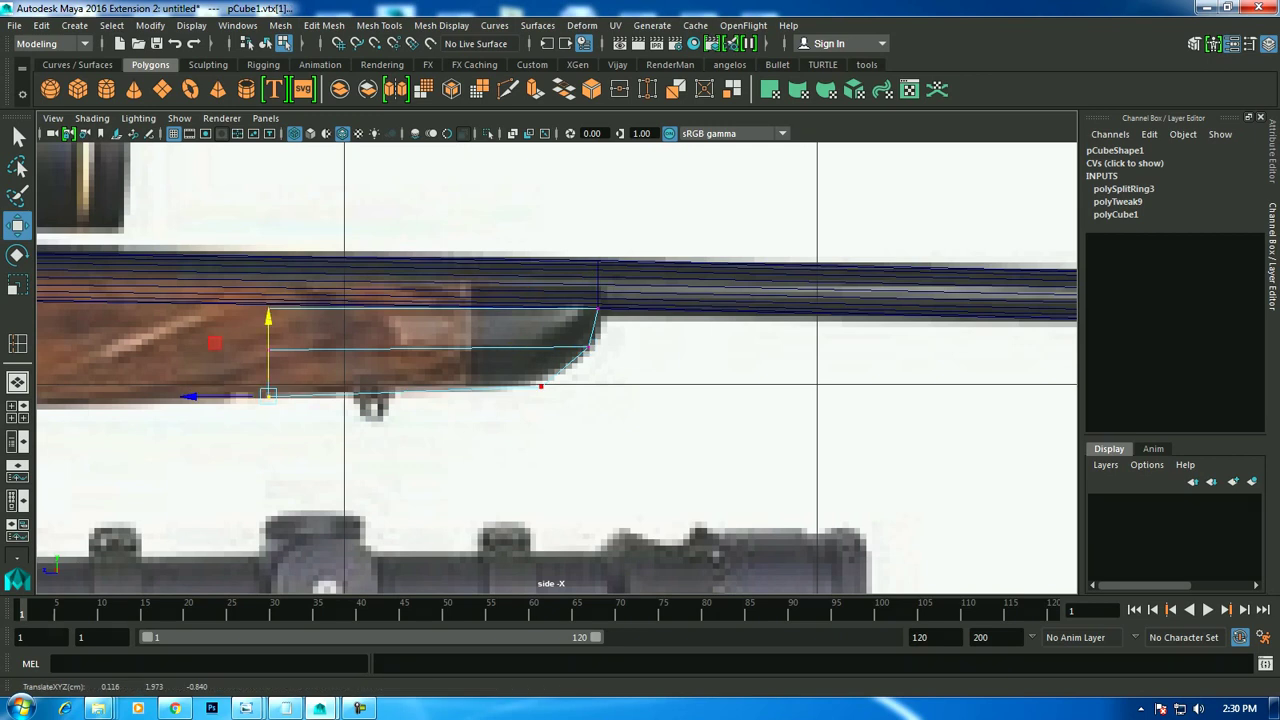
{"action": "right_click_drag", "start_coordinate": [443, 263], "coordinate": [443, 300]}
{"action": "middle_click_drag", "start_coordinate": [443, 300], "coordinate": [615, 300], "text": "alt"}
{"action": "left_click", "coordinate": [605, 325]}
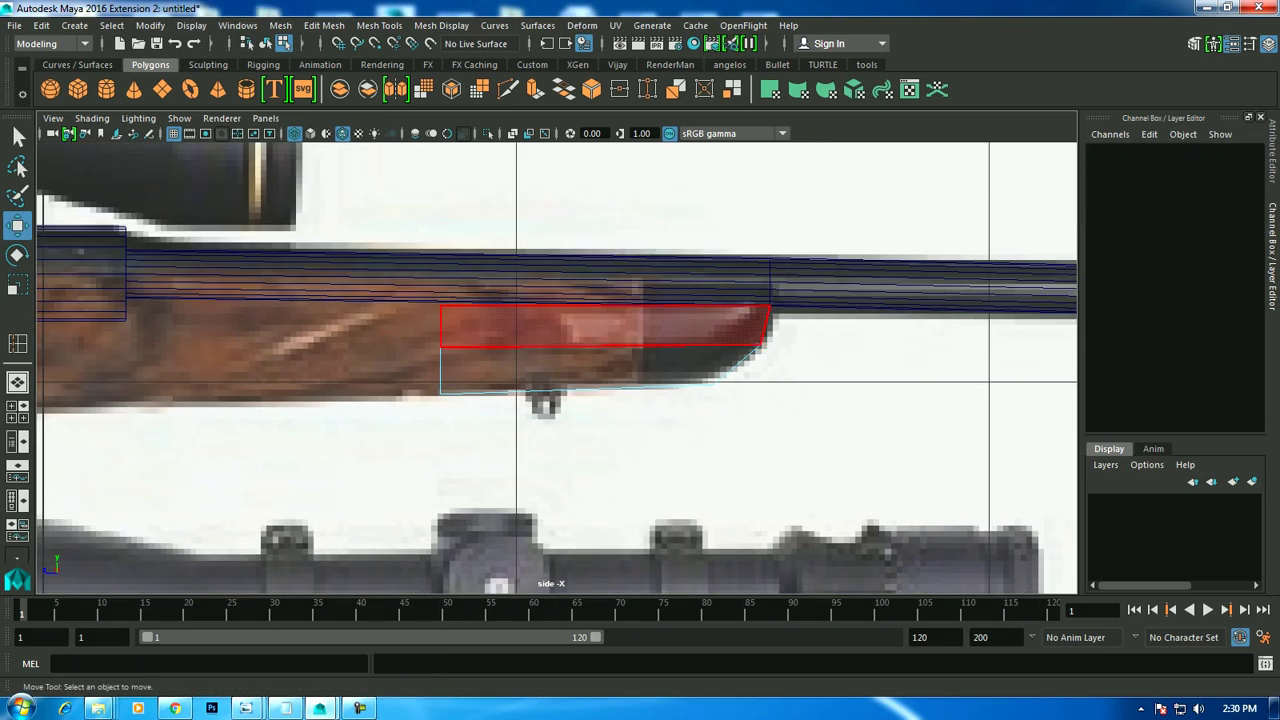
{"action": "right_click_drag", "start_coordinate": [514, 263], "coordinate": [437, 283]}
{"action": "left_click", "coordinate": [440, 393]}
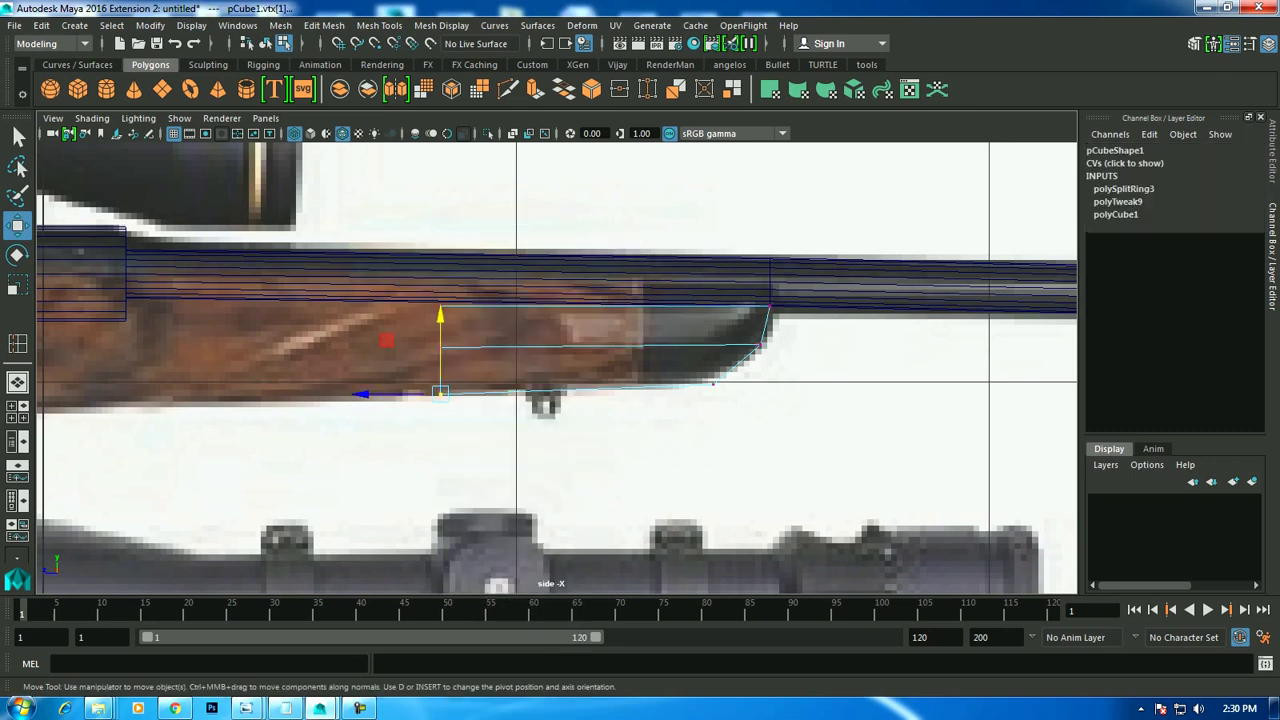
{"action": "left_click_drag", "start_coordinate": [370, 285], "coordinate": [790, 325]}
{"action": "key", "text": "r"}
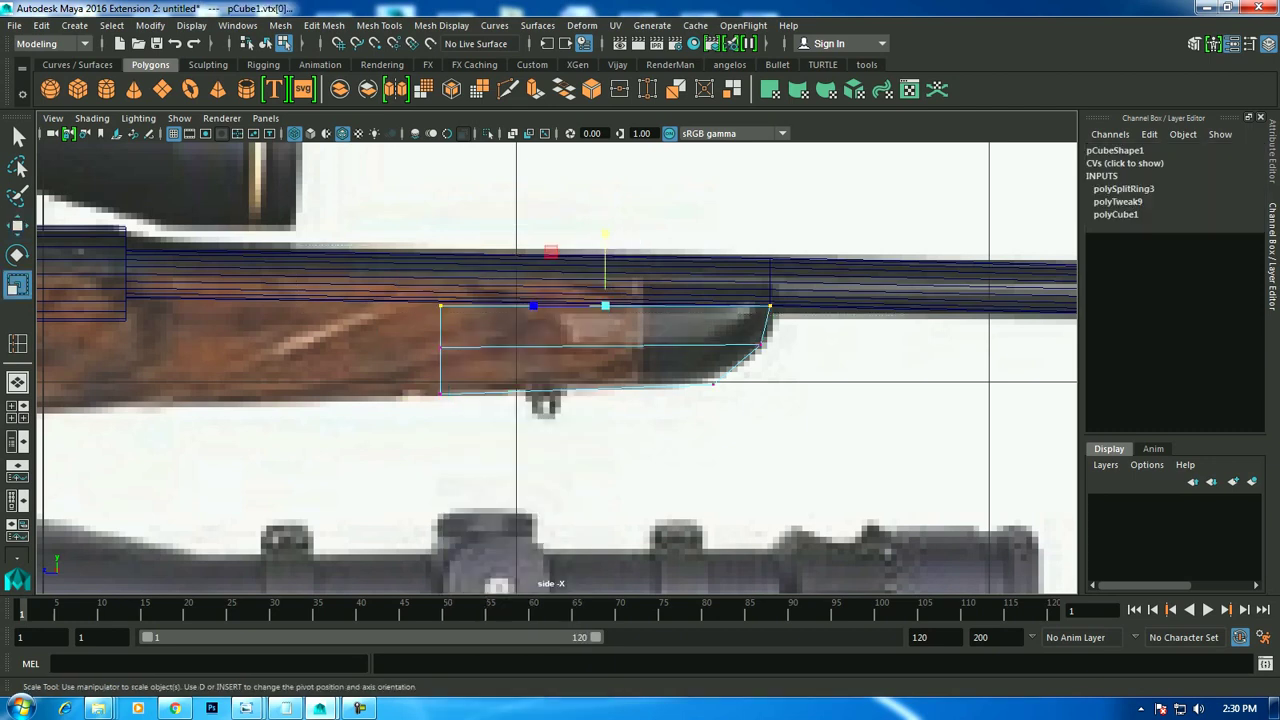
{"action": "key", "text": "w"}
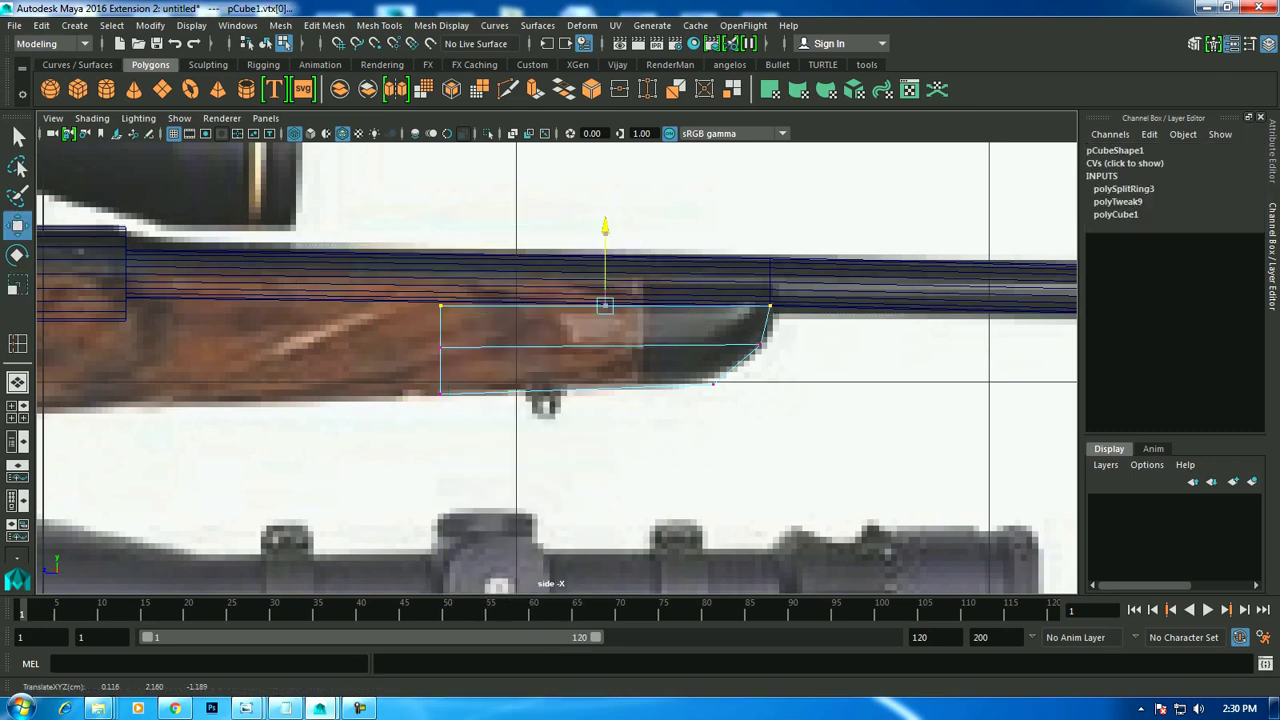
{"action": "left_click_drag", "start_coordinate": [605, 228], "coordinate": [605, 222]}
Select the block's two rear faces.
{"action": "right_click_drag", "start_coordinate": [523, 257], "coordinate": [523, 300]}
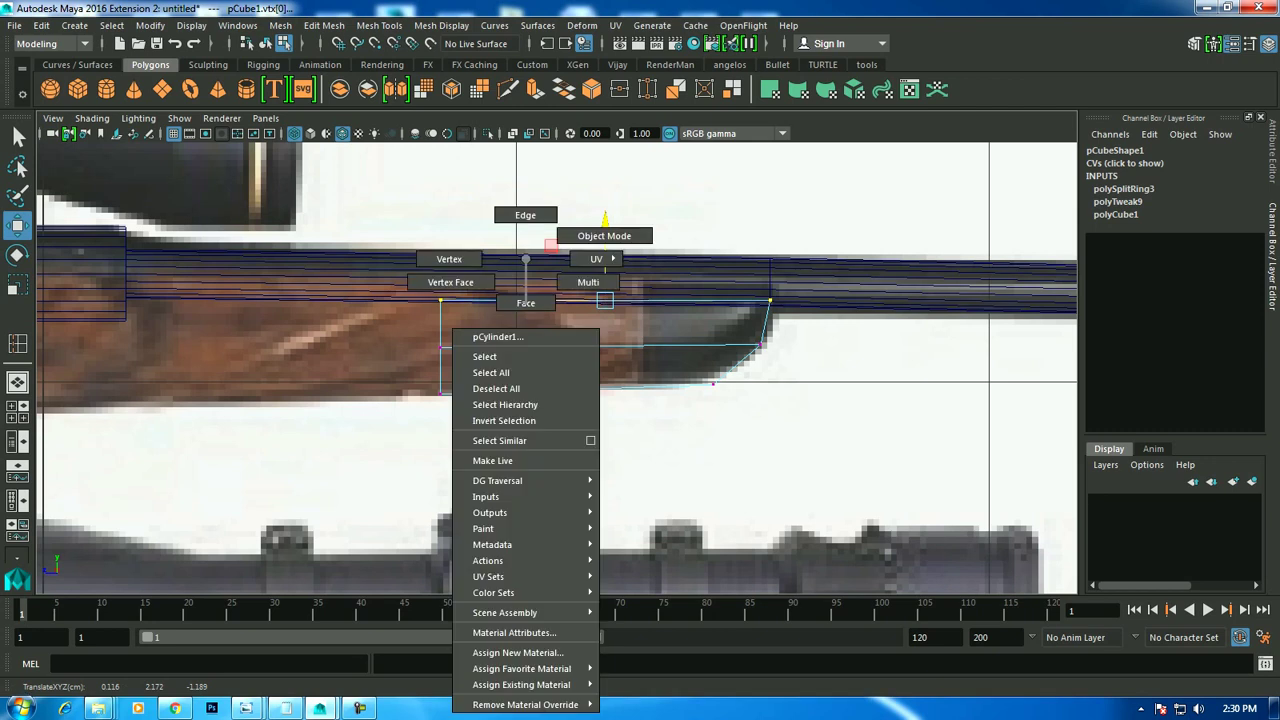
{"action": "left_click_drag", "start_coordinate": [410, 230], "coordinate": [790, 410]}
{"action": "right_click", "coordinate": [613, 259]}
{"action": "left_click", "coordinate": [692, 236]}
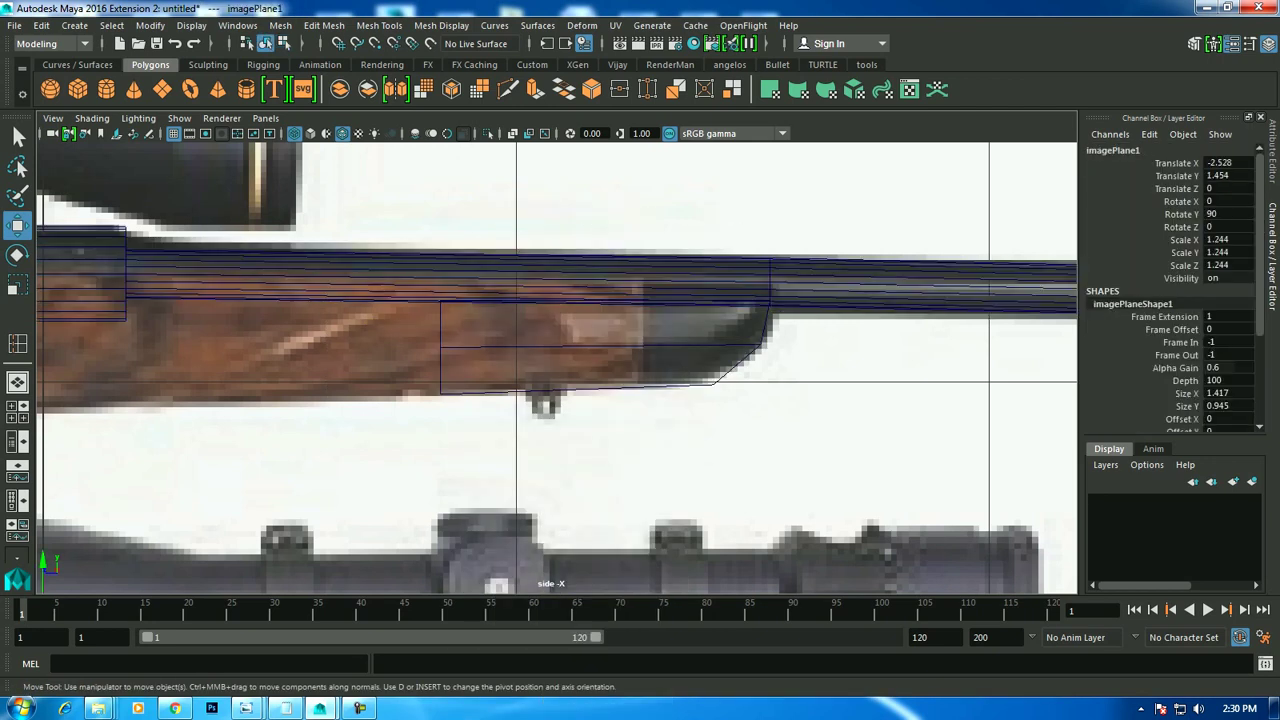
{"action": "right_click", "coordinate": [597, 259]}
{"action": "left_click", "coordinate": [597, 302]}
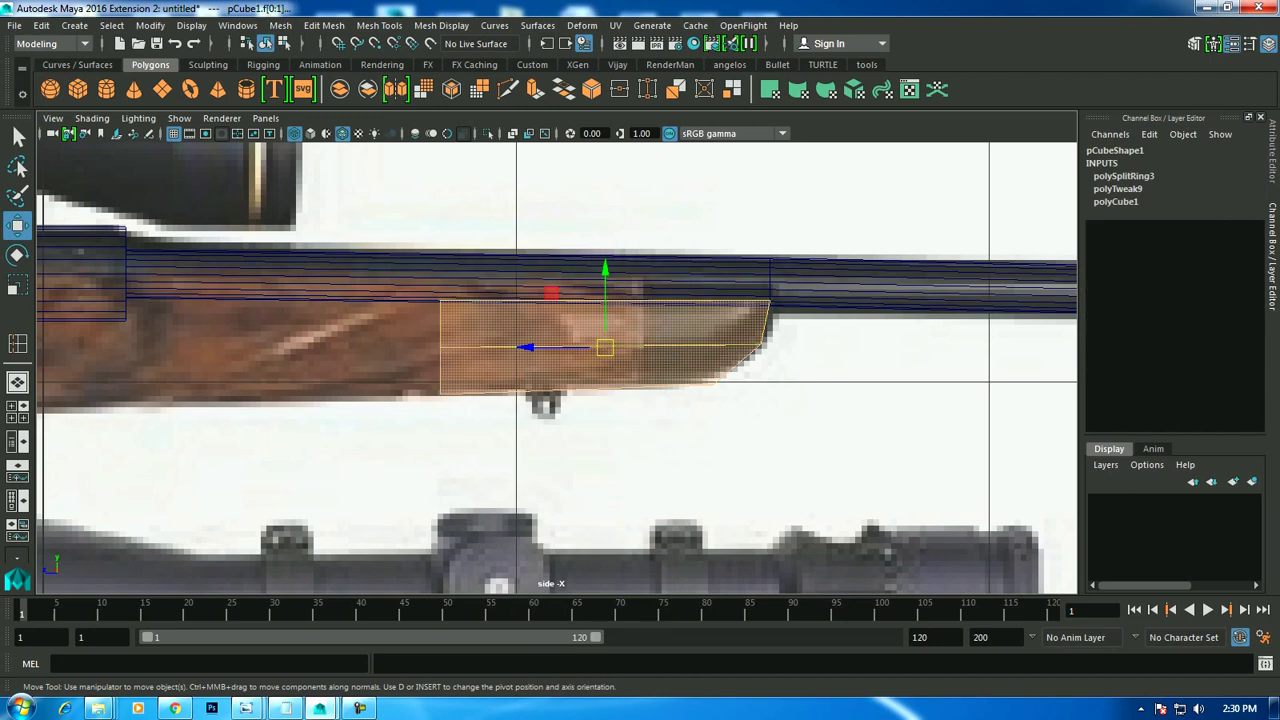
{"action": "middle_click_drag", "start_coordinate": [557, 450], "coordinate": [790, 455], "text": "alt"}
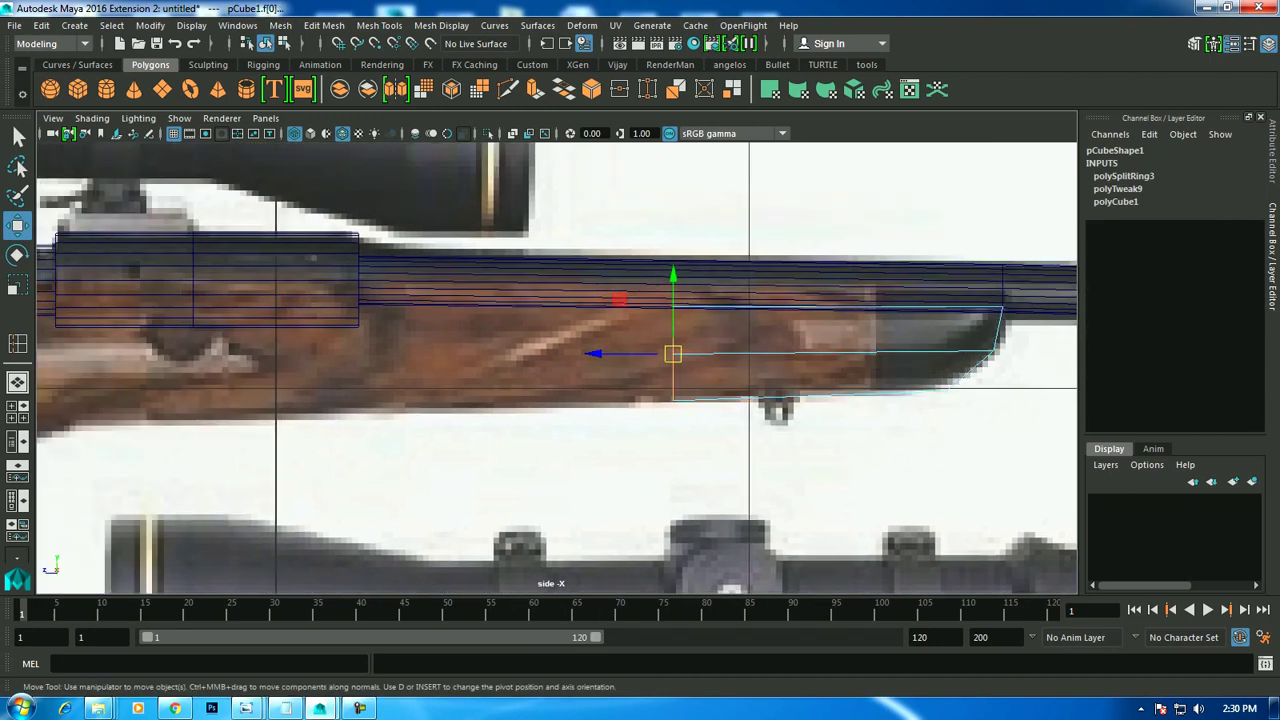
{"action": "left_click", "coordinate": [379, 25]}
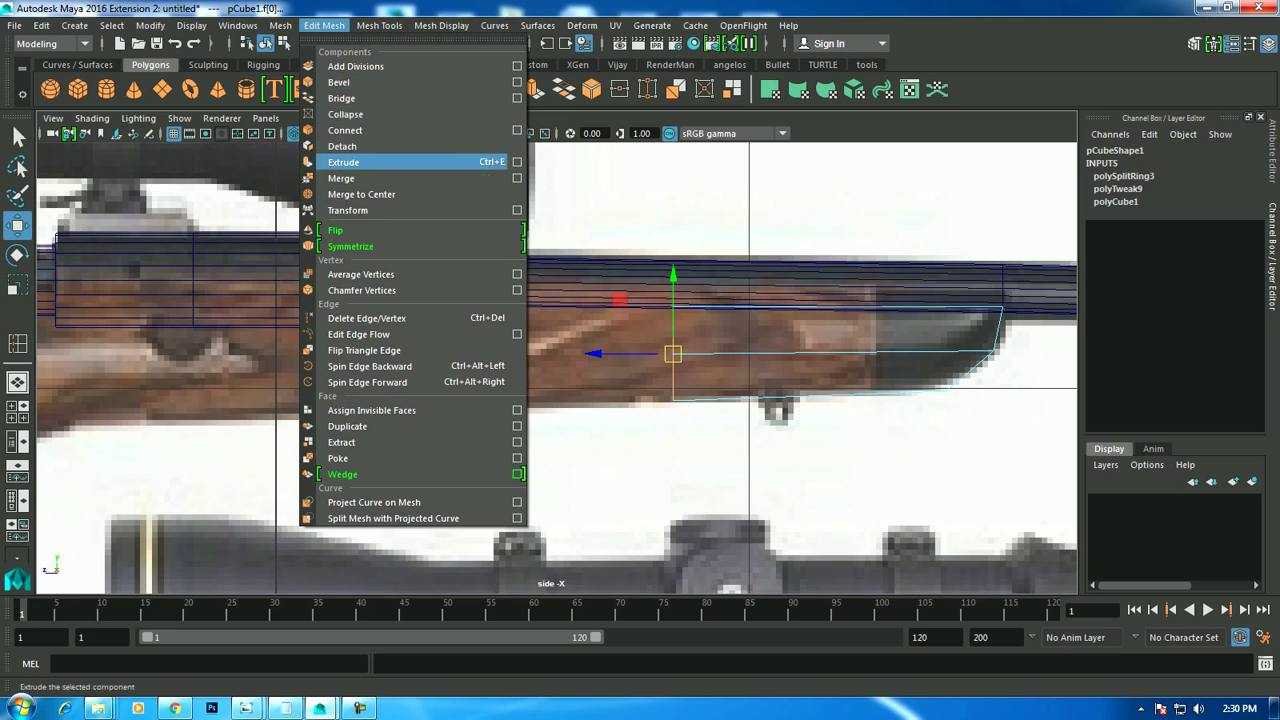
Extrude the rear faces back toward the trigger and lower the new section's bottom vertices.
{"action": "left_click", "coordinate": [345, 162]}
{"action": "left_click_drag", "start_coordinate": [605, 353], "coordinate": [400, 353]}
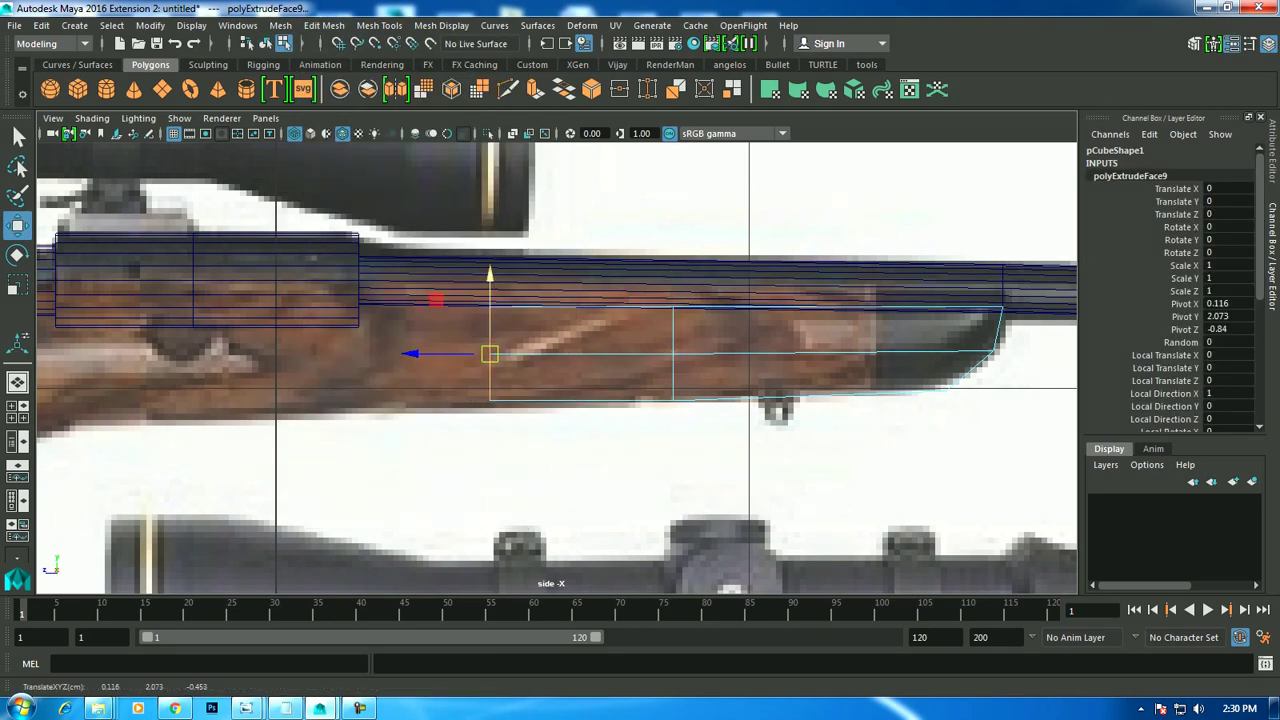
{"action": "right_click_drag", "start_coordinate": [490, 272], "coordinate": [414, 283]}
{"action": "left_click_drag", "start_coordinate": [465, 382], "coordinate": [510, 415]}
{"action": "mouse_move", "coordinate": [489, 325]}
{"action": "left_mouse_down"}
{"action": "mouse_move", "coordinate": [429, 251]}
{"action": "mouse_move", "coordinate": [489, 248]}
{"action": "left_mouse_up"}
{"action": "middle_click_drag", "start_coordinate": [436, 251], "coordinate": [436, 253]}
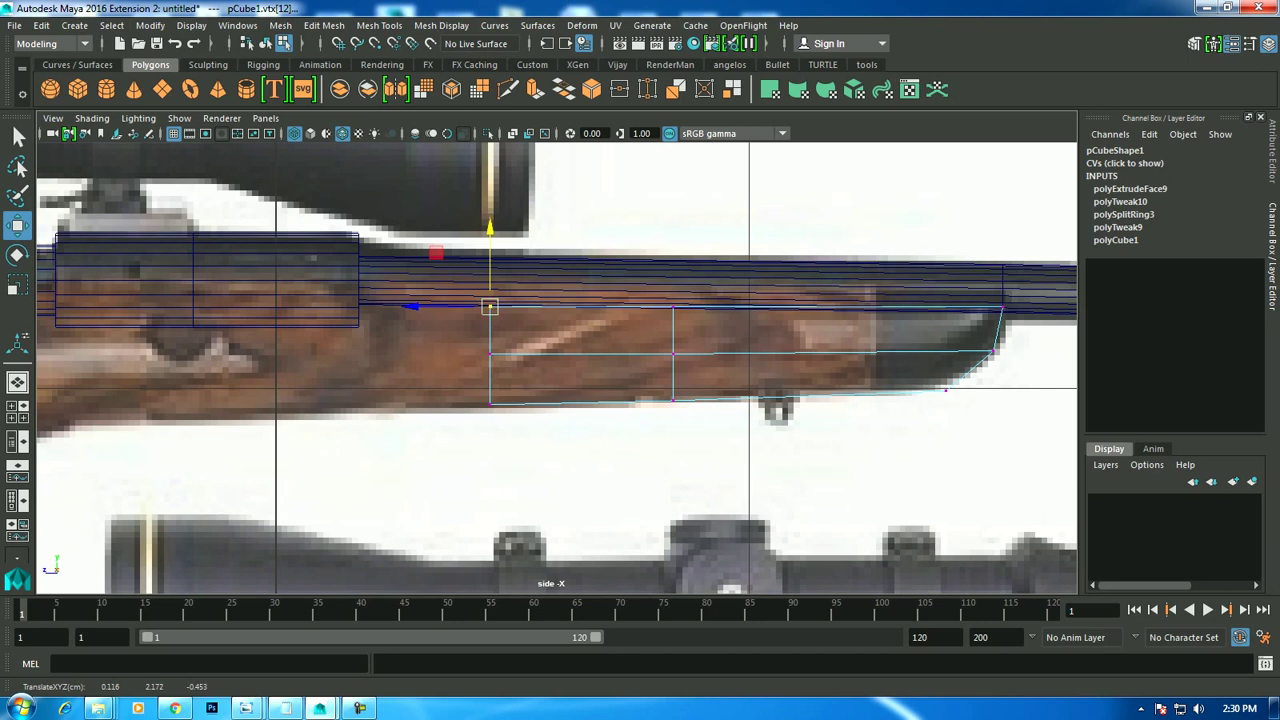
Extrude the end face with Ctrl+E, push it rearward, and lower its bottom edge to the reference.
{"action": "right_click_drag", "start_coordinate": [491, 257], "coordinate": [560, 280]}
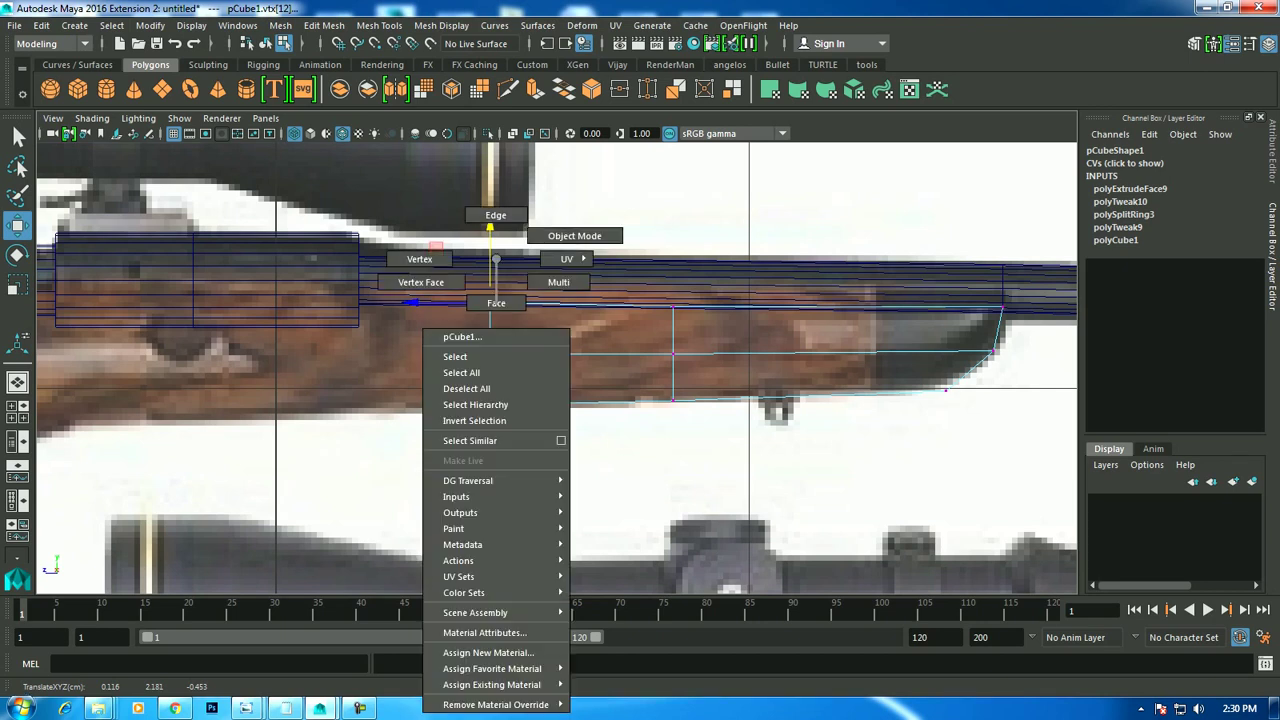
{"action": "left_click", "coordinate": [434, 294]}
{"action": "middle_click_drag", "start_coordinate": [434, 294], "coordinate": [515, 300], "text": "alt"}
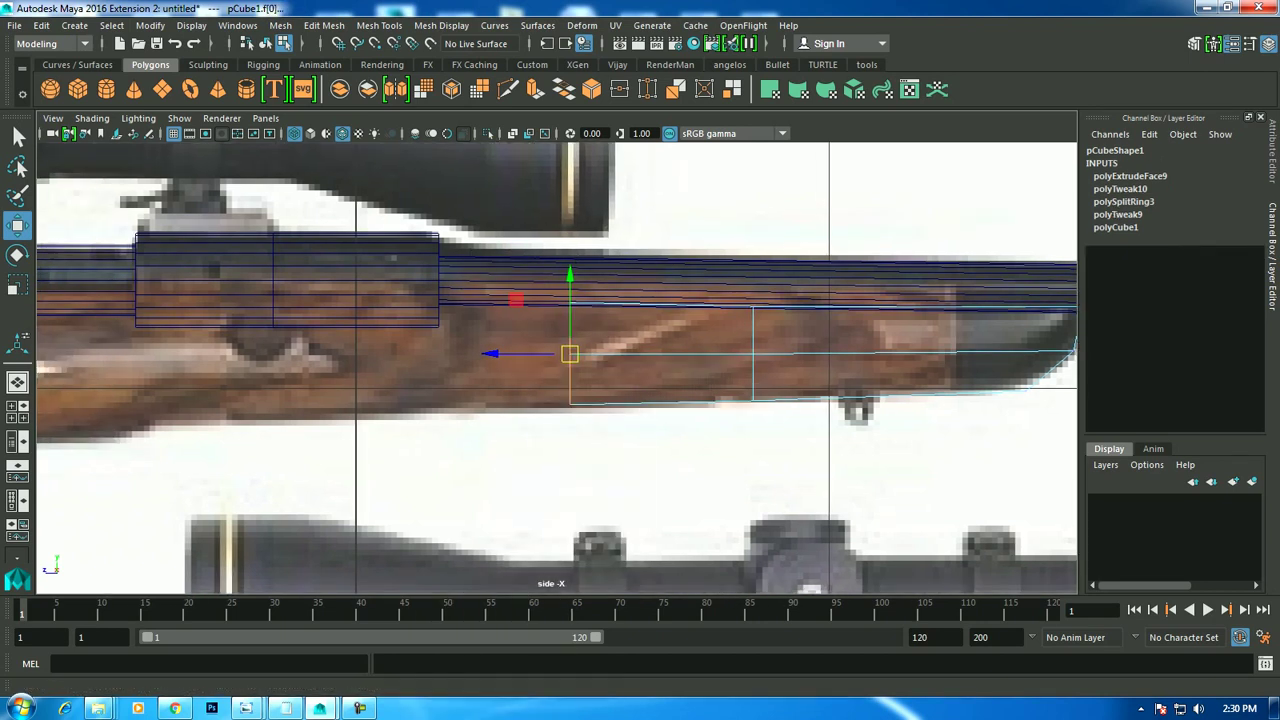
{"action": "key", "text": "ctrl+e"}
{"action": "key", "text": "w"}
{"action": "left_click_drag", "start_coordinate": [520, 353], "coordinate": [387, 353]}
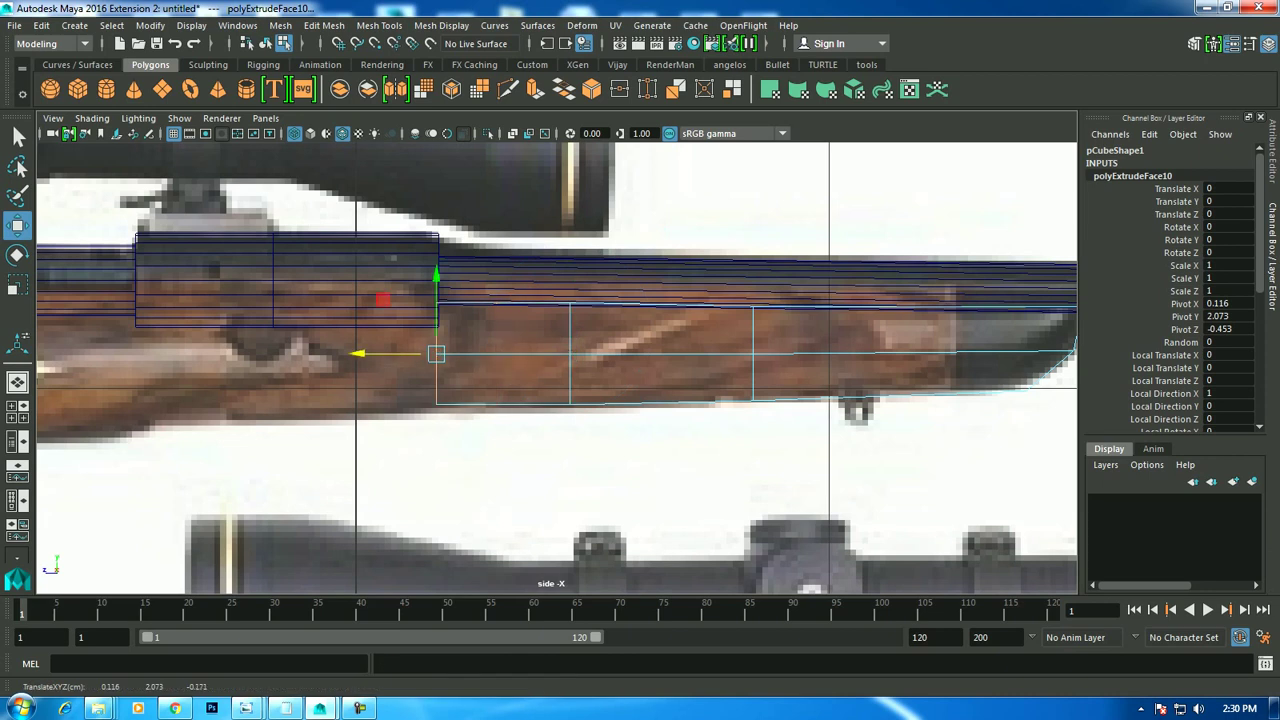
{"action": "right_click_drag", "start_coordinate": [466, 290], "coordinate": [389, 282]}
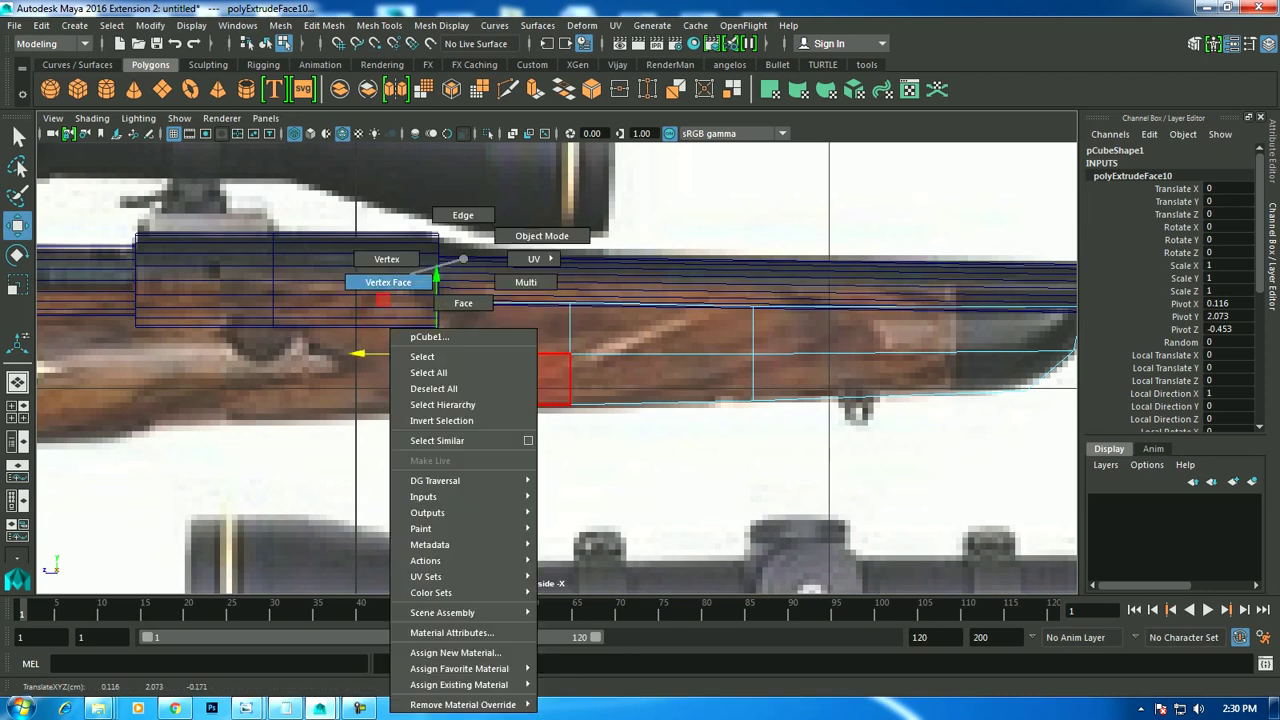
{"action": "left_click_drag", "start_coordinate": [415, 392], "coordinate": [595, 422]}
{"action": "left_click_drag", "start_coordinate": [503, 336], "coordinate": [503, 340]}
Extrude one more section rearward toward the trigger and select its bottom rear vertices.
{"action": "middle_click_drag", "start_coordinate": [433, 267], "coordinate": [570, 259], "text": "alt"}
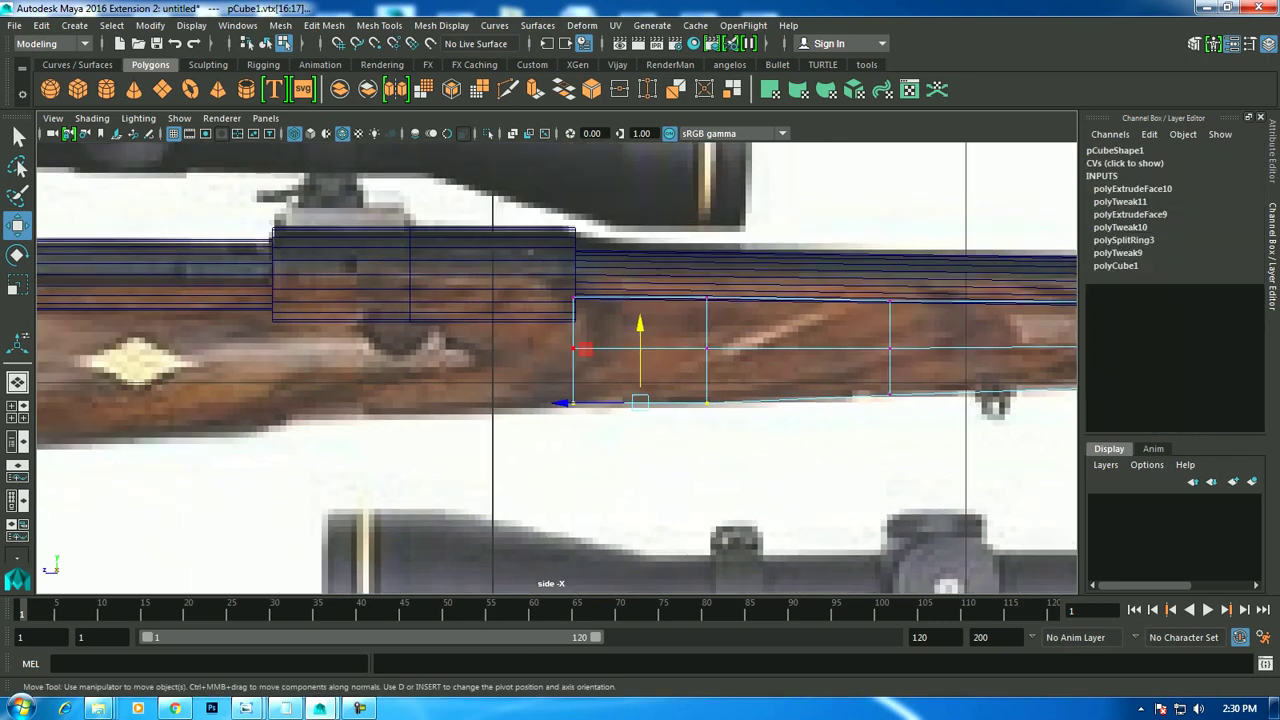
{"action": "right_click_drag", "start_coordinate": [570, 259], "coordinate": [570, 312]}
{"action": "left_click", "coordinate": [630, 330]}
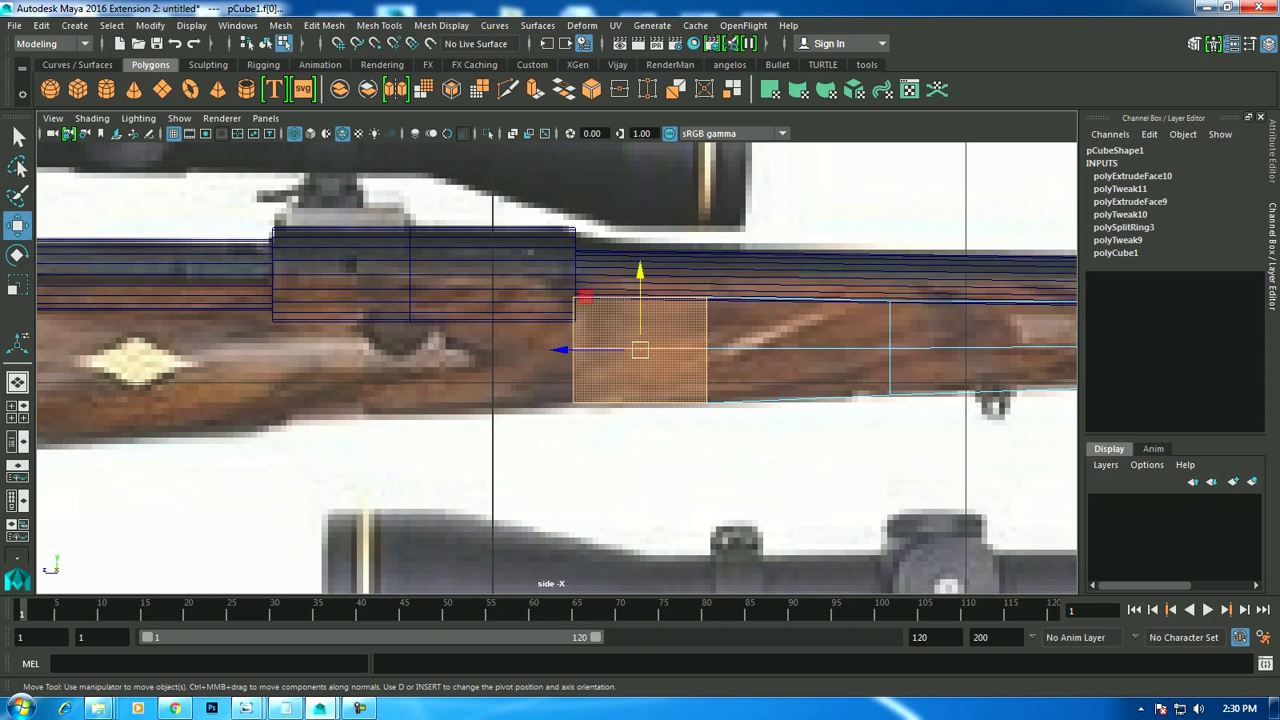
{"action": "left_click_drag", "start_coordinate": [637, 349], "coordinate": [752, 540]}
{"action": "key", "text": "ctrl+z"}
{"action": "key", "text": "ctrl+z"}
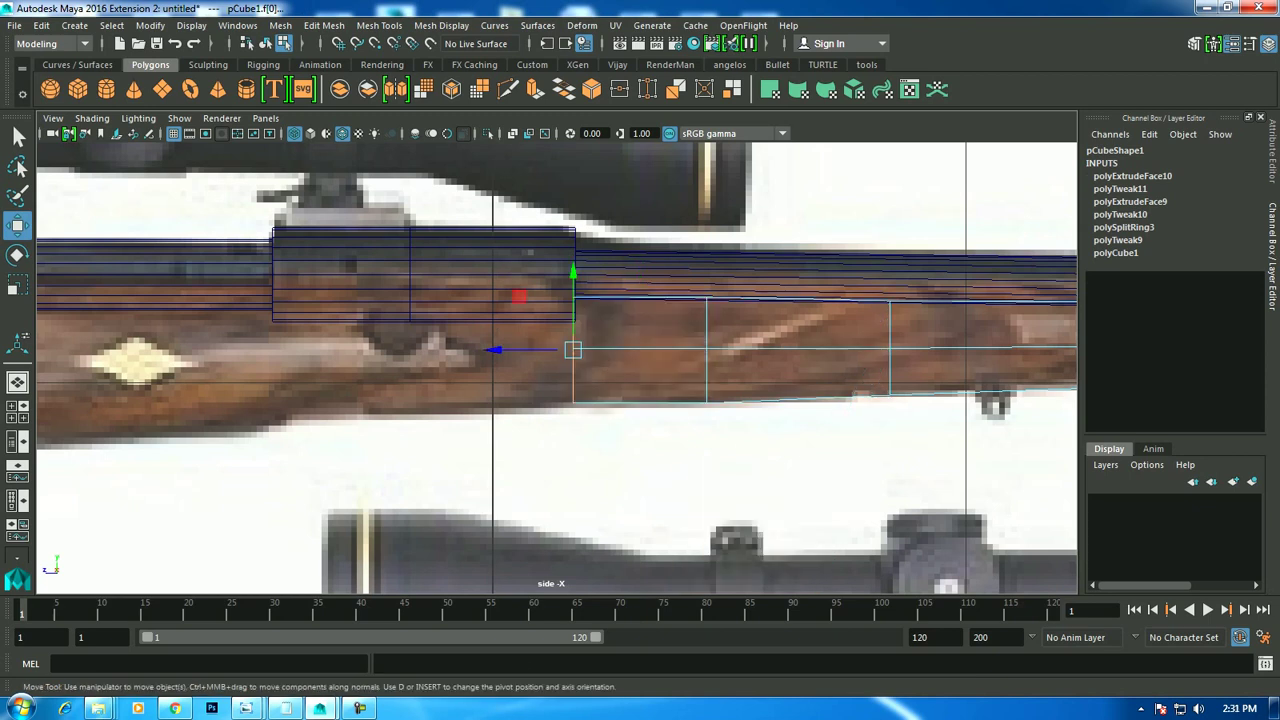
{"action": "key", "text": "ctrl+e"}
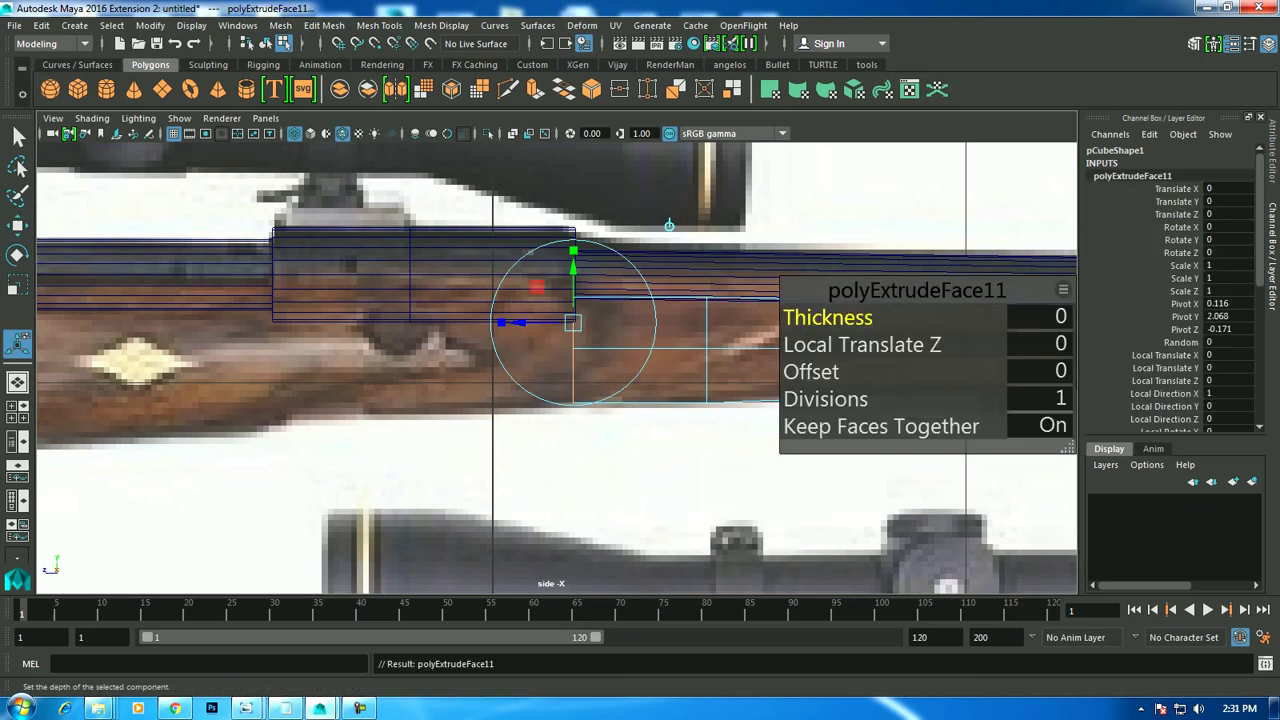
{"action": "middle_click_drag", "start_coordinate": [600, 400], "coordinate": [687, 371], "text": "alt"}
{"action": "left_click_drag", "start_coordinate": [610, 320], "coordinate": [415, 320]}
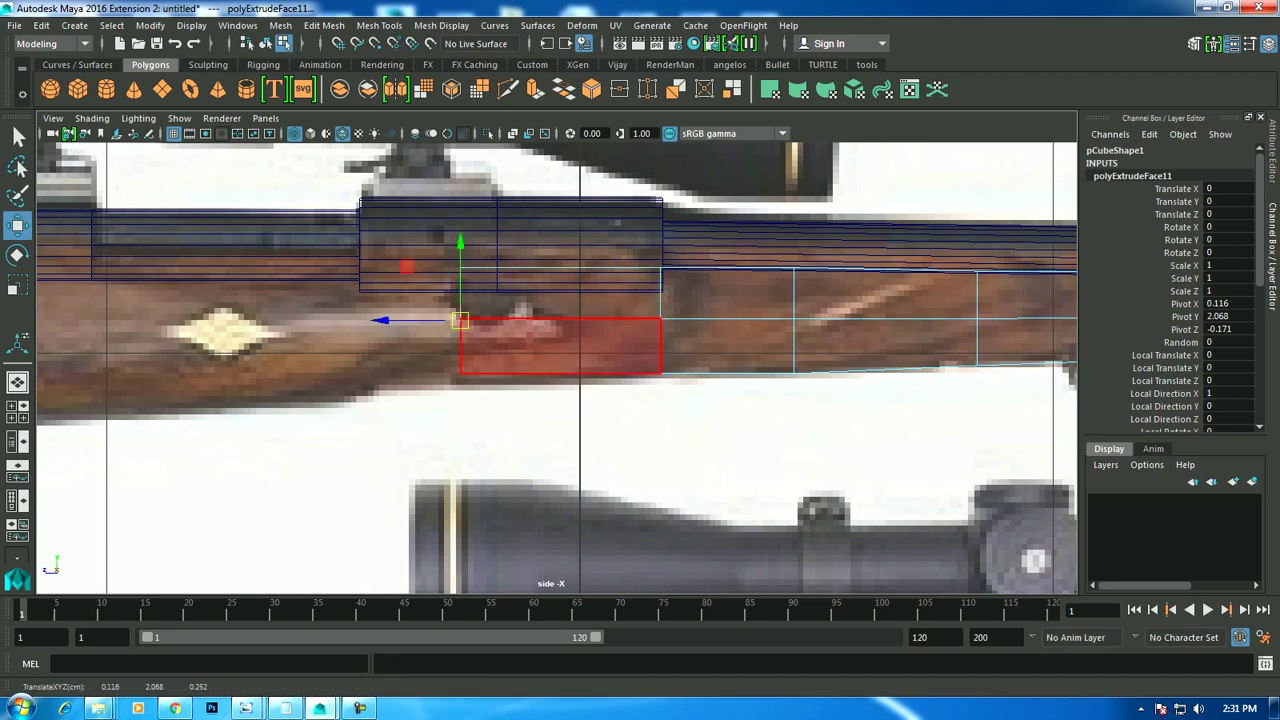
{"action": "right_click_drag", "start_coordinate": [458, 259], "coordinate": [381, 259]}
{"action": "left_click_drag", "start_coordinate": [412, 354], "coordinate": [501, 390]}
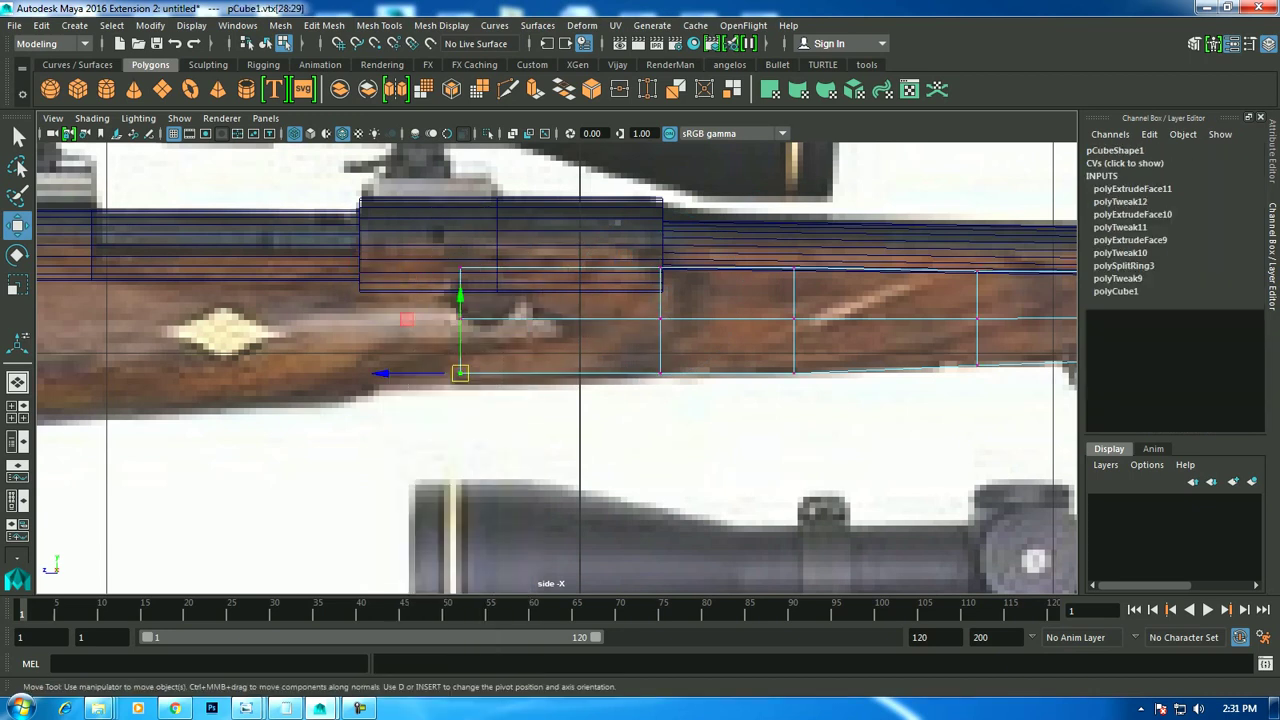
{"action": "key", "text": "w"}
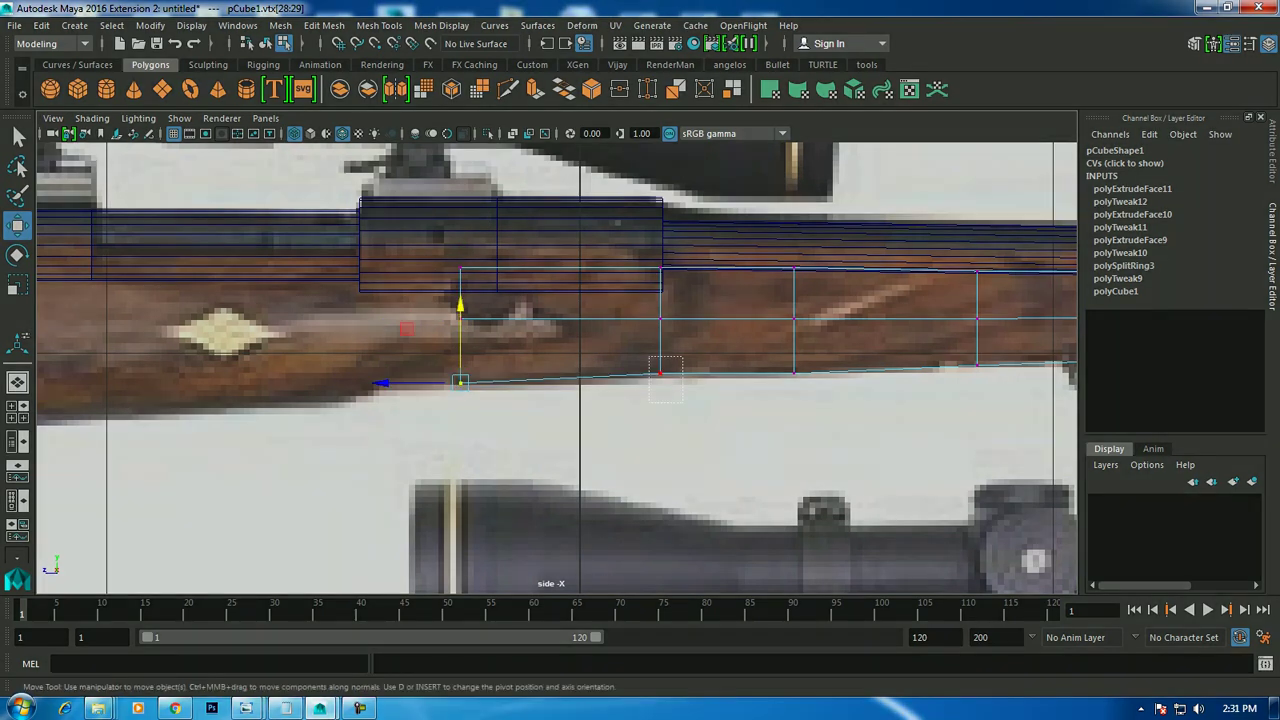
Orbit the stock in the perspective view to inspect it, then return to the multi-view layout.
{"action": "scroll", "coordinate": [557, 368], "scroll_direction": "down", "scroll_amount": 3}
{"action": "key", "text": "space"}
{"action": "key", "text": "space"}
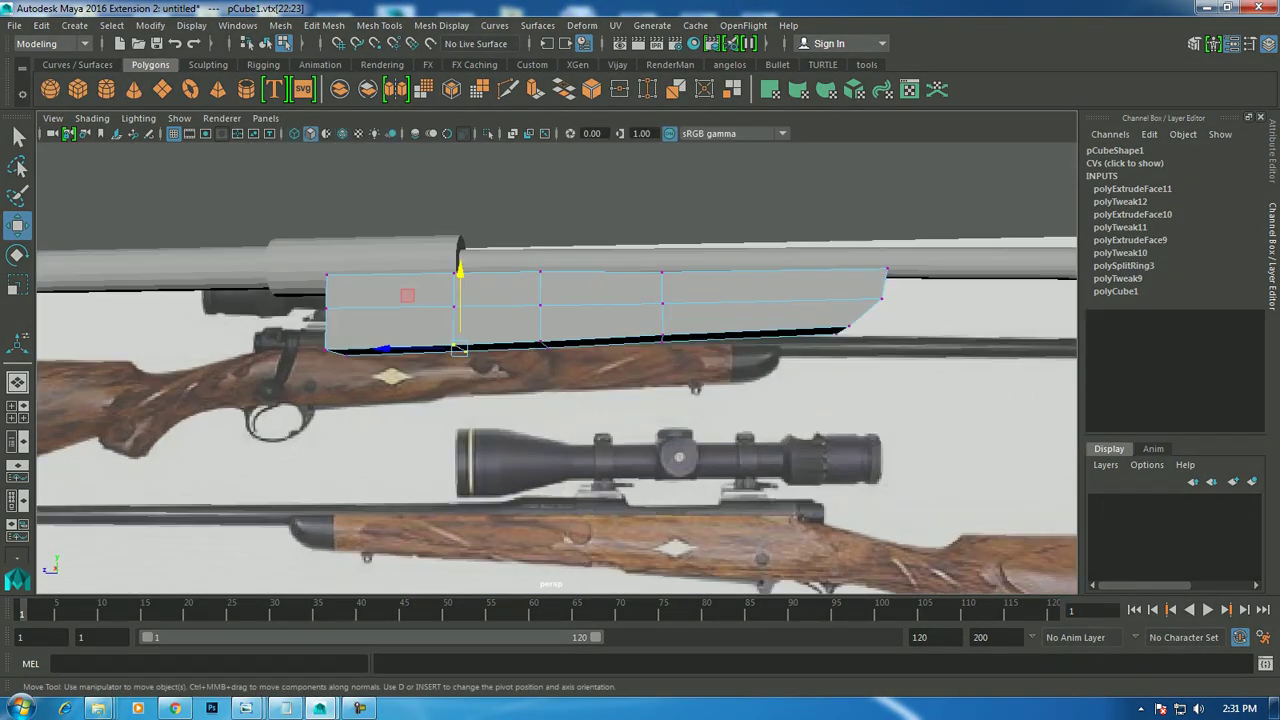
{"action": "left_click_drag", "start_coordinate": [557, 368], "coordinate": [640, 380], "text": "alt"}
{"action": "right_click_drag", "start_coordinate": [640, 380], "coordinate": [680, 380], "text": "alt"}
{"action": "left_click_drag", "start_coordinate": [680, 380], "coordinate": [600, 380], "text": "alt"}
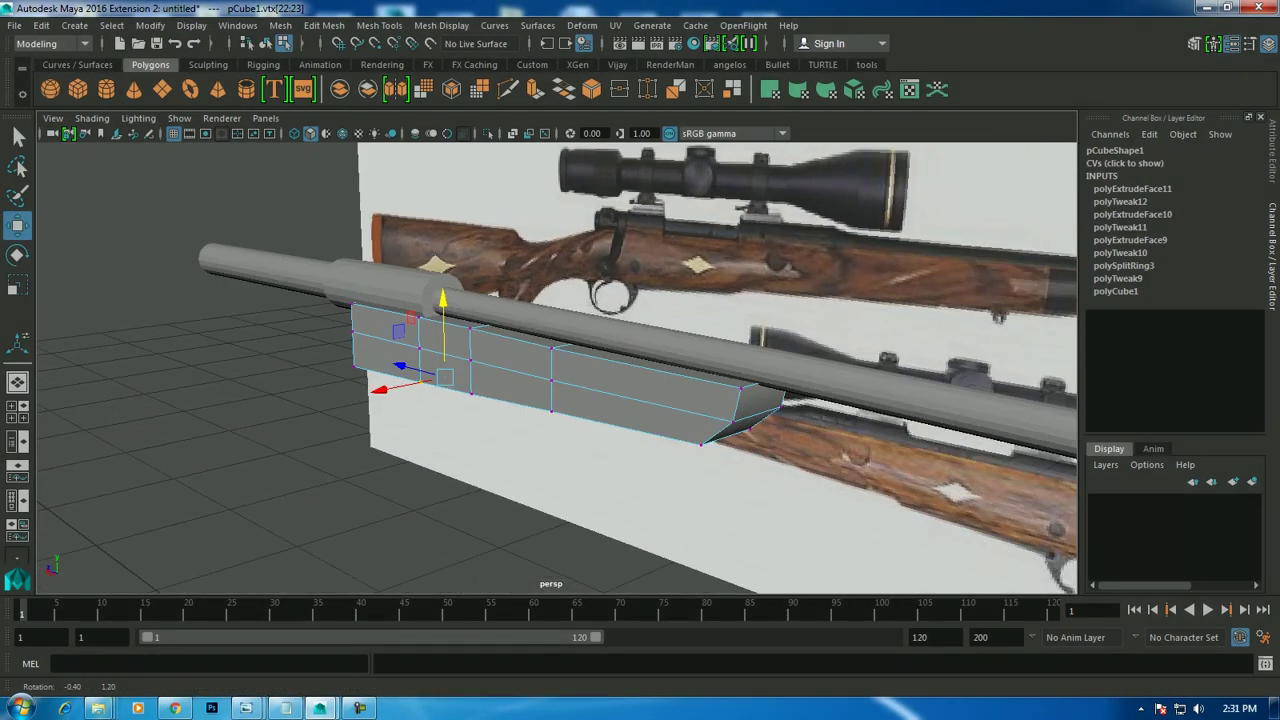
{"action": "key", "text": "space"}
{"action": "key", "text": "space"}
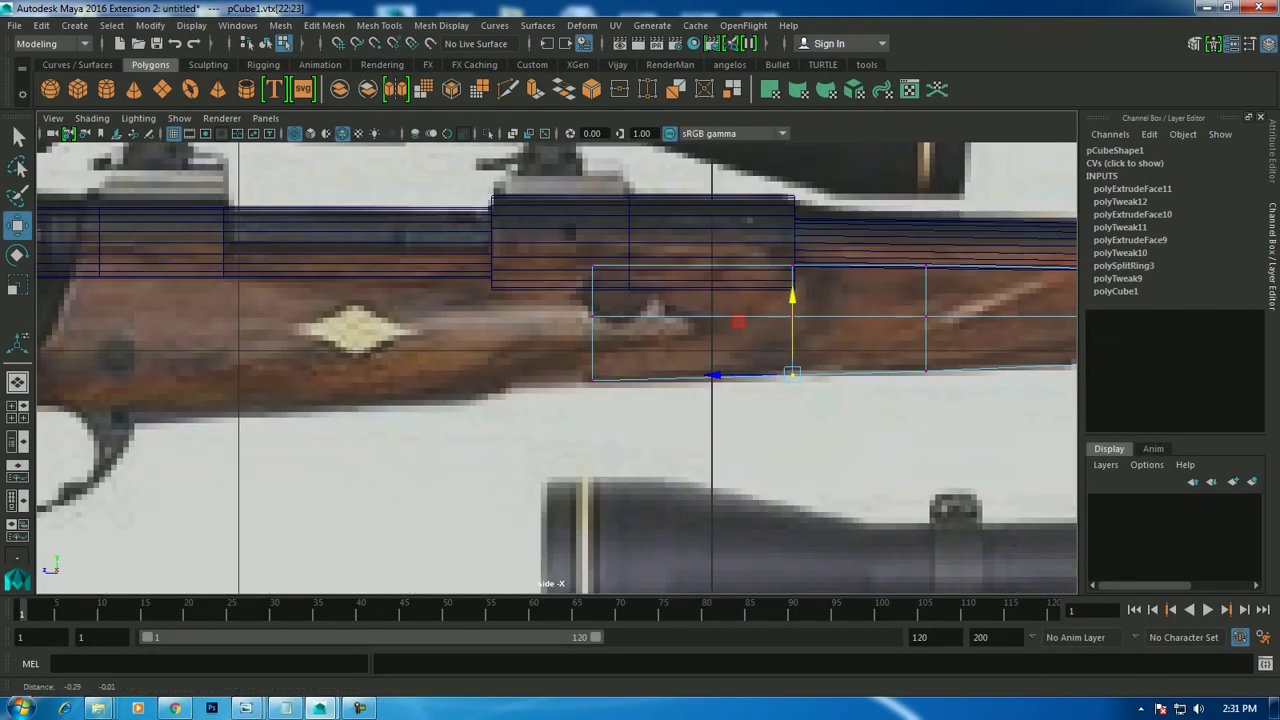
Extrude the end face rearward past the trigger and lower its bottom vertices to follow the stock.
{"action": "right_click", "coordinate": [620, 296]}
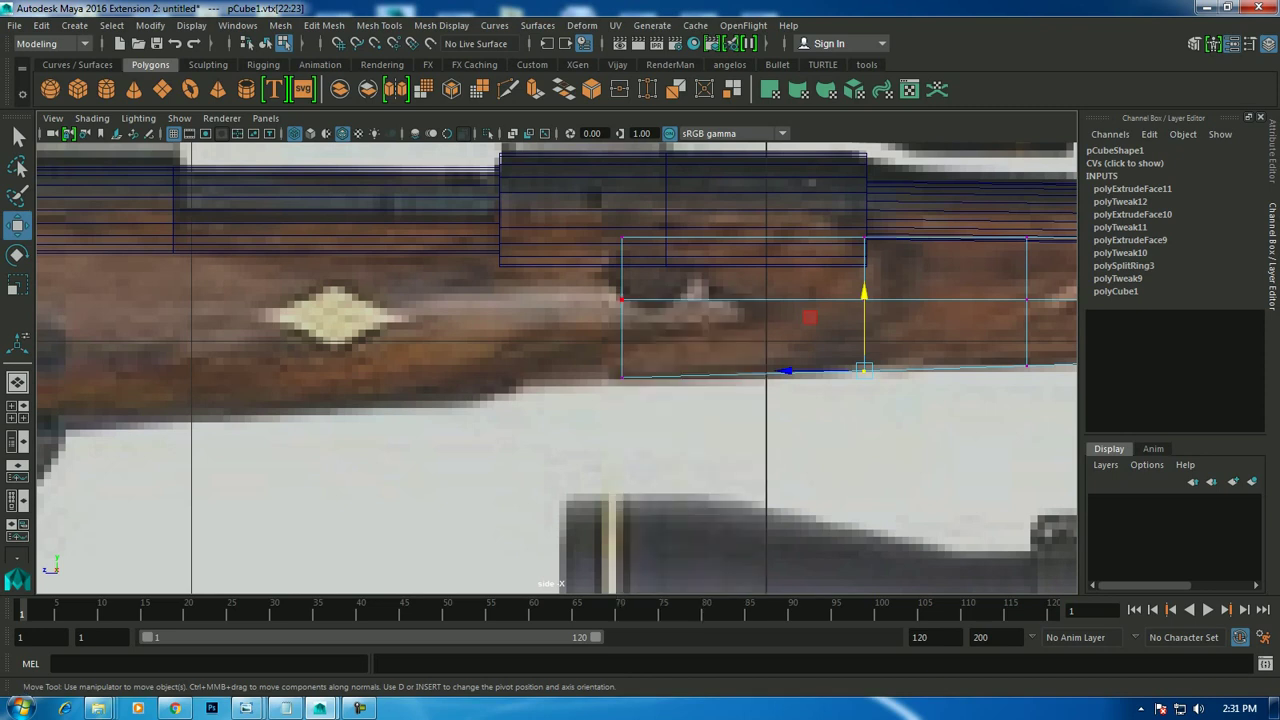
{"action": "right_click", "coordinate": [620, 296]}
{"action": "right_click_drag", "start_coordinate": [620, 296], "coordinate": [620, 212]}
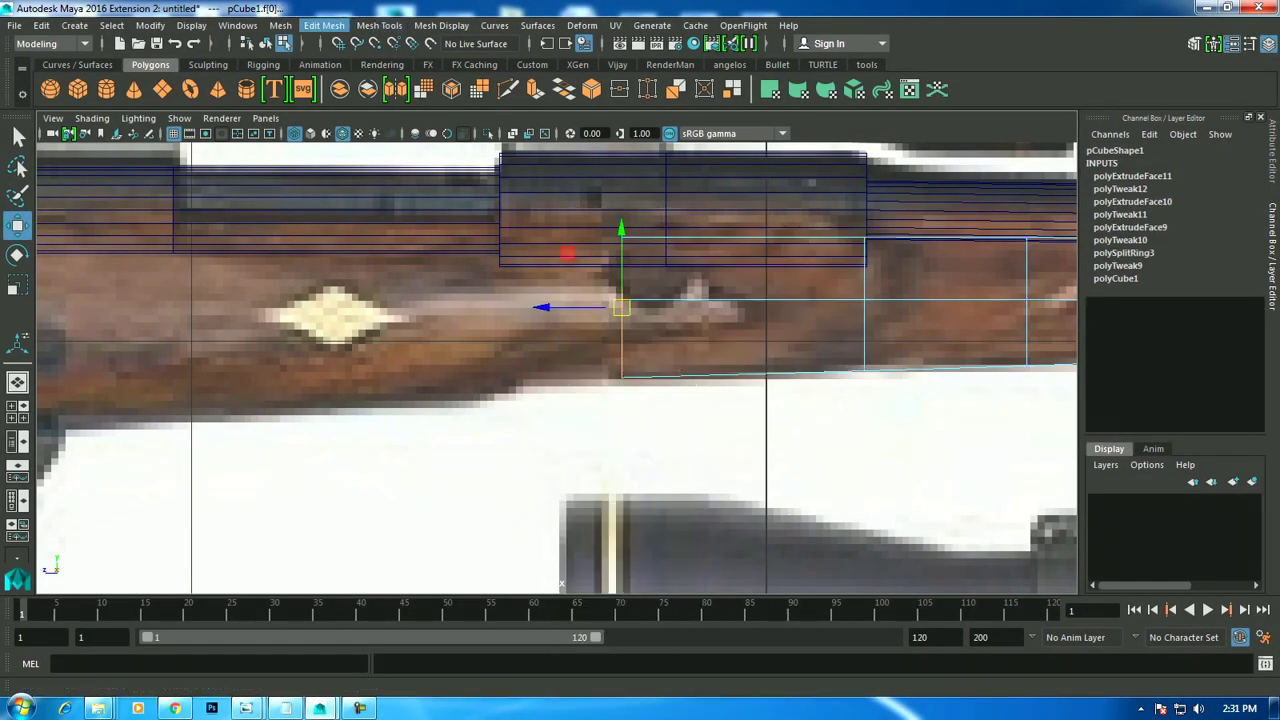
{"action": "left_click", "coordinate": [324, 25]}
{"action": "left_click", "coordinate": [343, 162]}
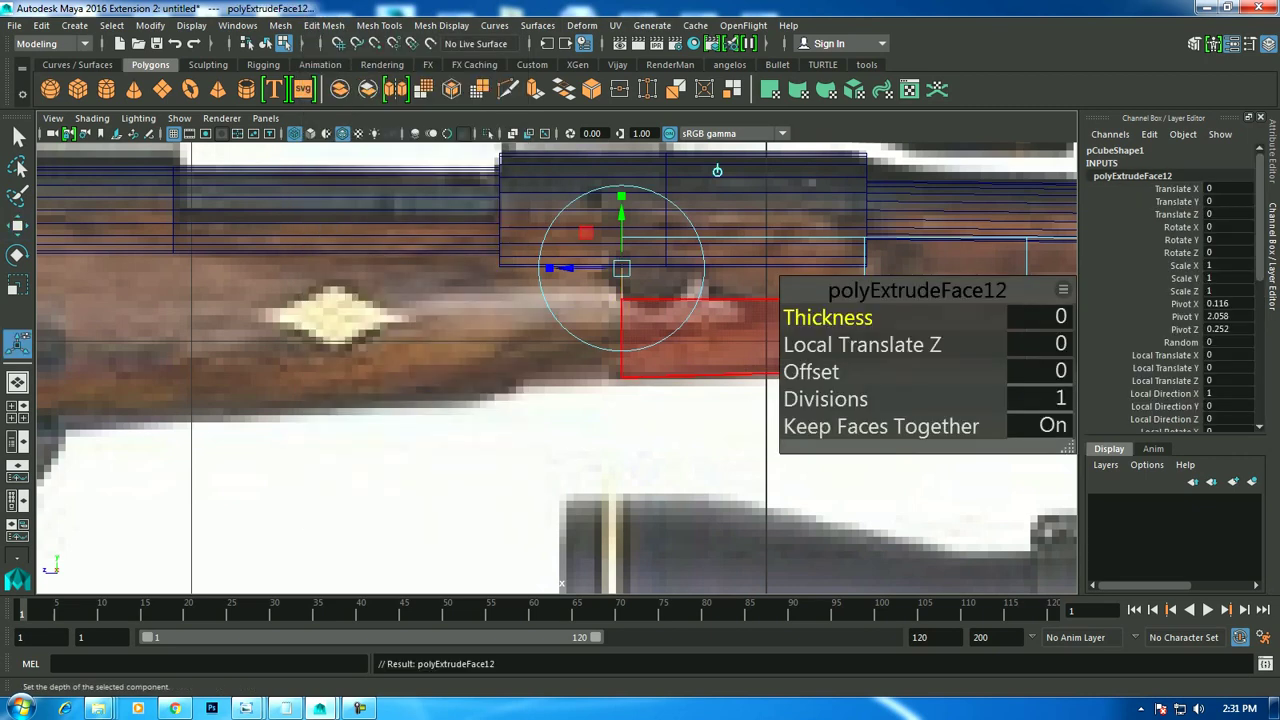
{"action": "left_click_drag", "start_coordinate": [545, 307], "coordinate": [420, 307]}
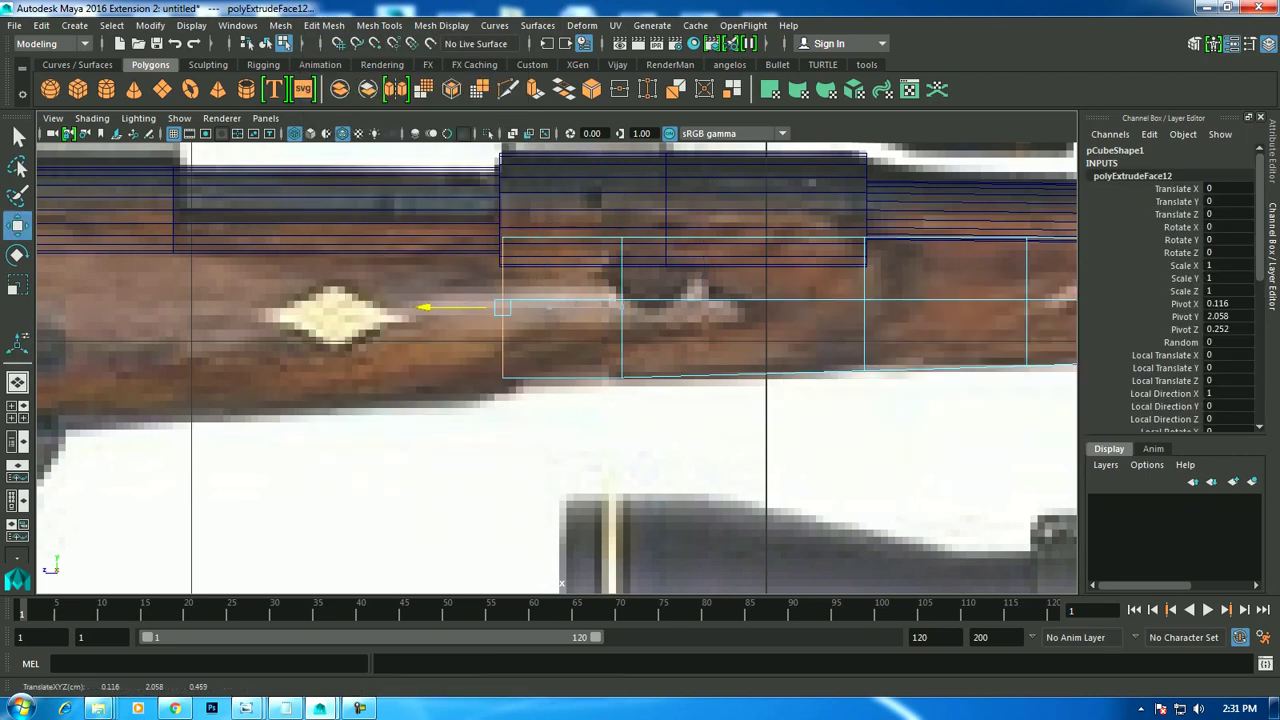
{"action": "right_click_drag", "start_coordinate": [515, 305], "coordinate": [430, 280]}
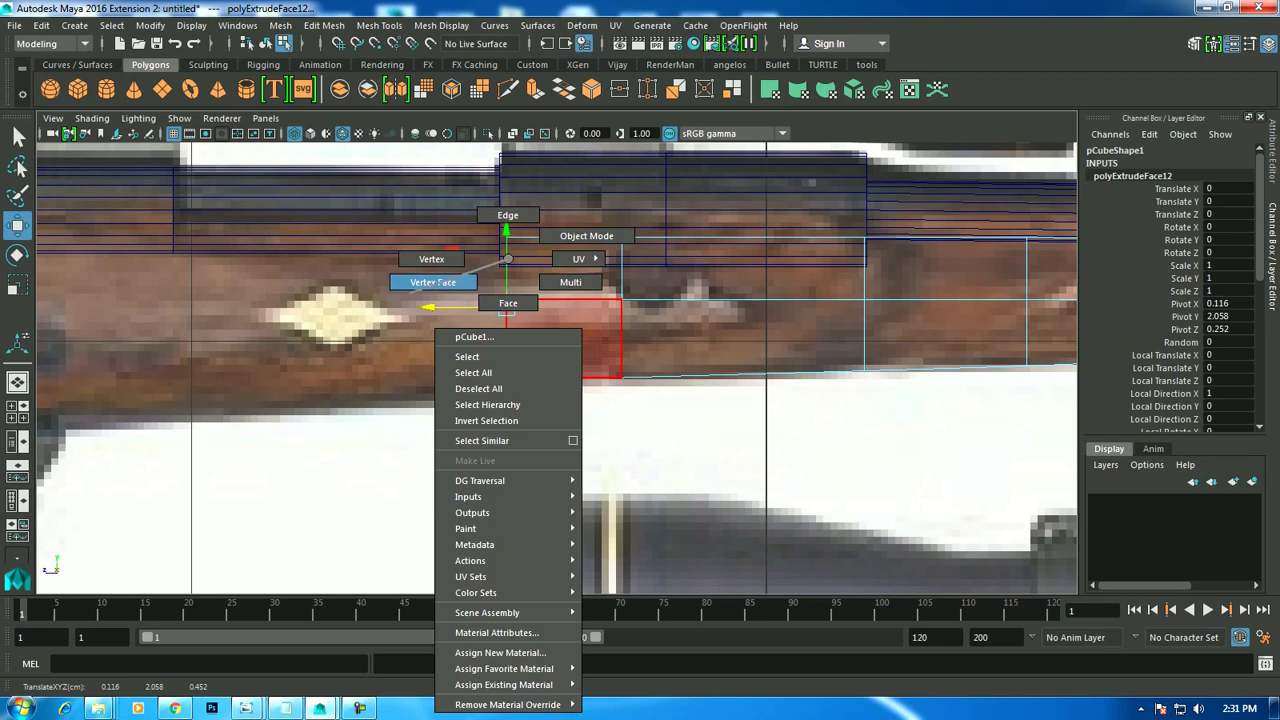
{"action": "left_click_drag", "start_coordinate": [460, 340], "coordinate": [545, 405]}
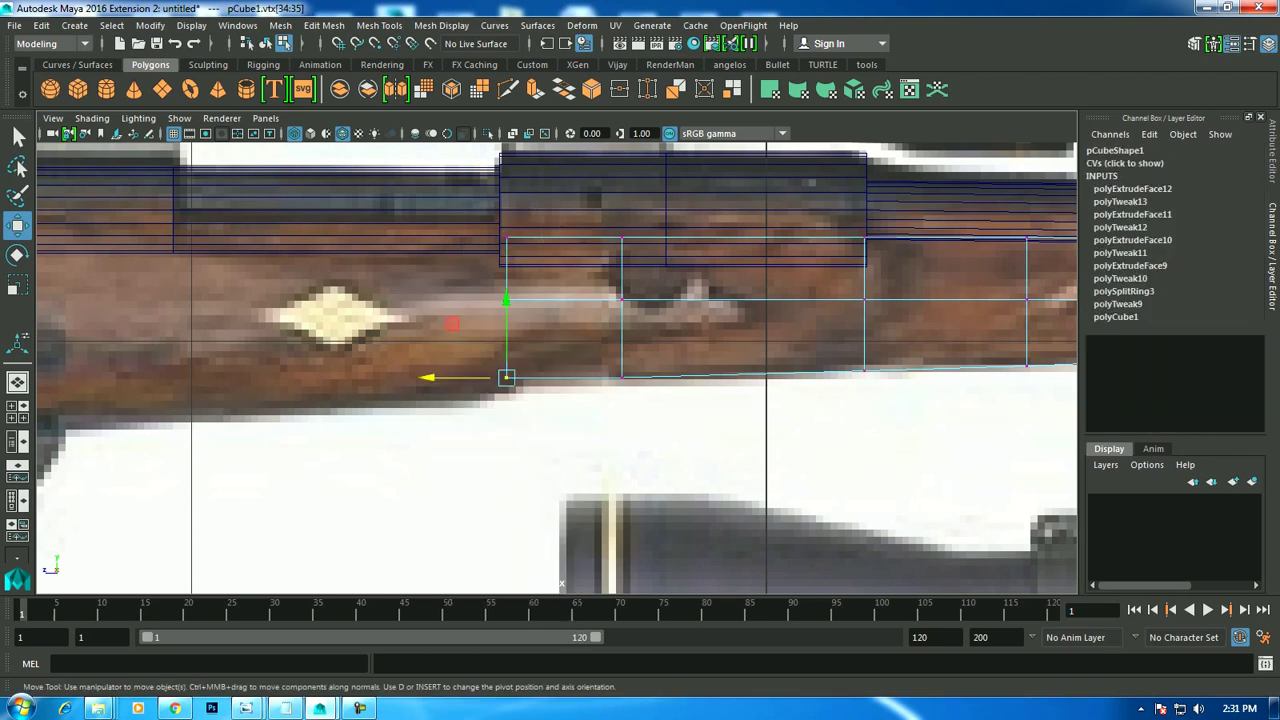
{"action": "left_click_drag", "start_coordinate": [507, 330], "coordinate": [507, 343]}
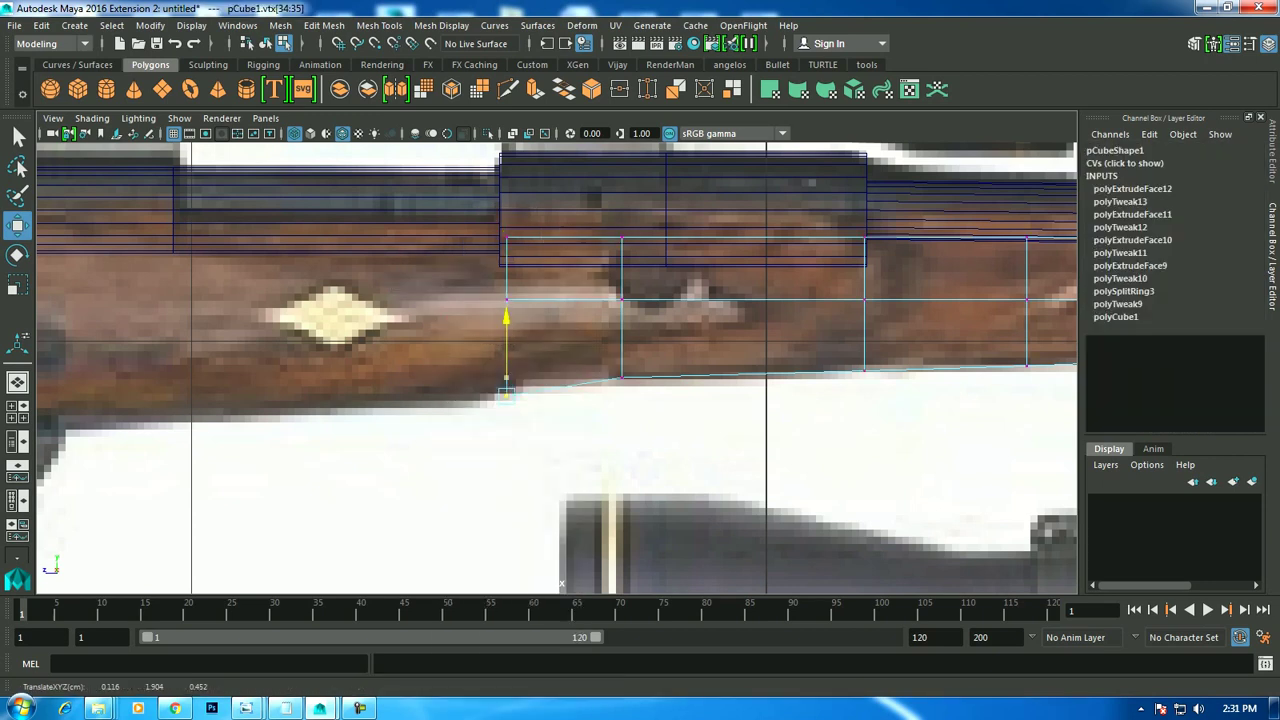
Extrude another section from the end face toward the pistol grip.
{"action": "key", "text": "a"}
{"action": "scroll", "coordinate": [560, 330], "scroll_direction": "up", "scroll_amount": 5}
{"action": "scroll", "coordinate": [560, 330], "scroll_direction": "up", "scroll_amount": 3}
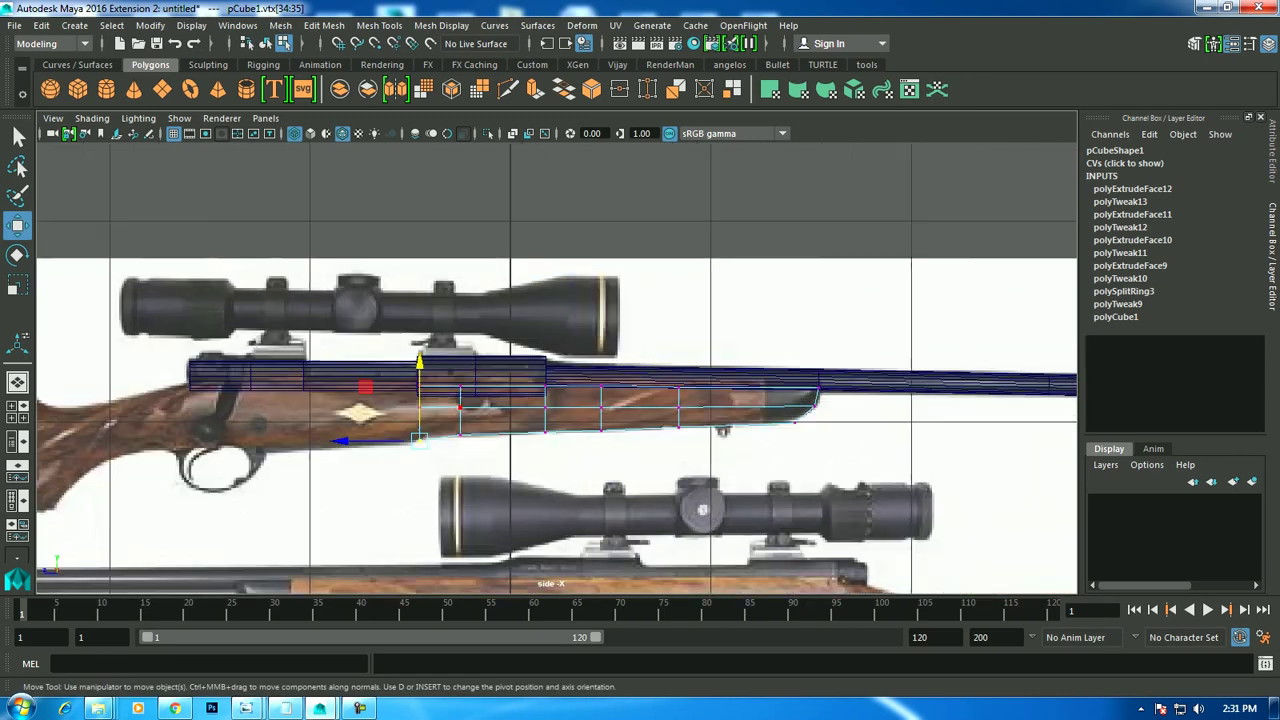
{"action": "scroll", "coordinate": [560, 330], "scroll_direction": "up", "scroll_amount": 3}
{"action": "scroll", "coordinate": [614, 258], "scroll_direction": "up", "scroll_amount": 2}
{"action": "scroll", "coordinate": [614, 258], "scroll_direction": "up", "scroll_amount": 2}
{"action": "scroll", "coordinate": [614, 258], "scroll_direction": "up", "scroll_amount": 1}
{"action": "right_click", "coordinate": [523, 259]}
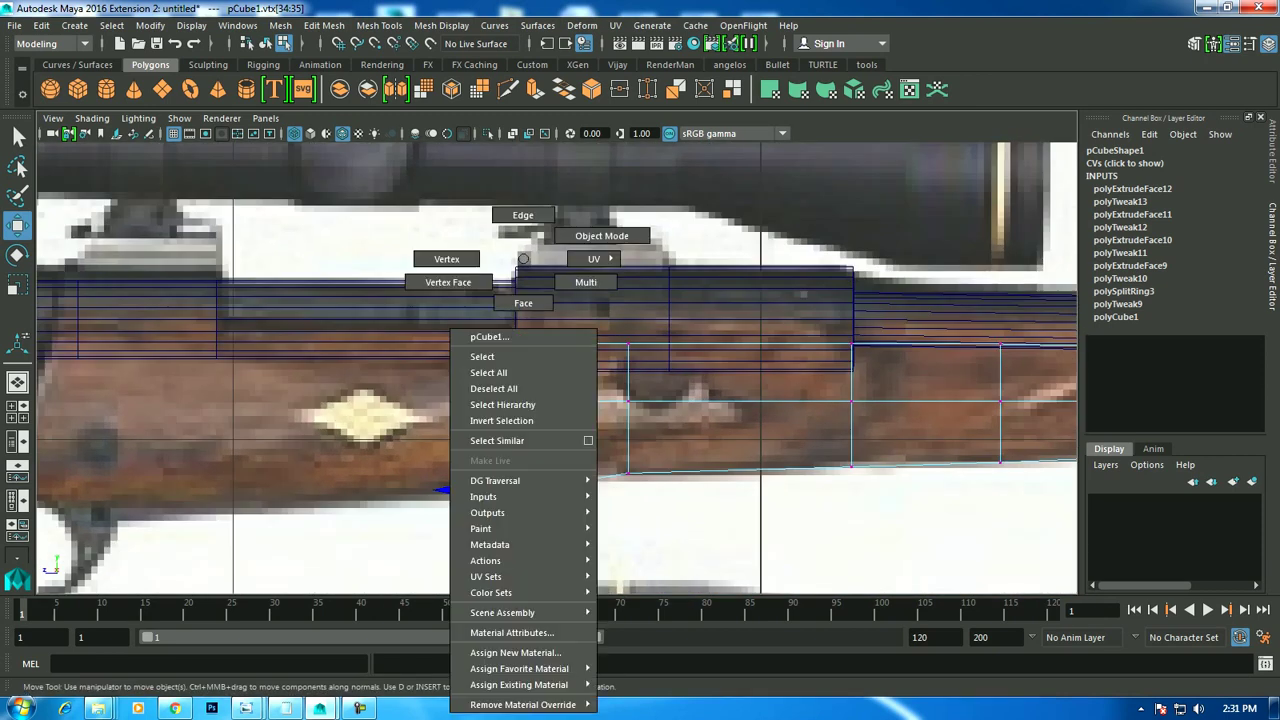
{"action": "left_click", "coordinate": [523, 303]}
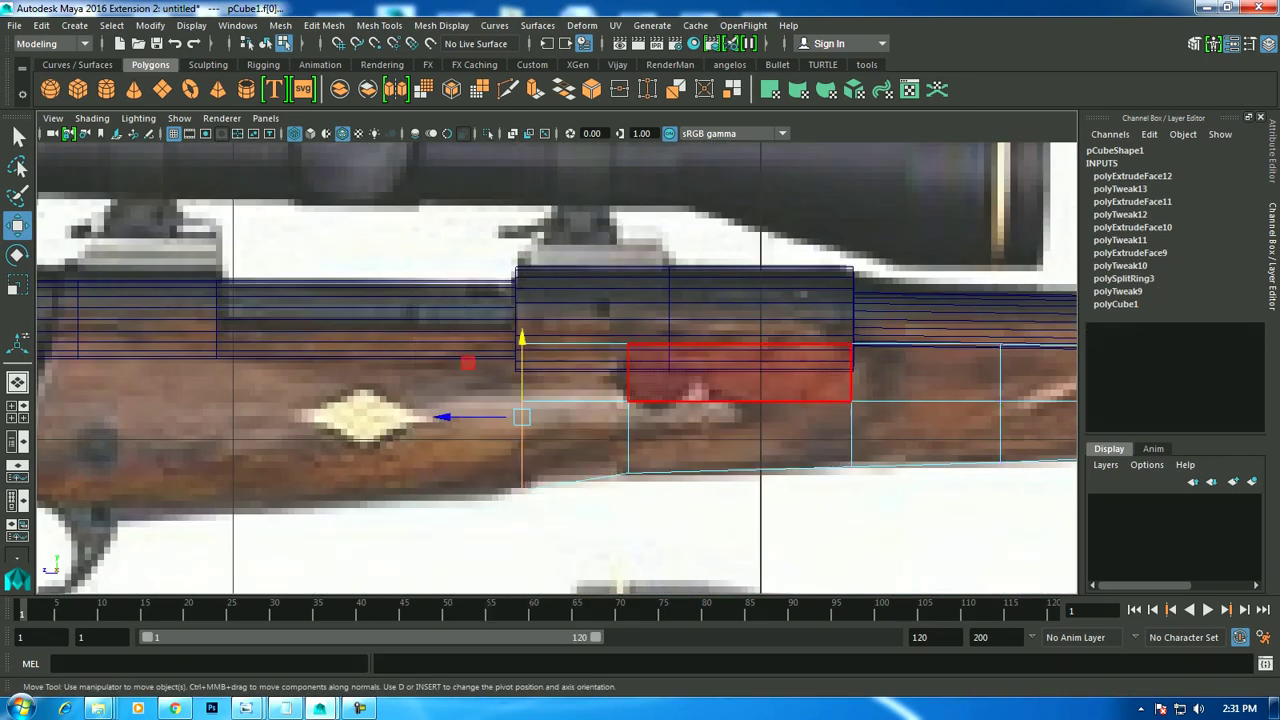
{"action": "left_click", "coordinate": [379, 25]}
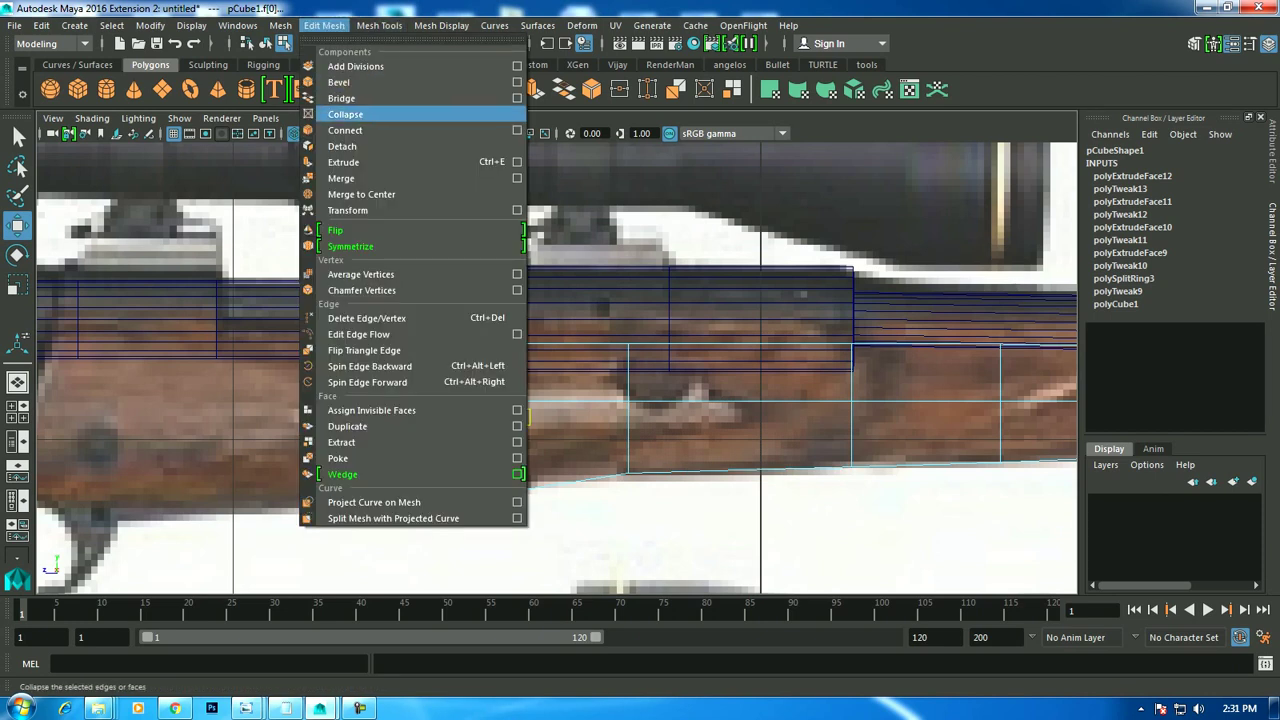
{"action": "left_click", "coordinate": [345, 162]}
{"action": "key", "text": "w"}
{"action": "left_click_drag", "start_coordinate": [445, 417], "coordinate": [224, 417]}
Lower the new section's bottom rear vertices to follow the grip.
{"action": "middle_click_drag", "start_coordinate": [350, 314], "coordinate": [456, 260], "text": "alt"}
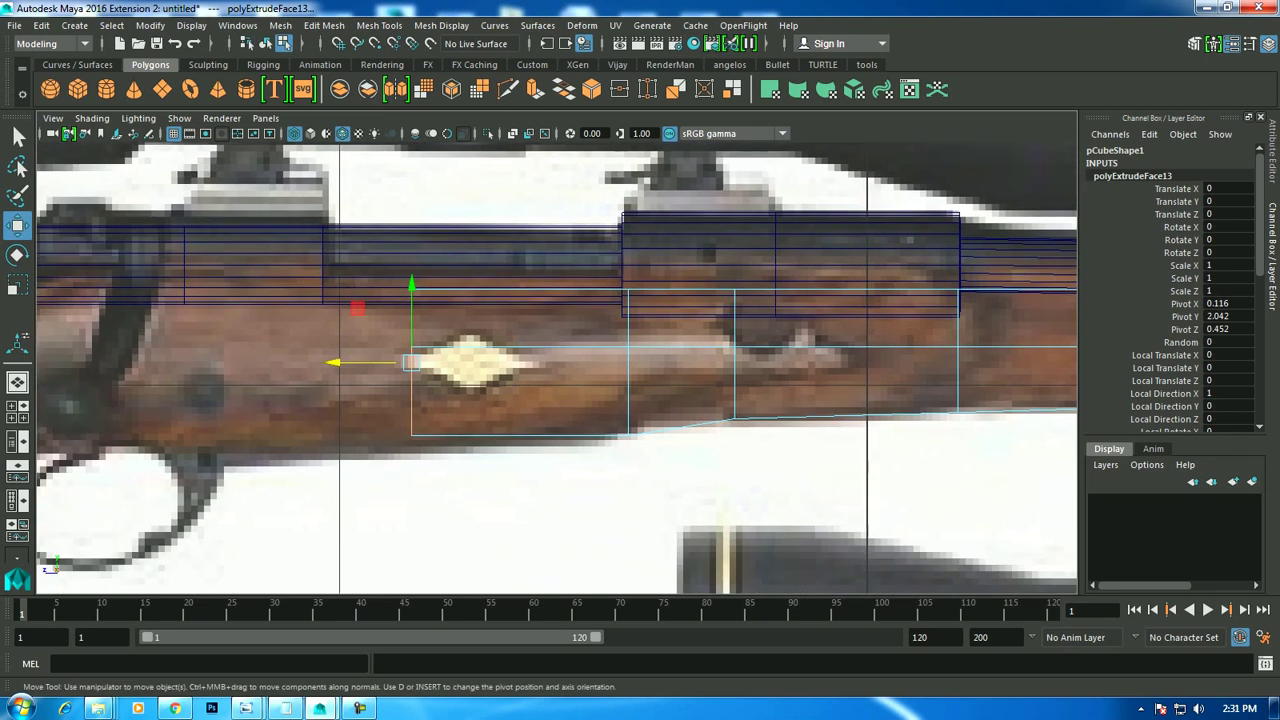
{"action": "right_click", "coordinate": [456, 259]}
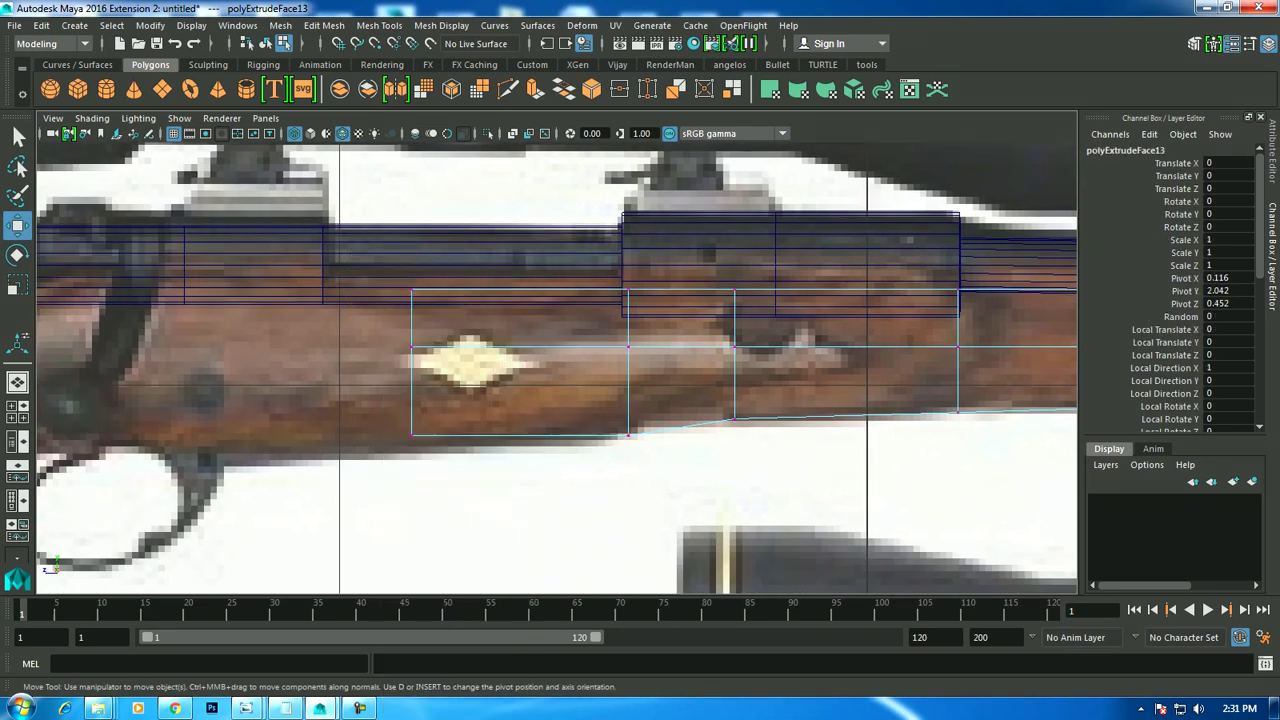
{"action": "left_click_drag", "start_coordinate": [385, 420], "coordinate": [435, 455]}
{"action": "left_click_drag", "start_coordinate": [411, 380], "coordinate": [411, 372]}
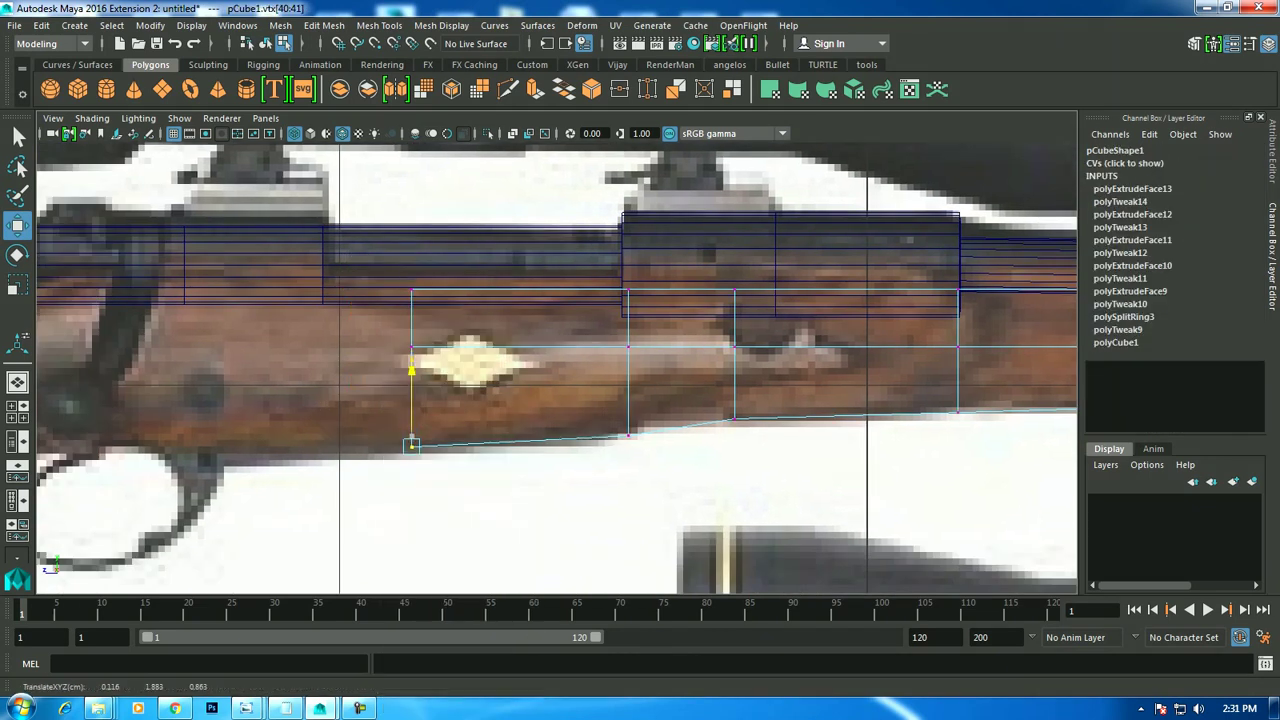
{"action": "scroll", "coordinate": [585, 268], "scroll_direction": "down", "scroll_amount": 3}
{"action": "scroll", "coordinate": [585, 268], "scroll_direction": "down", "scroll_amount": 3}
{"action": "scroll", "coordinate": [585, 268], "scroll_direction": "up", "scroll_amount": 4}
{"action": "scroll", "coordinate": [585, 268], "scroll_direction": "up", "scroll_amount": 3}
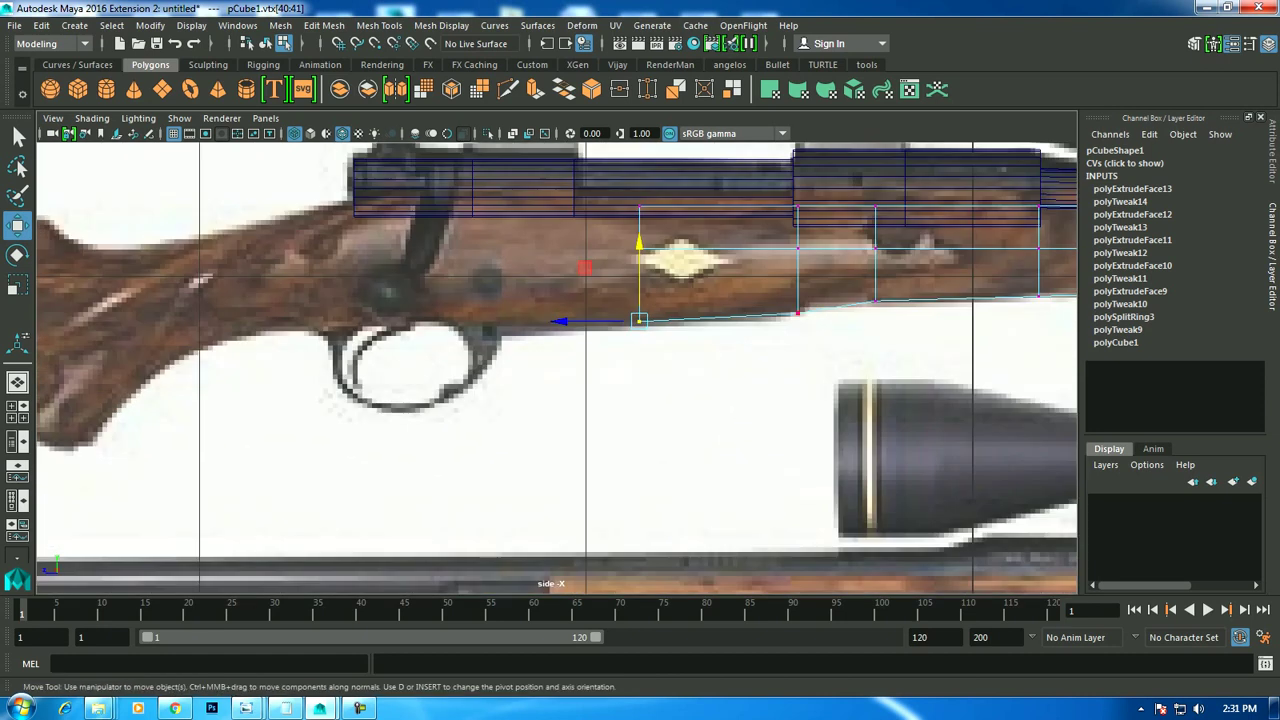
Extrude the end face back again and move its lower corner to the stock's underside.
{"action": "right_click", "coordinate": [643, 245]}
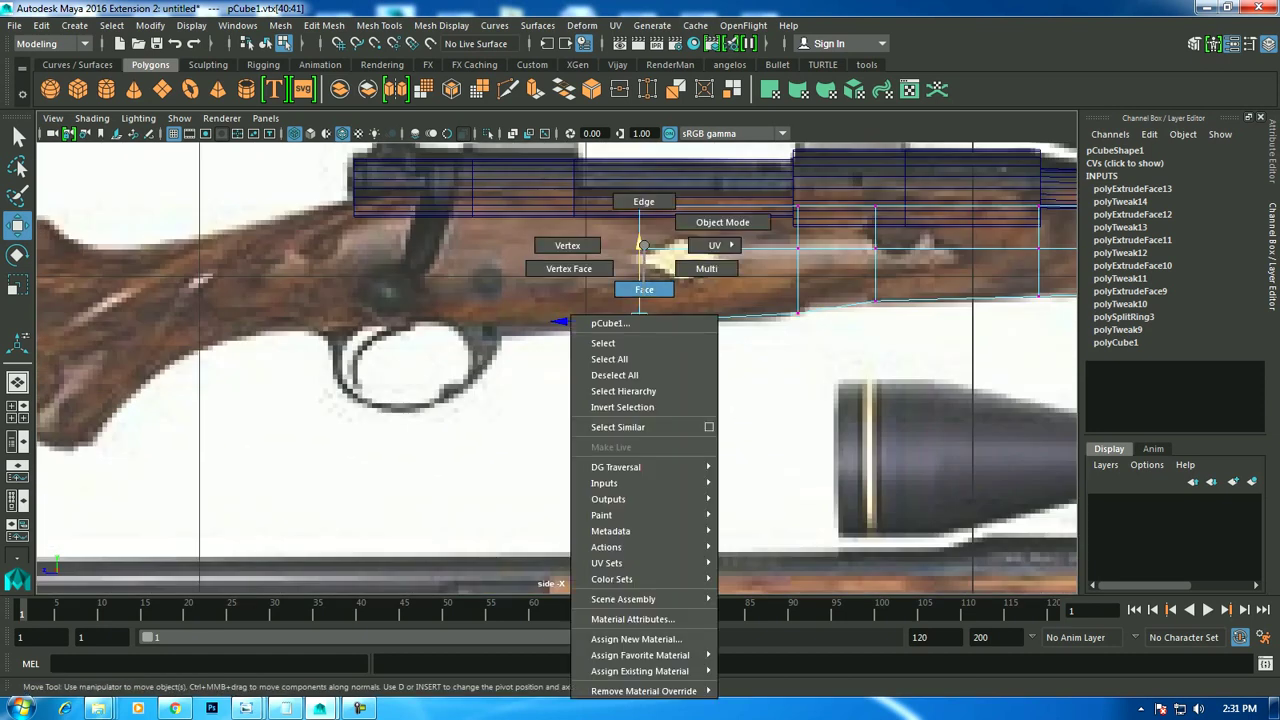
{"action": "left_click", "coordinate": [645, 262]}
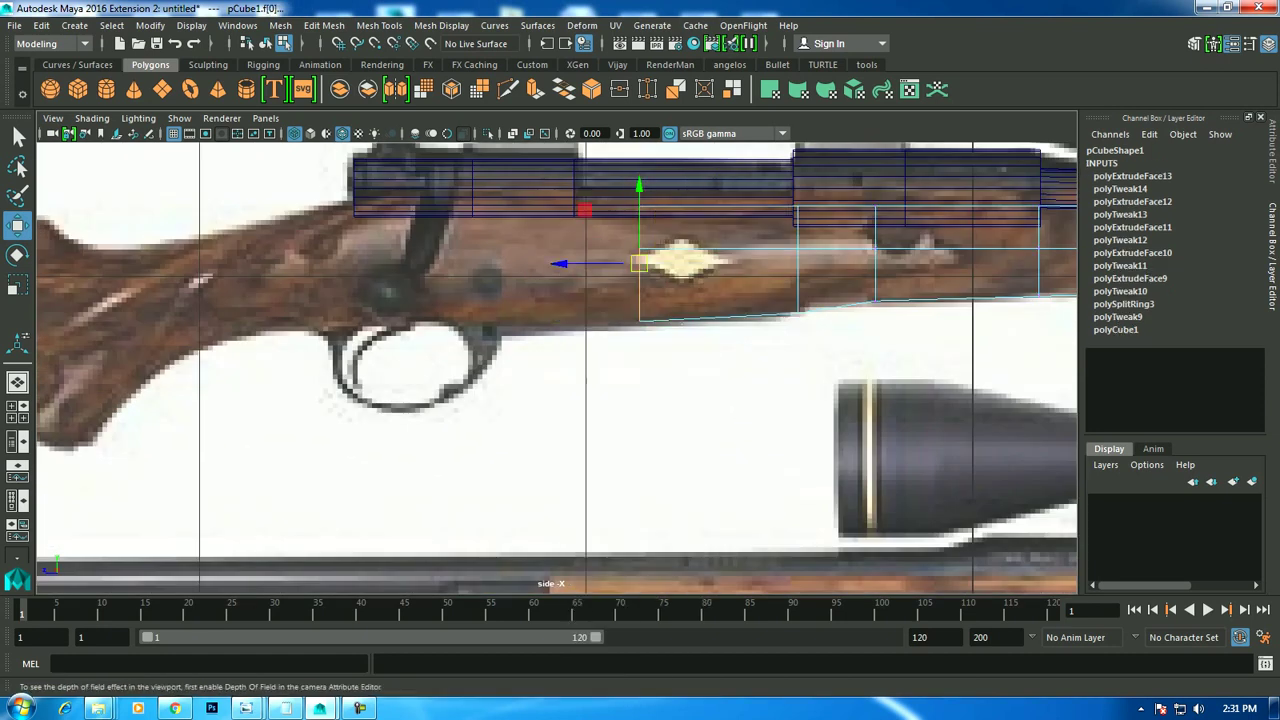
{"action": "key", "text": "ctrl+e"}
{"action": "left_click_drag", "start_coordinate": [639, 263], "coordinate": [491, 263]}
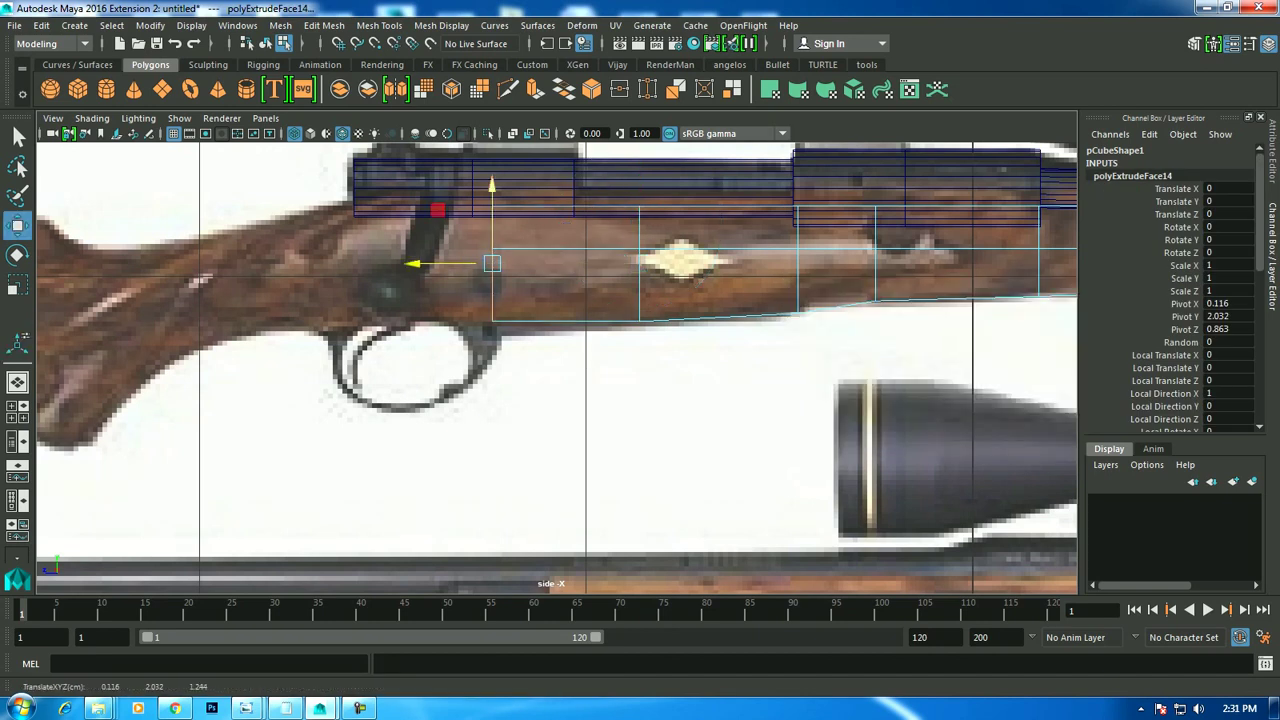
{"action": "right_click", "coordinate": [498, 250]}
{"action": "right_click", "coordinate": [498, 247]}
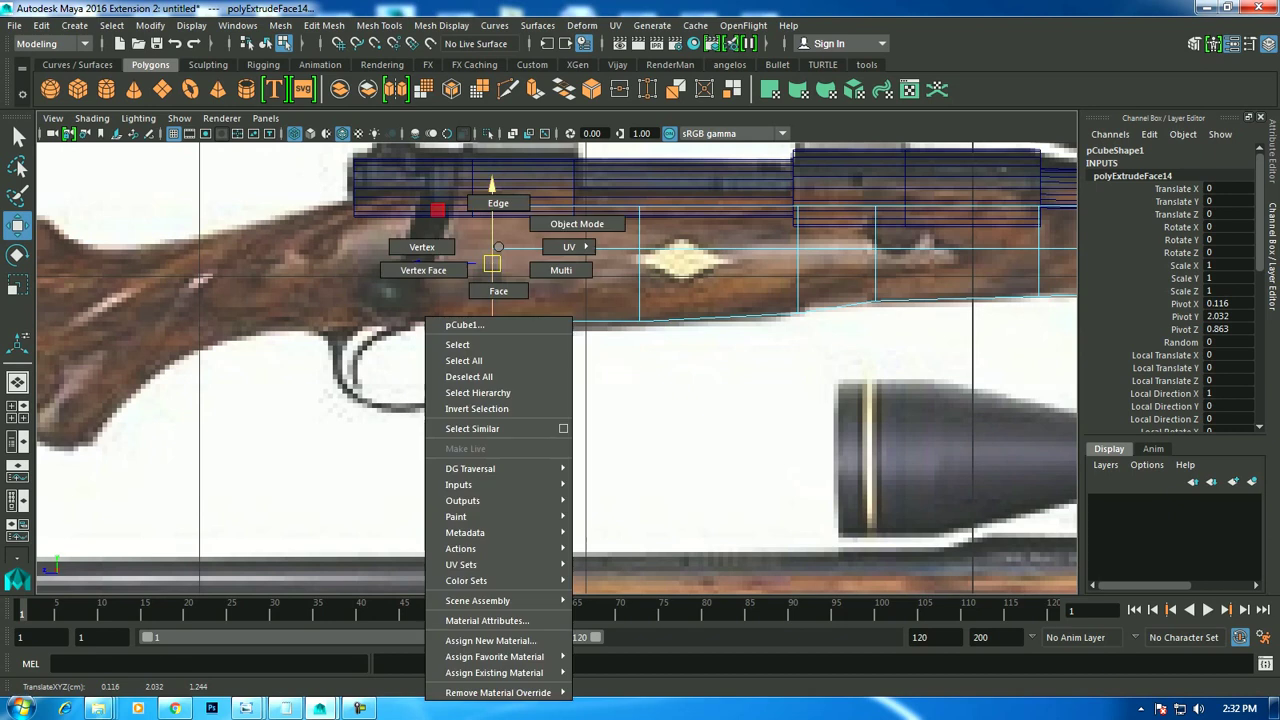
{"action": "right_click_drag", "start_coordinate": [498, 247], "coordinate": [422, 247]}
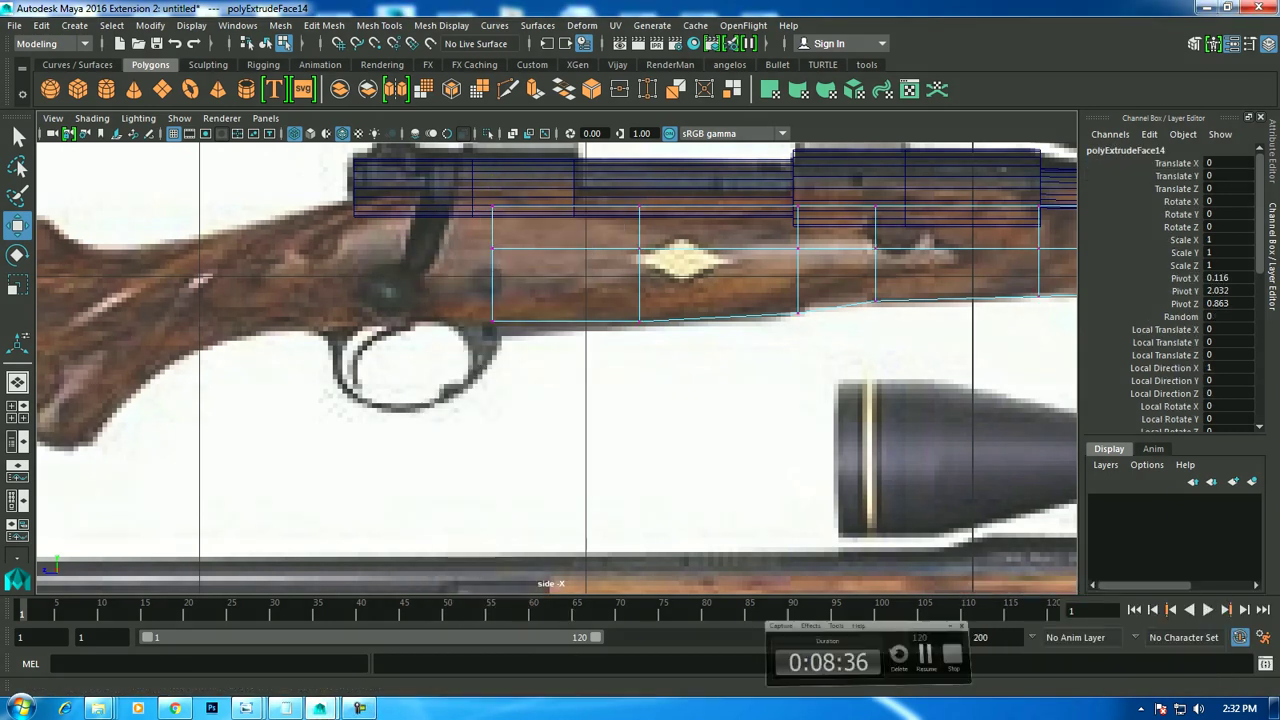
{"action": "left_click", "coordinate": [492, 321]}
{"action": "left_click_drag", "start_coordinate": [492, 245], "coordinate": [492, 246]}
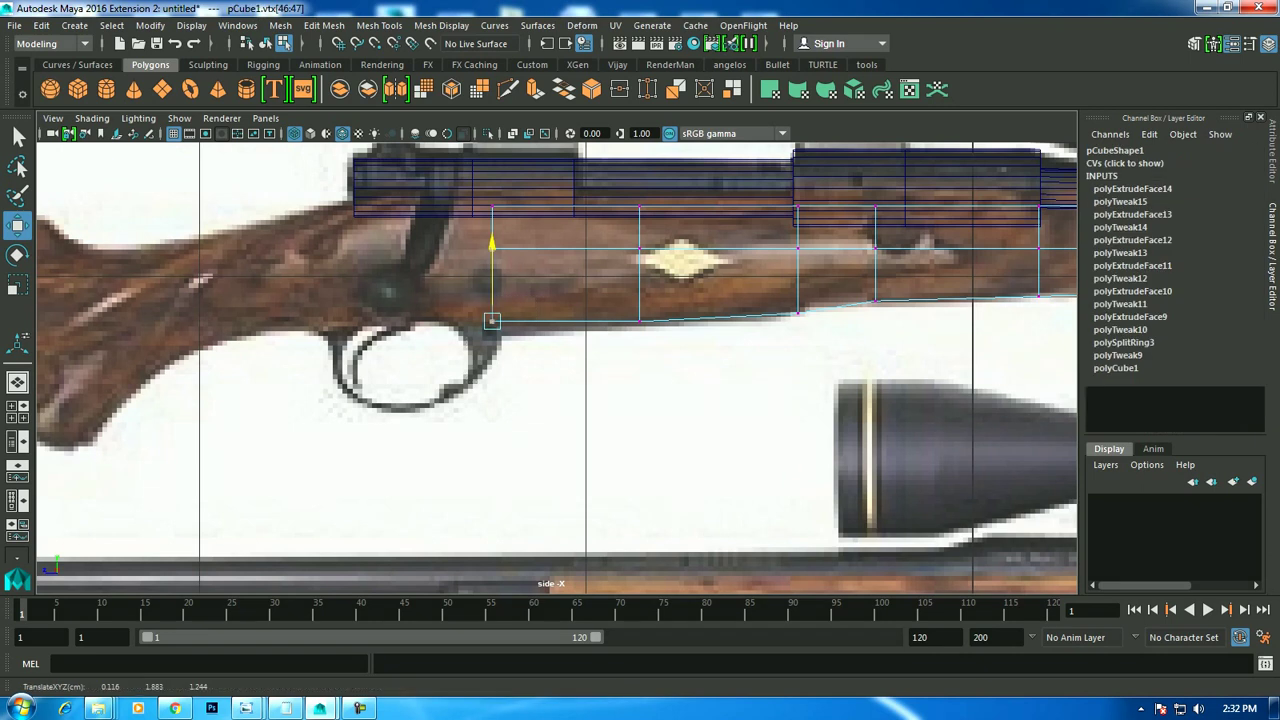
Extrude a section behind the bolt and raise its top corner to the stock's upper edge.
{"action": "right_click_drag", "start_coordinate": [486, 270], "coordinate": [486, 285]}
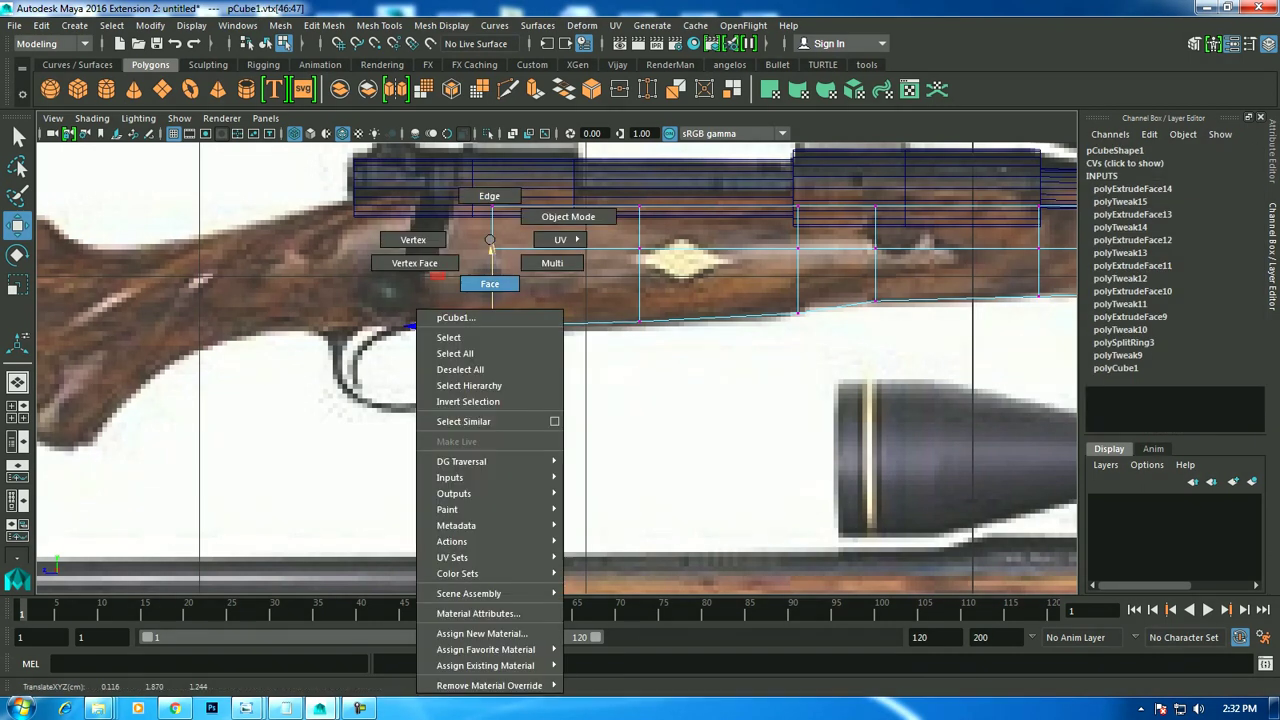
{"action": "left_click", "coordinate": [510, 212]}
{"action": "middle_click_drag", "start_coordinate": [510, 212], "coordinate": [437, 212]}
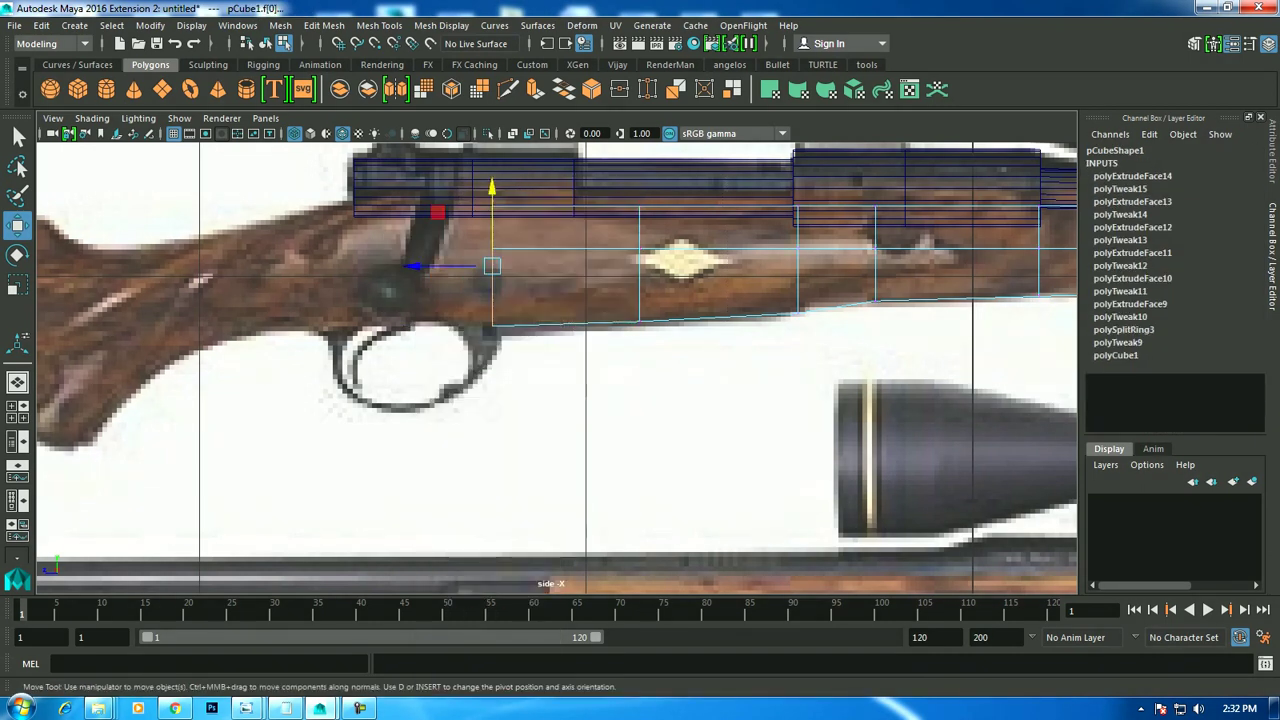
{"action": "key", "text": "ctrl+e"}
{"action": "left_click_drag", "start_coordinate": [450, 266], "coordinate": [352, 266]}
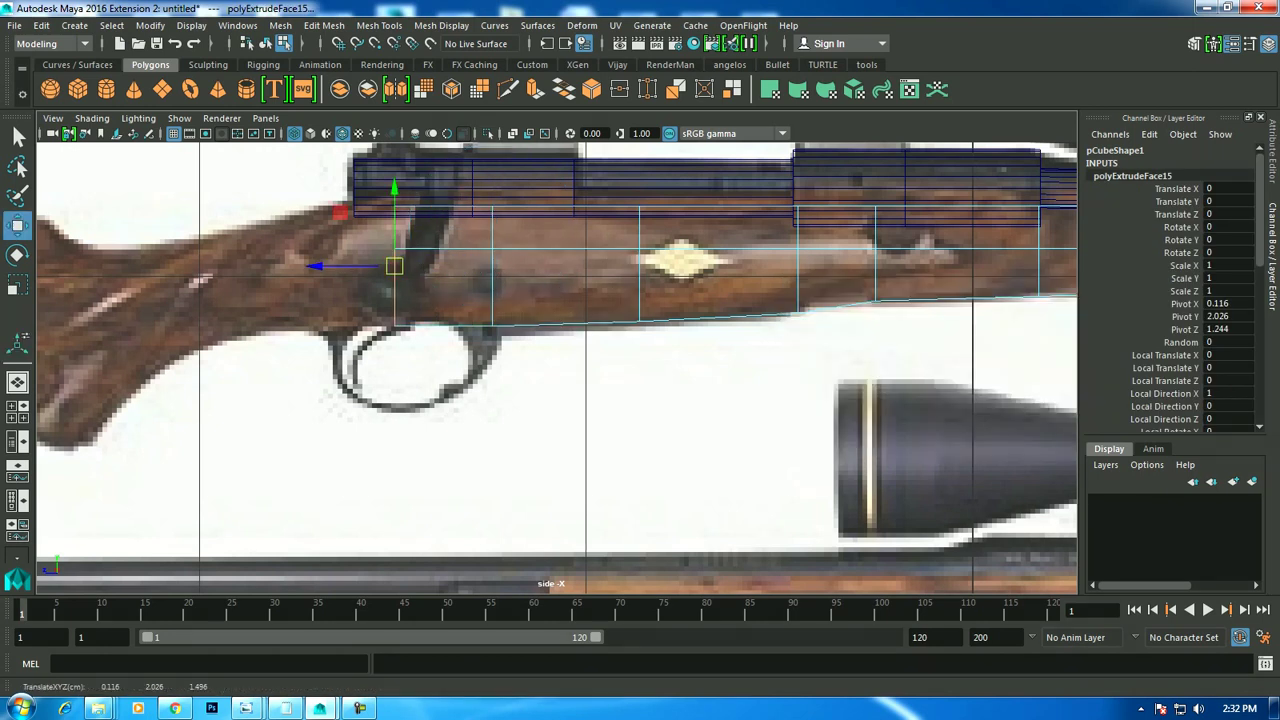
{"action": "right_click_drag", "start_coordinate": [391, 246], "coordinate": [305, 246]}
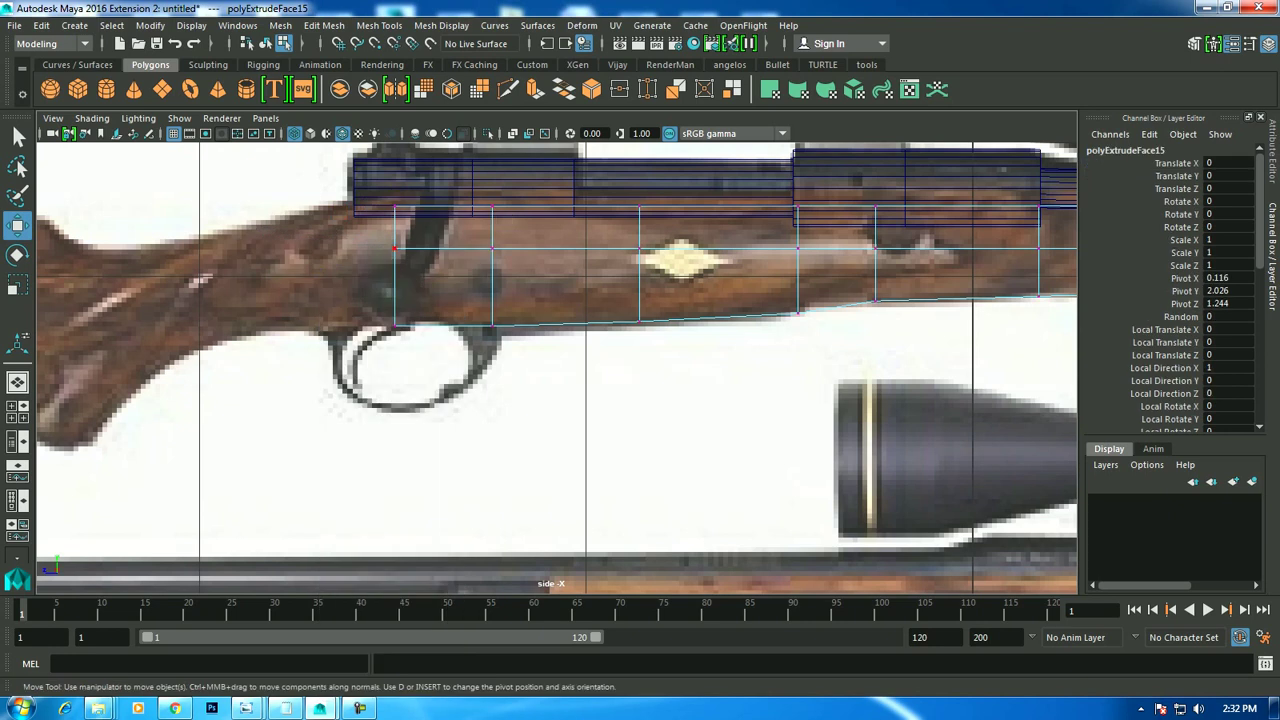
{"action": "left_click_drag", "start_coordinate": [350, 189], "coordinate": [403, 218]}
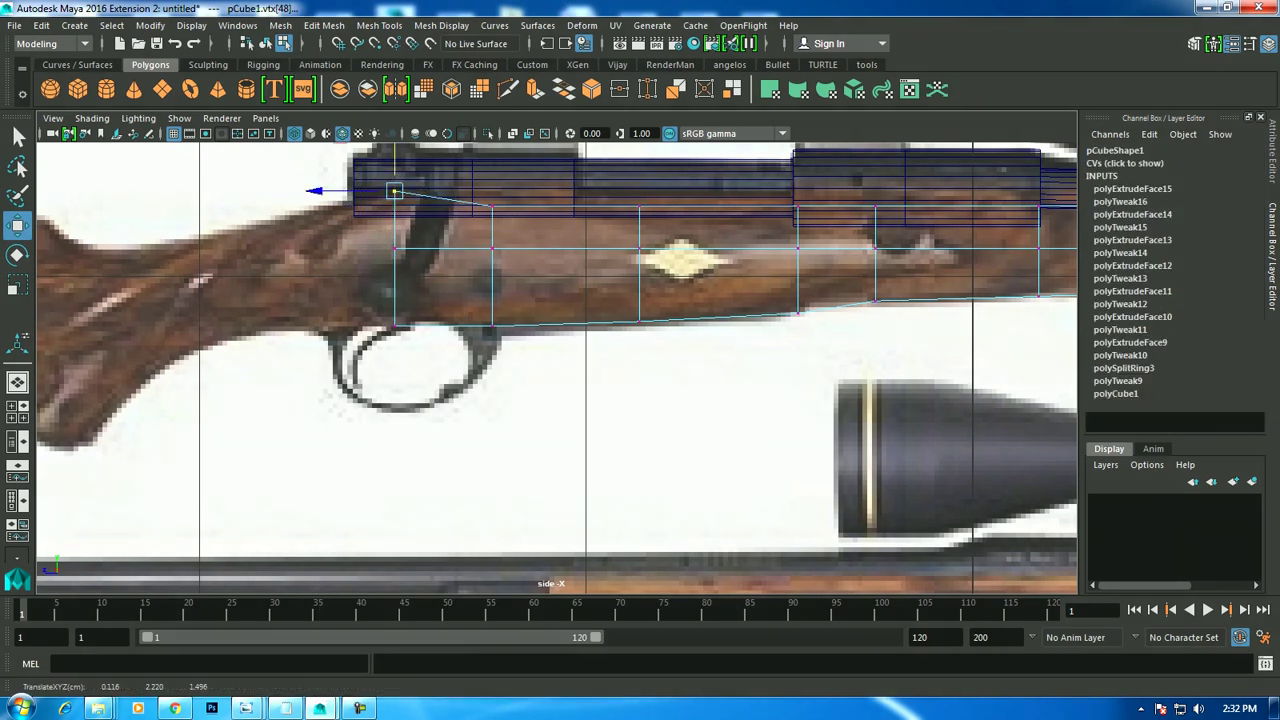
{"action": "left_click", "coordinate": [492, 207]}
{"action": "left_click_drag", "start_coordinate": [492, 207], "coordinate": [492, 194]}
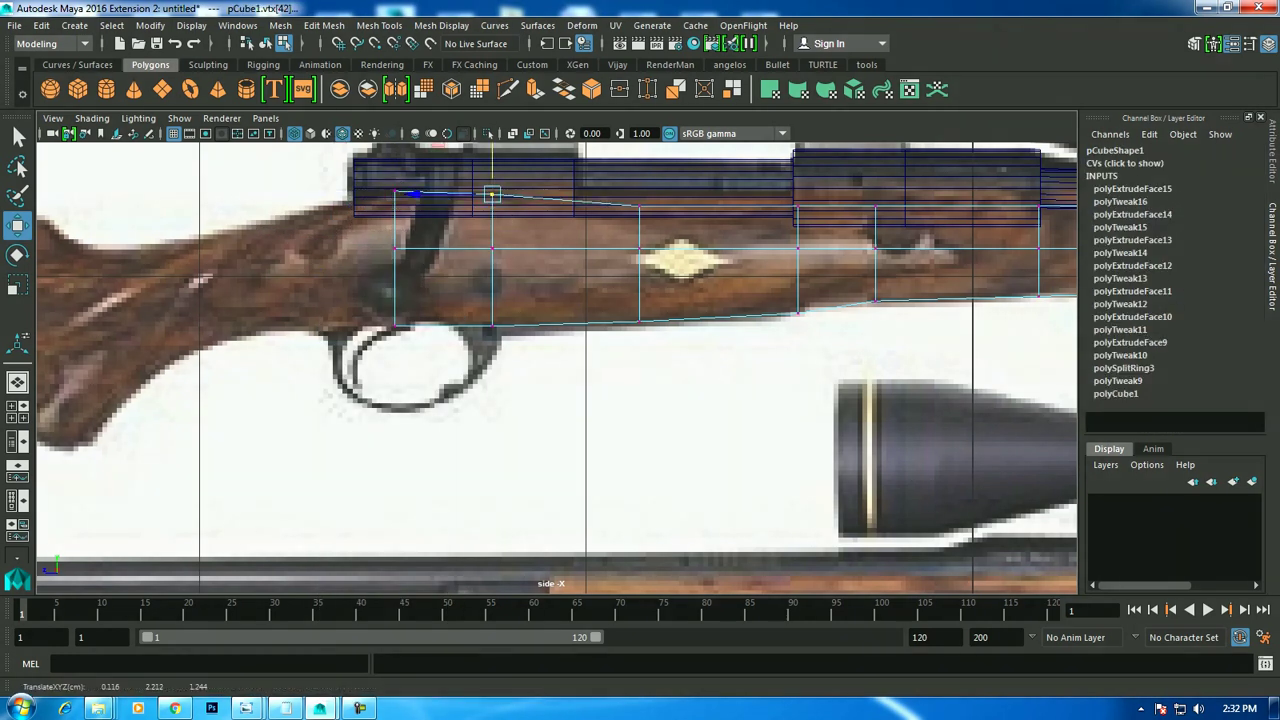
{"action": "scroll", "coordinate": [492, 194], "scroll_direction": "up", "scroll_amount": 2}
{"action": "right_click_drag", "start_coordinate": [362, 216], "coordinate": [427, 280]}
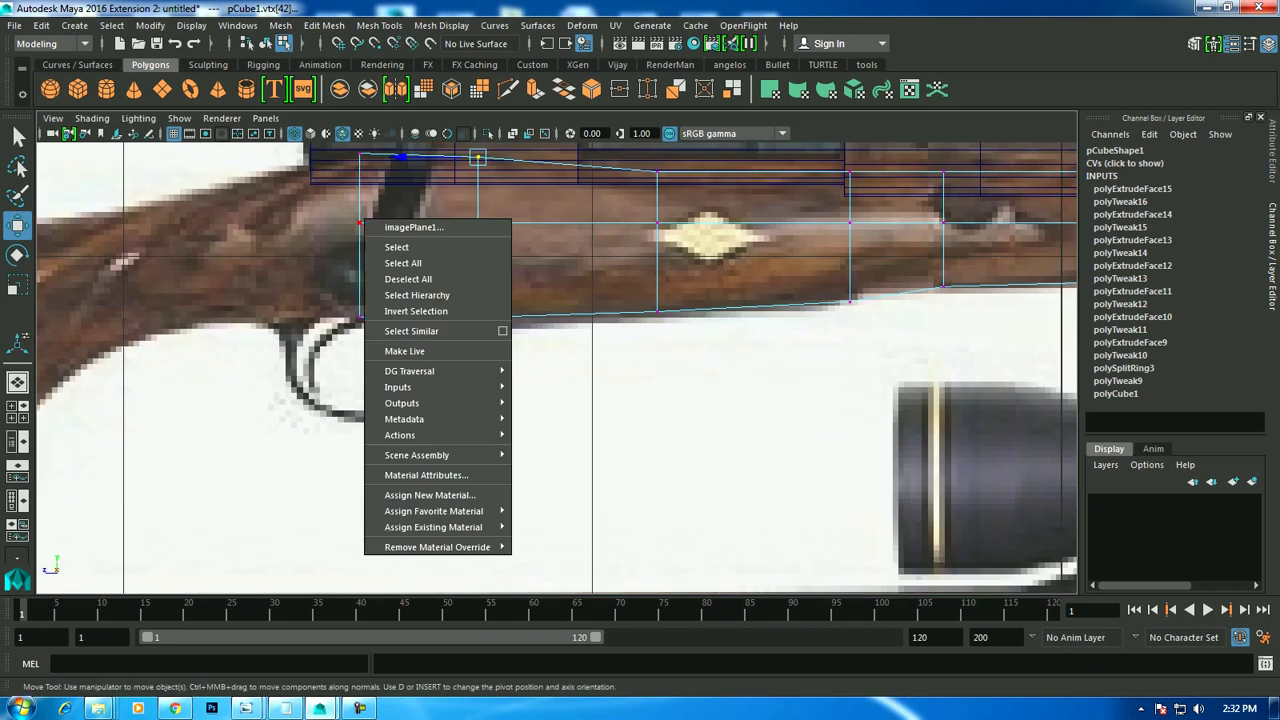
Extrude the rear face once more toward the grip, adjust its corner vertices, and reselect the end face.
{"action": "right_click_drag", "start_coordinate": [360, 245], "coordinate": [360, 266]}
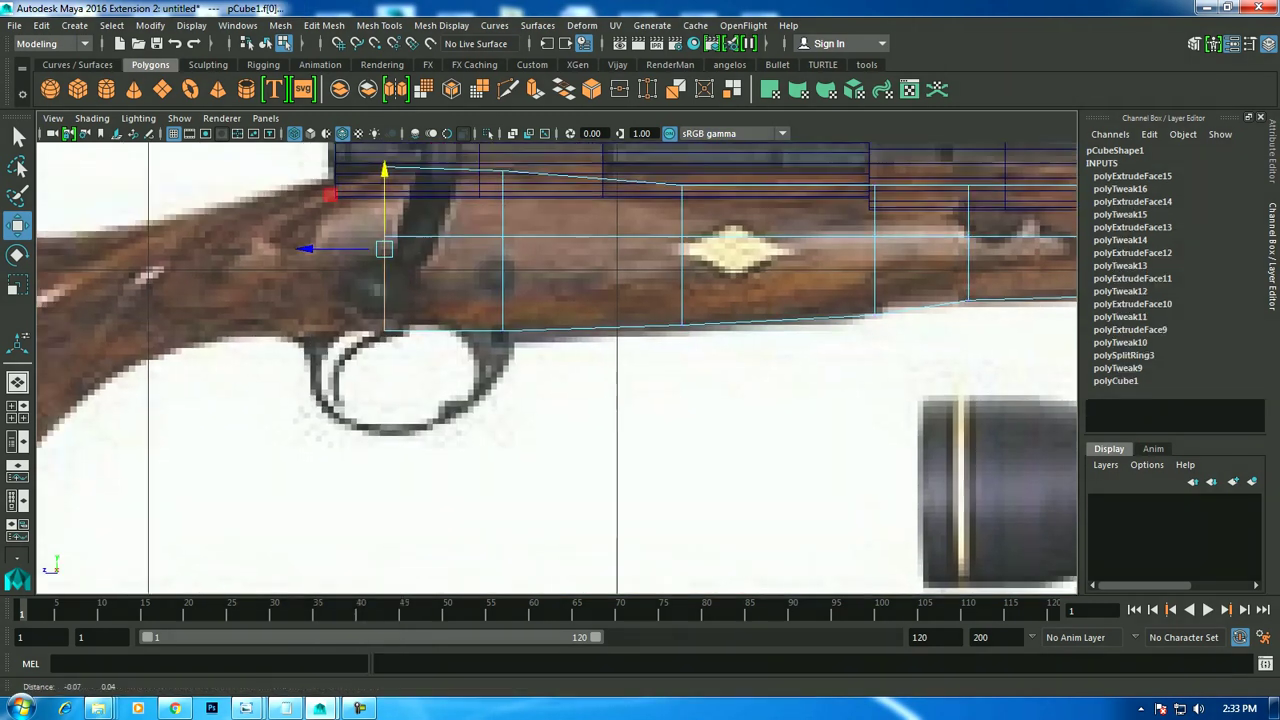
{"action": "middle_click_drag", "start_coordinate": [400, 220], "coordinate": [507, 273], "text": "alt"}
{"action": "left_click", "coordinate": [525, 245]}
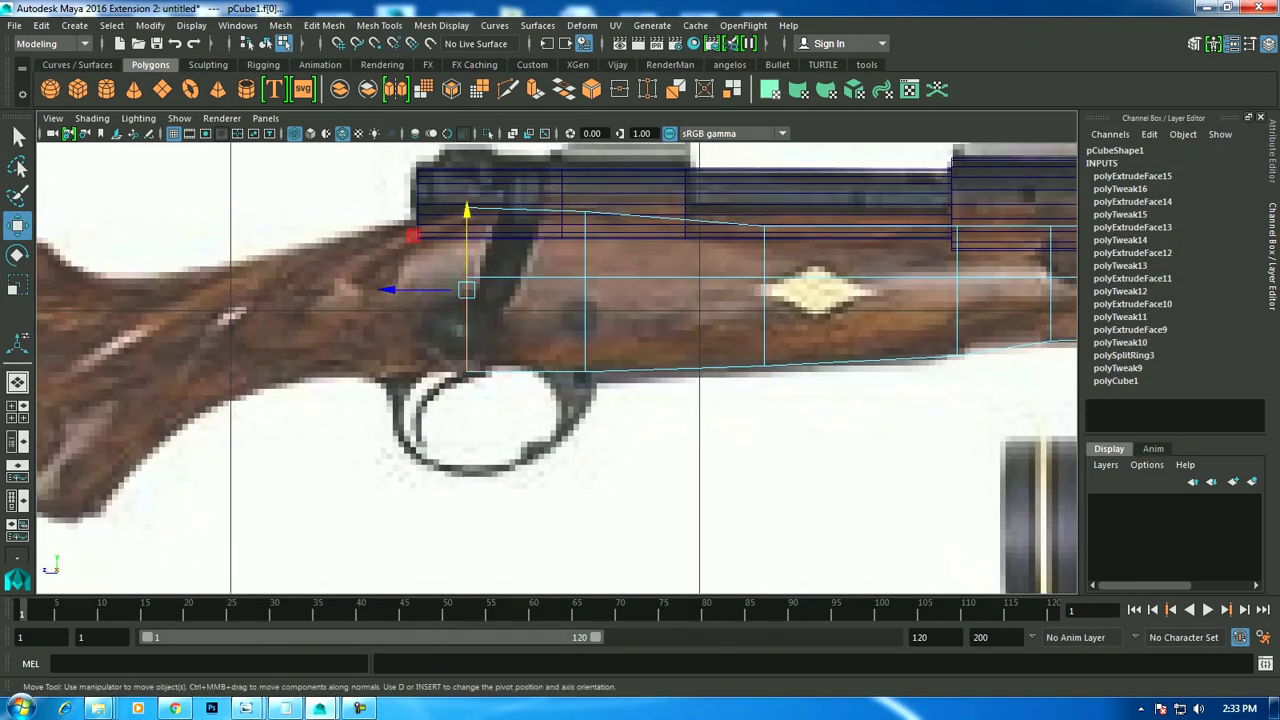
{"action": "key", "text": "ctrl+e"}
{"action": "left_click_drag", "start_coordinate": [388, 290], "coordinate": [297, 290]}
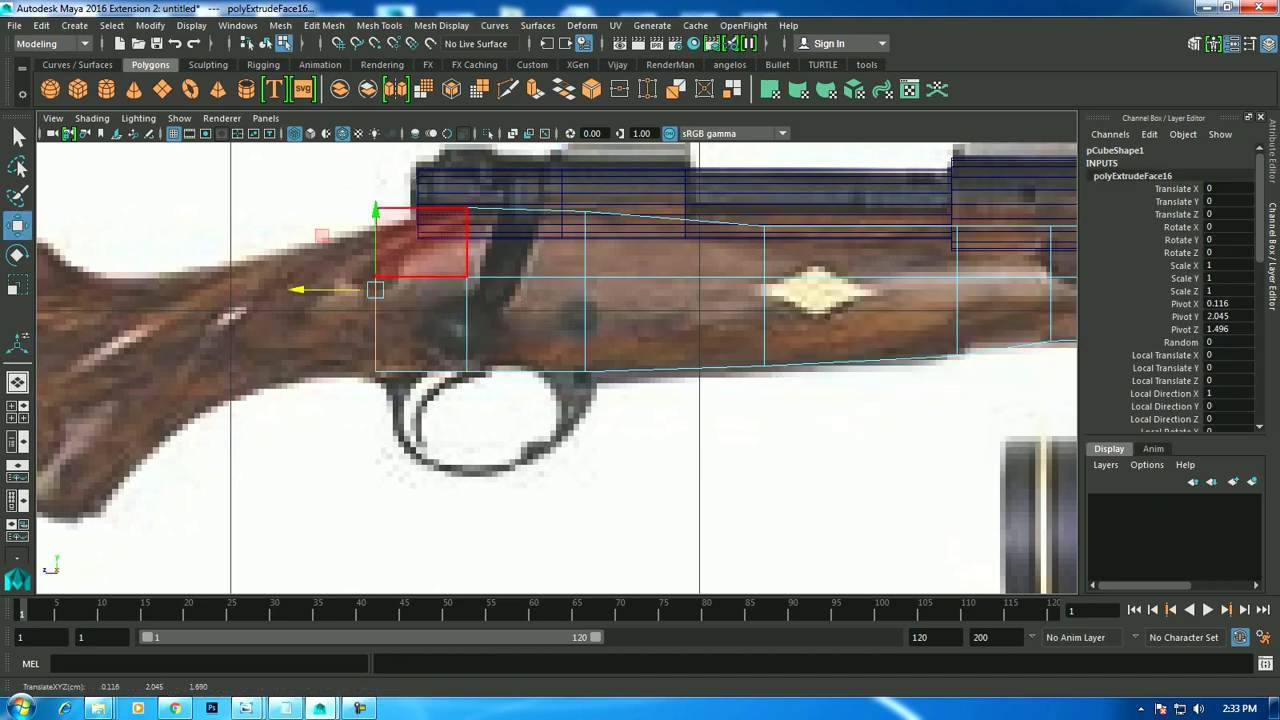
{"action": "right_click", "coordinate": [399, 215]}
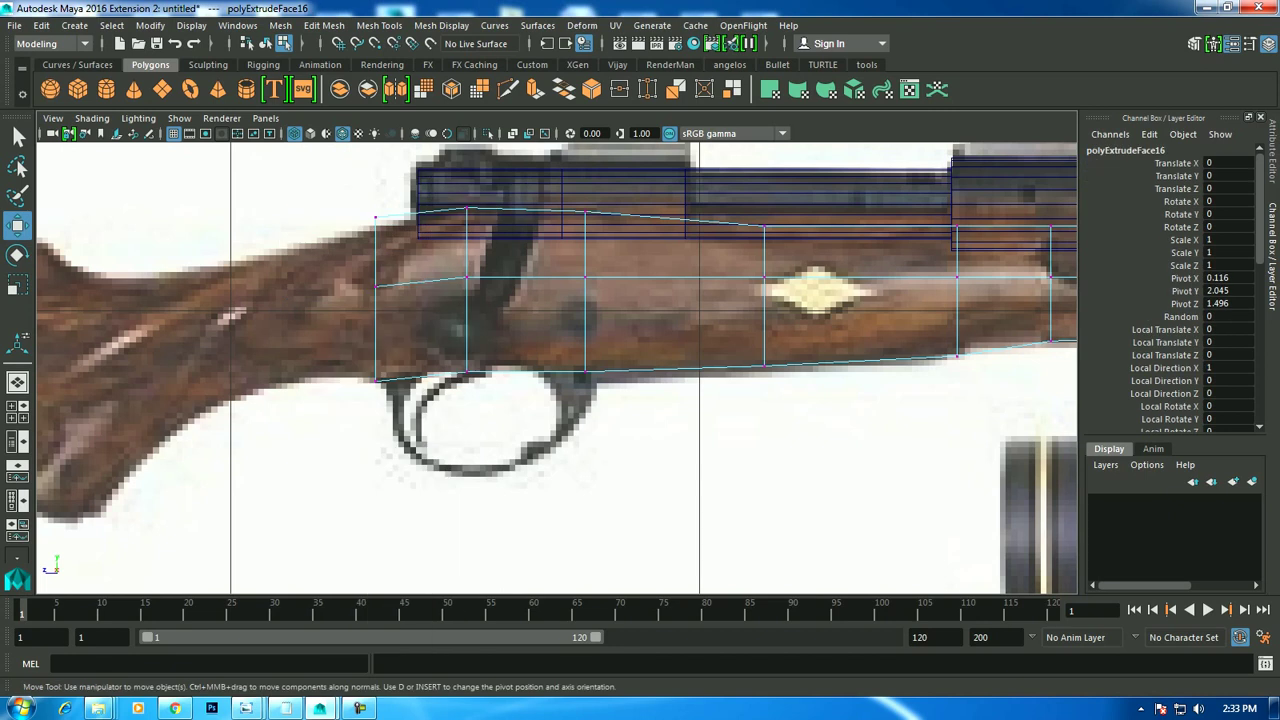
{"action": "left_click", "coordinate": [376, 218]}
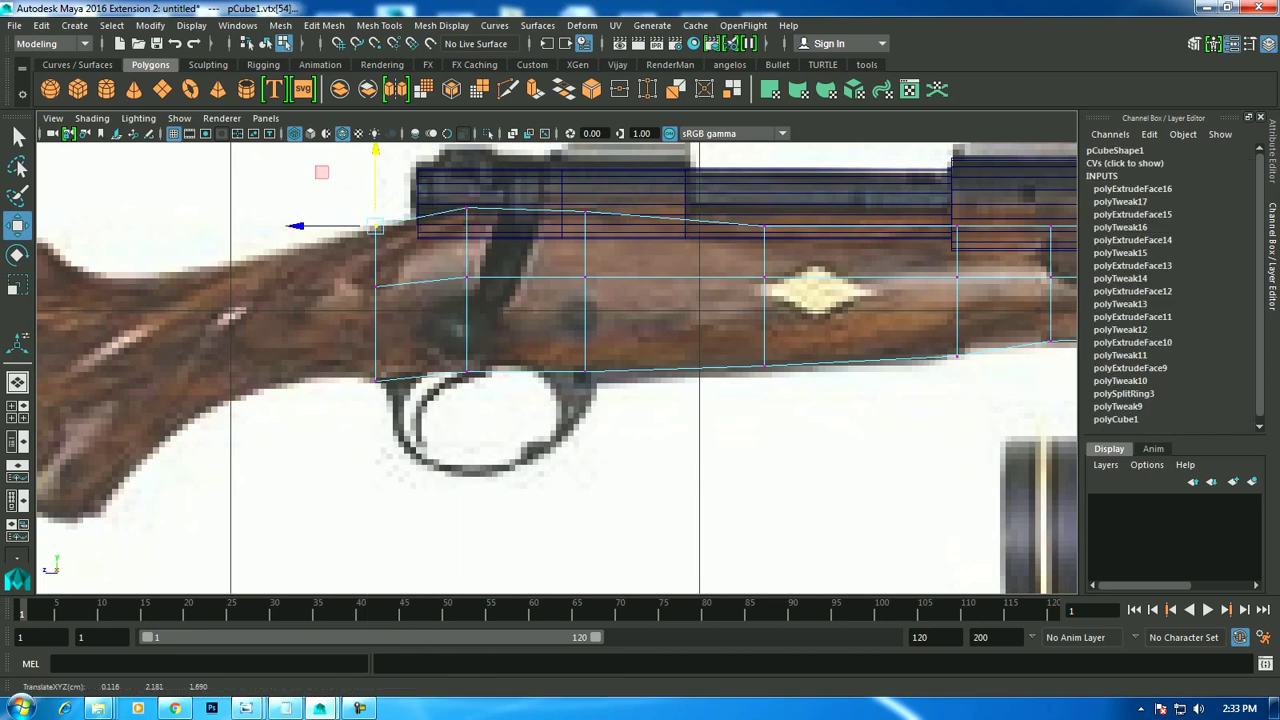
{"action": "left_click_drag", "start_coordinate": [342, 336], "coordinate": [406, 400]}
{"action": "middle_click_drag", "start_coordinate": [406, 400], "coordinate": [641, 352], "text": "alt"}
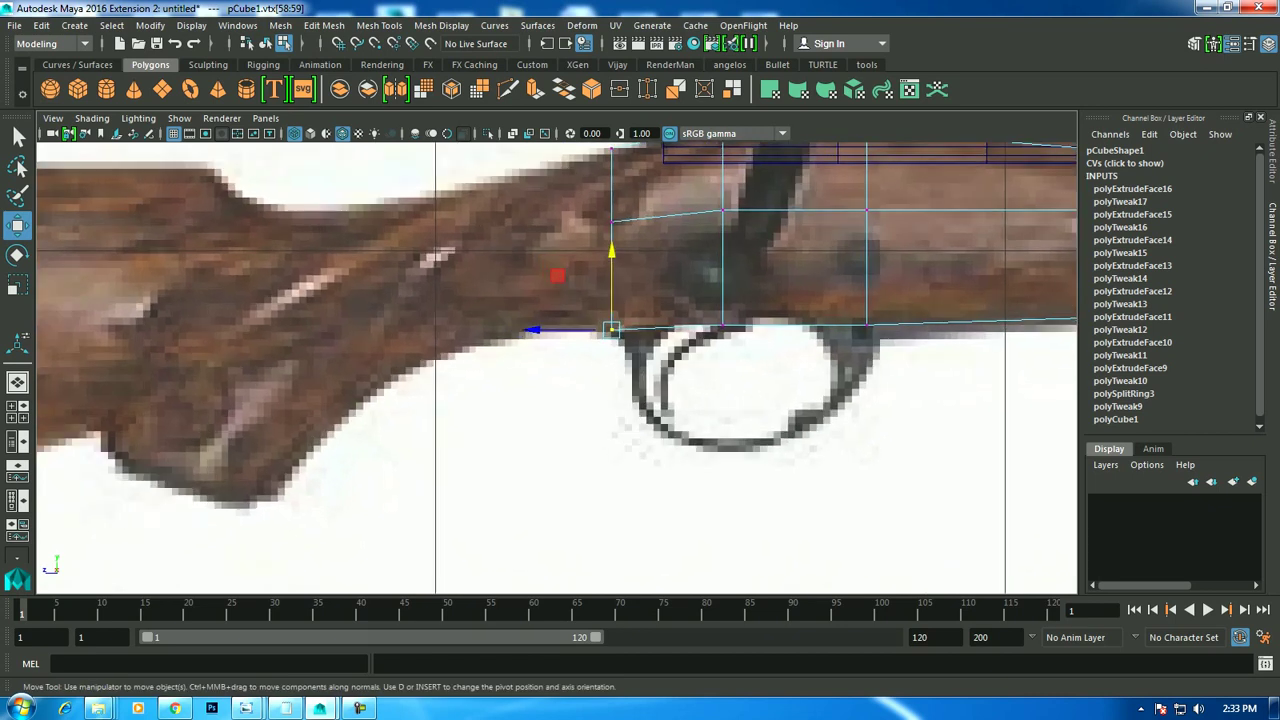
{"action": "right_click", "coordinate": [610, 245]}
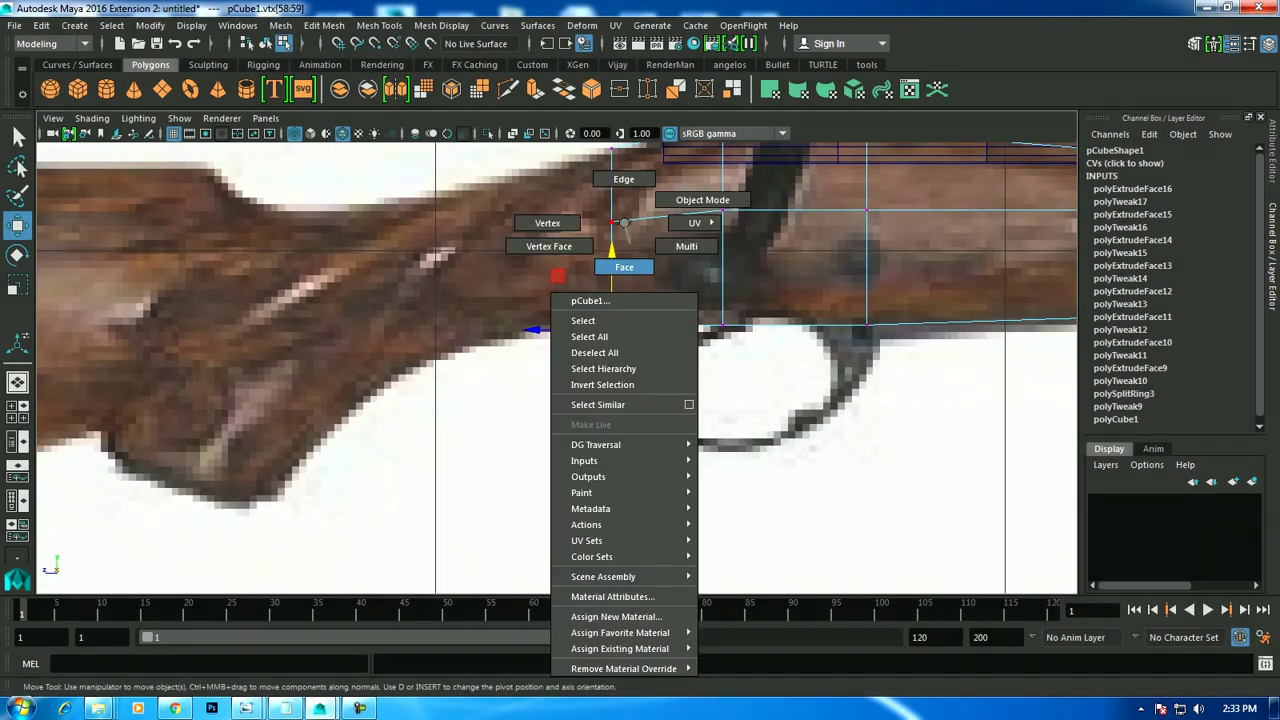
{"action": "right_click_drag", "start_coordinate": [620, 240], "coordinate": [620, 265]}
{"action": "scroll", "coordinate": [620, 265], "scroll_direction": "down", "scroll_amount": 5}
{"action": "scroll", "coordinate": [620, 265], "scroll_direction": "up", "scroll_amount": 3}
{"action": "scroll", "coordinate": [620, 265], "scroll_direction": "up", "scroll_amount": 2}
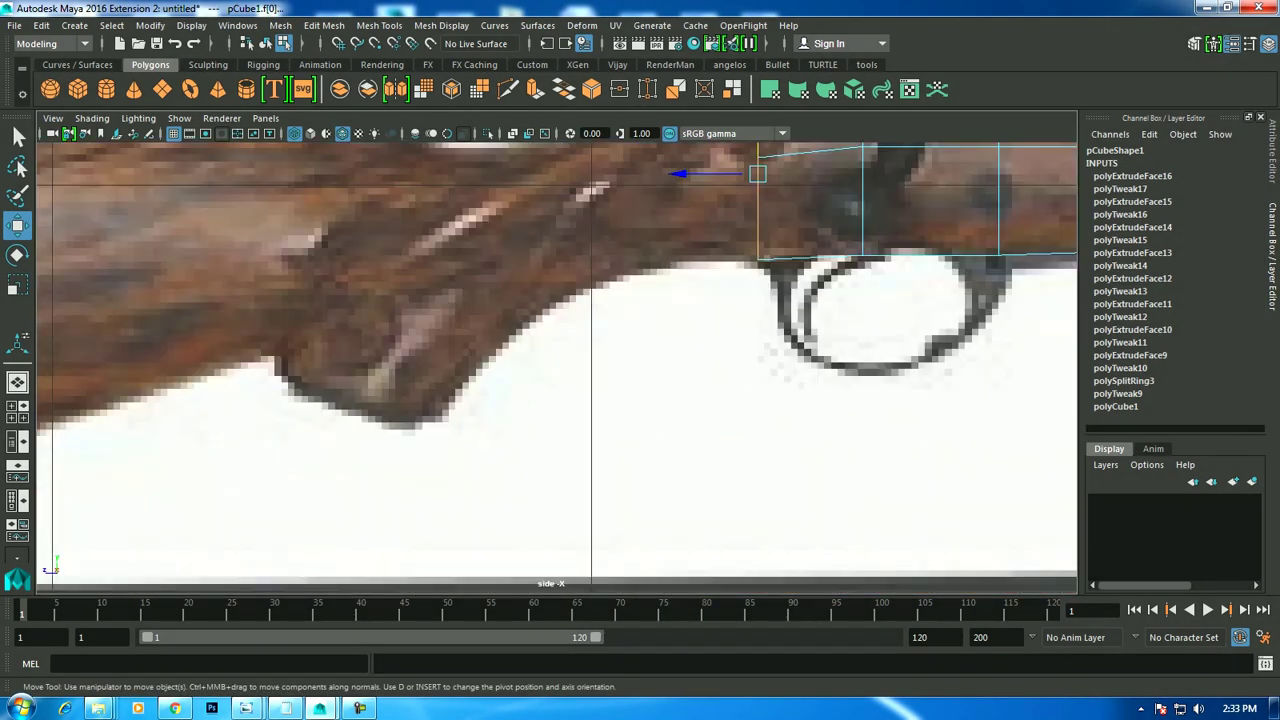
Extrude the end face twice, pulling the new sections back and down into the grip wrist.
{"action": "key", "text": "ctrl+e"}
{"action": "middle_click_drag", "start_coordinate": [620, 265], "coordinate": [603, 365], "text": "alt"}
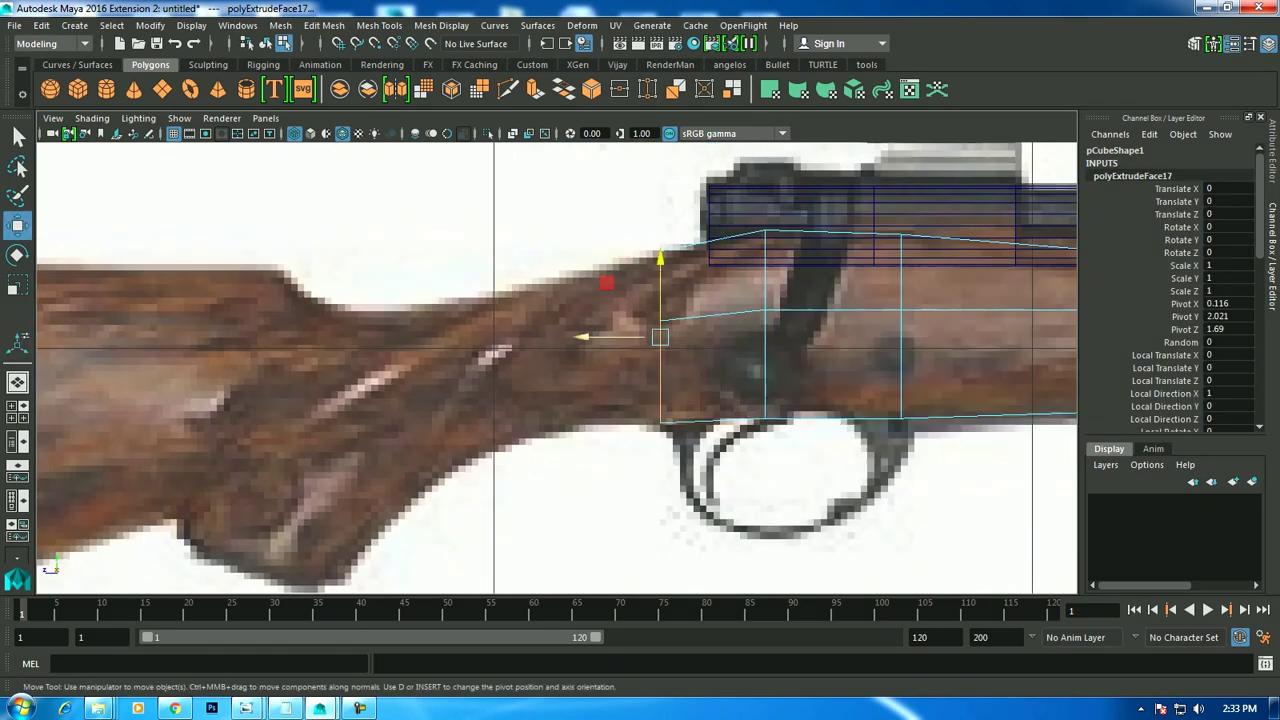
{"action": "mouse_move", "coordinate": [610, 337]}
{"action": "left_mouse_down"}
{"action": "mouse_move", "coordinate": [461, 337]}
{"action": "mouse_move", "coordinate": [502, 363]}
{"action": "left_mouse_up"}
{"action": "key", "text": "r"}
{"action": "middle_click_drag", "start_coordinate": [497, 354], "coordinate": [492, 358]}
{"action": "key", "text": "e"}
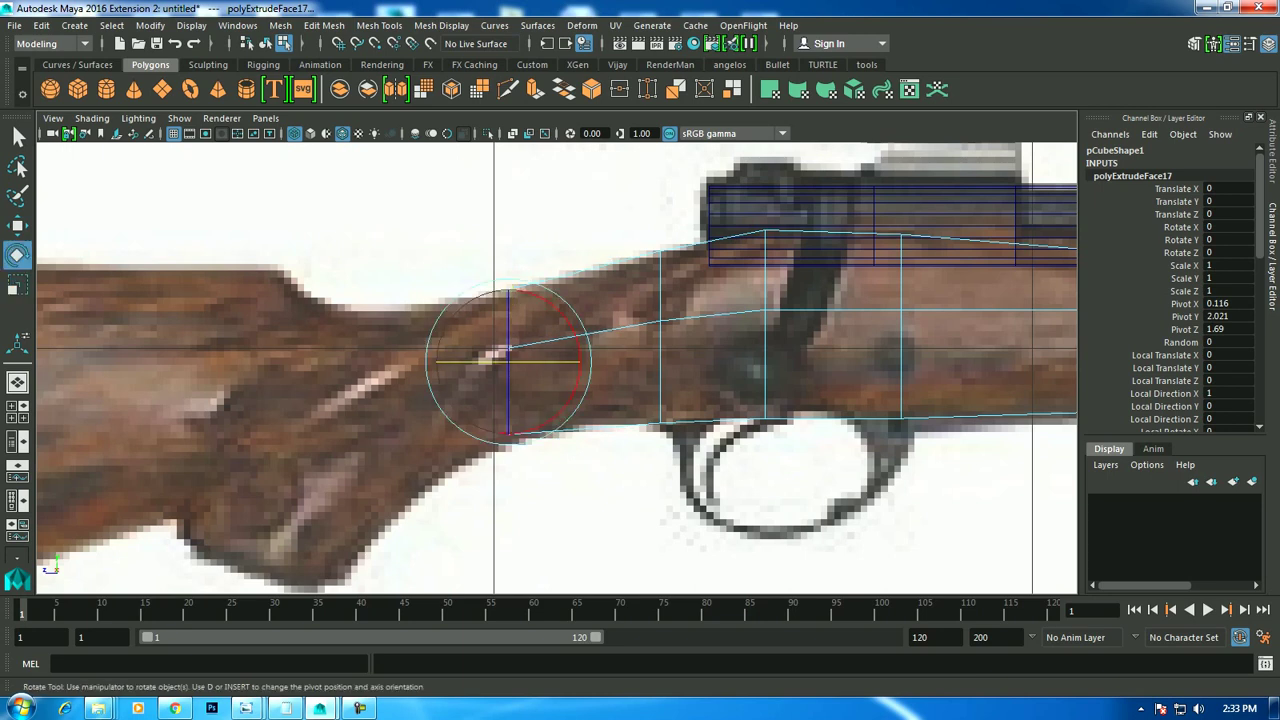
{"action": "key", "text": "ctrl+e"}
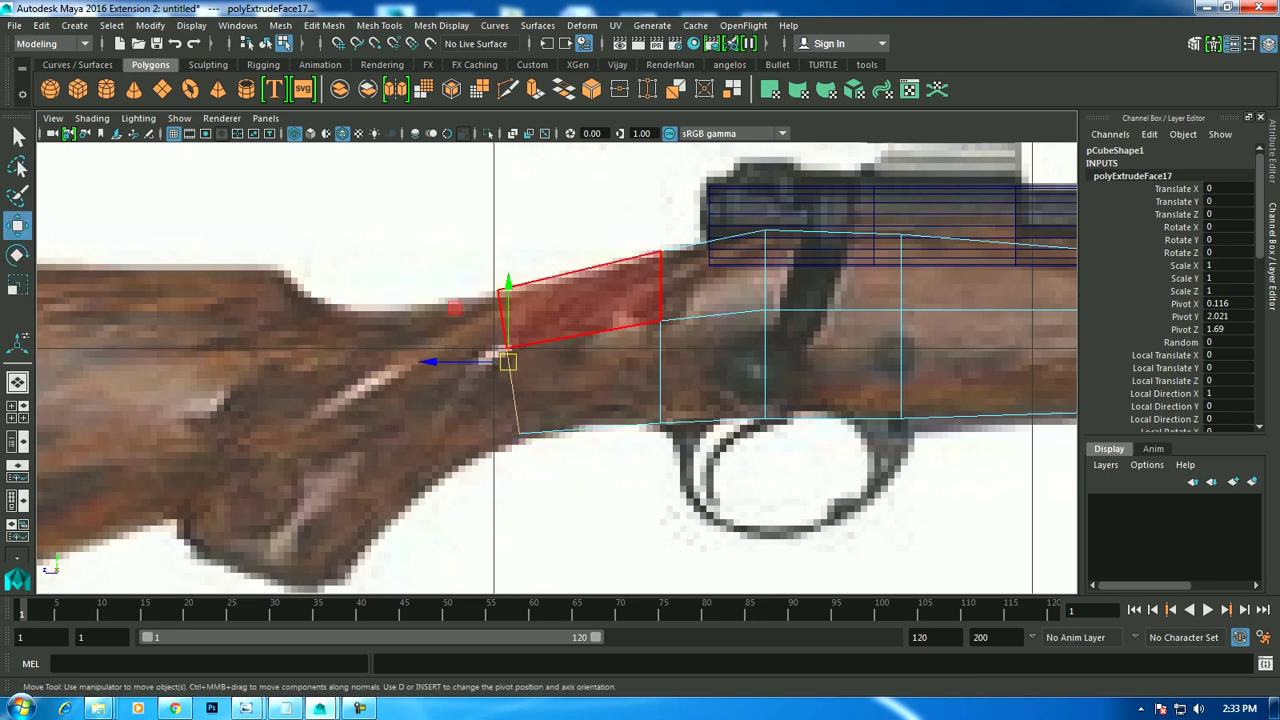
{"action": "key", "text": "w"}
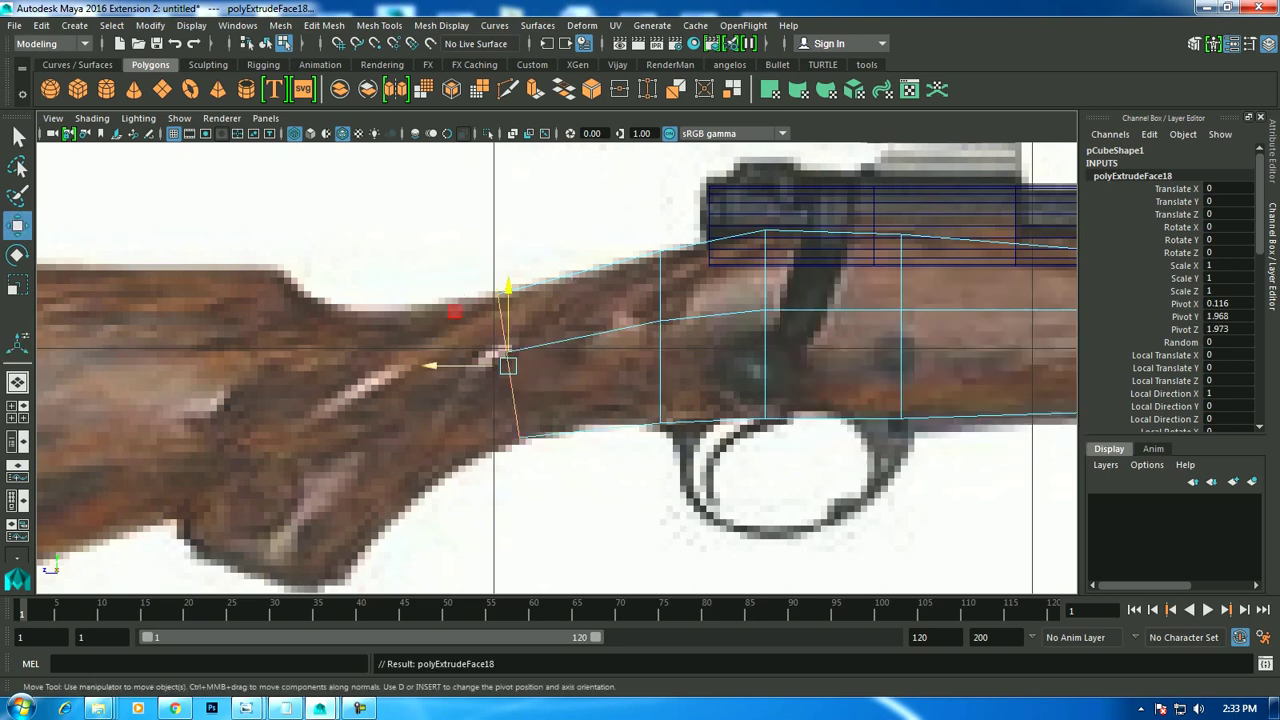
{"action": "left_click_drag", "start_coordinate": [503, 358], "coordinate": [382, 390]}
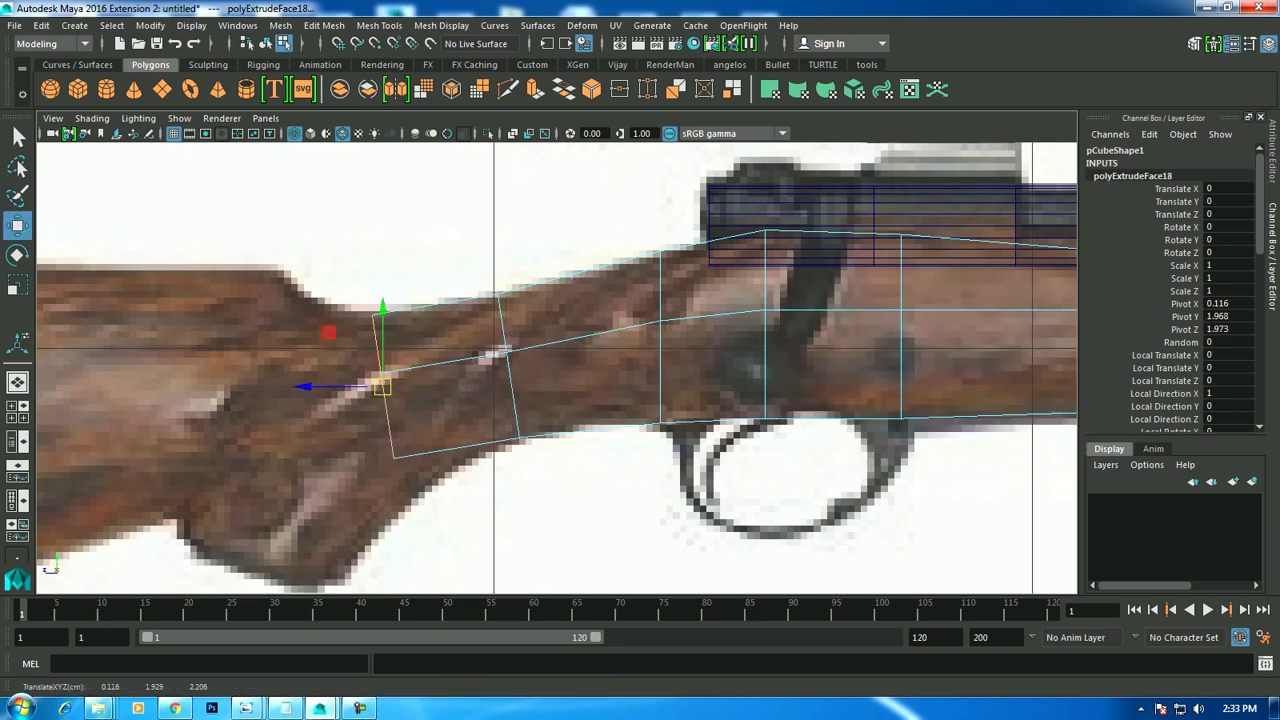
Fit the new section's lower, upper and middle rear vertices to the grip outline.
{"action": "right_click_drag", "start_coordinate": [386, 262], "coordinate": [314, 262]}
{"action": "left_click", "coordinate": [393, 457]}
{"action": "left_click_drag", "start_coordinate": [393, 457], "coordinate": [410, 492]}
{"action": "left_click", "coordinate": [372, 315]}
{"action": "left_click_drag", "start_coordinate": [372, 315], "coordinate": [380, 308]}
{"action": "left_click", "coordinate": [381, 375]}
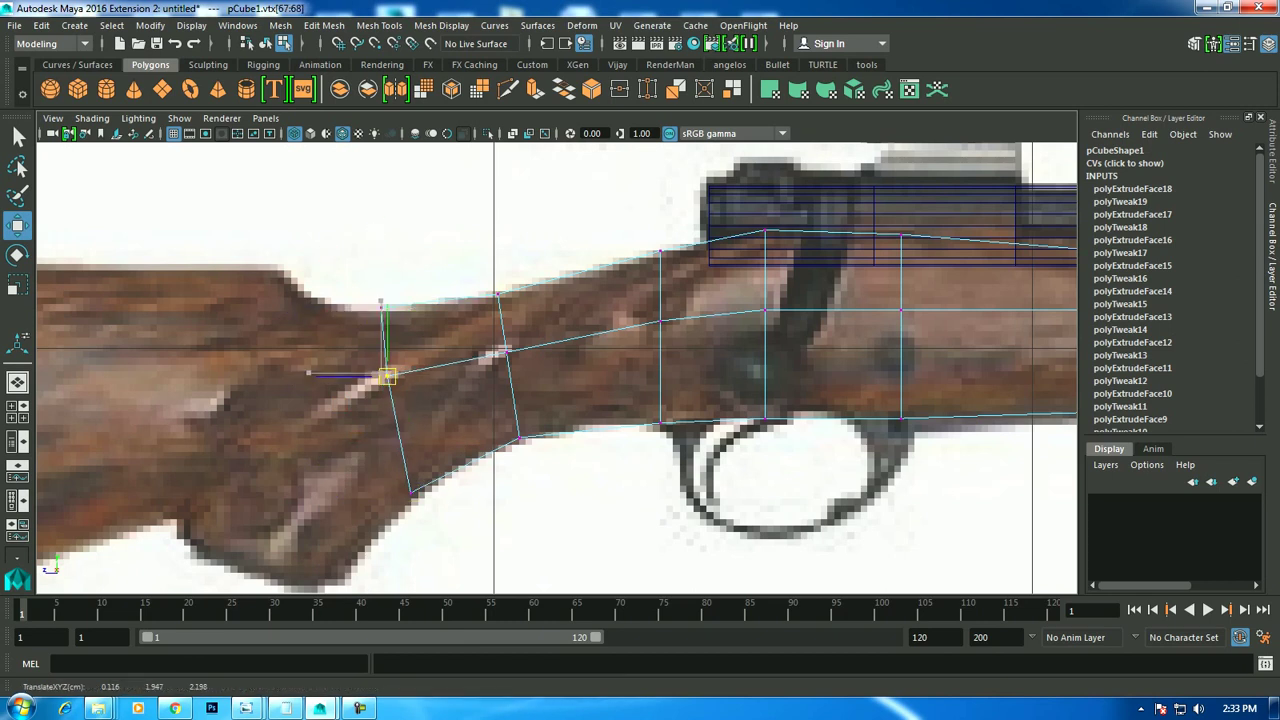
{"action": "left_click_drag", "start_coordinate": [381, 375], "coordinate": [390, 385]}
Select the rear end face of the stock and extrude it again.
{"action": "right_click", "coordinate": [393, 259]}
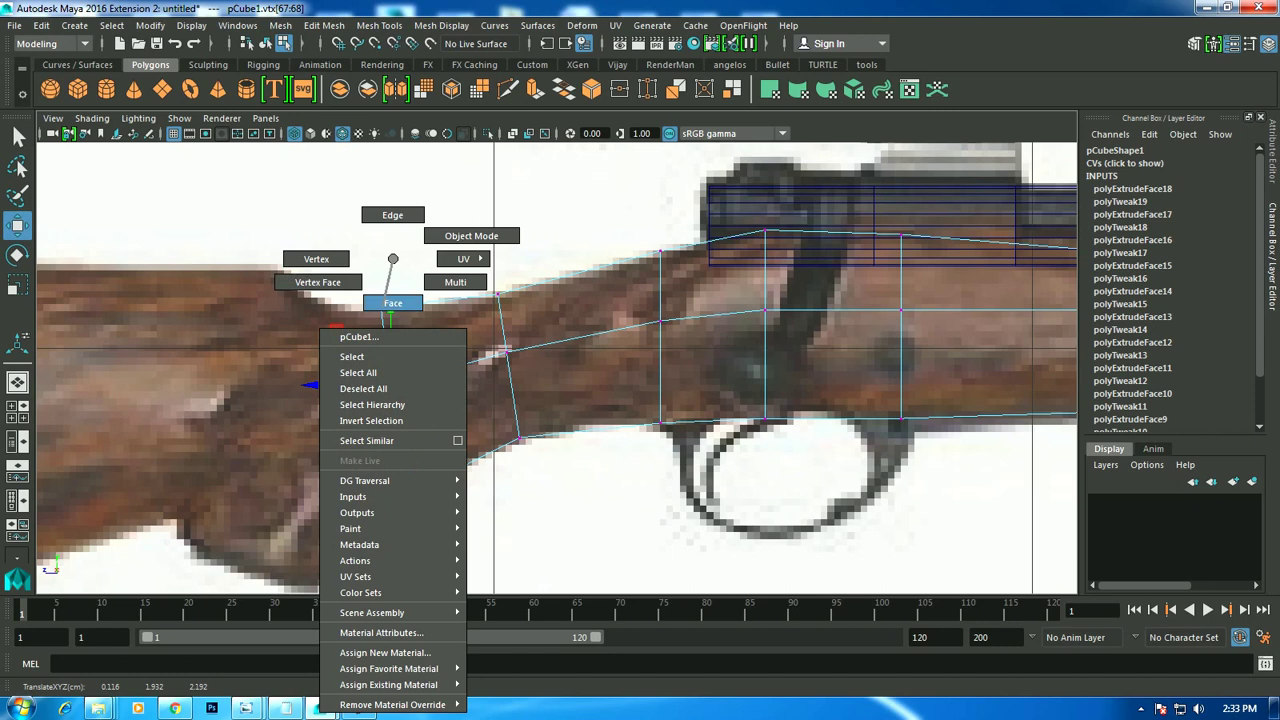
{"action": "left_click", "coordinate": [393, 303]}
{"action": "middle_click_drag", "start_coordinate": [393, 303], "coordinate": [433, 213], "text": "alt"}
{"action": "key", "text": "ctrl+e"}
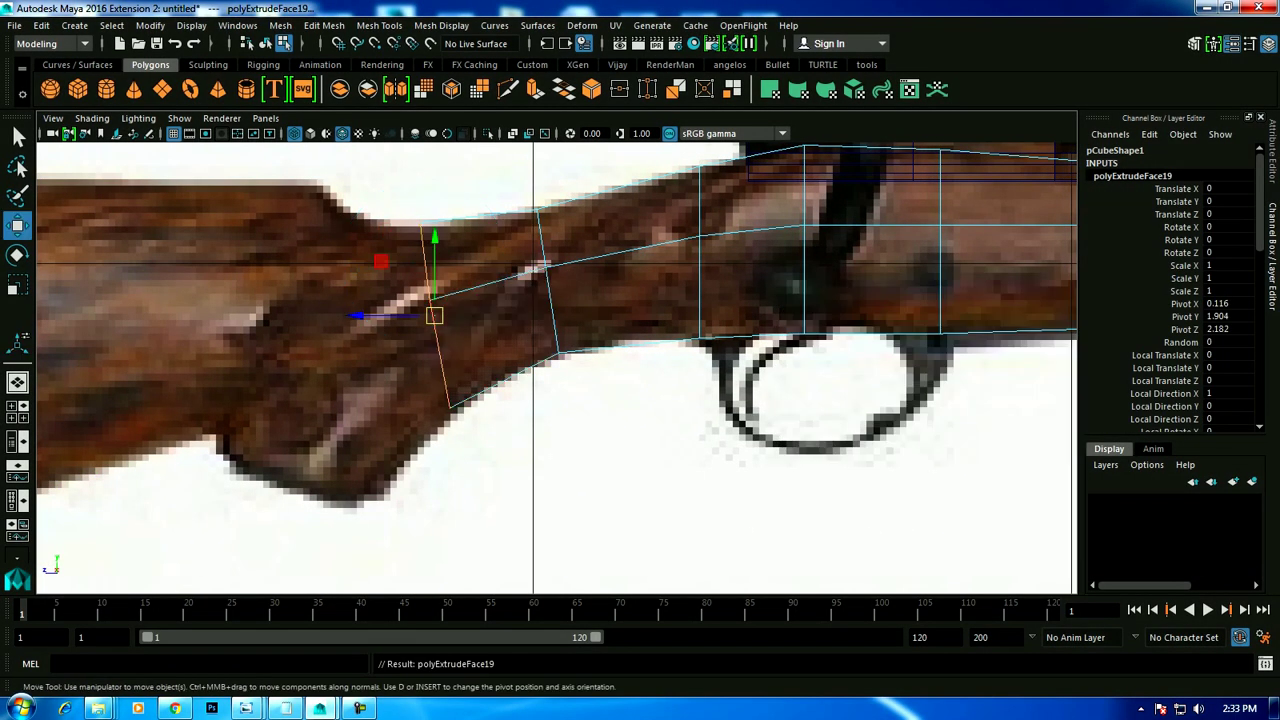
{"action": "left_click", "coordinate": [392, 345]}
Drag the new section's bottom vertex down onto the grip outline, then reselect the rear face.
{"action": "right_click", "coordinate": [367, 258]}
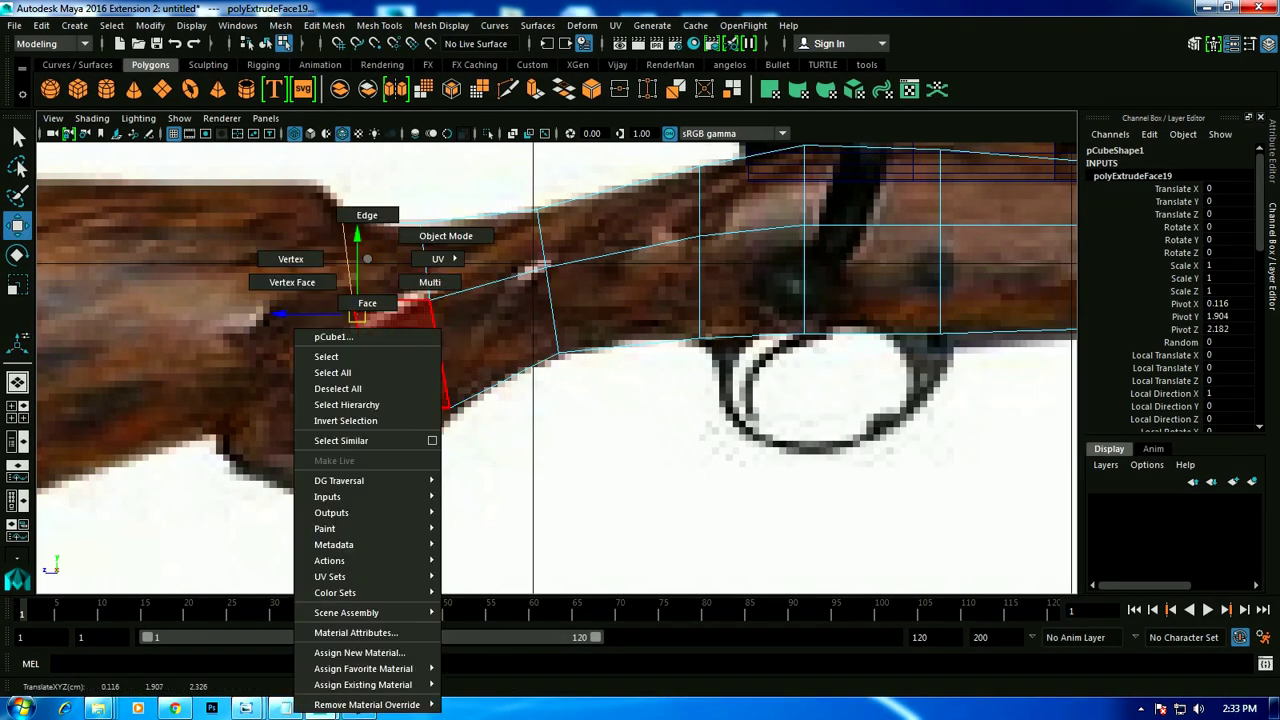
{"action": "left_click", "coordinate": [291, 259]}
{"action": "left_click", "coordinate": [371, 403]}
{"action": "left_click_drag", "start_coordinate": [371, 360], "coordinate": [370, 450]}
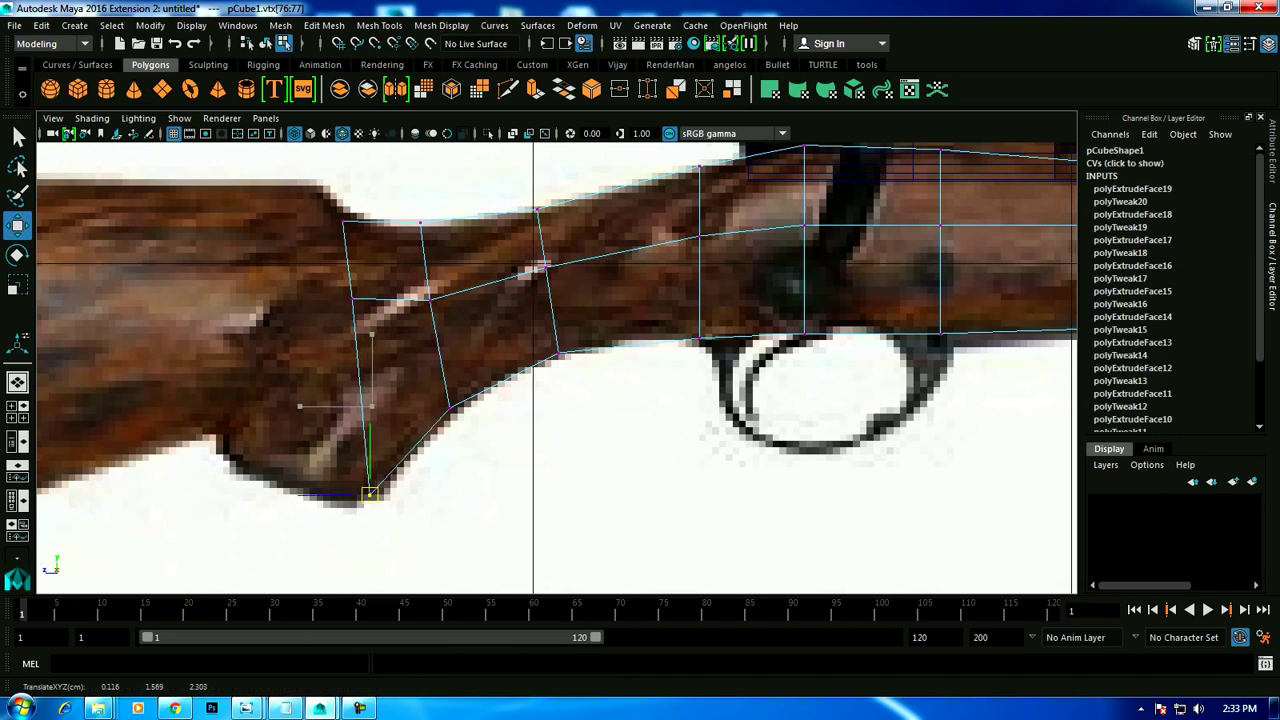
{"action": "left_click", "coordinate": [345, 221]}
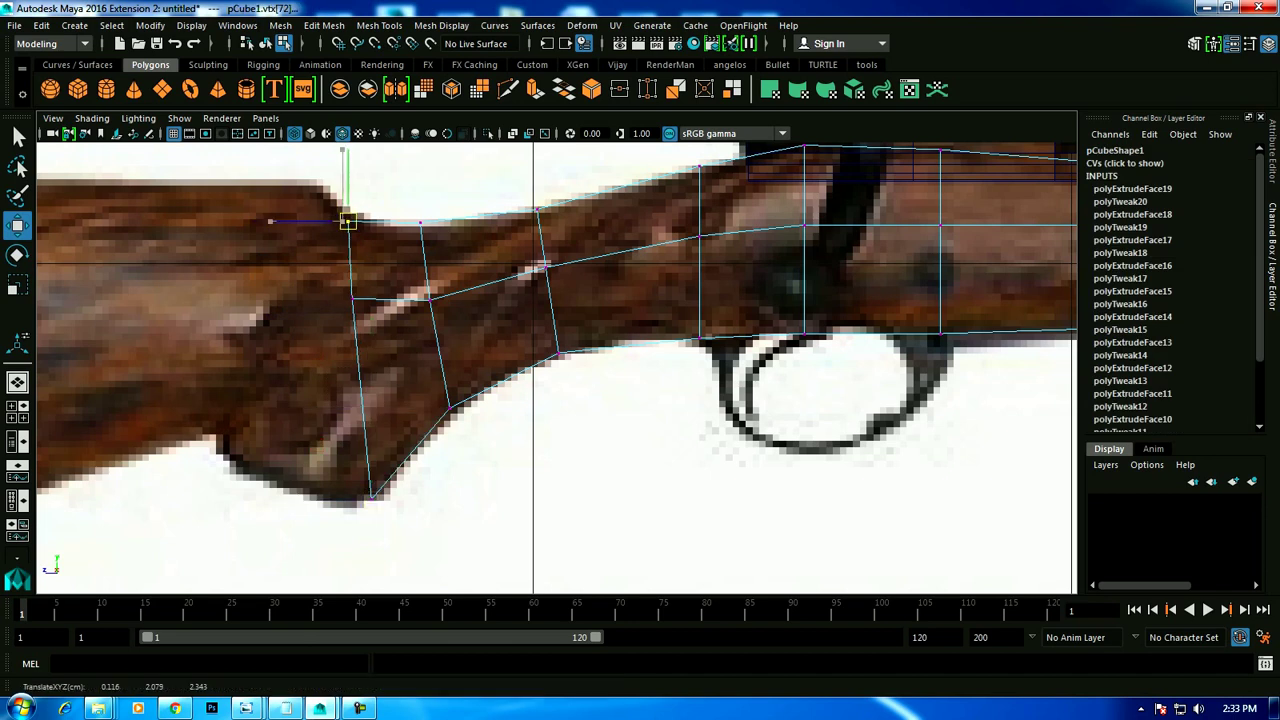
{"action": "left_click", "coordinate": [352, 298]}
{"action": "right_click_drag", "start_coordinate": [357, 257], "coordinate": [306, 306]}
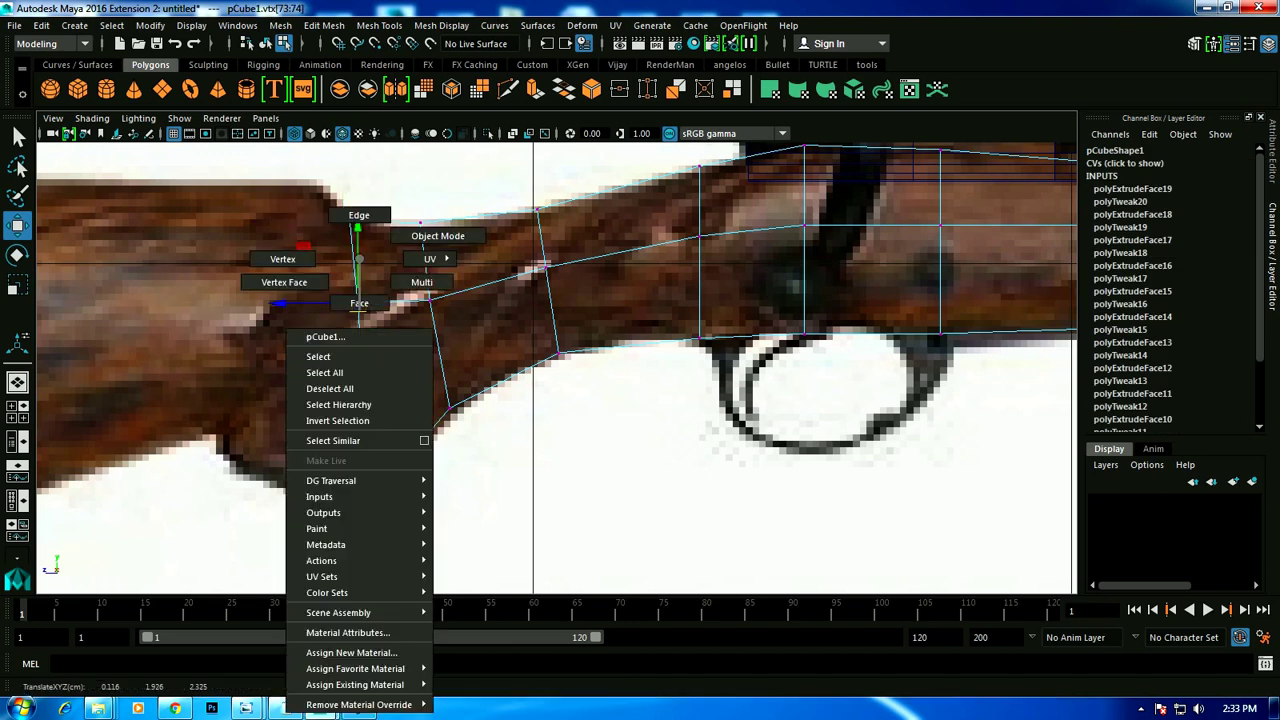
{"action": "left_click", "coordinate": [388, 258]}
Extrude the rear face back toward the buttstock and raise its top corner onto the stock's upper edge.
{"action": "key", "text": "ctrl+e"}
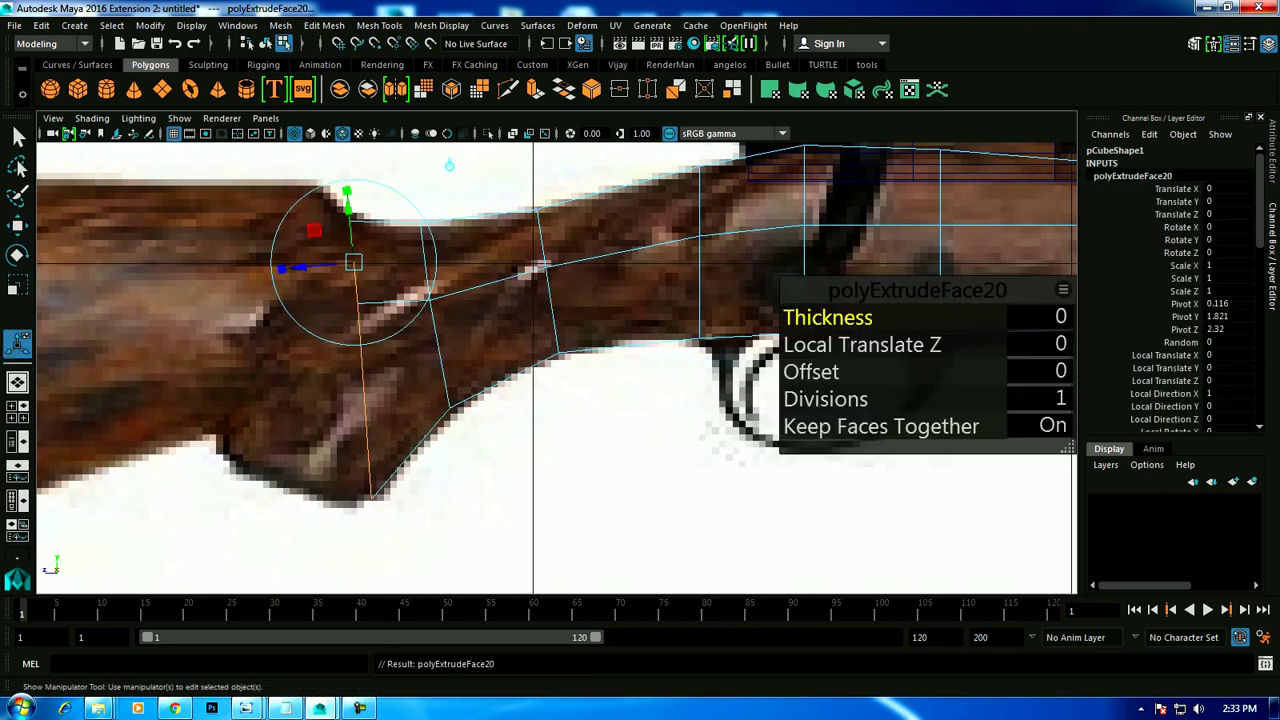
{"action": "left_click_drag", "start_coordinate": [360, 360], "coordinate": [275, 346]}
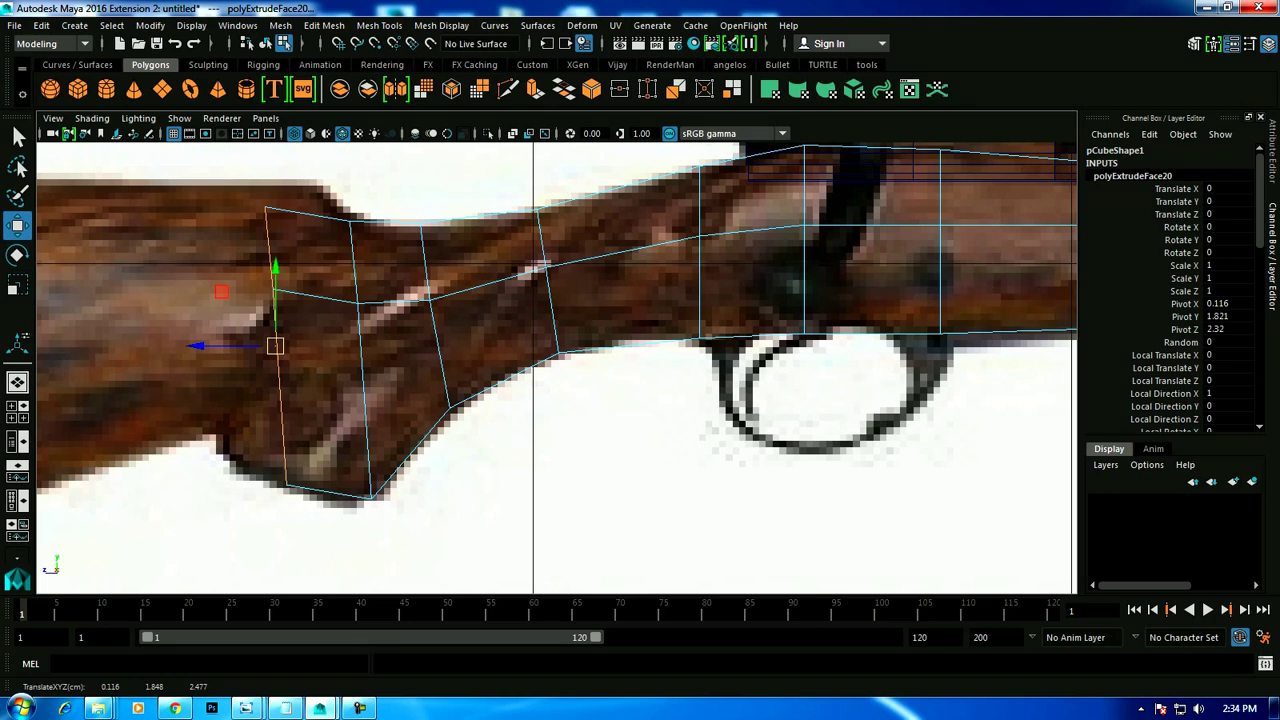
{"action": "right_click_drag", "start_coordinate": [350, 258], "coordinate": [258, 237]}
{"action": "left_click", "coordinate": [275, 259]}
{"action": "left_click", "coordinate": [264, 206]}
{"action": "left_click_drag", "start_coordinate": [264, 206], "coordinate": [264, 193]}
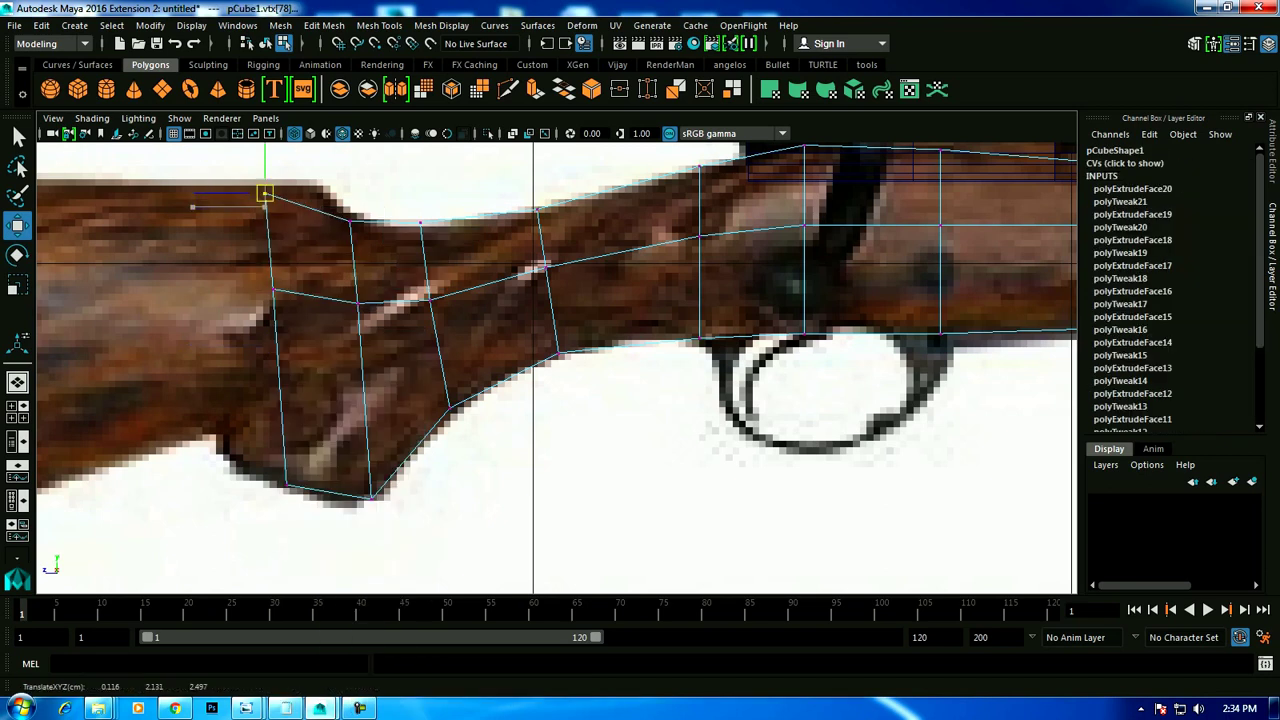
{"action": "left_click", "coordinate": [349, 221]}
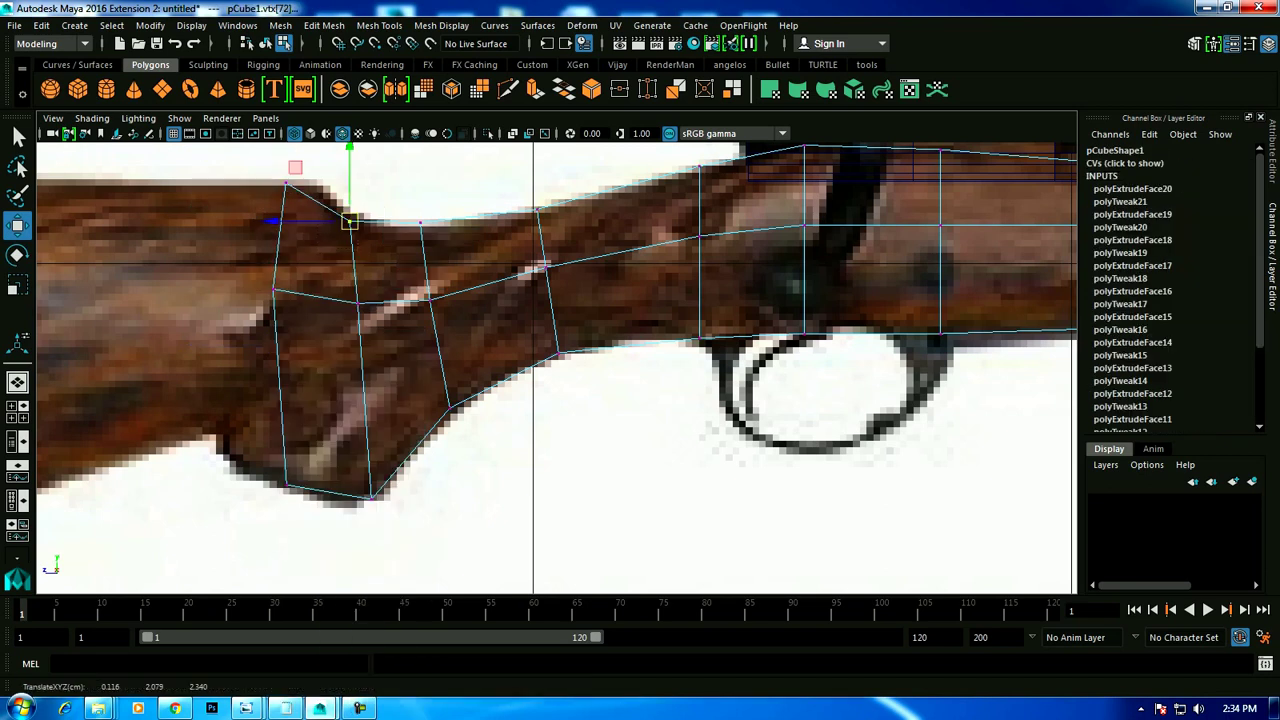
{"action": "left_click", "coordinate": [286, 485]}
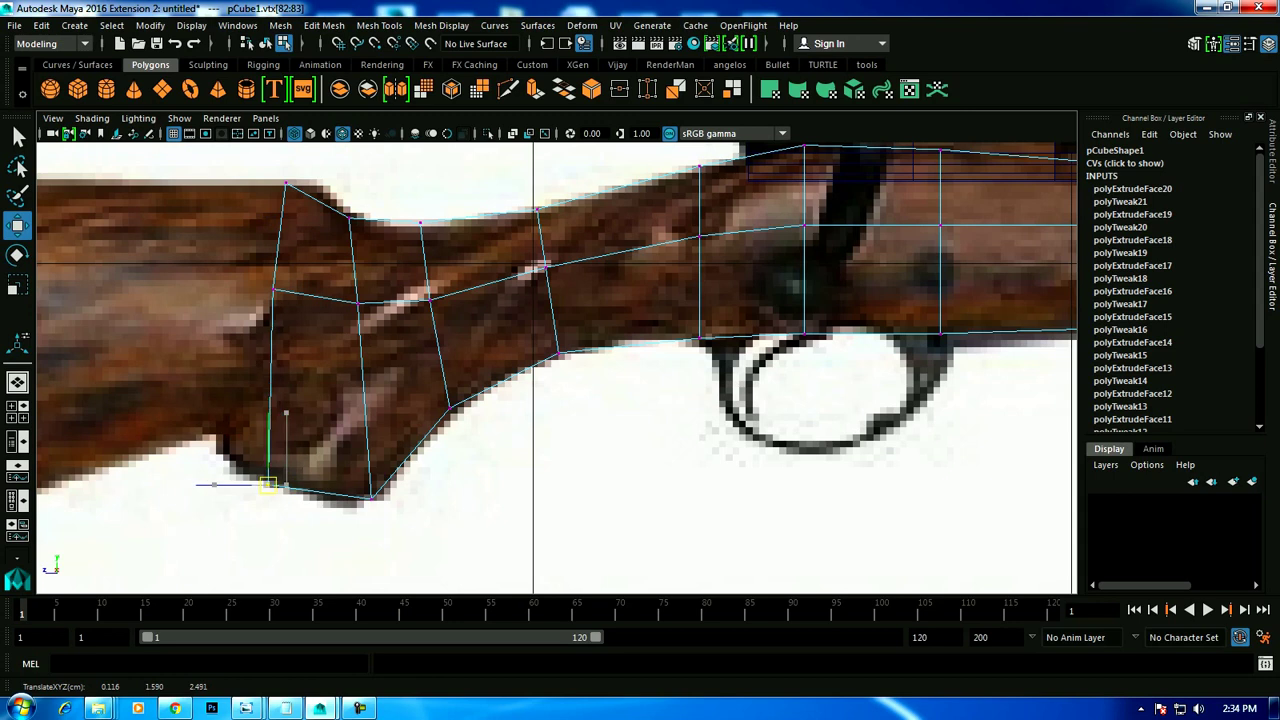
Extrude the grip section's rear face back and up, then select its top rear vertices.
{"action": "right_click_drag", "start_coordinate": [271, 257], "coordinate": [271, 300]}
{"action": "left_click", "coordinate": [310, 380]}
{"action": "middle_click_drag", "start_coordinate": [624, 298], "coordinate": [700, 290], "text": "alt"}
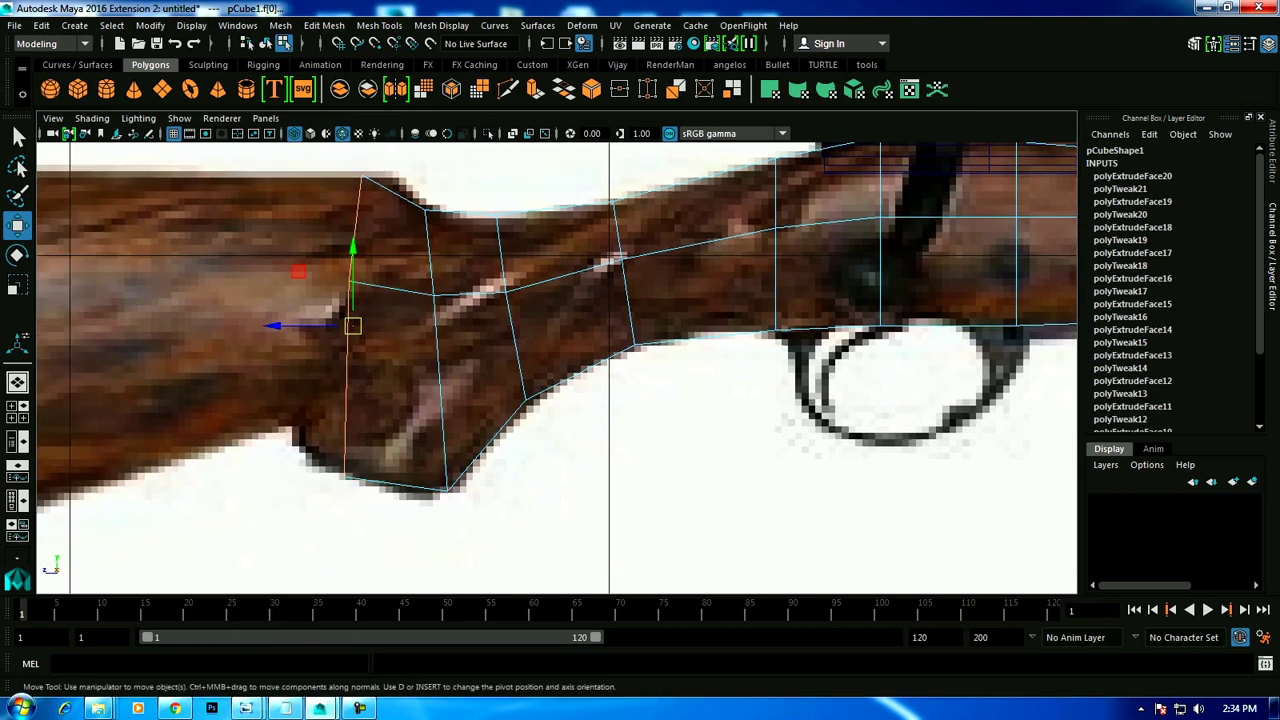
{"action": "key", "text": "ctrl+e"}
{"action": "mouse_move", "coordinate": [337, 314]}
{"action": "left_mouse_down"}
{"action": "mouse_move", "coordinate": [283, 299]}
{"action": "mouse_move", "coordinate": [300, 340]}
{"action": "left_mouse_up"}
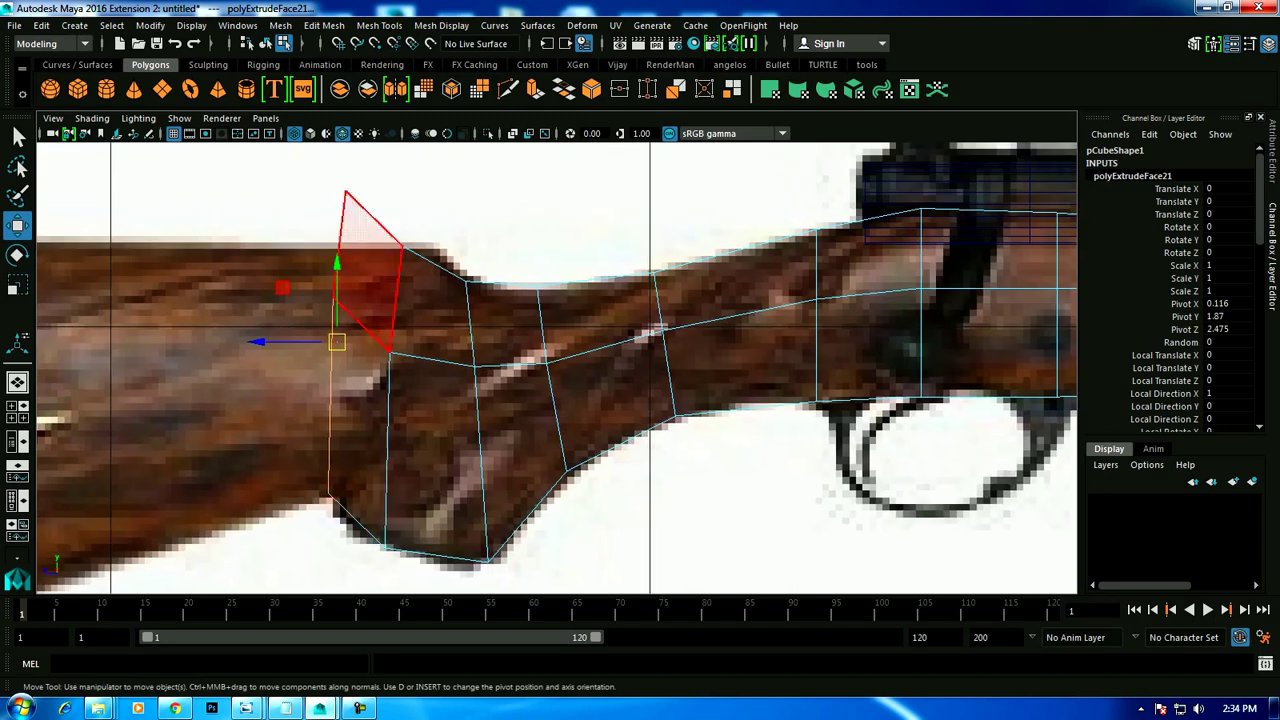
{"action": "right_click_drag", "start_coordinate": [336, 257], "coordinate": [262, 258]}
{"action": "left_click_drag", "start_coordinate": [292, 278], "coordinate": [350, 322]}
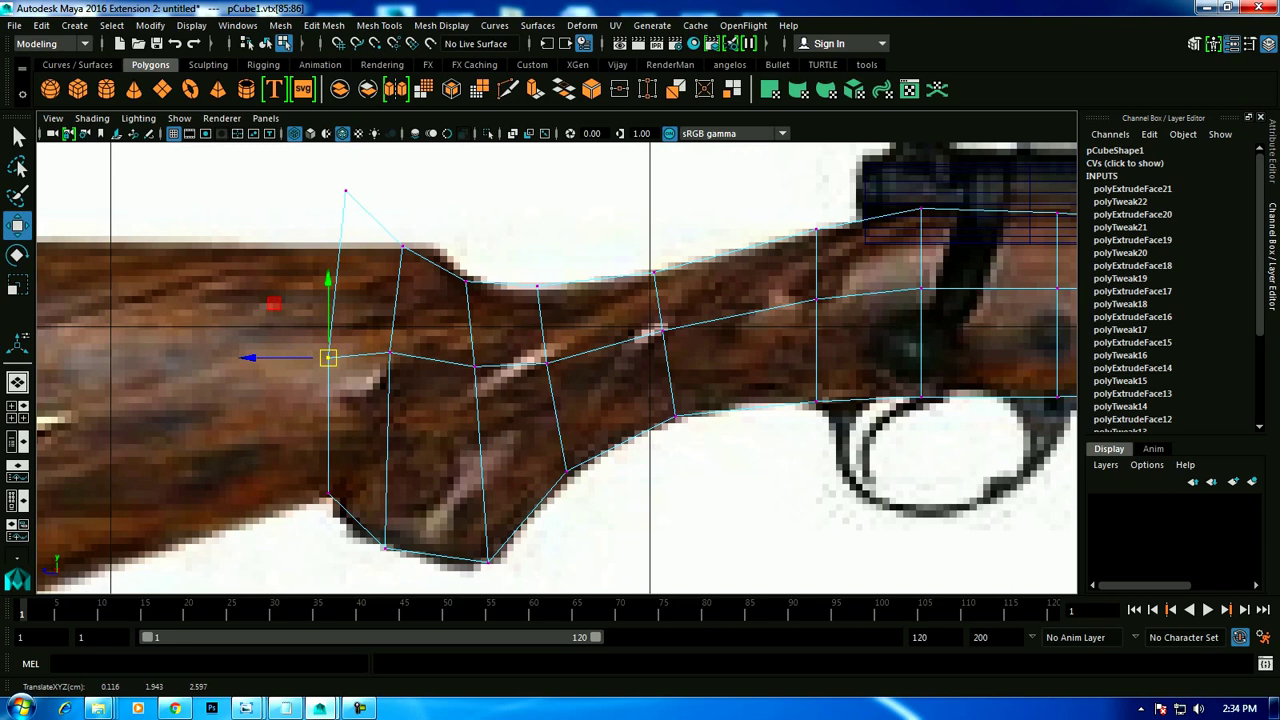
{"action": "left_click", "coordinate": [345, 191]}
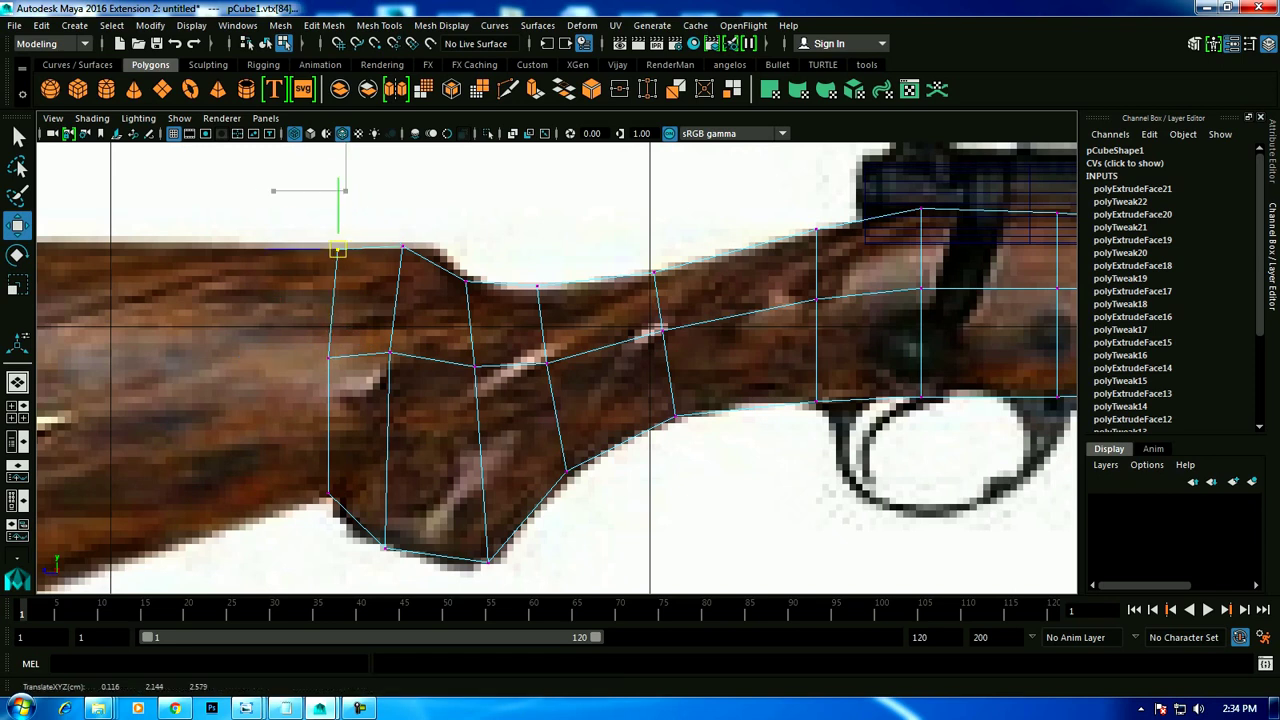
Extrude another section from the rear face, pulling it back along the stock toward the buttstock.
{"action": "middle_click_drag", "start_coordinate": [557, 368], "coordinate": [627, 352], "text": "alt"}
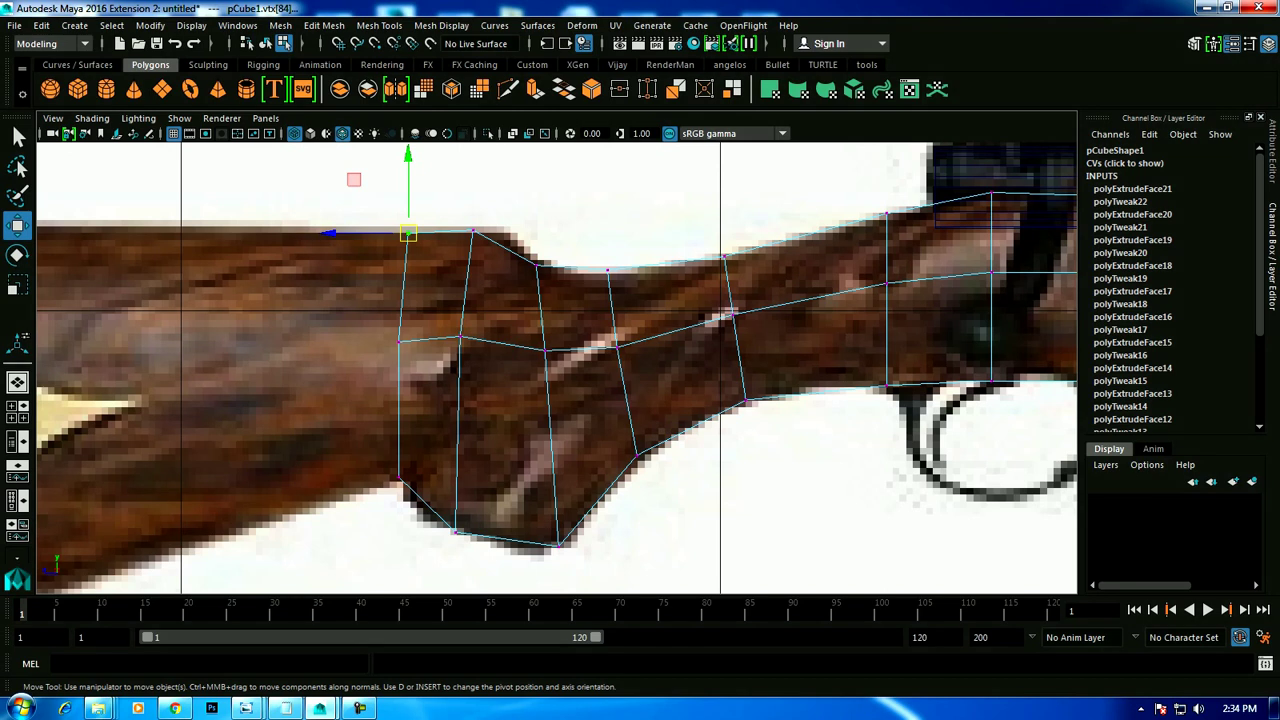
{"action": "right_click", "coordinate": [400, 257]}
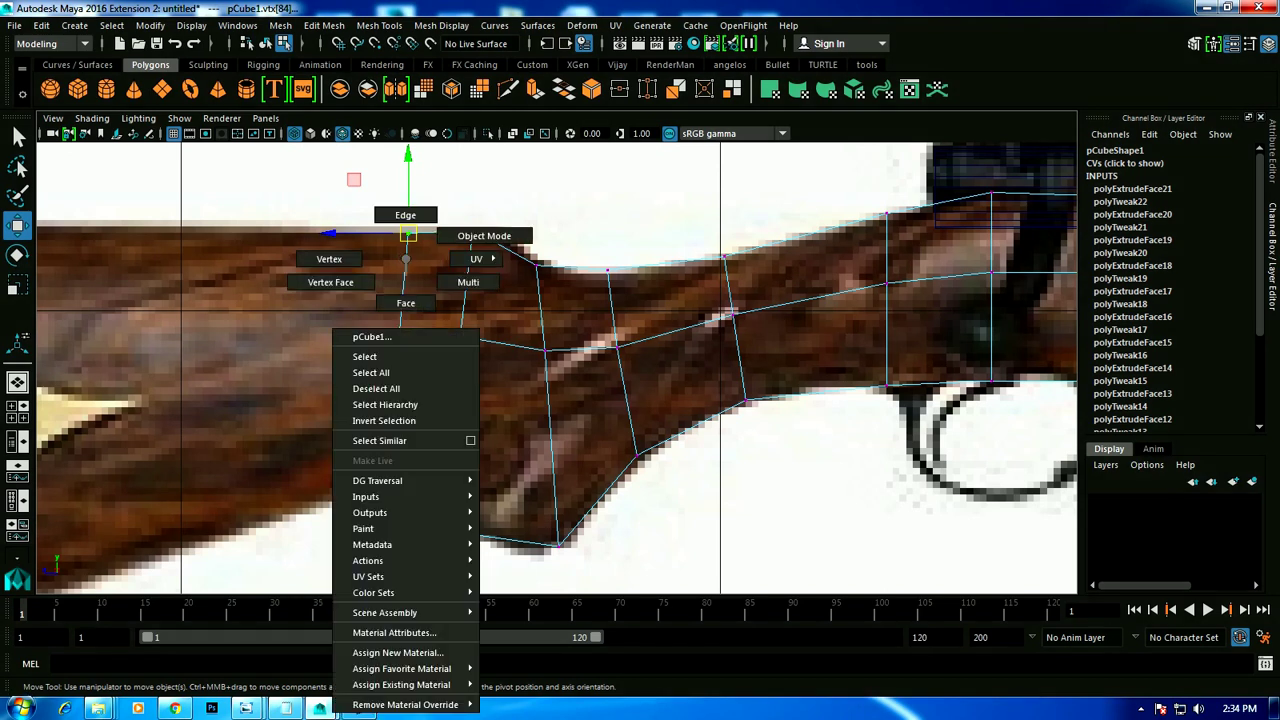
{"action": "right_click_drag", "start_coordinate": [400, 257], "coordinate": [400, 300]}
{"action": "key", "text": "ctrl+e"}
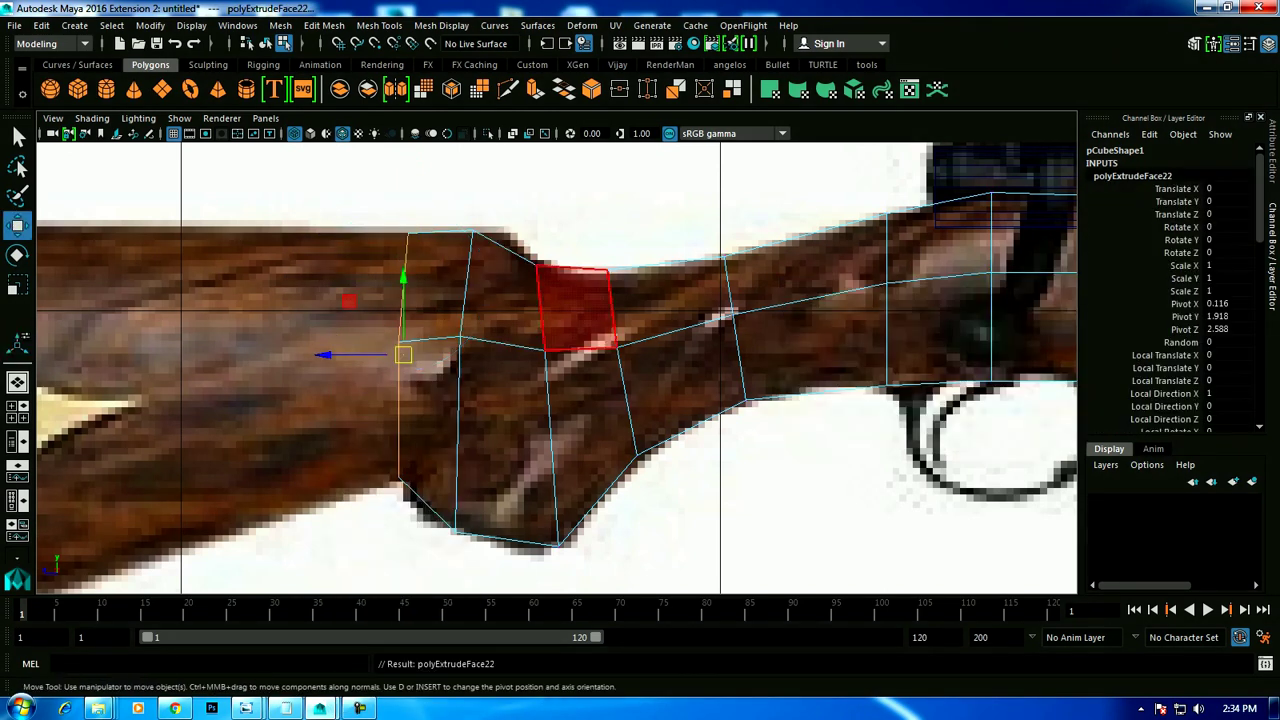
{"action": "left_click_drag", "start_coordinate": [350, 354], "coordinate": [200, 354]}
{"action": "middle_click_drag", "start_coordinate": [200, 354], "coordinate": [380, 246], "text": "alt"}
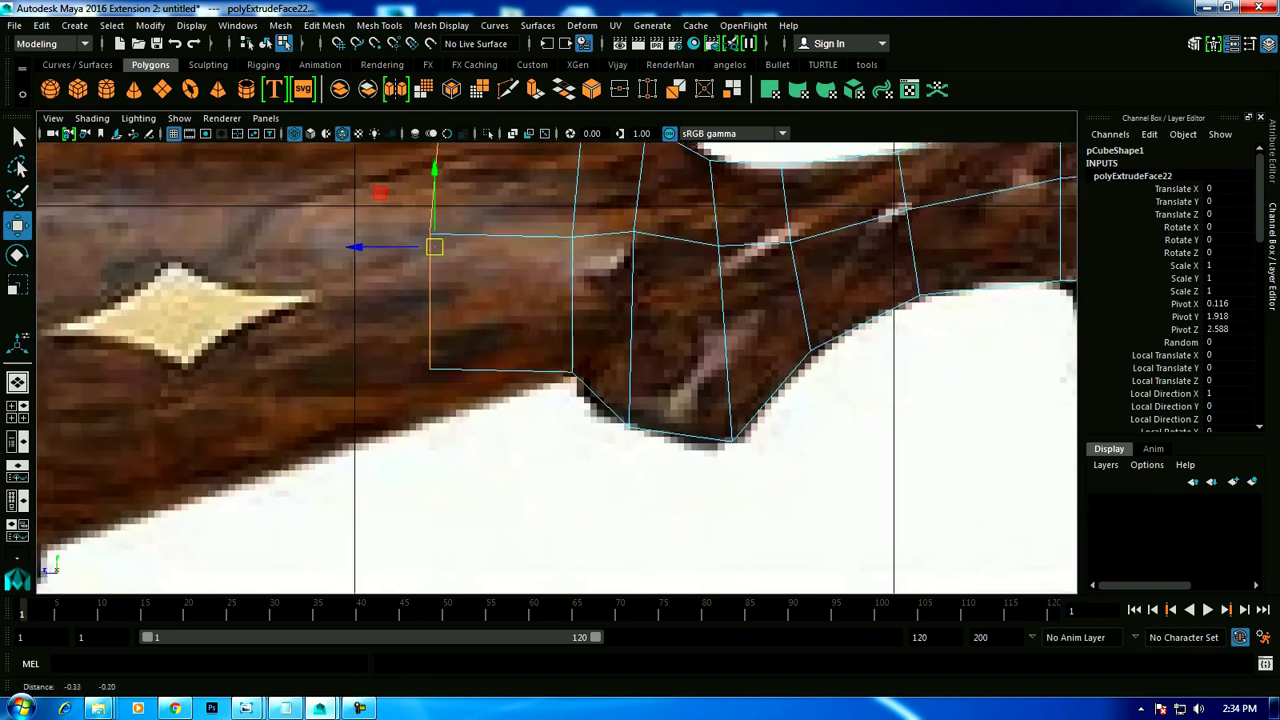
{"action": "right_click_drag", "start_coordinate": [430, 240], "coordinate": [512, 234]}
Zoom in and nudge the stock's lower rear vertices slightly back.
{"action": "scroll", "coordinate": [560, 400], "scroll_direction": "down", "scroll_amount": 5}
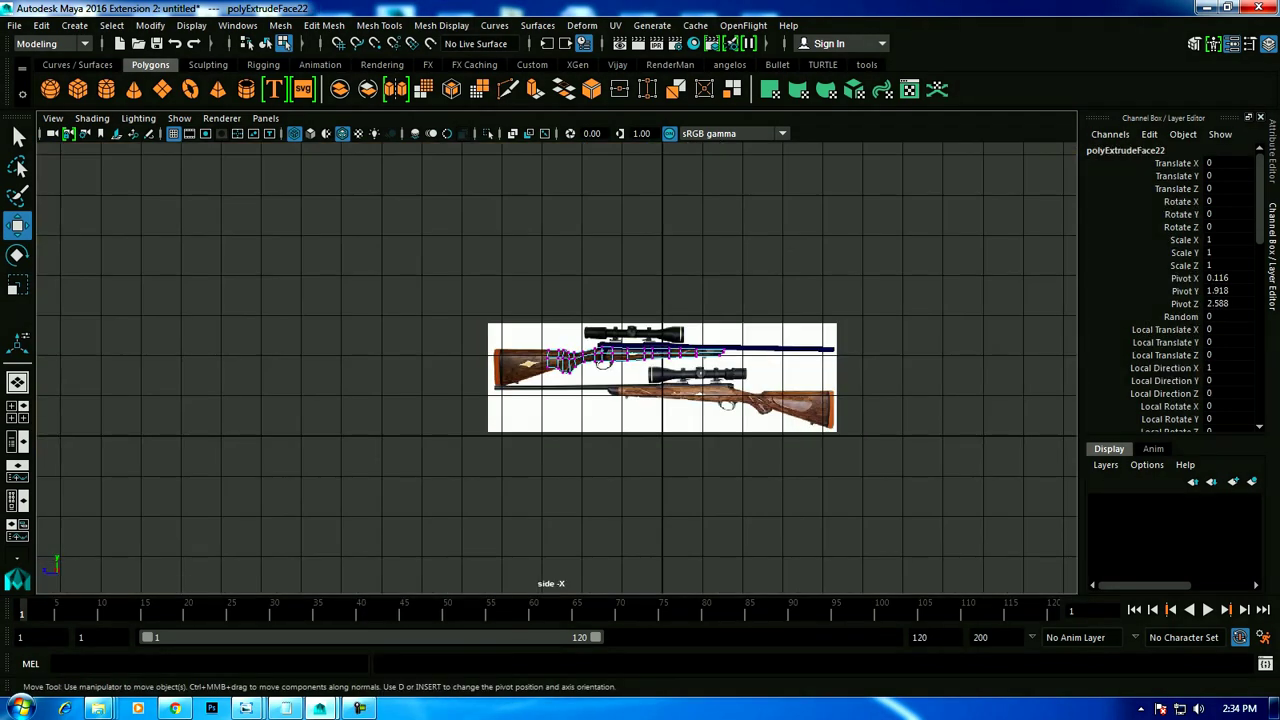
{"action": "scroll", "coordinate": [580, 405], "scroll_direction": "up", "scroll_amount": 3}
{"action": "scroll", "coordinate": [580, 405], "scroll_direction": "up", "scroll_amount": 3}
{"action": "scroll", "coordinate": [580, 405], "scroll_direction": "up", "scroll_amount": 2}
{"action": "left_click_drag", "start_coordinate": [400, 360], "coordinate": [434, 393]}
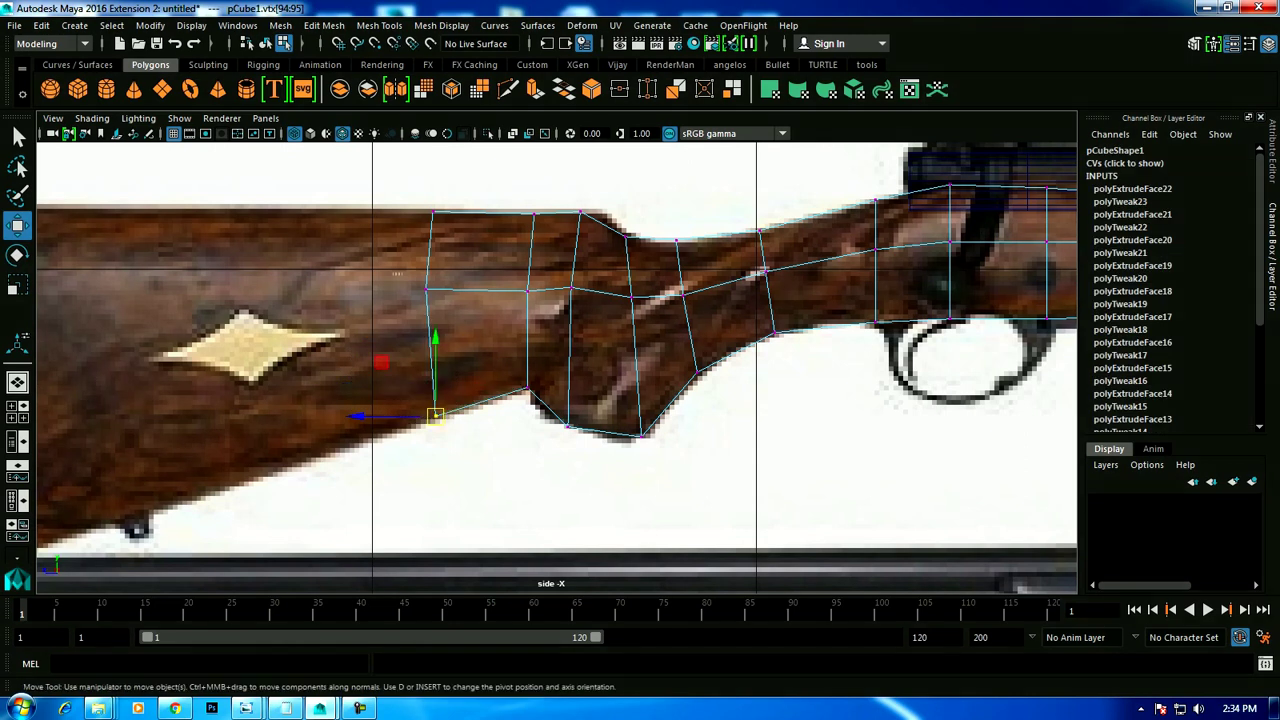
{"action": "left_click_drag", "start_coordinate": [425, 289], "coordinate": [435, 289]}
Extrude the rear face past the diamond inlay and lower its bottom corner onto the buttstock's edge.
{"action": "right_click_drag", "start_coordinate": [434, 255], "coordinate": [434, 298]}
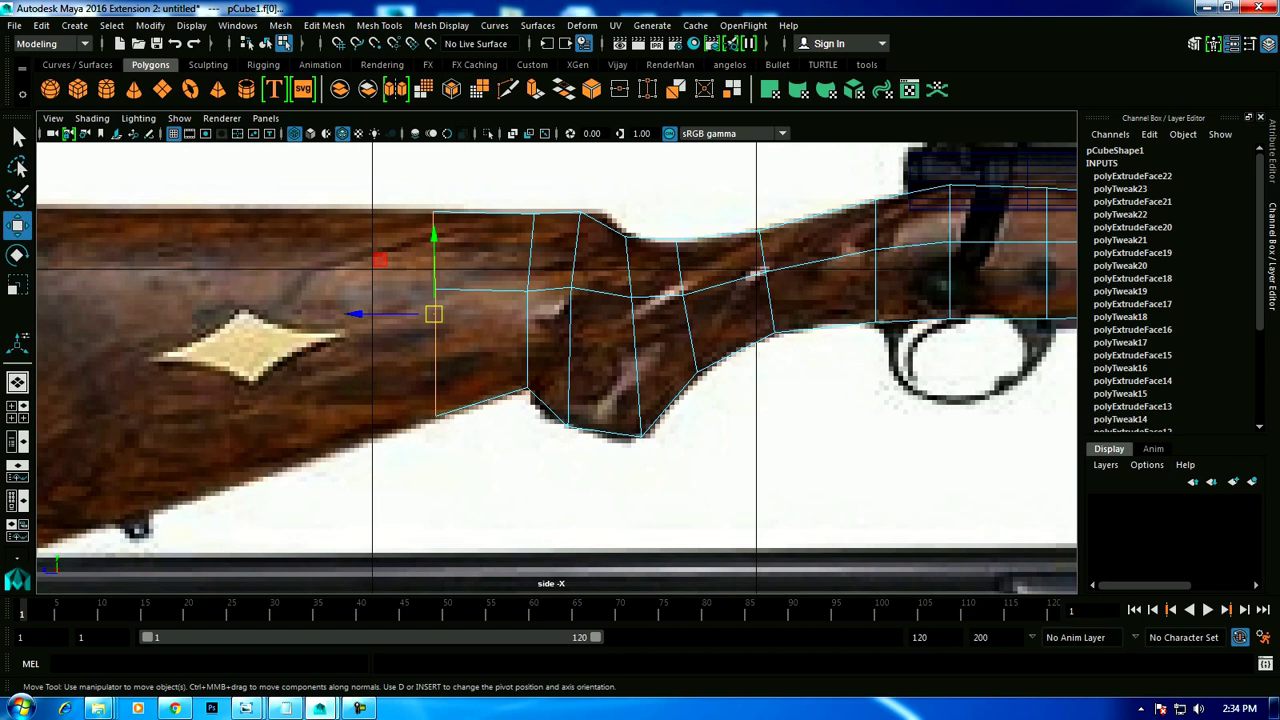
{"action": "key", "text": "ctrl+e"}
{"action": "left_click_drag", "start_coordinate": [433, 314], "coordinate": [282, 311]}
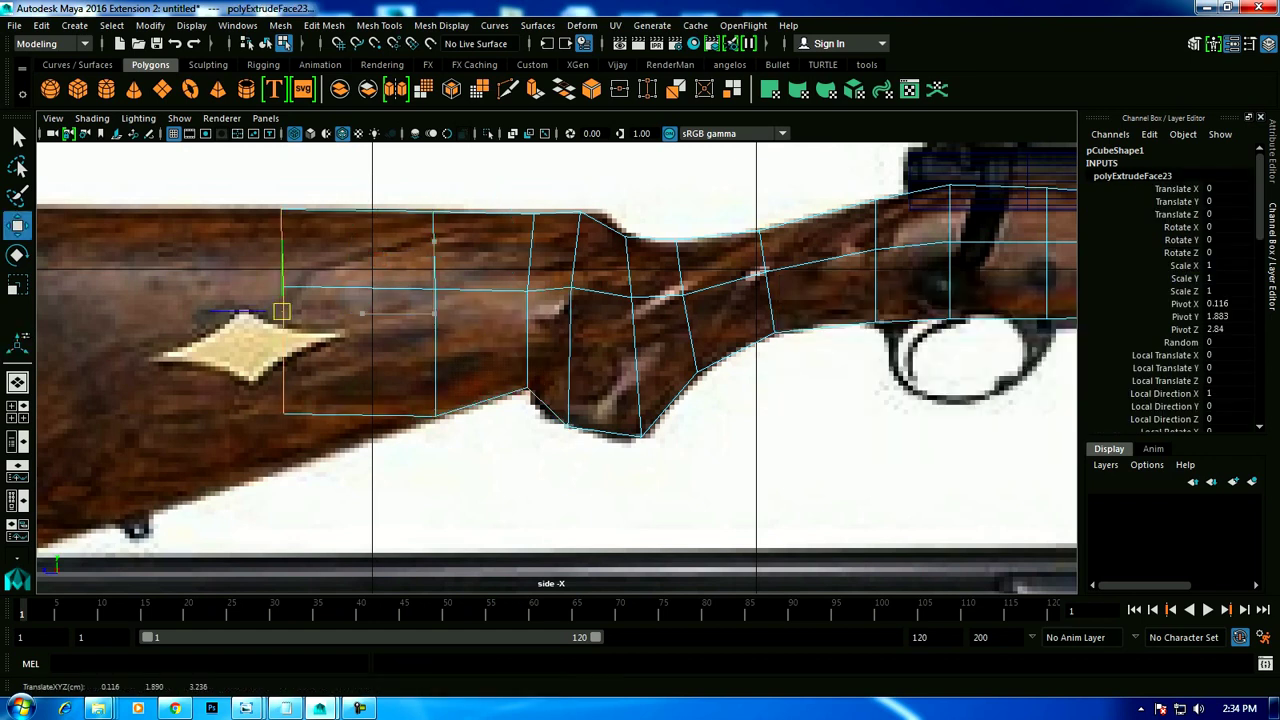
{"action": "middle_click_drag", "start_coordinate": [282, 311], "coordinate": [391, 289], "text": "alt"}
{"action": "right_click_drag", "start_coordinate": [336, 234], "coordinate": [314, 257]}
{"action": "left_click_drag", "start_coordinate": [420, 415], "coordinate": [338, 336]}
{"action": "left_click_drag", "start_coordinate": [392, 390], "coordinate": [400, 422]}
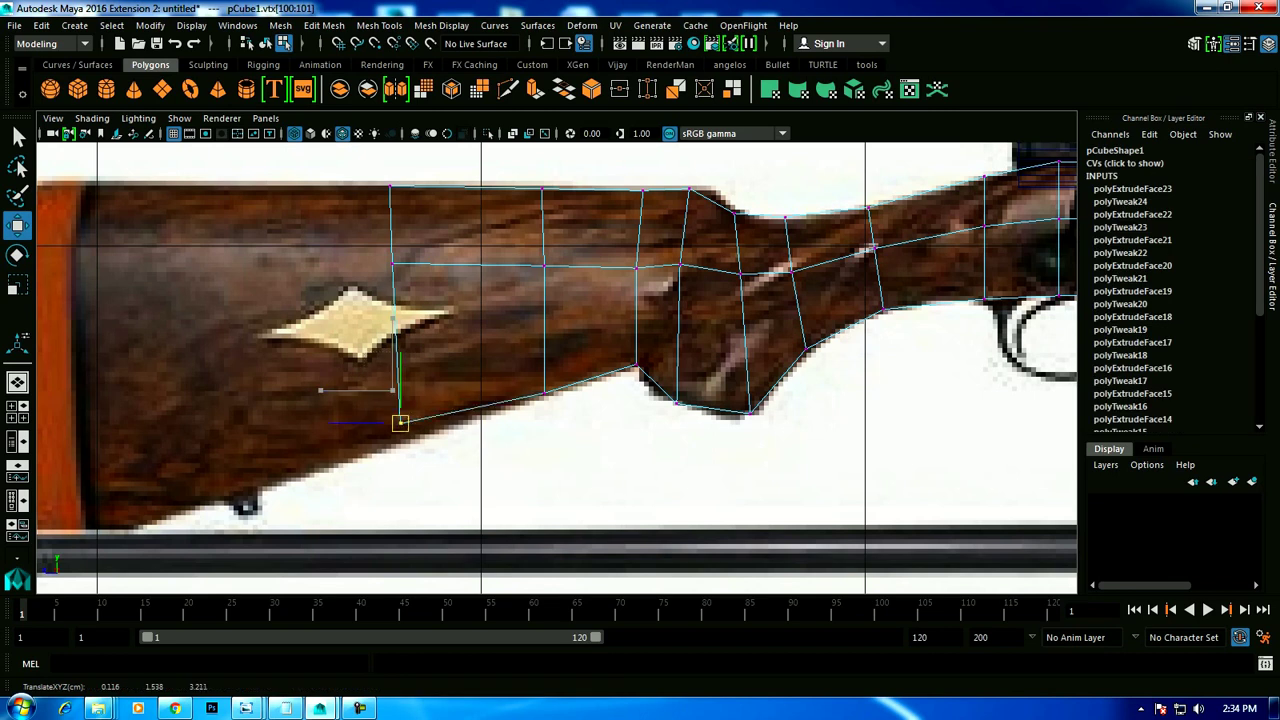
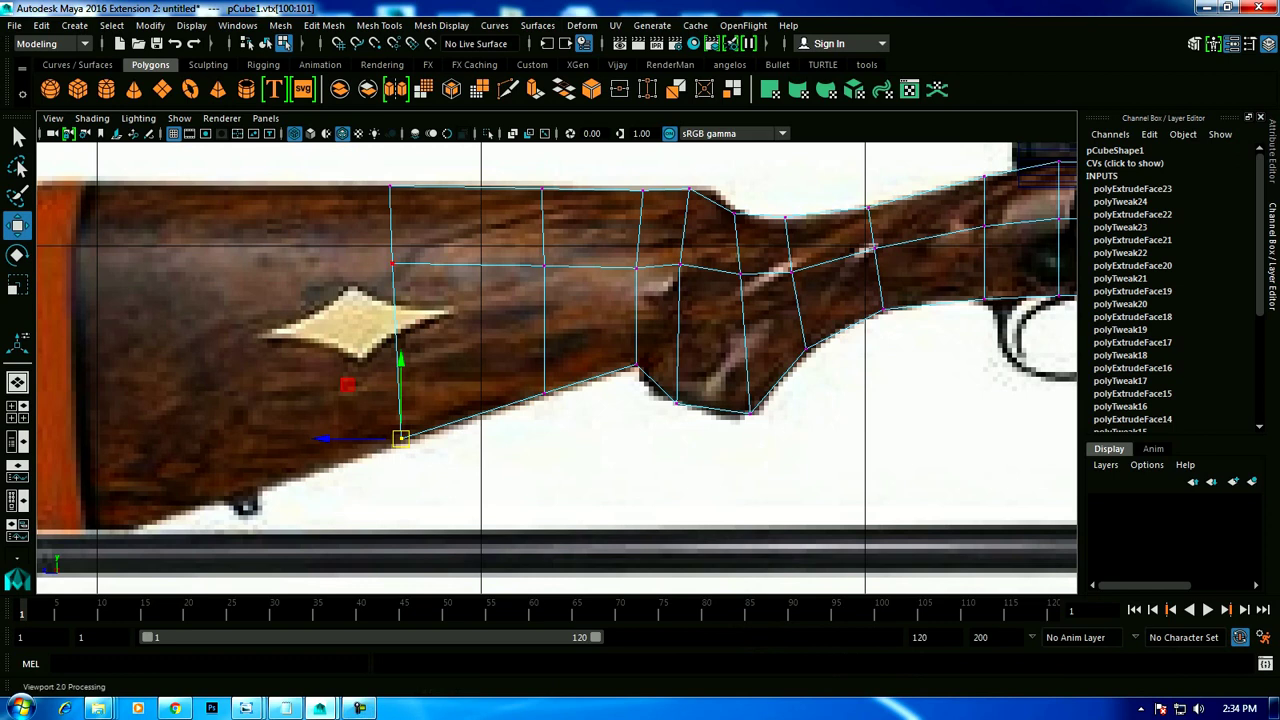
Extrude the stock's end face twice, moving it back to the butt end.
{"action": "right_click", "coordinate": [415, 259]}
{"action": "left_click", "coordinate": [415, 302]}
{"action": "left_click_drag", "start_coordinate": [394, 271], "coordinate": [543, 443]}
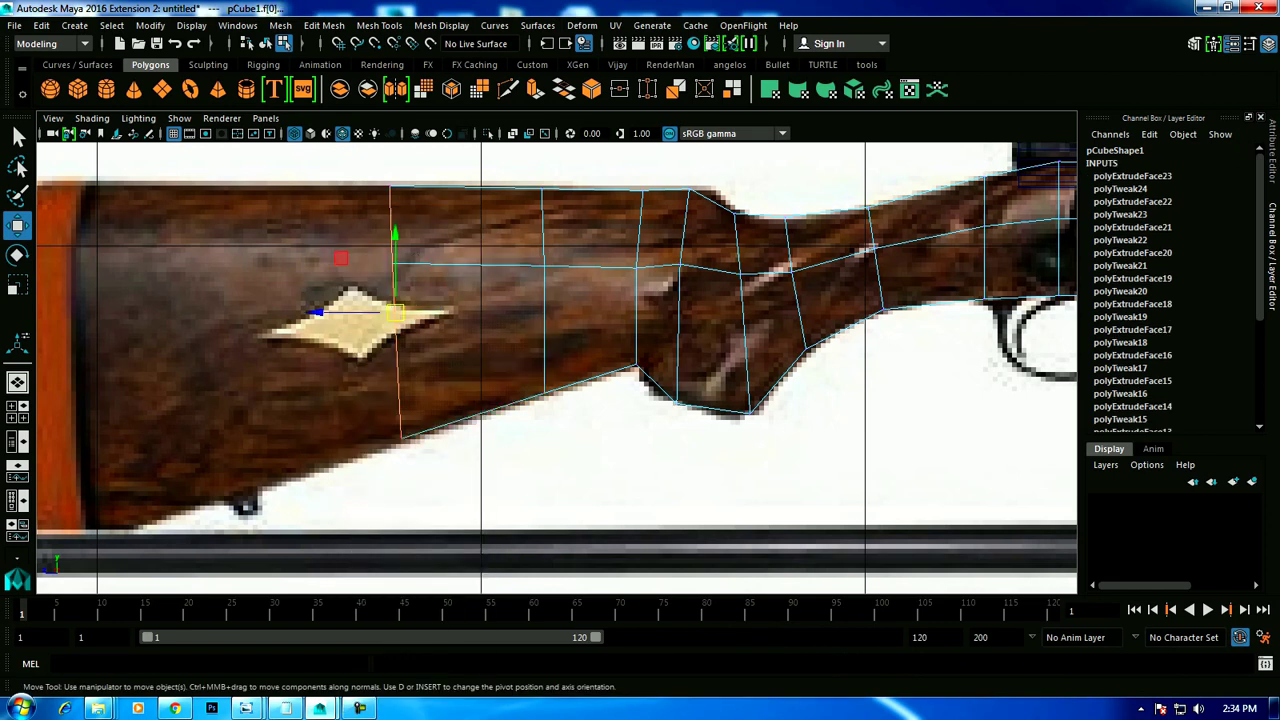
{"action": "key", "text": "ctrl+e"}
{"action": "left_click_drag", "start_coordinate": [330, 226], "coordinate": [200, 218]}
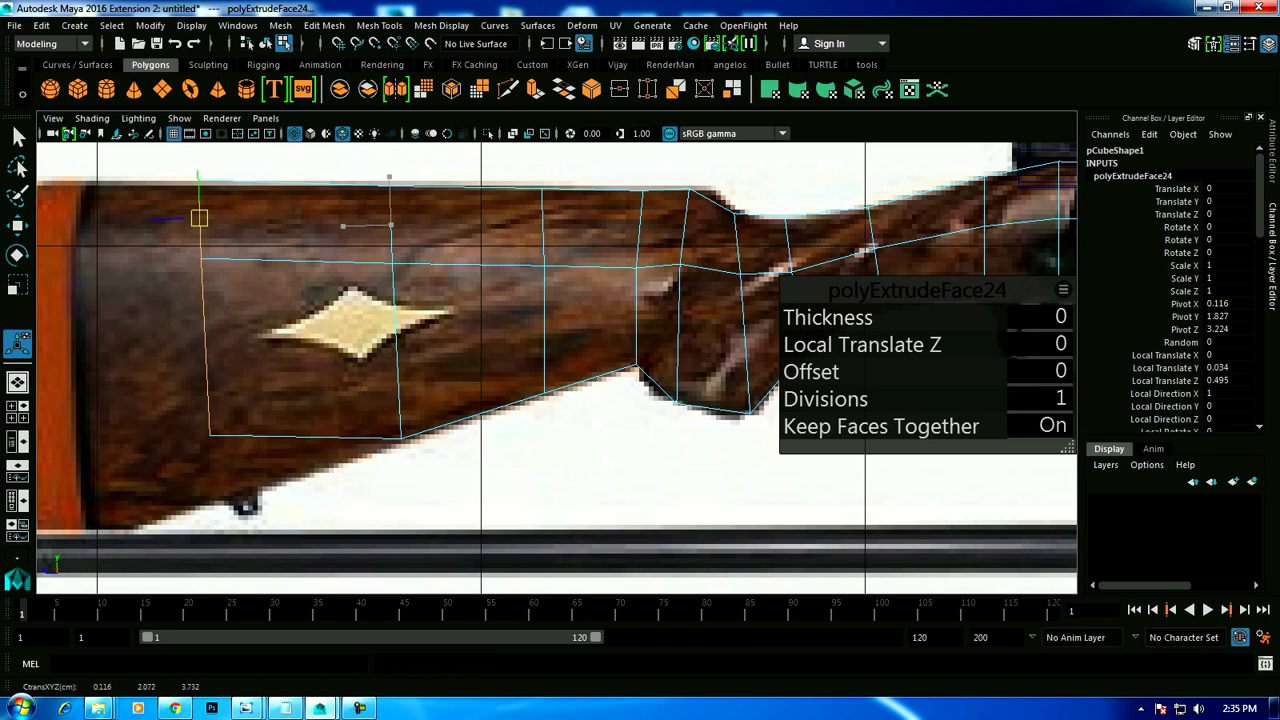
{"action": "middle_click_drag", "start_coordinate": [200, 218], "coordinate": [388, 197], "text": "alt"}
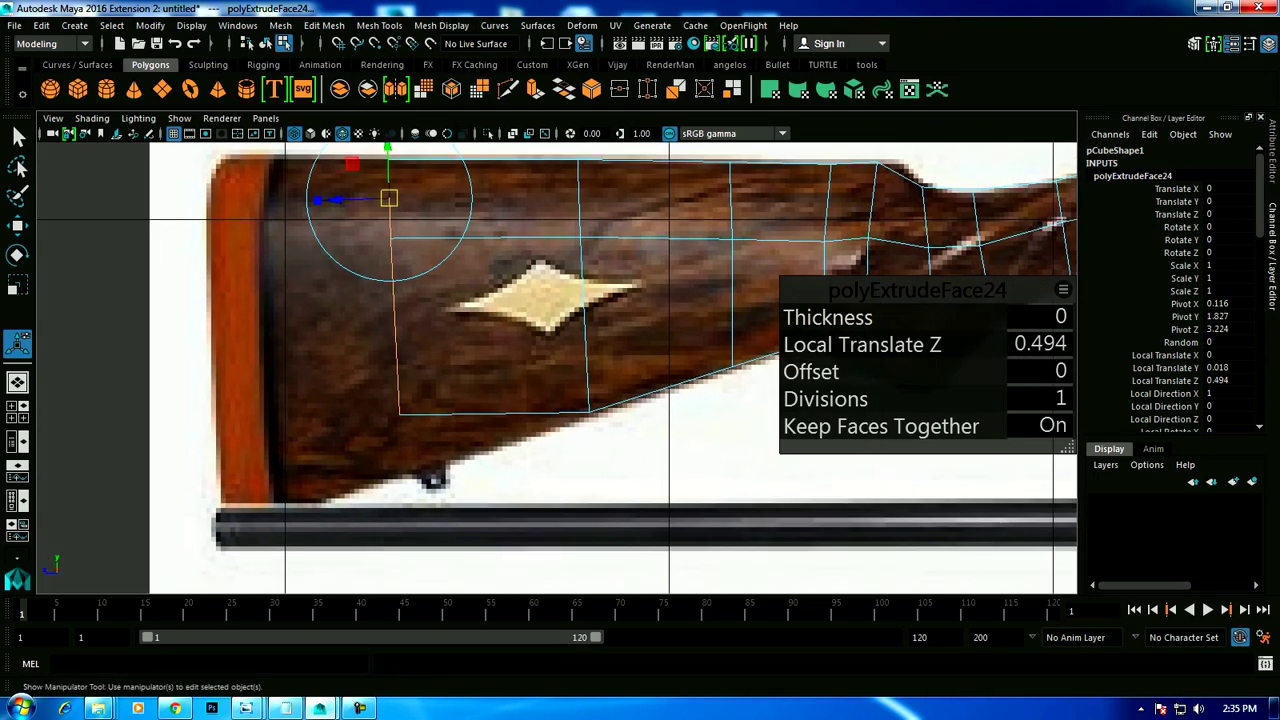
{"action": "key", "text": "ctrl+e"}
{"action": "key", "text": "w"}
{"action": "left_click_drag", "start_coordinate": [390, 286], "coordinate": [222, 282]}
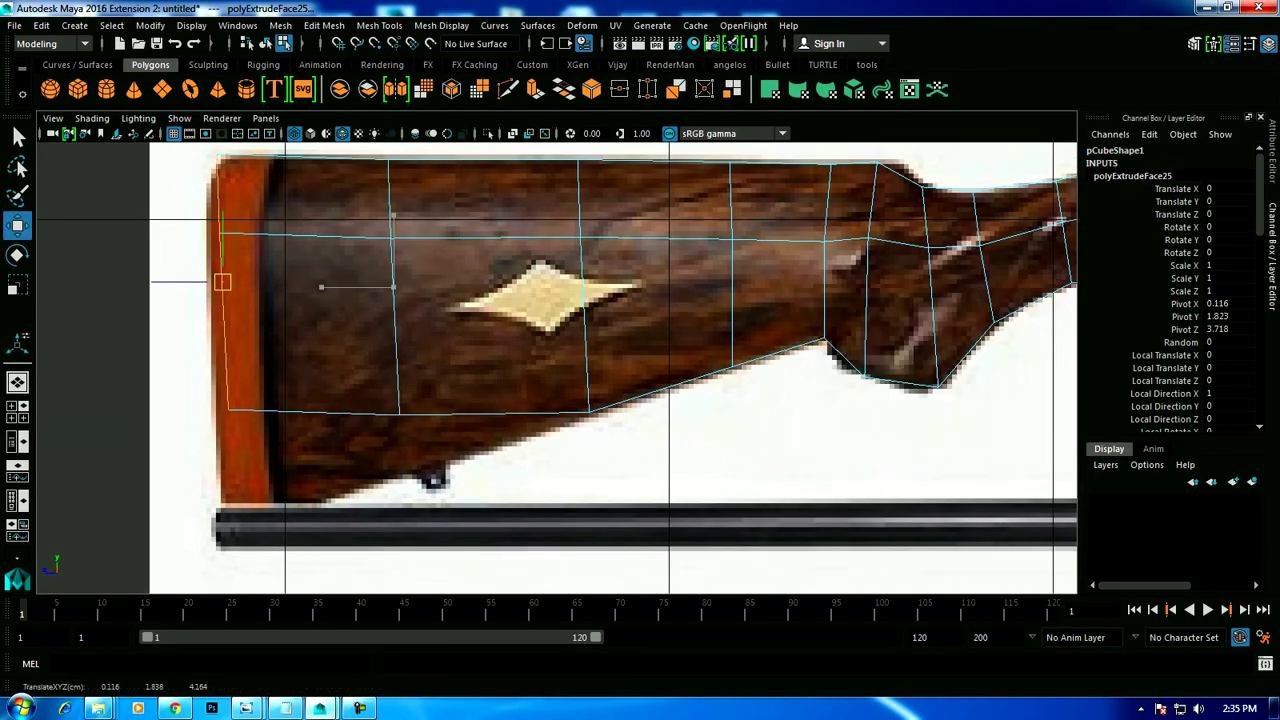
Pull the stock's lower vertices down to follow the reference buttstock outline.
{"action": "right_click_drag", "start_coordinate": [395, 257], "coordinate": [320, 260]}
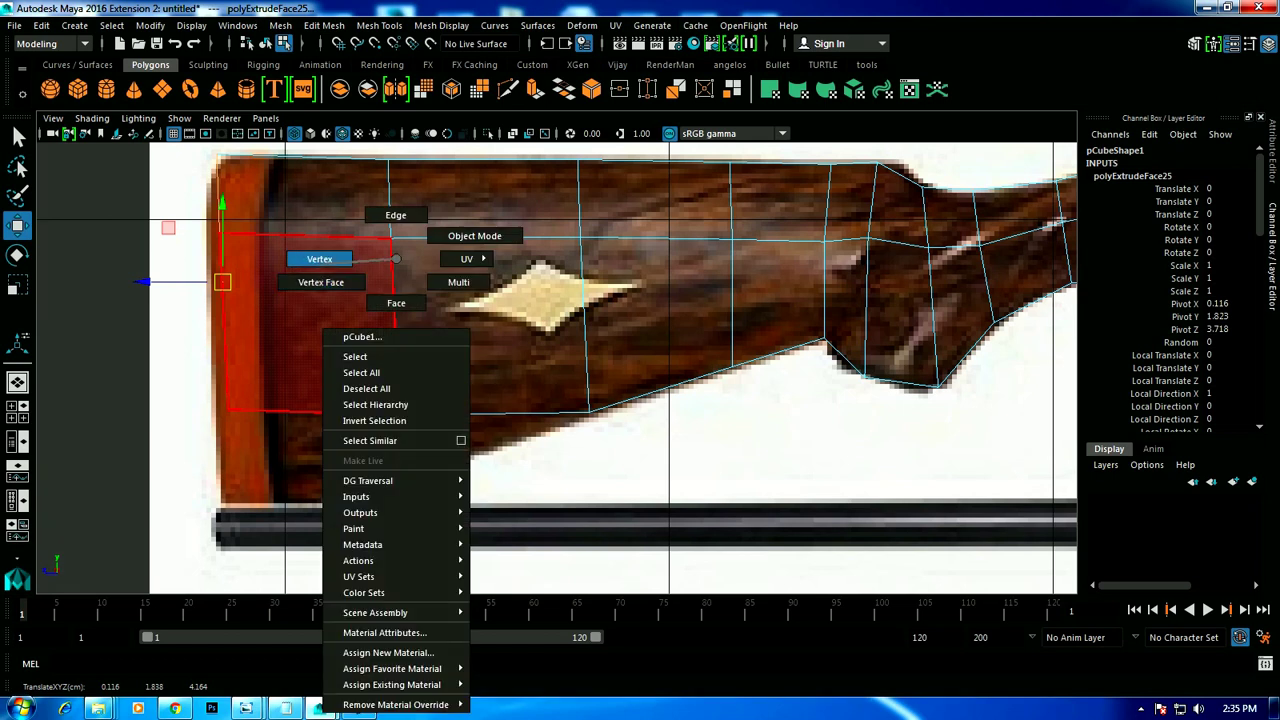
{"action": "mouse_move", "coordinate": [380, 395]}
{"action": "left_mouse_down"}
{"action": "mouse_move", "coordinate": [420, 432]}
{"action": "mouse_move", "coordinate": [414, 468]}
{"action": "left_mouse_up"}
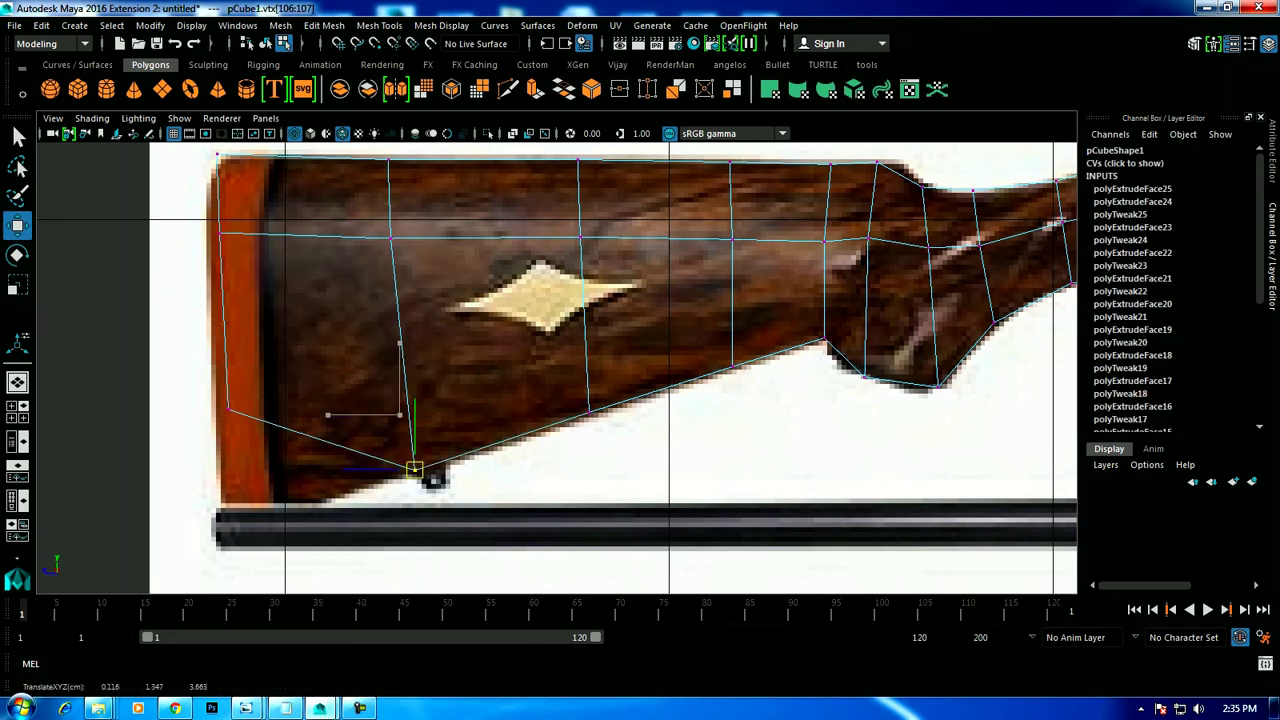
{"action": "left_click_drag", "start_coordinate": [228, 409], "coordinate": [219, 503]}
{"action": "left_click_drag", "start_coordinate": [540, 380], "coordinate": [700, 380], "text": "alt"}
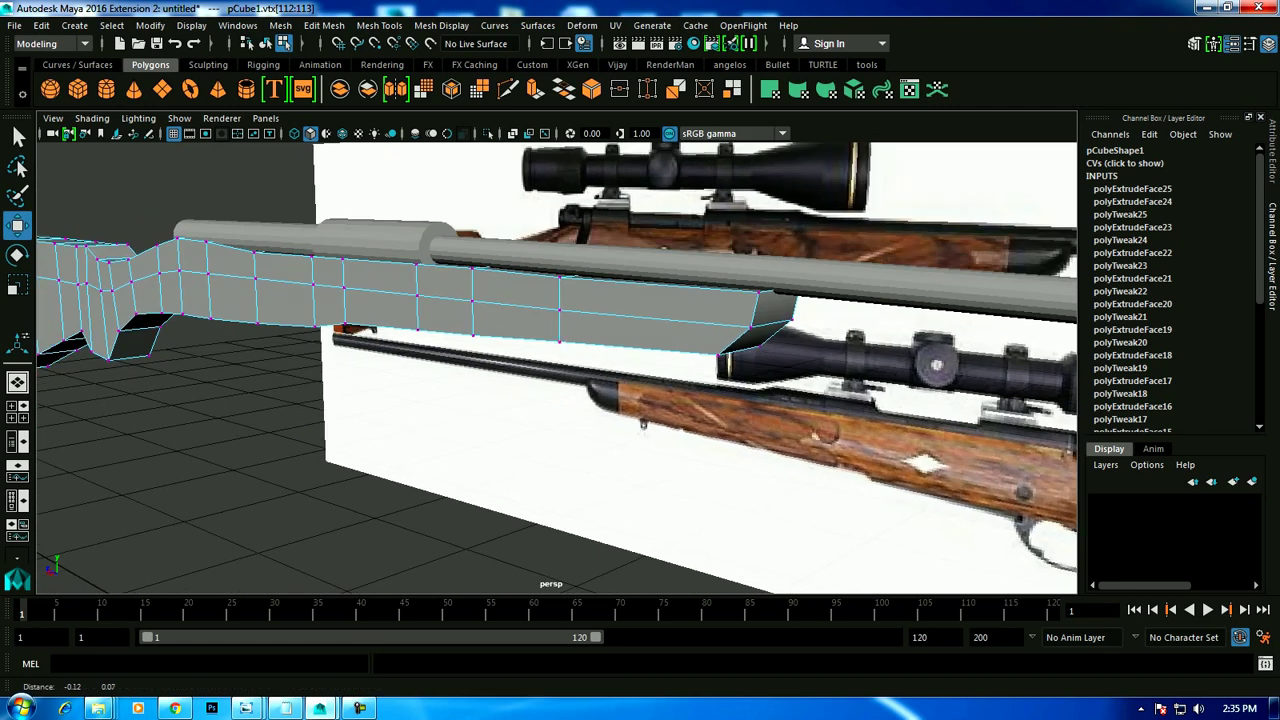
Select the stock's horizontal edge loop and scale it outward along X to about 1.23.
{"action": "left_click", "coordinate": [647, 320]}
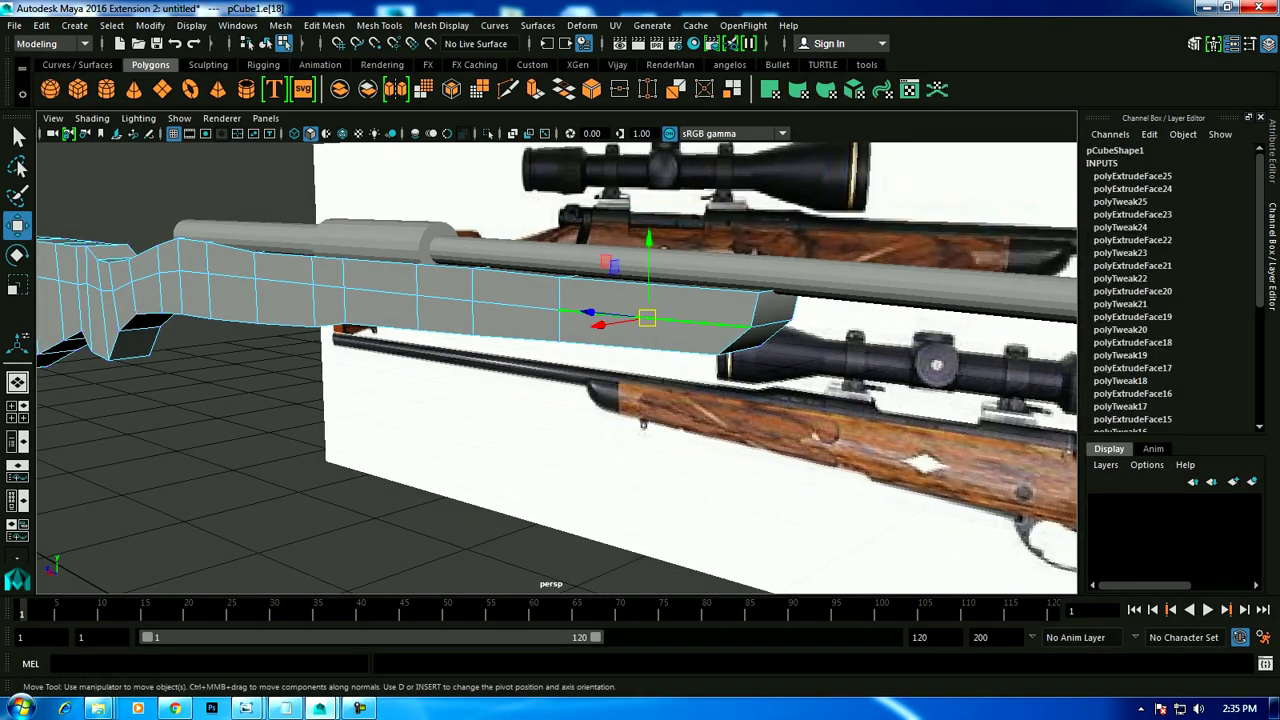
{"action": "double_click", "coordinate": [221, 287], "text": "shift"}
{"action": "key", "text": "r"}
{"action": "left_click_drag", "start_coordinate": [560, 400], "coordinate": [620, 400], "text": "alt"}
{"action": "left_click_drag", "start_coordinate": [194, 291], "coordinate": [175, 295]}
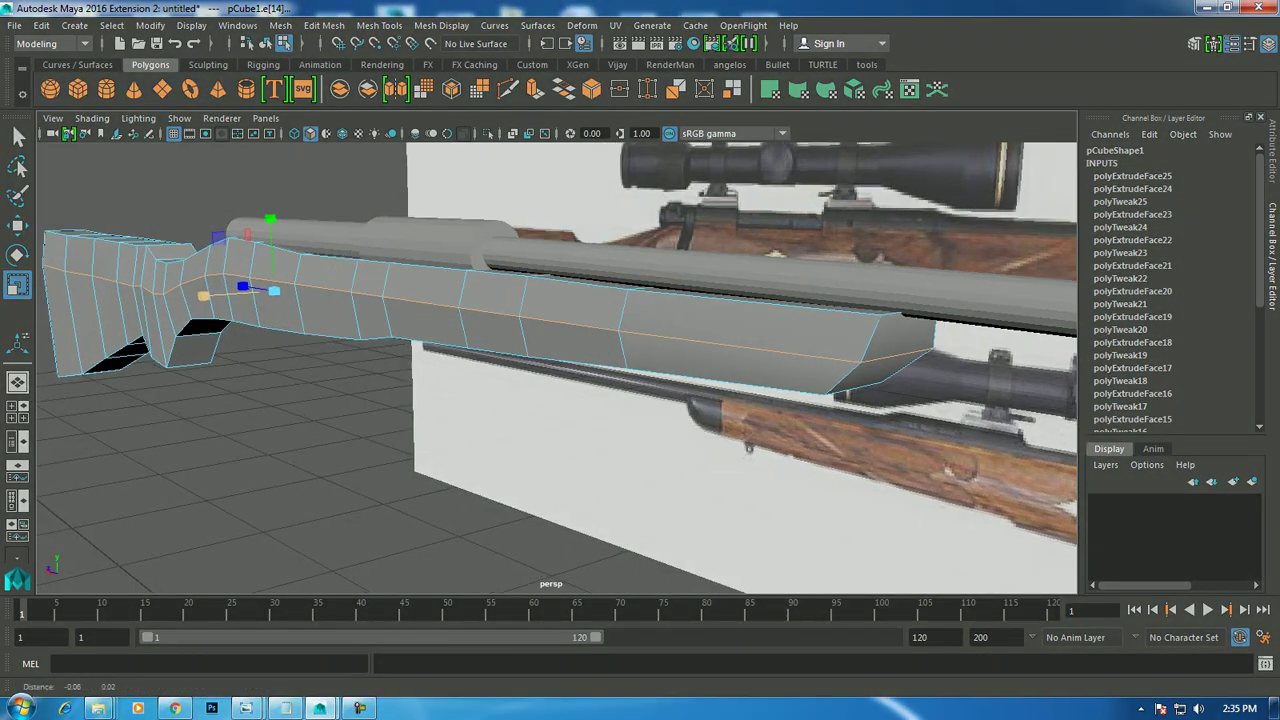
{"action": "left_click_drag", "start_coordinate": [620, 400], "coordinate": [700, 420], "text": "alt"}
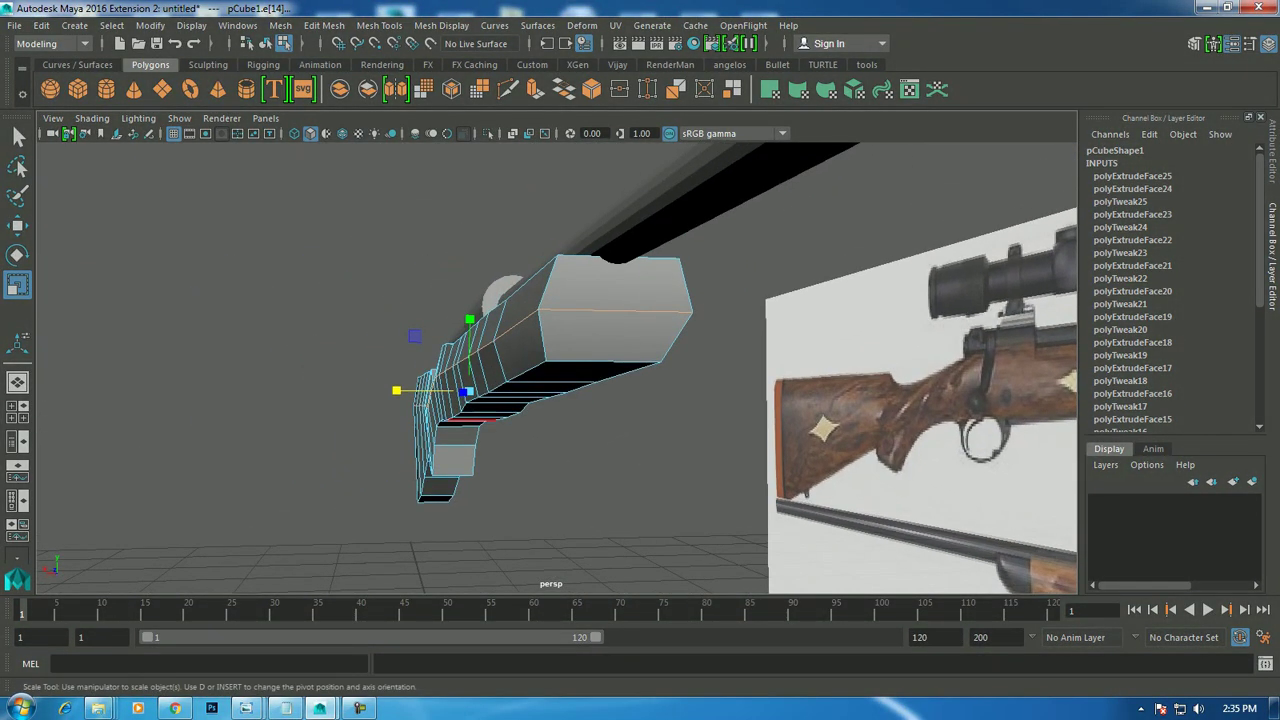
Check the stock's thickness in front view and select its vertices there.
{"action": "key", "text": "space"}
{"action": "key", "text": "space"}
{"action": "scroll", "coordinate": [560, 390], "scroll_direction": "down", "scroll_amount": 5}
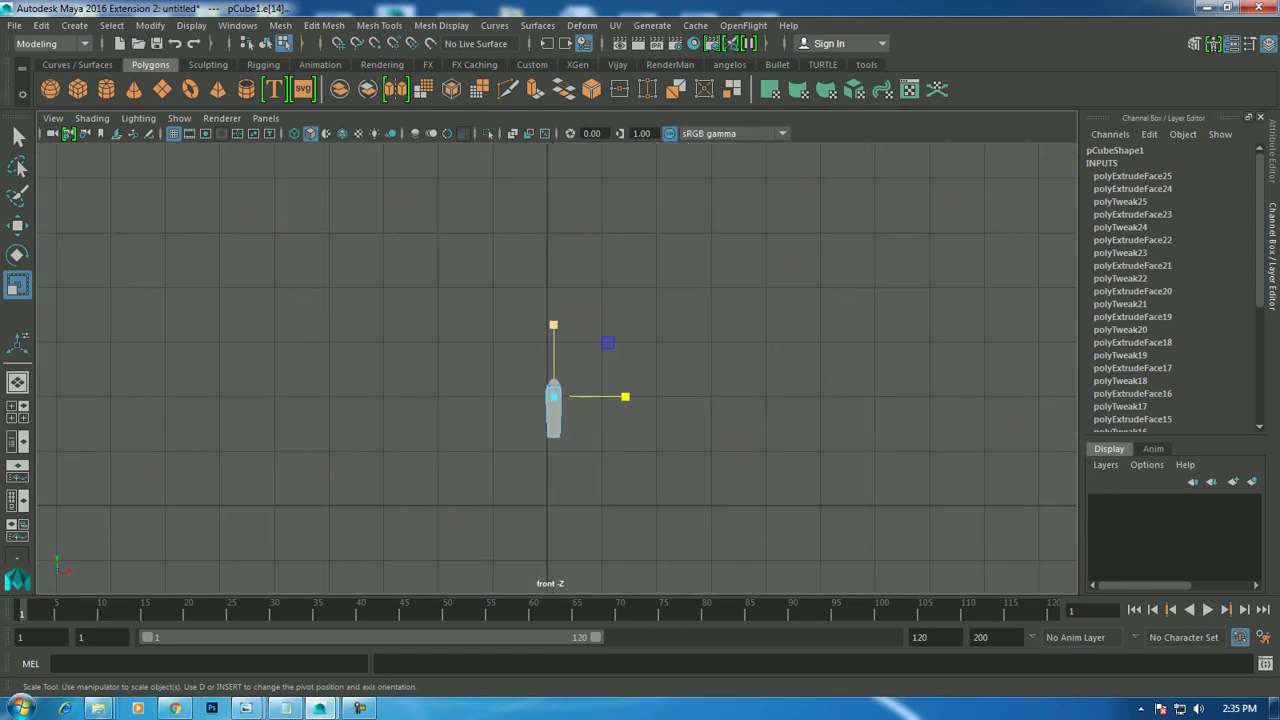
{"action": "scroll", "coordinate": [560, 400], "scroll_direction": "up", "scroll_amount": 4}
{"action": "scroll", "coordinate": [560, 400], "scroll_direction": "up", "scroll_amount": 2}
{"action": "scroll", "coordinate": [560, 400], "scroll_direction": "up", "scroll_amount": 2}
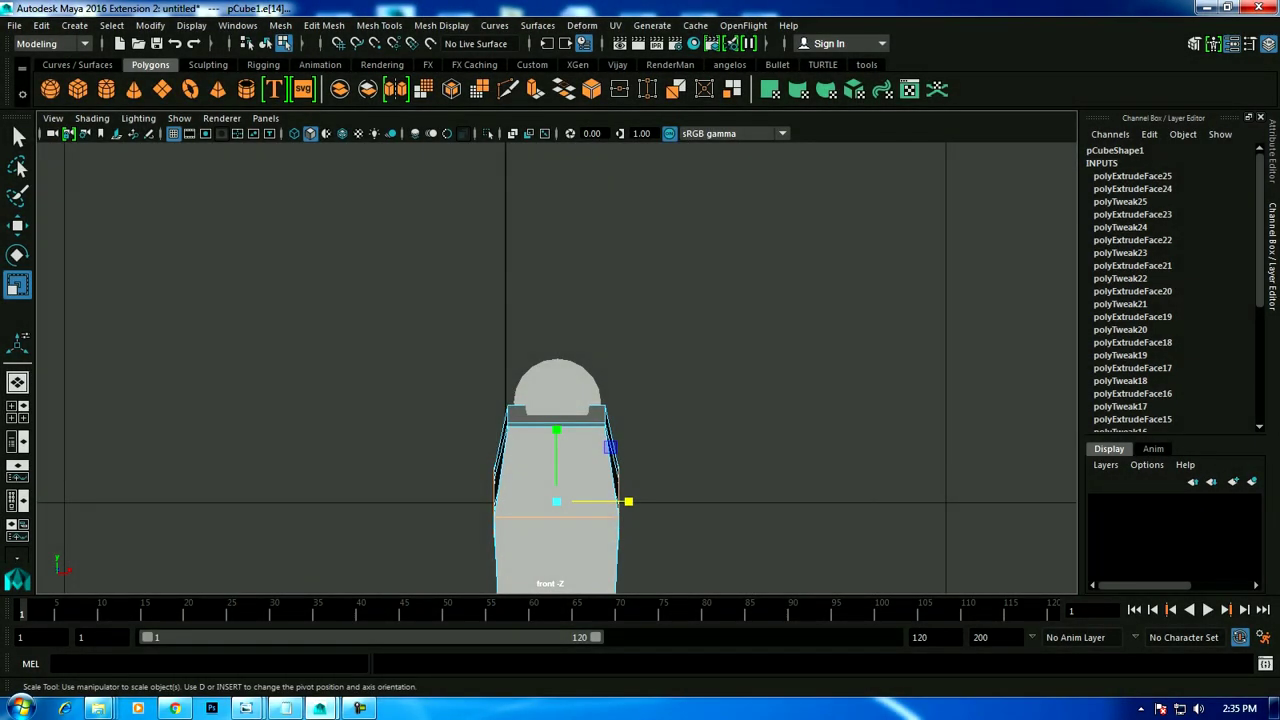
{"action": "right_click_drag", "start_coordinate": [562, 259], "coordinate": [486, 259]}
{"action": "left_click_drag", "start_coordinate": [398, 333], "coordinate": [694, 413]}
{"action": "key", "text": "space"}
{"action": "key", "text": "space"}
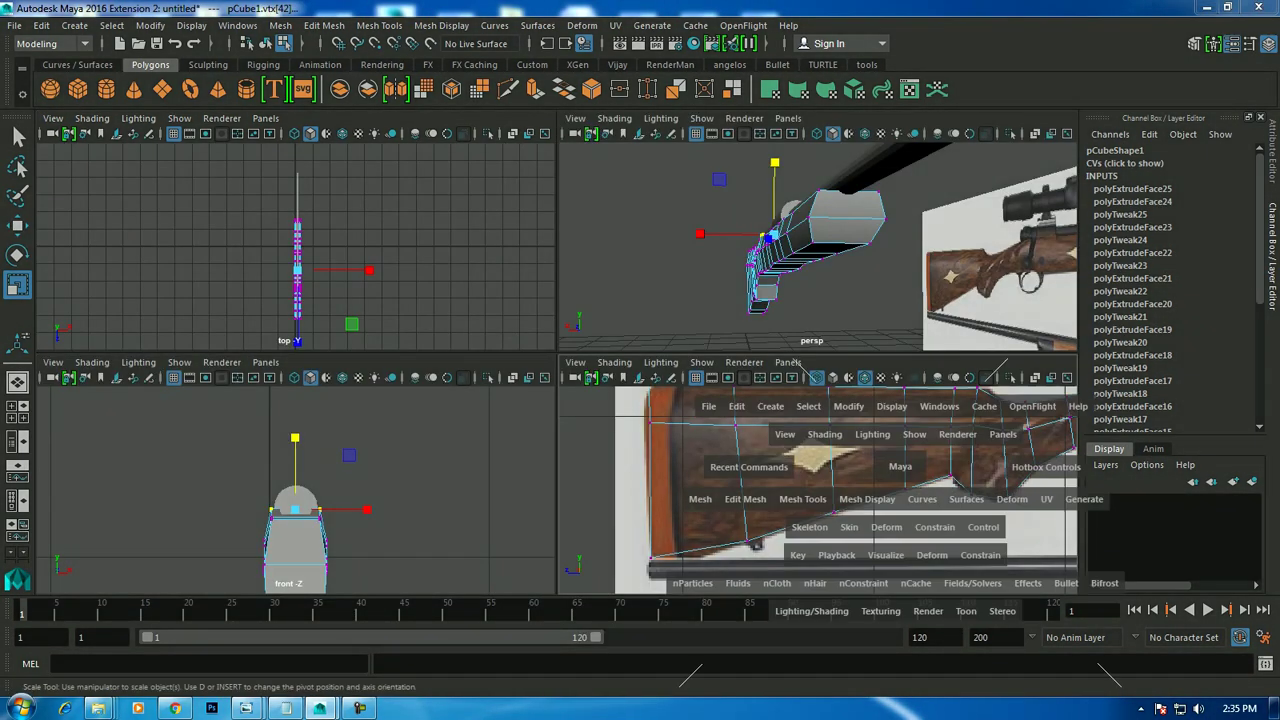
{"action": "scroll", "coordinate": [600, 340], "scroll_direction": "up", "scroll_amount": 4}
{"action": "scroll", "coordinate": [600, 340], "scroll_direction": "up", "scroll_amount": 2}
Select the stock's top-row vertices and scale them in along X to about 0.615.
{"action": "scroll", "coordinate": [557, 370], "scroll_direction": "down", "scroll_amount": 3}
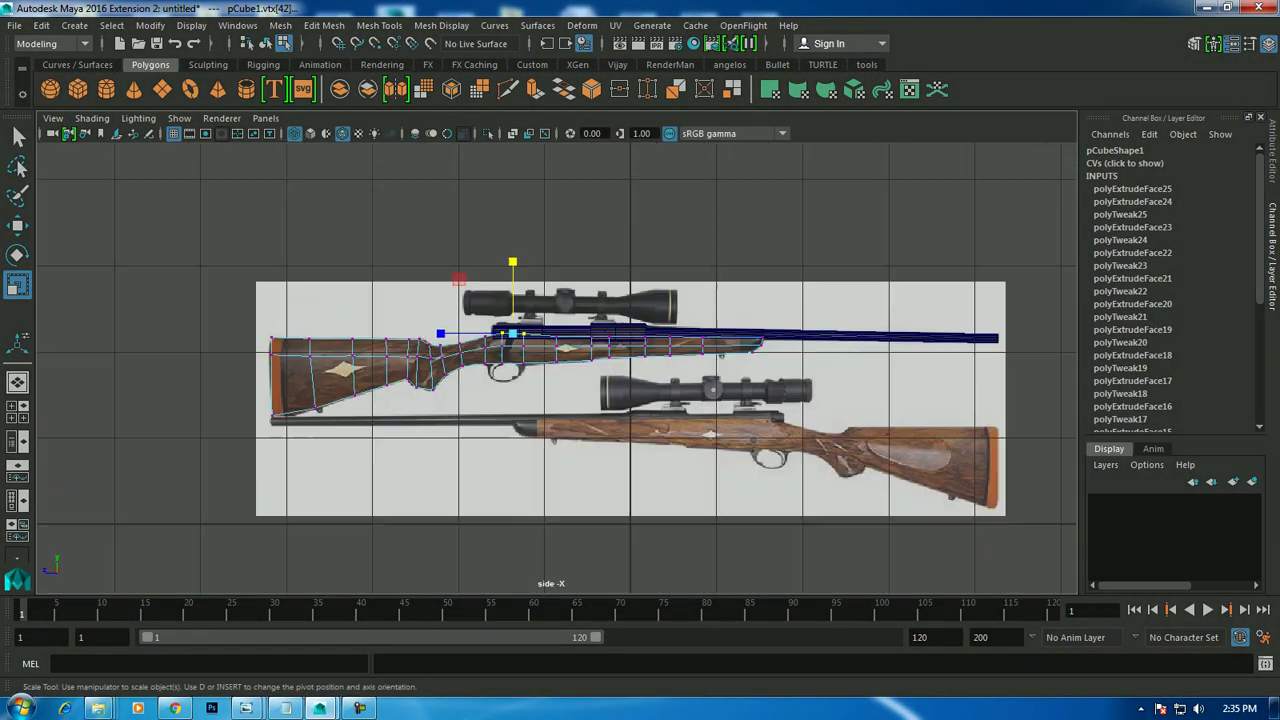
{"action": "left_click_drag", "start_coordinate": [185, 290], "coordinate": [318, 352]}
{"action": "scroll", "coordinate": [555, 375], "scroll_direction": "up", "scroll_amount": 2}
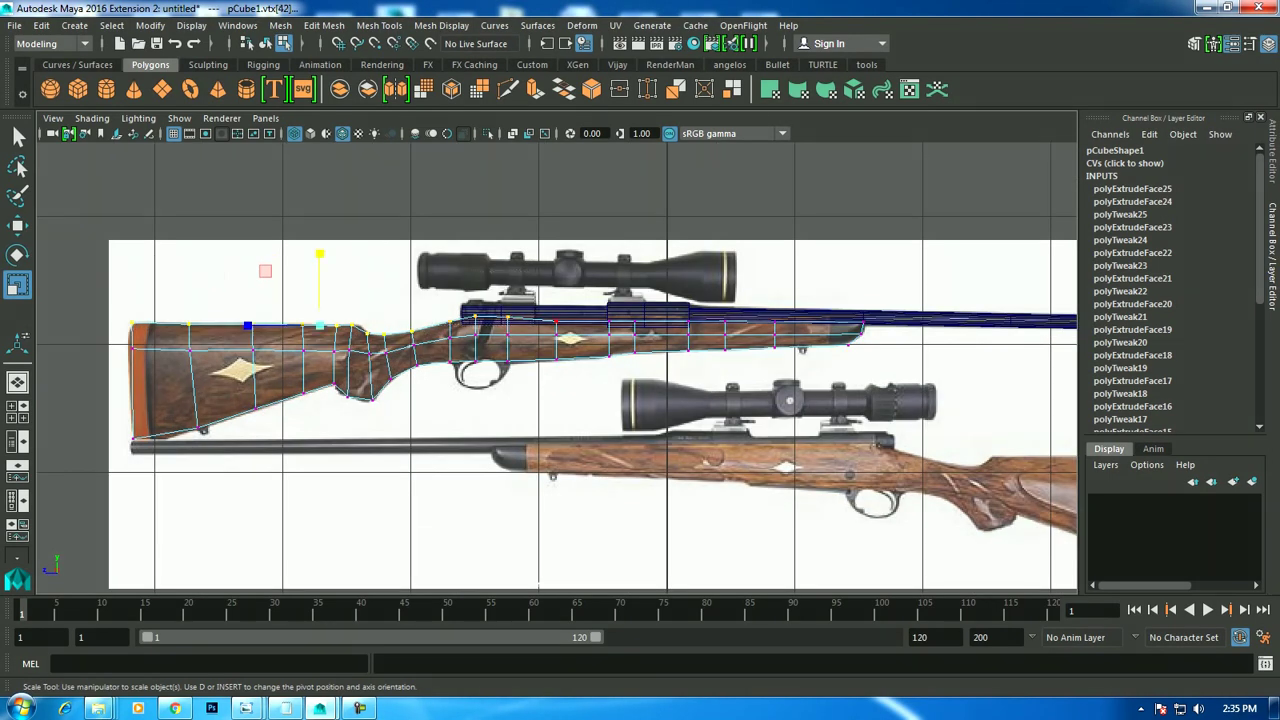
{"action": "left_click_drag", "start_coordinate": [530, 280], "coordinate": [735, 322]}
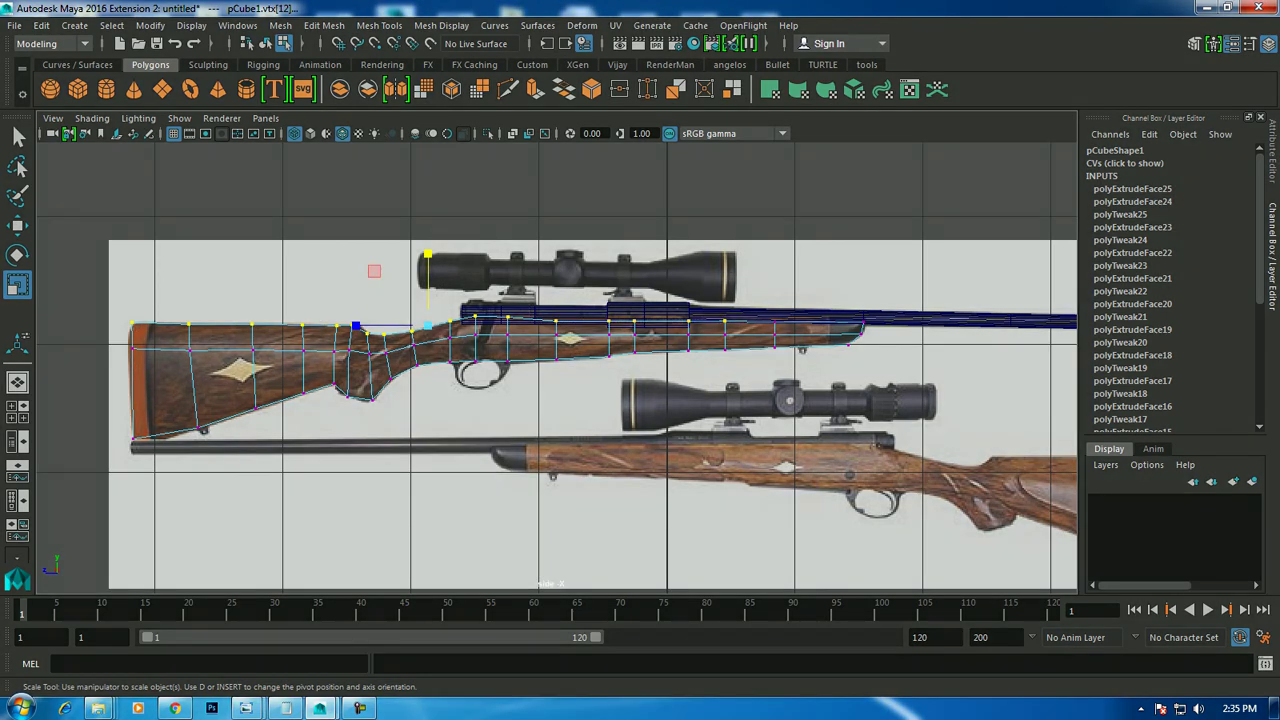
{"action": "key", "text": "space"}
{"action": "key", "text": "space"}
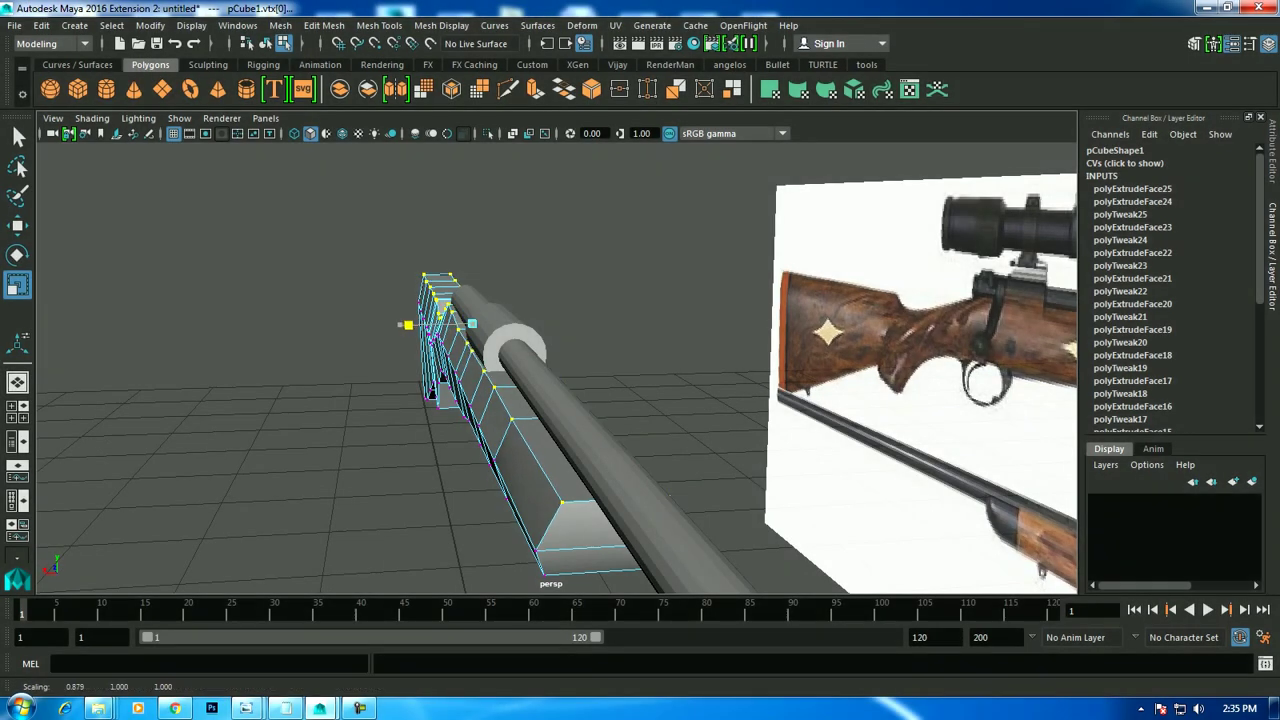
{"action": "mouse_move", "coordinate": [399, 325]}
{"action": "left_mouse_down"}
{"action": "mouse_move", "coordinate": [428, 324]}
{"action": "mouse_move", "coordinate": [520, 380]}
{"action": "mouse_move", "coordinate": [600, 390]}
{"action": "left_mouse_up"}
{"action": "middle_click_drag", "start_coordinate": [475, 275], "coordinate": [571, 271], "text": "alt"}
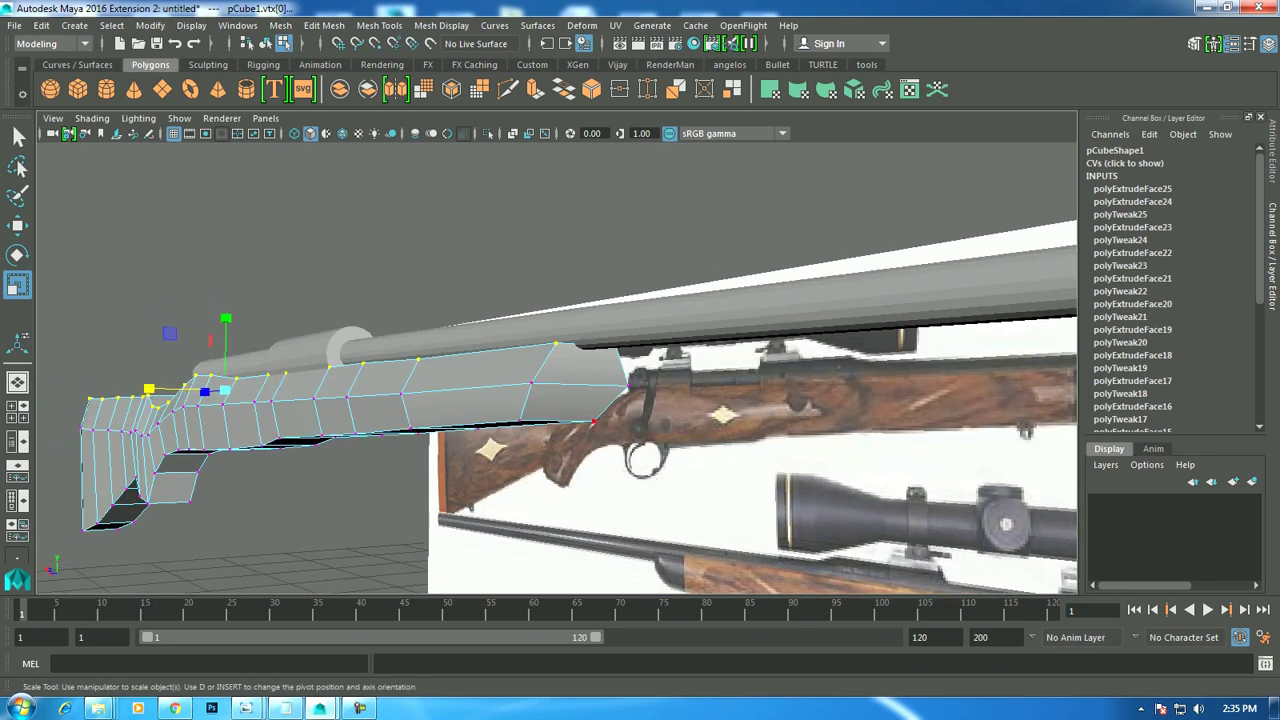
{"action": "right_click_drag", "start_coordinate": [571, 271], "coordinate": [649, 234]}
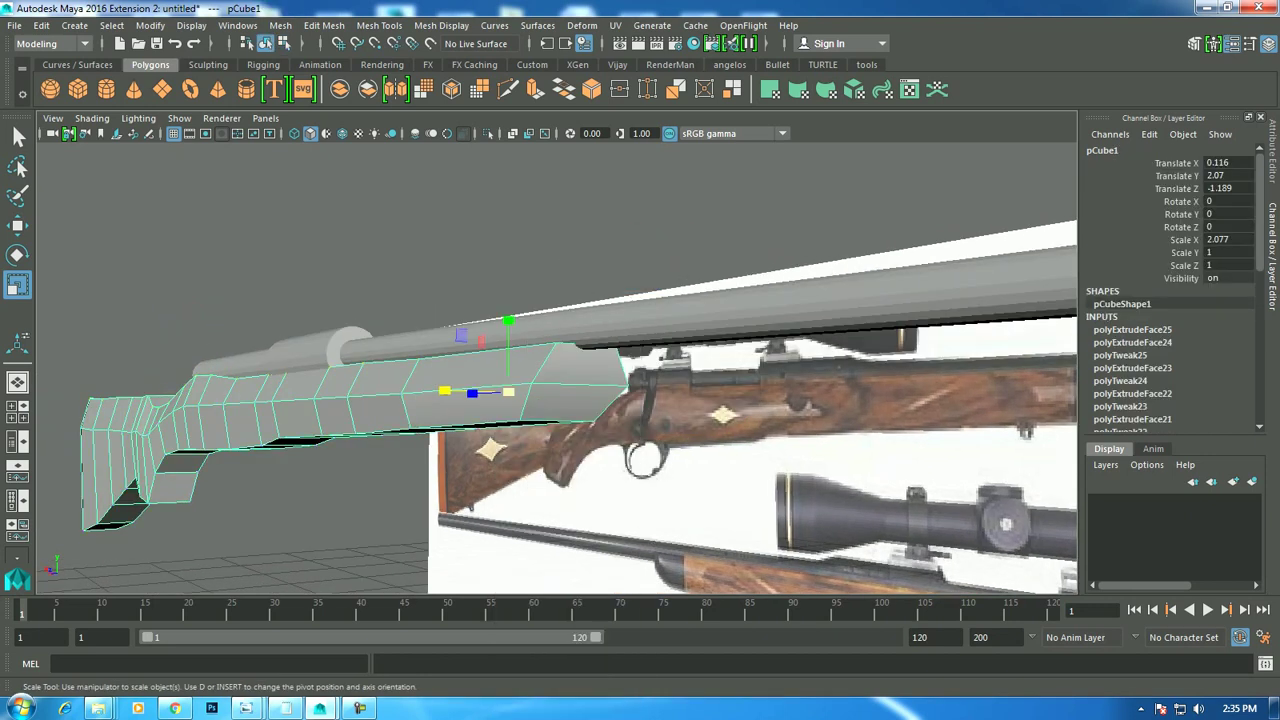
Insert a lengthwise edge loop along the stock's underside with Insert Edge Loop.
{"action": "key", "text": "w"}
{"action": "left_click", "coordinate": [324, 25]}
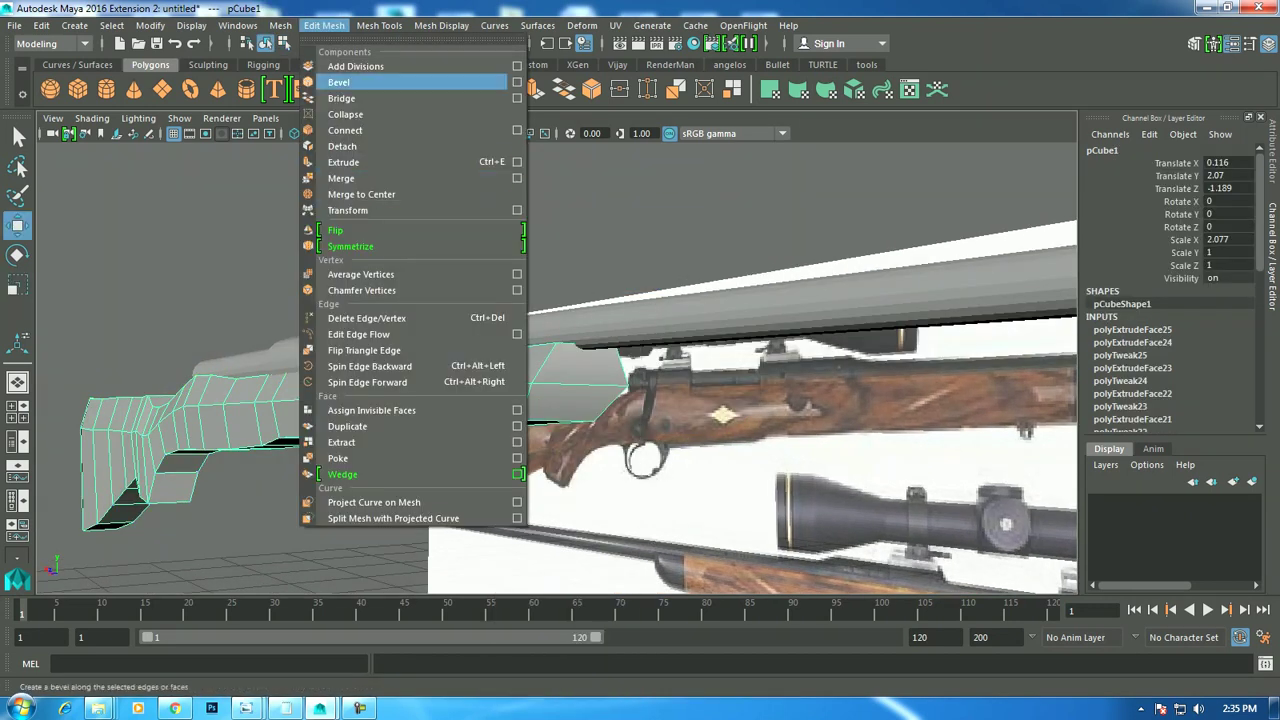
{"action": "left_click", "coordinate": [410, 146]}
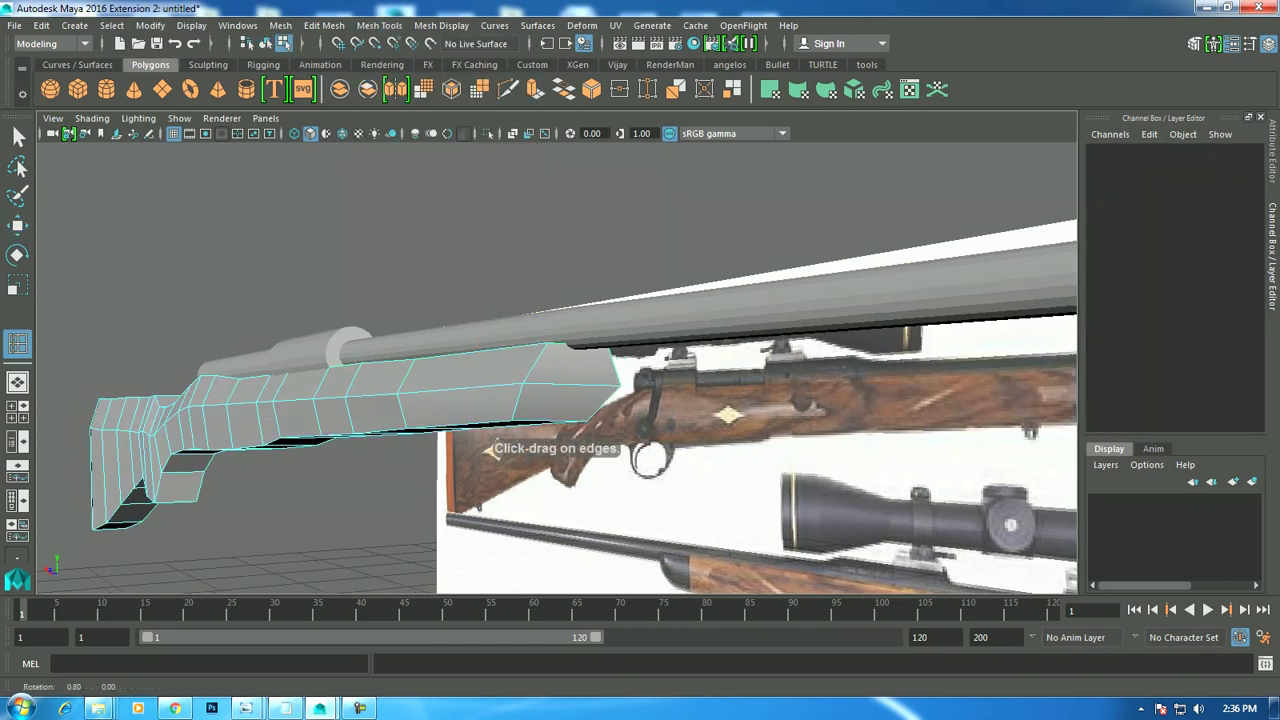
{"action": "left_click_drag", "start_coordinate": [490, 450], "coordinate": [560, 470], "text": "alt"}
{"action": "left_click", "coordinate": [258, 458]}
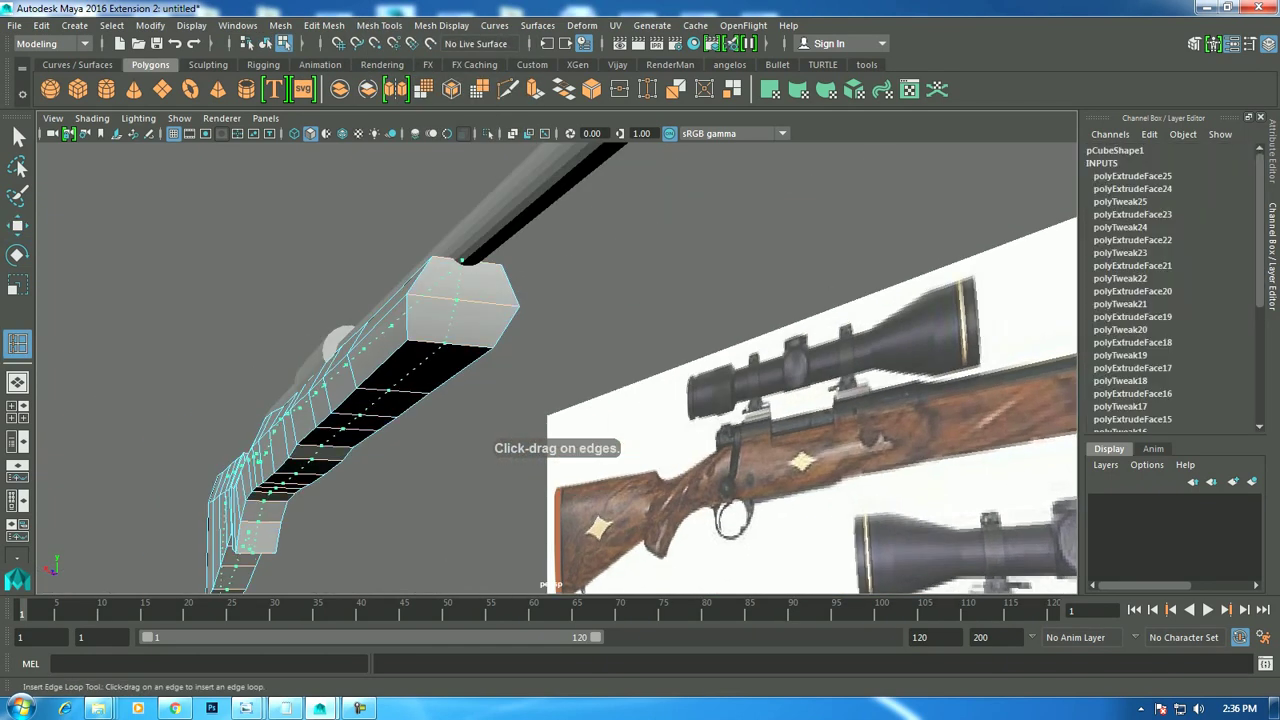
{"action": "mouse_move", "coordinate": [560, 450]}
{"action": "left_mouse_down", "text": "alt"}
{"action": "mouse_move", "coordinate": [620, 460]}
{"action": "mouse_move", "coordinate": [640, 420]}
{"action": "left_mouse_up", "text": "alt"}
Select the edges of the new underside loop with the Move tool.
{"action": "key", "text": "w"}
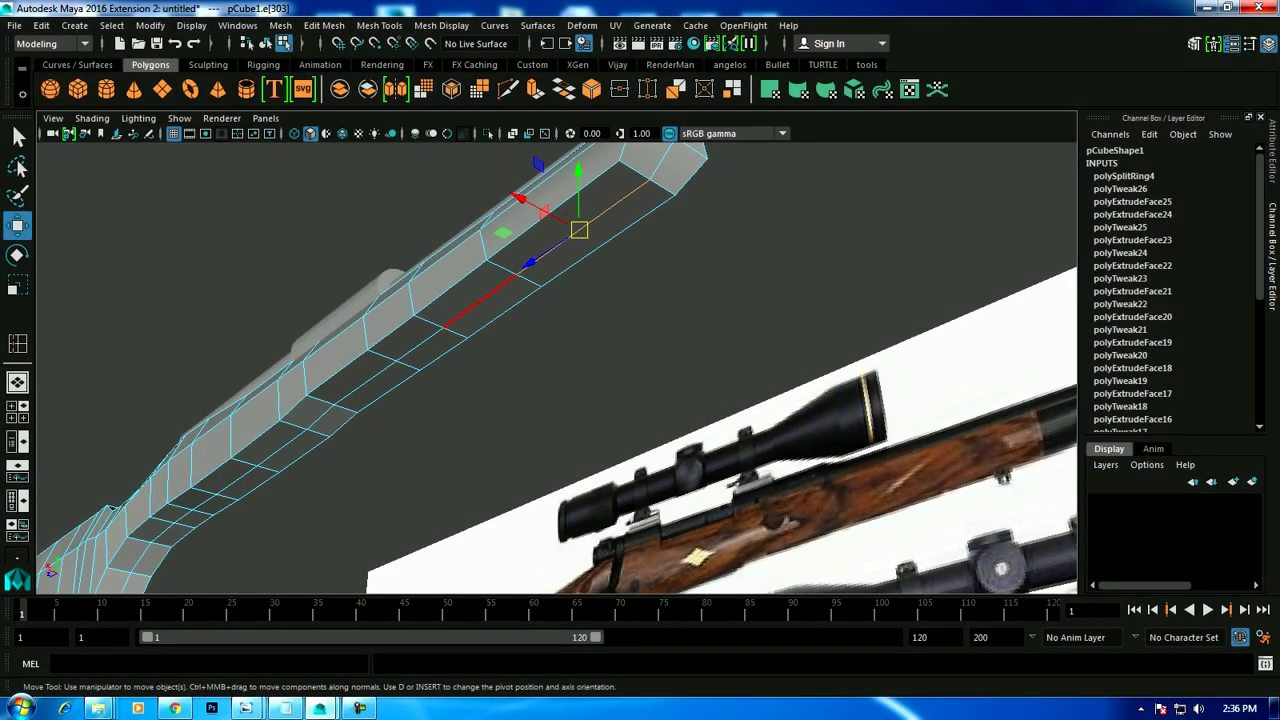
{"action": "left_click", "coordinate": [505, 312], "text": "shift"}
{"action": "left_click", "coordinate": [440, 352], "text": "shift"}
{"action": "left_click", "coordinate": [330, 408], "text": "shift"}
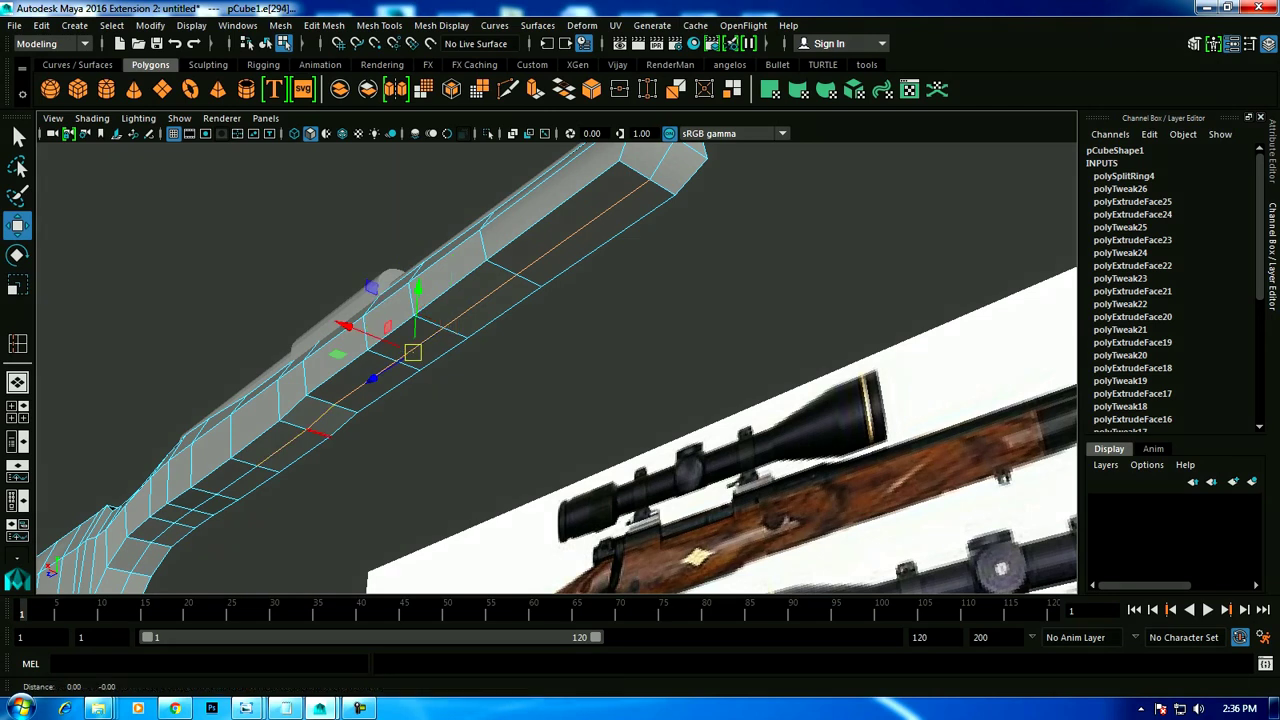
{"action": "left_click_drag", "start_coordinate": [560, 450], "coordinate": [620, 420], "text": "alt"}
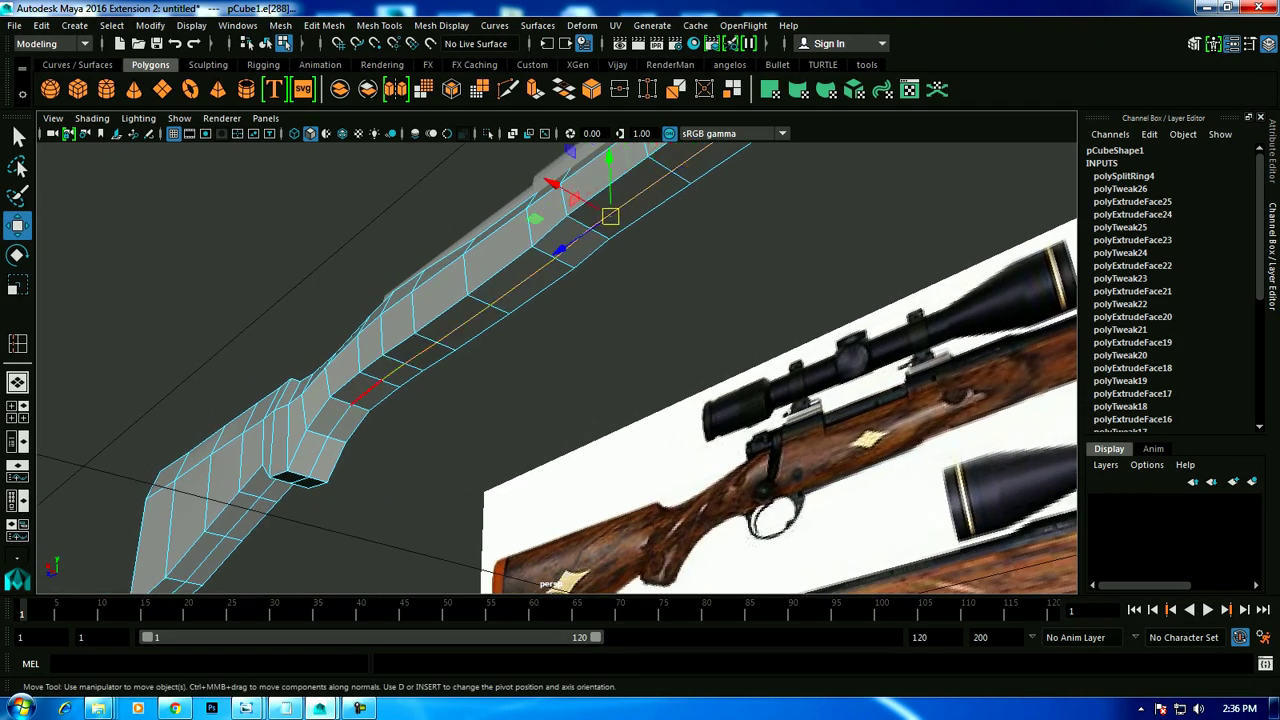
{"action": "left_click_drag", "start_coordinate": [432, 336], "coordinate": [520, 330], "text": "alt"}
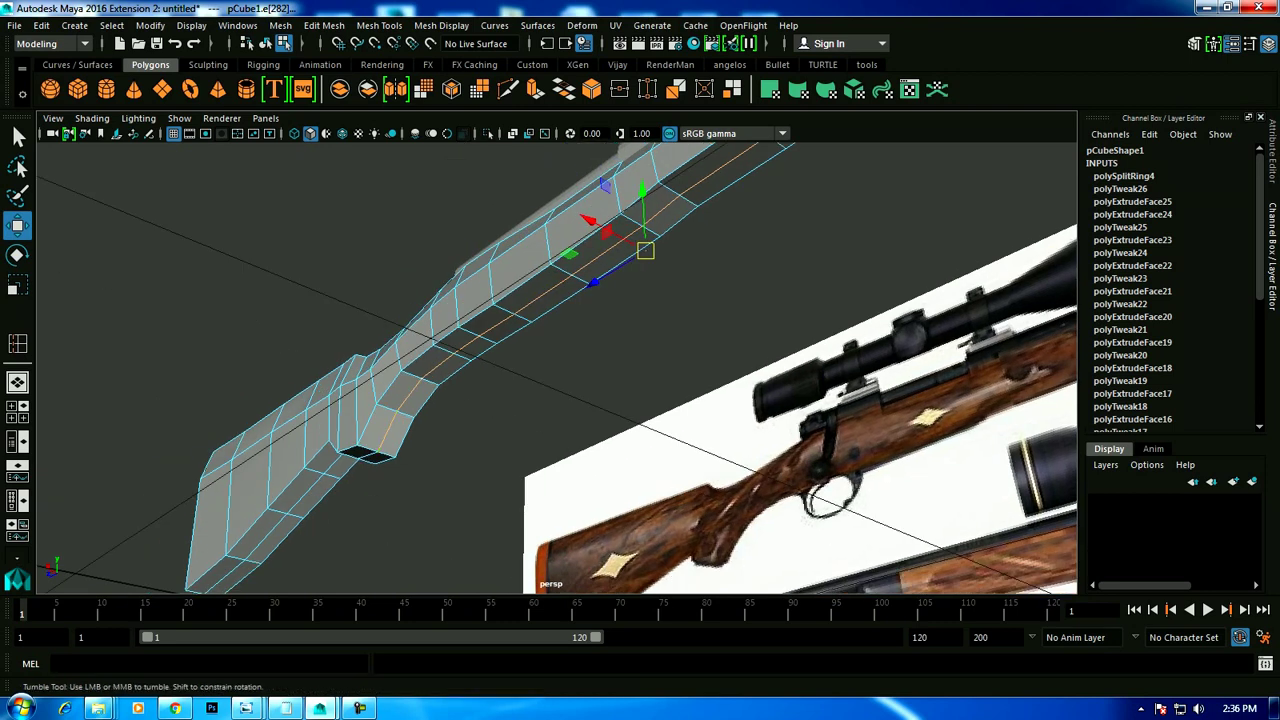
Step the edge selection along the stock and nudge the edges upward.
{"action": "left_click_drag", "start_coordinate": [445, 345], "coordinate": [473, 348], "text": "alt"}
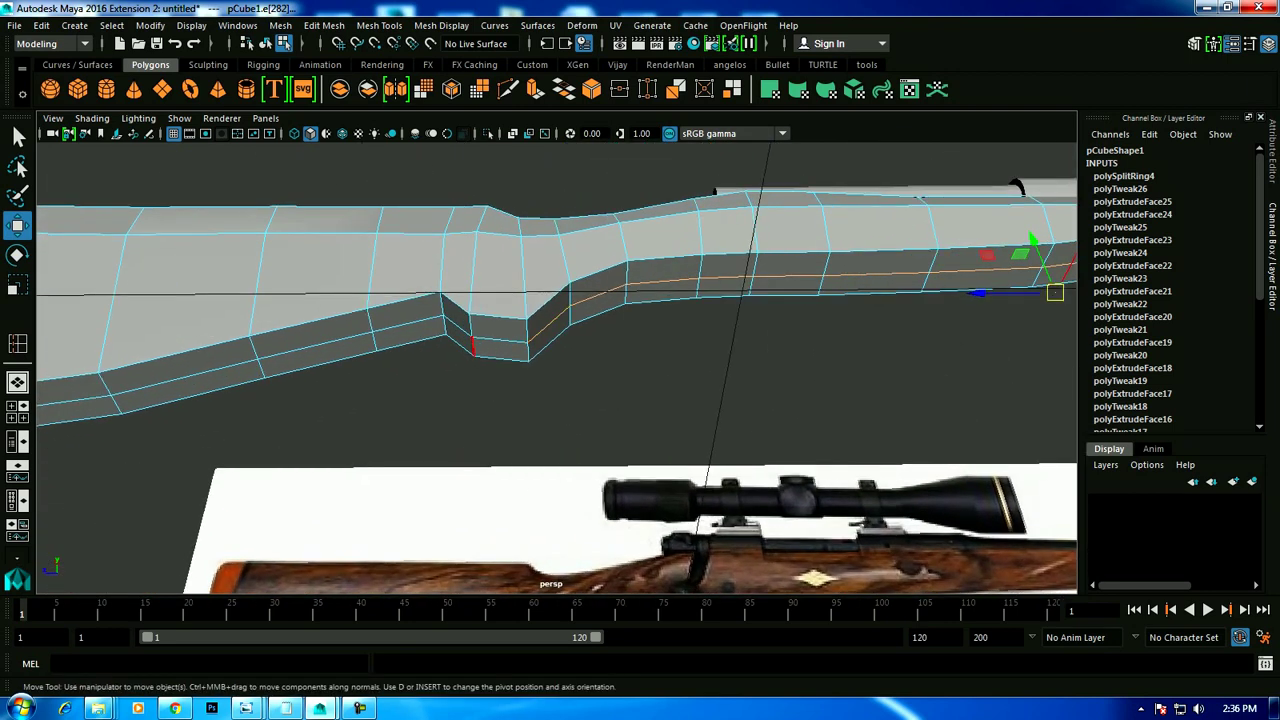
{"action": "key", "text": "Left"}
{"action": "key", "text": "Left"}
{"action": "key", "text": "Left"}
{"action": "key", "text": "Left"}
{"action": "key", "text": "Left"}
{"action": "mouse_move", "coordinate": [450, 340]}
{"action": "left_mouse_down", "text": "alt"}
{"action": "mouse_move", "coordinate": [600, 310]}
{"action": "mouse_move", "coordinate": [460, 335]}
{"action": "left_mouse_up", "text": "alt"}
{"action": "left_click_drag", "start_coordinate": [617, 222], "coordinate": [500, 280]}
{"action": "middle_click_drag", "start_coordinate": [500, 280], "coordinate": [460, 300], "text": "alt"}
{"action": "left_click_drag", "start_coordinate": [460, 300], "coordinate": [678, 259], "text": "alt"}
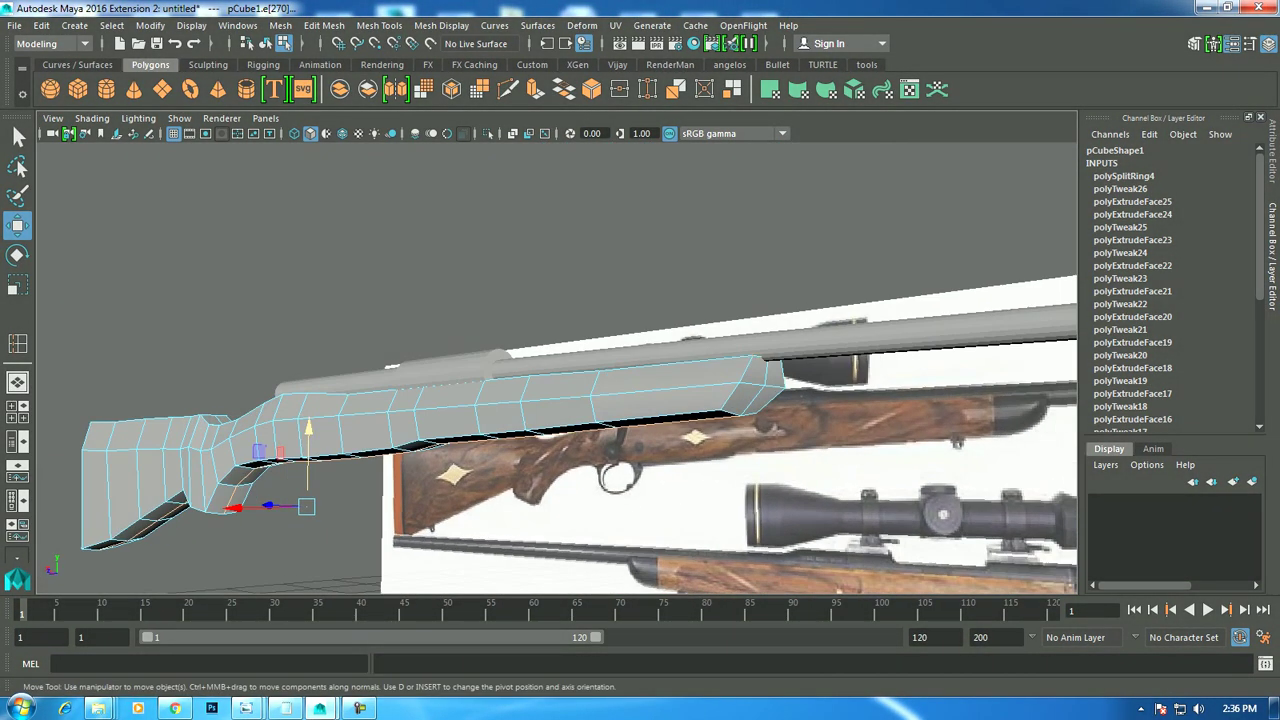
Select the stock's front-end vertices and scale them narrower in two passes.
{"action": "right_click", "coordinate": [678, 259]}
{"action": "right_click_drag", "start_coordinate": [678, 259], "coordinate": [601, 259]}
{"action": "left_click_drag", "start_coordinate": [601, 259], "coordinate": [680, 300], "text": "alt"}
{"action": "middle_click_drag", "start_coordinate": [680, 300], "coordinate": [700, 300], "text": "alt"}
{"action": "key", "text": "r"}
{"action": "mouse_move", "coordinate": [700, 300]}
{"action": "left_mouse_down", "text": "alt"}
{"action": "mouse_move", "coordinate": [640, 320]}
{"action": "mouse_move", "coordinate": [600, 300]}
{"action": "left_mouse_up", "text": "alt"}
{"action": "left_click_drag", "start_coordinate": [571, 432], "coordinate": [566, 434]}
{"action": "left_click_drag", "start_coordinate": [566, 480], "coordinate": [620, 450], "text": "alt"}
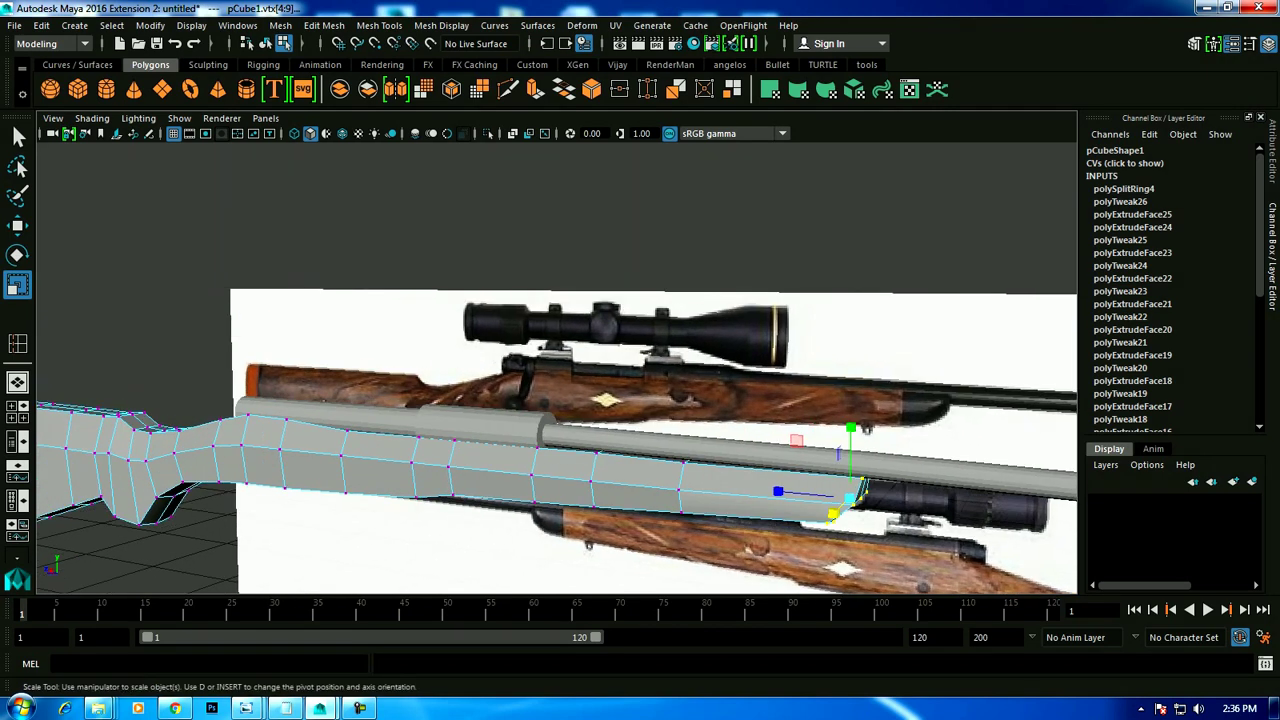
{"action": "left_click_drag", "start_coordinate": [640, 400], "coordinate": [610, 380], "text": "alt"}
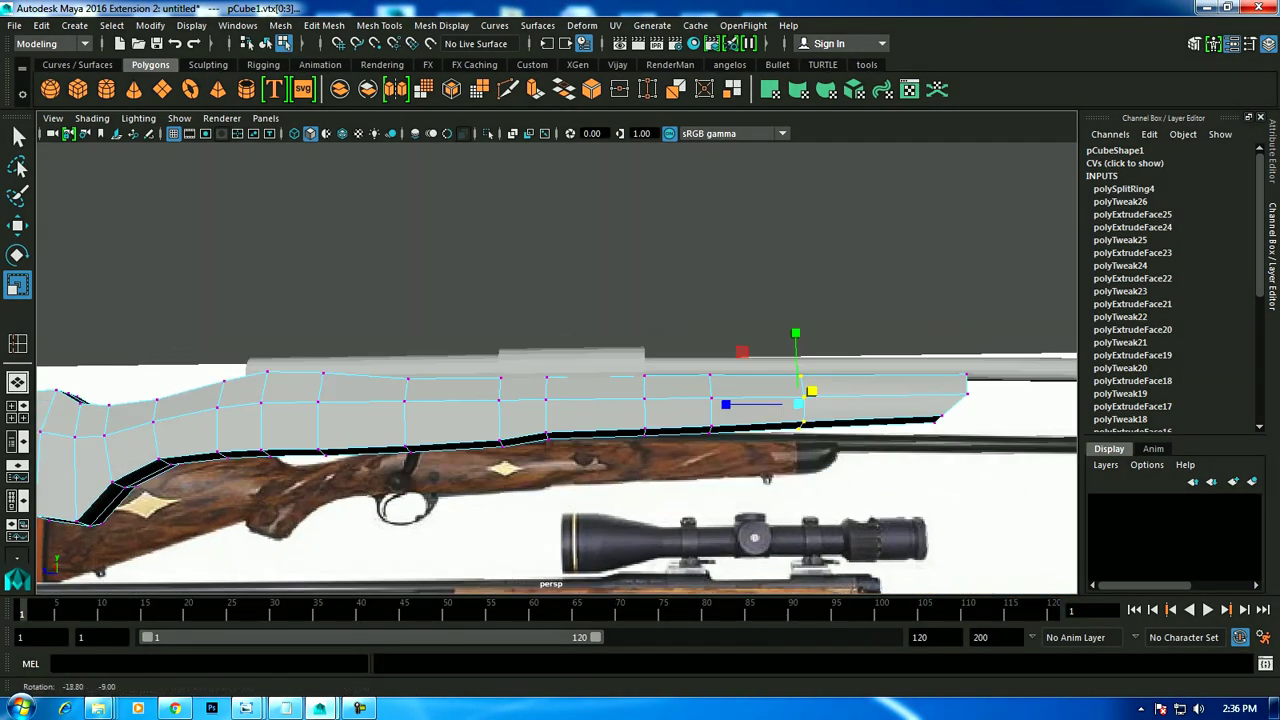
{"action": "mouse_move", "coordinate": [811, 391]}
{"action": "left_mouse_down", "text": "alt"}
{"action": "mouse_move", "coordinate": [640, 500]}
{"action": "mouse_move", "coordinate": [613, 540]}
{"action": "mouse_move", "coordinate": [640, 420]}
{"action": "mouse_move", "coordinate": [660, 400]}
{"action": "left_mouse_up", "text": "alt"}
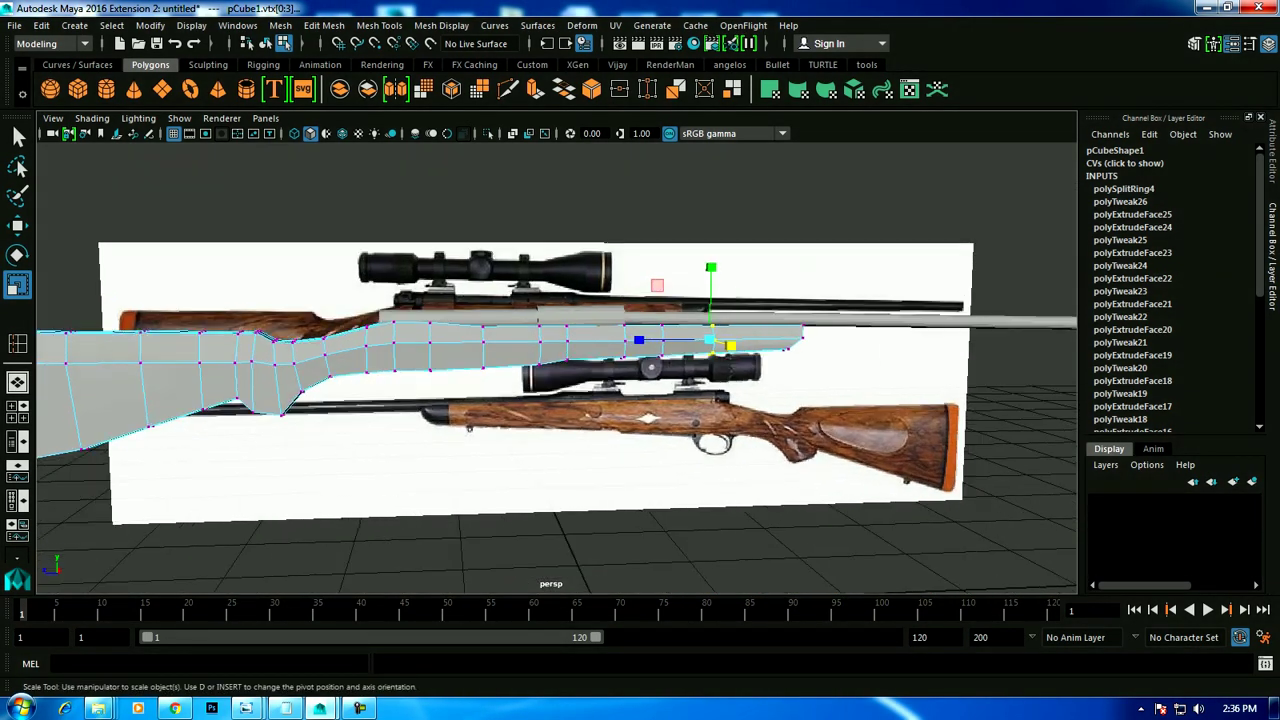
{"action": "scroll", "coordinate": [640, 420], "scroll_direction": "up", "scroll_amount": 3}
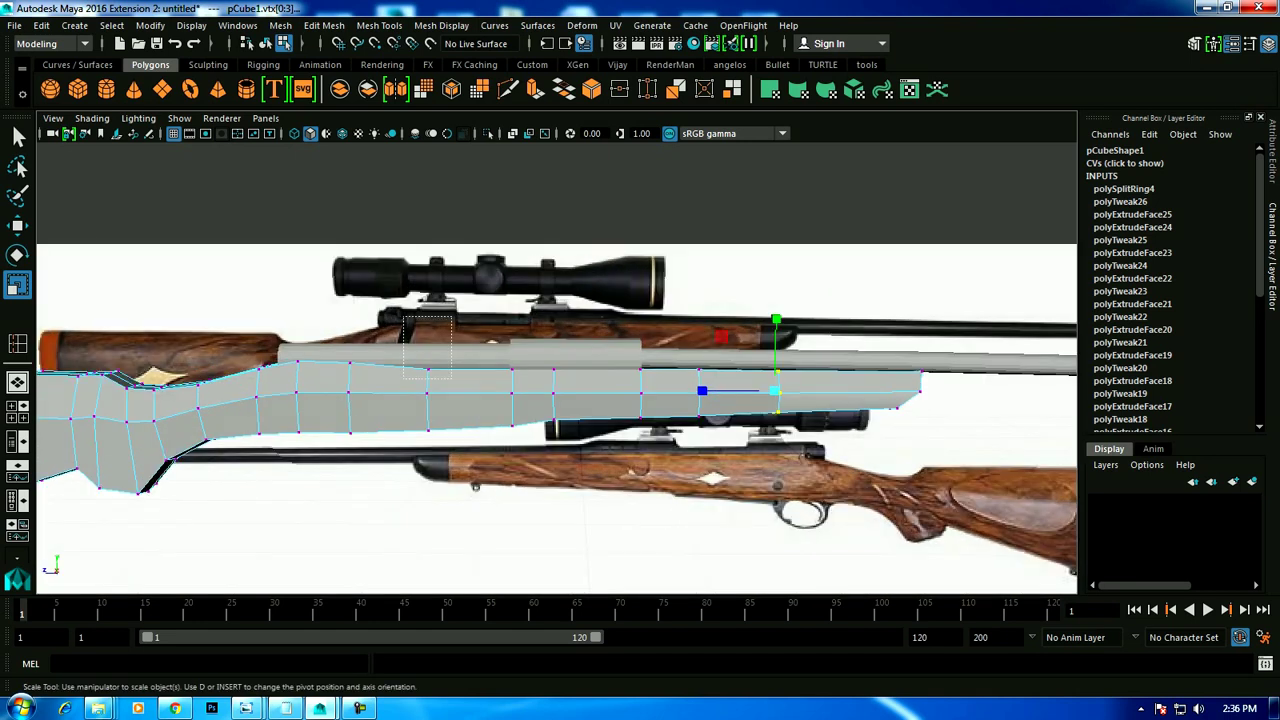
Select vertex 36 at the stock top near the receiver, ready to move, in four-view layout.
{"action": "left_click_drag", "start_coordinate": [452, 378], "coordinate": [452, 378]}
{"action": "key", "text": "w"}
{"action": "left_click_drag", "start_coordinate": [640, 420], "coordinate": [560, 415], "text": "alt"}
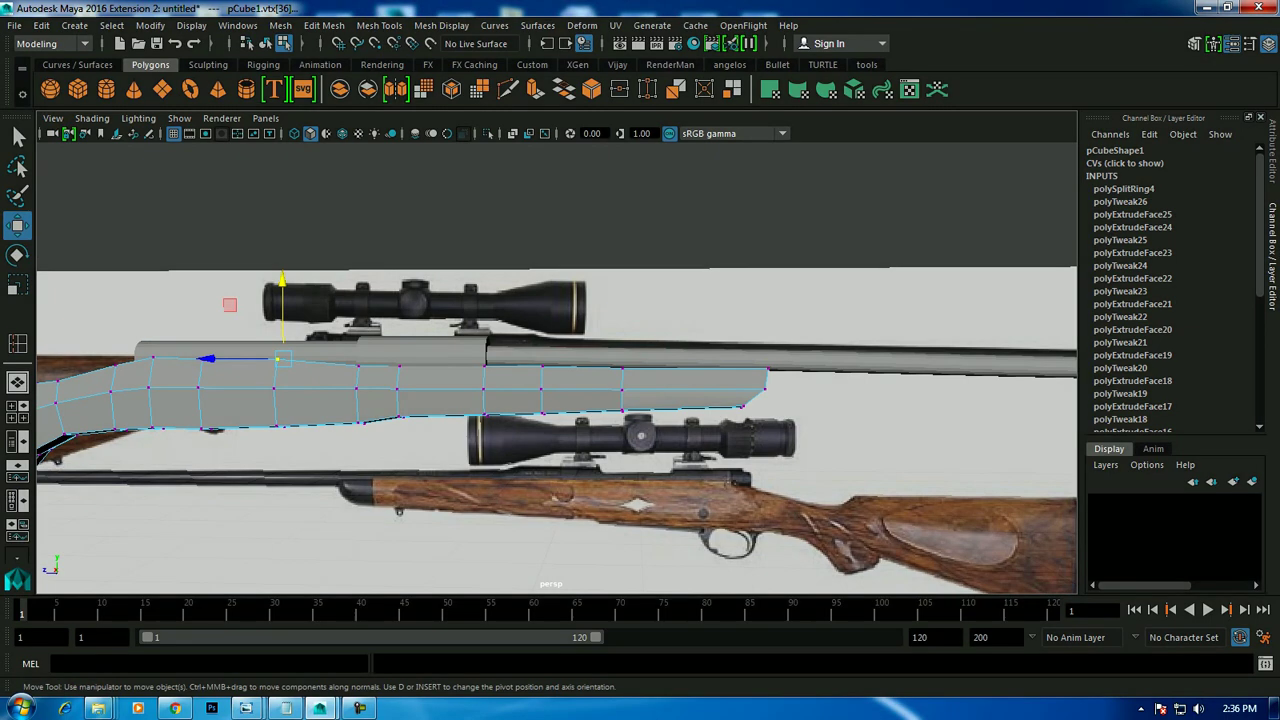
{"action": "key", "text": "space"}
{"action": "key", "text": "space"}
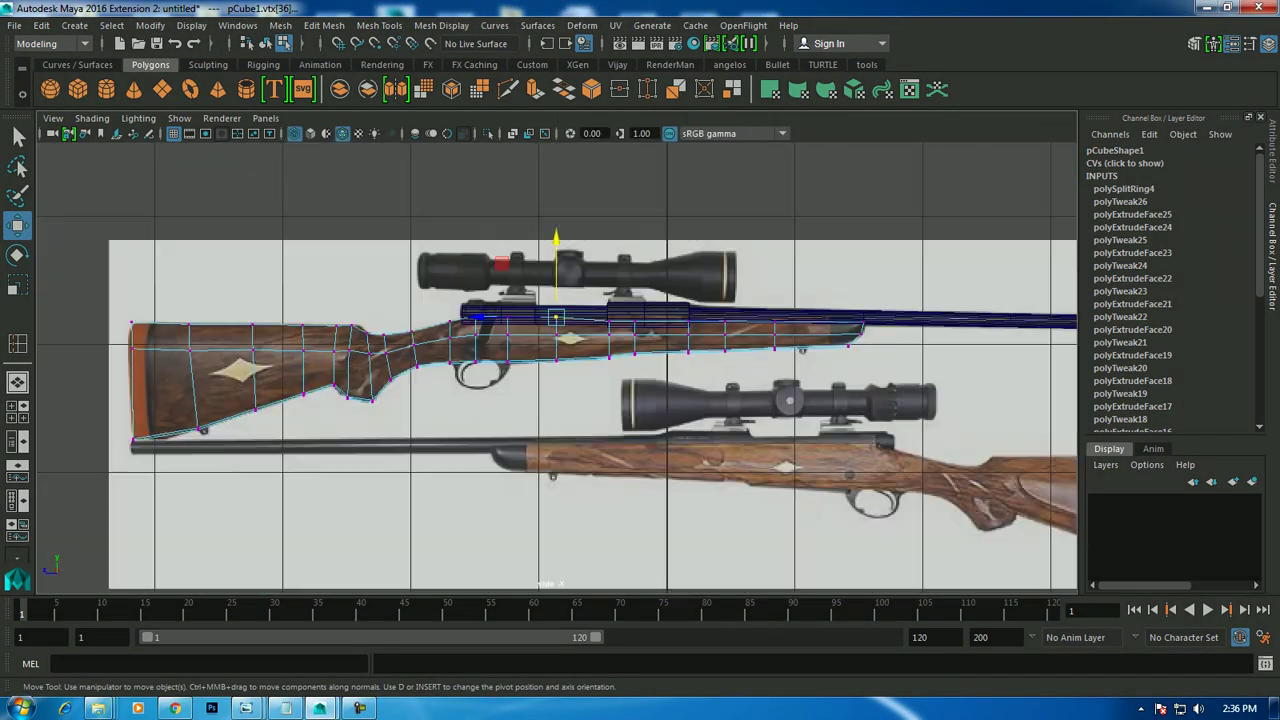
Raise the stock's top vertices: three under the receiver, two under the barrel.
{"action": "scroll", "coordinate": [557, 368], "scroll_direction": "up", "scroll_amount": 2}
{"action": "scroll", "coordinate": [557, 368], "scroll_direction": "up", "scroll_amount": 2}
{"action": "scroll", "coordinate": [557, 368], "scroll_direction": "up", "scroll_amount": 2}
{"action": "scroll", "coordinate": [155, 258], "scroll_direction": "up", "scroll_amount": 2}
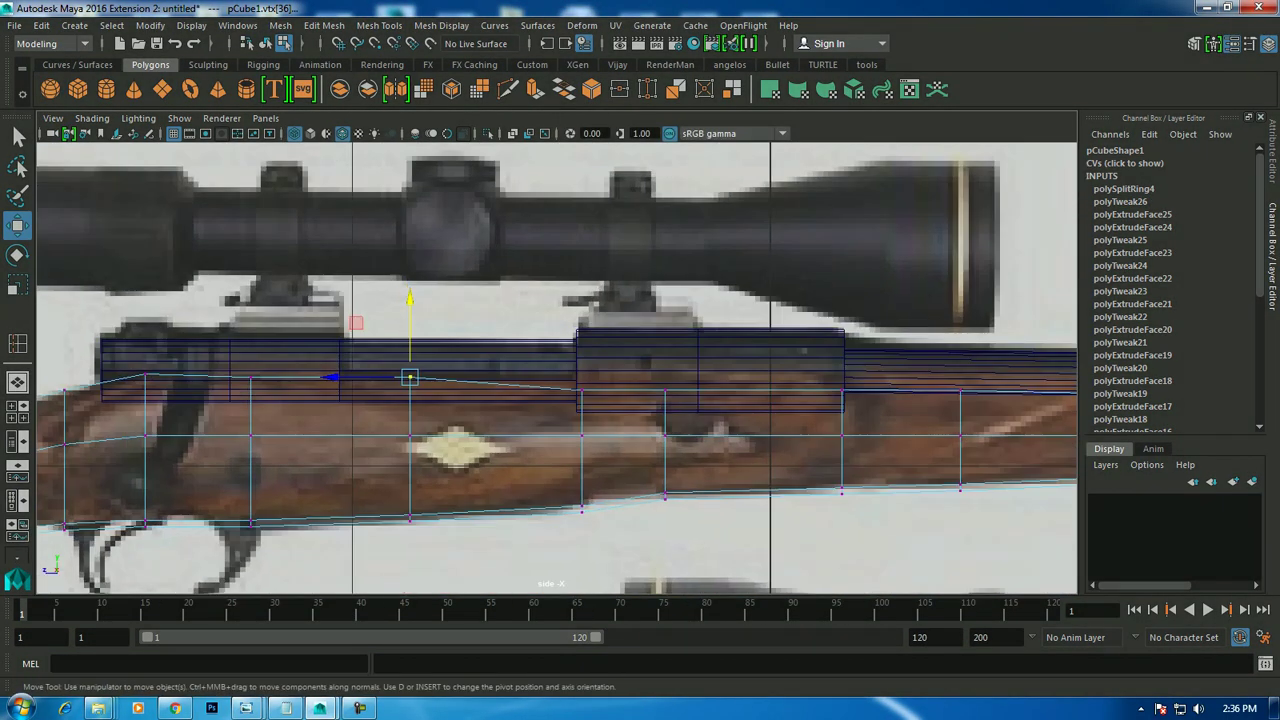
{"action": "scroll", "coordinate": [155, 258], "scroll_direction": "up", "scroll_amount": 2}
{"action": "scroll", "coordinate": [557, 368], "scroll_direction": "down", "scroll_amount": 2}
{"action": "scroll", "coordinate": [557, 368], "scroll_direction": "up", "scroll_amount": 2}
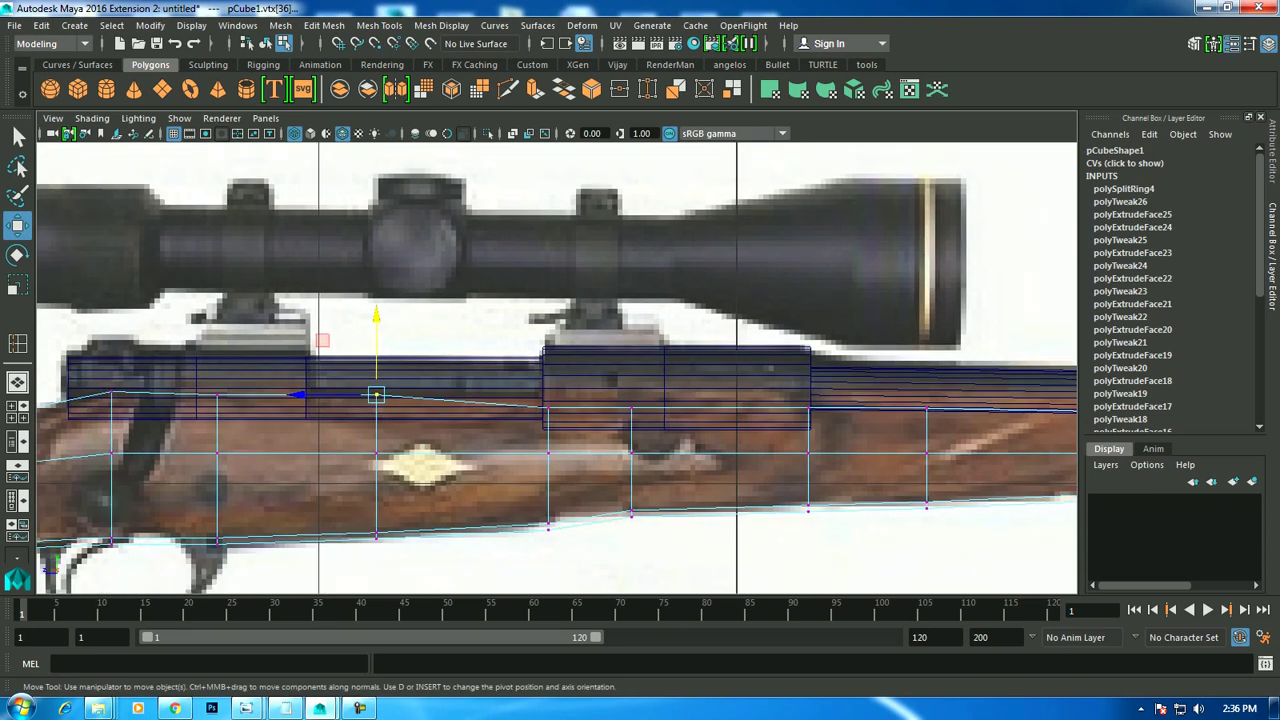
{"action": "key", "text": "Escape"}
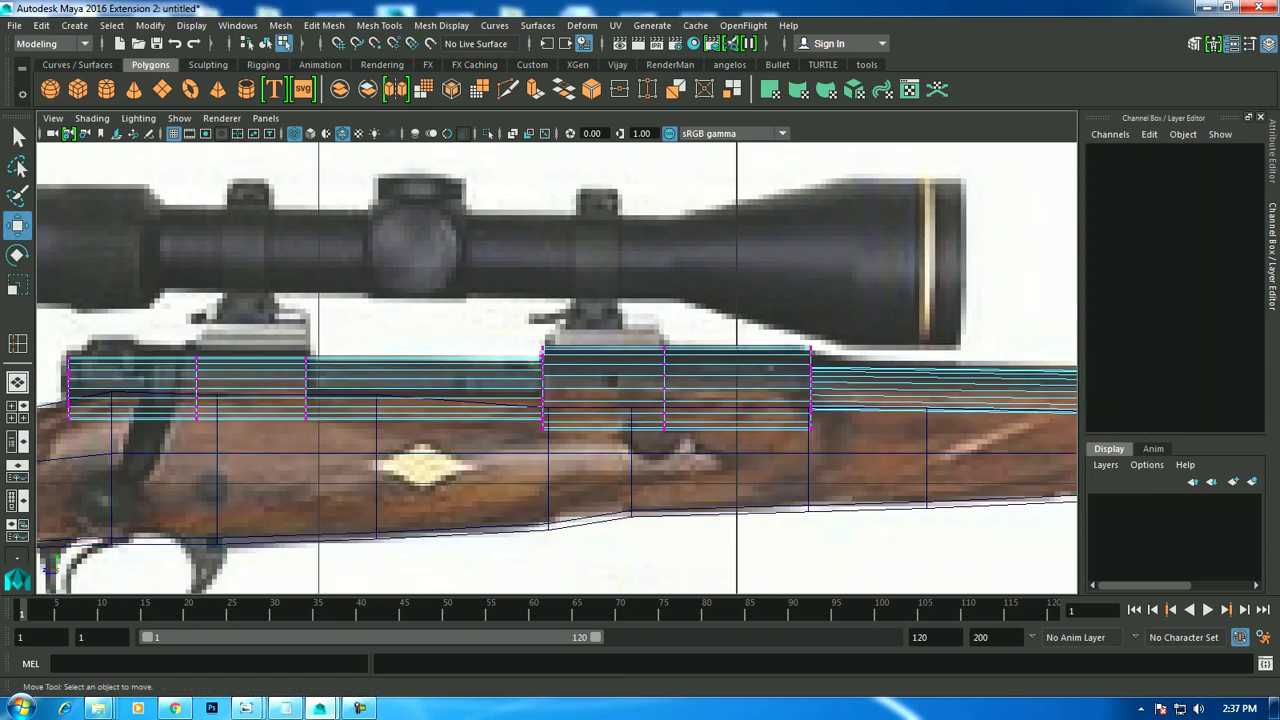
{"action": "left_click", "coordinate": [376, 395]}
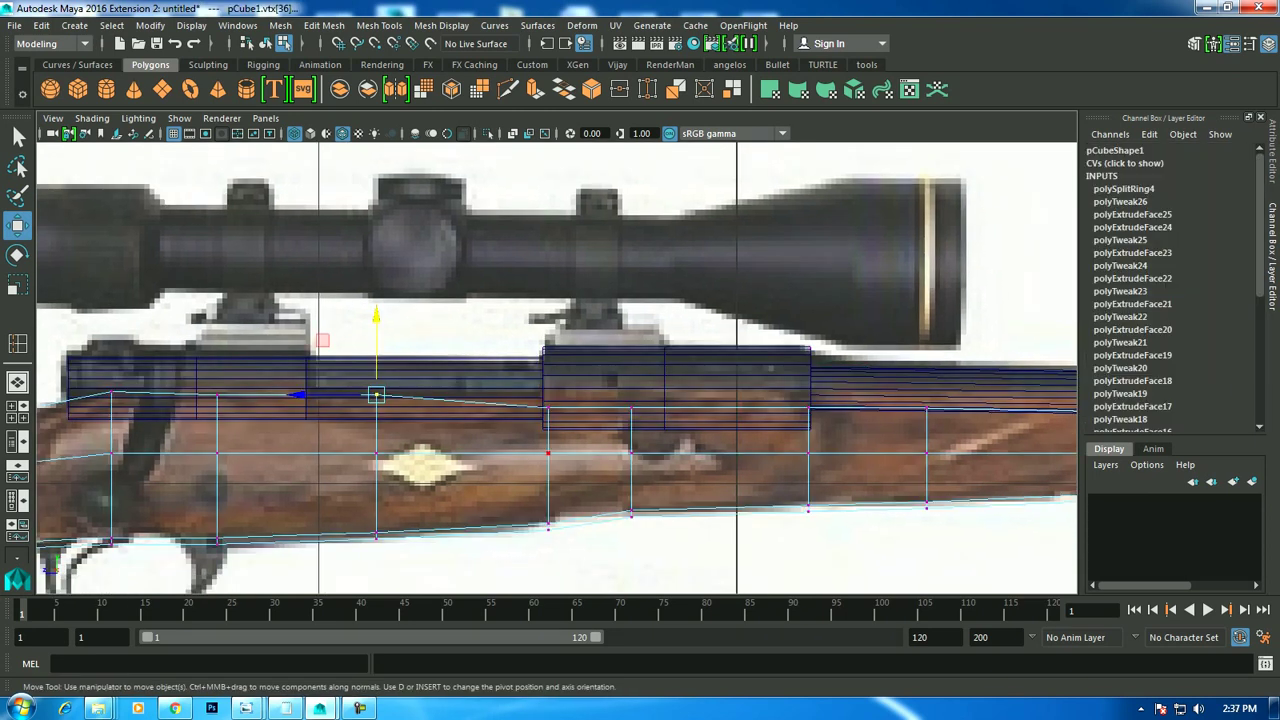
{"action": "left_click_drag", "start_coordinate": [527, 392], "coordinate": [912, 428]}
{"action": "left_click_drag", "start_coordinate": [678, 342], "coordinate": [678, 337]}
{"action": "middle_click_drag", "start_coordinate": [700, 420], "coordinate": [225, 418], "text": "alt"}
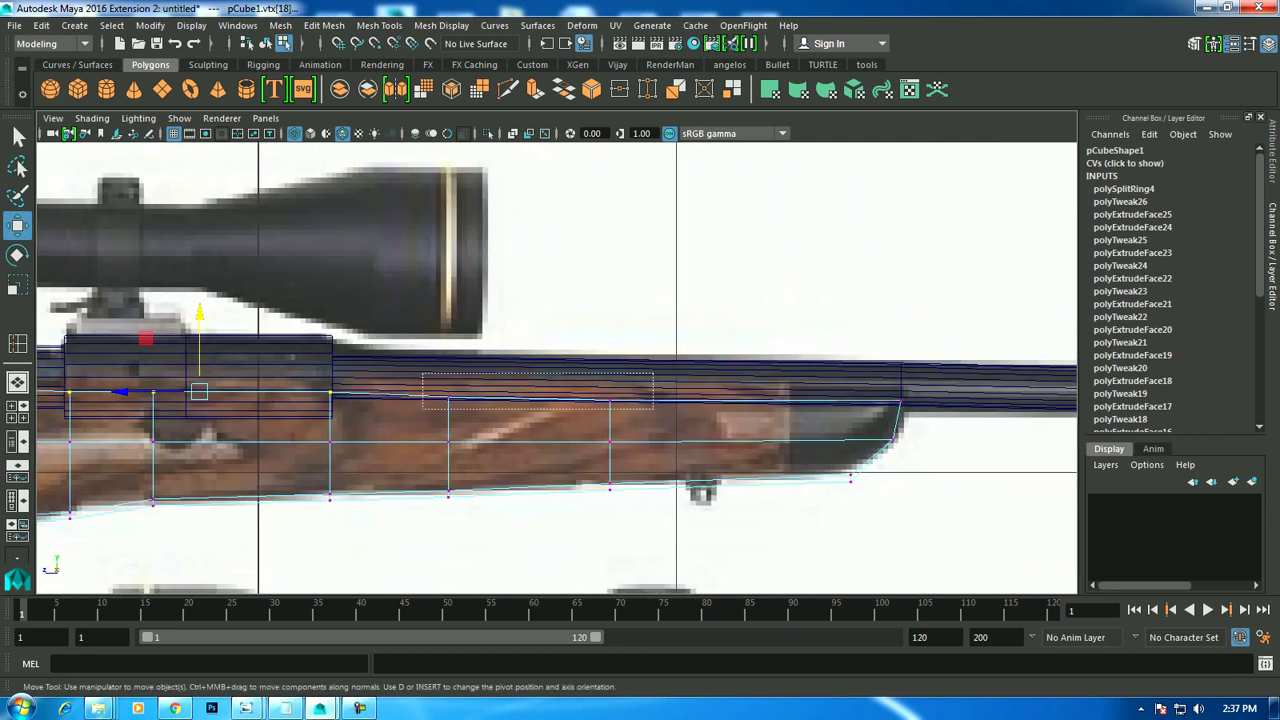
{"action": "left_click_drag", "start_coordinate": [962, 410], "coordinate": [962, 410]}
{"action": "left_click_drag", "start_coordinate": [674, 330], "coordinate": [674, 324]}
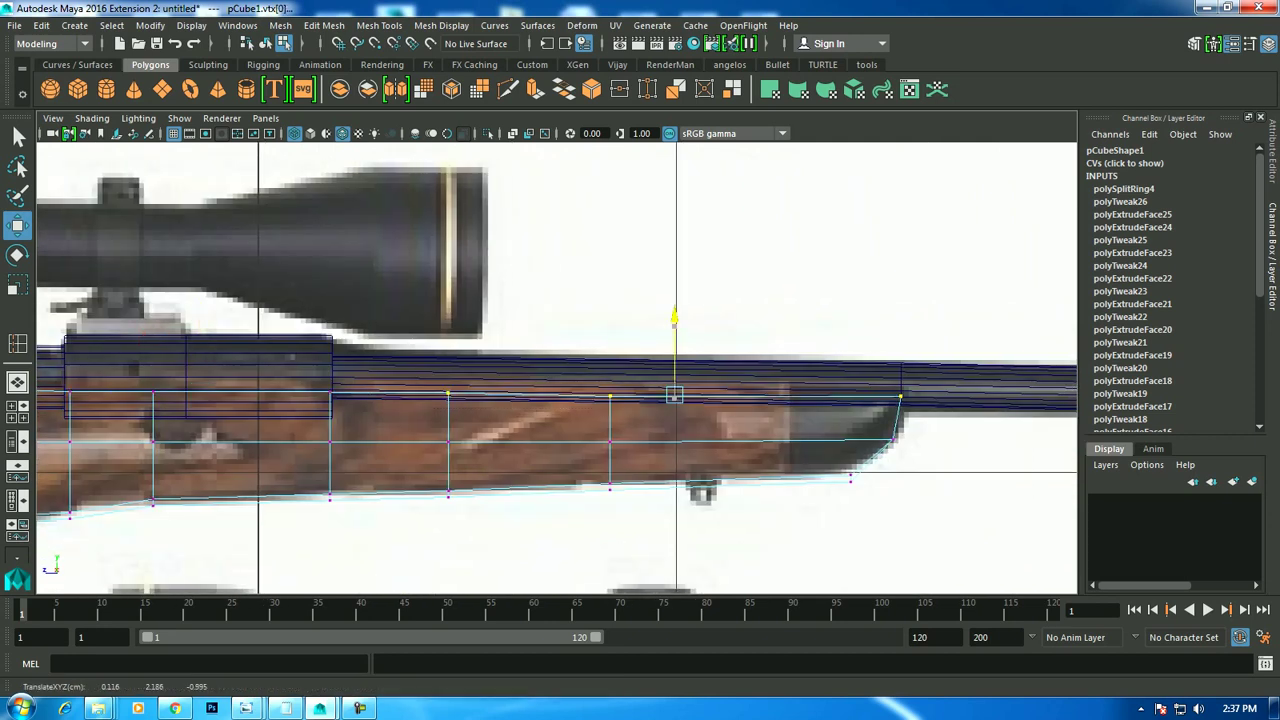
Return to Object Mode and select the pCylinder1 receiver.
{"action": "middle_click_drag", "start_coordinate": [400, 420], "coordinate": [890, 420], "text": "alt"}
{"action": "scroll", "coordinate": [557, 368], "scroll_direction": "up", "scroll_amount": 2}
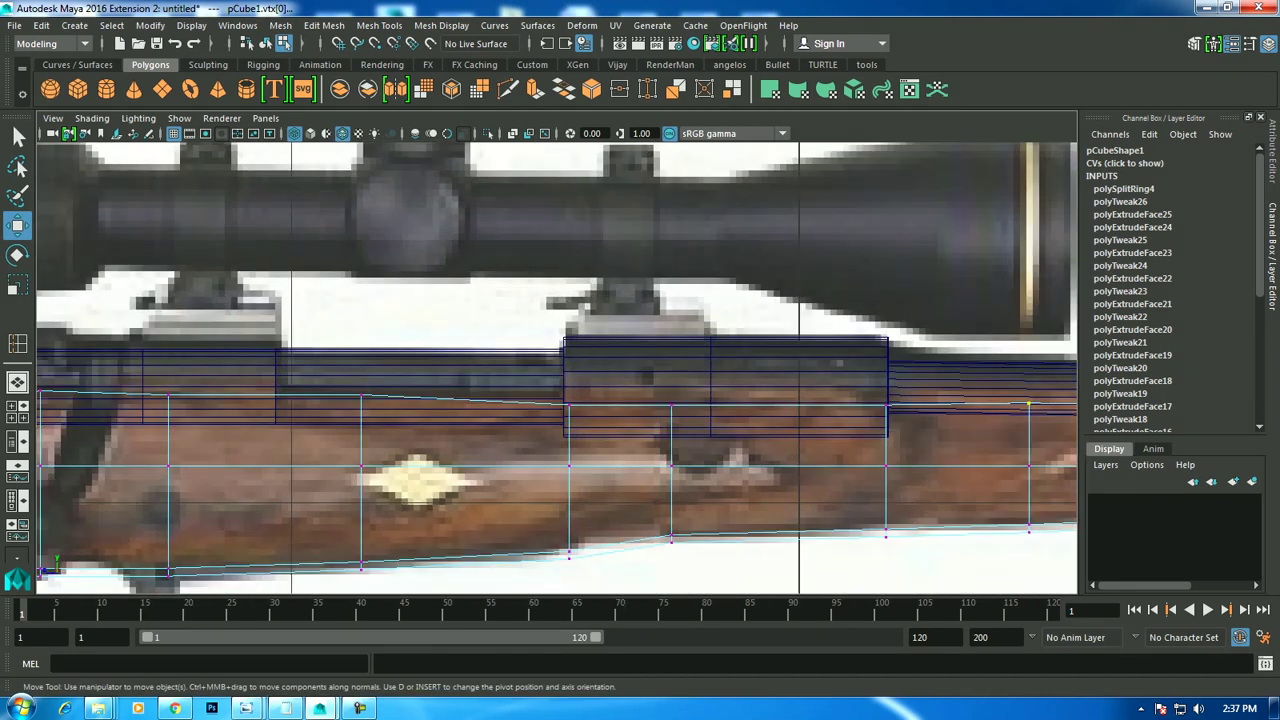
{"action": "middle_click_drag", "start_coordinate": [608, 342], "coordinate": [586, 372], "text": "alt"}
{"action": "left_click", "coordinate": [586, 372]}
{"action": "right_click", "coordinate": [586, 372]}
{"action": "right_click_drag", "start_coordinate": [620, 326], "coordinate": [770, 236]}
Select the receiver cylinder's top faces in face mode and frame them.
{"action": "right_click", "coordinate": [628, 372]}
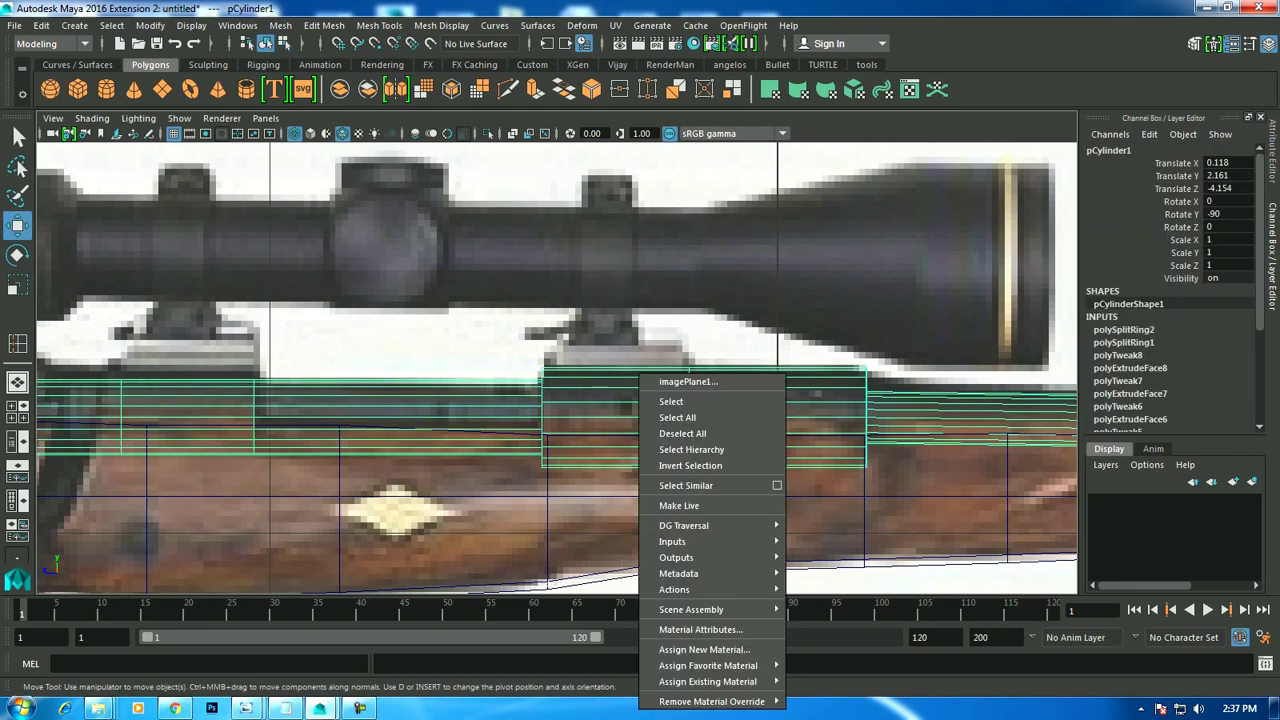
{"action": "right_click", "coordinate": [630, 258]}
{"action": "left_click", "coordinate": [630, 303]}
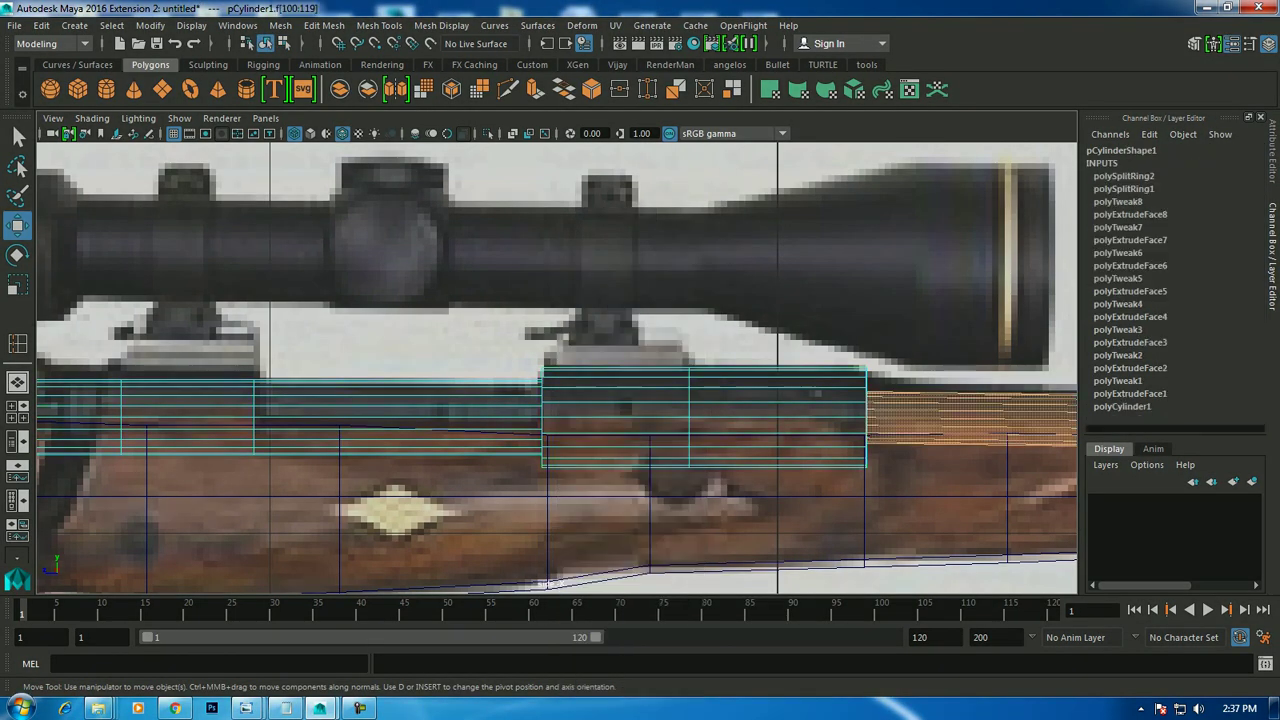
{"action": "key", "text": "space"}
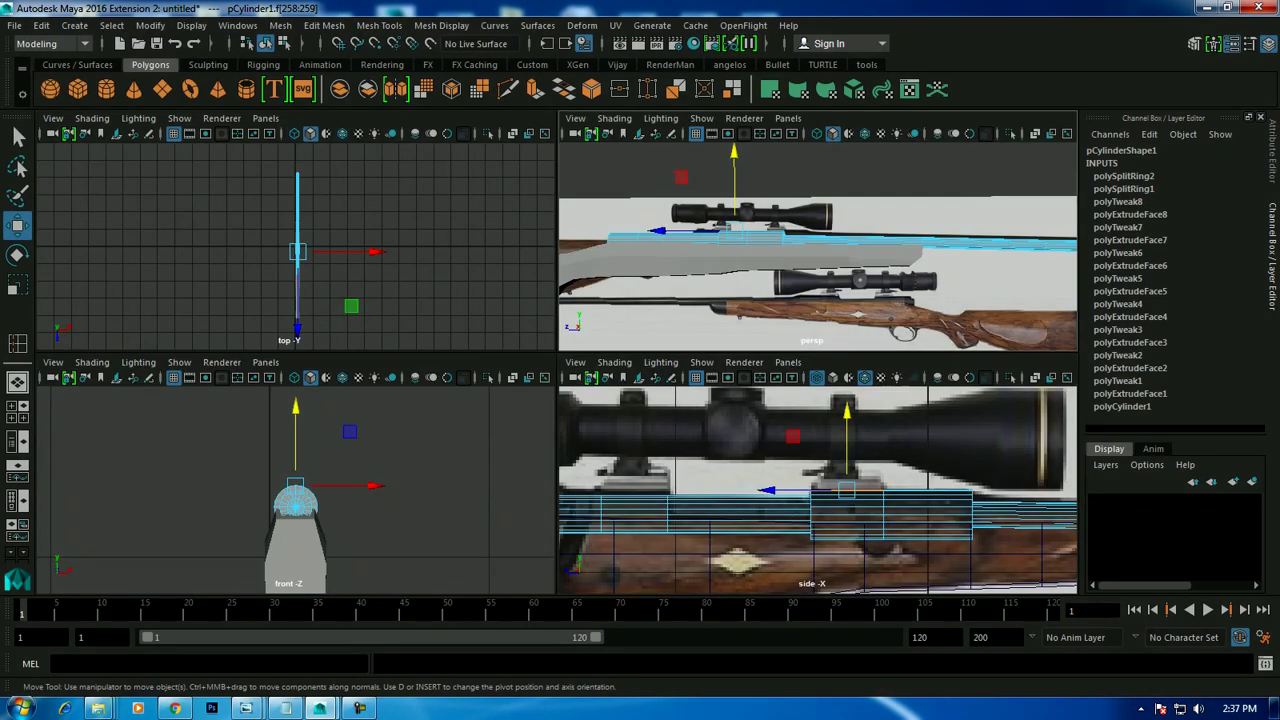
{"action": "key", "text": "space"}
{"action": "key", "text": "f"}
{"action": "left_click_drag", "start_coordinate": [556, 368], "coordinate": [600, 300], "text": "alt"}
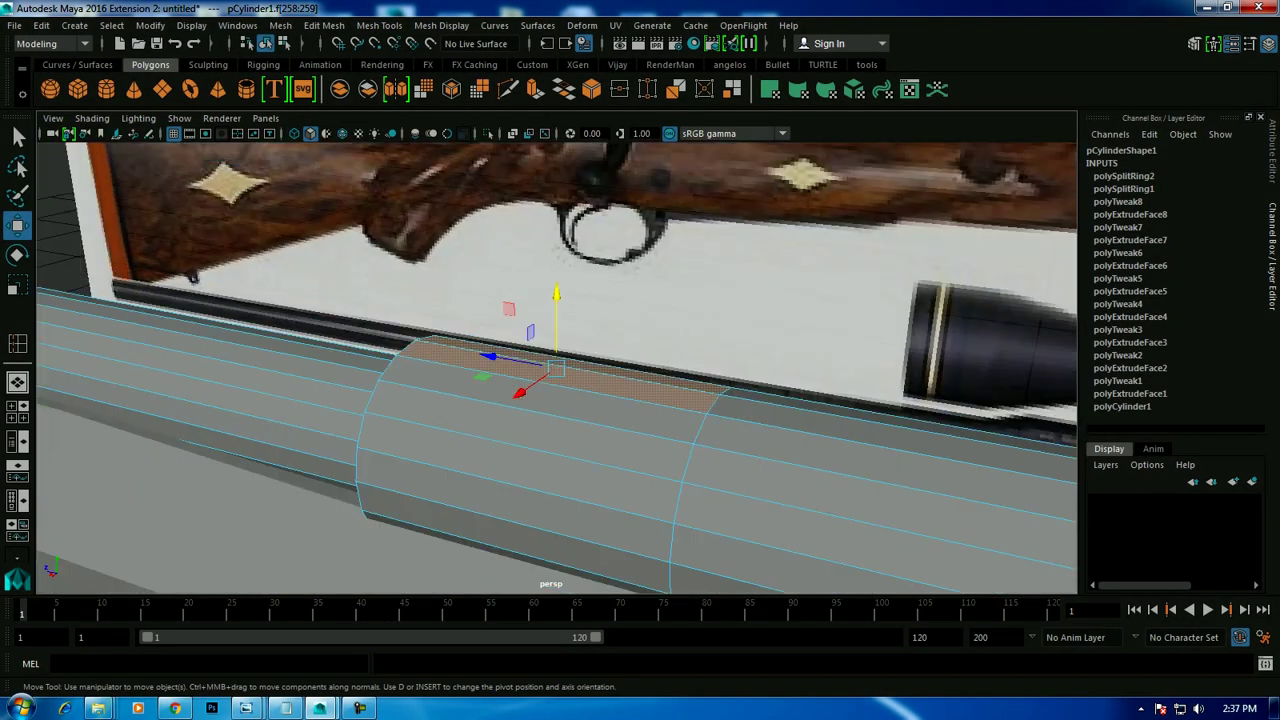
{"action": "key", "text": "f"}
{"action": "key", "text": "space"}
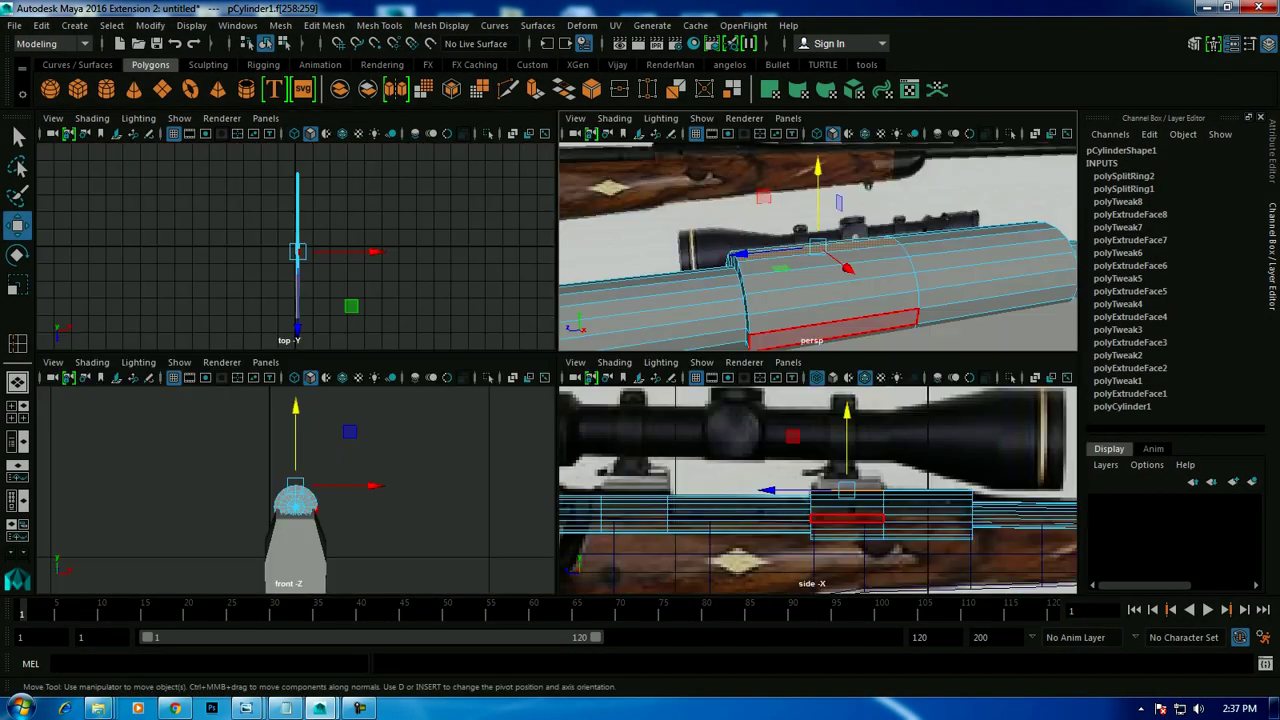
{"action": "key", "text": "space"}
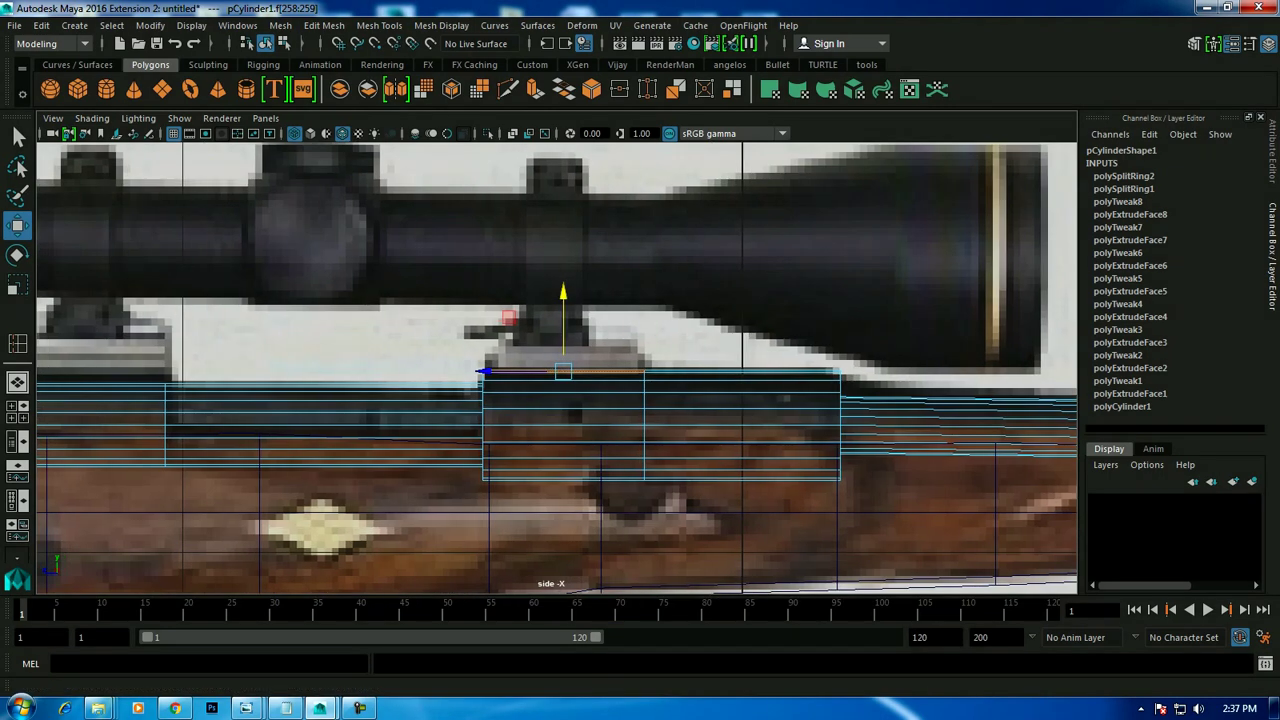
Extrude the top faces and move them up along Y to the rear scope mount.
{"action": "left_click", "coordinate": [323, 25]}
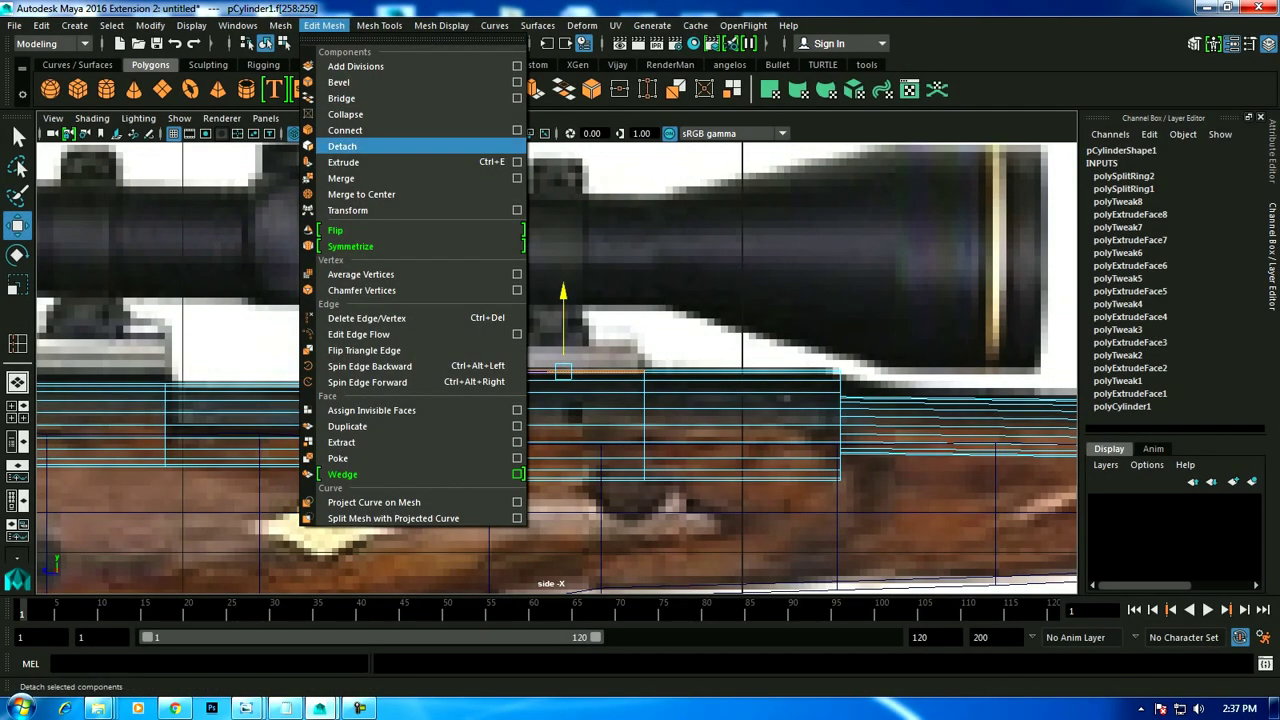
{"action": "left_click", "coordinate": [343, 162]}
{"action": "scroll", "coordinate": [521, 370], "scroll_direction": "up", "scroll_amount": 3}
{"action": "scroll", "coordinate": [521, 370], "scroll_direction": "up", "scroll_amount": 2}
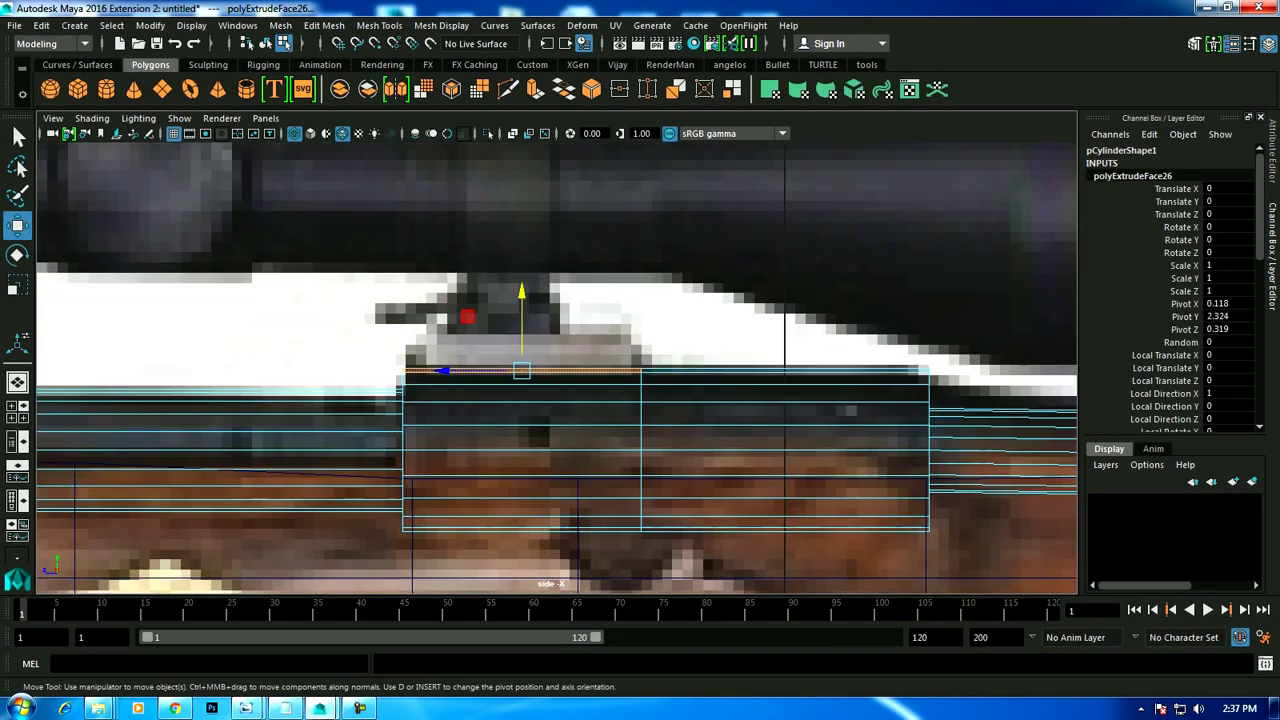
{"action": "left_click_drag", "start_coordinate": [521, 370], "coordinate": [521, 332]}
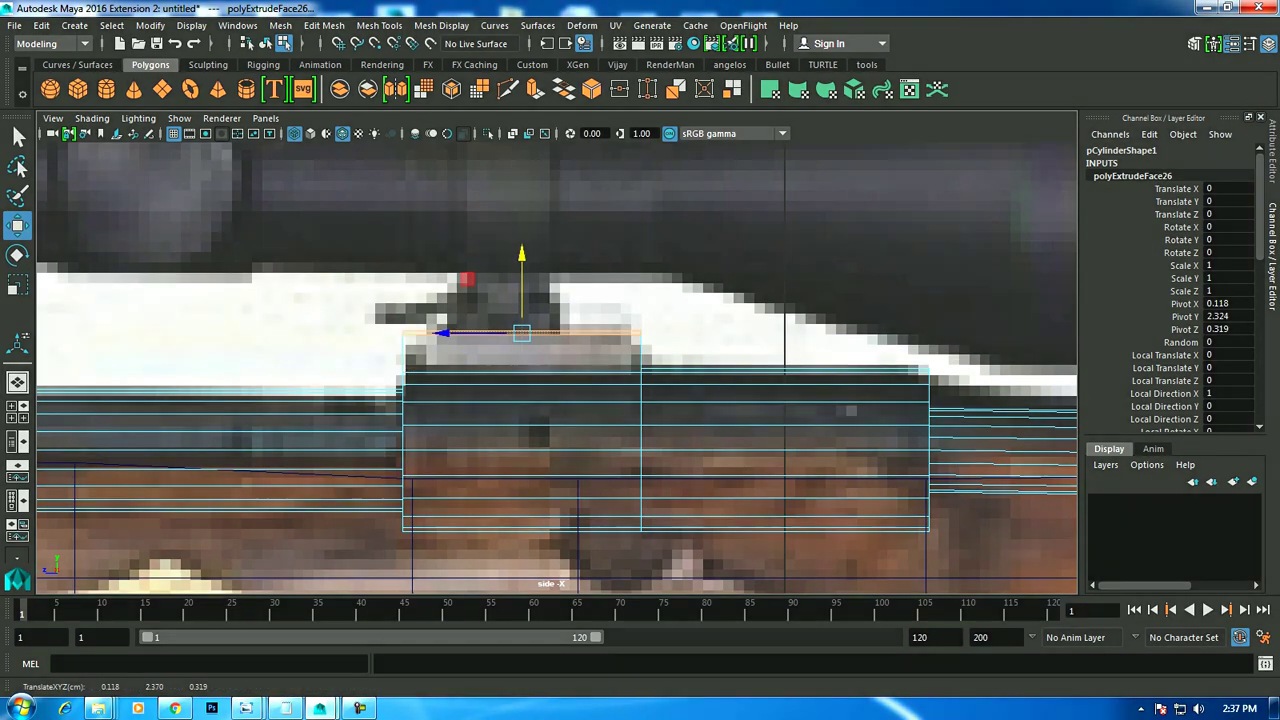
{"action": "key", "text": "r"}
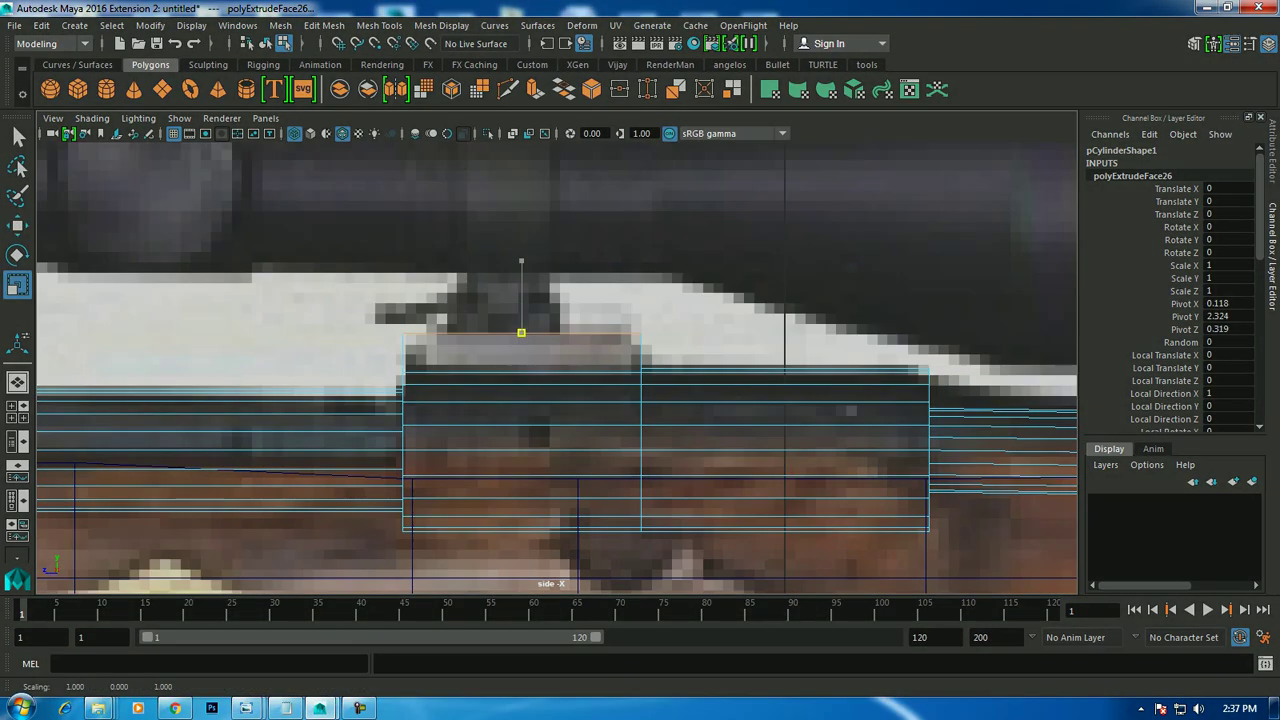
{"action": "scroll", "coordinate": [557, 370], "scroll_direction": "down", "scroll_amount": 5}
{"action": "scroll", "coordinate": [550, 370], "scroll_direction": "up", "scroll_amount": 2}
{"action": "scroll", "coordinate": [550, 370], "scroll_direction": "up", "scroll_amount": 2}
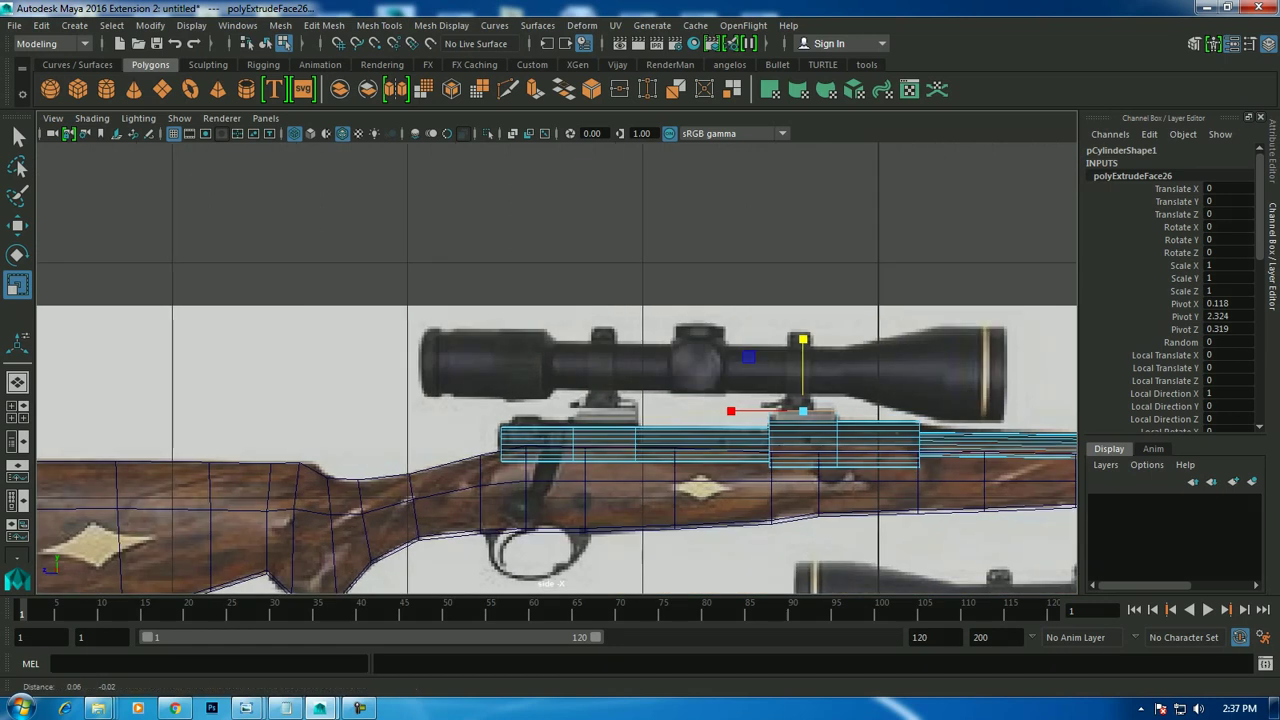
{"action": "middle_click_drag", "start_coordinate": [700, 400], "coordinate": [500, 343], "text": "alt"}
{"action": "left_click_drag", "start_coordinate": [550, 400], "coordinate": [460, 470], "text": "alt"}
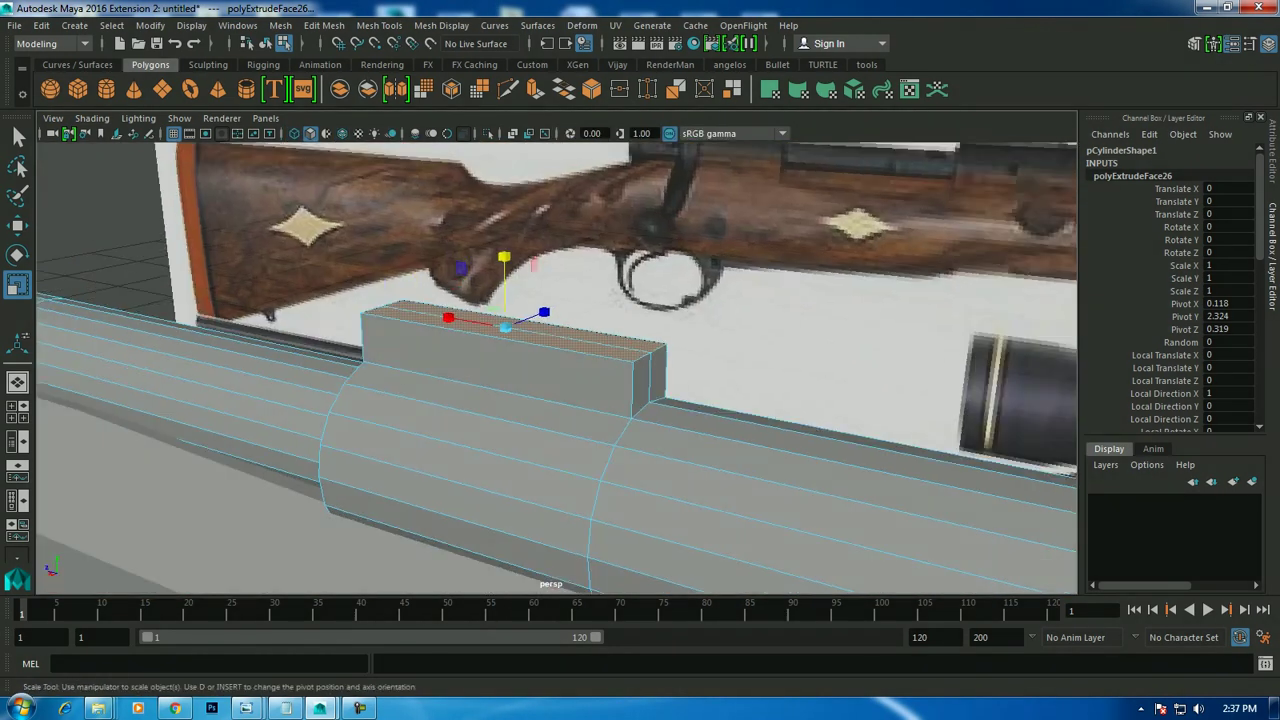
{"action": "key", "text": "space"}
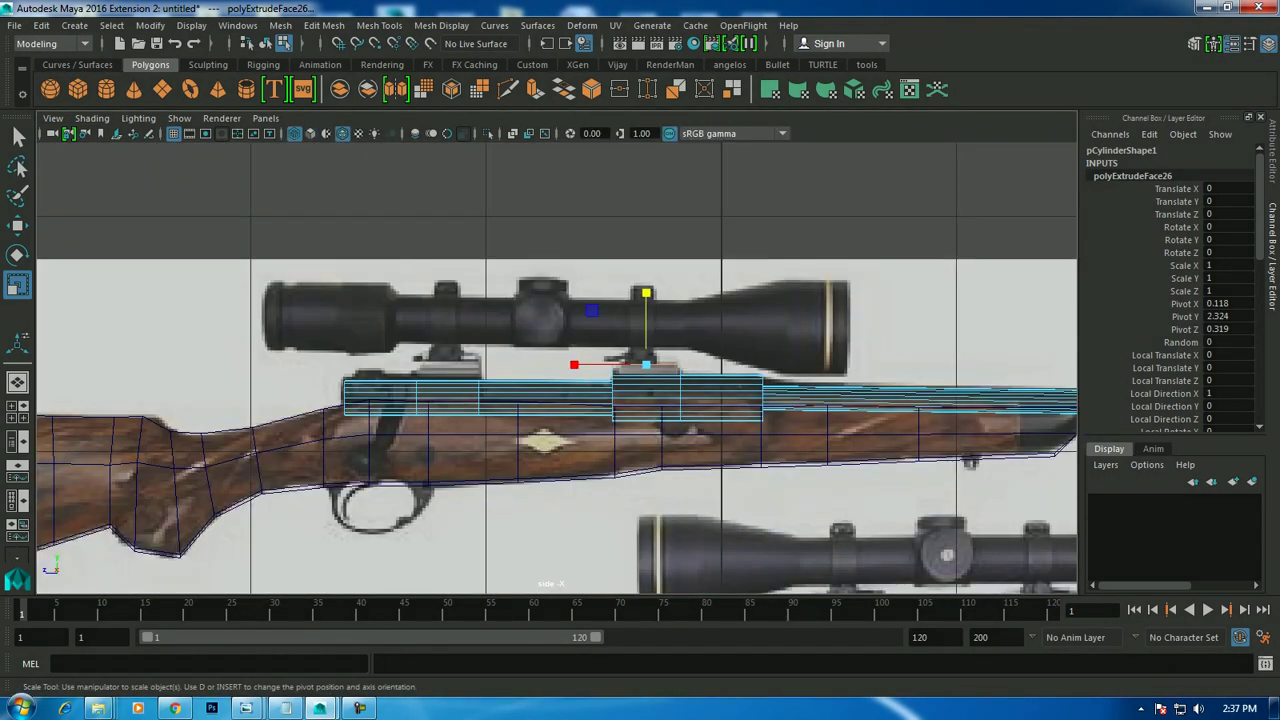
{"action": "left_click", "coordinate": [14, 25]}
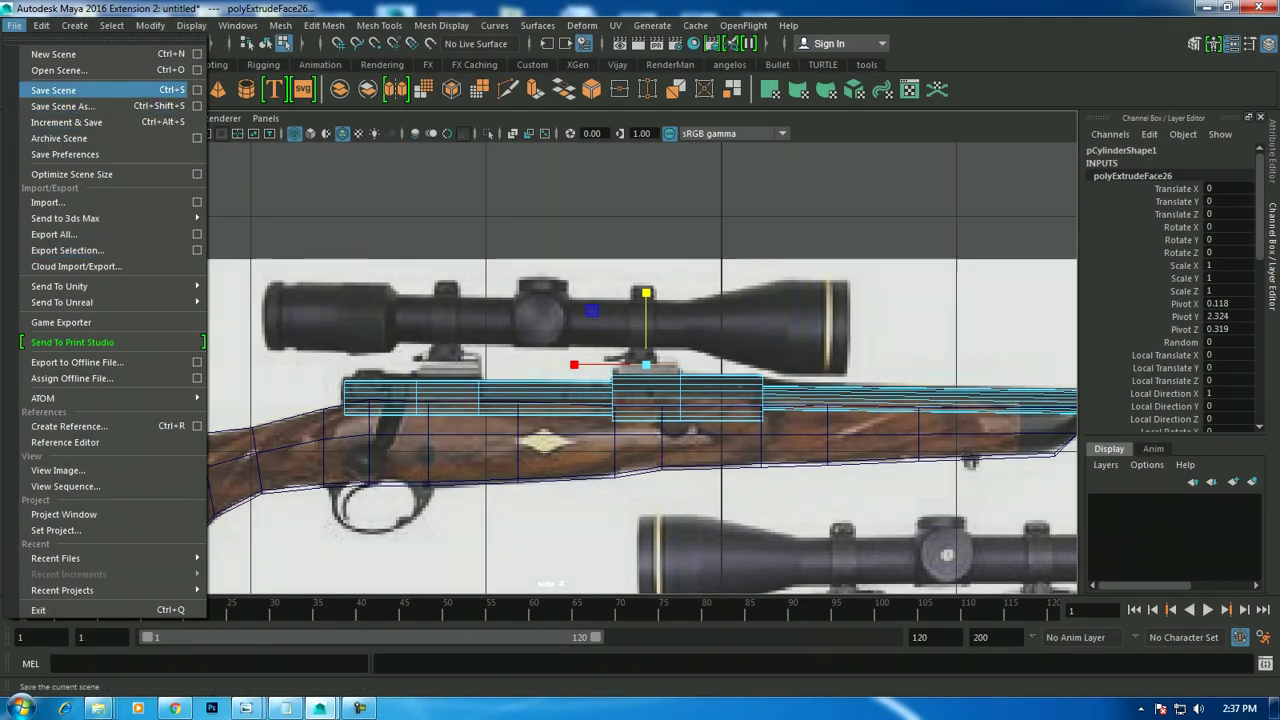
Save the scene to the Desktop as rifle.mb.
{"action": "left_click", "coordinate": [53, 90]}
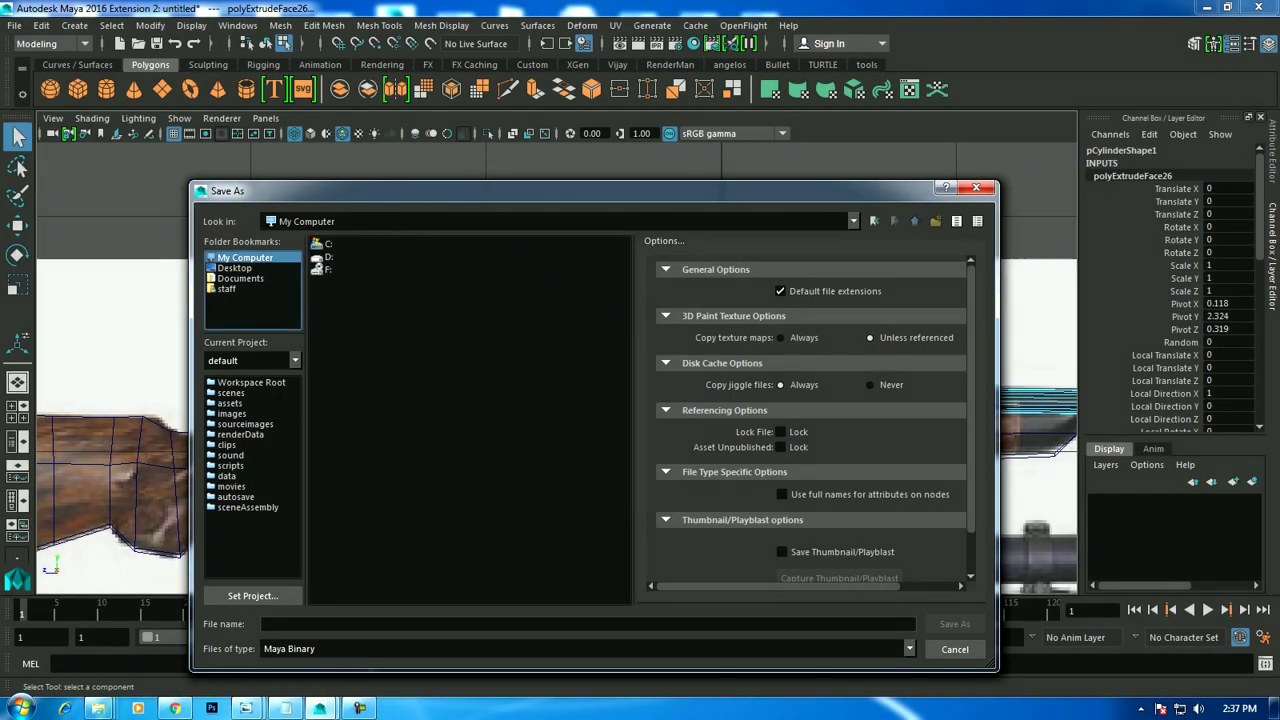
{"action": "left_click", "coordinate": [235, 268]}
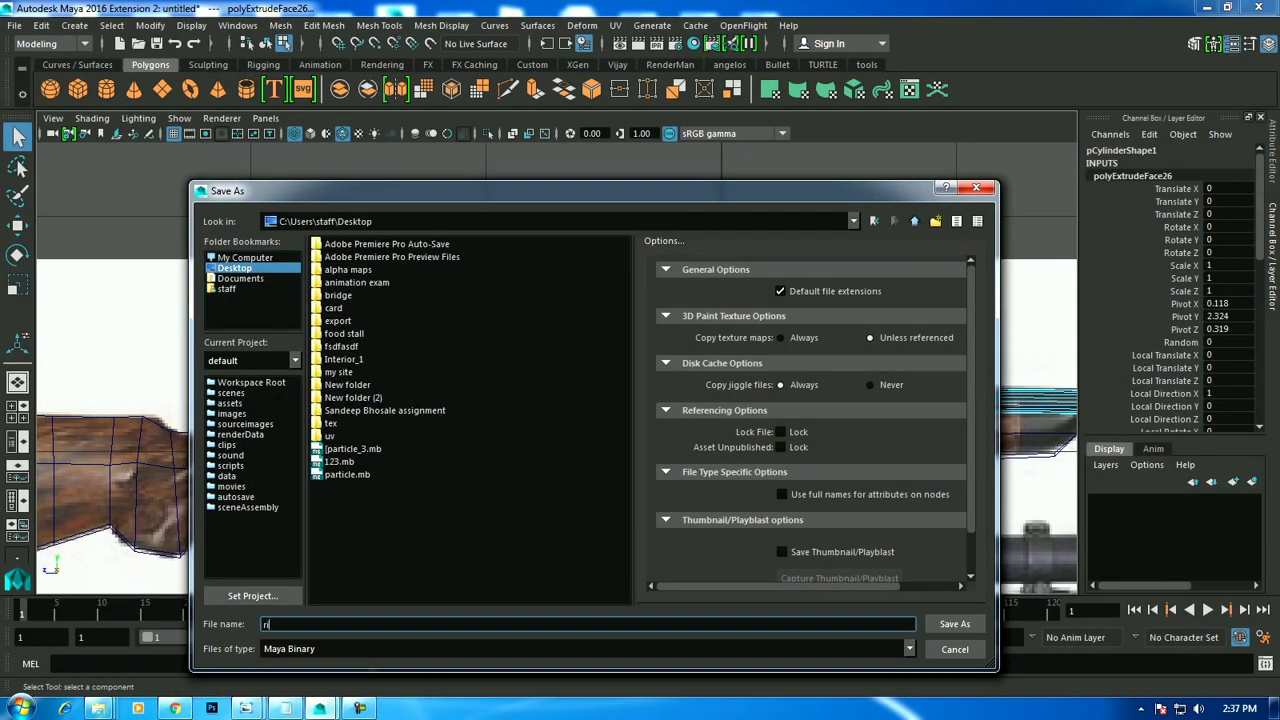
{"action": "type", "text": "rifle"}
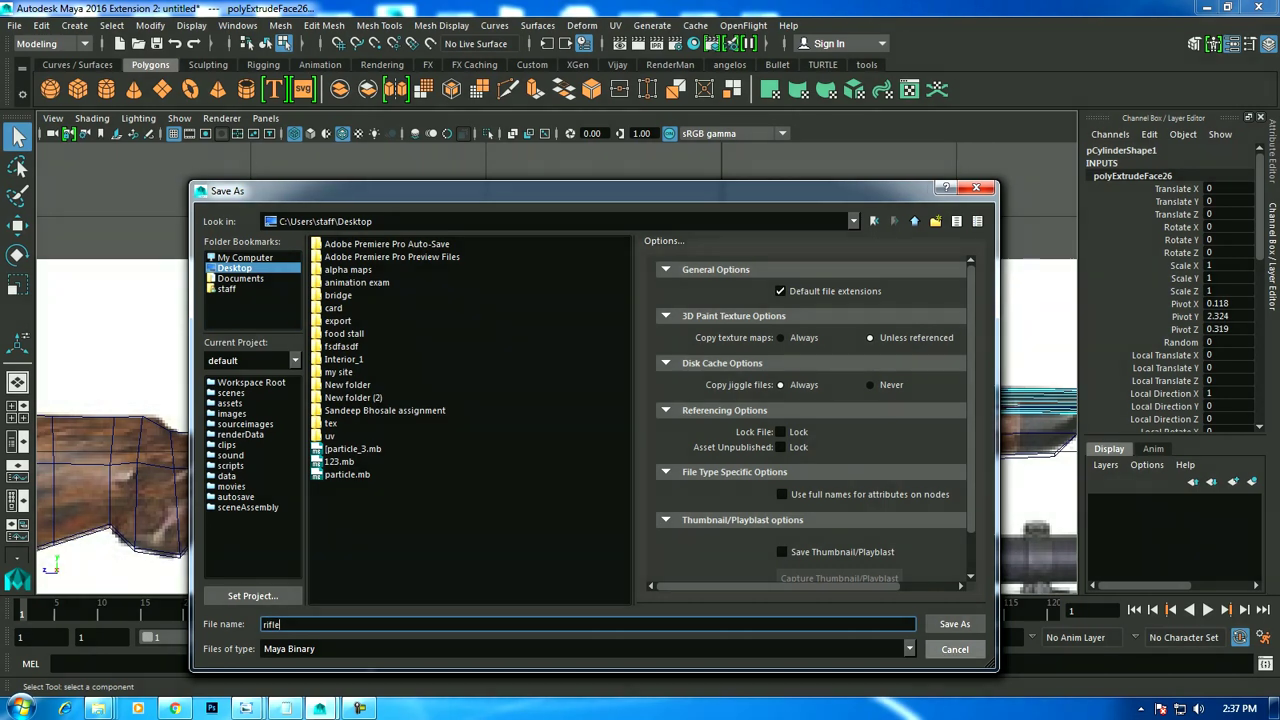
{"action": "left_click", "coordinate": [954, 624]}
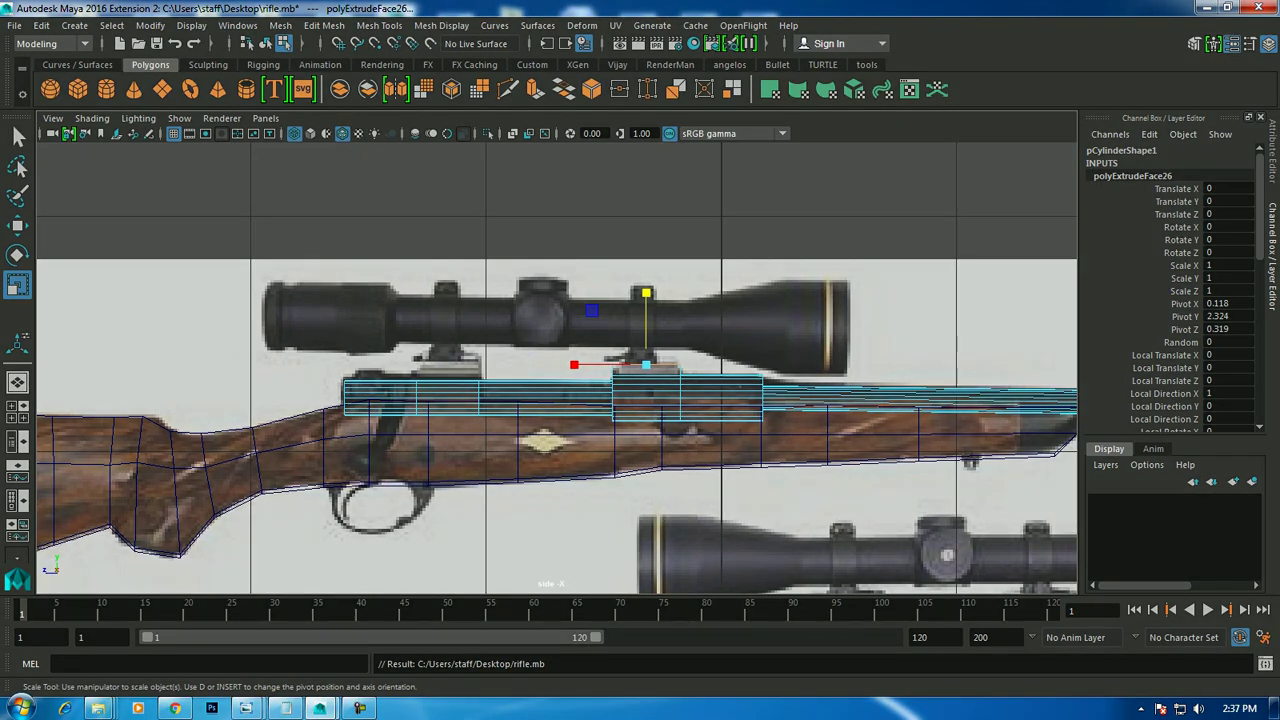
Zoom in on the receiver in side view and save the scene.
{"action": "key", "text": "space"}
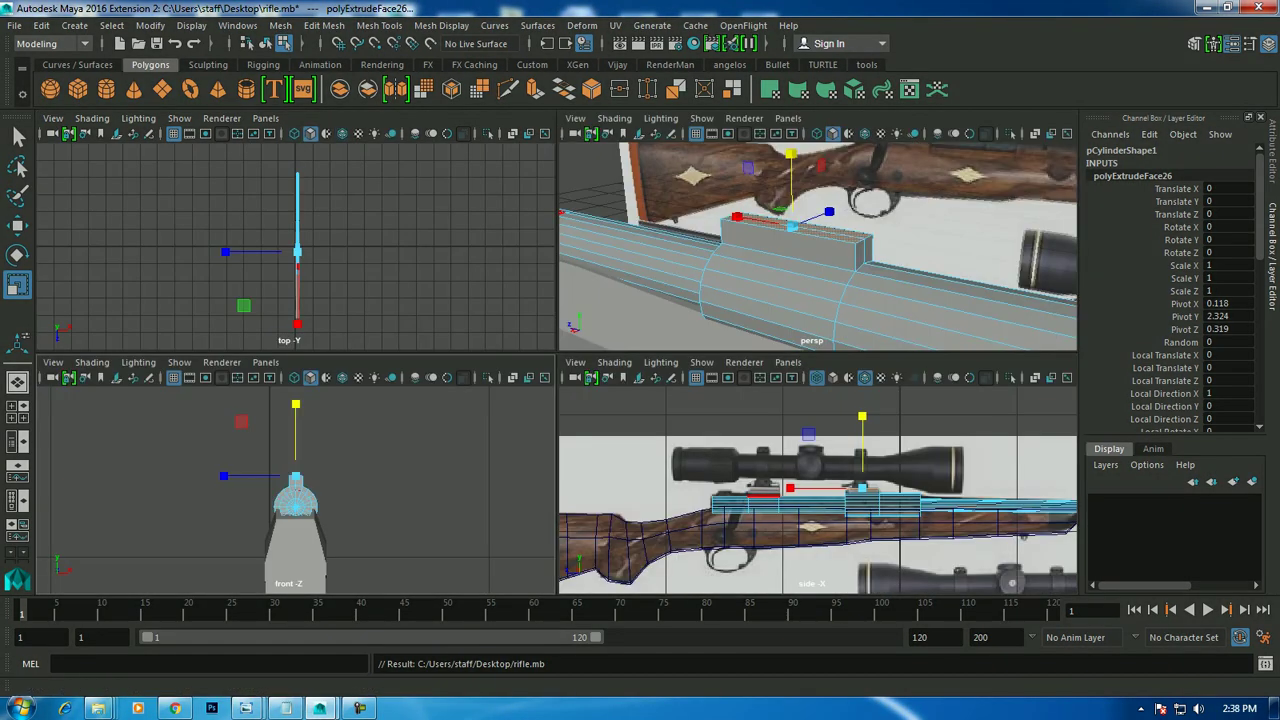
{"action": "key", "text": "space"}
{"action": "scroll", "coordinate": [647, 298], "scroll_direction": "up", "scroll_amount": 2}
{"action": "scroll", "coordinate": [647, 298], "scroll_direction": "up", "scroll_amount": 2}
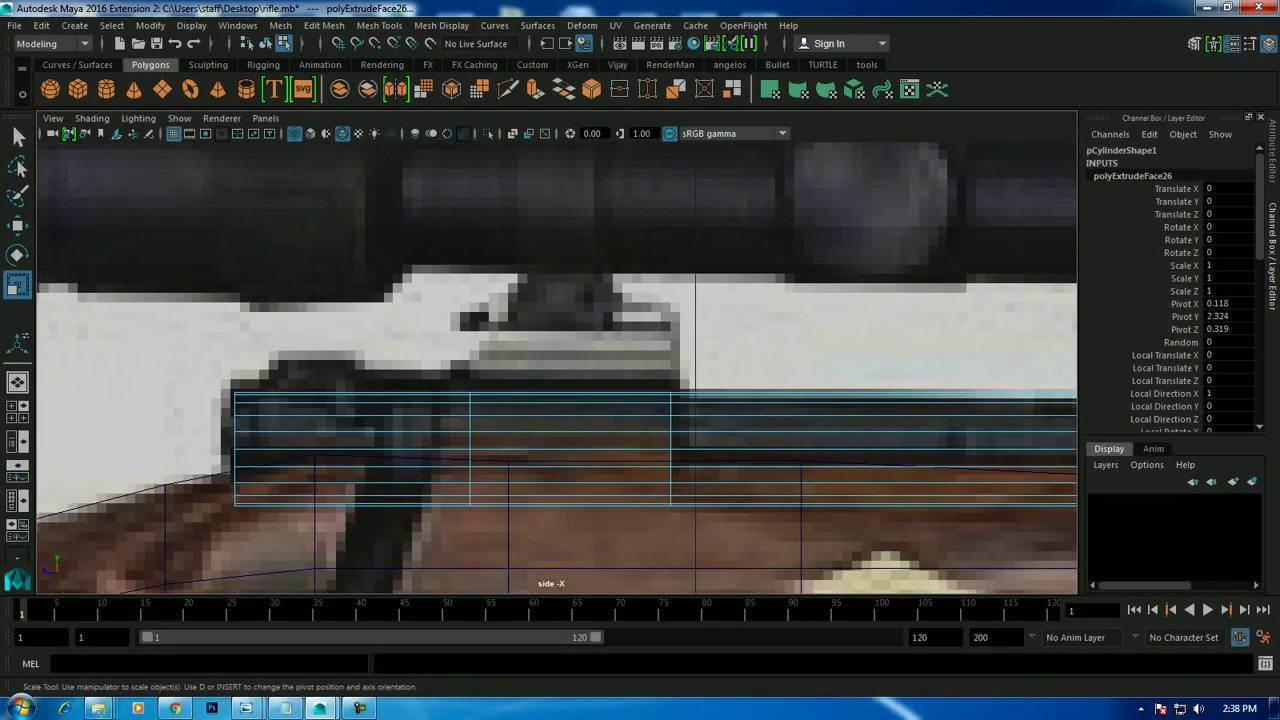
{"action": "scroll", "coordinate": [647, 298], "scroll_direction": "up", "scroll_amount": 2}
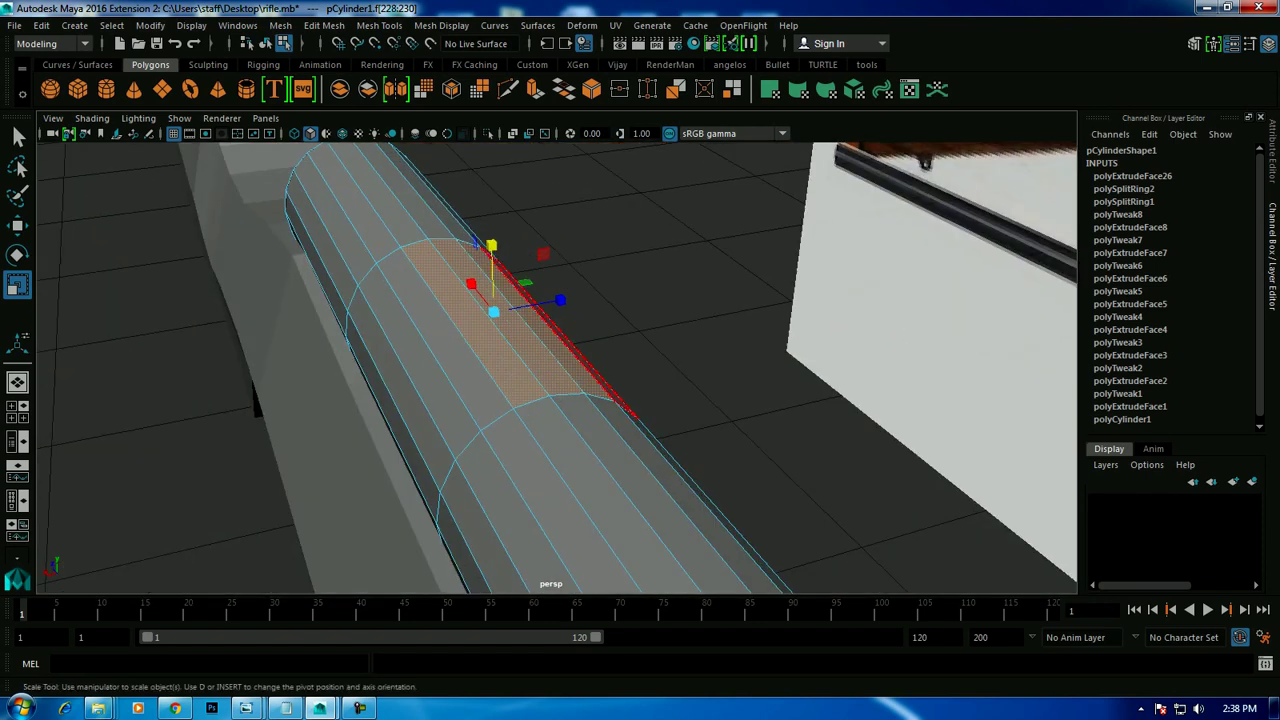
{"action": "key", "text": "space"}
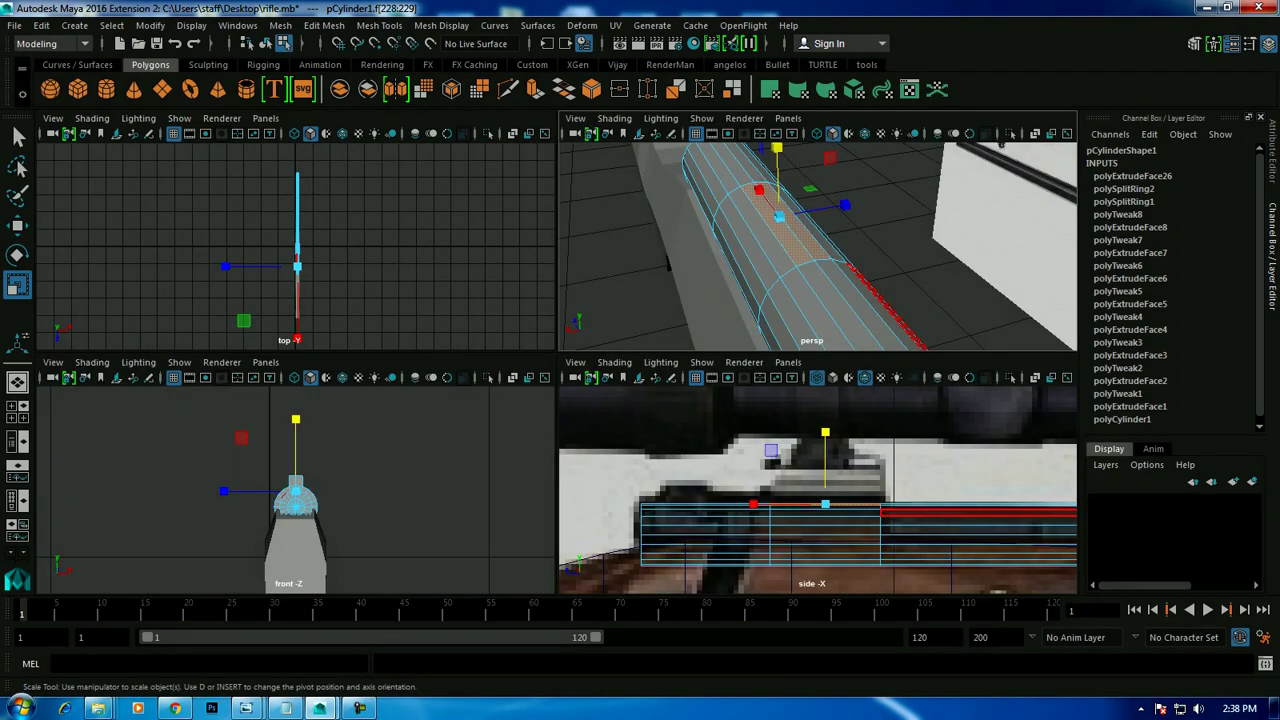
{"action": "key", "text": "space"}
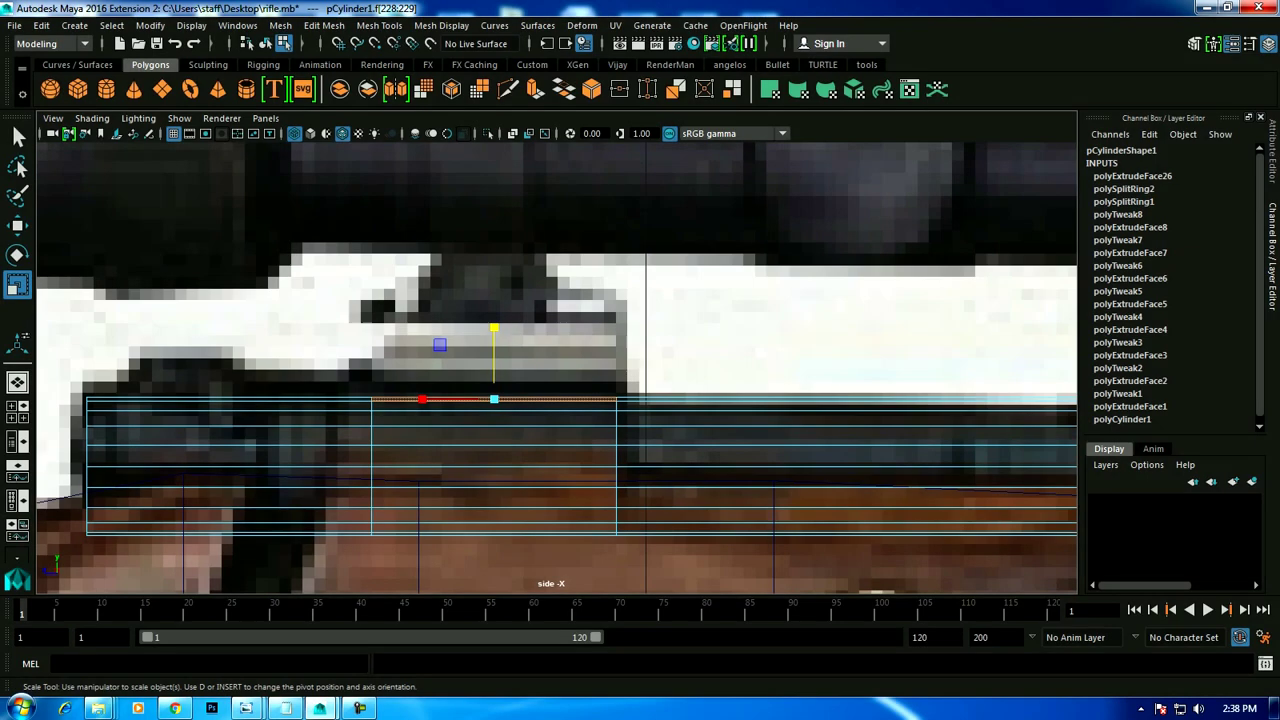
{"action": "key", "text": "ctrl+s"}
Extrude the top receiver face up to the mount base and scale Y to 0 to flatten it.
{"action": "key", "text": "w"}
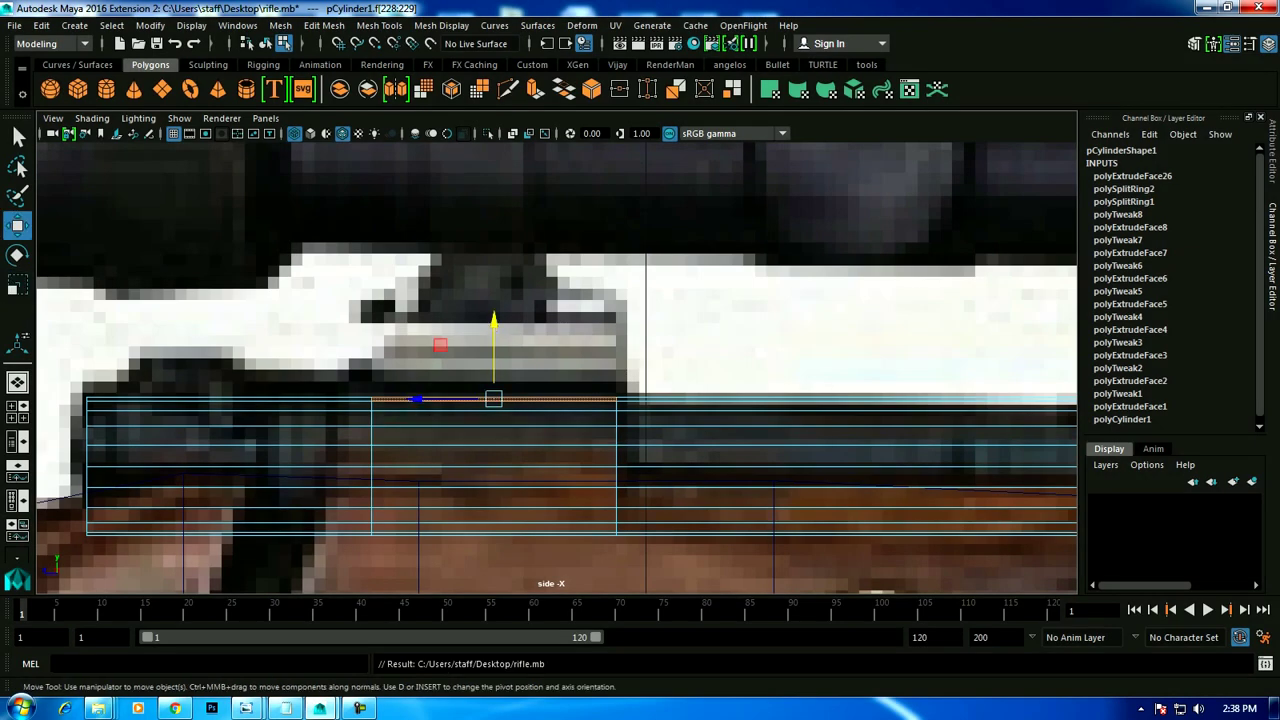
{"action": "left_click", "coordinate": [324, 25]}
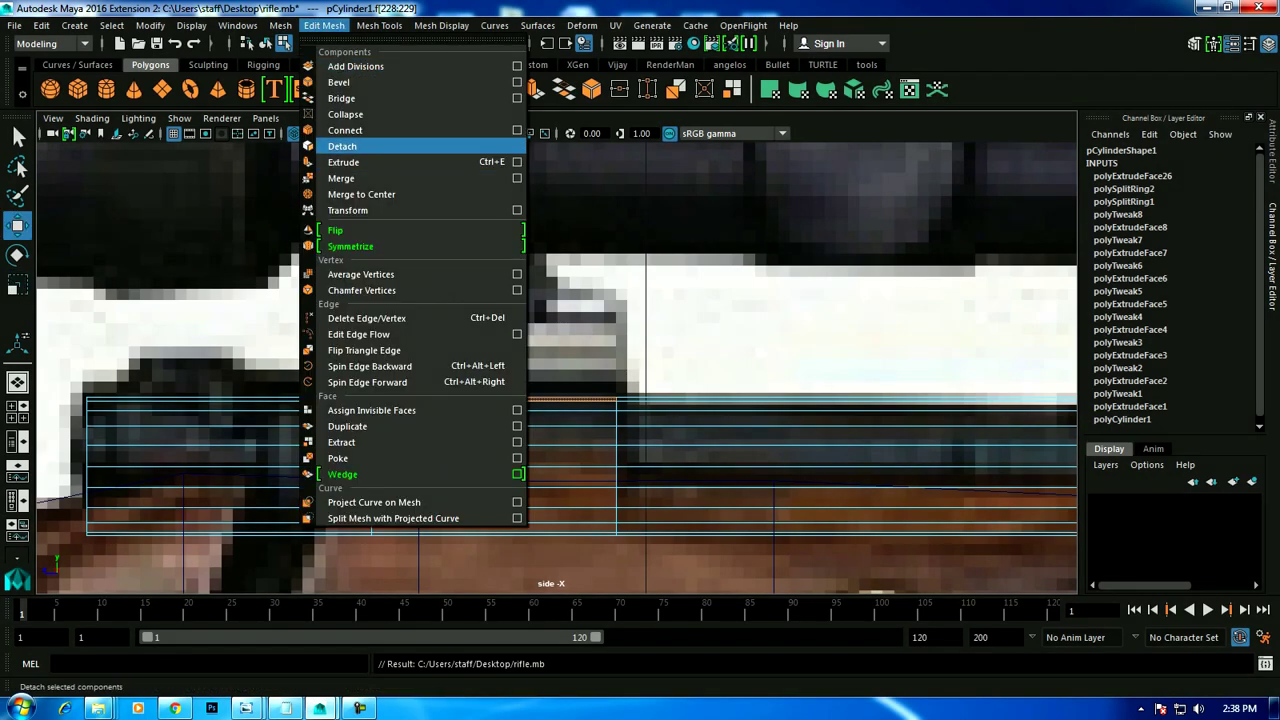
{"action": "left_click", "coordinate": [340, 163]}
{"action": "left_click_drag", "start_coordinate": [493, 330], "coordinate": [493, 252]}
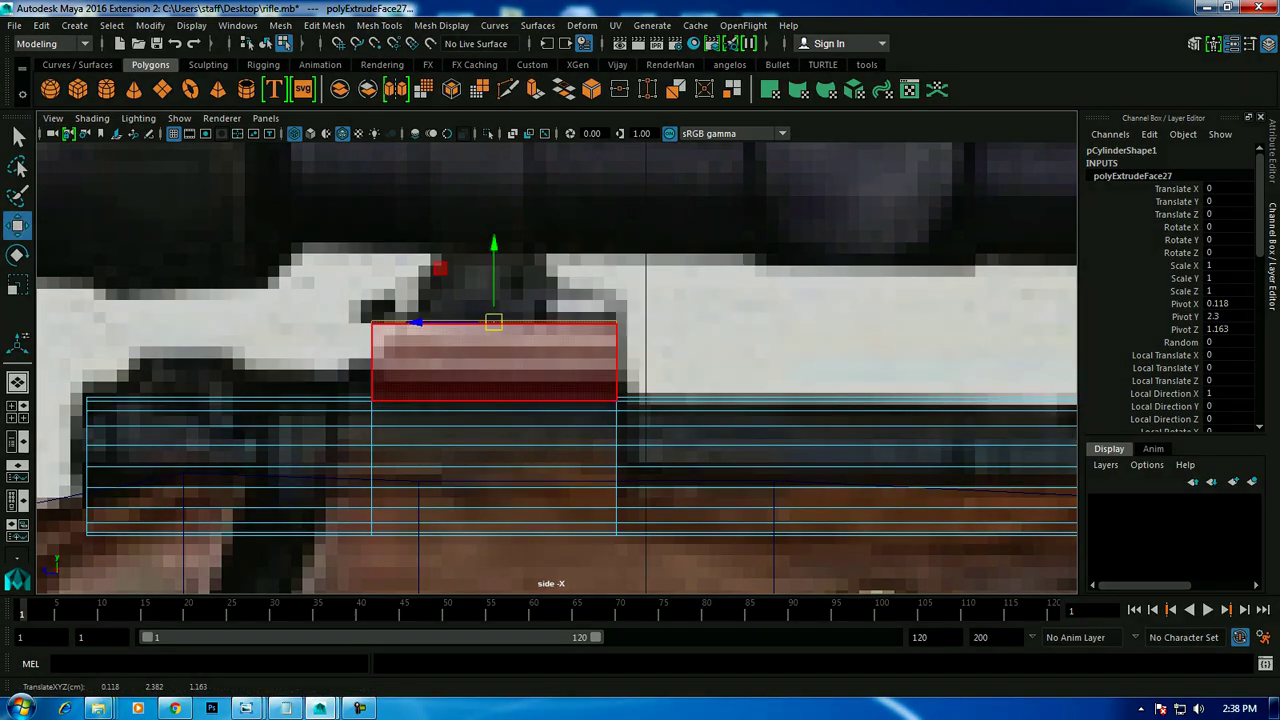
{"action": "key", "text": "r"}
{"action": "left_click_drag", "start_coordinate": [494, 250], "coordinate": [494, 322]}
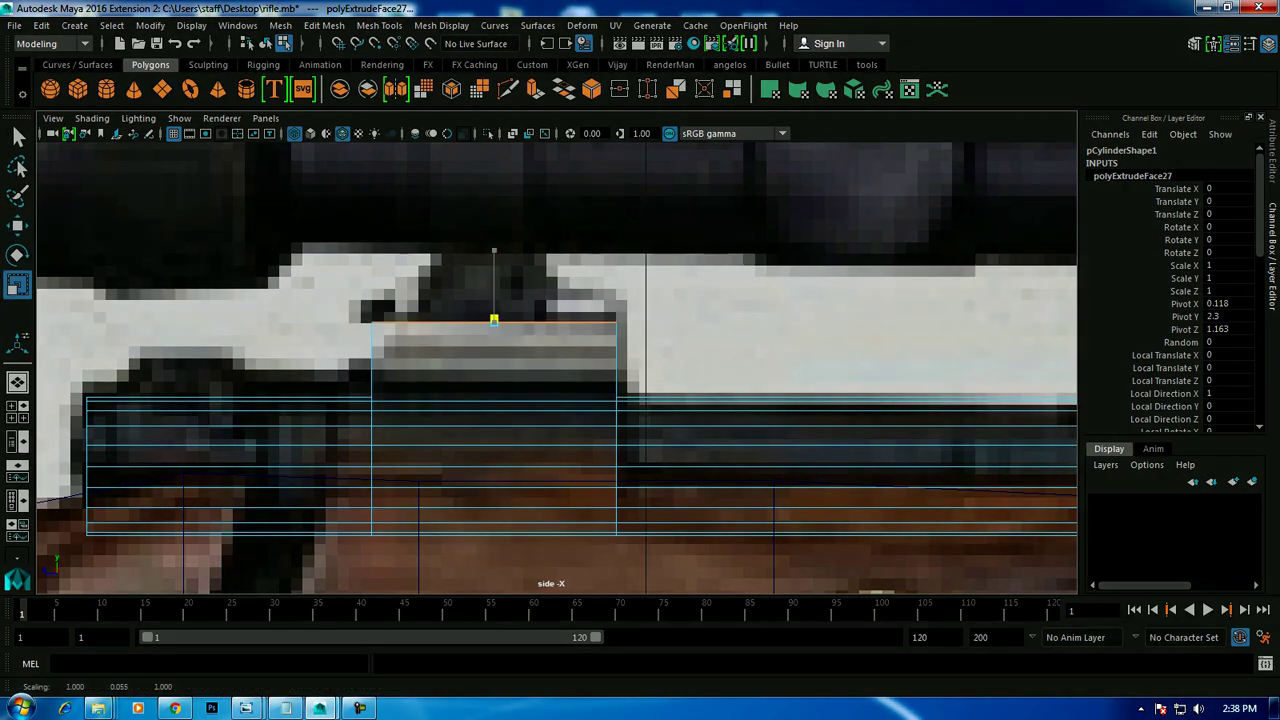
{"action": "key", "text": "space"}
{"action": "key", "text": "space"}
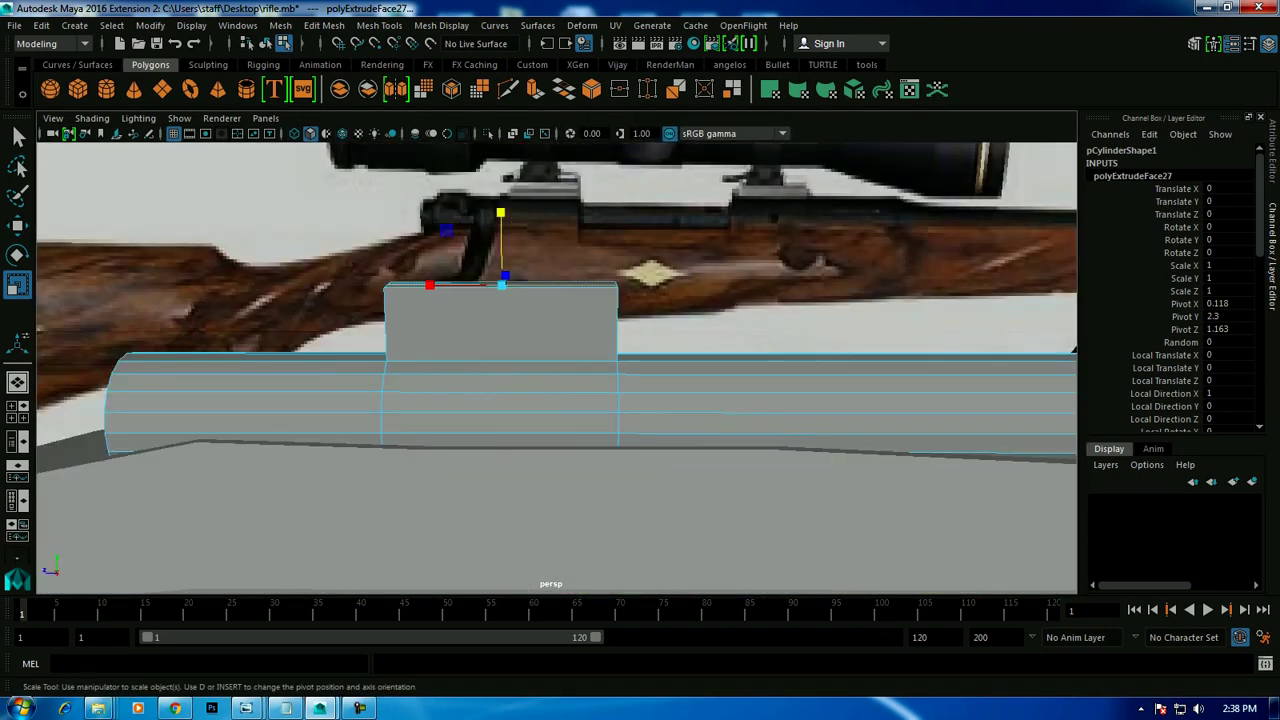
{"action": "scroll", "coordinate": [557, 368], "scroll_direction": "down", "scroll_amount": 5}
{"action": "scroll", "coordinate": [557, 368], "scroll_direction": "up", "scroll_amount": 5}
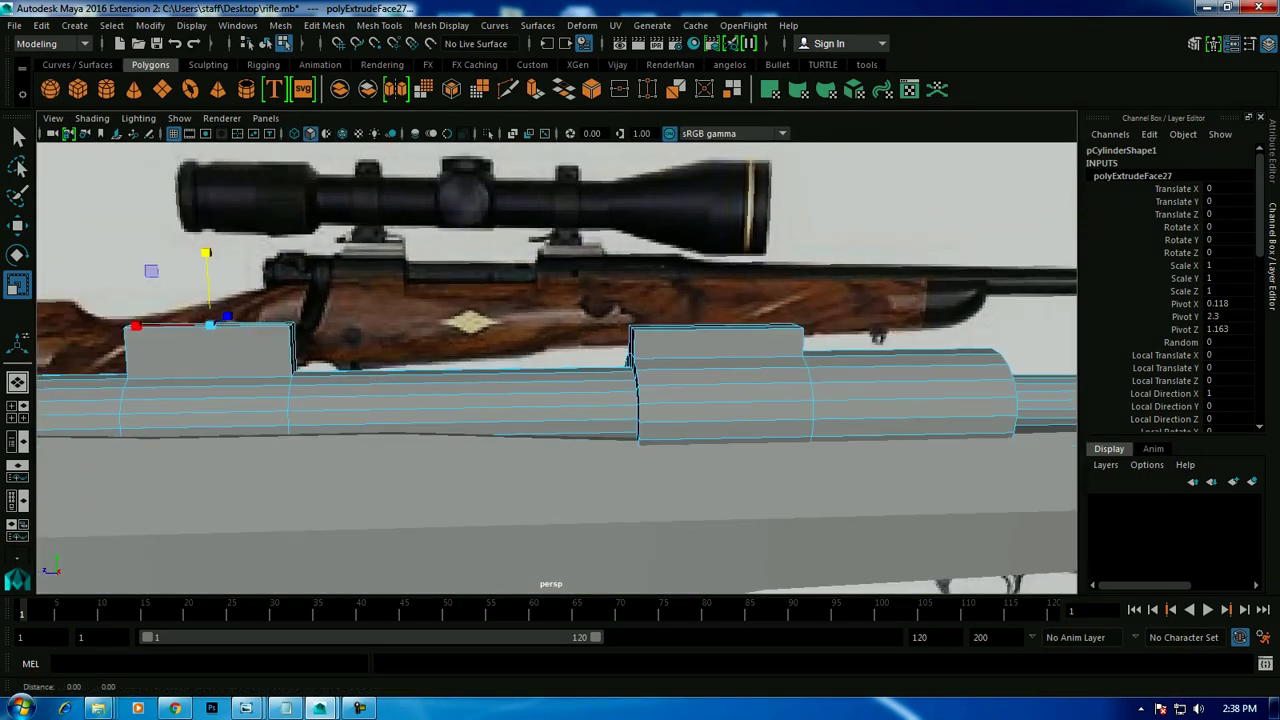
{"action": "key", "text": "space"}
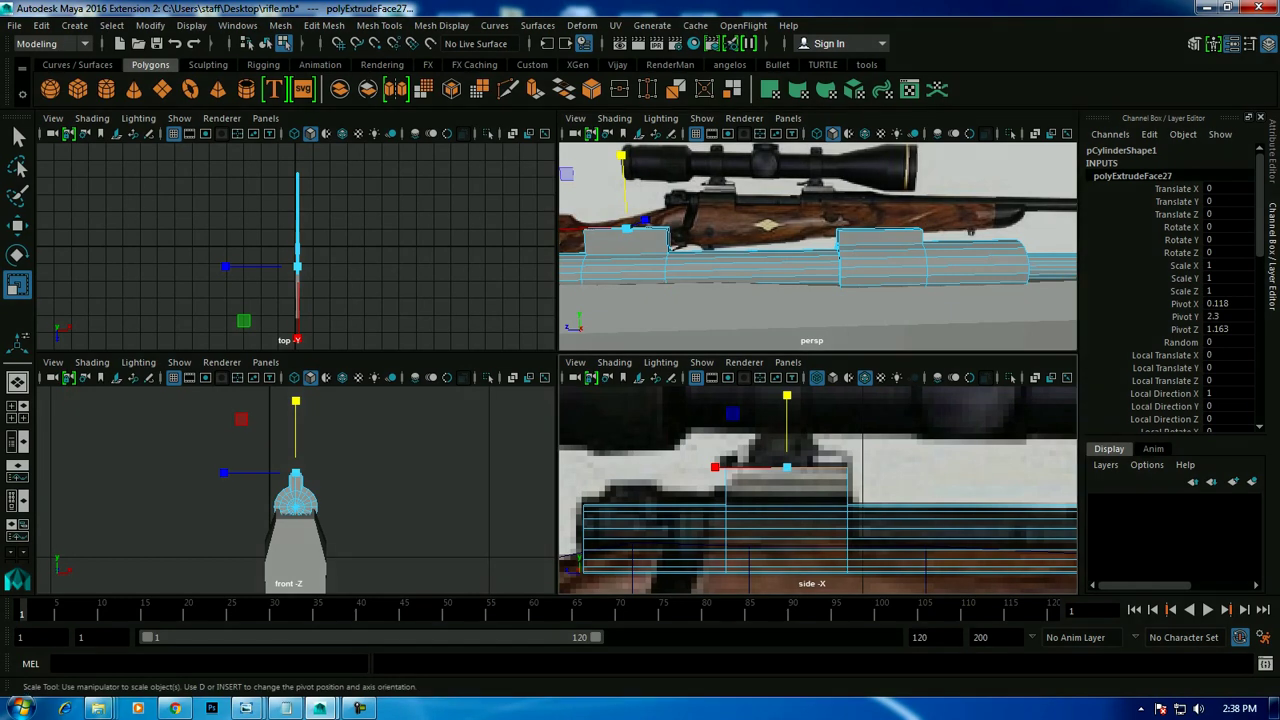
{"action": "key", "text": "space"}
{"action": "scroll", "coordinate": [557, 368], "scroll_direction": "down", "scroll_amount": 5}
{"action": "scroll", "coordinate": [557, 368], "scroll_direction": "up", "scroll_amount": 2}
{"action": "scroll", "coordinate": [153, 373], "scroll_direction": "up", "scroll_amount": 6}
{"action": "scroll", "coordinate": [153, 373], "scroll_direction": "down", "scroll_amount": 2}
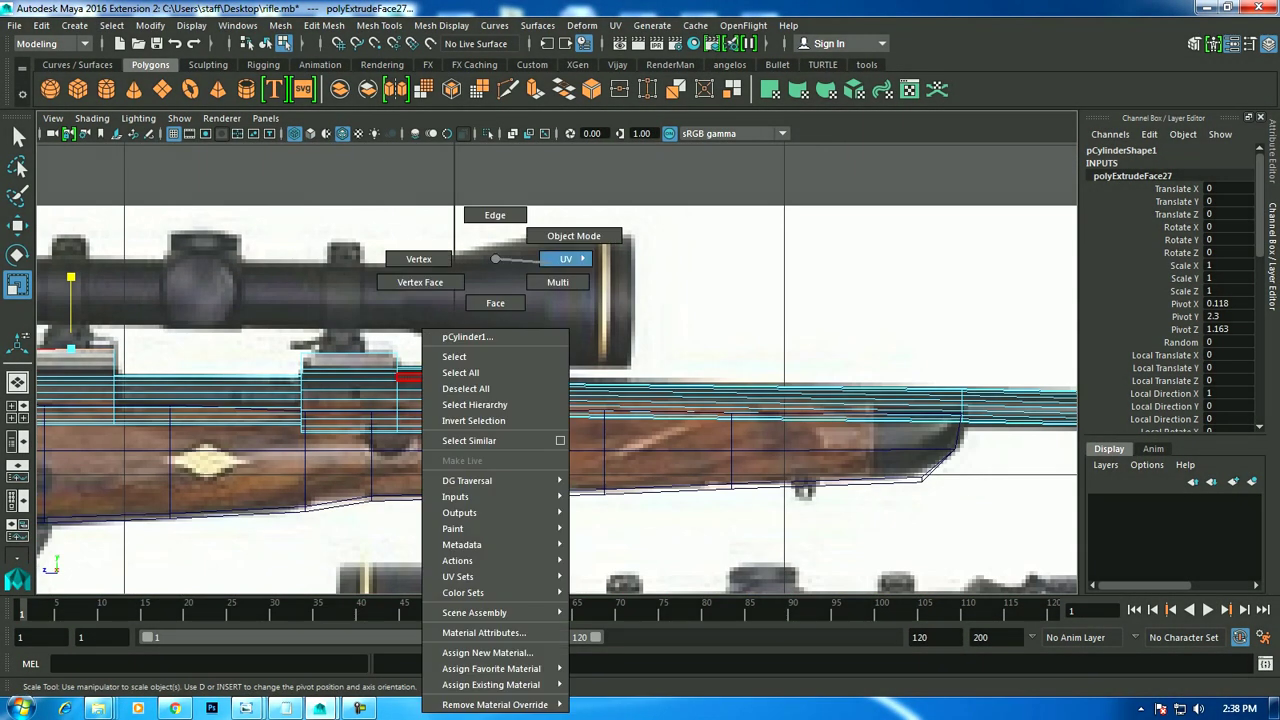
Create a polygon cylinder at the scope front, rotate it -90 in Y and move it over the lens end.
{"action": "right_click_drag", "start_coordinate": [490, 264], "coordinate": [572, 235]}
{"action": "scroll", "coordinate": [572, 240], "scroll_direction": "up", "scroll_amount": 1}
{"action": "scroll", "coordinate": [572, 240], "scroll_direction": "up", "scroll_amount": 1}
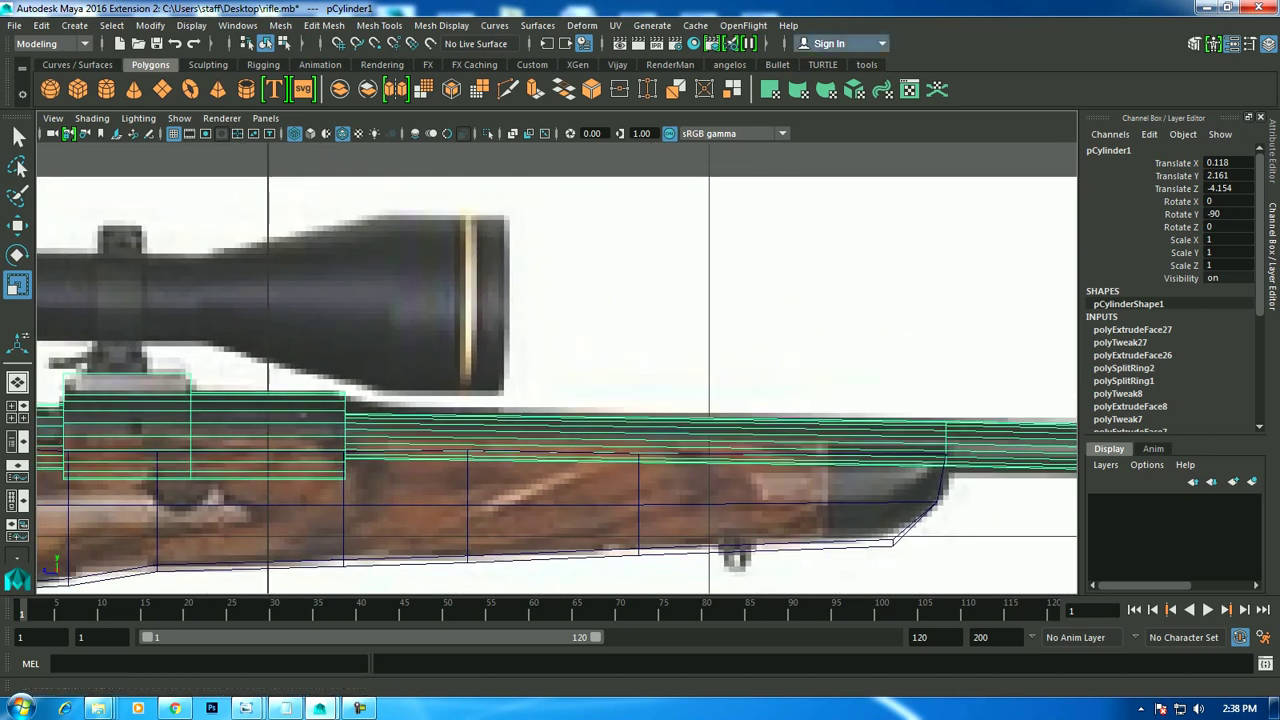
{"action": "left_click", "coordinate": [106, 89]}
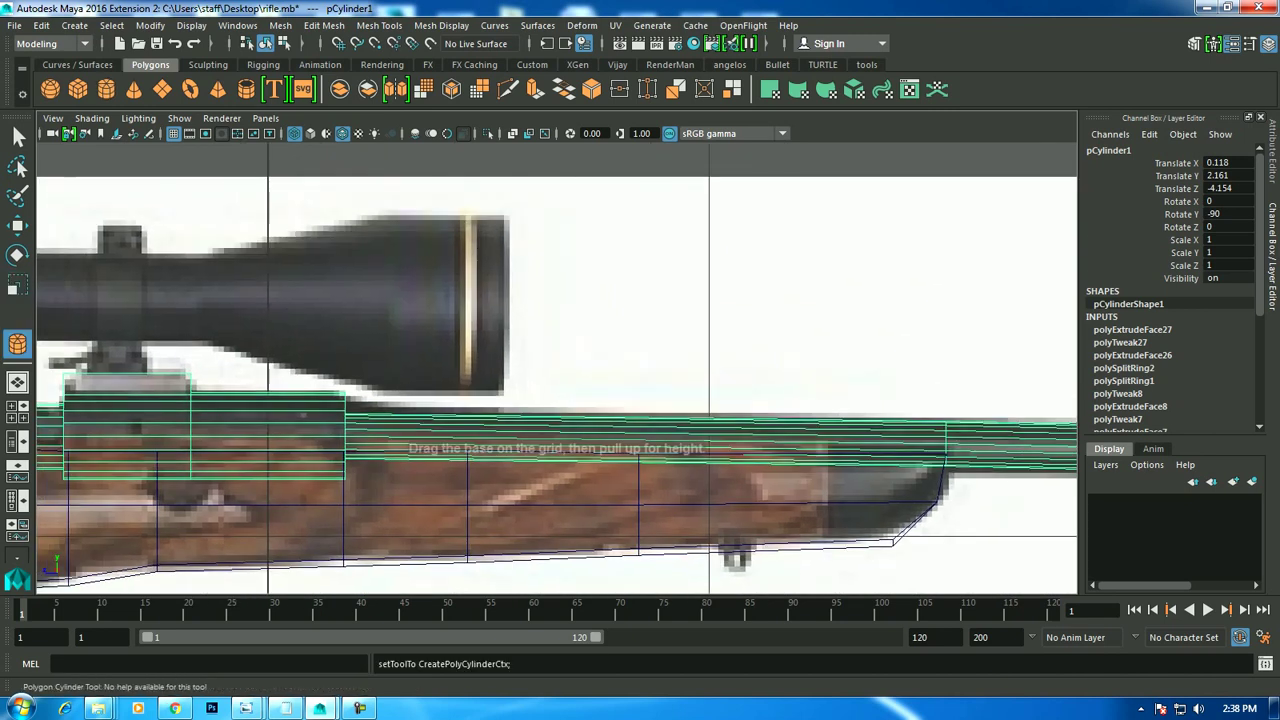
{"action": "left_click_drag", "start_coordinate": [501, 311], "coordinate": [590, 330]}
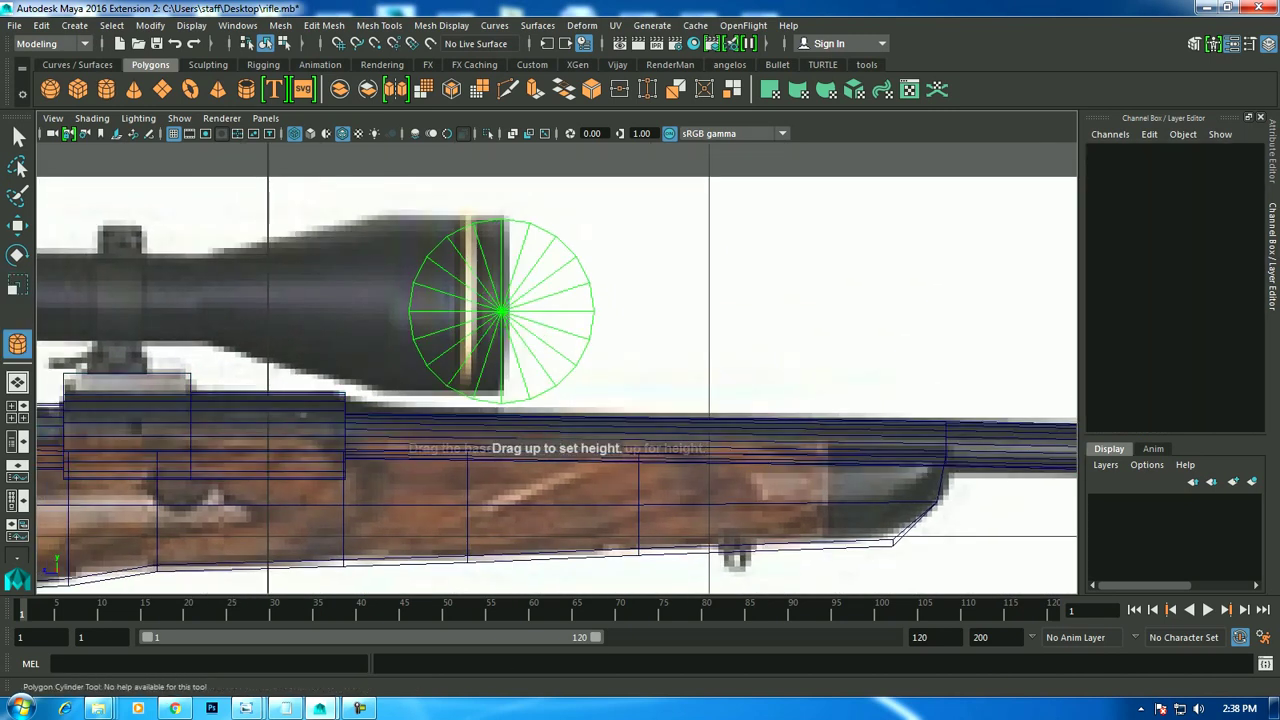
{"action": "key", "text": "w"}
{"action": "key", "text": "e"}
{"action": "left_click_drag", "start_coordinate": [548, 311], "coordinate": [620, 311]}
{"action": "key", "text": "w"}
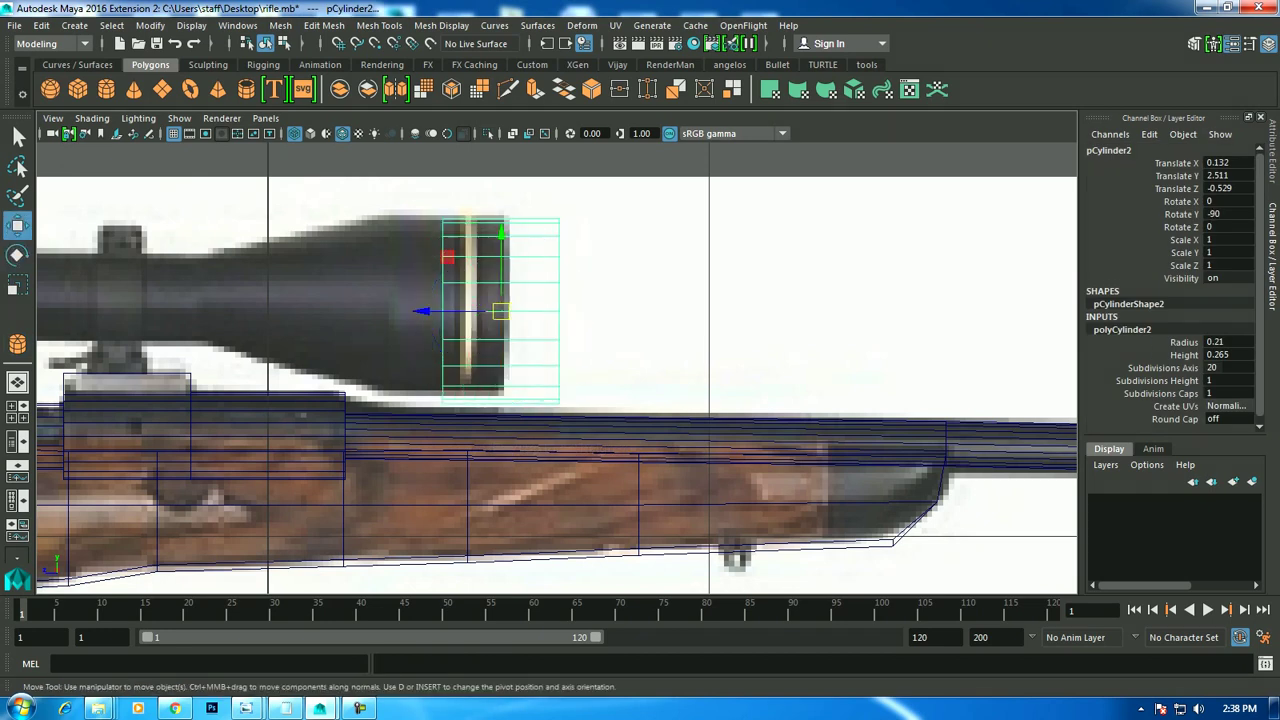
{"action": "left_click_drag", "start_coordinate": [425, 311], "coordinate": [373, 311]}
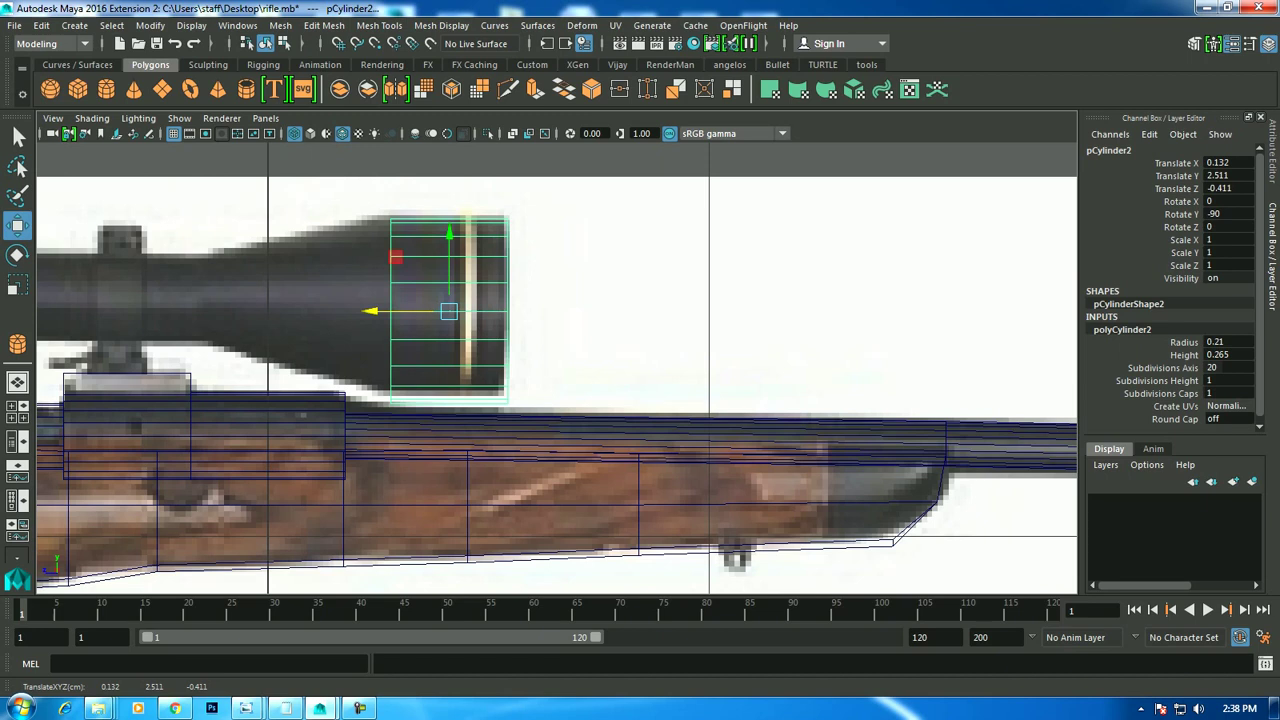
Set the cylinder radius to 0.21 and scale it to 0.989, centring it on the scope tube.
{"action": "middle_click_drag", "start_coordinate": [600, 400], "coordinate": [662, 388], "text": "alt"}
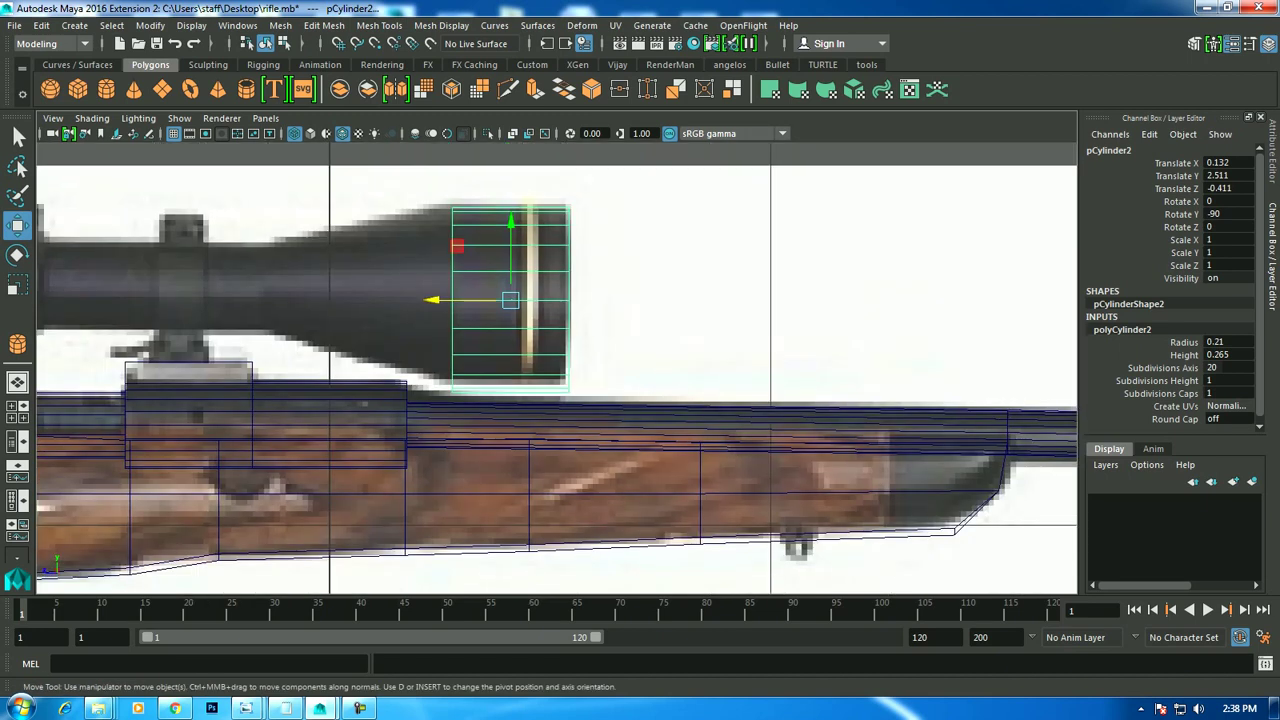
{"action": "type", "text": "0.81"}
{"action": "key", "text": "Return"}
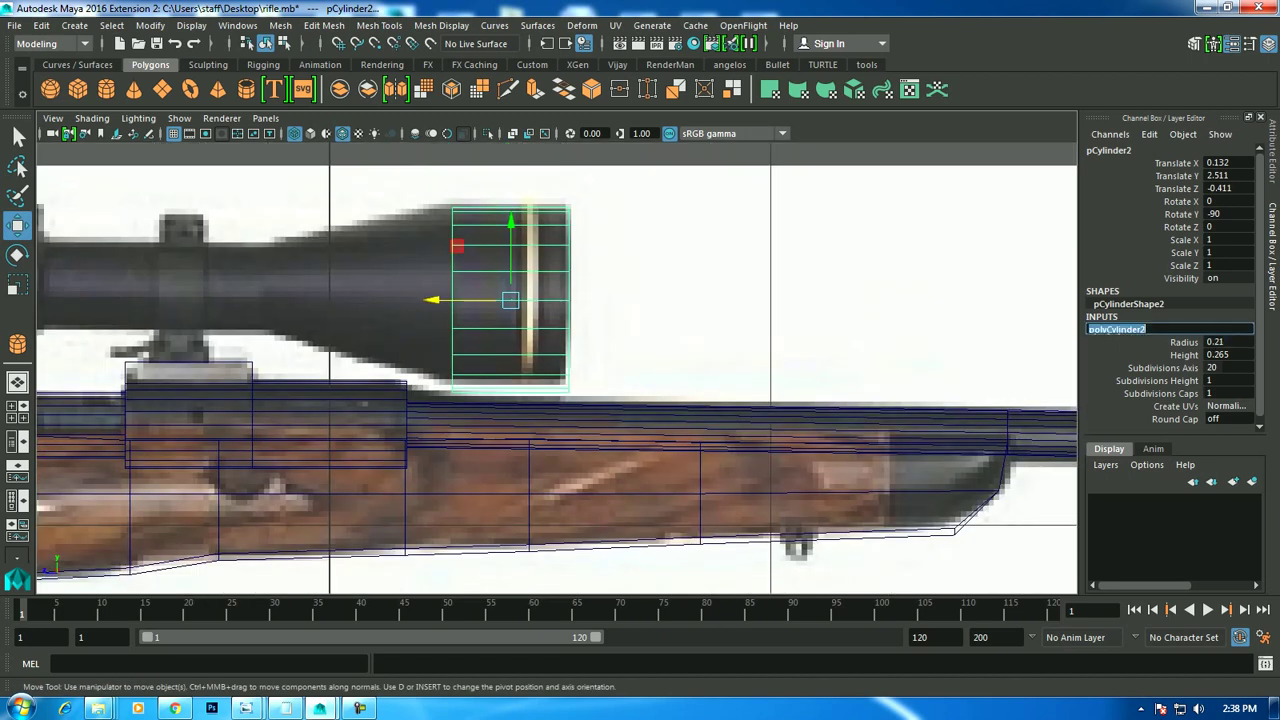
{"action": "left_click", "coordinate": [1184, 341]}
{"action": "middle_click_drag", "start_coordinate": [600, 400], "coordinate": [500, 400]}
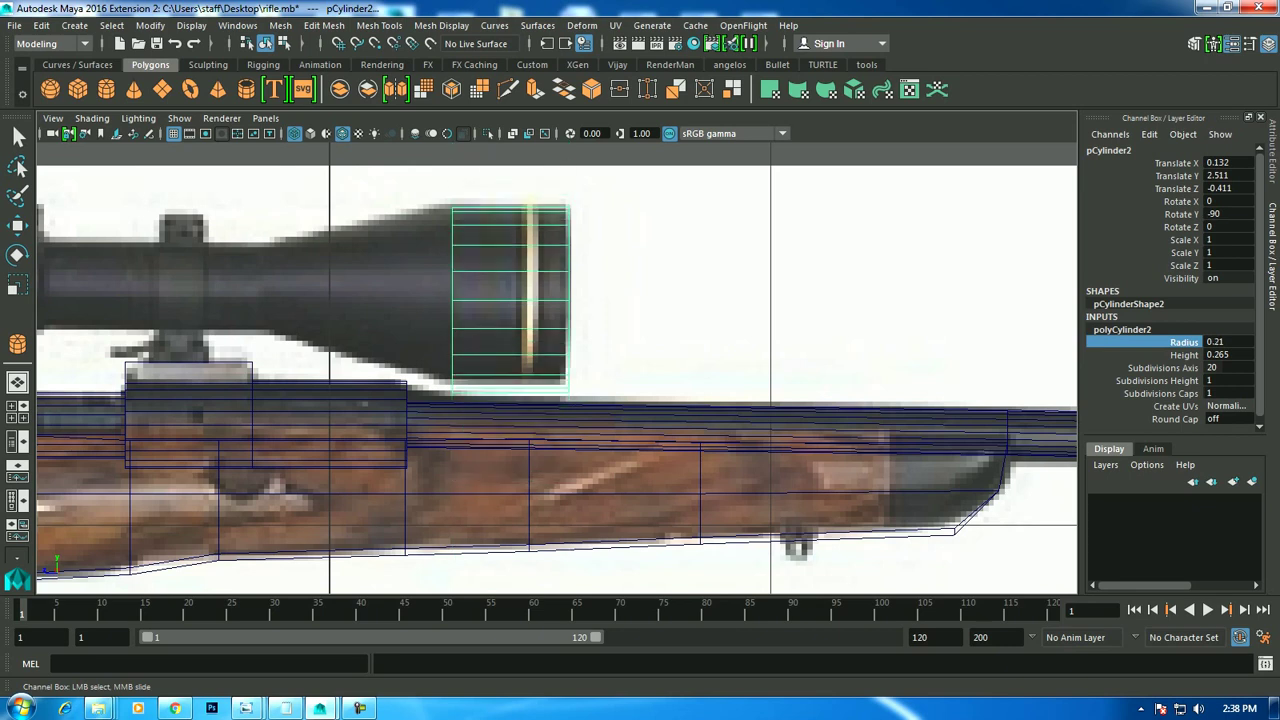
{"action": "key", "text": "r"}
{"action": "left_click_drag", "start_coordinate": [511, 299], "coordinate": [507, 299]}
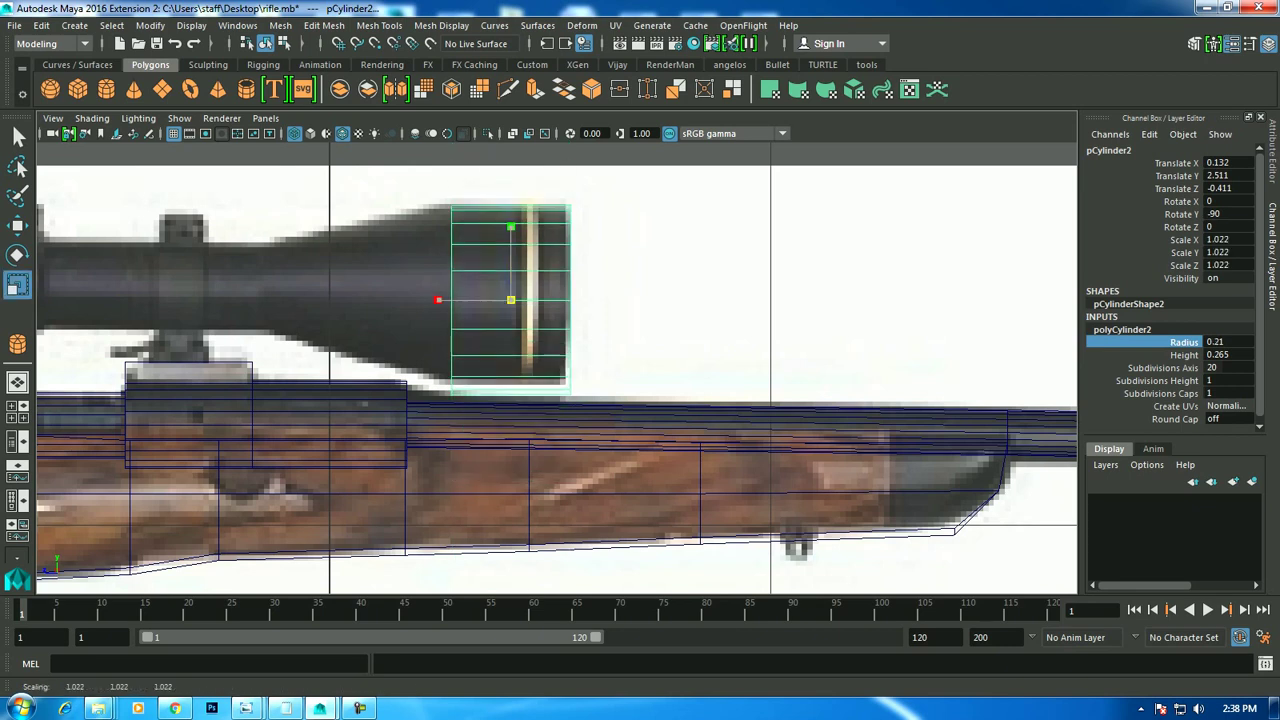
{"action": "key", "text": "w"}
{"action": "left_click_drag", "start_coordinate": [511, 224], "coordinate": [511, 218]}
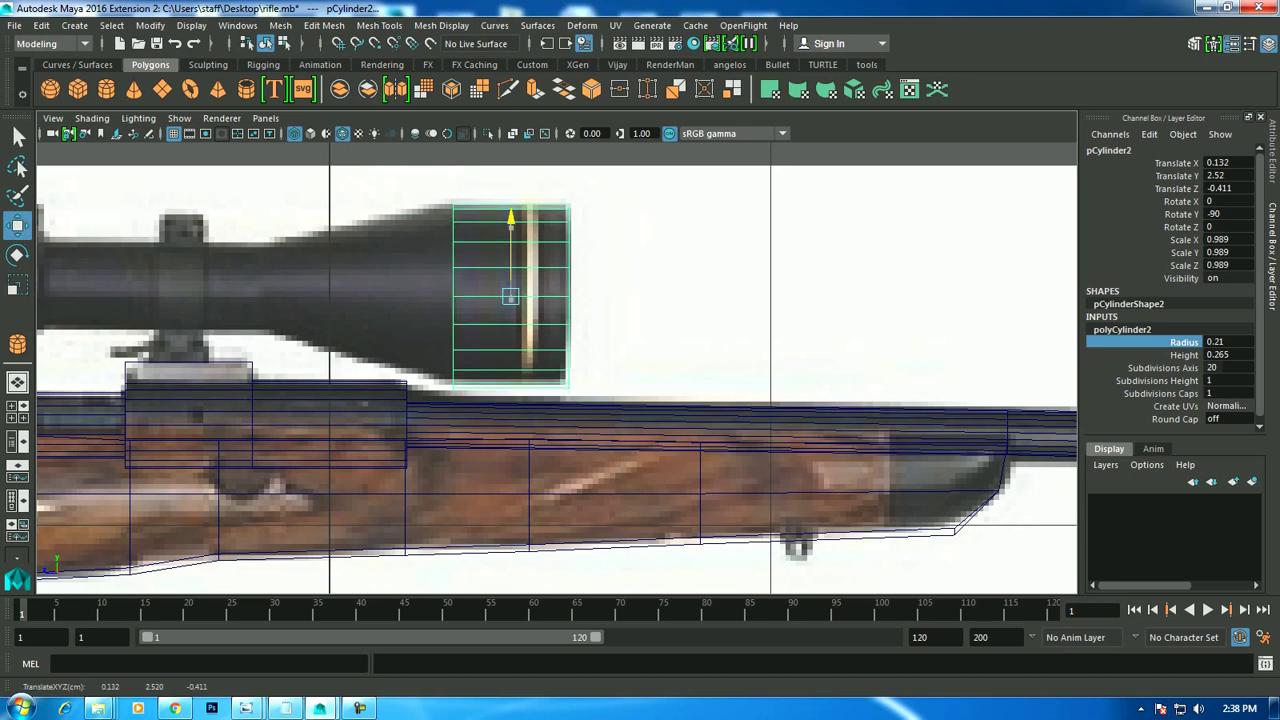
{"action": "right_click", "coordinate": [508, 262]}
Extrude the cylinder's end faces back along the scope and taper them inward toward the tube.
{"action": "right_click", "coordinate": [497, 285]}
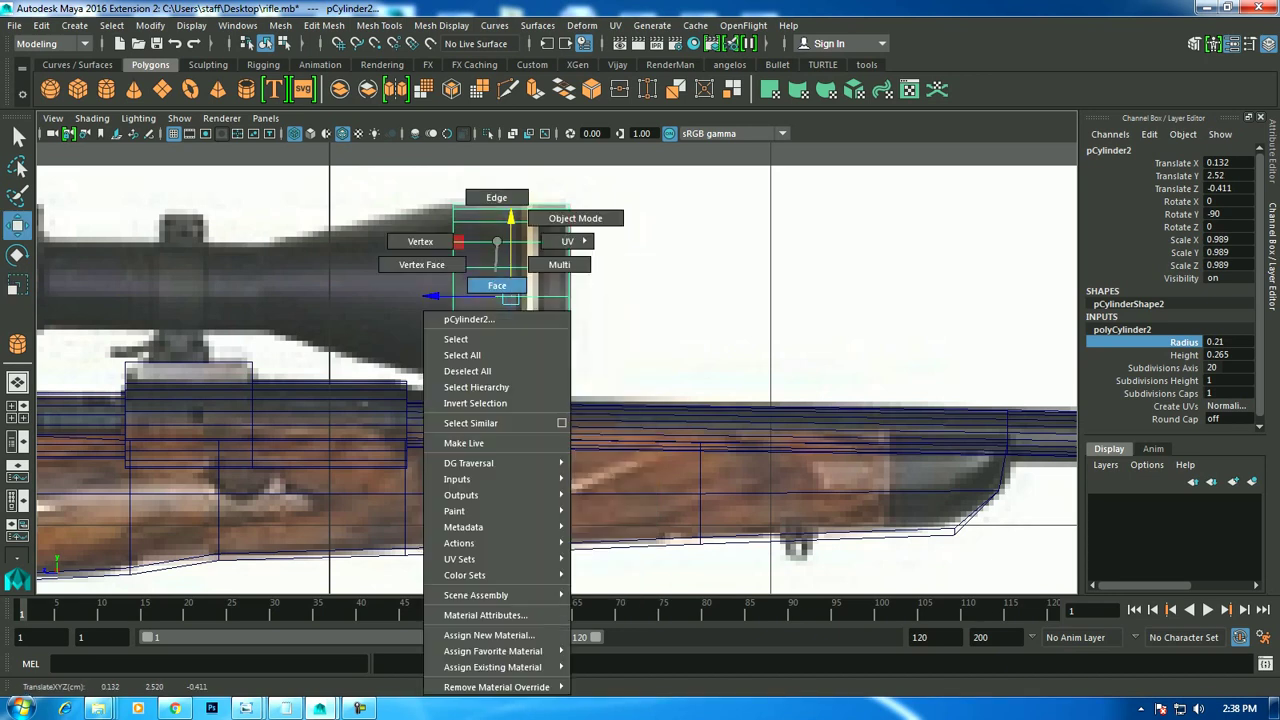
{"action": "scroll", "coordinate": [497, 285], "scroll_direction": "down", "scroll_amount": 5}
{"action": "left_click_drag", "start_coordinate": [512, 311], "coordinate": [536, 311]}
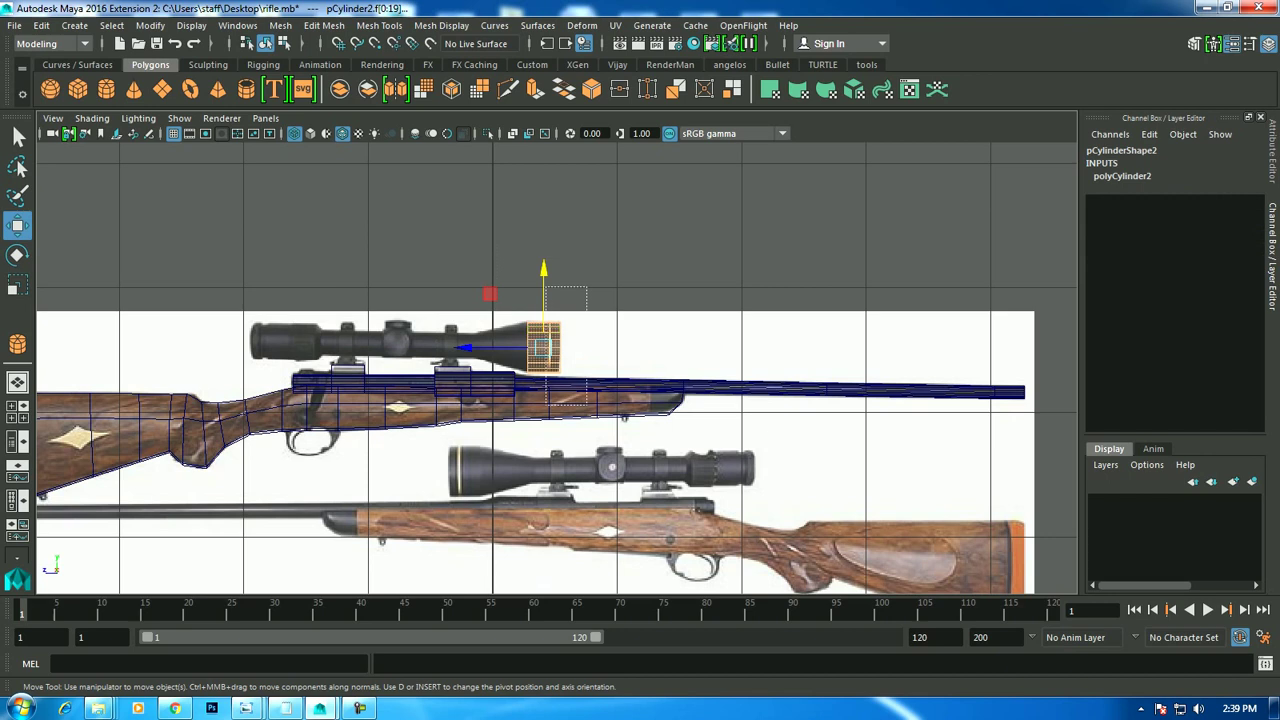
{"action": "scroll", "coordinate": [543, 348], "scroll_direction": "up", "scroll_amount": 3}
{"action": "scroll", "coordinate": [543, 348], "scroll_direction": "up", "scroll_amount": 3}
{"action": "scroll", "coordinate": [520, 347], "scroll_direction": "up", "scroll_amount": 3}
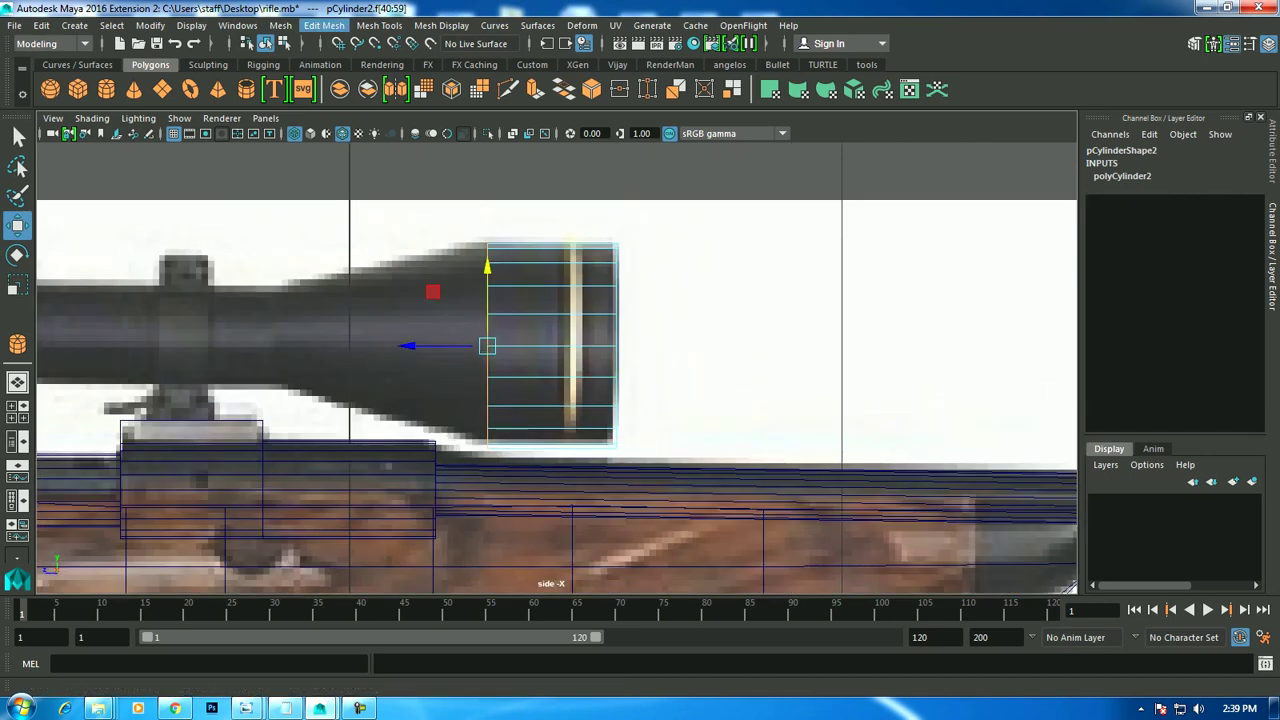
{"action": "left_click", "coordinate": [323, 25]}
{"action": "left_click", "coordinate": [340, 176]}
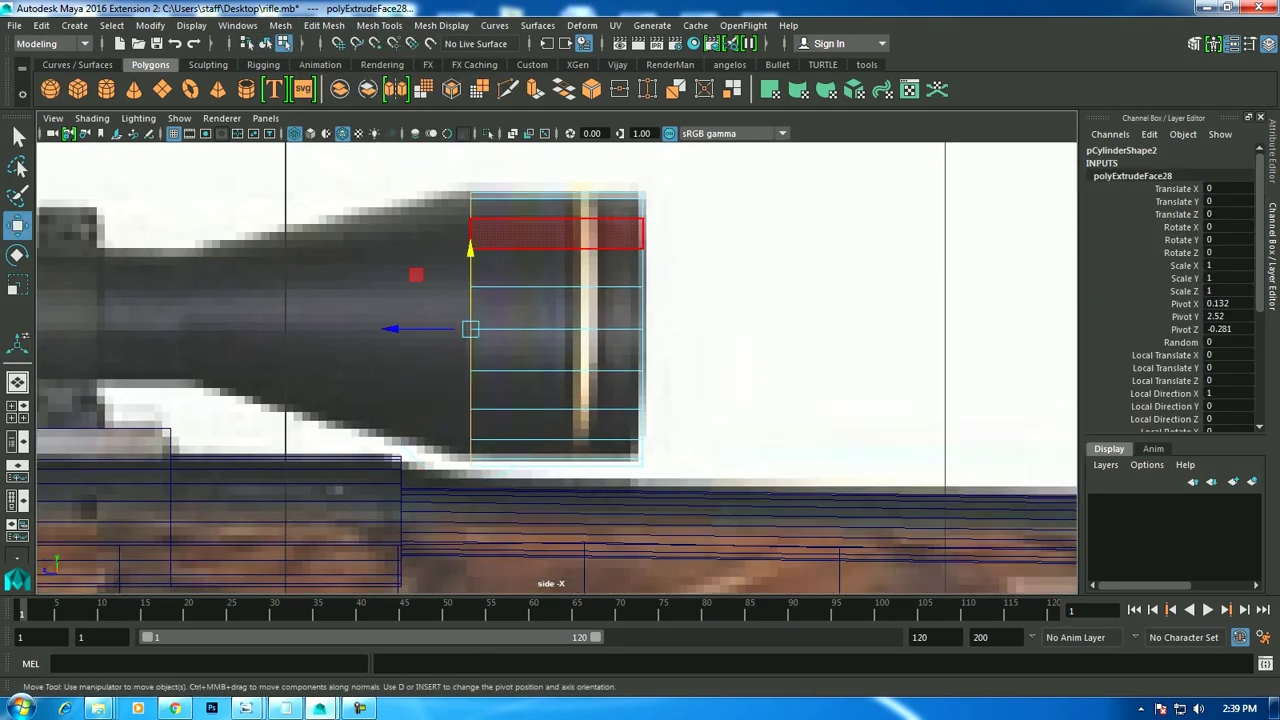
{"action": "left_click_drag", "start_coordinate": [420, 328], "coordinate": [213, 328]}
{"action": "key", "text": "r"}
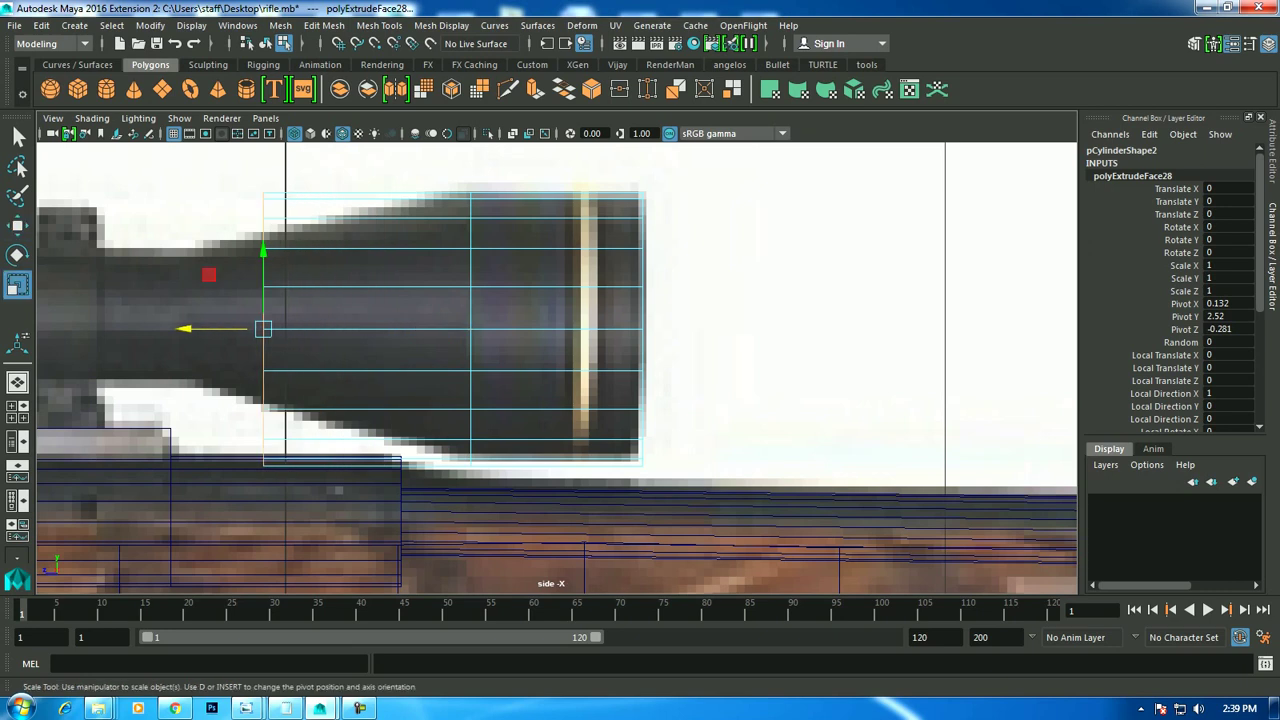
{"action": "left_click_drag", "start_coordinate": [262, 257], "coordinate": [262, 287]}
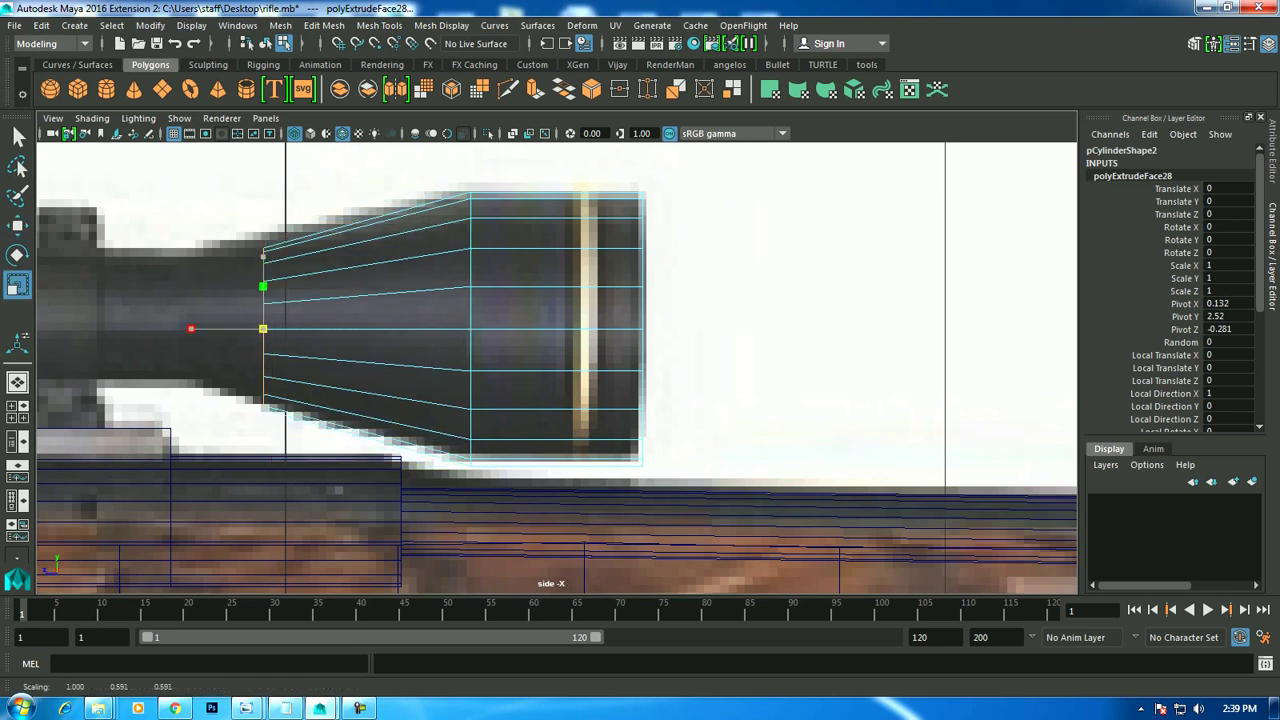
{"action": "mouse_move", "coordinate": [262, 328]}
{"action": "middle_mouse_down", "text": "alt"}
{"action": "mouse_move", "coordinate": [397, 320]}
{"action": "mouse_move", "coordinate": [455, 345]}
{"action": "middle_mouse_up", "text": "alt"}
{"action": "mouse_move", "coordinate": [456, 249]}
{"action": "left_mouse_down"}
{"action": "mouse_move", "coordinate": [455, 277]}
{"action": "mouse_move", "coordinate": [455, 262]}
{"action": "left_mouse_up"}
Extrude a second section back, pinching the middle vertex ring and shrinking the rear ring to tube thickness.
{"action": "key", "text": "w"}
{"action": "key", "text": "ctrl+e"}
{"action": "left_click_drag", "start_coordinate": [380, 341], "coordinate": [240, 341]}
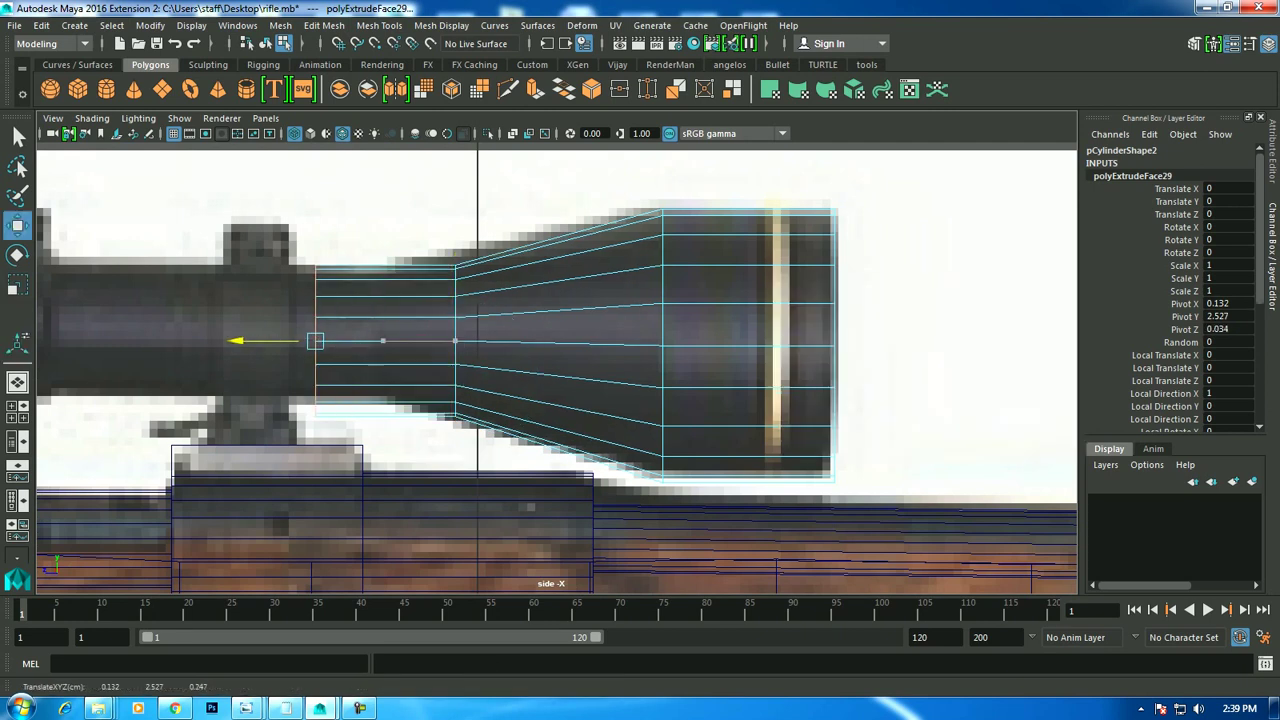
{"action": "right_click", "coordinate": [410, 284]}
{"action": "right_click_drag", "start_coordinate": [343, 258], "coordinate": [305, 280]}
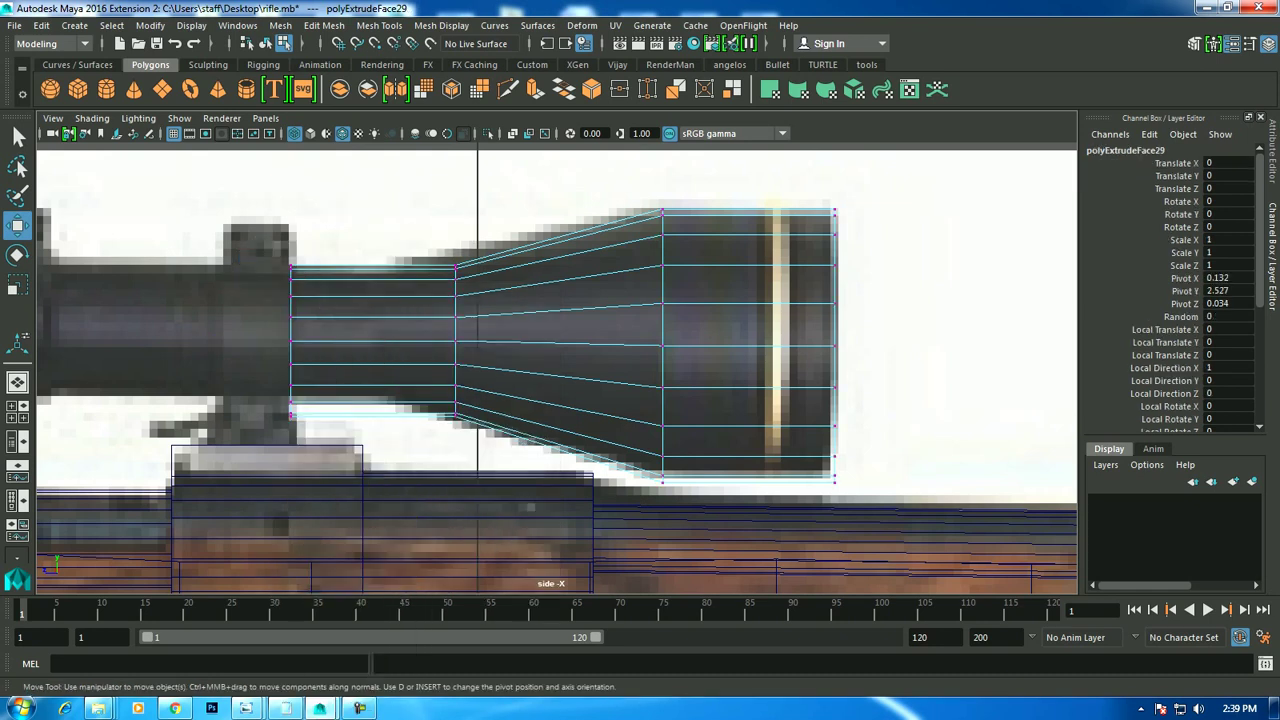
{"action": "left_click_drag", "start_coordinate": [420, 245], "coordinate": [490, 490]}
{"action": "key", "text": "r"}
{"action": "left_click_drag", "start_coordinate": [455, 341], "coordinate": [430, 341]}
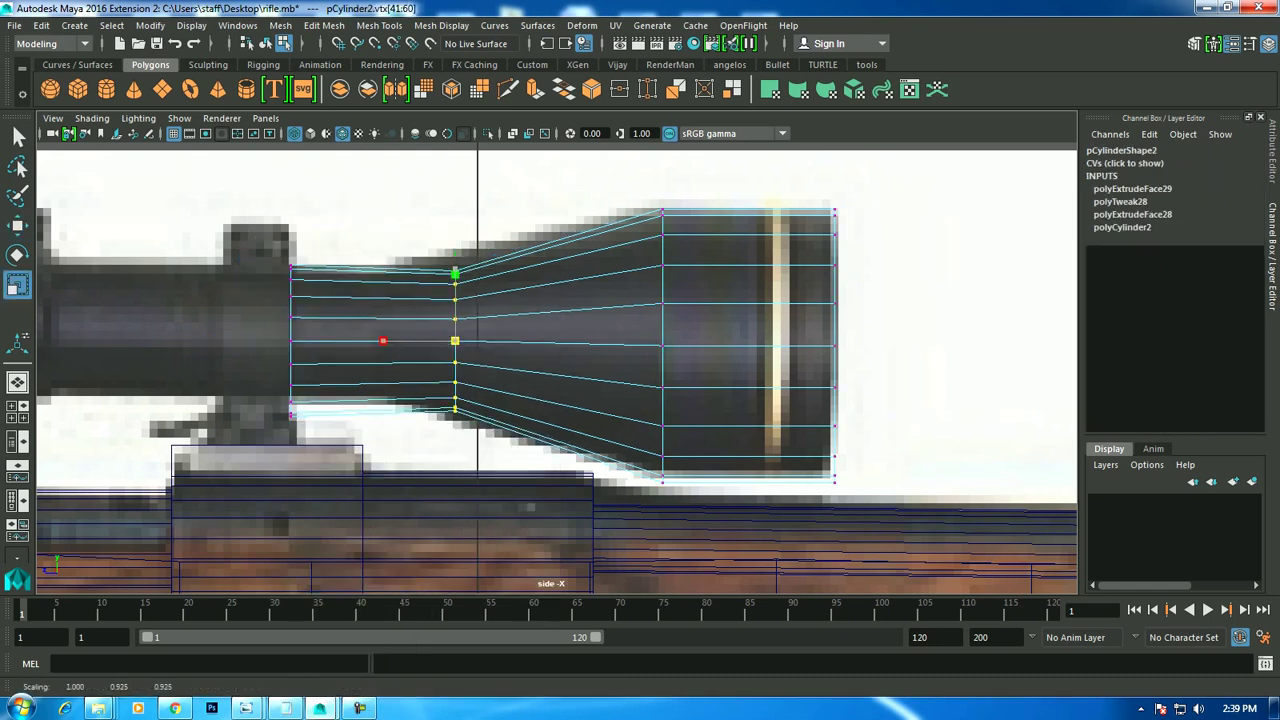
{"action": "left_click_drag", "start_coordinate": [258, 225], "coordinate": [330, 445]}
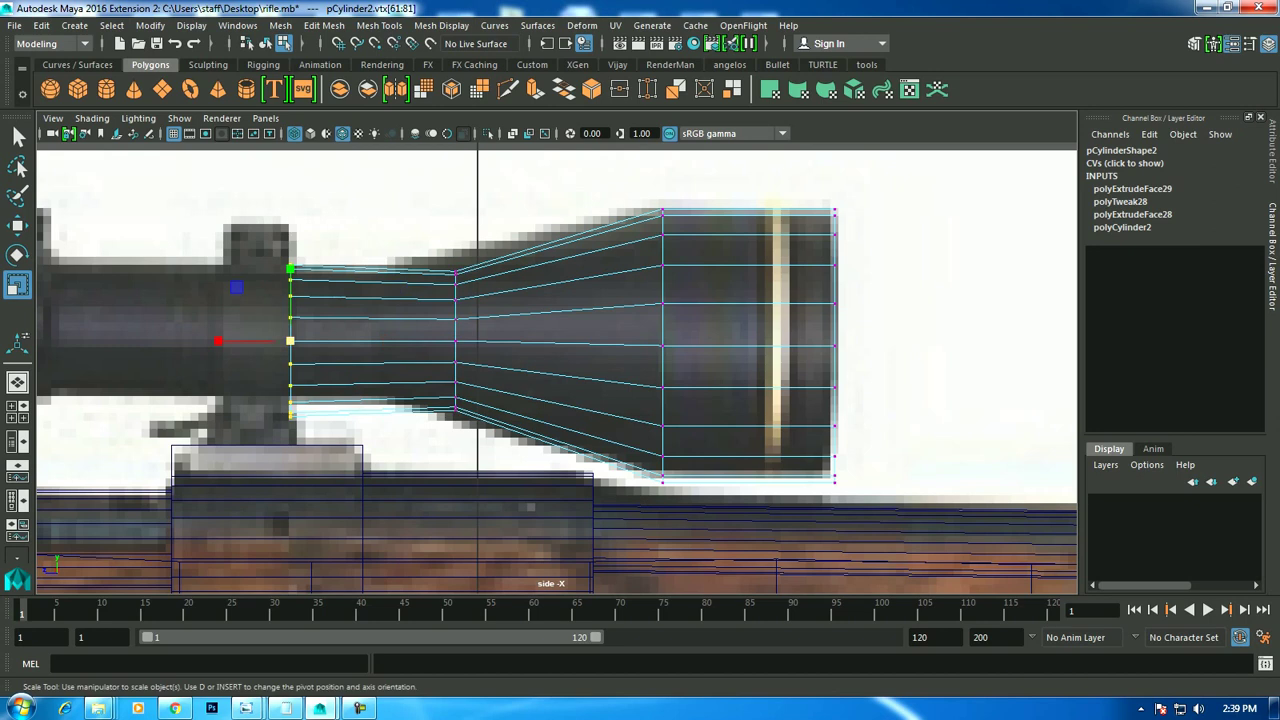
{"action": "left_click_drag", "start_coordinate": [236, 287], "coordinate": [248, 302]}
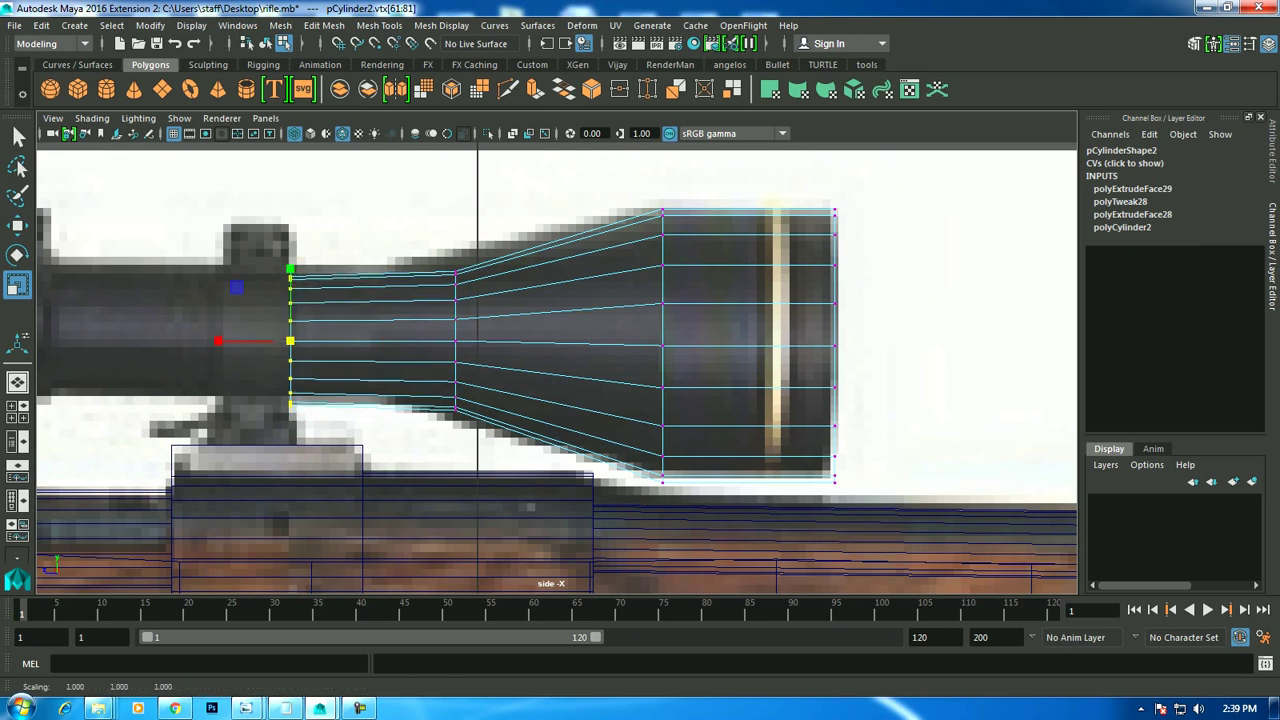
{"action": "scroll", "coordinate": [557, 368], "scroll_direction": "down", "scroll_amount": 10}
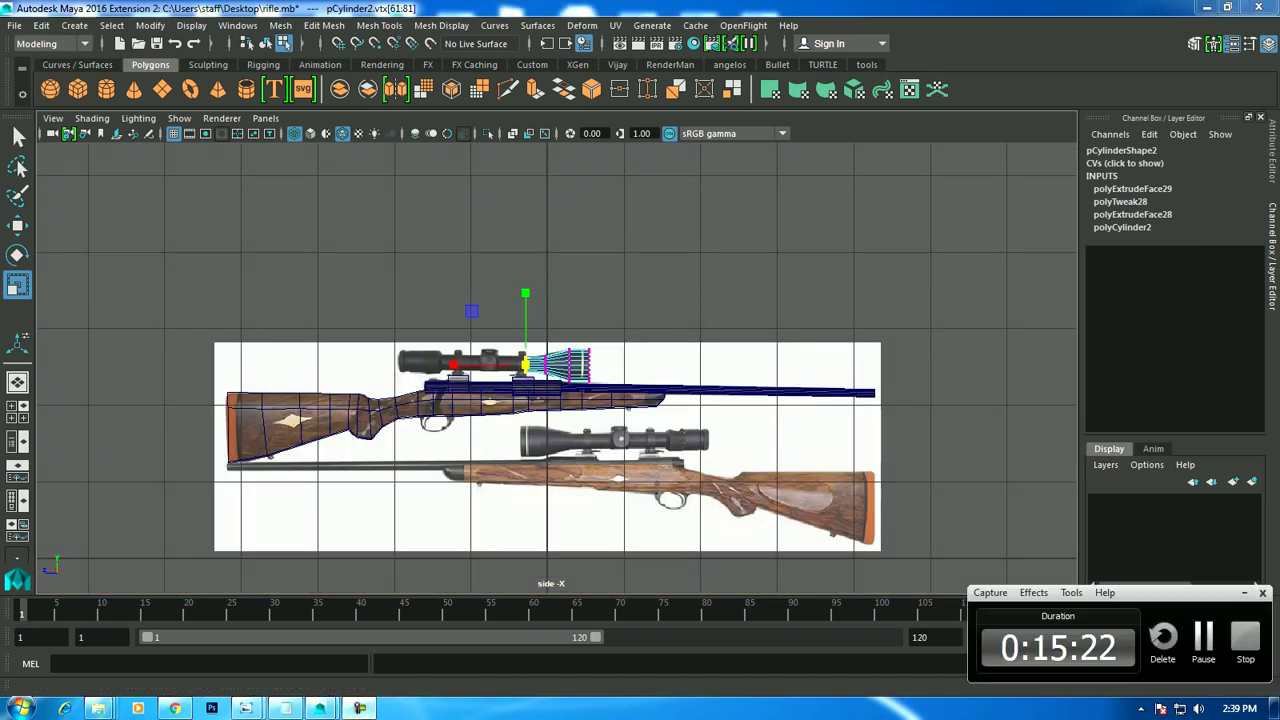
Nudge all vertices of the flared front end slightly upward.
{"action": "scroll", "coordinate": [385, 413], "scroll_direction": "up", "scroll_amount": 2}
{"action": "scroll", "coordinate": [385, 413], "scroll_direction": "up", "scroll_amount": 2}
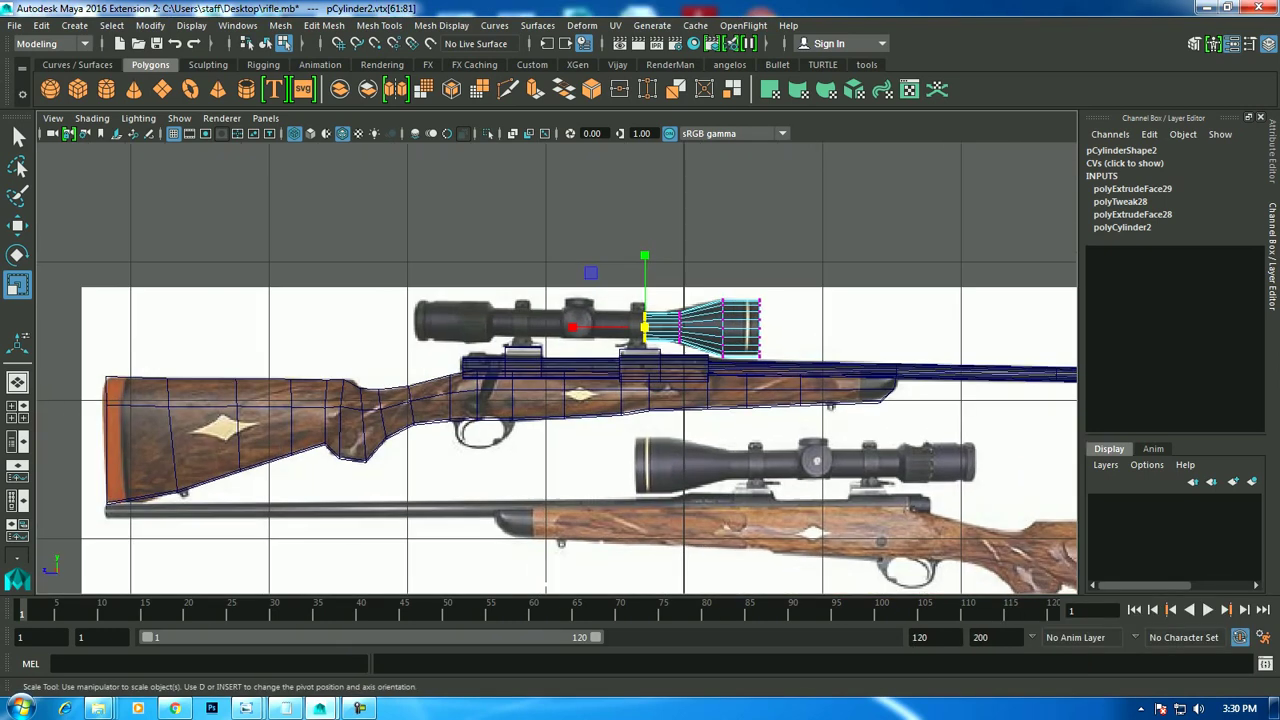
{"action": "scroll", "coordinate": [699, 326], "scroll_direction": "up", "scroll_amount": 4}
{"action": "scroll", "coordinate": [699, 326], "scroll_direction": "up", "scroll_amount": 4}
{"action": "key", "text": "w"}
{"action": "scroll", "coordinate": [699, 326], "scroll_direction": "down", "scroll_amount": 2}
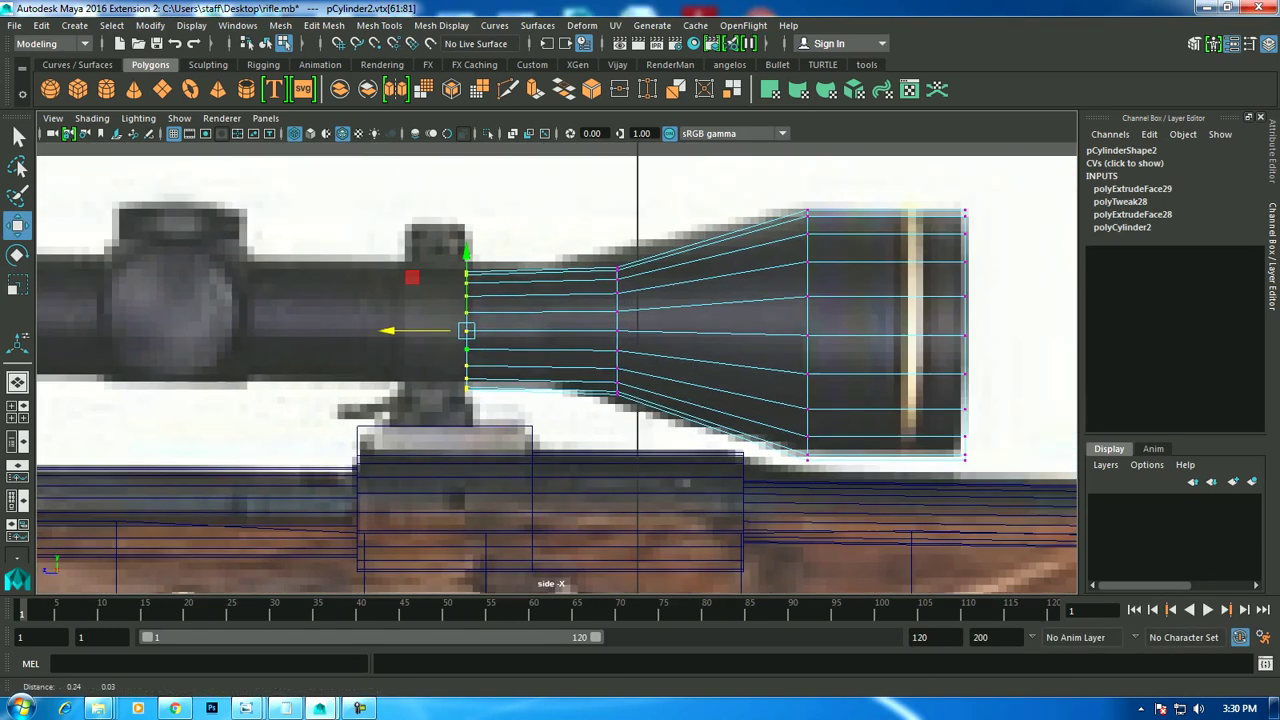
{"action": "middle_click_drag", "start_coordinate": [699, 326], "coordinate": [655, 328], "text": "alt"}
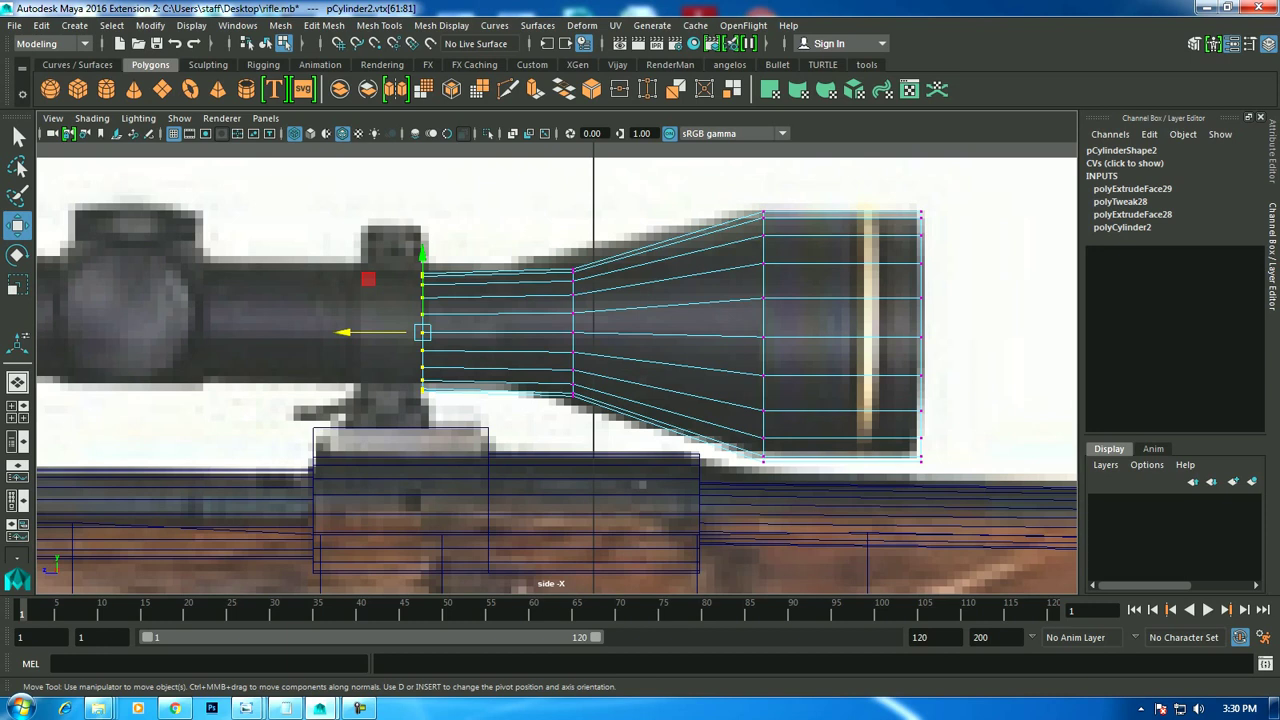
{"action": "left_click_drag", "start_coordinate": [852, 380], "coordinate": [940, 470]}
{"action": "left_click_drag", "start_coordinate": [671, 295], "coordinate": [671, 287]}
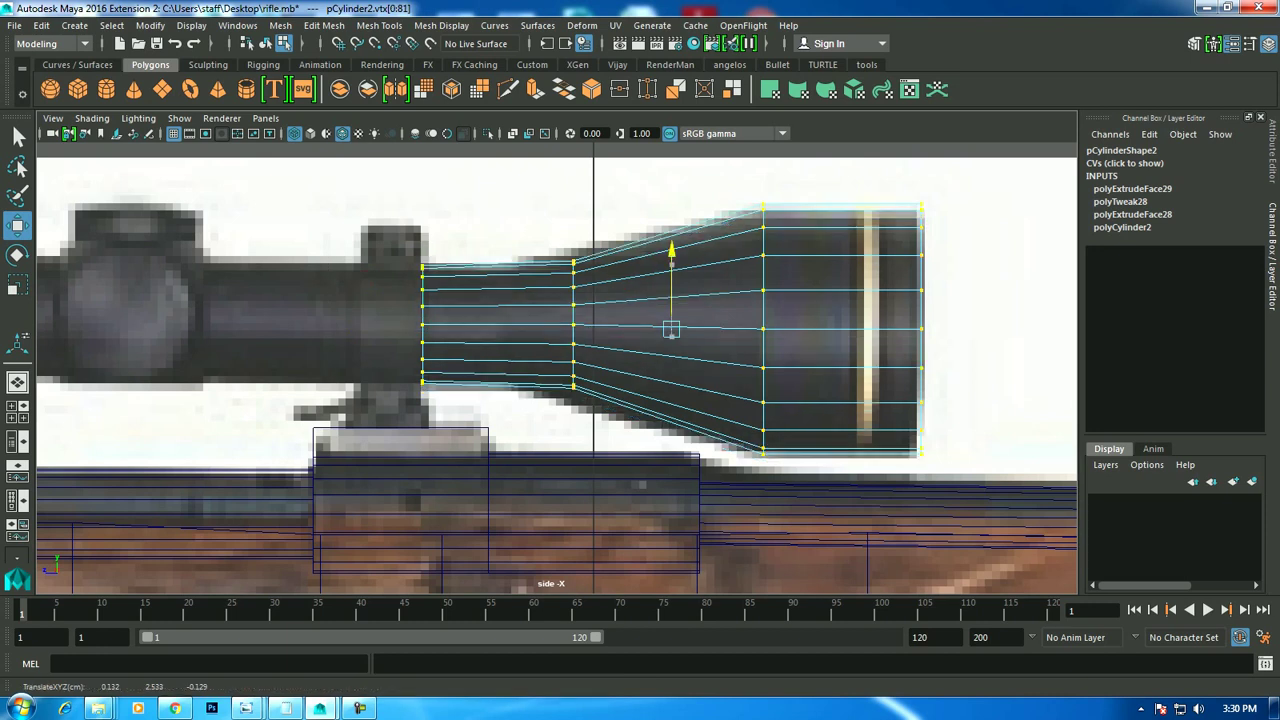
Extrude the scope's rear faces twice, pulling each section back along the tube toward the mount.
{"action": "right_click", "coordinate": [450, 258]}
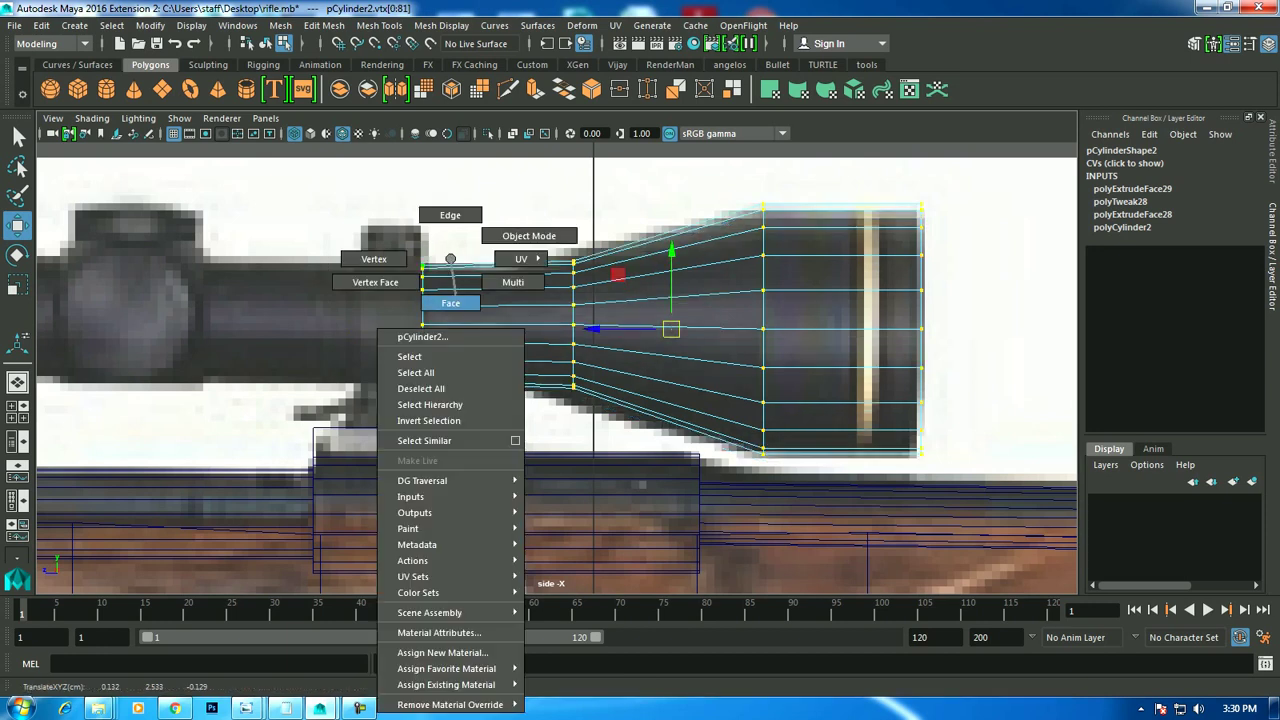
{"action": "left_click", "coordinate": [450, 303]}
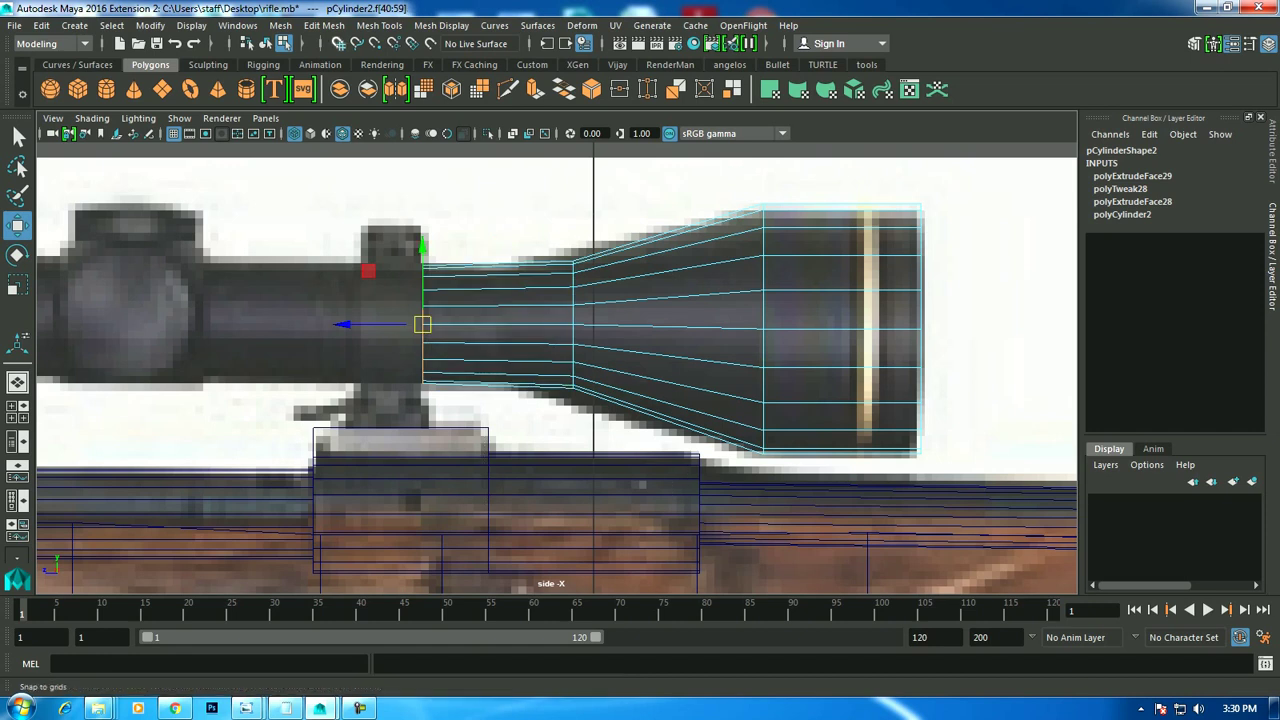
{"action": "left_click", "coordinate": [323, 25]}
{"action": "left_click", "coordinate": [380, 161]}
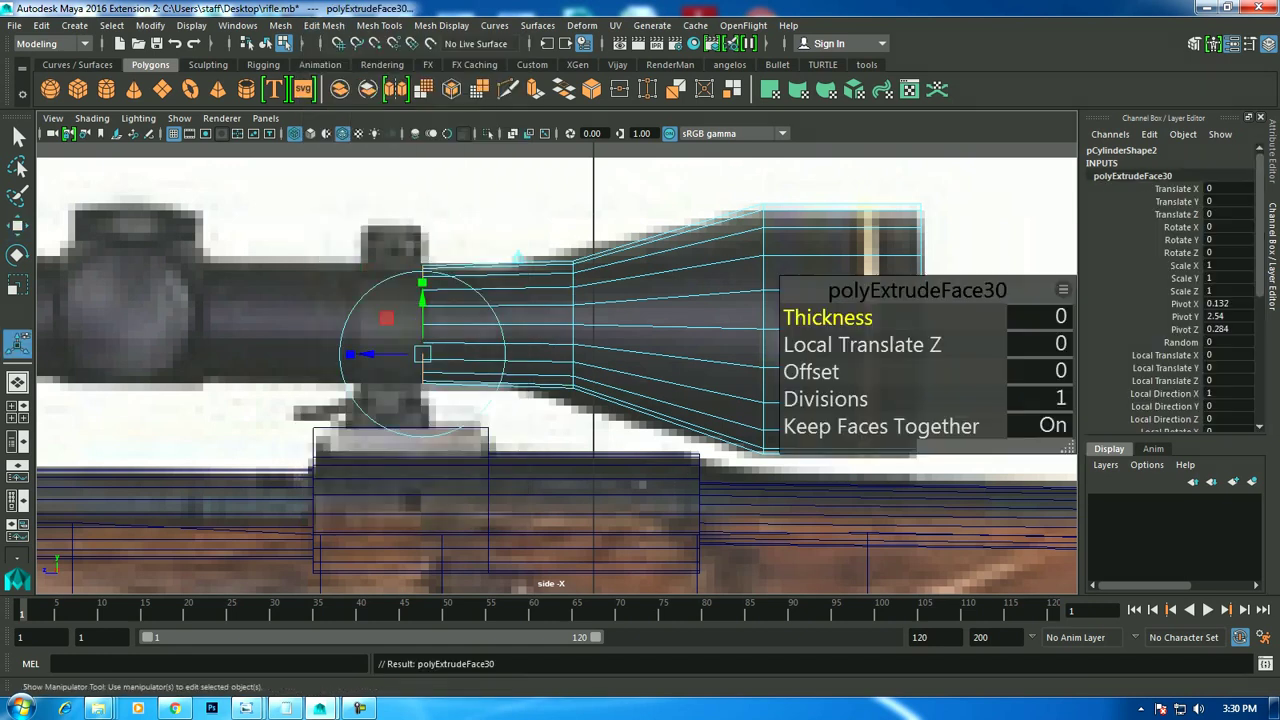
{"action": "key", "text": "w"}
{"action": "middle_click_drag", "start_coordinate": [560, 380], "coordinate": [673, 362], "text": "alt"}
{"action": "left_click_drag", "start_coordinate": [470, 307], "coordinate": [241, 307]}
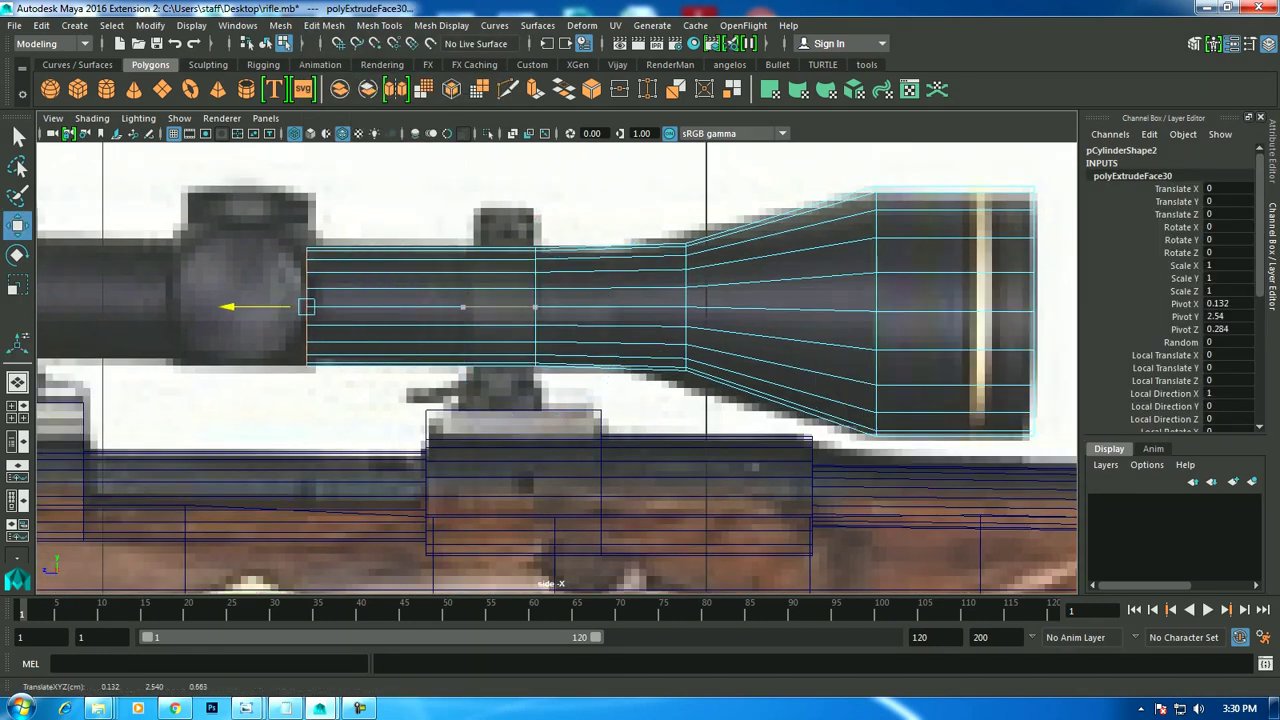
{"action": "middle_click_drag", "start_coordinate": [425, 300], "coordinate": [790, 300], "text": "alt"}
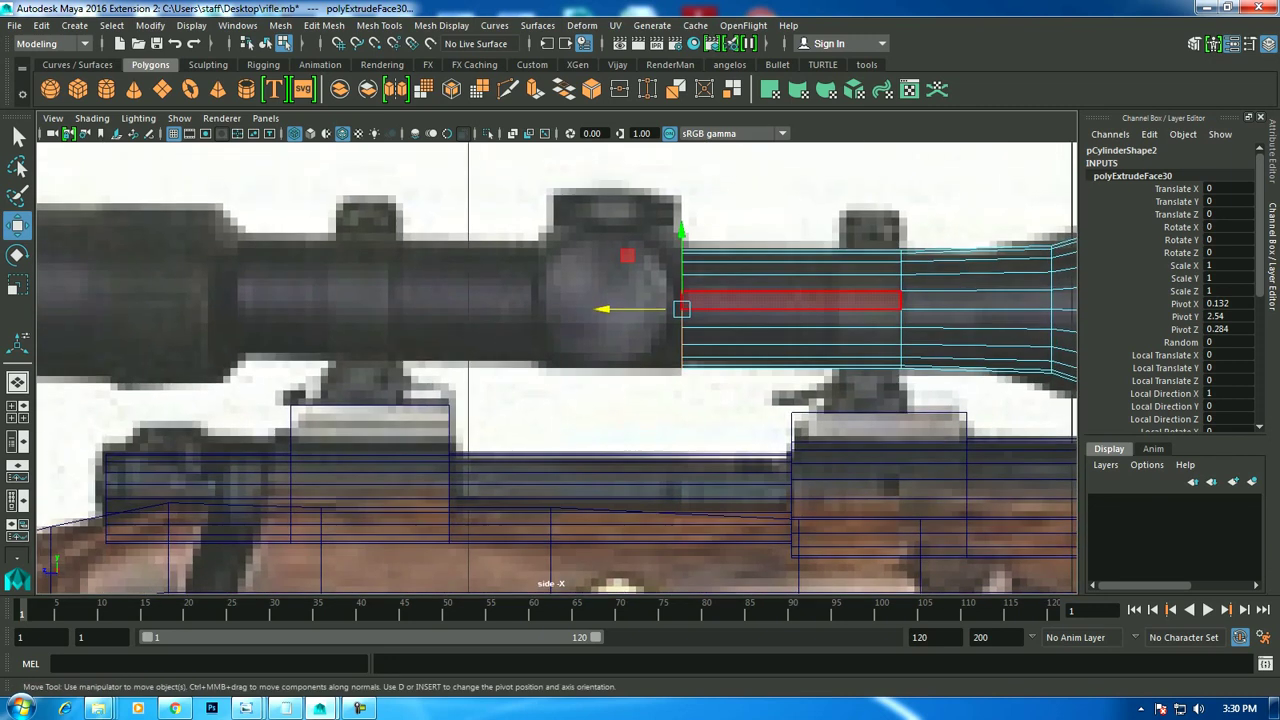
{"action": "key", "text": "ctrl+e"}
{"action": "key", "text": "w"}
{"action": "left_click_drag", "start_coordinate": [630, 309], "coordinate": [501, 309]}
Extrude two more tube sections, pushing them back toward the eyepiece.
{"action": "key", "text": "ctrl+e"}
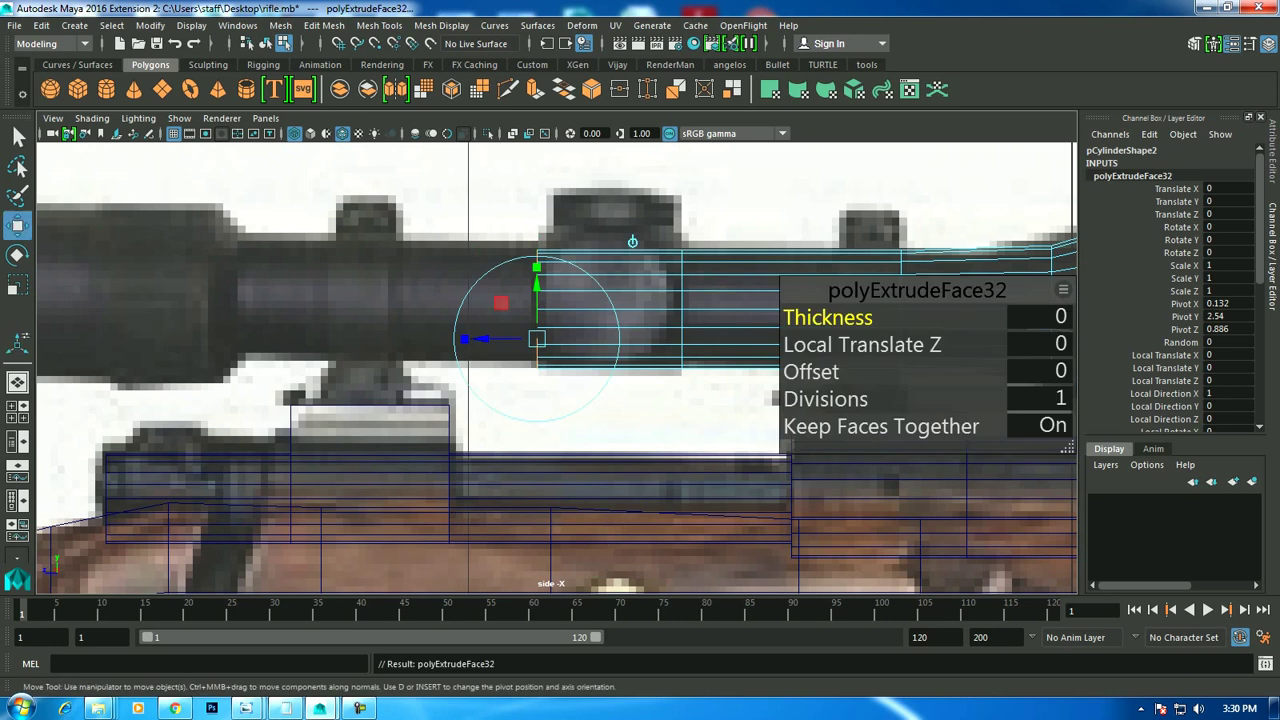
{"action": "key", "text": "w"}
{"action": "left_click_drag", "start_coordinate": [500, 309], "coordinate": [387, 309]}
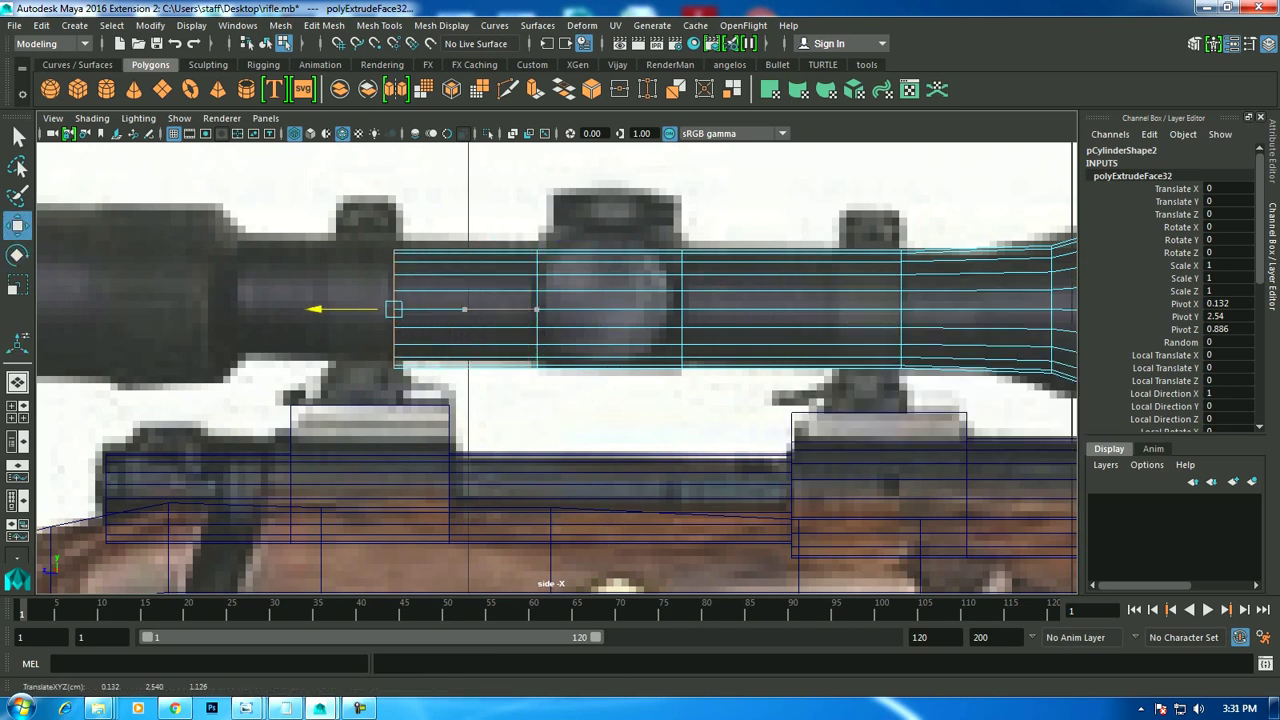
{"action": "middle_click_drag", "start_coordinate": [387, 309], "coordinate": [549, 334], "text": "alt"}
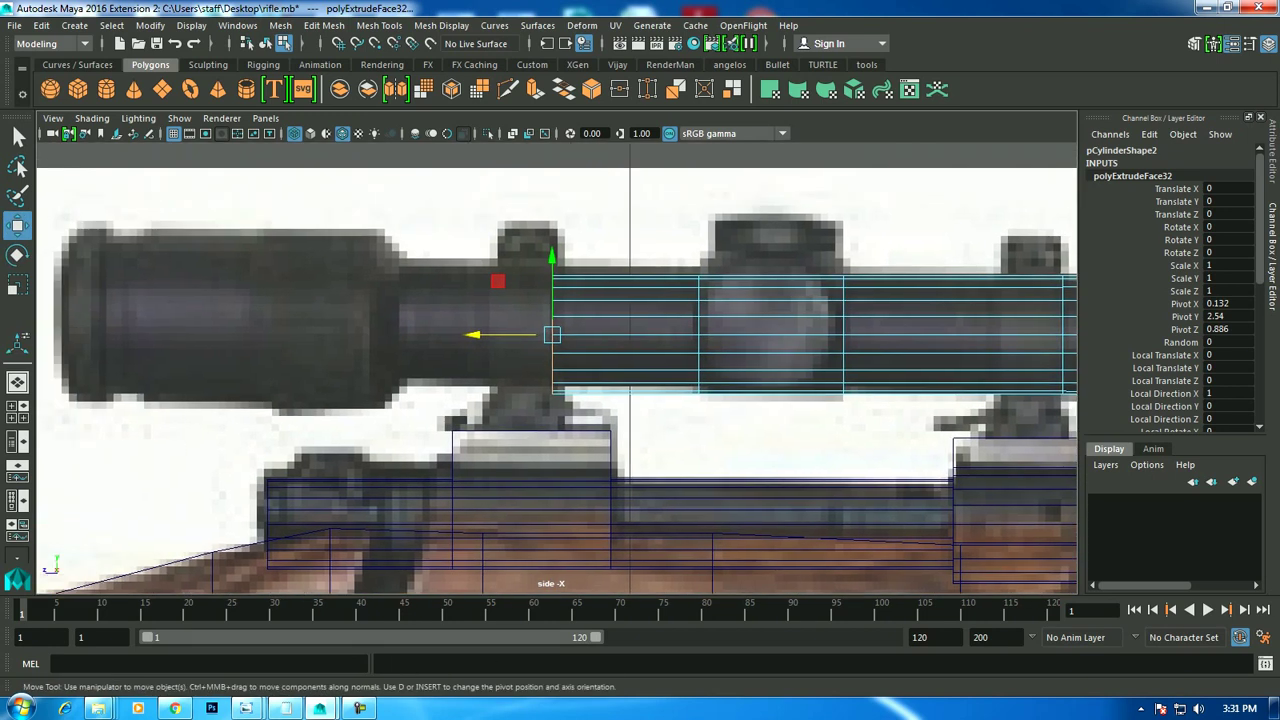
{"action": "key", "text": "ctrl+e"}
{"action": "key", "text": "w"}
{"action": "left_click_drag", "start_coordinate": [552, 334], "coordinate": [396, 335]}
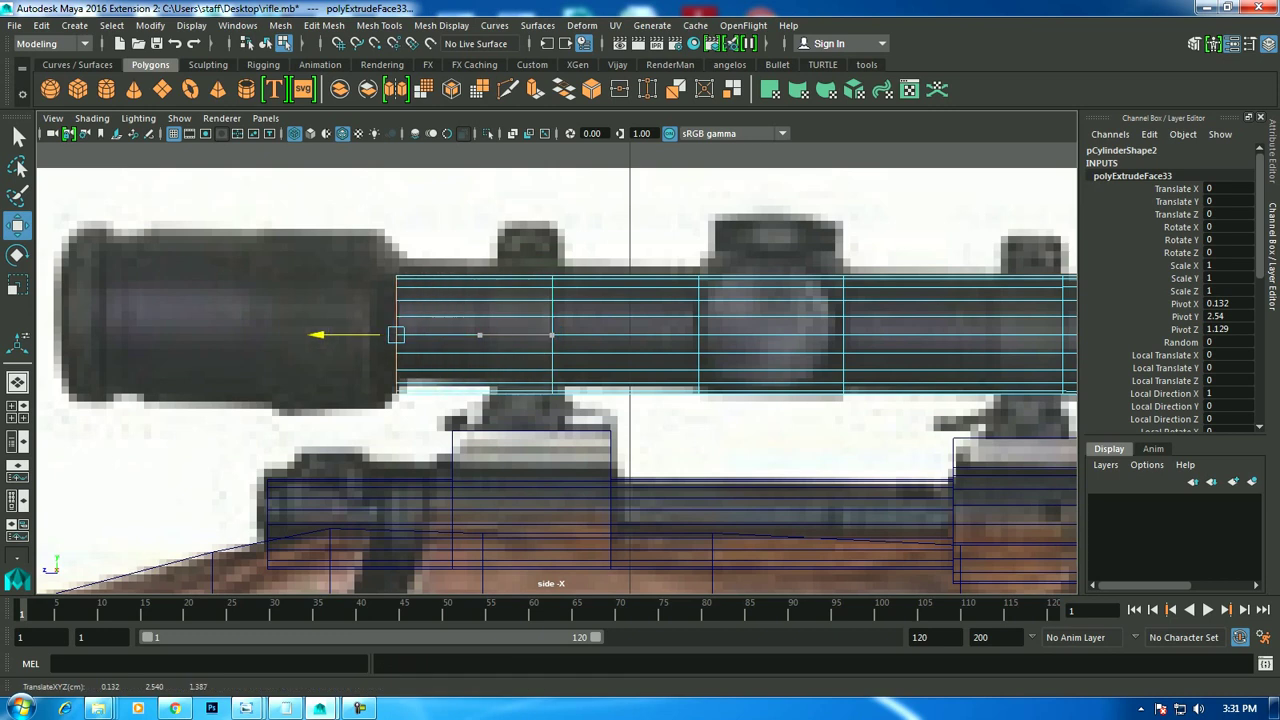
Add one short final section and widen the tube end slightly to meet the eyepiece.
{"action": "mouse_move", "coordinate": [396, 335]}
{"action": "middle_mouse_down", "text": "alt"}
{"action": "mouse_move", "coordinate": [290, 333]}
{"action": "mouse_move", "coordinate": [437, 426]}
{"action": "middle_mouse_up", "text": "alt"}
{"action": "key", "text": "ctrl+e"}
{"action": "key", "text": "w"}
{"action": "left_click_drag", "start_coordinate": [305, 338], "coordinate": [293, 338]}
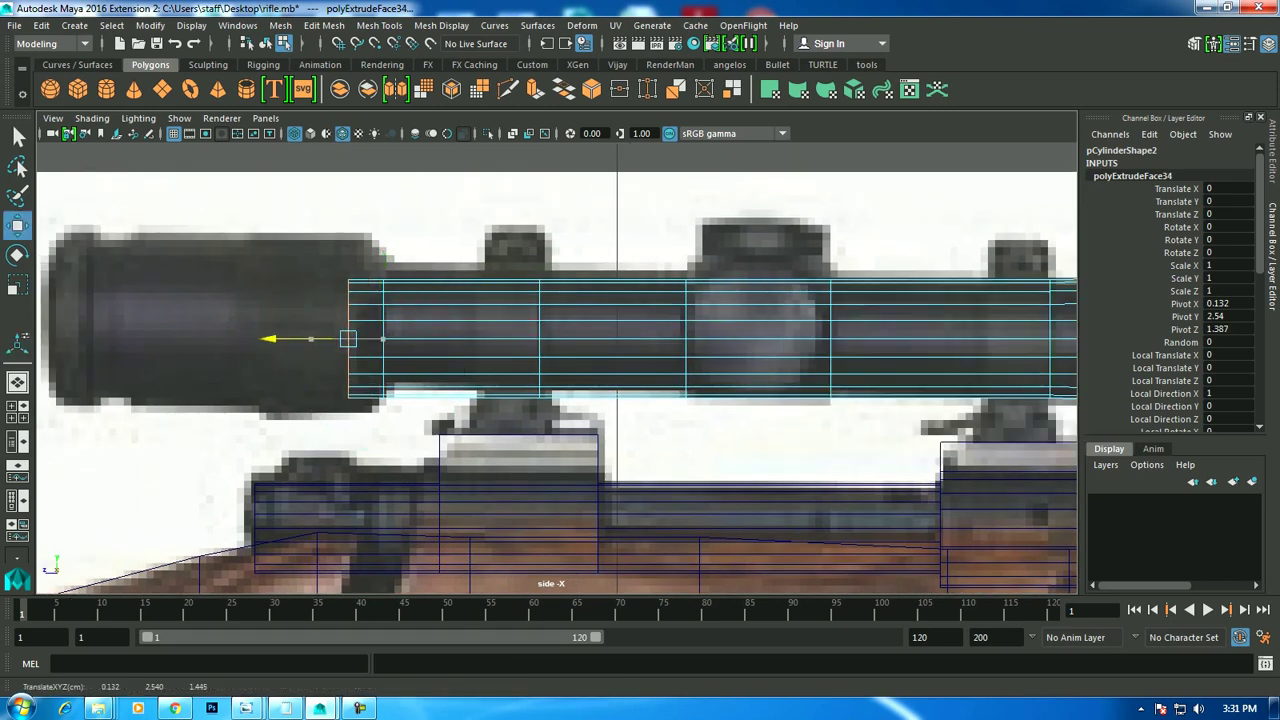
{"action": "key", "text": "r"}
{"action": "left_click_drag", "start_coordinate": [302, 284], "coordinate": [297, 278]}
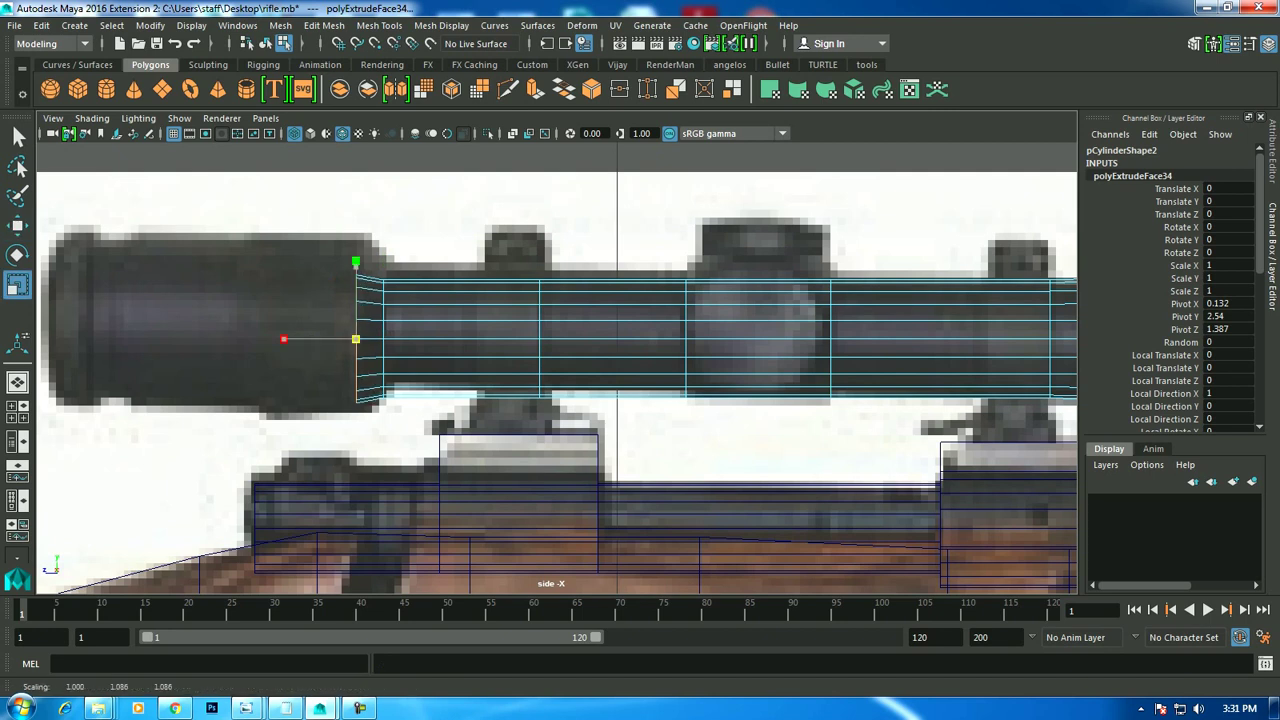
{"action": "key", "text": "w"}
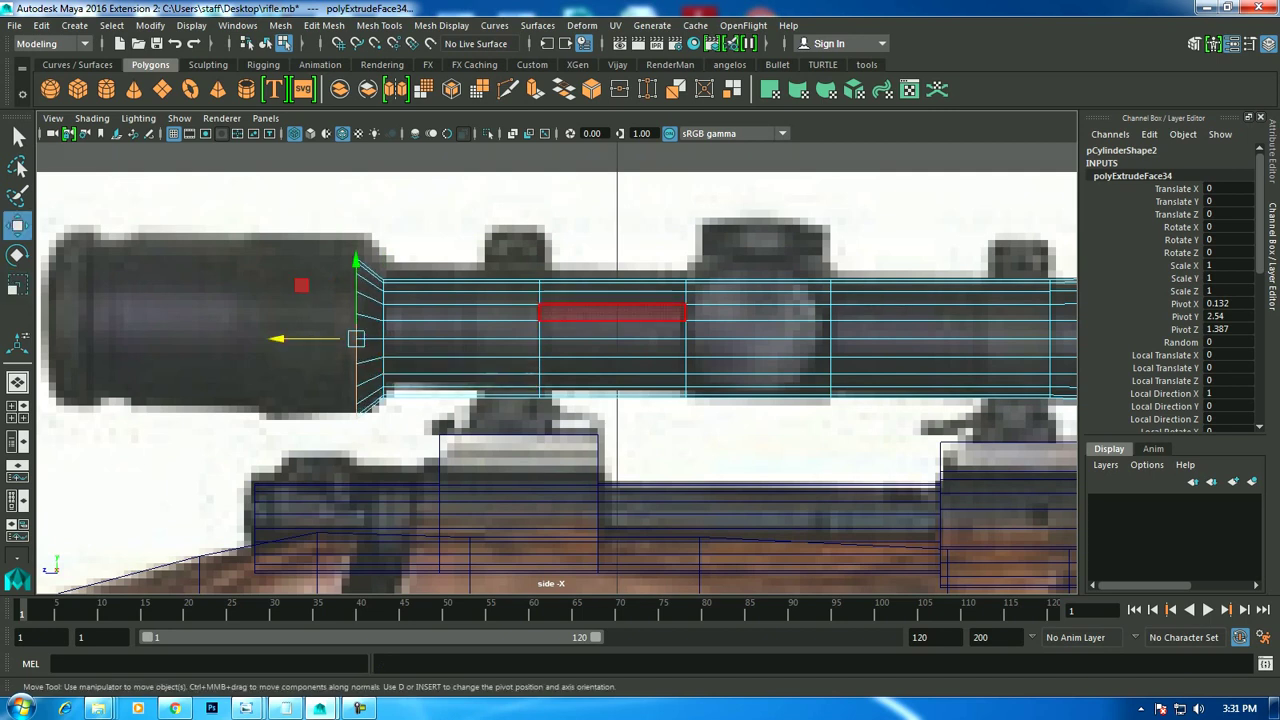
{"action": "scroll", "coordinate": [467, 368], "scroll_direction": "down", "scroll_amount": 5}
{"action": "scroll", "coordinate": [467, 368], "scroll_direction": "down", "scroll_amount": 5}
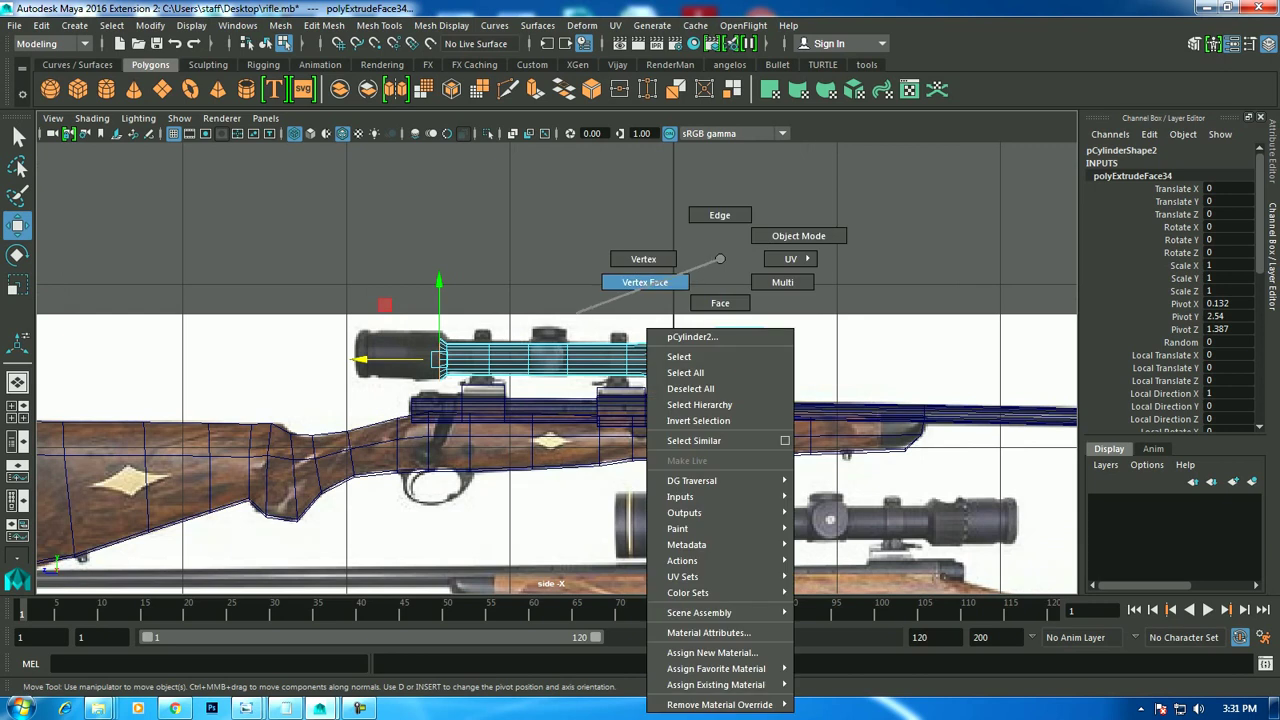
Box-select the scope tube's rear-end vertices in vertex mode for scaling.
{"action": "right_click_drag", "start_coordinate": [714, 257], "coordinate": [634, 260]}
{"action": "scroll", "coordinate": [600, 350], "scroll_direction": "up", "scroll_amount": 2}
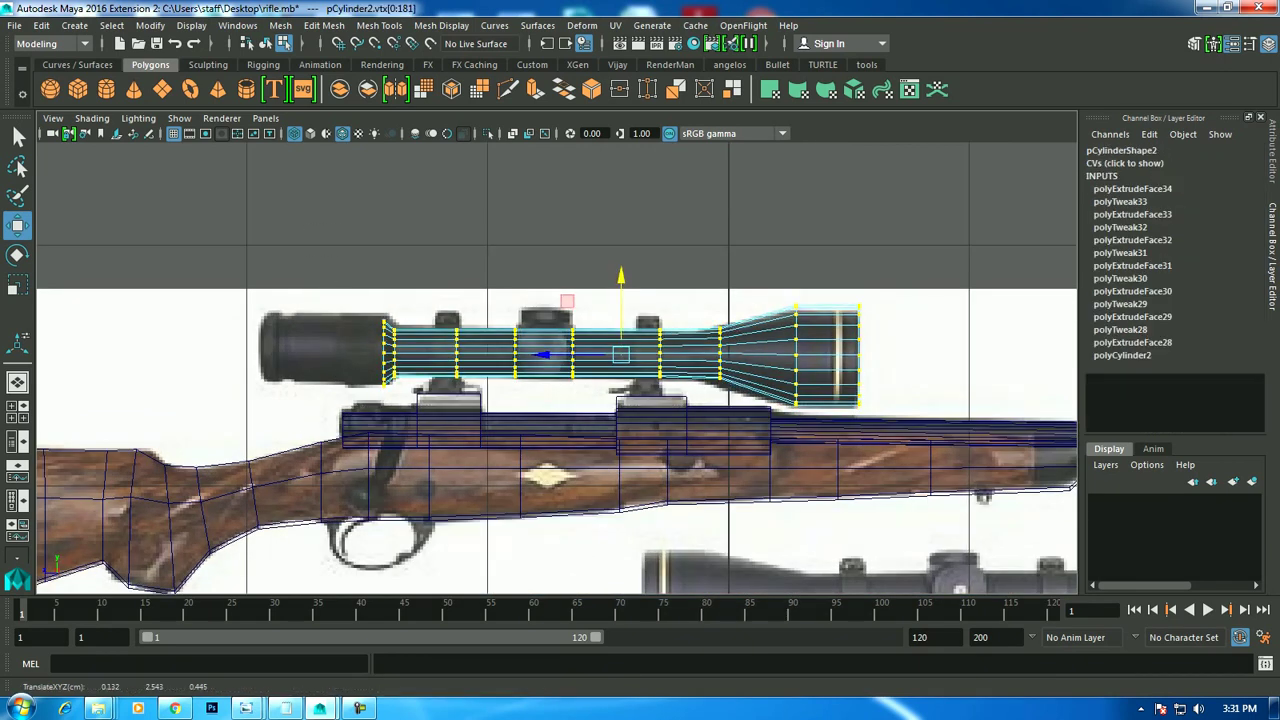
{"action": "scroll", "coordinate": [543, 357], "scroll_direction": "up", "scroll_amount": 2}
{"action": "middle_click_drag", "start_coordinate": [706, 320], "coordinate": [650, 300], "text": "alt"}
{"action": "scroll", "coordinate": [397, 391], "scroll_direction": "up", "scroll_amount": 1}
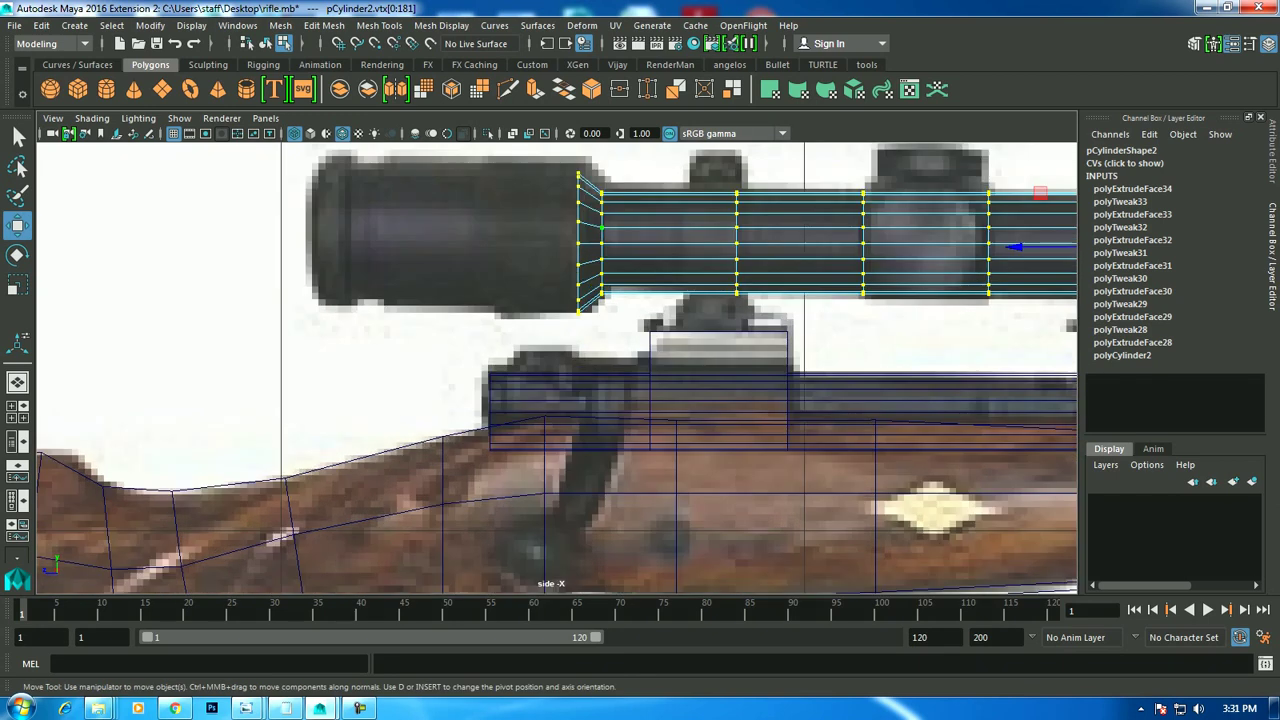
{"action": "right_click_drag", "start_coordinate": [652, 227], "coordinate": [580, 178]}
{"action": "middle_click_drag", "start_coordinate": [577, 222], "coordinate": [567, 258], "text": "alt"}
{"action": "left_click_drag", "start_coordinate": [526, 194], "coordinate": [578, 300]}
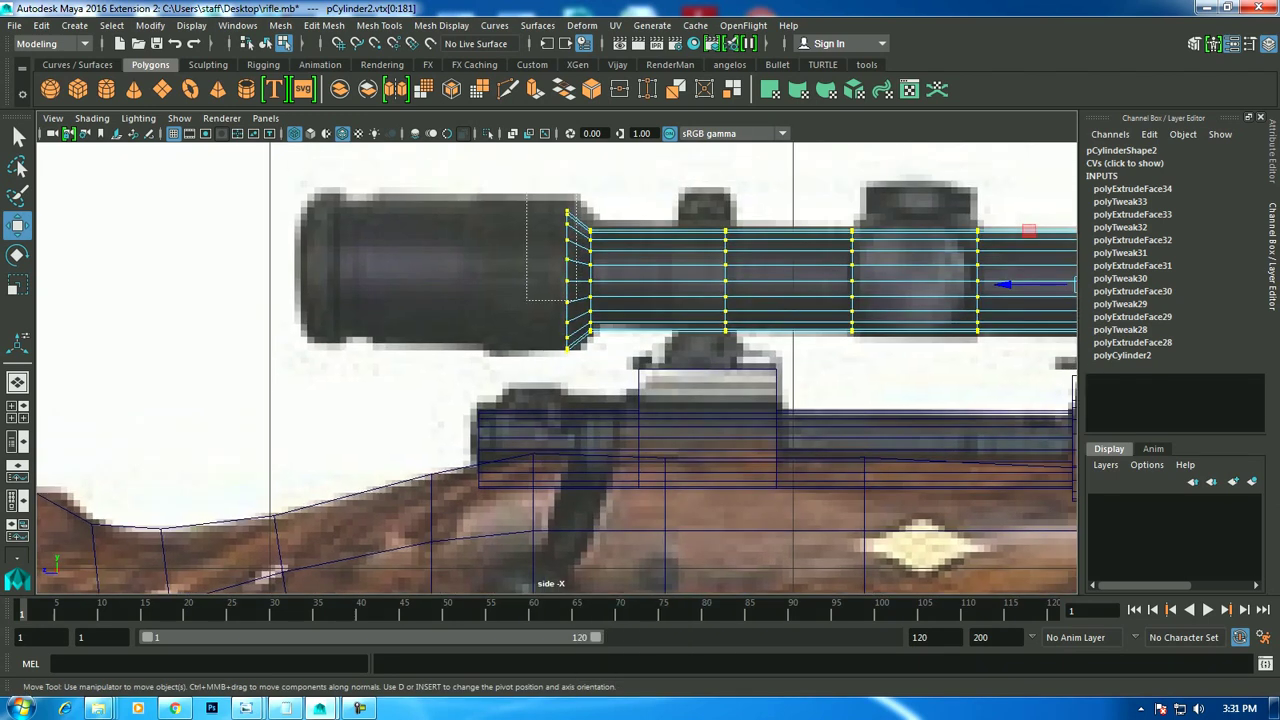
{"action": "left_click_drag", "start_coordinate": [570, 352], "coordinate": [570, 354]}
{"action": "key", "text": "r"}
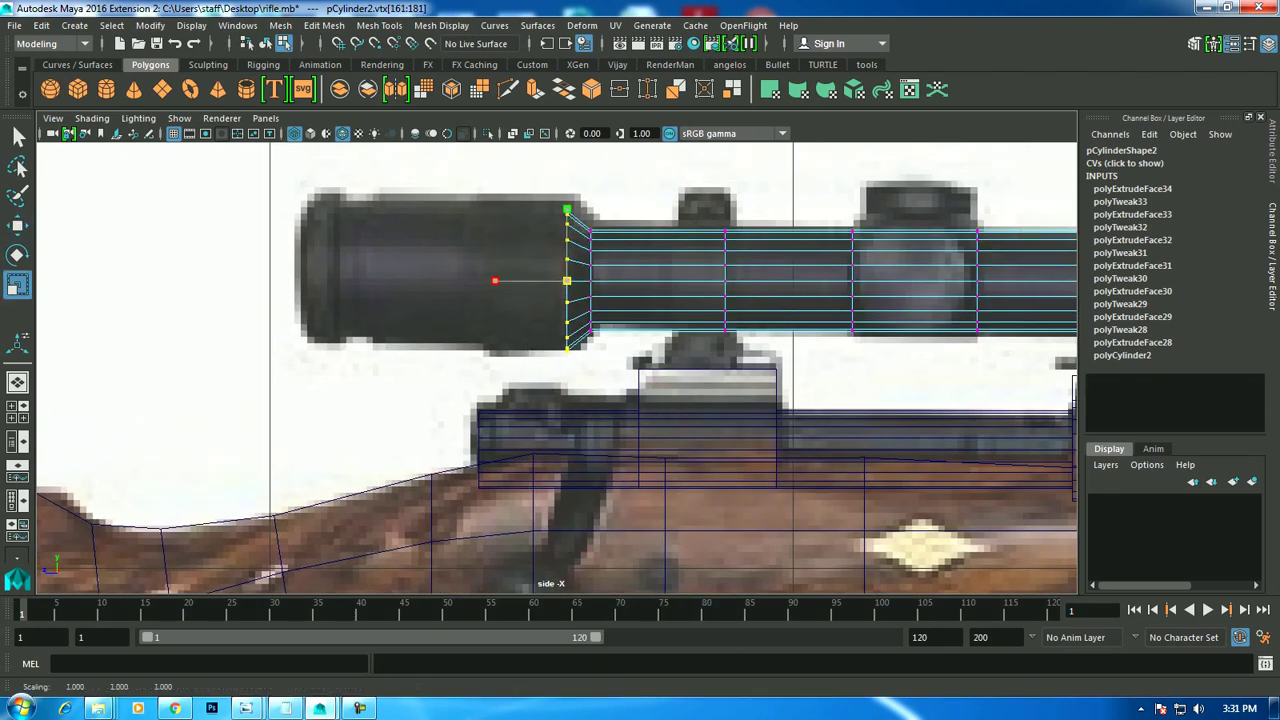
Open the reference image plane's Attribute Editor (Alpha Gain 0.600), undoing the trial stretch and shift of the end ring.
{"action": "right_click", "coordinate": [568, 246]}
{"action": "key", "text": "ctrl+a"}
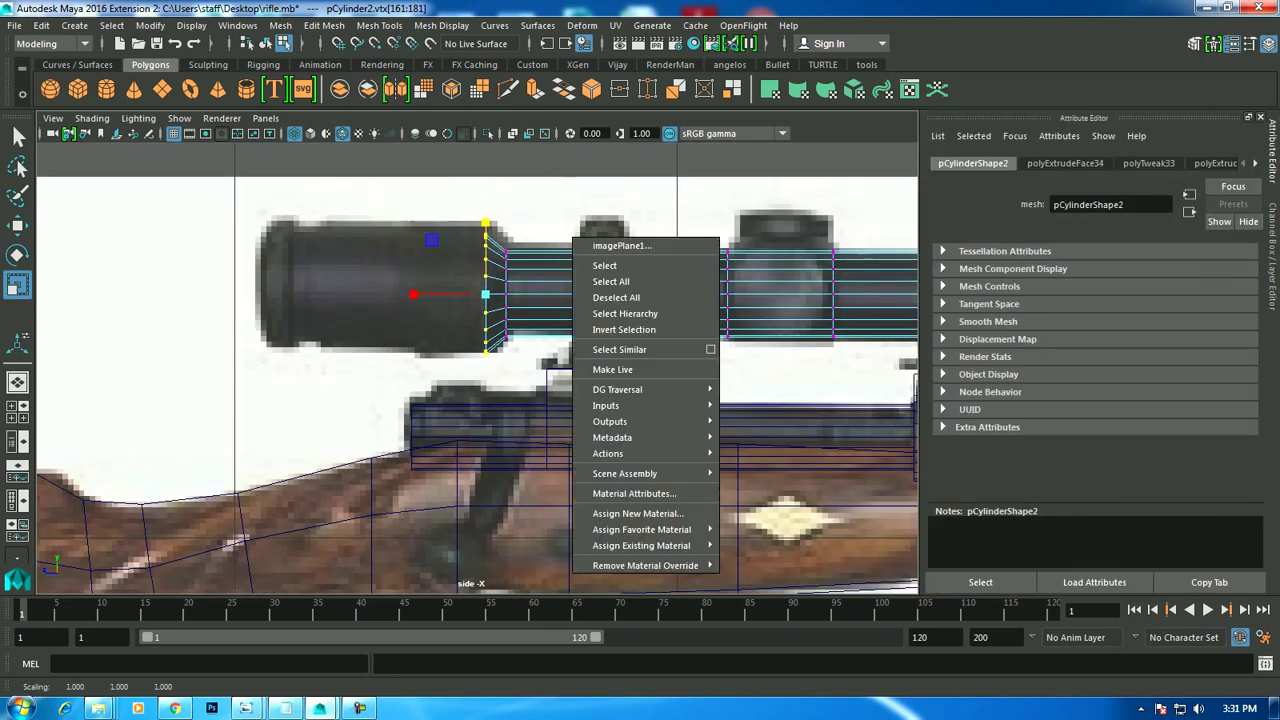
{"action": "right_click", "coordinate": [568, 246]}
{"action": "right_click_drag", "start_coordinate": [514, 266], "coordinate": [500, 228]}
{"action": "left_click_drag", "start_coordinate": [485, 222], "coordinate": [487, 150]}
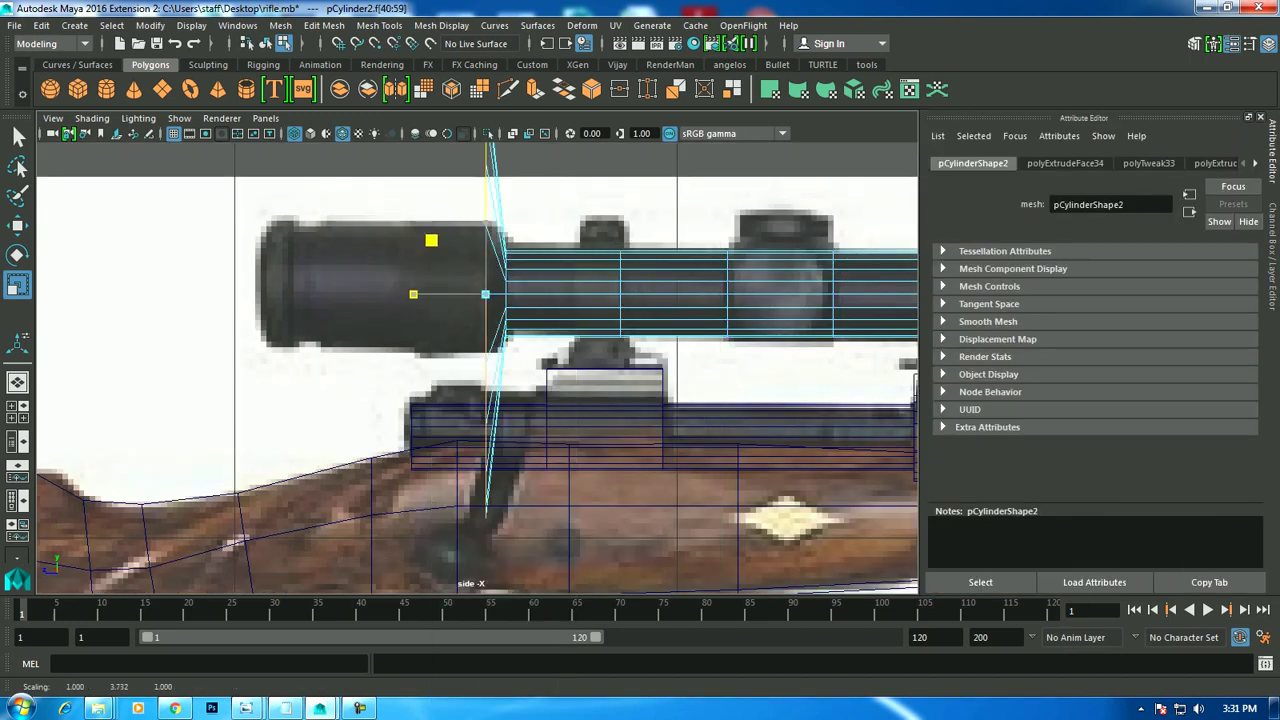
{"action": "key", "text": "ctrl+z"}
{"action": "key", "text": "w"}
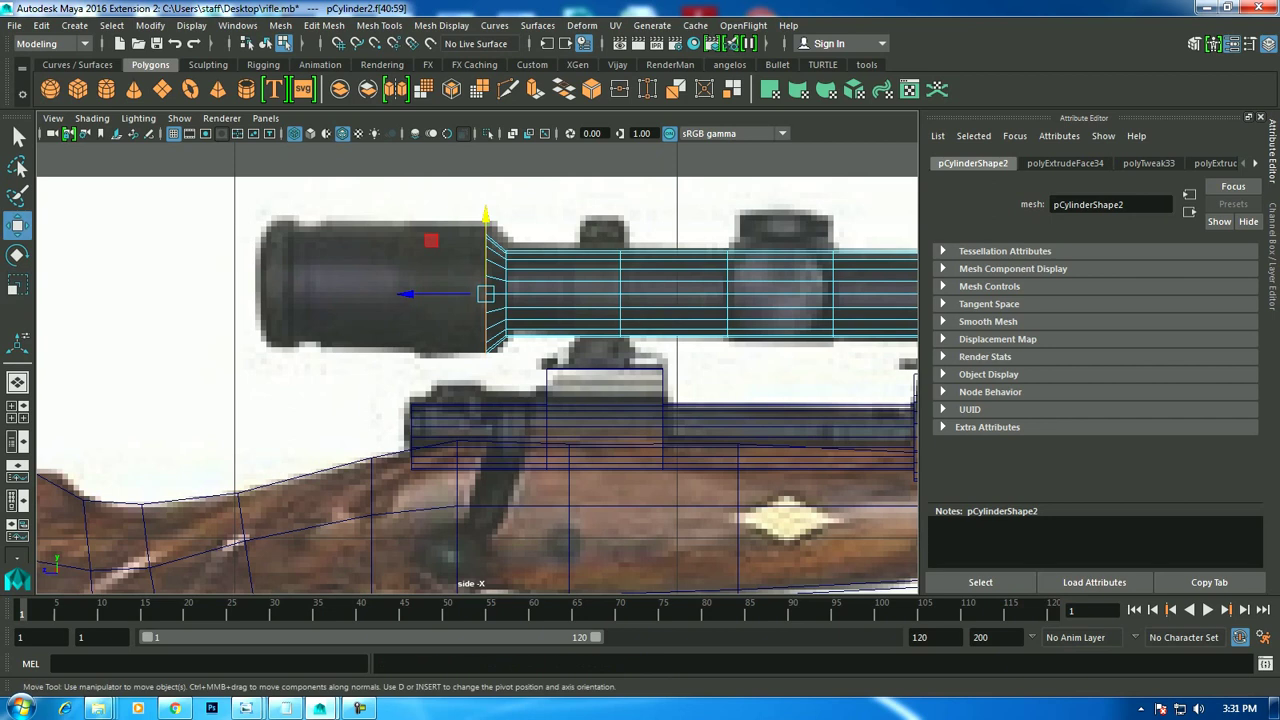
{"action": "left_click_drag", "start_coordinate": [485, 293], "coordinate": [495, 293]}
{"action": "key", "text": "ctrl+z"}
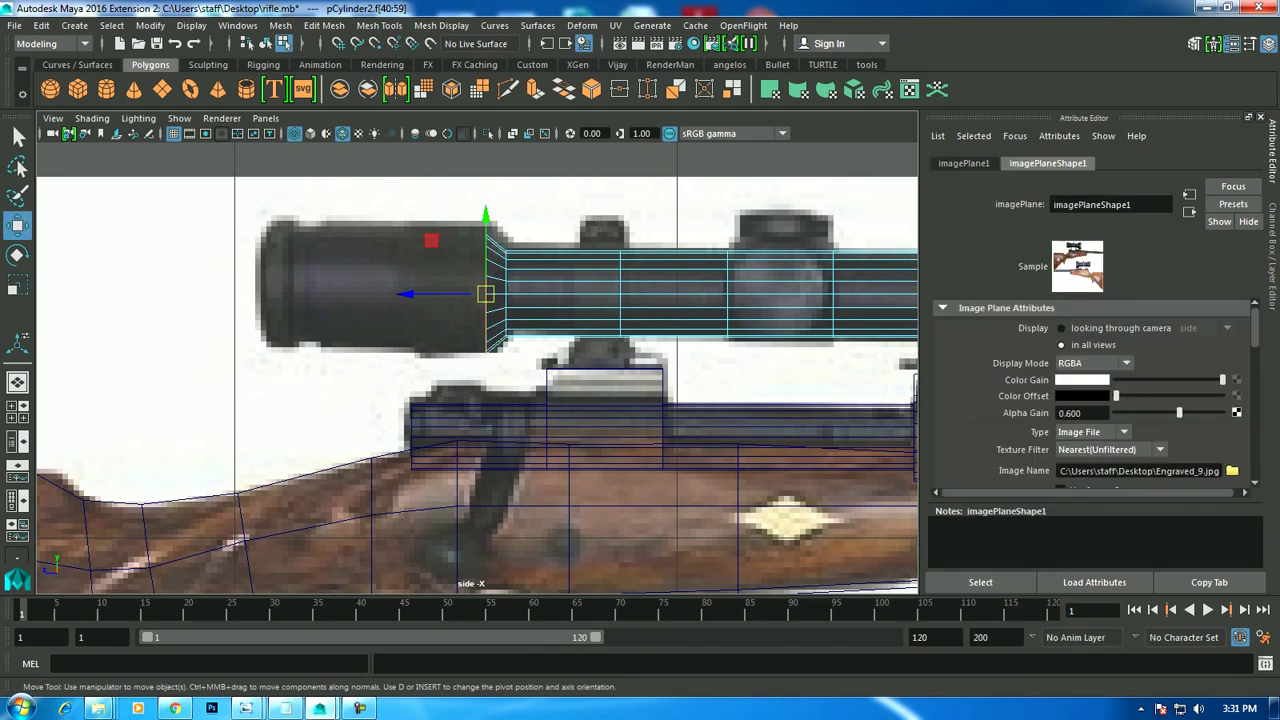
Extrude the scope's rear face out to form the eyepiece and orbit the perspective view to check it.
{"action": "left_click", "coordinate": [323, 25]}
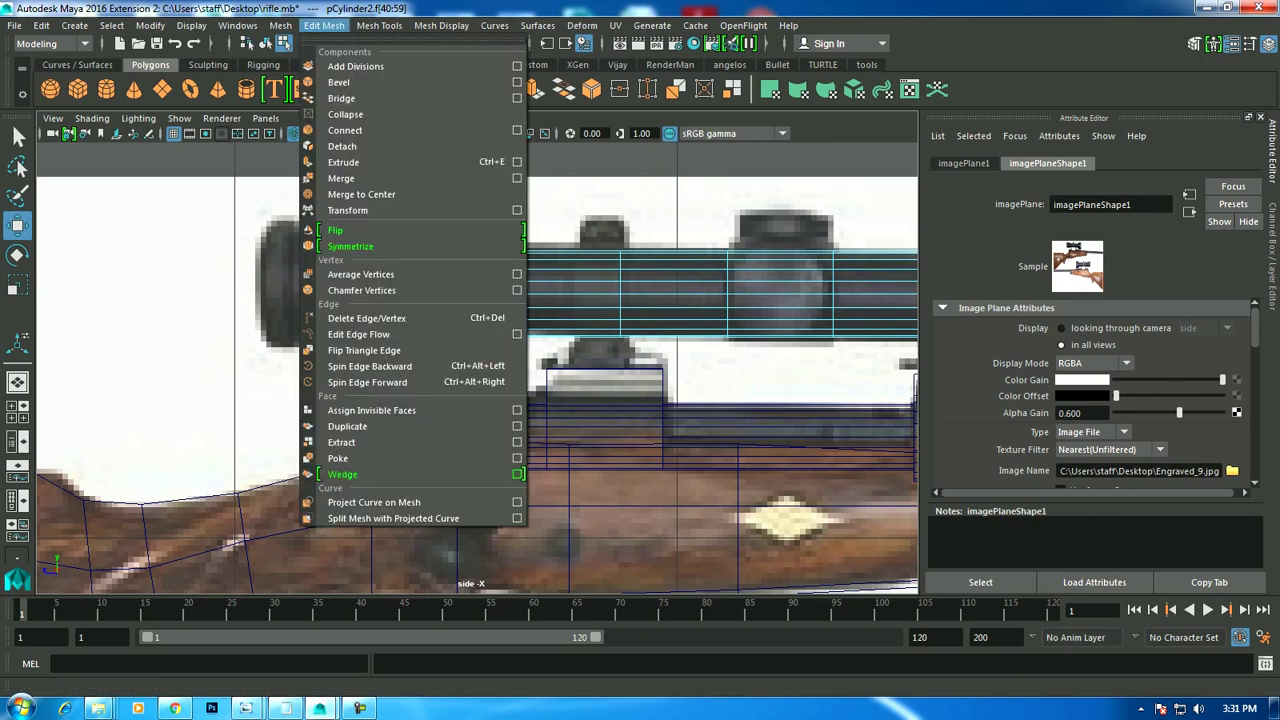
{"action": "left_click", "coordinate": [340, 161]}
{"action": "key", "text": "w"}
{"action": "left_click_drag", "start_coordinate": [430, 293], "coordinate": [227, 293]}
{"action": "scroll", "coordinate": [470, 350], "scroll_direction": "down", "scroll_amount": 3}
{"action": "left_click_drag", "start_coordinate": [470, 350], "coordinate": [560, 360], "text": "alt"}
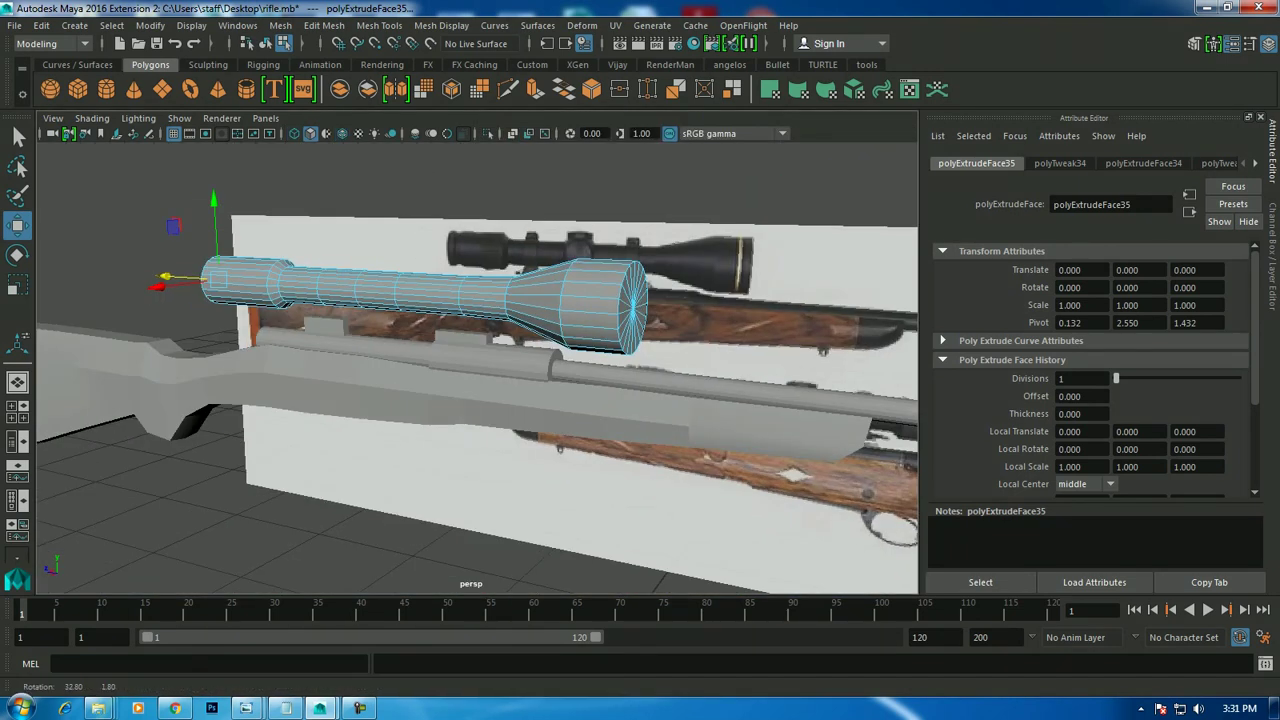
{"action": "left_click_drag", "start_coordinate": [470, 350], "coordinate": [430, 340], "text": "alt"}
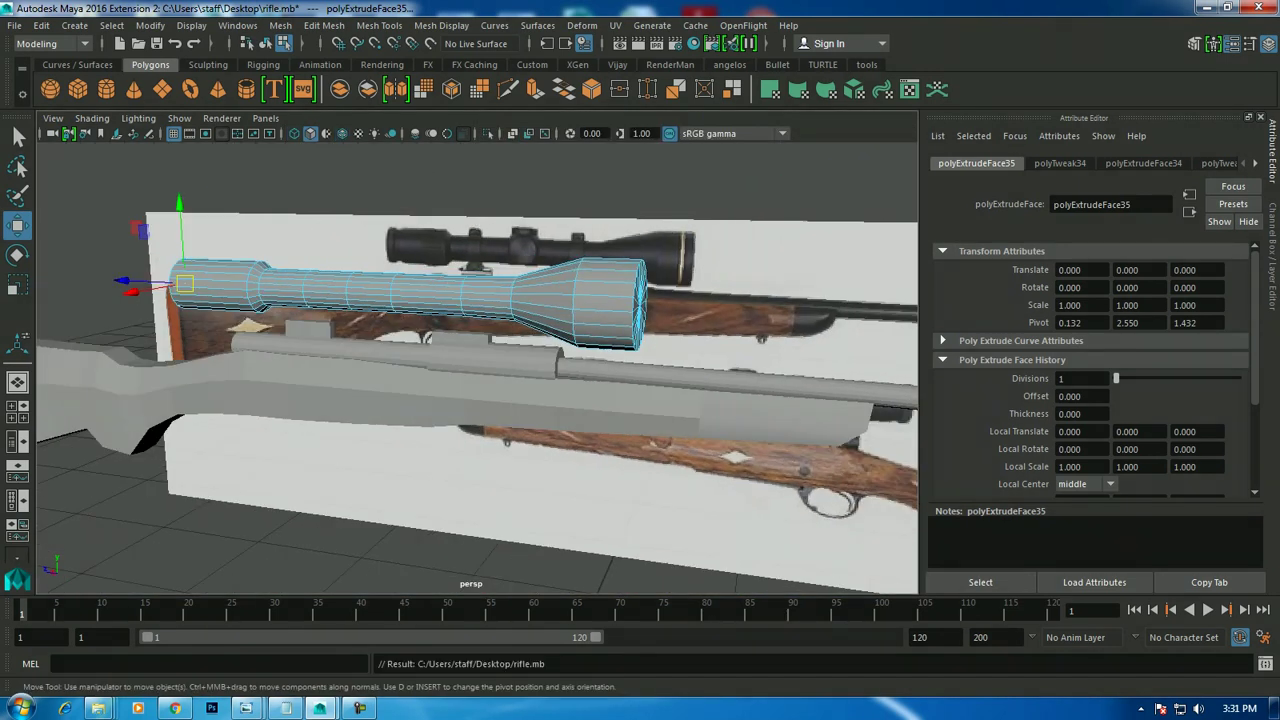
{"action": "key", "text": "space"}
{"action": "key", "text": "space"}
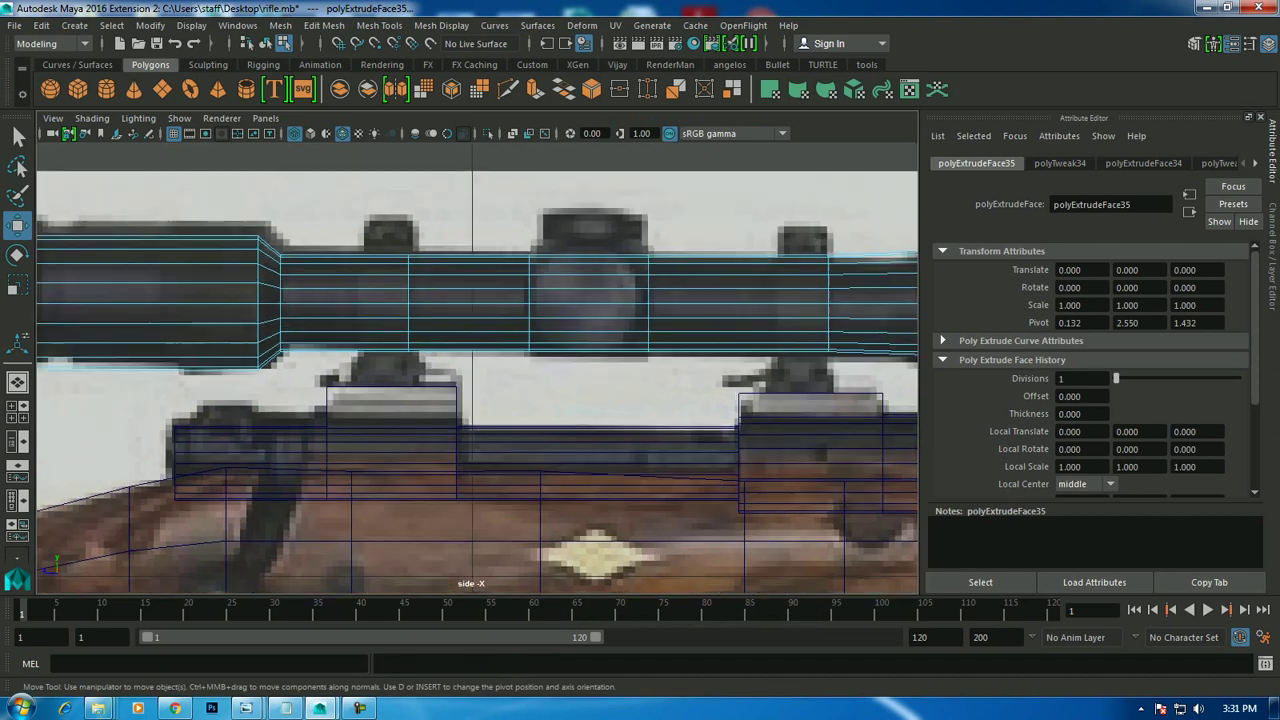
{"action": "left_click", "coordinate": [441, 25]}
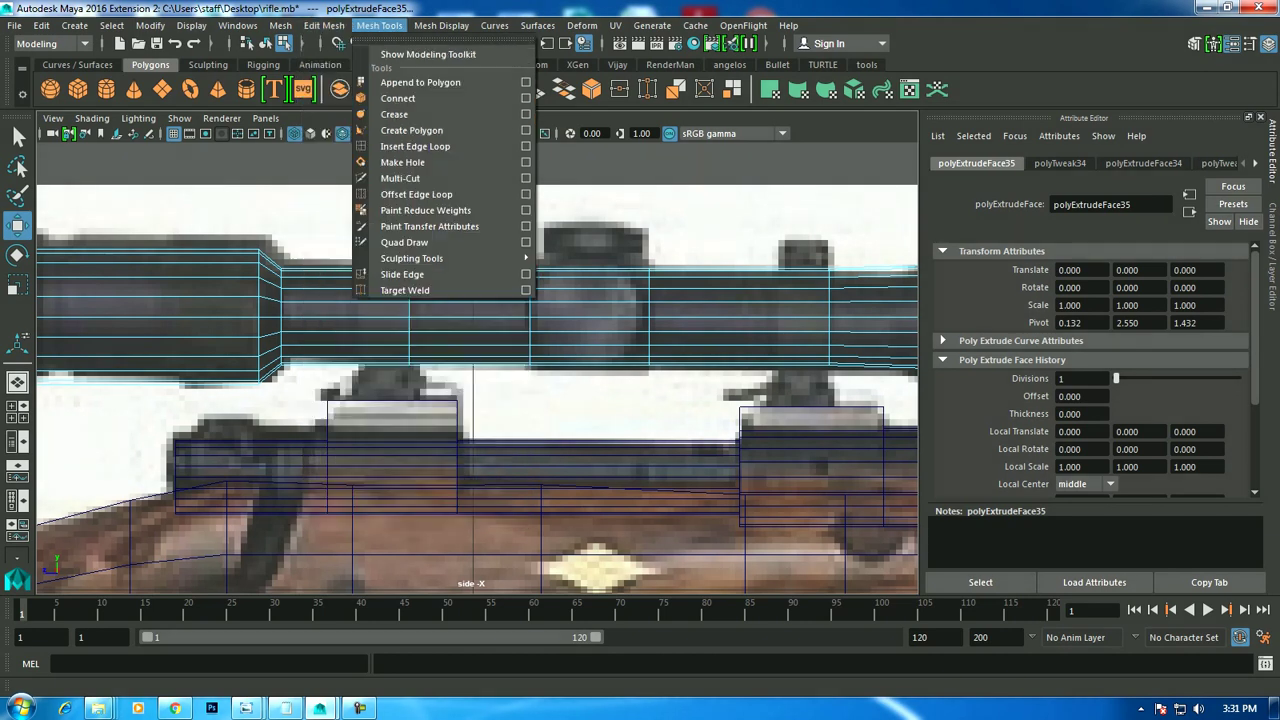
Insert two edge loops across the scope tube on either side of the rear mount.
{"action": "left_click", "coordinate": [415, 146]}
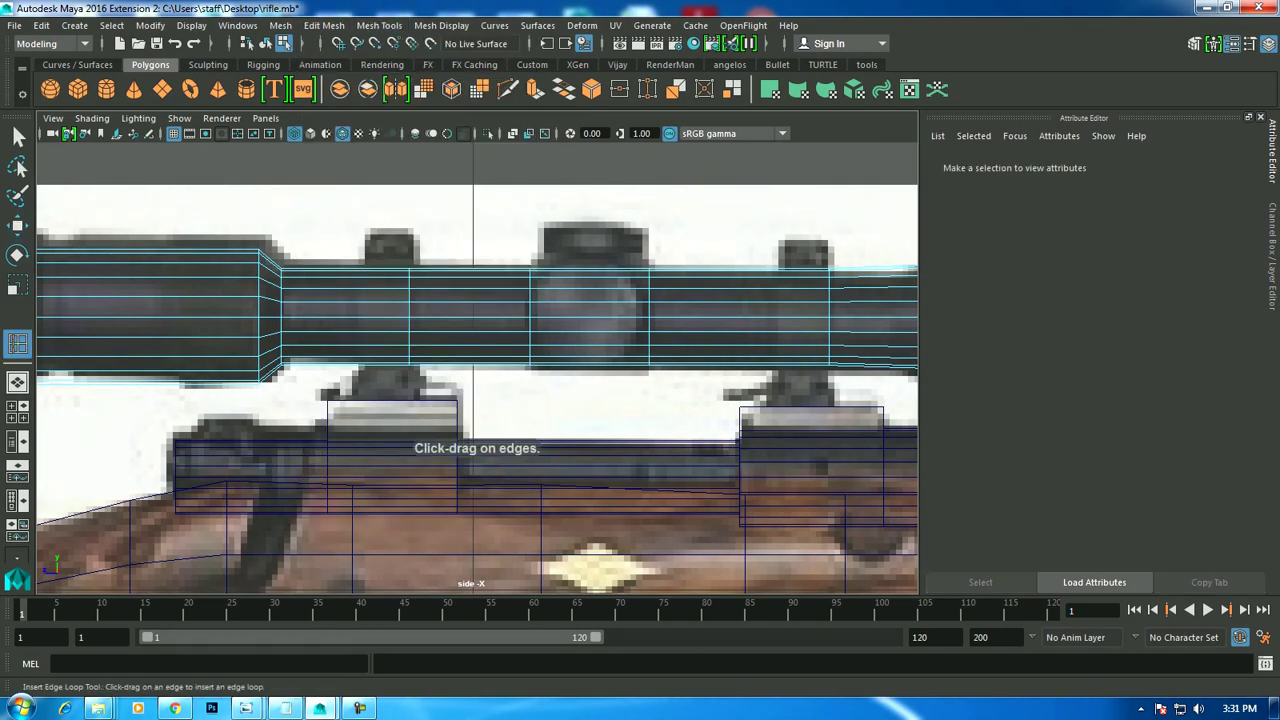
{"action": "left_click", "coordinate": [365, 300]}
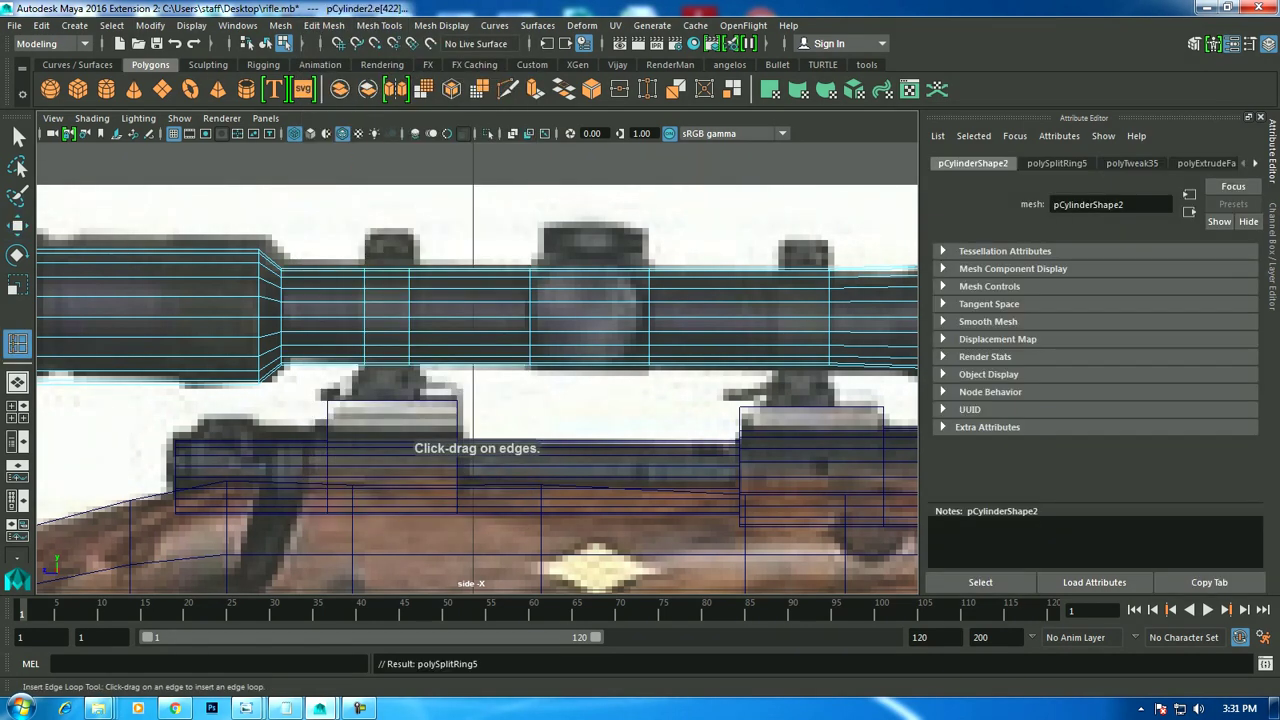
{"action": "middle_click_drag", "start_coordinate": [500, 450], "coordinate": [403, 450], "text": "alt"}
{"action": "left_click", "coordinate": [681, 300]}
{"action": "key", "text": "w"}
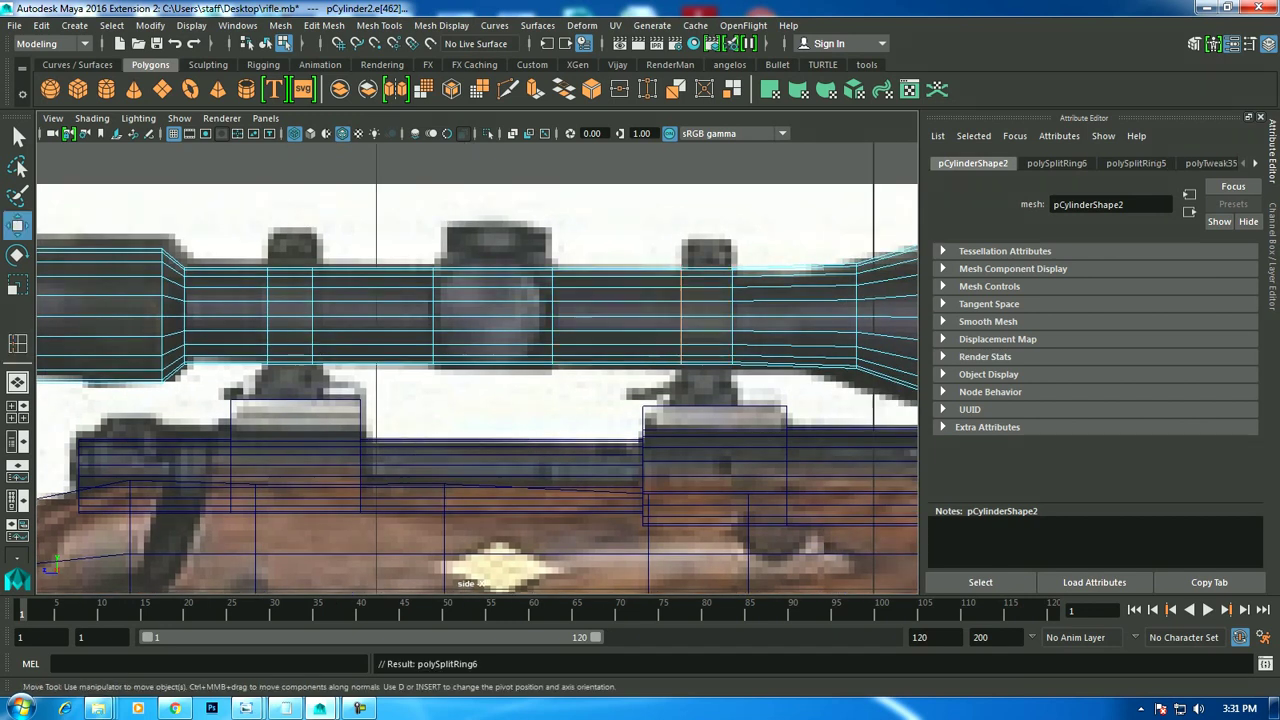
Select the band of faces between the new loops and frame it in the perspective view.
{"action": "right_click", "coordinate": [703, 259]}
{"action": "left_click", "coordinate": [703, 303]}
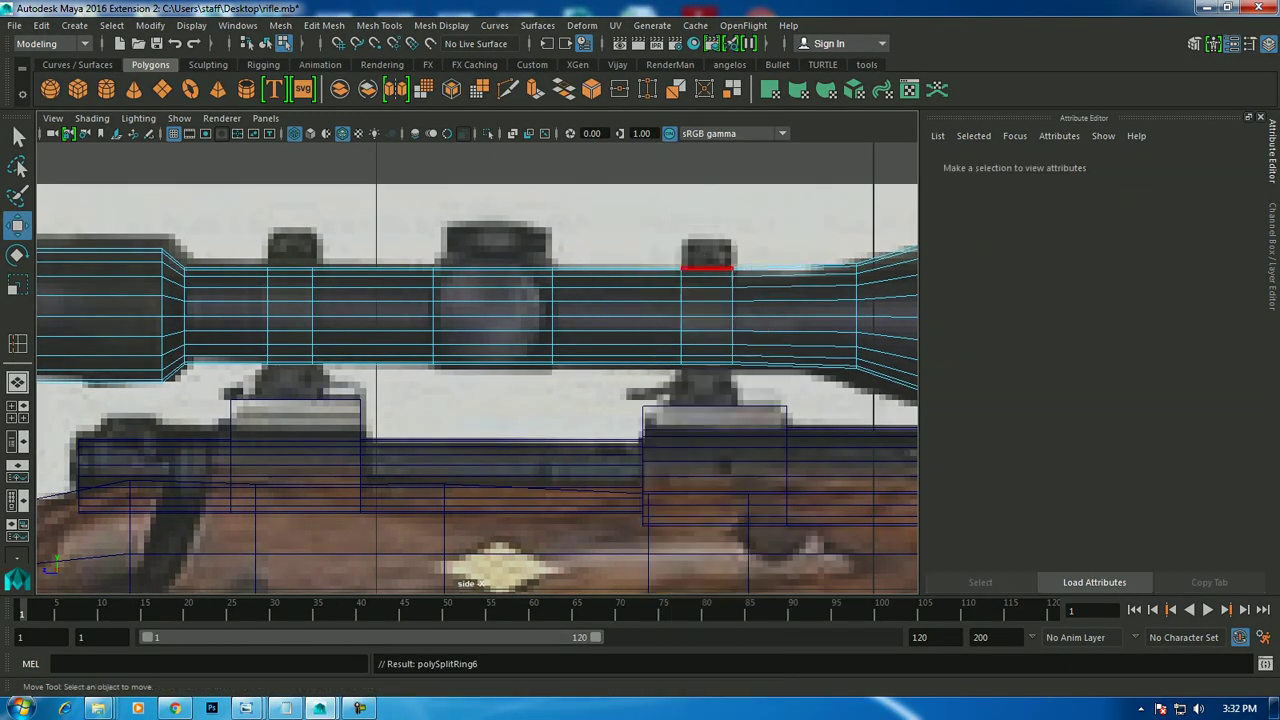
{"action": "left_click", "coordinate": [700, 290]}
{"action": "key", "text": "space"}
{"action": "key", "text": "f"}
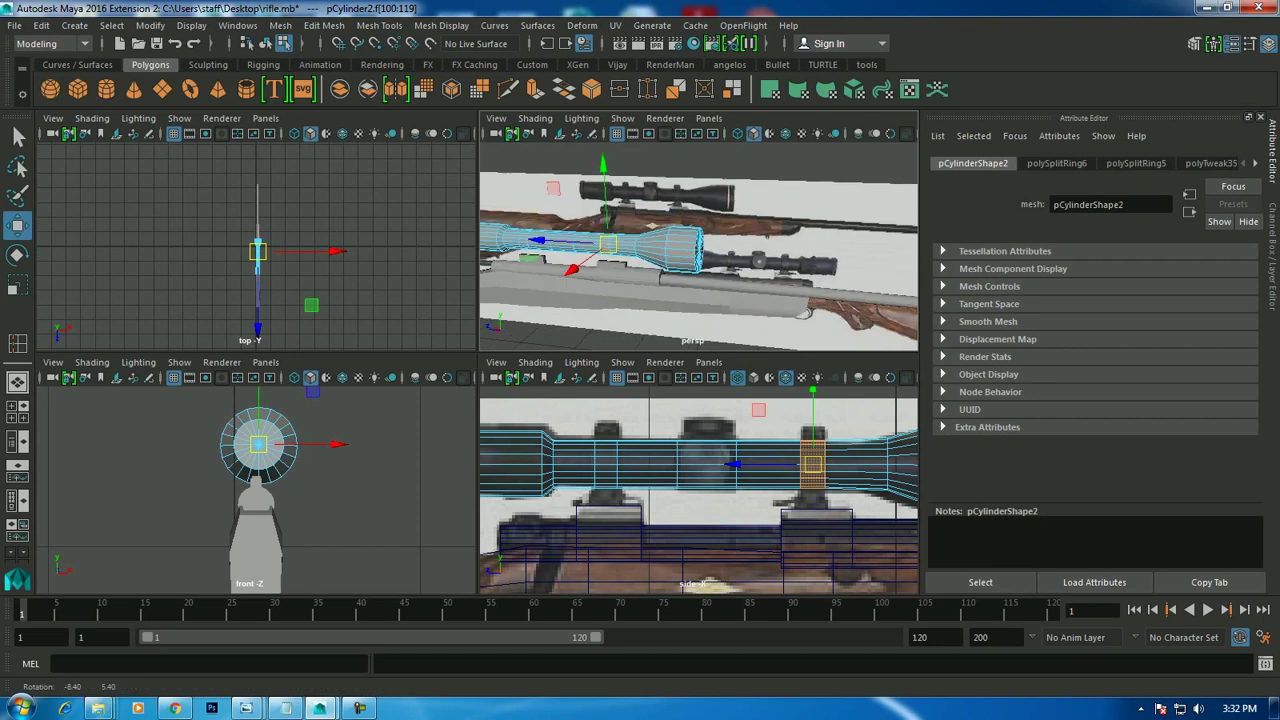
{"action": "key", "text": "space"}
{"action": "mouse_move", "coordinate": [480, 380]}
{"action": "left_mouse_down", "text": "alt"}
{"action": "mouse_move", "coordinate": [420, 340]}
{"action": "mouse_move", "coordinate": [460, 330]}
{"action": "left_mouse_up", "text": "alt"}
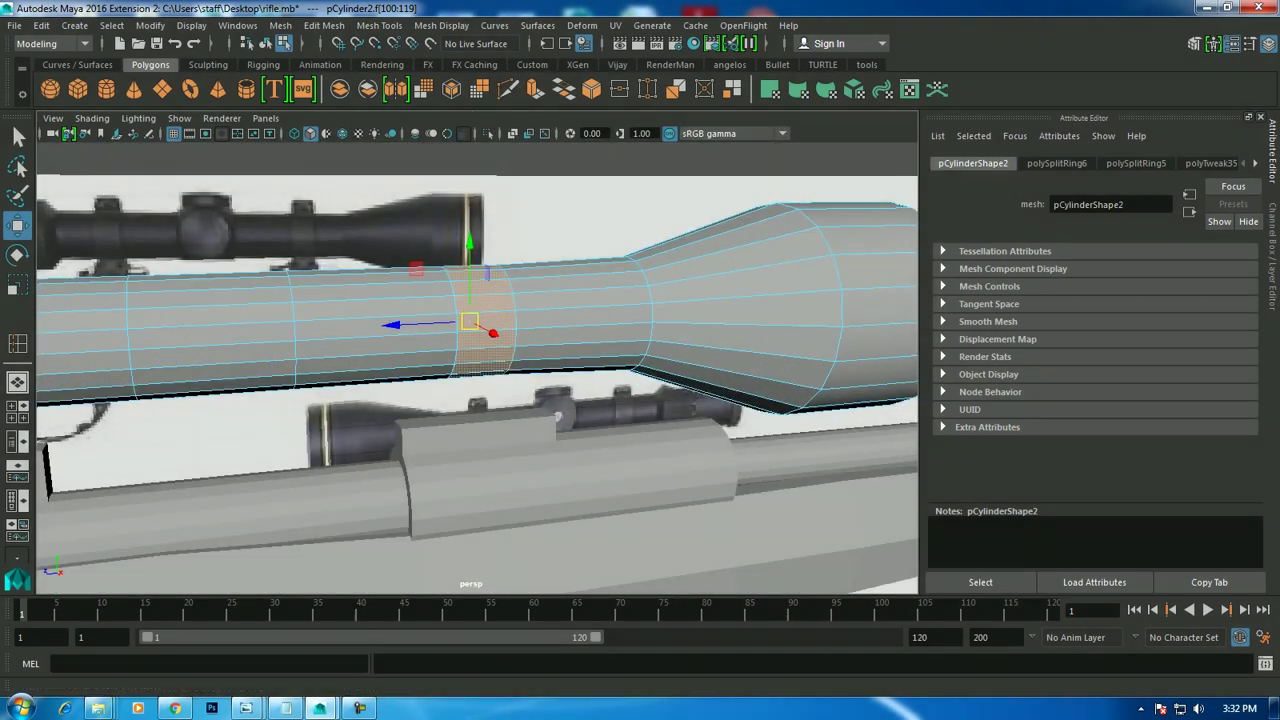
Extrude the selected band faces, settling on thickness -0.22 after trying -0.2 and -0.3.
{"action": "left_click", "coordinate": [323, 25]}
{"action": "left_click", "coordinate": [360, 161]}
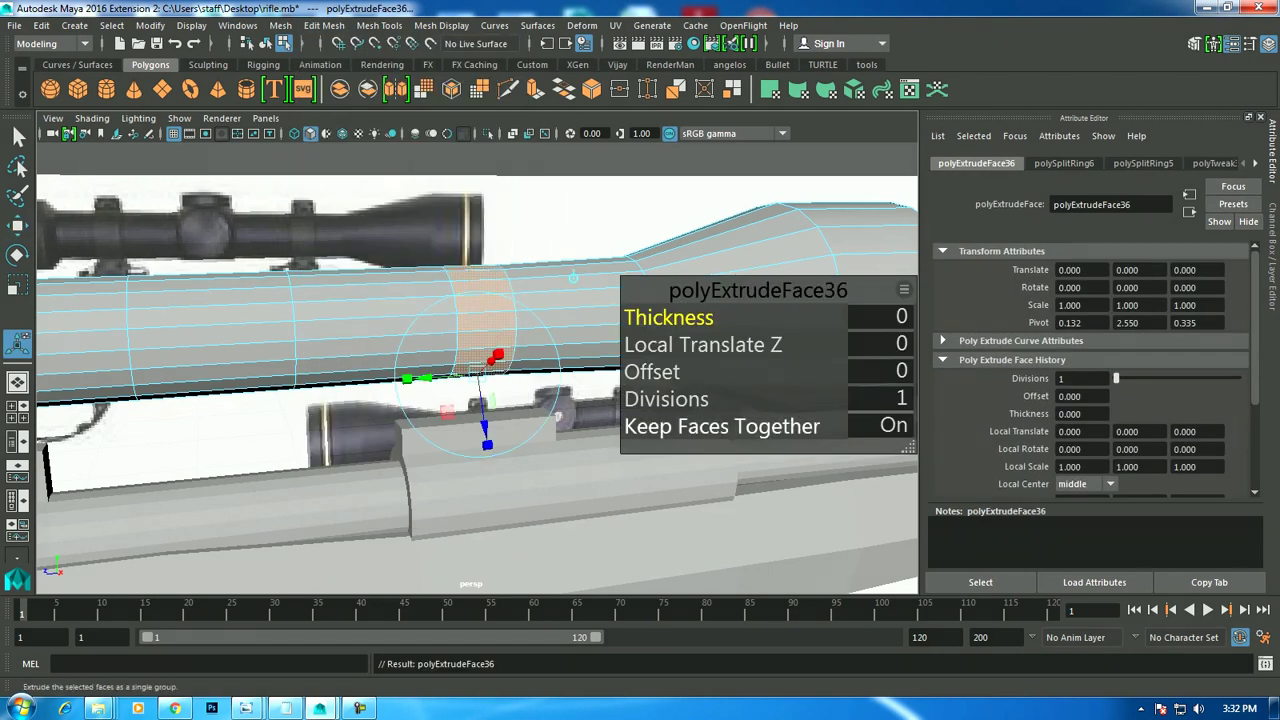
{"action": "mouse_move", "coordinate": [668, 317]}
{"action": "left_mouse_down"}
{"action": "mouse_move", "coordinate": [700, 317]}
{"action": "mouse_move", "coordinate": [610, 317]}
{"action": "mouse_move", "coordinate": [708, 317]}
{"action": "left_mouse_up"}
{"action": "type", "text": "-0.2"}
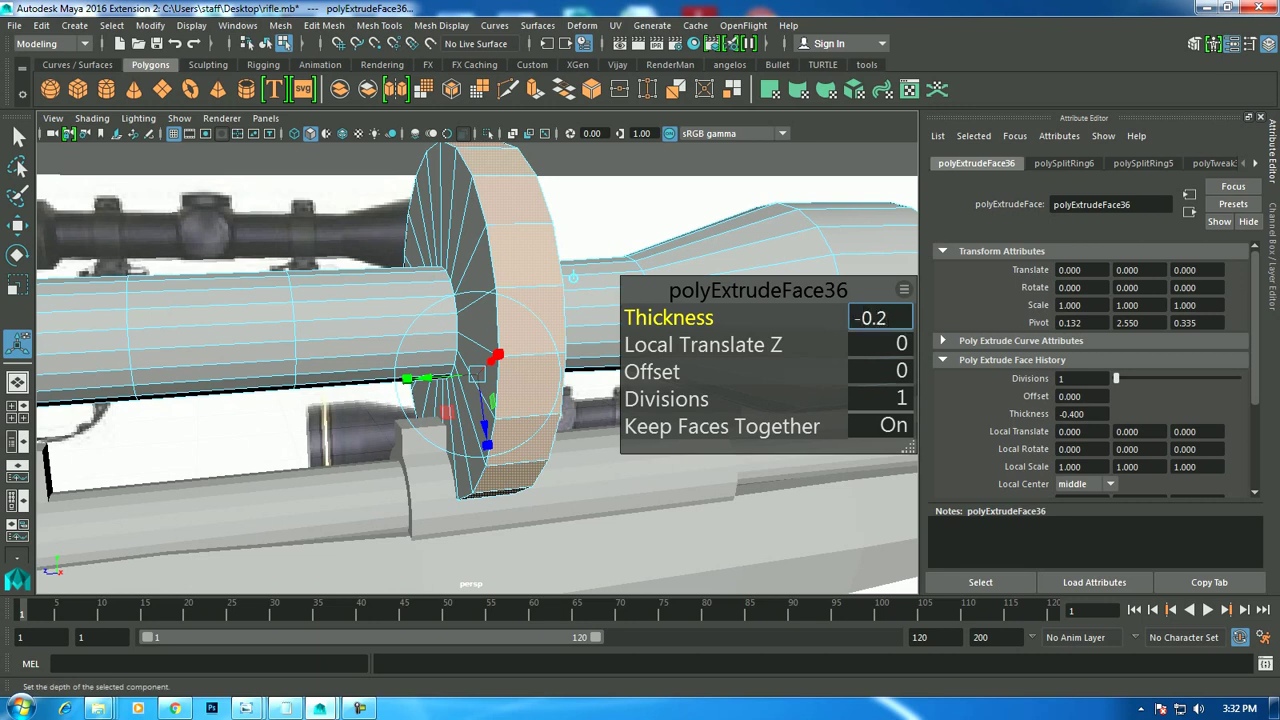
{"action": "key", "text": "Tab"}
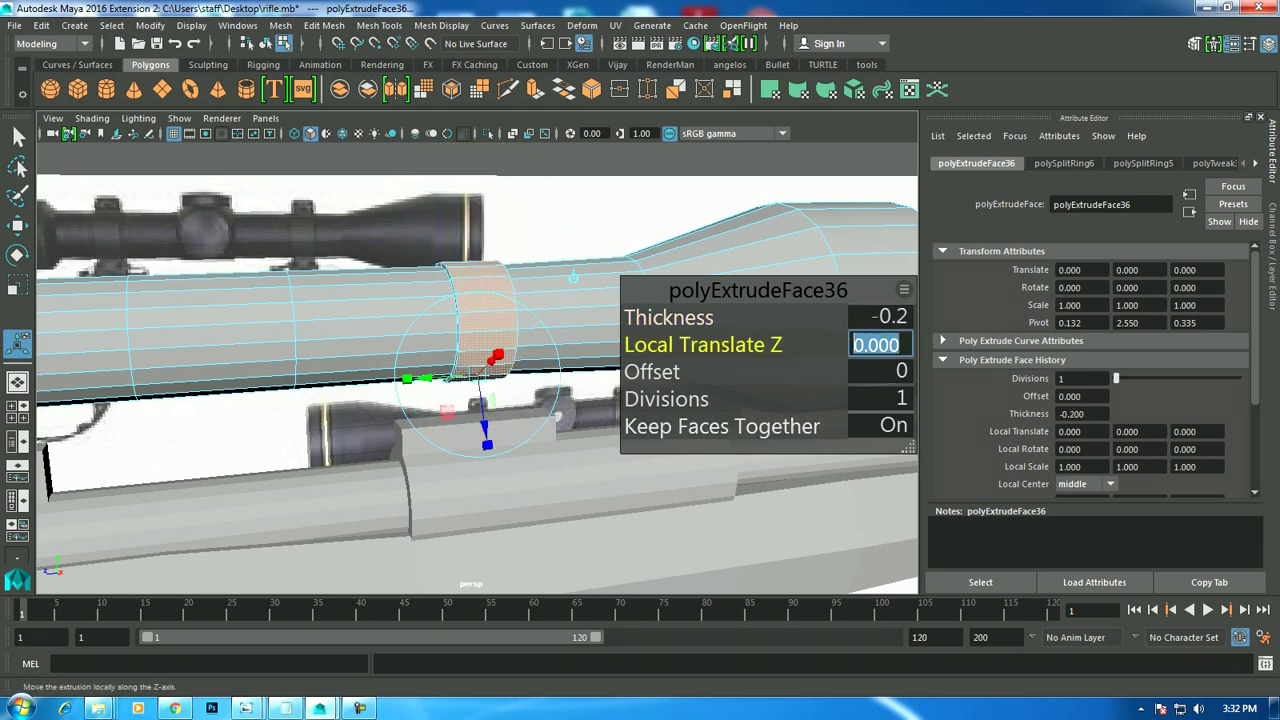
{"action": "key", "text": "shift+Tab"}
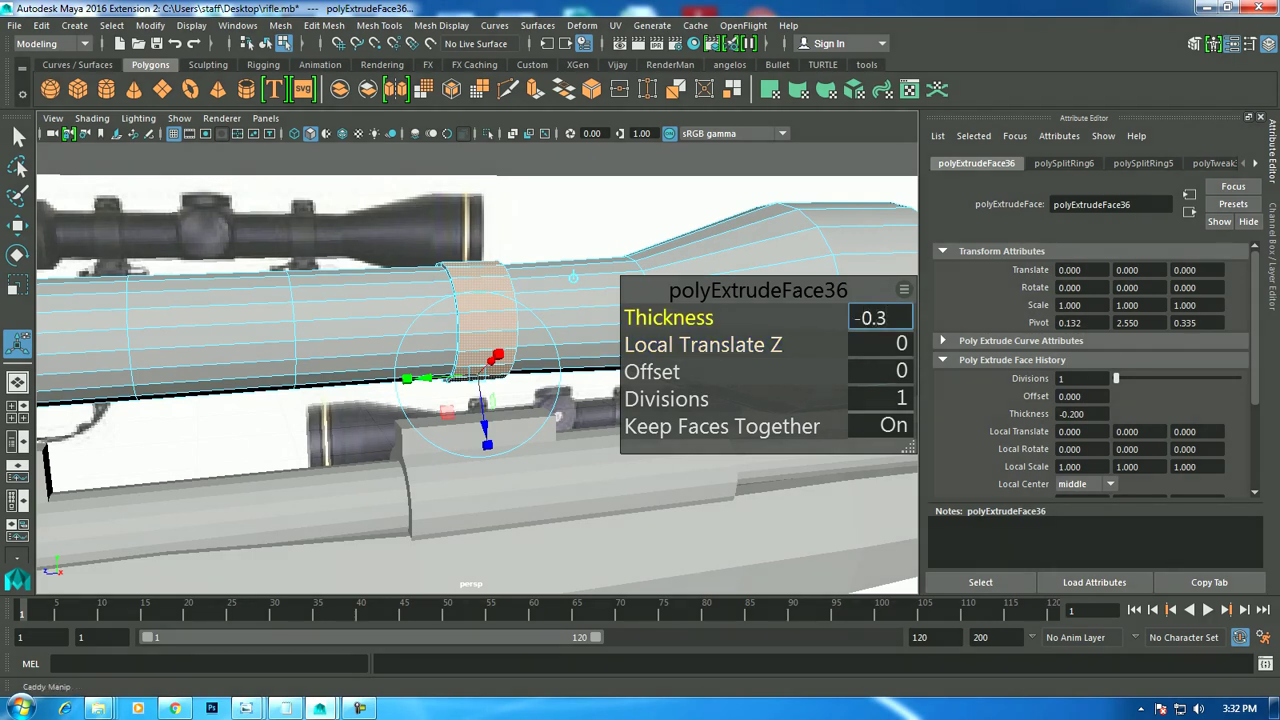
{"action": "key", "text": "Tab"}
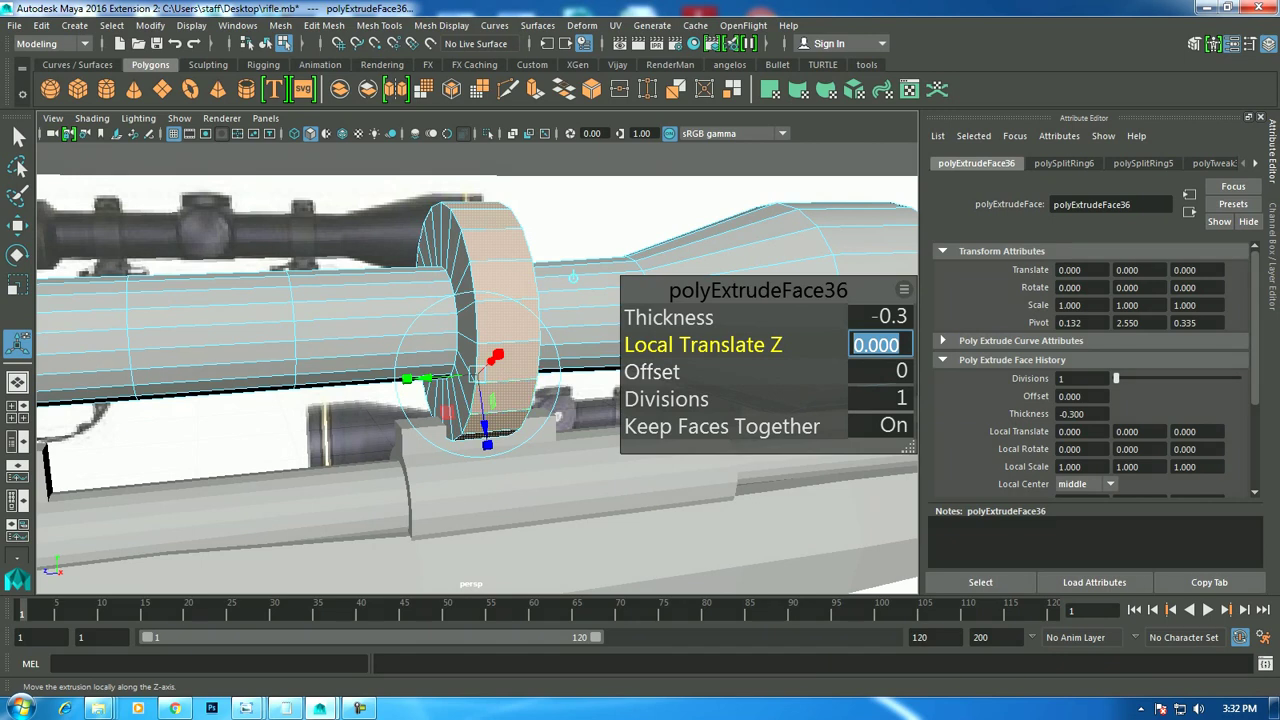
{"action": "key", "text": "shift+Tab"}
{"action": "type", "text": "-0.22"}
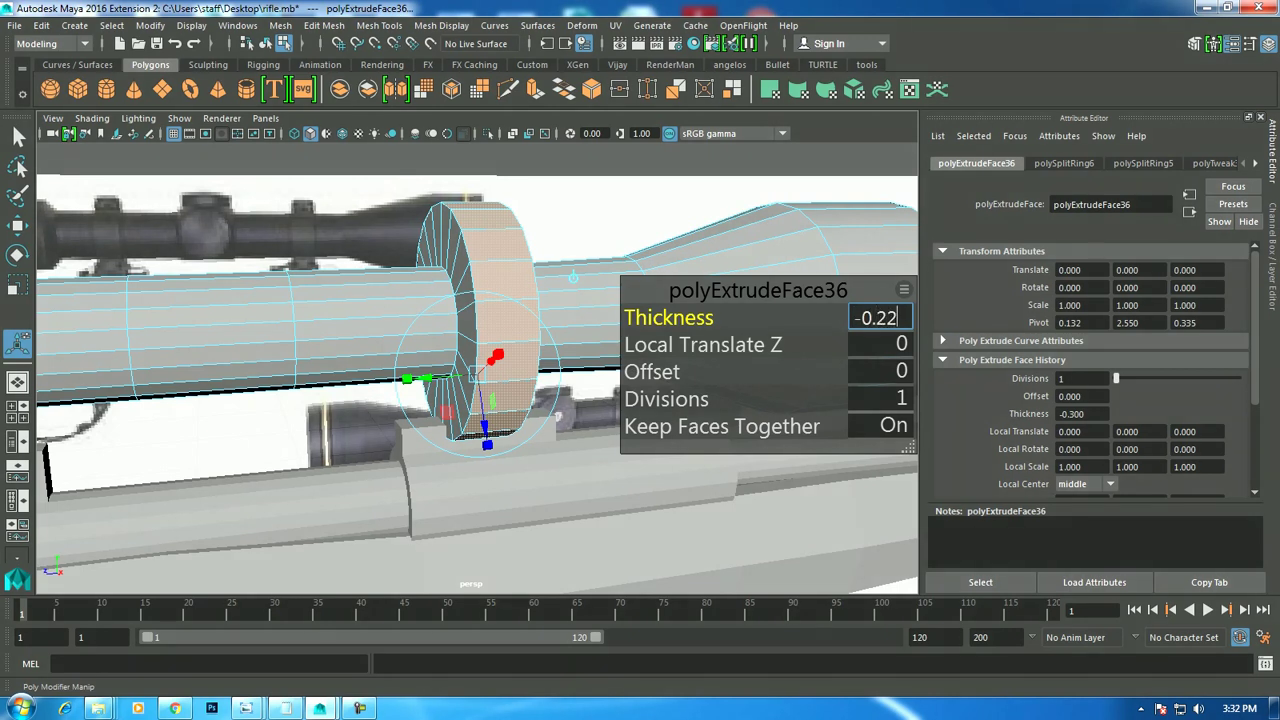
{"action": "key", "text": "Tab"}
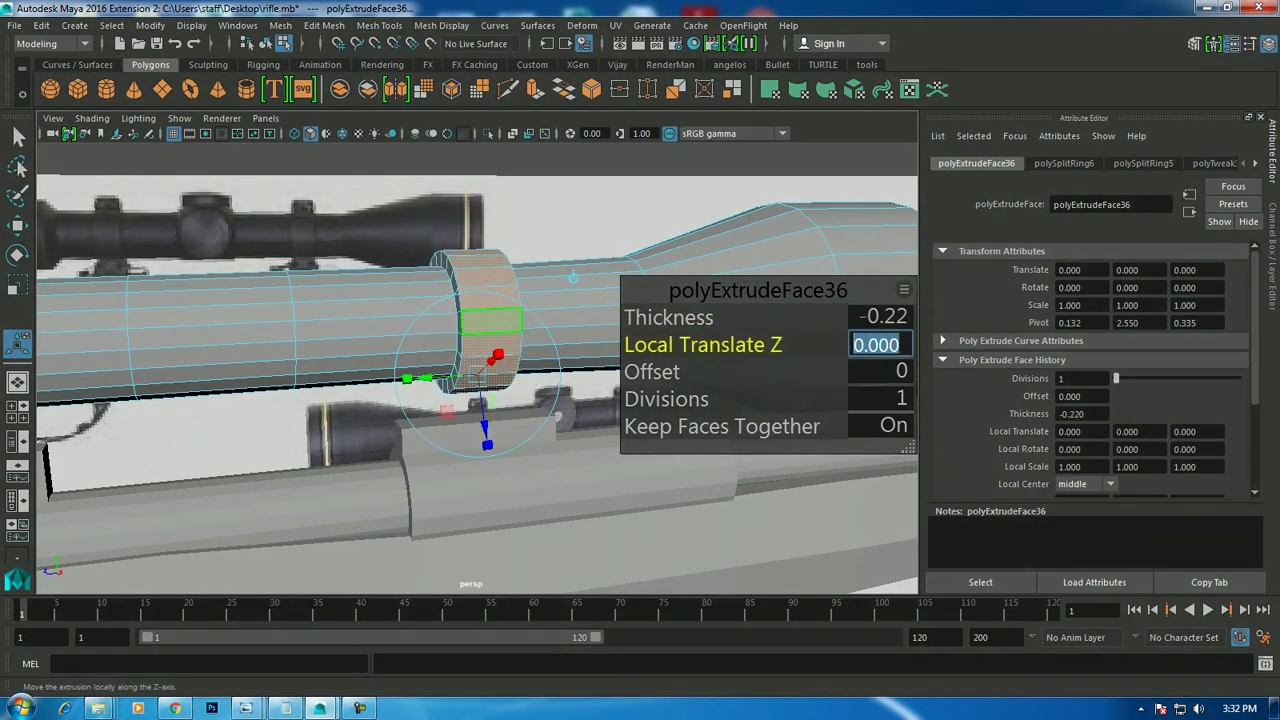
{"action": "key", "text": "w"}
{"action": "key", "text": "space"}
{"action": "key", "text": "space"}
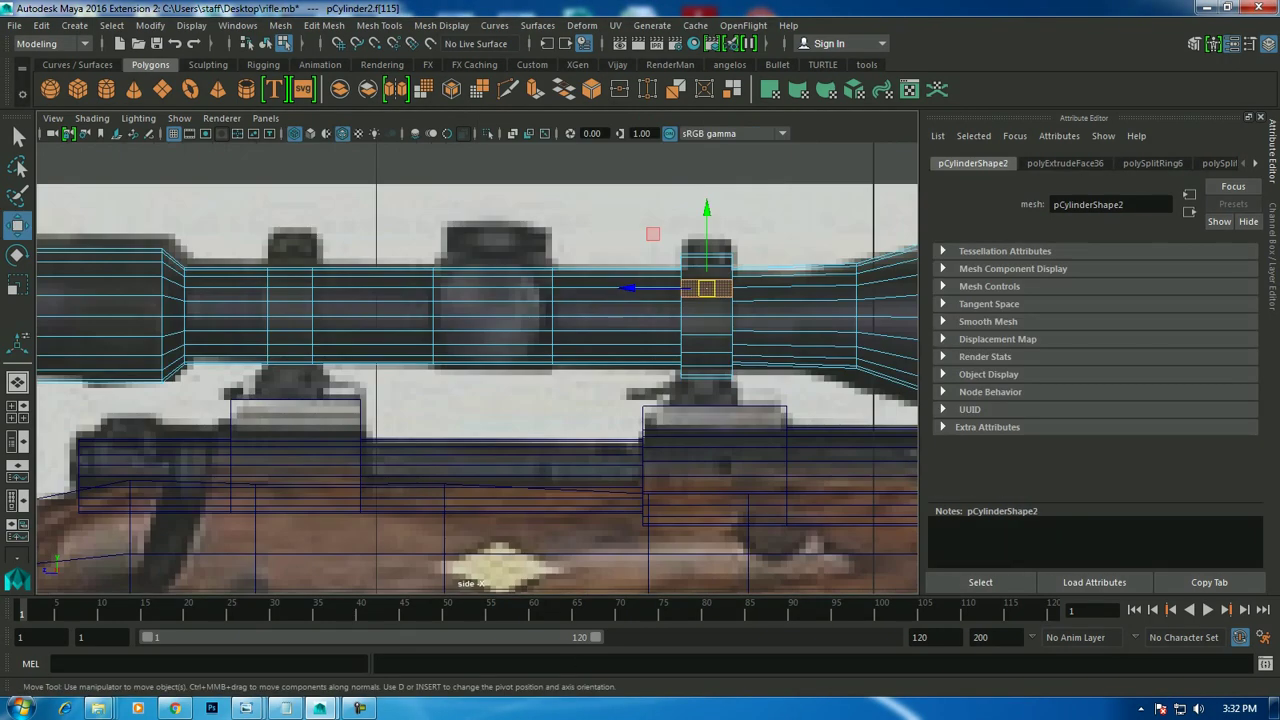
Select the two faces f[108:109] on the underside of the new scope ring.
{"action": "scroll", "coordinate": [475, 371], "scroll_direction": "up", "scroll_amount": 3}
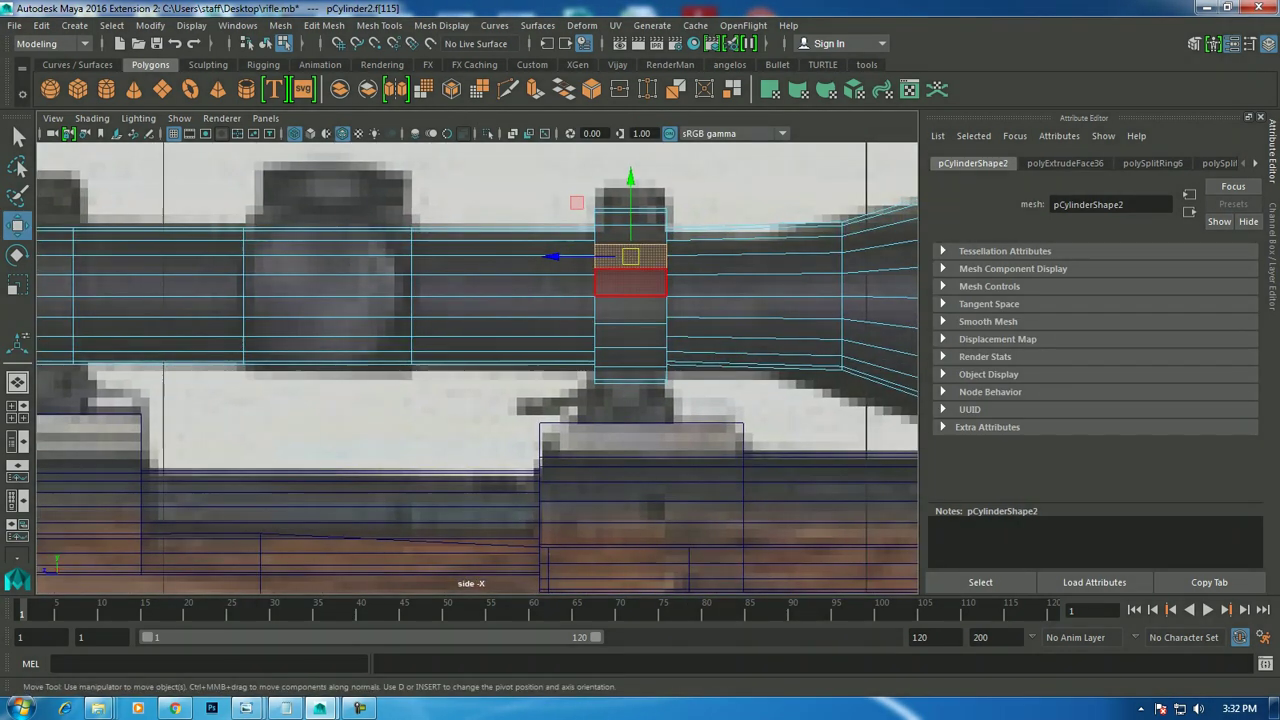
{"action": "key", "text": "space"}
{"action": "key", "text": "space"}
{"action": "mouse_move", "coordinate": [560, 419]}
{"action": "left_mouse_down", "text": "alt"}
{"action": "mouse_move", "coordinate": [205, 487]}
{"action": "mouse_move", "coordinate": [540, 290]}
{"action": "left_mouse_up", "text": "alt"}
{"action": "right_click_drag", "start_coordinate": [540, 270], "coordinate": [543, 300]}
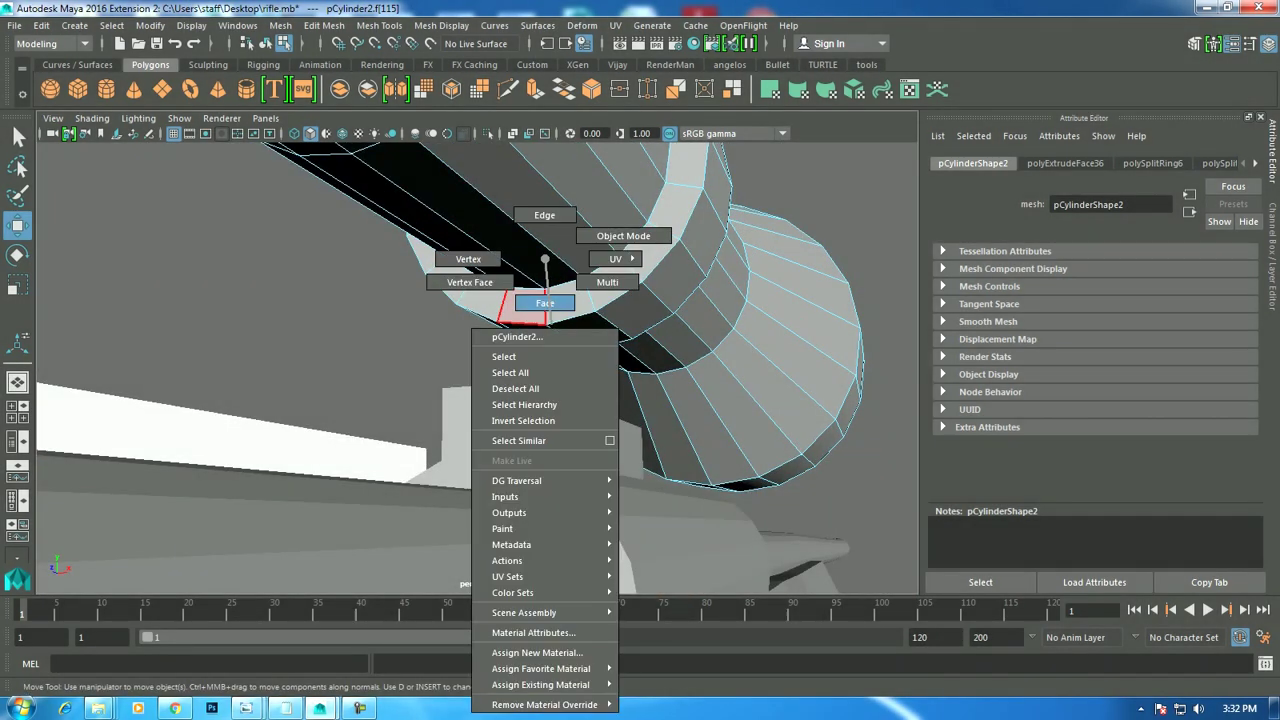
{"action": "mouse_move", "coordinate": [545, 335]}
{"action": "left_mouse_down", "text": "alt"}
{"action": "mouse_move", "coordinate": [560, 380]}
{"action": "mouse_move", "coordinate": [534, 300]}
{"action": "left_mouse_up", "text": "alt"}
{"action": "right_click_drag", "start_coordinate": [534, 265], "coordinate": [605, 230]}
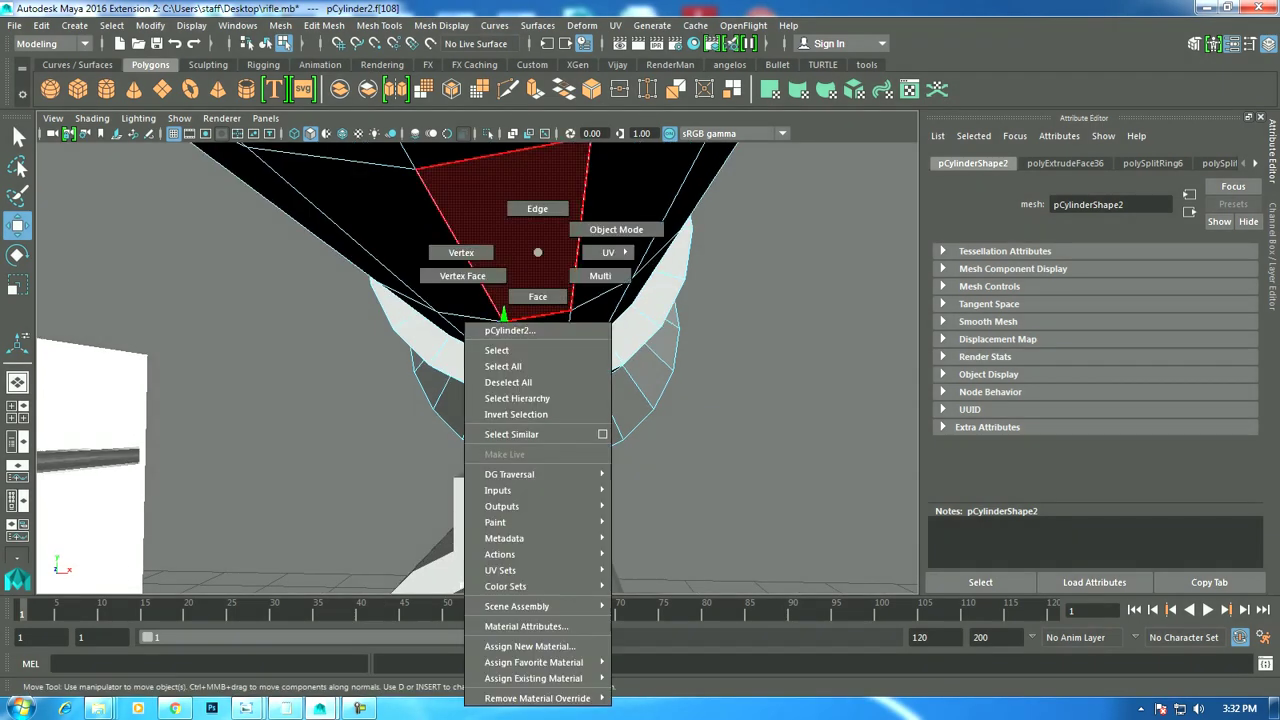
{"action": "mouse_move", "coordinate": [620, 350]}
{"action": "left_mouse_down", "text": "alt"}
{"action": "mouse_move", "coordinate": [545, 357]}
{"action": "mouse_move", "coordinate": [565, 368]}
{"action": "left_mouse_up", "text": "alt"}
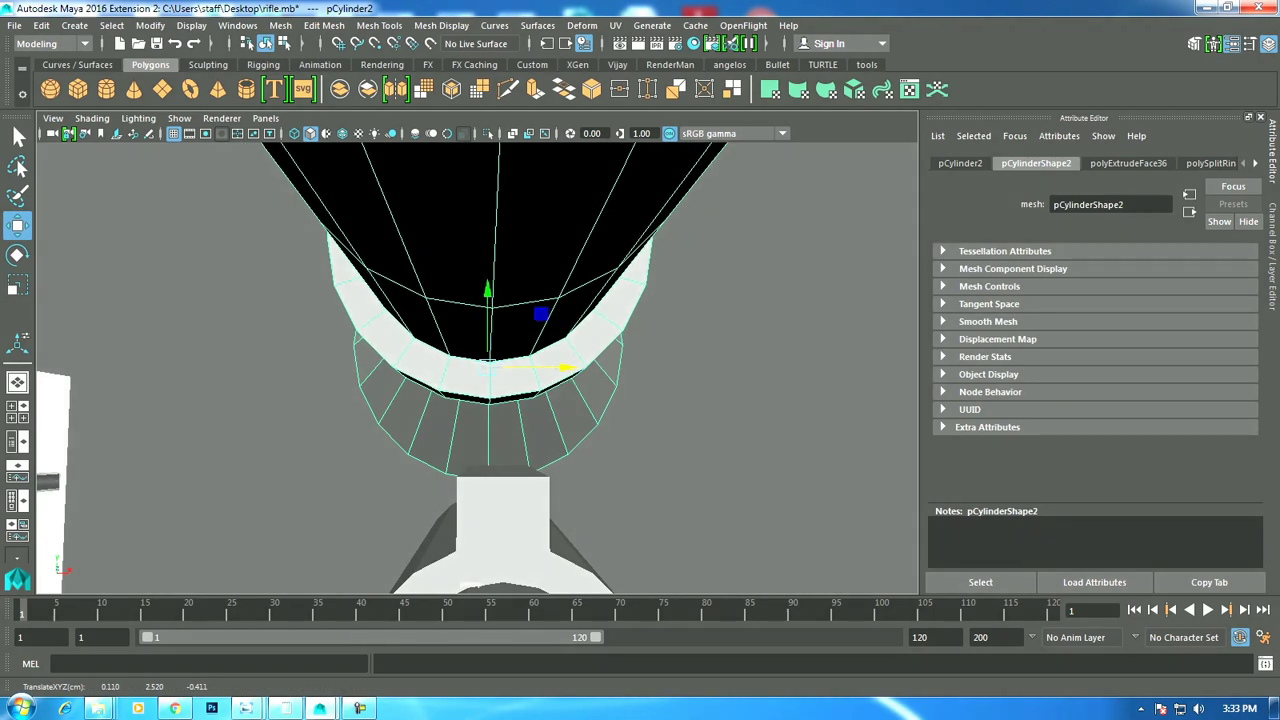
{"action": "right_click_drag", "start_coordinate": [557, 285], "coordinate": [556, 315]}
{"action": "left_click", "coordinate": [505, 430]}
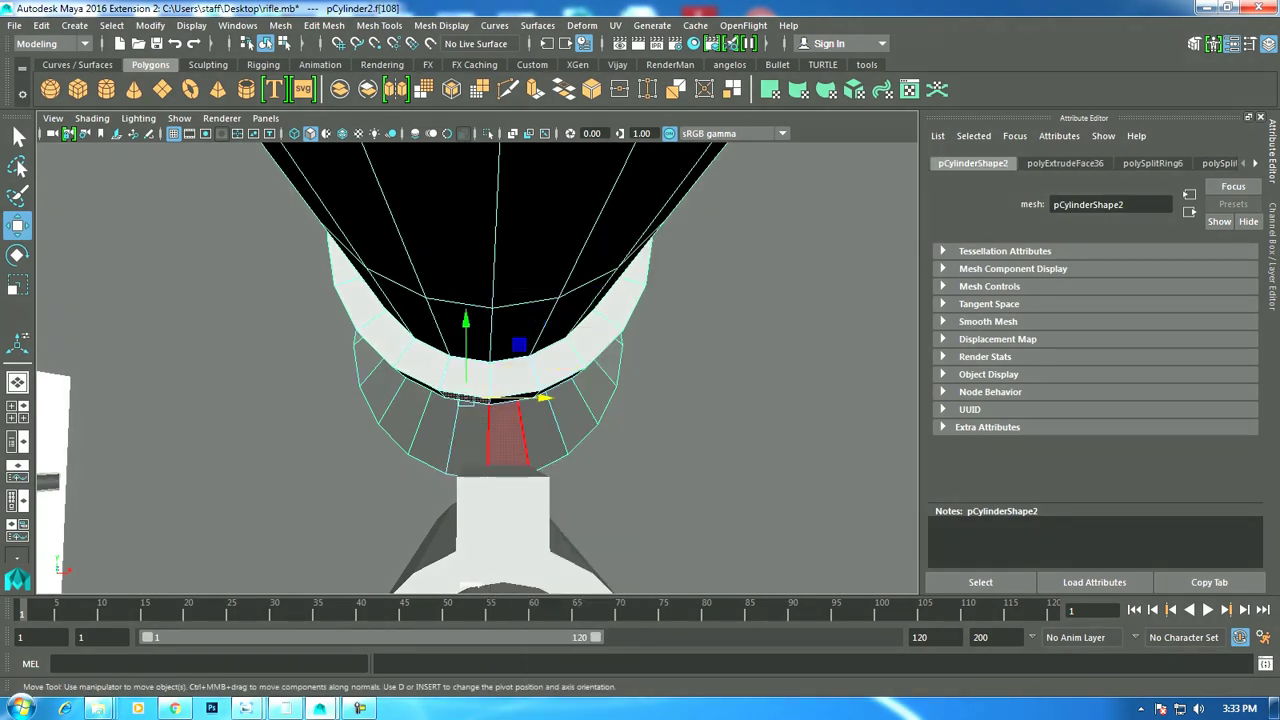
{"action": "left_click_drag", "start_coordinate": [505, 430], "coordinate": [470, 432], "text": "alt"}
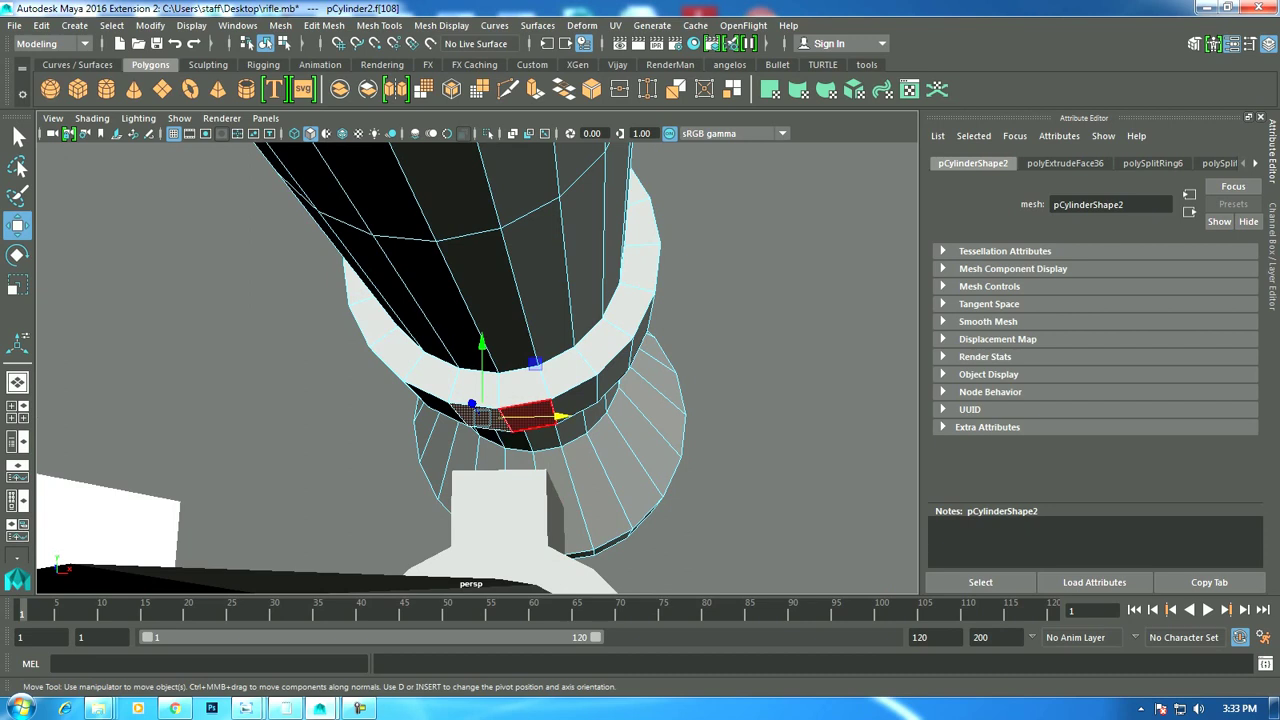
{"action": "left_click", "coordinate": [495, 418]}
{"action": "left_click_drag", "start_coordinate": [455, 404], "coordinate": [500, 420]}
Extrude those faces and pull them down onto the rear mount block as a mount leg.
{"action": "left_click", "coordinate": [323, 25]}
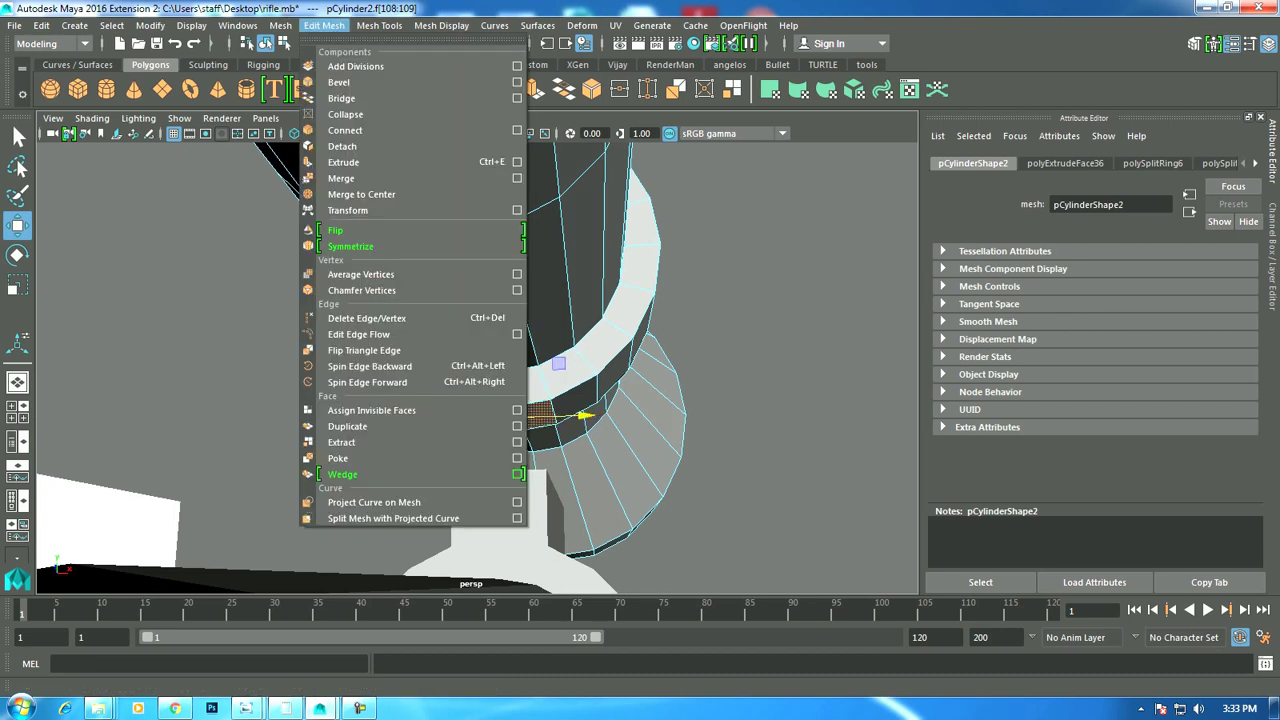
{"action": "left_click", "coordinate": [335, 162]}
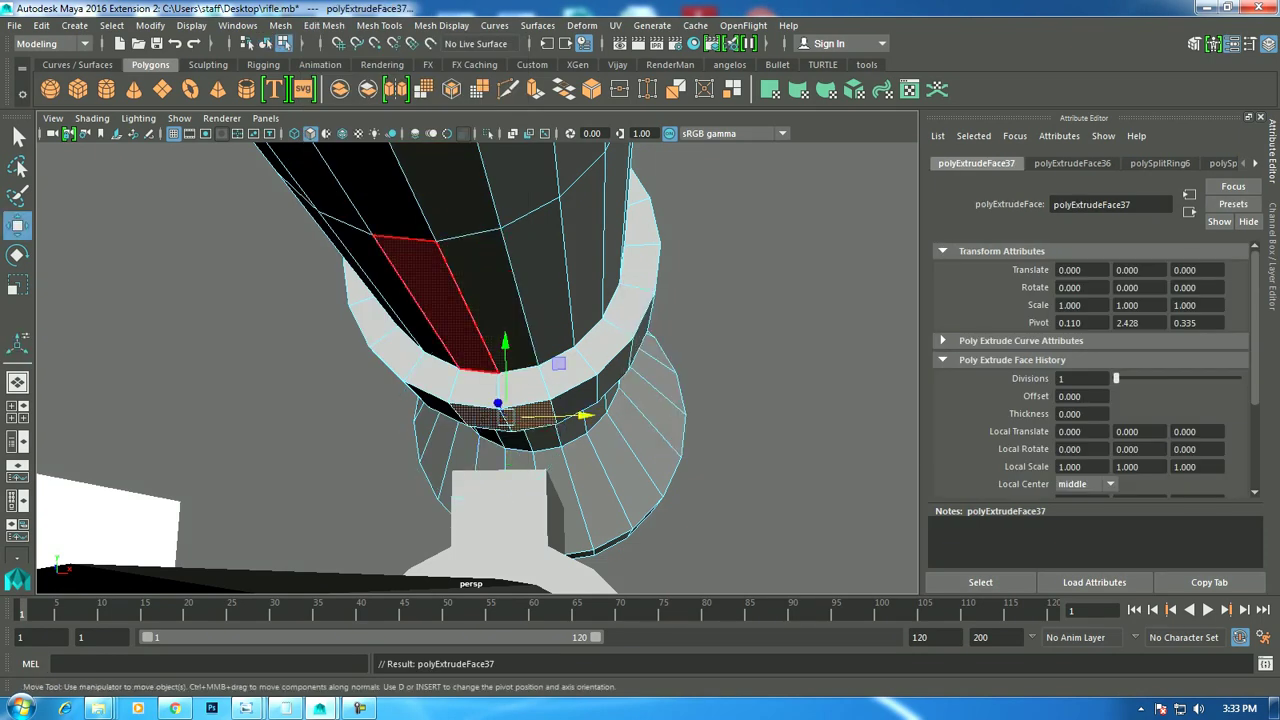
{"action": "key", "text": "w"}
{"action": "mouse_move", "coordinate": [505, 390]}
{"action": "left_mouse_down"}
{"action": "mouse_move", "coordinate": [508, 376]}
{"action": "mouse_move", "coordinate": [500, 385]}
{"action": "left_mouse_up"}
{"action": "key", "text": "r"}
{"action": "key", "text": "w"}
{"action": "right_click_drag", "start_coordinate": [543, 246], "coordinate": [623, 217]}
{"action": "right_click_drag", "start_coordinate": [849, 243], "coordinate": [830, 250], "text": "alt"}
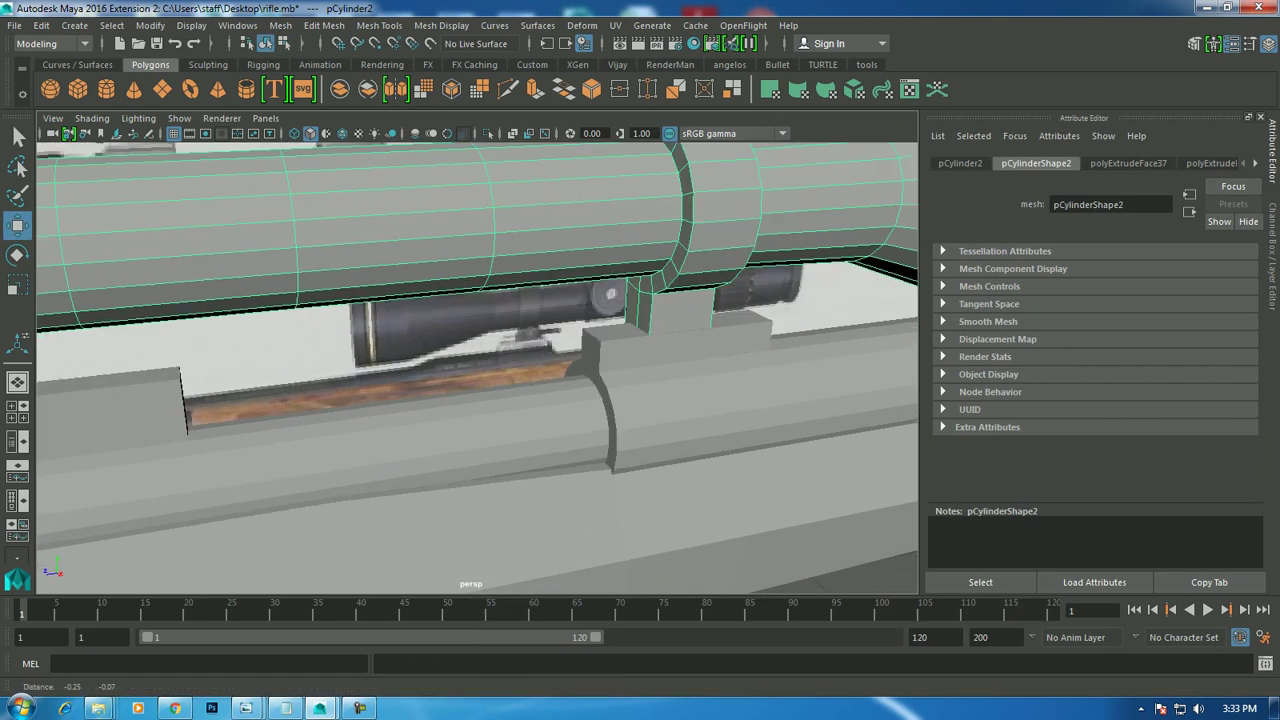
{"action": "key", "text": "space"}
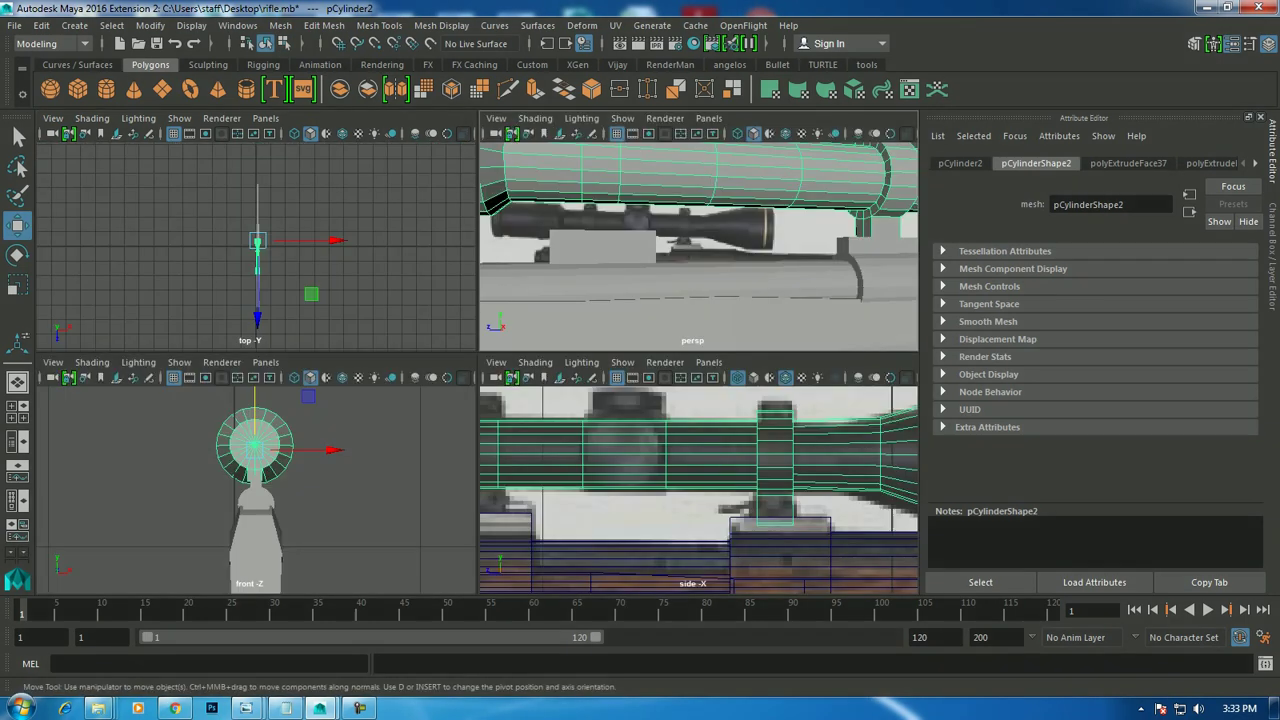
Extrude the face column over the front mount into a ring with thickness -0.22.
{"action": "key", "text": "space"}
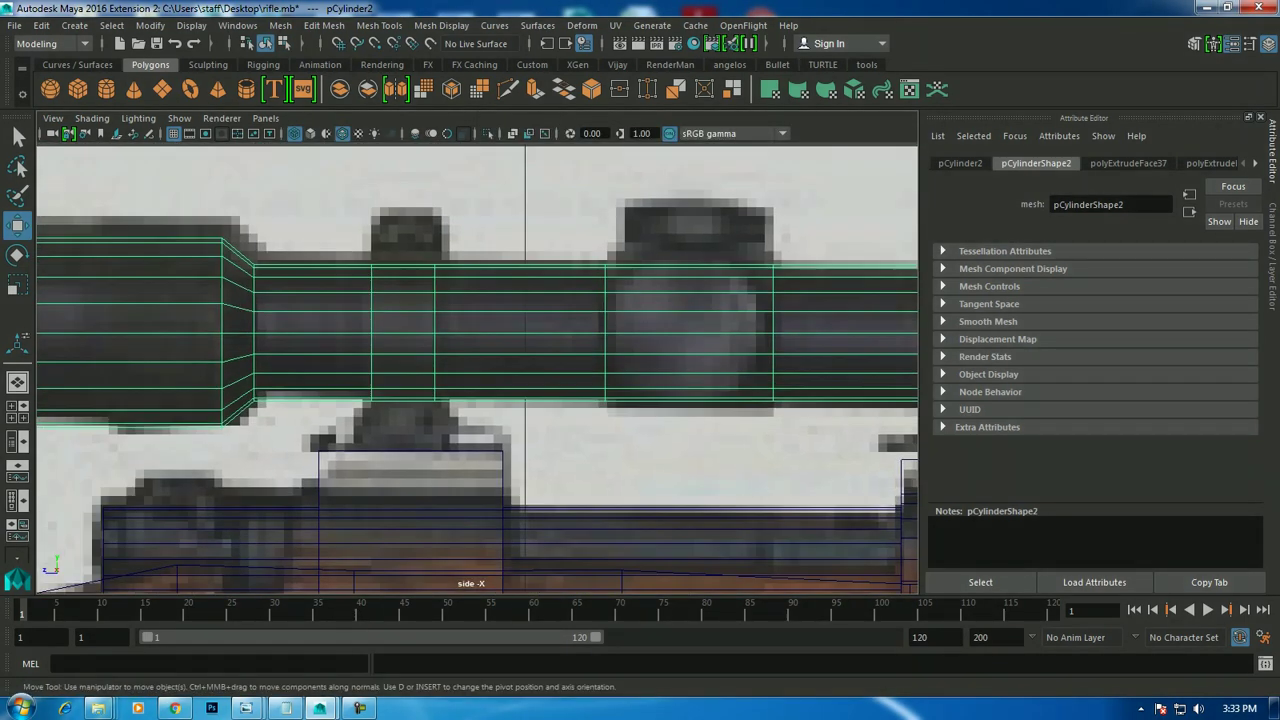
{"action": "right_click_drag", "start_coordinate": [400, 257], "coordinate": [400, 293]}
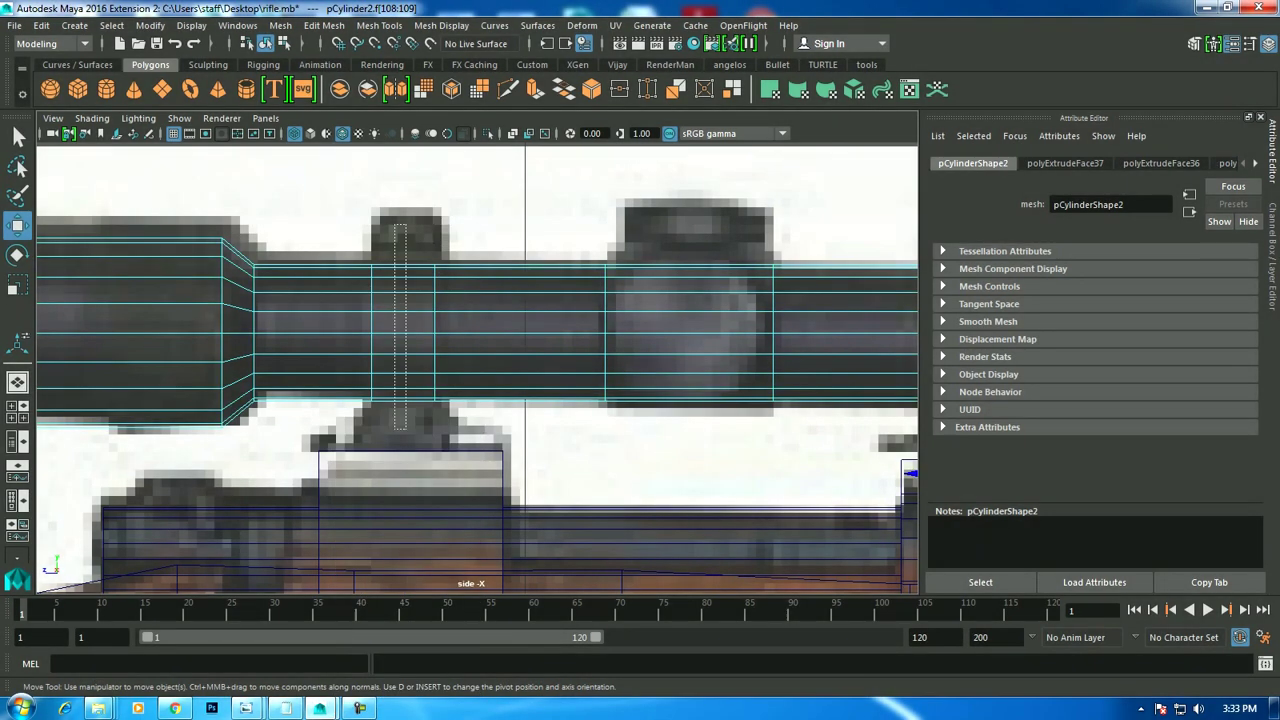
{"action": "left_click", "coordinate": [400, 282]}
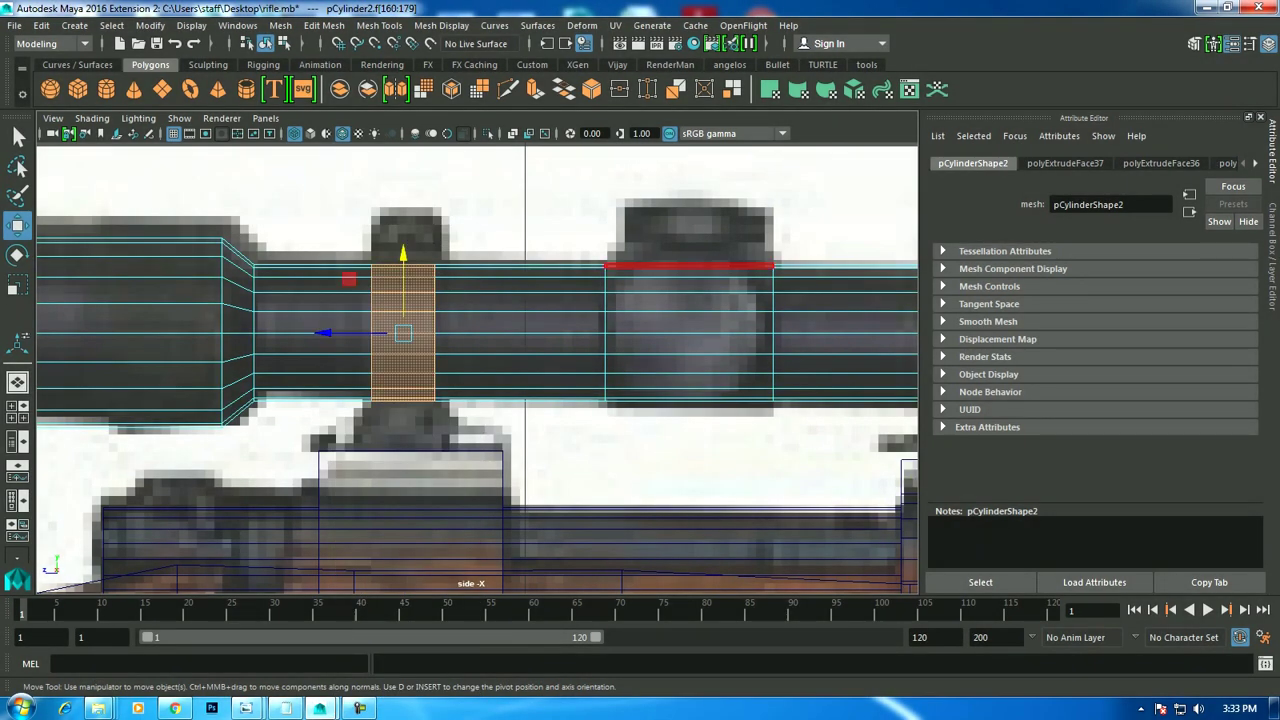
{"action": "left_click", "coordinate": [324, 25]}
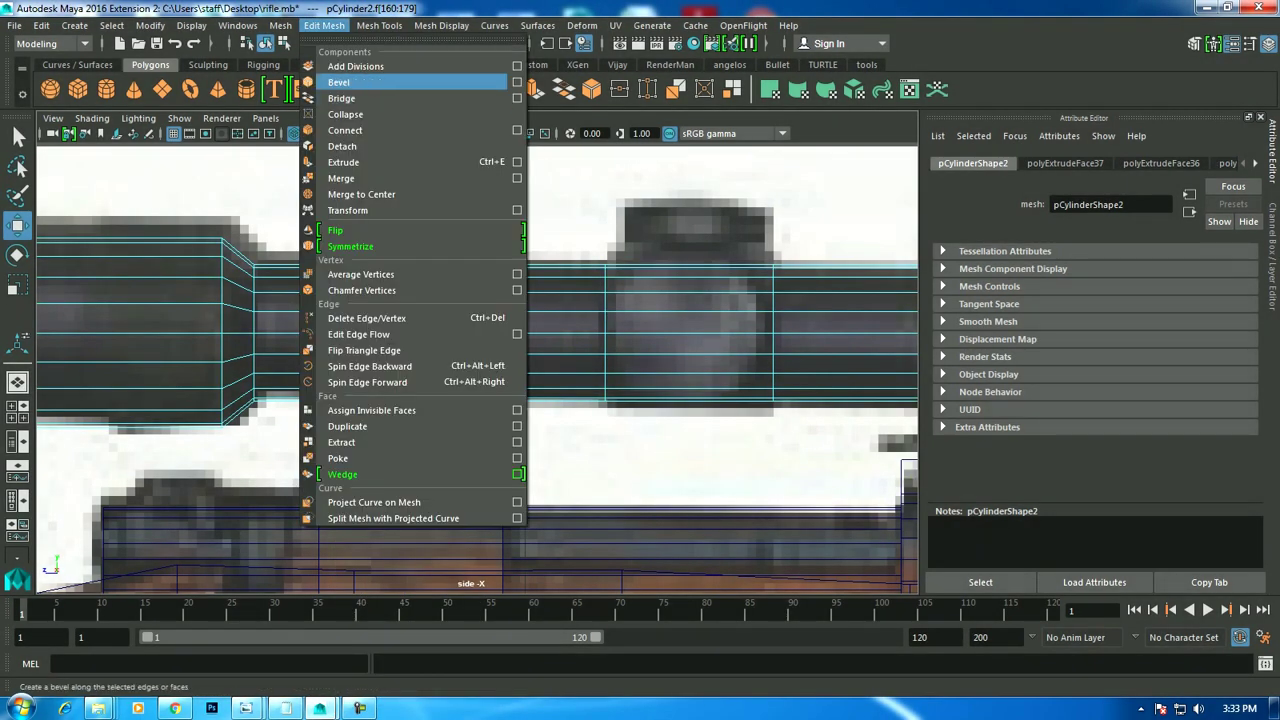
{"action": "left_click", "coordinate": [345, 162]}
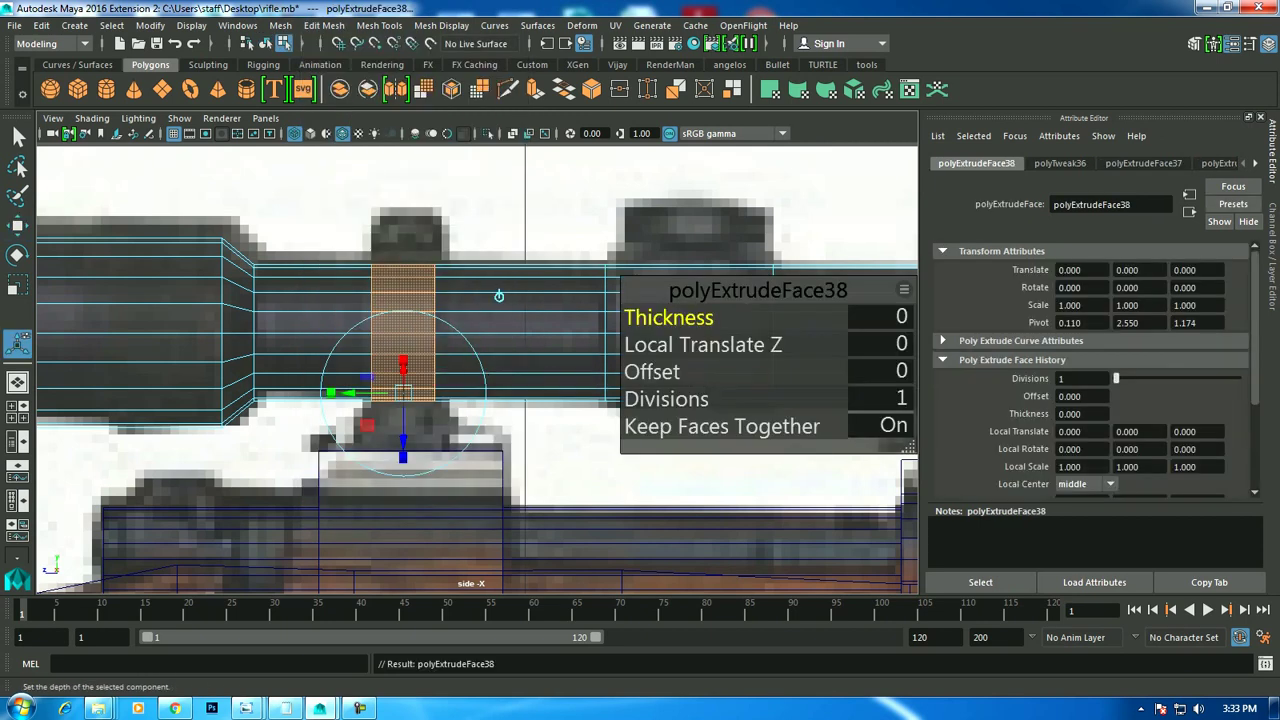
{"action": "left_click", "coordinate": [876, 317]}
{"action": "type", "text": "-0."}
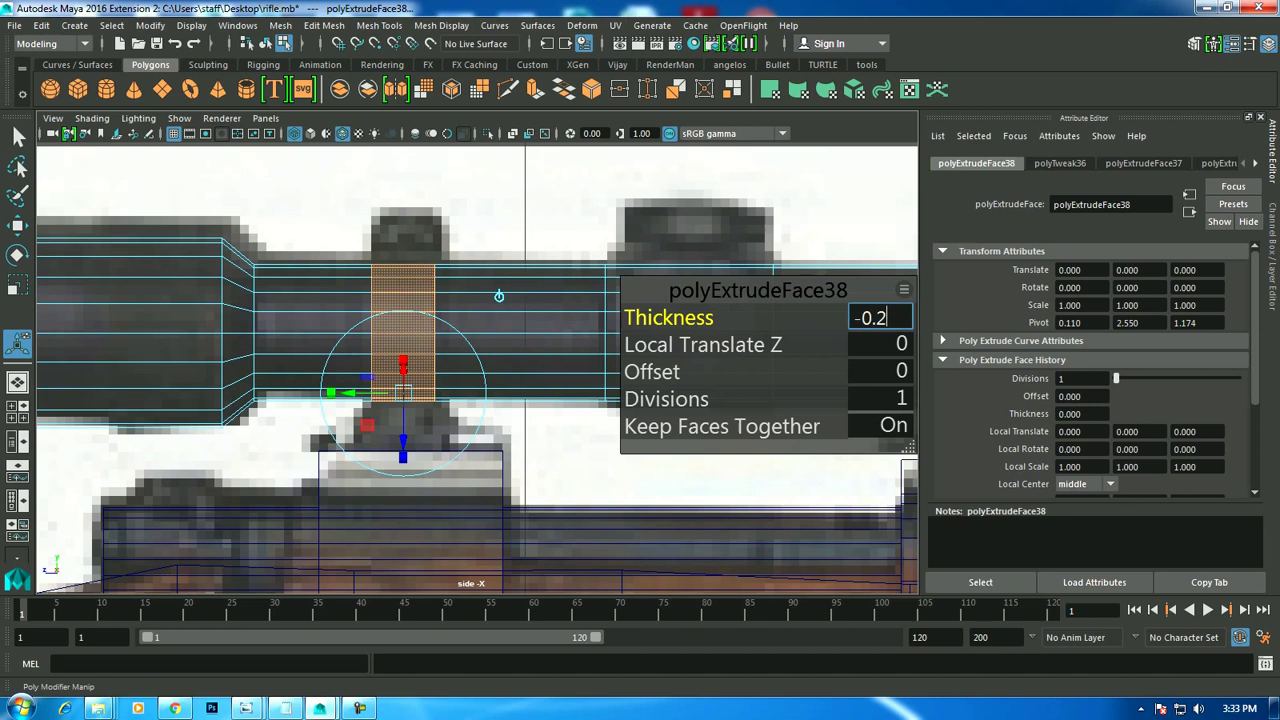
{"action": "type", "text": "2"}
{"action": "key", "text": "Return"}
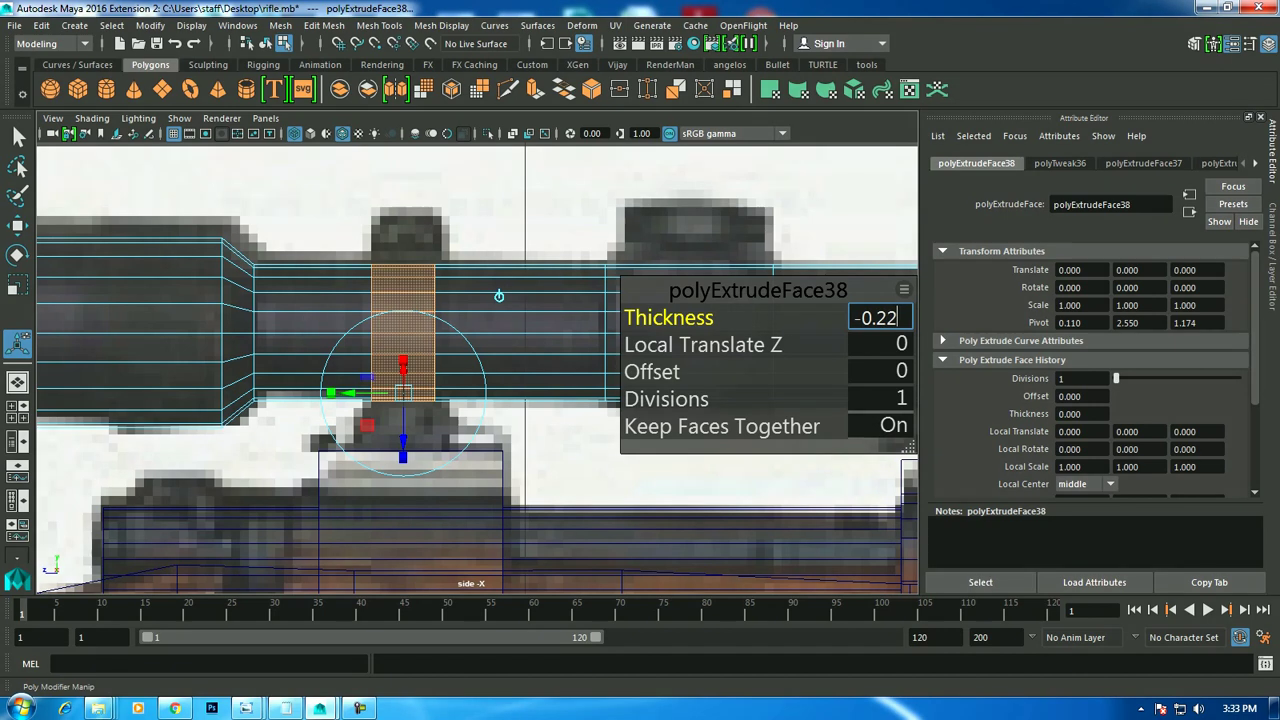
{"action": "key", "text": "w"}
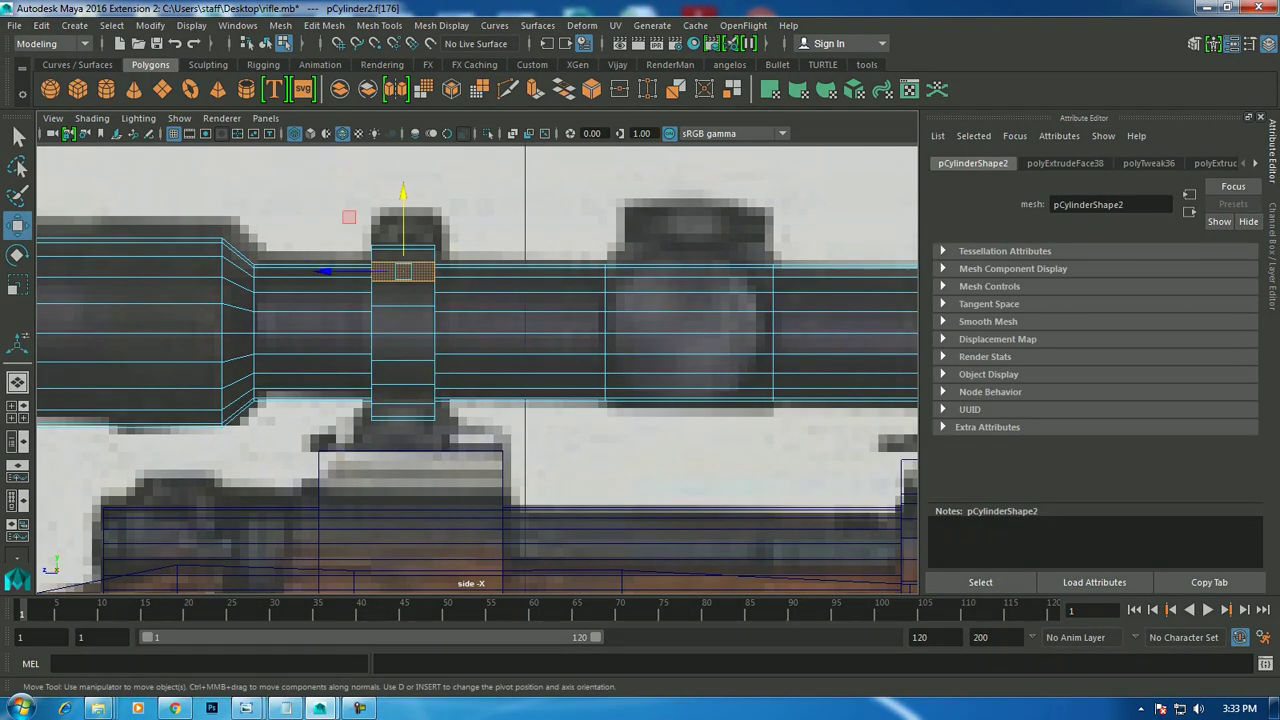
{"action": "key", "text": "space"}
{"action": "key", "text": "space"}
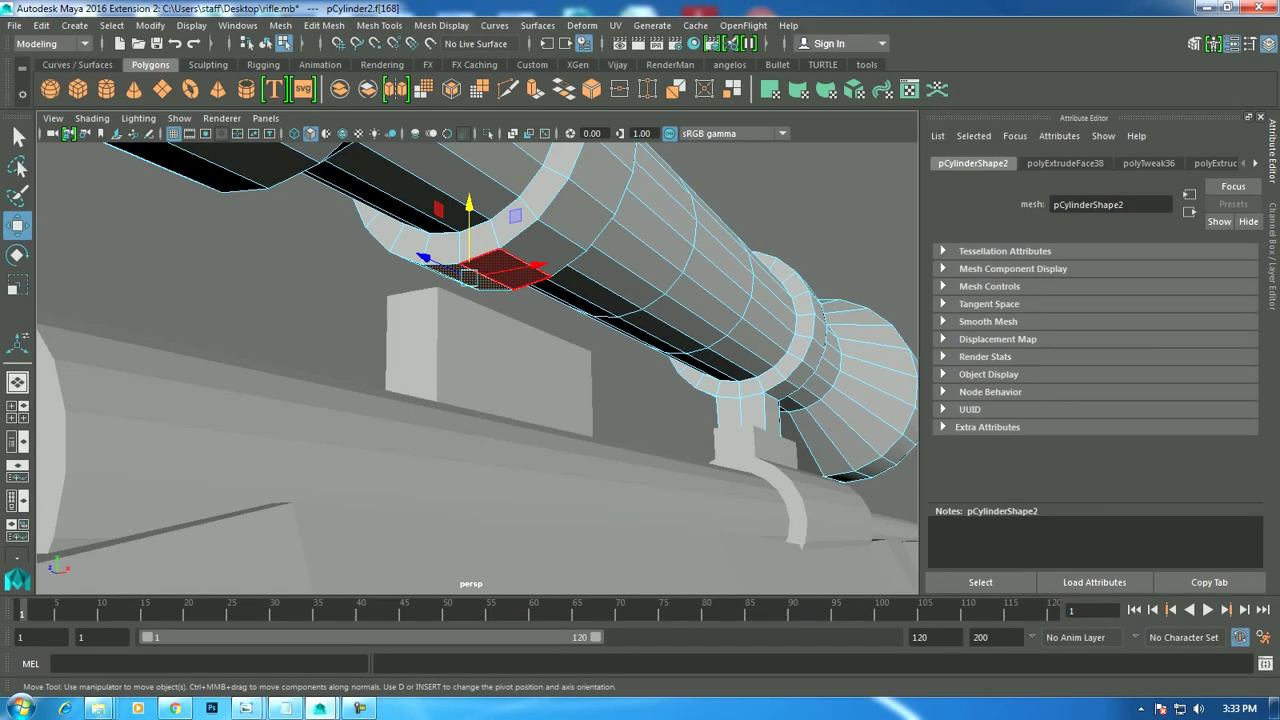
Extrude the two faces under the front ring down onto the front mount block, narrowing the leg.
{"action": "left_click", "coordinate": [488, 272], "text": "shift"}
{"action": "key", "text": "t"}
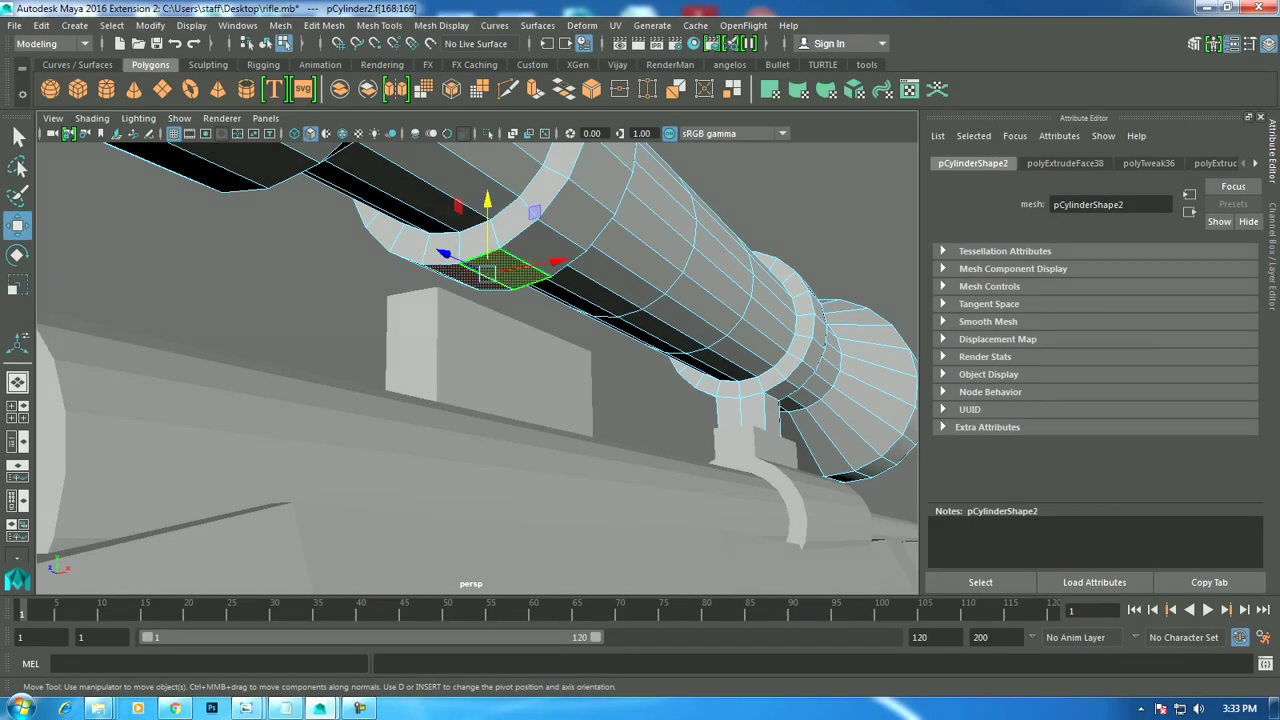
{"action": "key", "text": "w"}
{"action": "left_click_drag", "start_coordinate": [487, 212], "coordinate": [487, 285]}
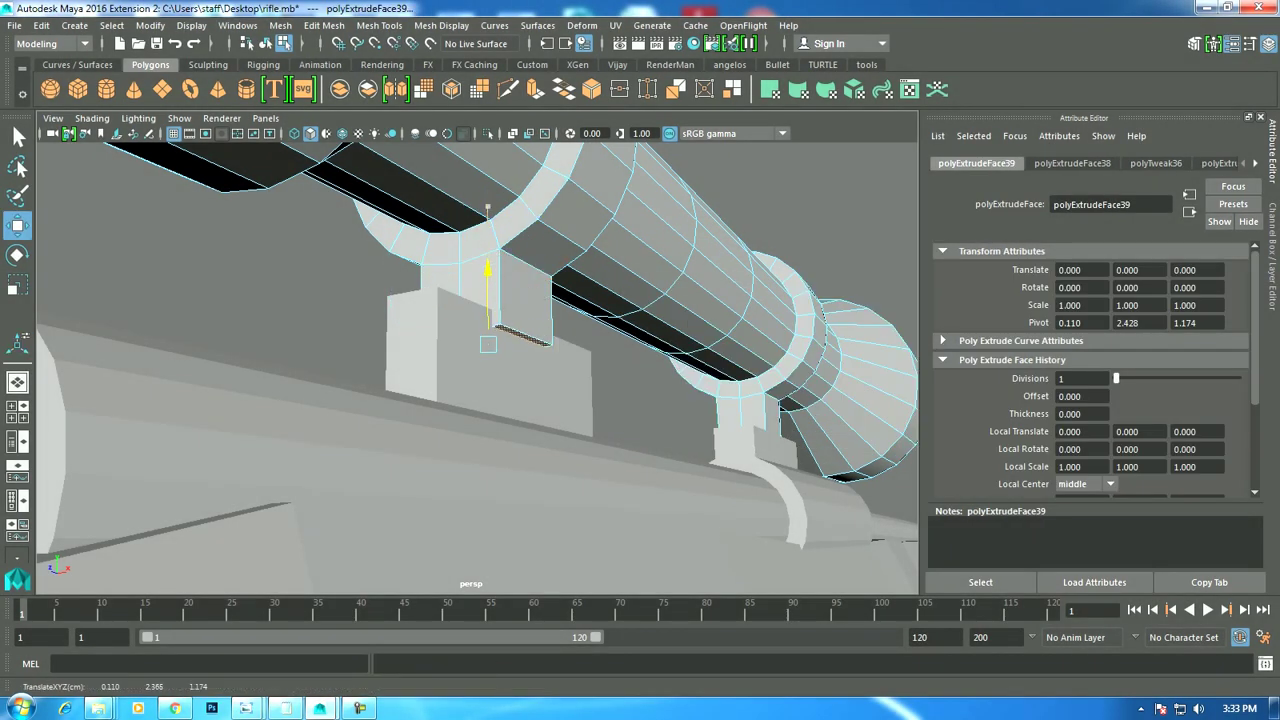
{"action": "key", "text": "r"}
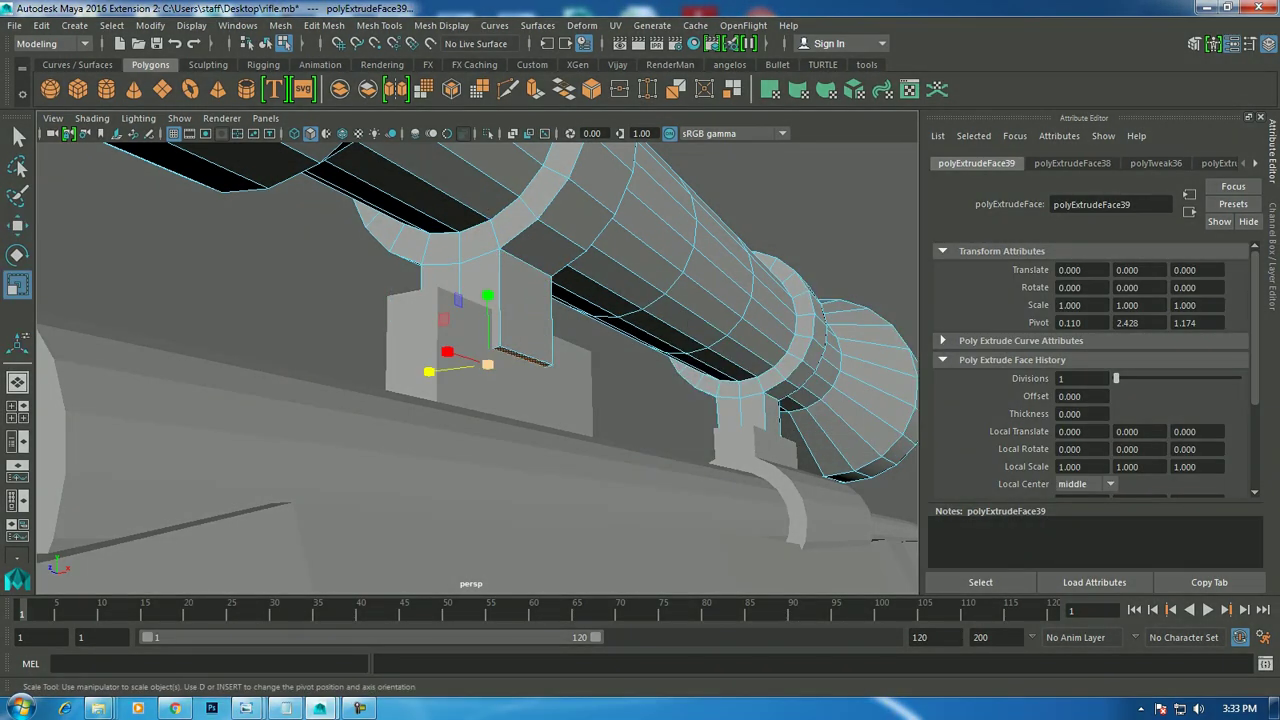
{"action": "left_click_drag", "start_coordinate": [428, 371], "coordinate": [560, 350]}
{"action": "key", "text": "w"}
{"action": "key", "text": "space"}
{"action": "key", "text": "space"}
Compare the new scope mounts and receiver against the side reference image.
{"action": "key", "text": "space"}
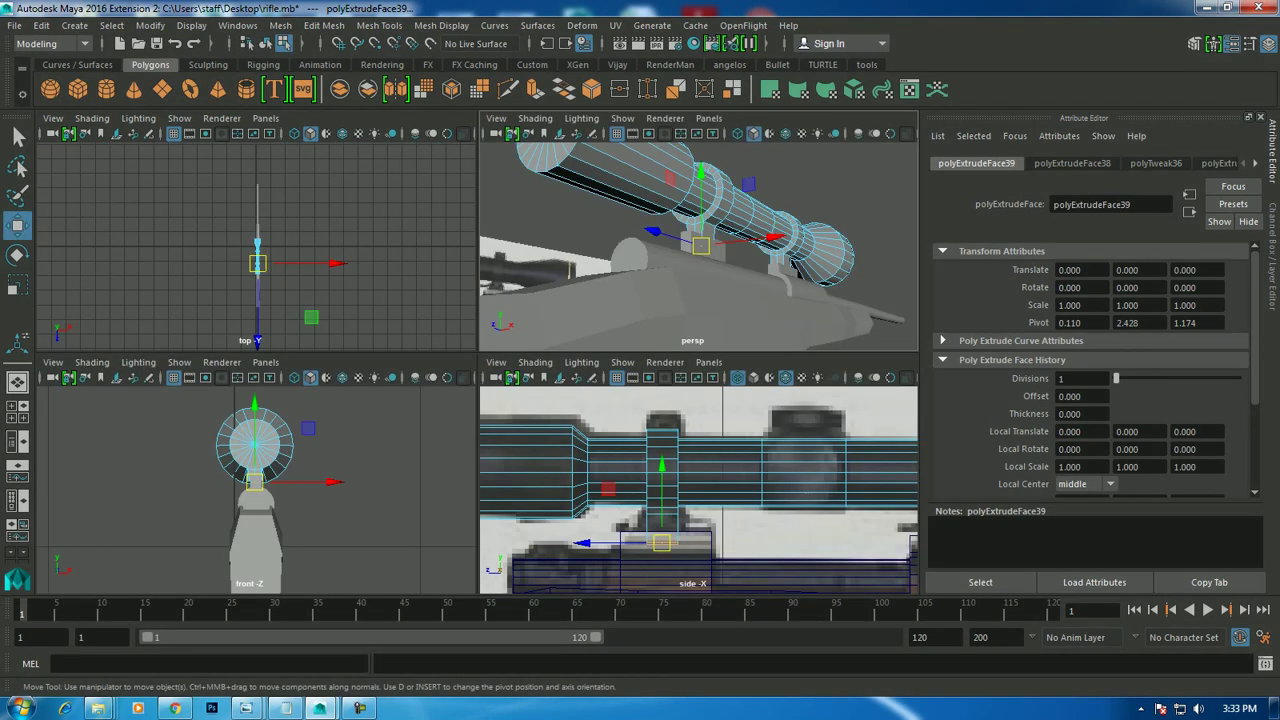
{"action": "key", "text": "space"}
{"action": "scroll", "coordinate": [478, 380], "scroll_direction": "down", "scroll_amount": 1}
{"action": "scroll", "coordinate": [478, 380], "scroll_direction": "down", "scroll_amount": 5}
{"action": "scroll", "coordinate": [374, 370], "scroll_direction": "up", "scroll_amount": 3}
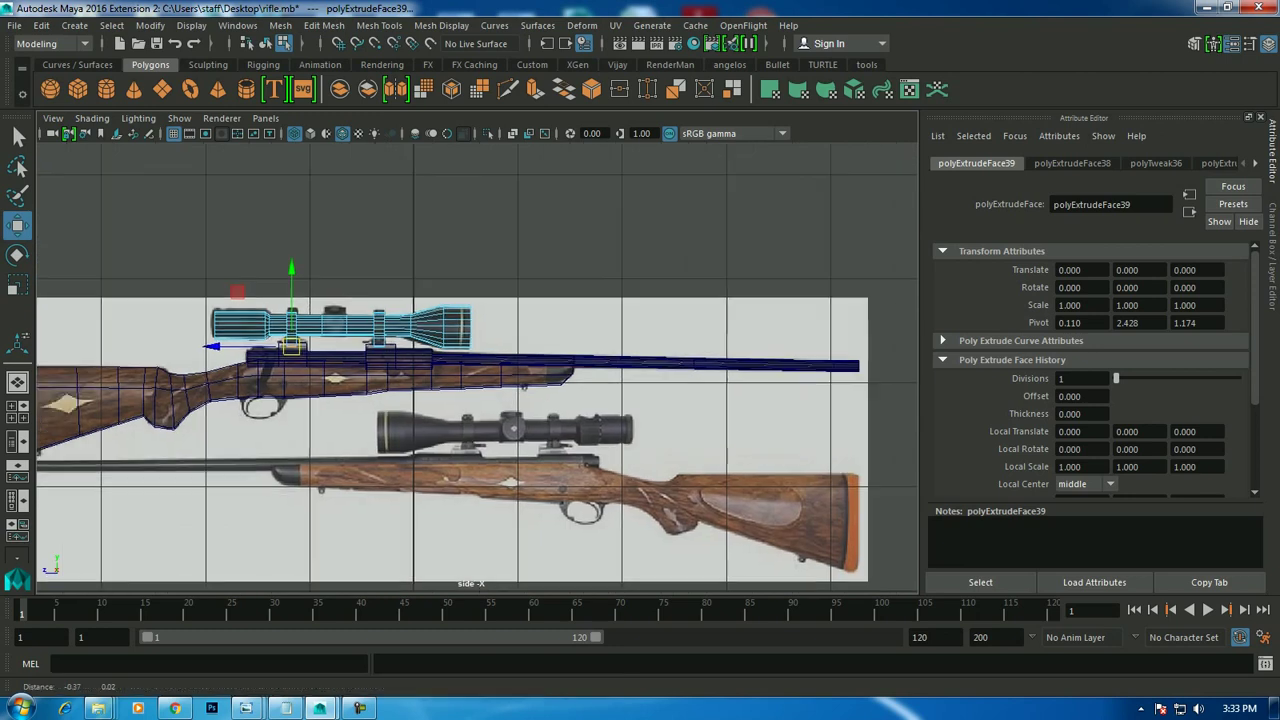
{"action": "scroll", "coordinate": [374, 370], "scroll_direction": "up", "scroll_amount": 3}
{"action": "scroll", "coordinate": [374, 370], "scroll_direction": "up", "scroll_amount": 1}
{"action": "middle_click_drag", "start_coordinate": [600, 310], "coordinate": [576, 310], "text": "alt"}
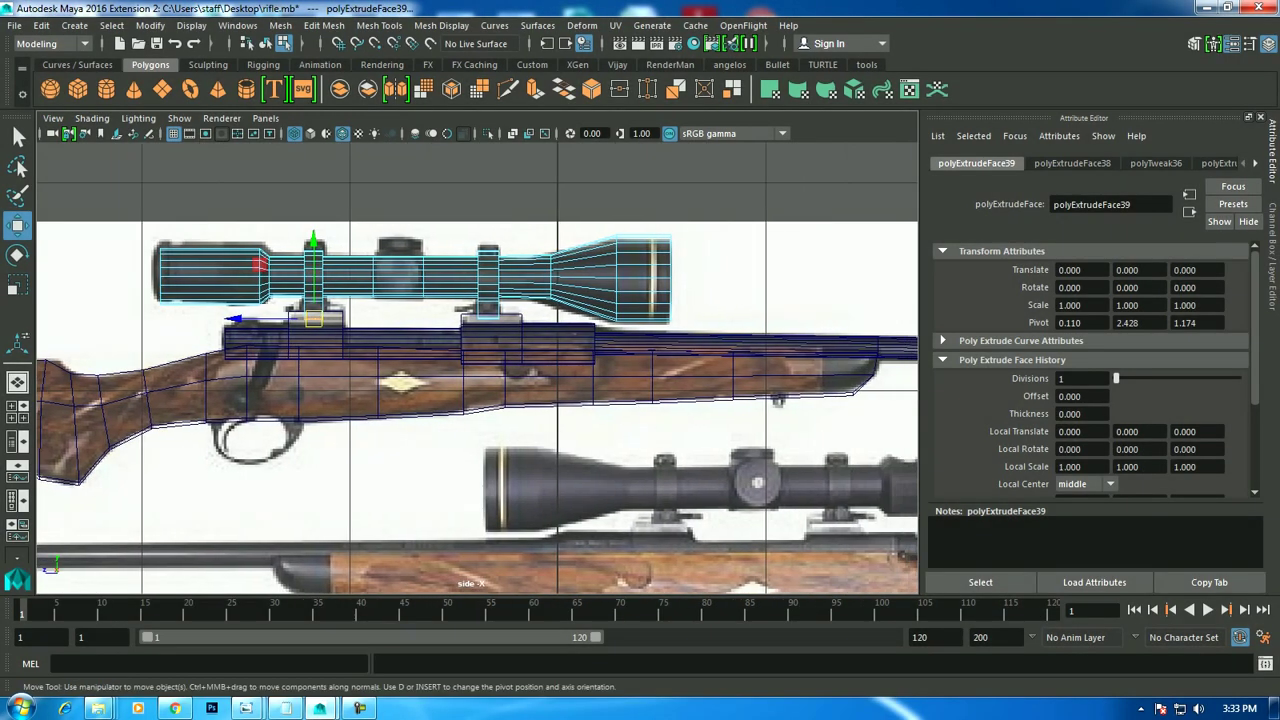
{"action": "scroll", "coordinate": [600, 310], "scroll_direction": "up", "scroll_amount": 2}
{"action": "scroll", "coordinate": [600, 310], "scroll_direction": "up", "scroll_amount": 2}
{"action": "scroll", "coordinate": [600, 310], "scroll_direction": "up", "scroll_amount": 1}
{"action": "middle_click_drag", "start_coordinate": [478, 370], "coordinate": [628, 390], "text": "alt"}
{"action": "scroll", "coordinate": [510, 370], "scroll_direction": "up", "scroll_amount": 2}
{"action": "scroll", "coordinate": [510, 370], "scroll_direction": "up", "scroll_amount": 2}
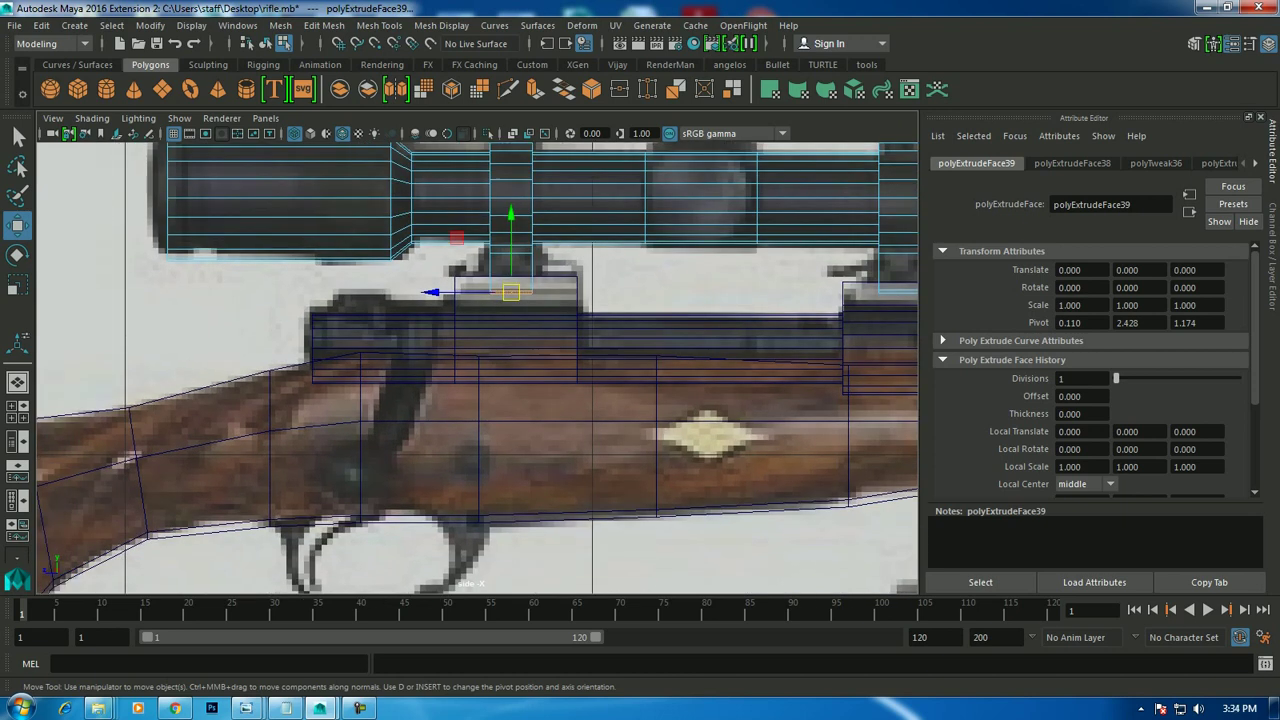
Select the front end cap face of the scope in face mode.
{"action": "key", "text": "space"}
{"action": "key", "text": "space"}
{"action": "left_click_drag", "start_coordinate": [480, 360], "coordinate": [560, 320], "text": "alt"}
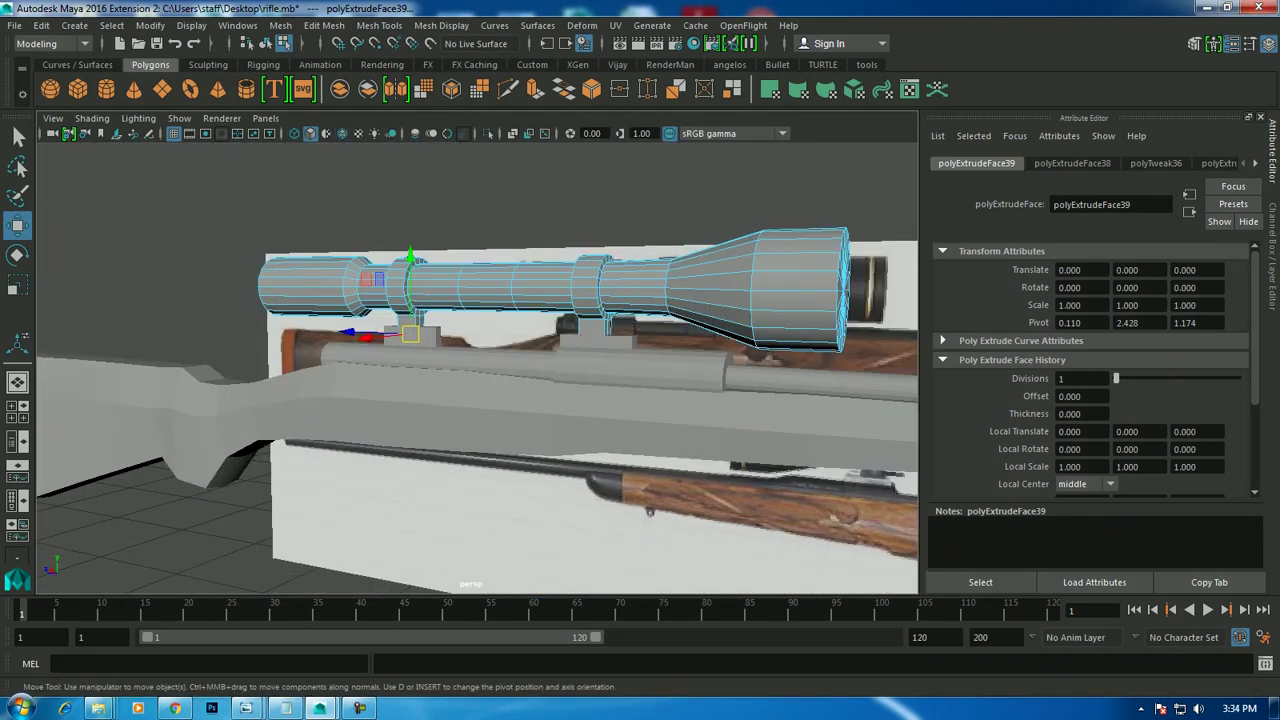
{"action": "scroll", "coordinate": [480, 360], "scroll_direction": "down", "scroll_amount": 3}
{"action": "scroll", "coordinate": [480, 360], "scroll_direction": "down", "scroll_amount": 2}
{"action": "left_click_drag", "start_coordinate": [480, 360], "coordinate": [500, 350], "text": "alt"}
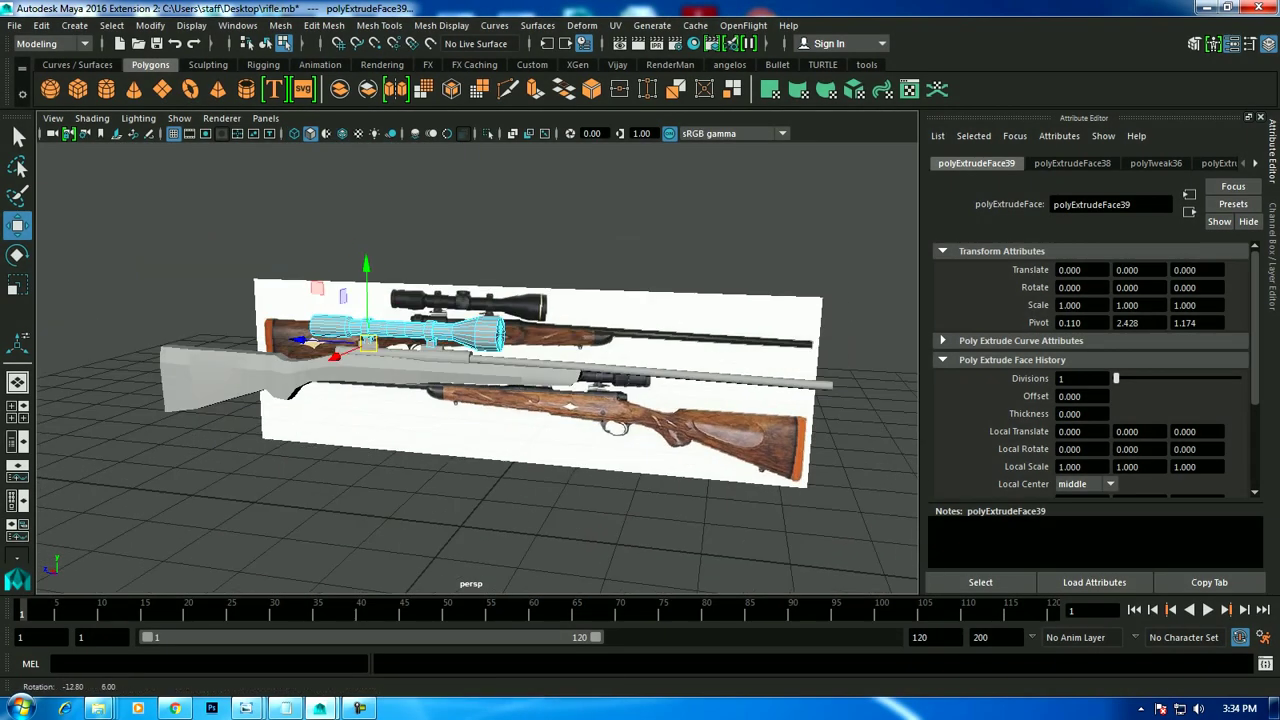
{"action": "scroll", "coordinate": [500, 300], "scroll_direction": "up", "scroll_amount": 3}
{"action": "right_click_drag", "start_coordinate": [503, 257], "coordinate": [586, 234]}
{"action": "scroll", "coordinate": [530, 220], "scroll_direction": "up", "scroll_amount": 3}
{"action": "right_click_drag", "start_coordinate": [500, 237], "coordinate": [500, 275]}
{"action": "left_click_drag", "start_coordinate": [500, 275], "coordinate": [460, 300], "text": "alt"}
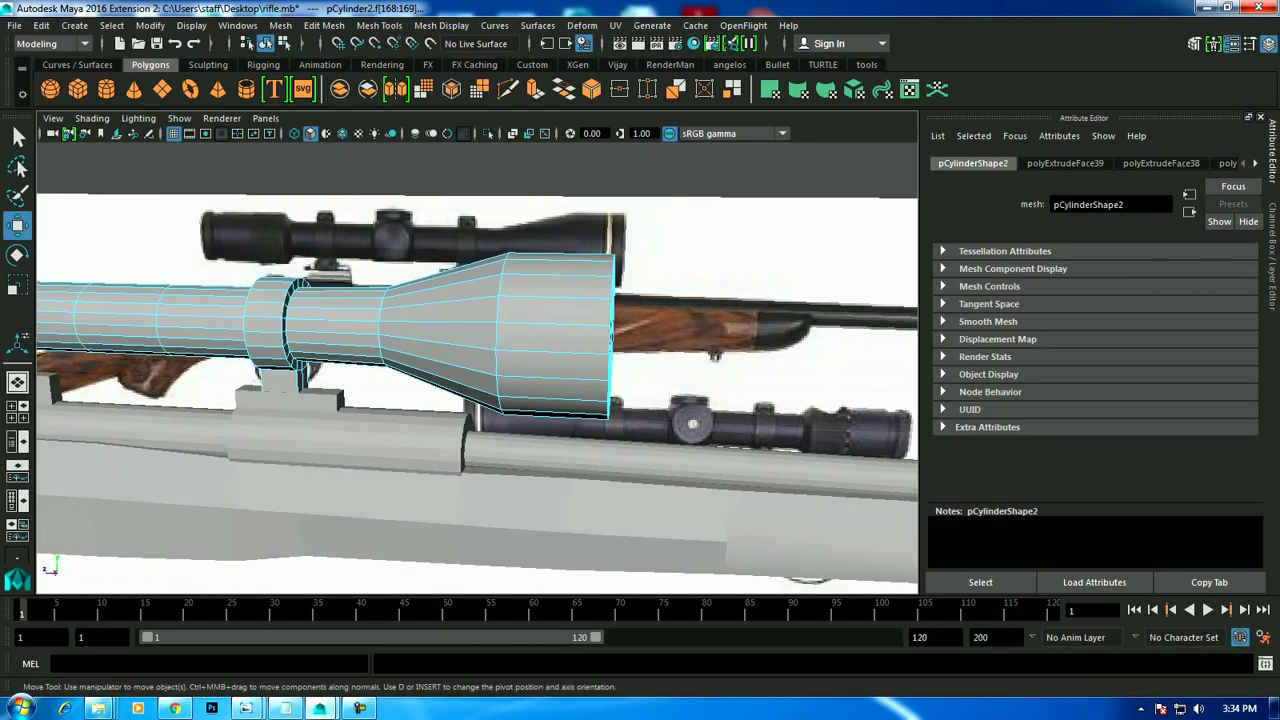
{"action": "left_click", "coordinate": [590, 330]}
{"action": "mouse_move", "coordinate": [590, 330]}
{"action": "left_mouse_down", "text": "alt"}
{"action": "mouse_move", "coordinate": [520, 397]}
{"action": "mouse_move", "coordinate": [505, 385]}
{"action": "left_mouse_up", "text": "alt"}
Inset the scope's front cap and push the inner face back into a recessed lens with a rim.
{"action": "left_click", "coordinate": [323, 25]}
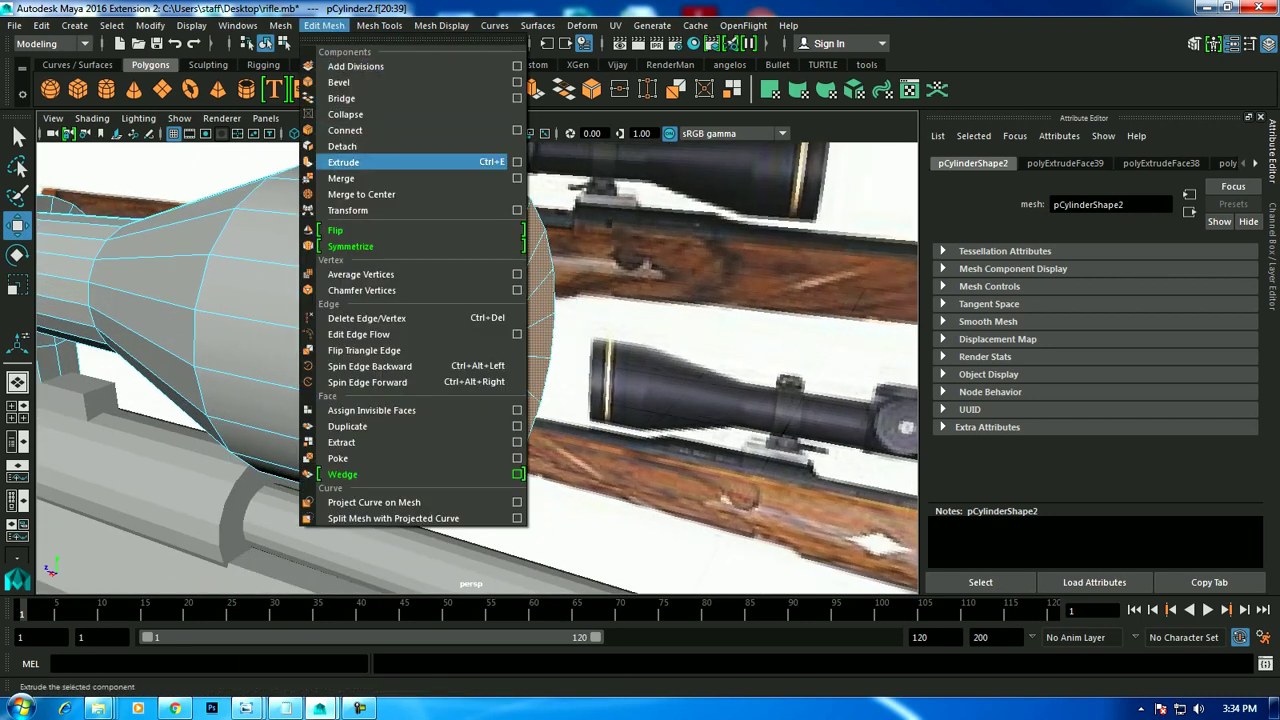
{"action": "left_click", "coordinate": [343, 162]}
{"action": "key", "text": "r"}
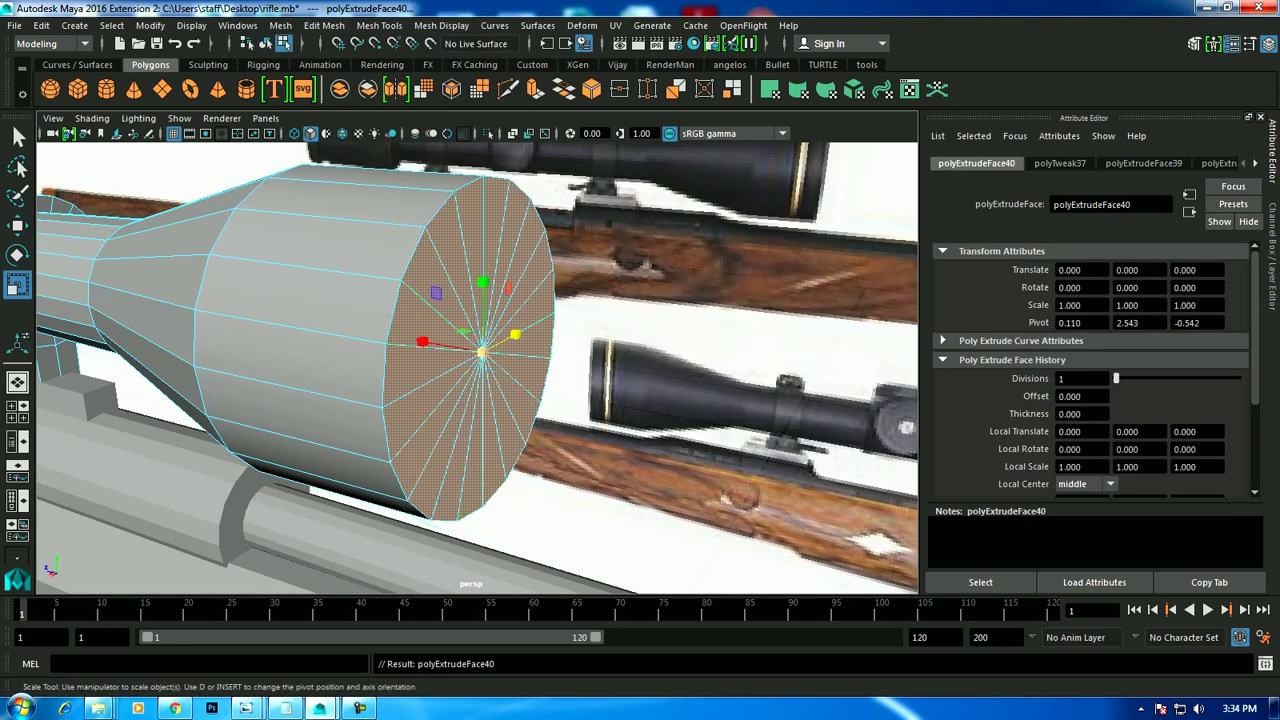
{"action": "key", "text": "ctrl+e"}
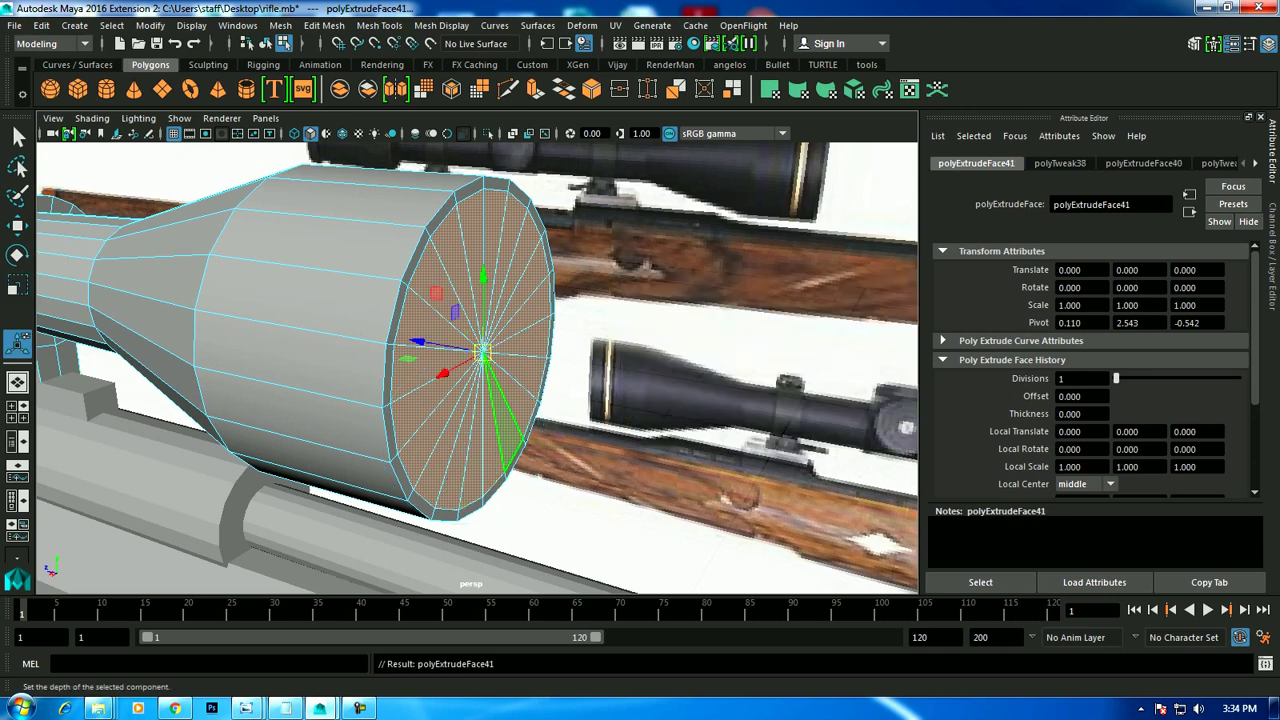
{"action": "key", "text": "w"}
{"action": "left_click_drag", "start_coordinate": [412, 341], "coordinate": [420, 342]}
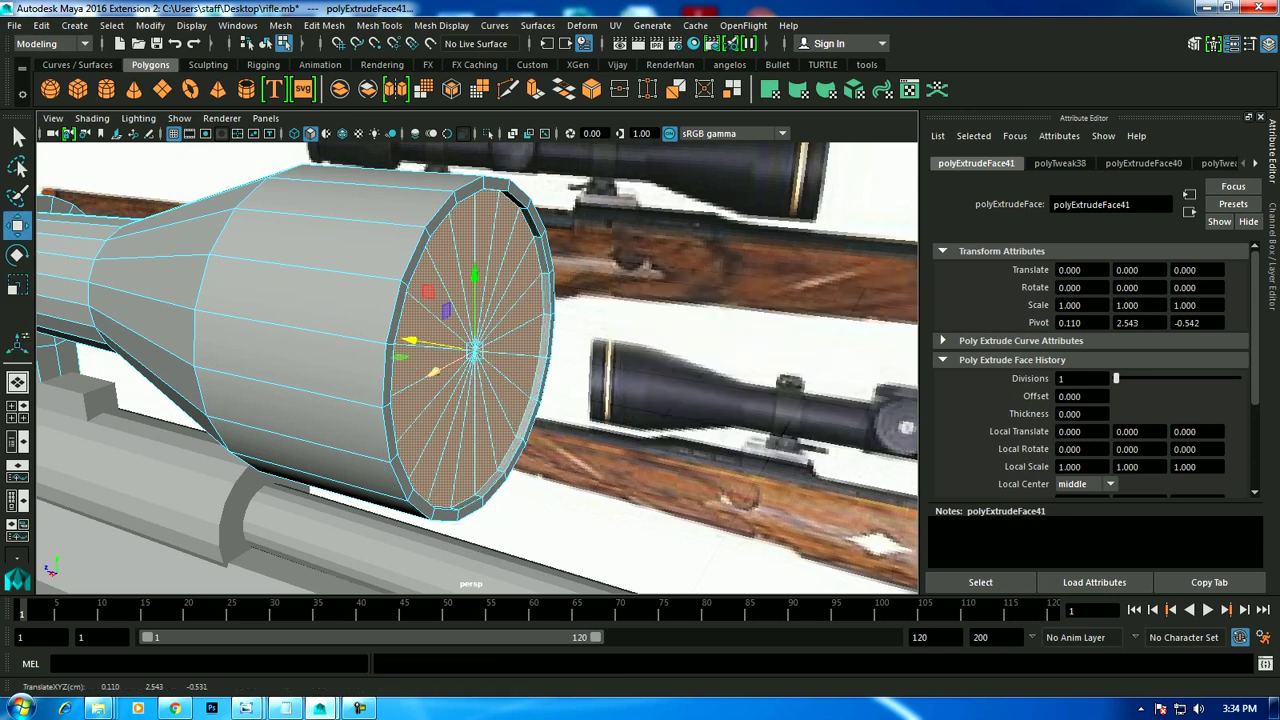
{"action": "right_click_drag", "start_coordinate": [432, 227], "coordinate": [455, 196]}
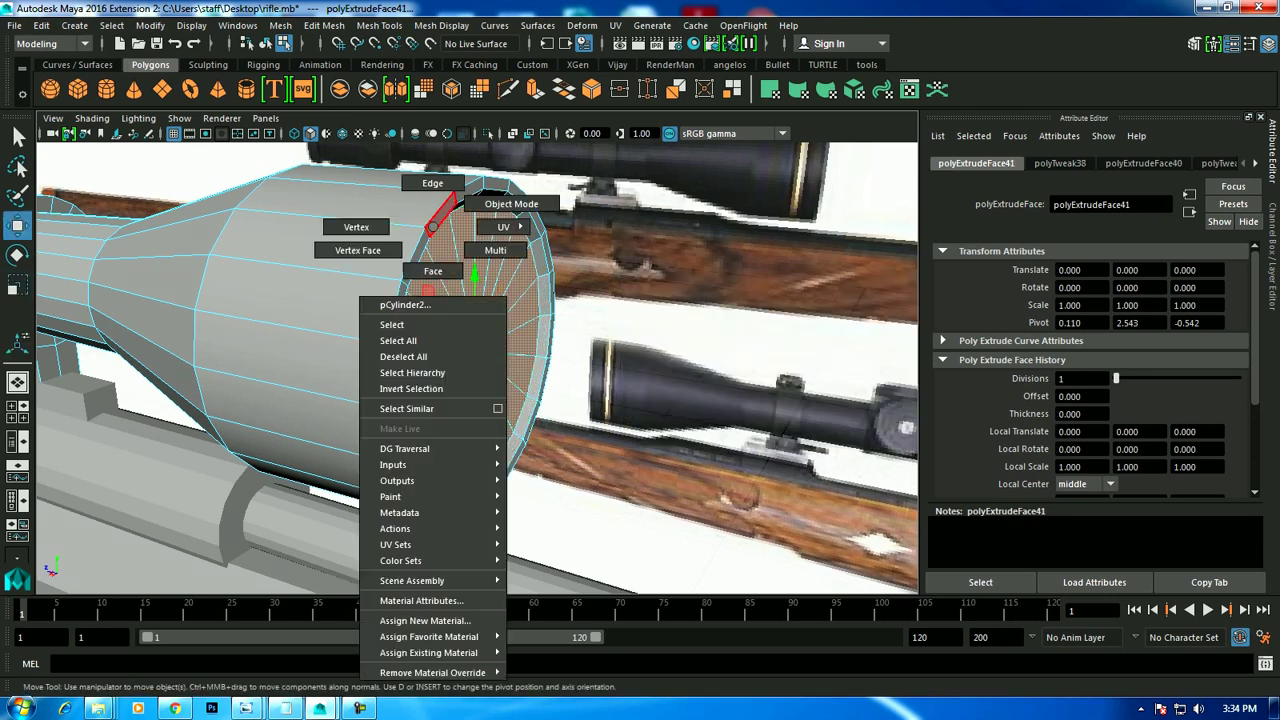
{"action": "mouse_move", "coordinate": [455, 200]}
{"action": "left_mouse_down", "text": "alt"}
{"action": "mouse_move", "coordinate": [520, 260]}
{"action": "mouse_move", "coordinate": [600, 240]}
{"action": "left_mouse_up", "text": "alt"}
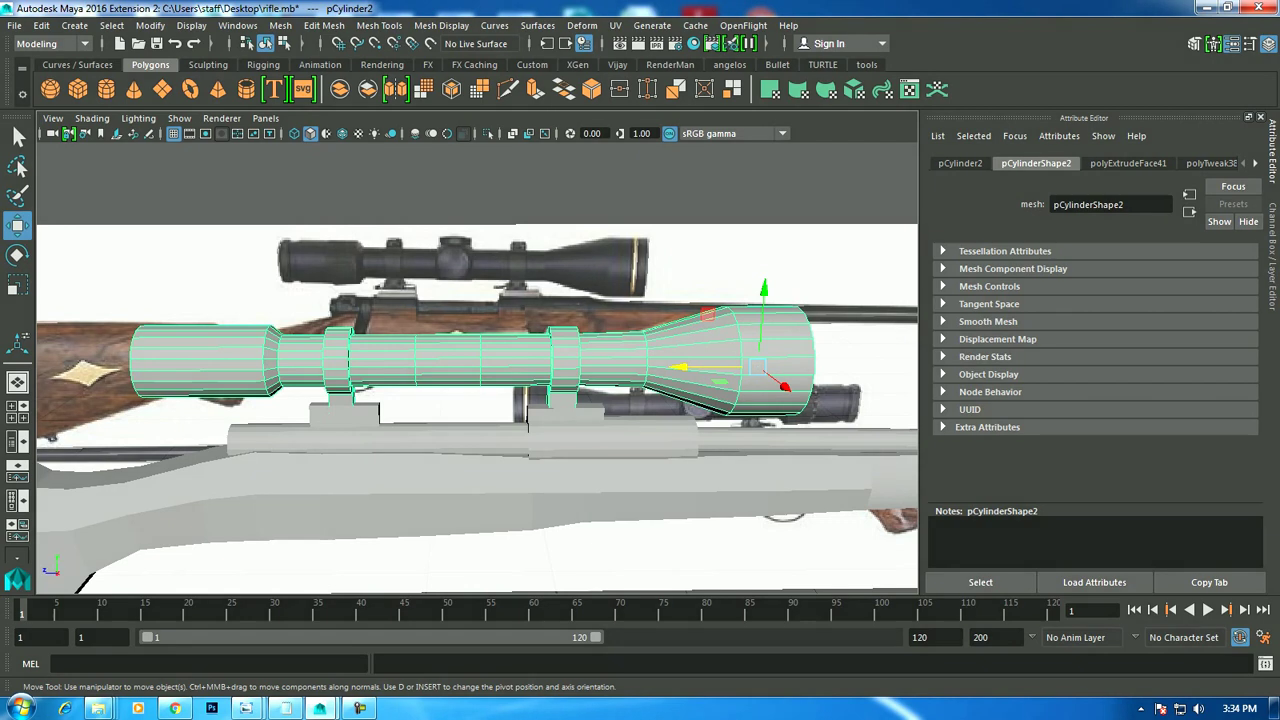
Extrude two faces on the scope tube, then undo that trial extrusion.
{"action": "scroll", "coordinate": [452, 258], "scroll_direction": "up", "scroll_amount": 3}
{"action": "right_click", "coordinate": [452, 258]}
{"action": "right_click_drag", "start_coordinate": [452, 258], "coordinate": [452, 303]}
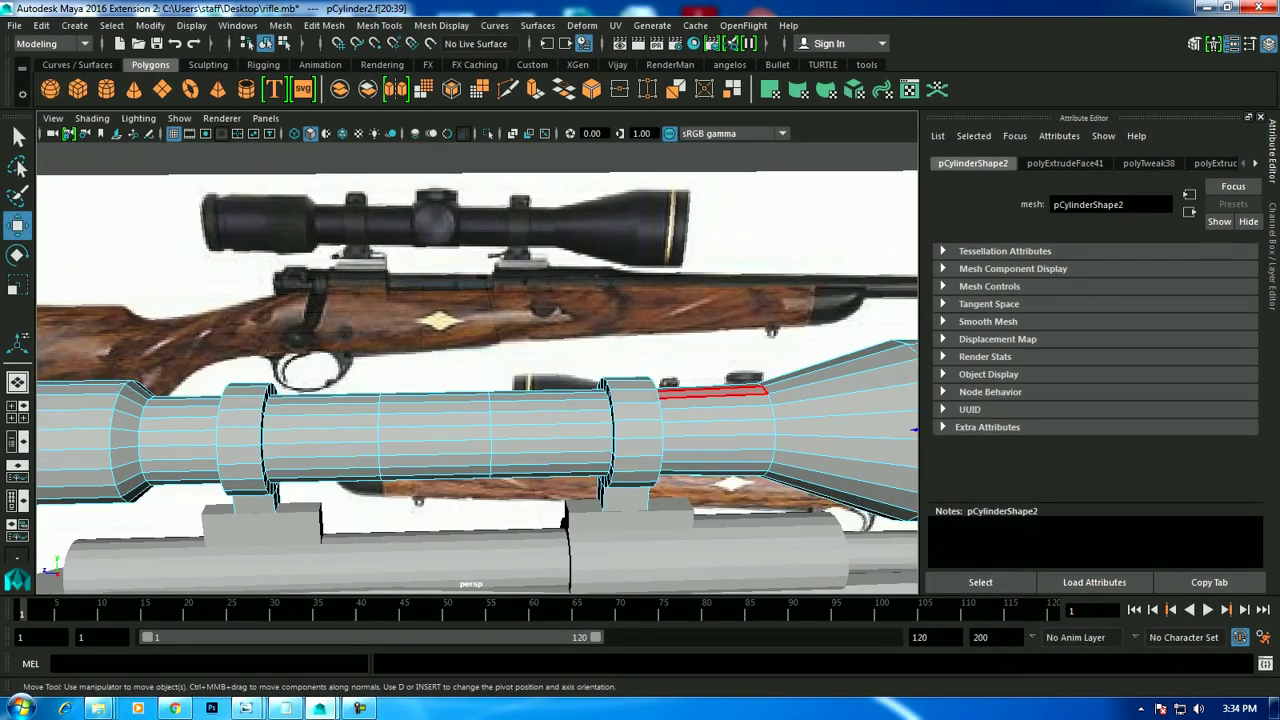
{"action": "left_click_drag", "start_coordinate": [480, 400], "coordinate": [560, 380], "text": "alt"}
{"action": "left_click", "coordinate": [710, 480]}
{"action": "left_click", "coordinate": [215, 545], "text": "shift"}
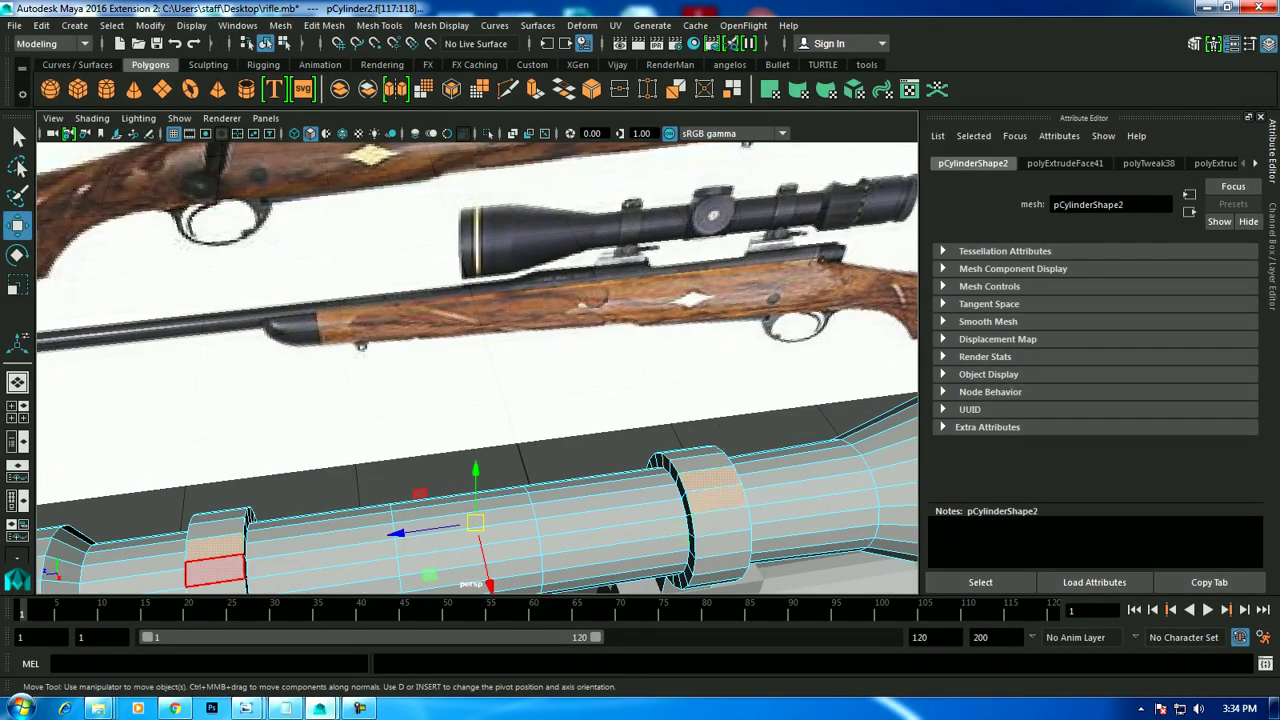
{"action": "key", "text": "ctrl+e"}
{"action": "left_click_drag", "start_coordinate": [480, 400], "coordinate": [560, 360], "text": "alt"}
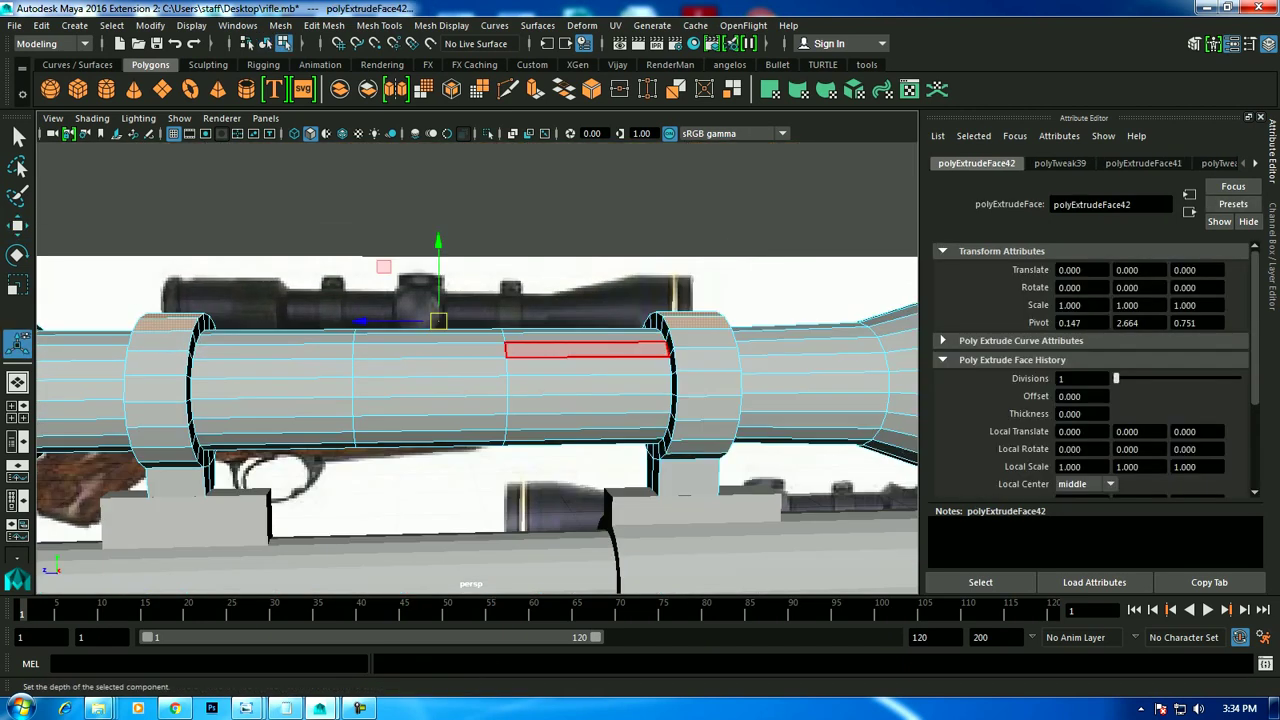
{"action": "mouse_move", "coordinate": [480, 400]}
{"action": "left_mouse_down", "text": "alt"}
{"action": "mouse_move", "coordinate": [480, 430]}
{"action": "mouse_move", "coordinate": [560, 380]}
{"action": "mouse_move", "coordinate": [660, 360]}
{"action": "left_mouse_up", "text": "alt"}
{"action": "key", "text": "ctrl+z"}
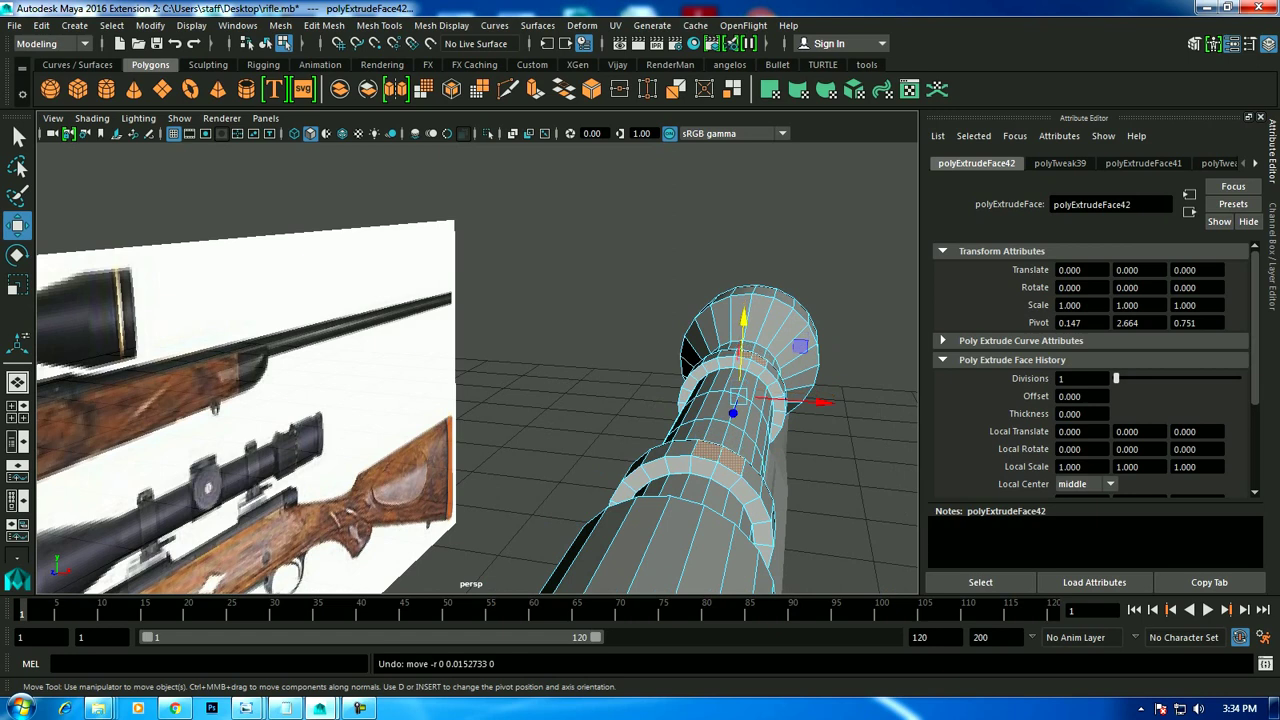
Extrude a different face on the tube's mount ring and inspect it in wireframe.
{"action": "left_click_drag", "start_coordinate": [480, 400], "coordinate": [540, 400], "text": "alt"}
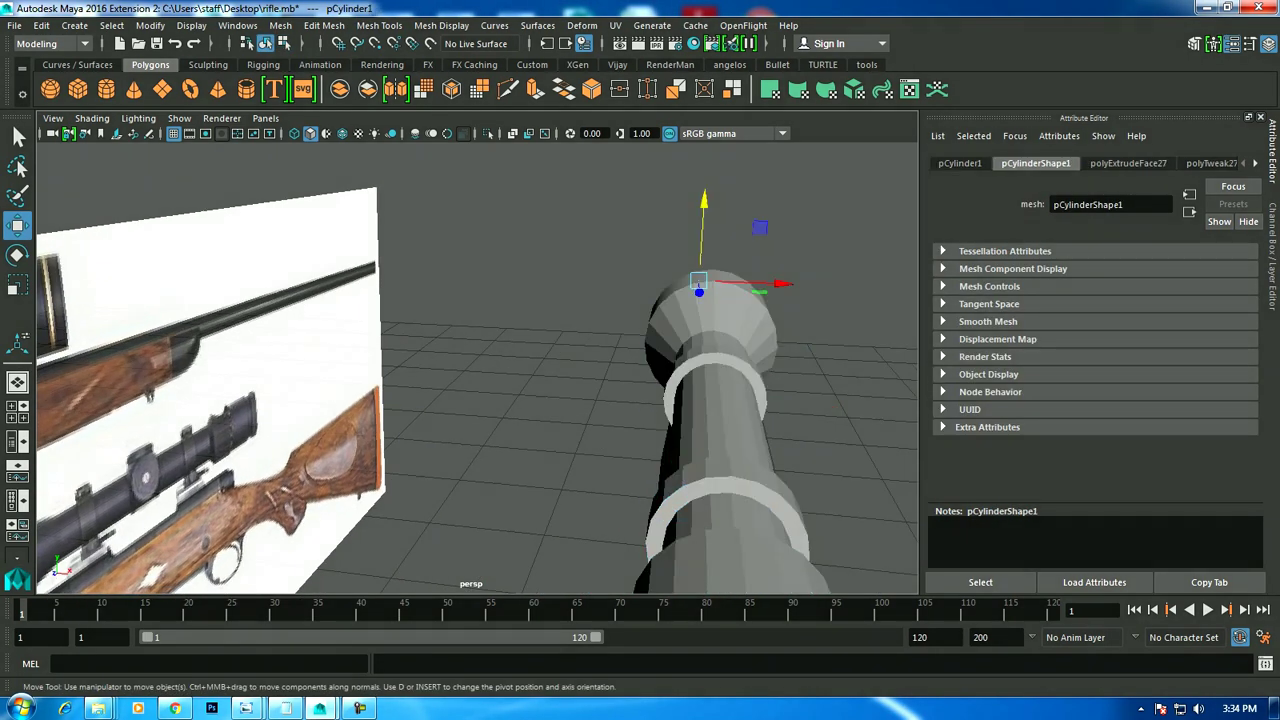
{"action": "right_click_drag", "start_coordinate": [714, 266], "coordinate": [720, 300]}
{"action": "left_click", "coordinate": [718, 468]}
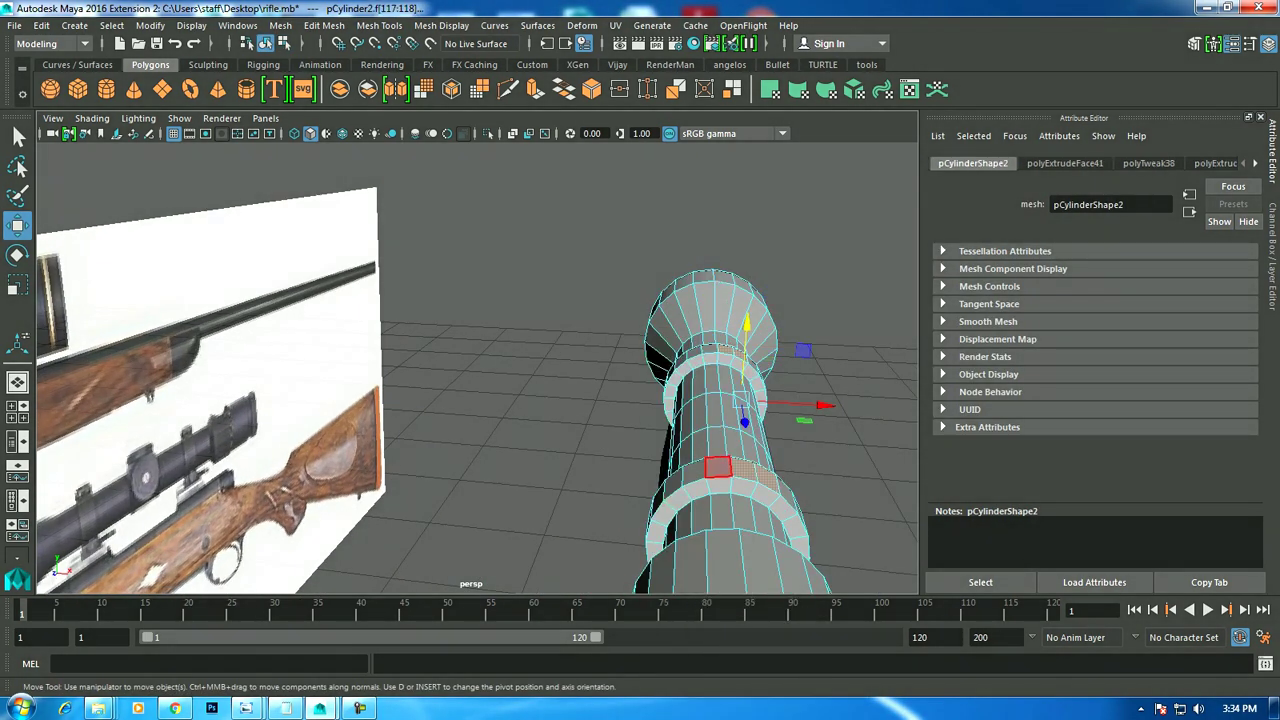
{"action": "left_click", "coordinate": [742, 470], "text": "shift"}
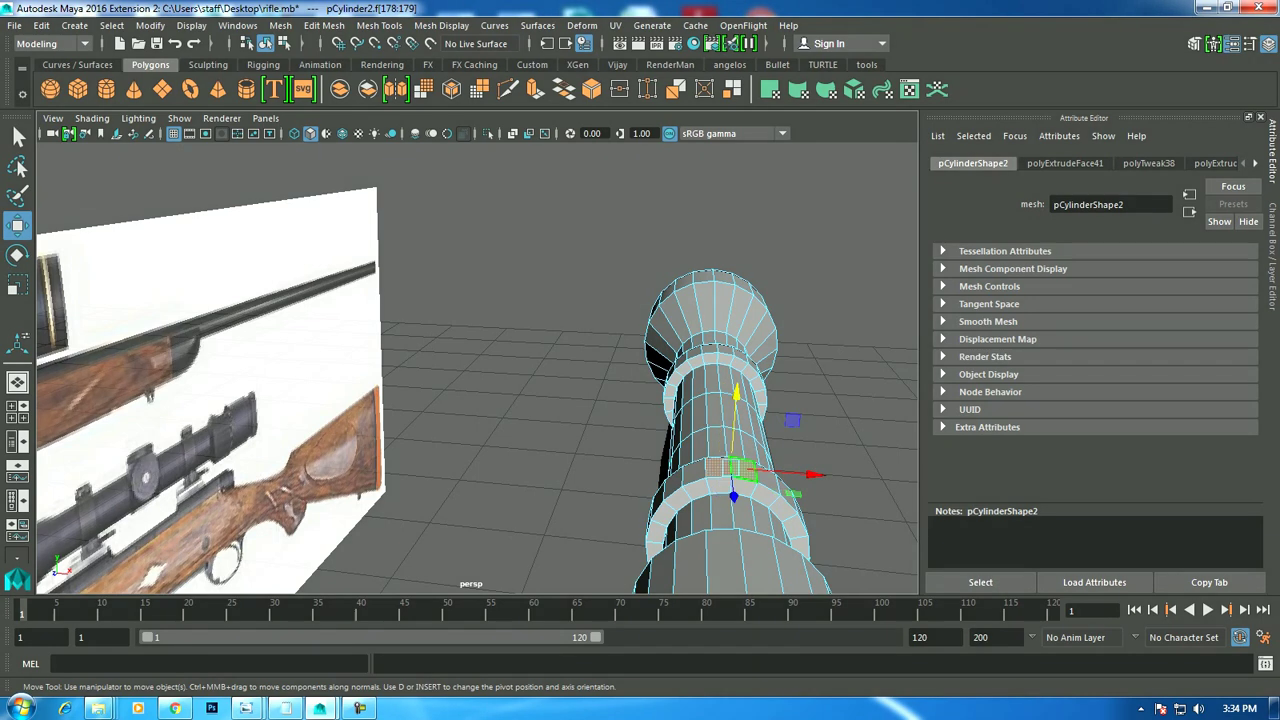
{"action": "left_click_drag", "start_coordinate": [760, 470], "coordinate": [826, 462], "text": "alt"}
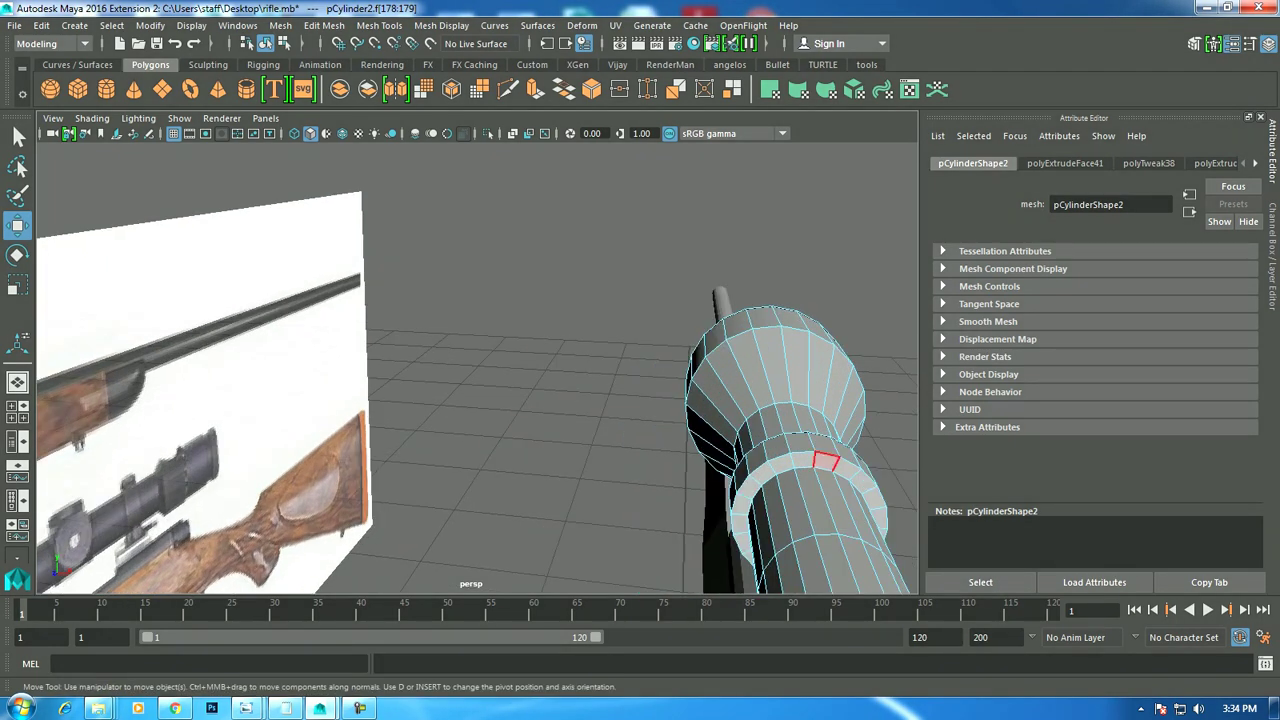
{"action": "left_click", "coordinate": [823, 446]}
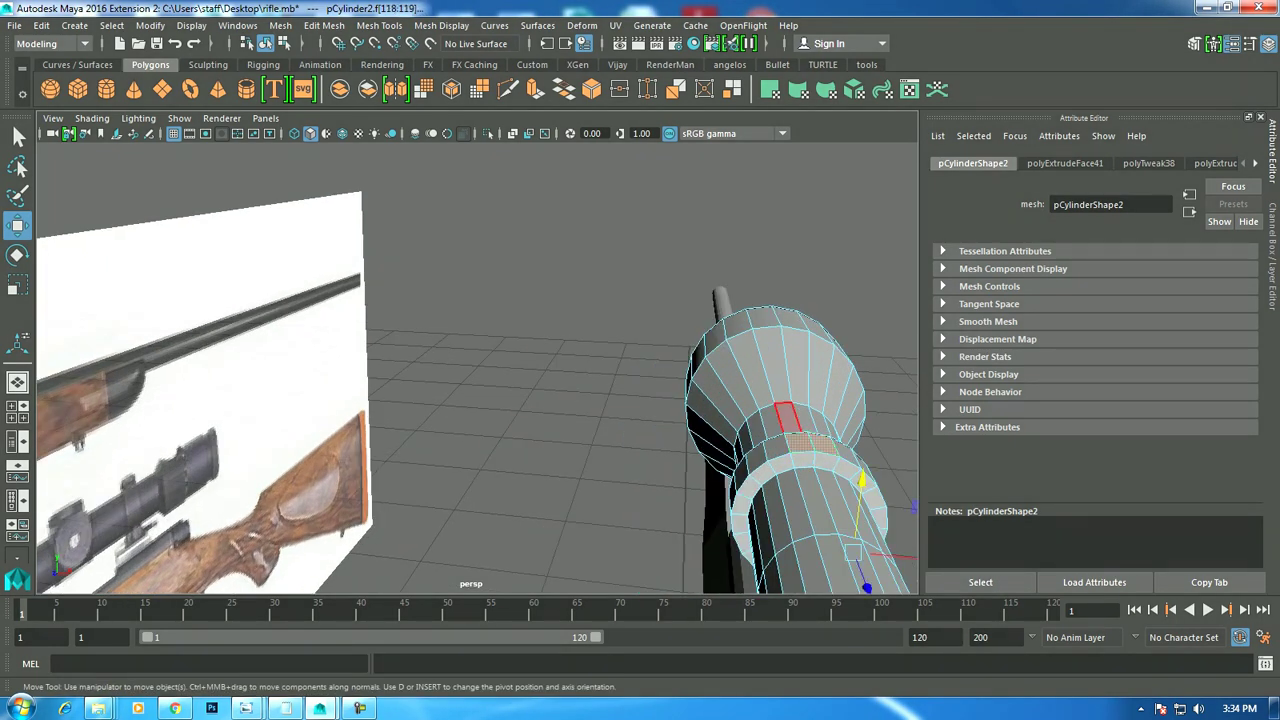
{"action": "left_click_drag", "start_coordinate": [780, 450], "coordinate": [700, 400], "text": "alt"}
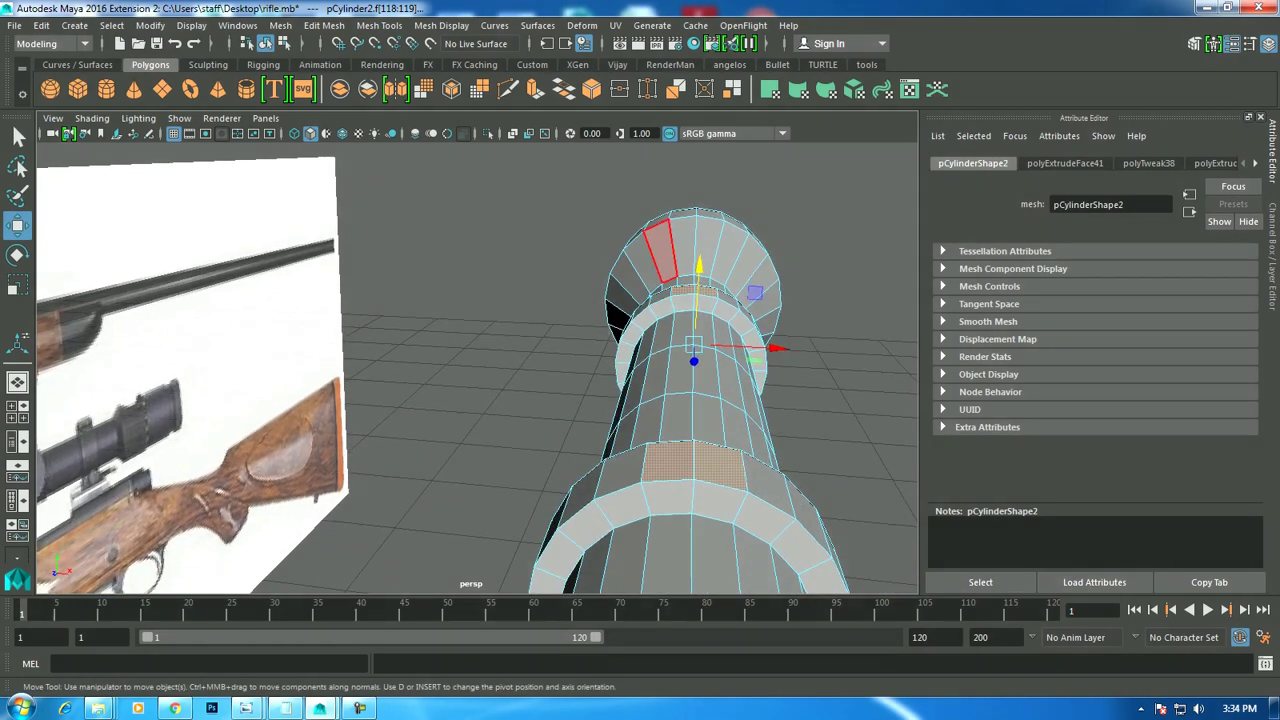
{"action": "key", "text": "ctrl+e"}
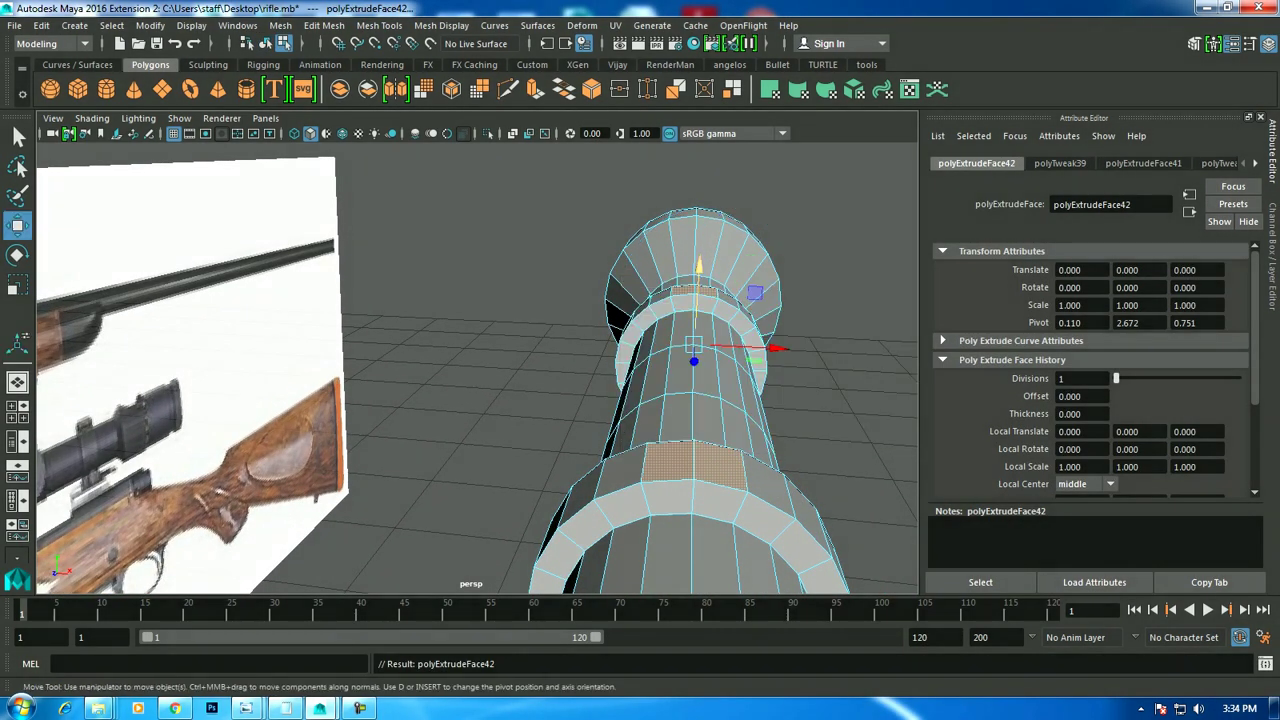
{"action": "key", "text": "4"}
{"action": "mouse_move", "coordinate": [700, 400]}
{"action": "left_mouse_down", "text": "alt"}
{"action": "mouse_move", "coordinate": [450, 380]}
{"action": "mouse_move", "coordinate": [490, 450]}
{"action": "left_mouse_up", "text": "alt"}
Return to shaded display and select the scope cylinder.
{"action": "key", "text": "5"}
{"action": "left_click", "coordinate": [480, 220]}
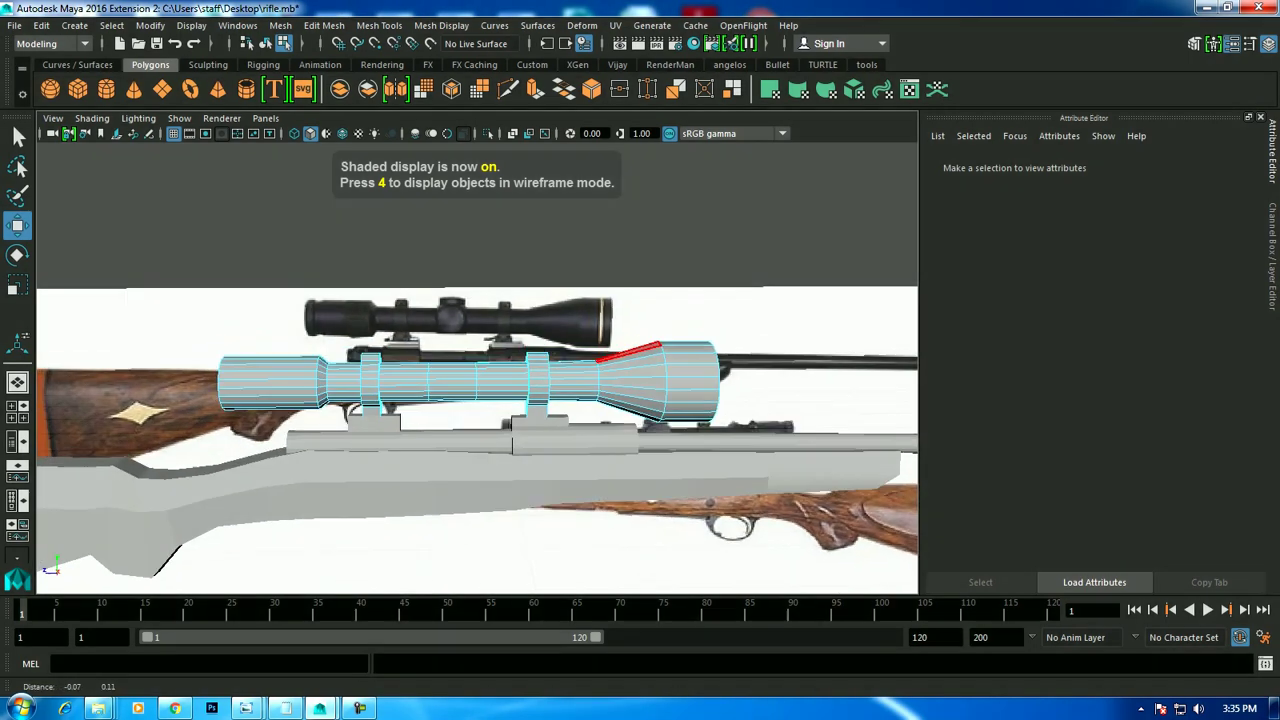
{"action": "left_click_drag", "start_coordinate": [625, 352], "coordinate": [633, 356], "text": "alt"}
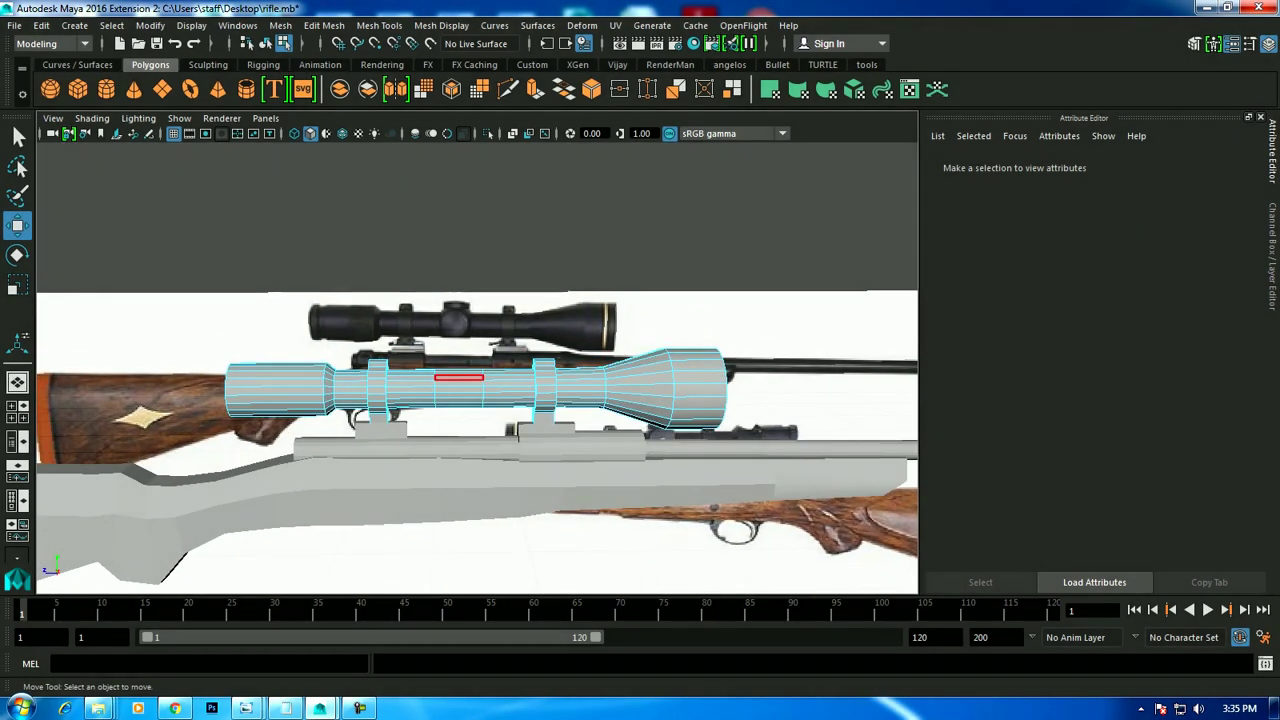
{"action": "scroll", "coordinate": [510, 258], "scroll_direction": "up", "scroll_amount": 2}
{"action": "scroll", "coordinate": [510, 258], "scroll_direction": "up", "scroll_amount": 2}
{"action": "scroll", "coordinate": [510, 258], "scroll_direction": "up", "scroll_amount": 2}
{"action": "right_click", "coordinate": [510, 258]}
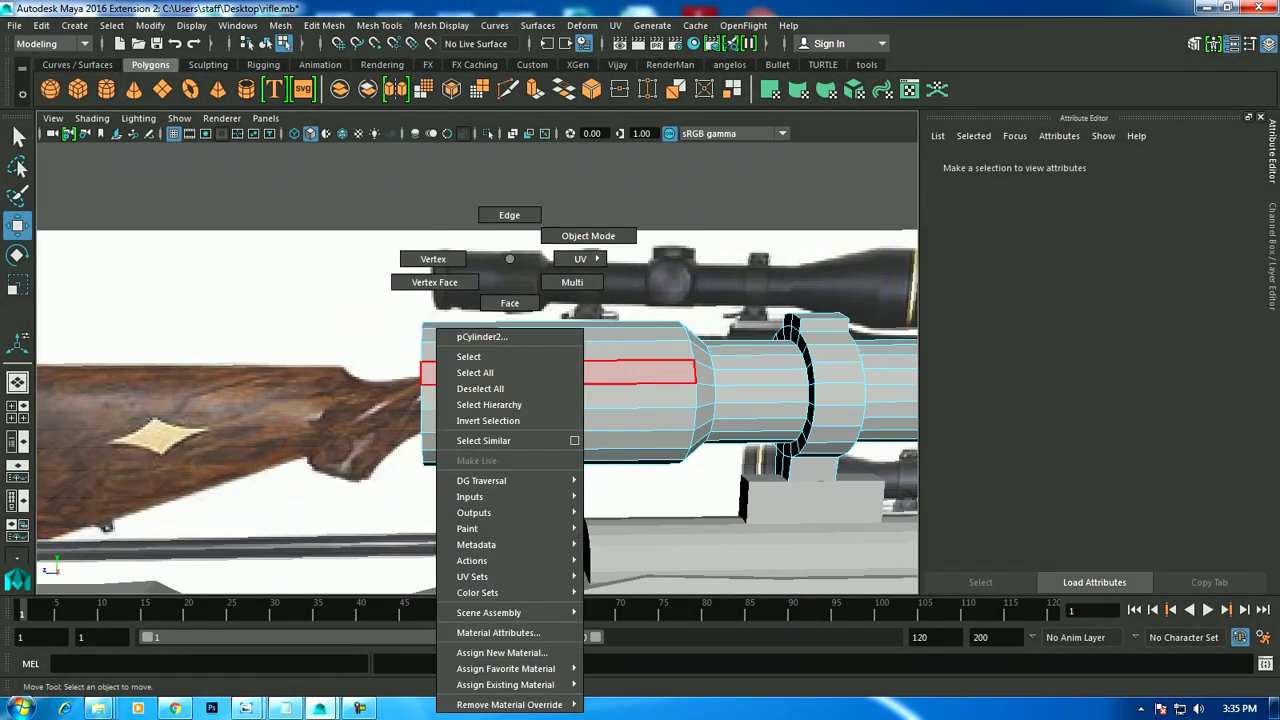
{"action": "left_click", "coordinate": [588, 236]}
Insert an edge loop near the scope's rear end and scale it in to 0.969.
{"action": "left_click", "coordinate": [379, 25]}
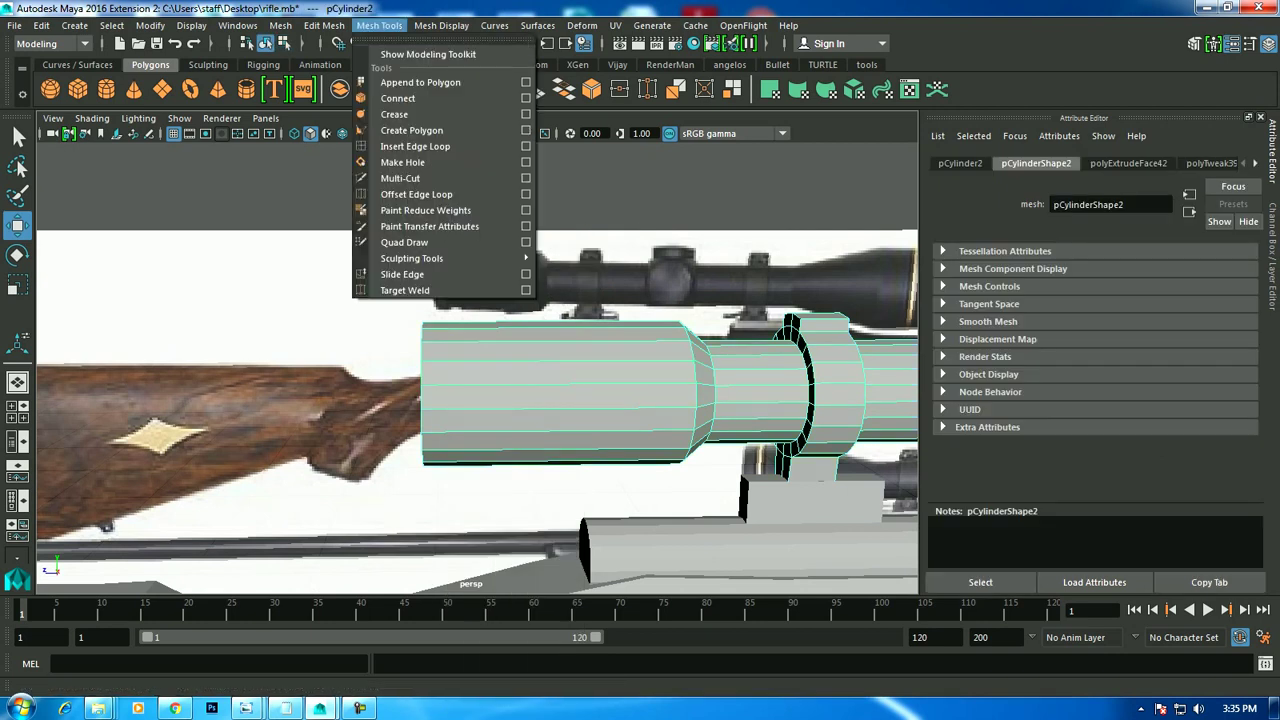
{"action": "left_click", "coordinate": [415, 146]}
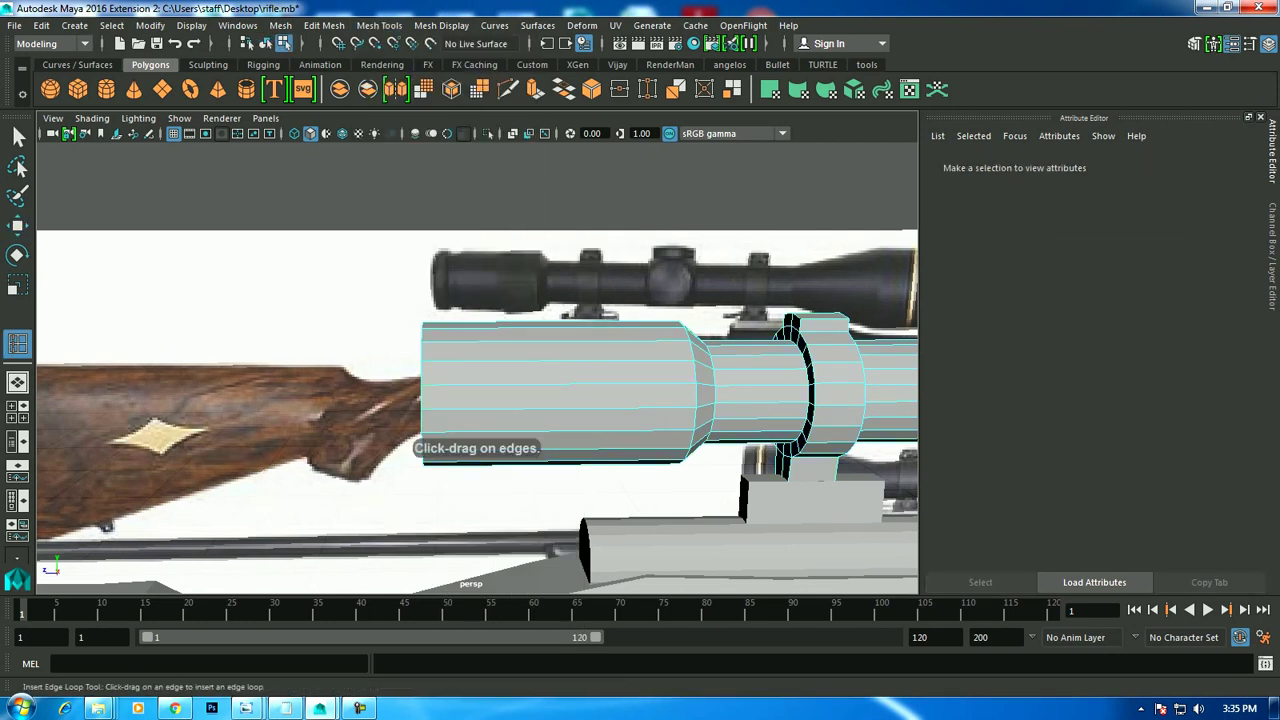
{"action": "left_click", "coordinate": [447, 390]}
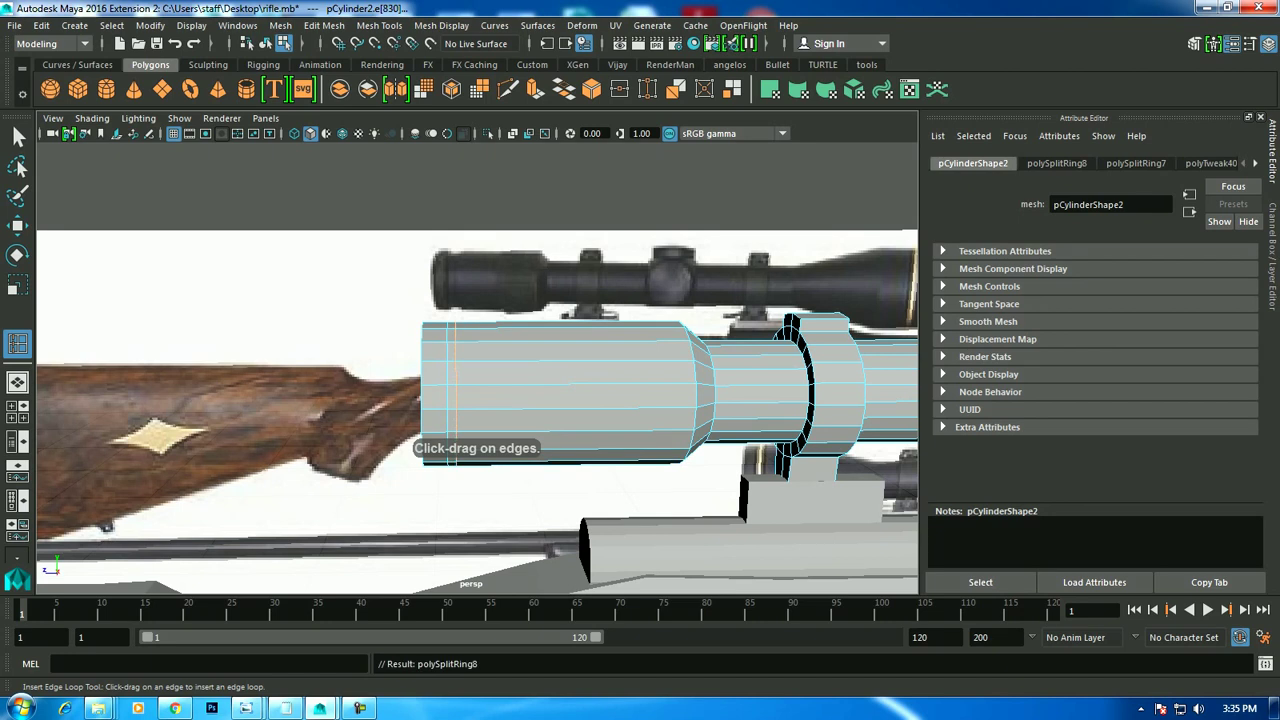
{"action": "key", "text": "w"}
{"action": "scroll", "coordinate": [470, 400], "scroll_direction": "up", "scroll_amount": 3}
{"action": "right_click", "coordinate": [508, 257]}
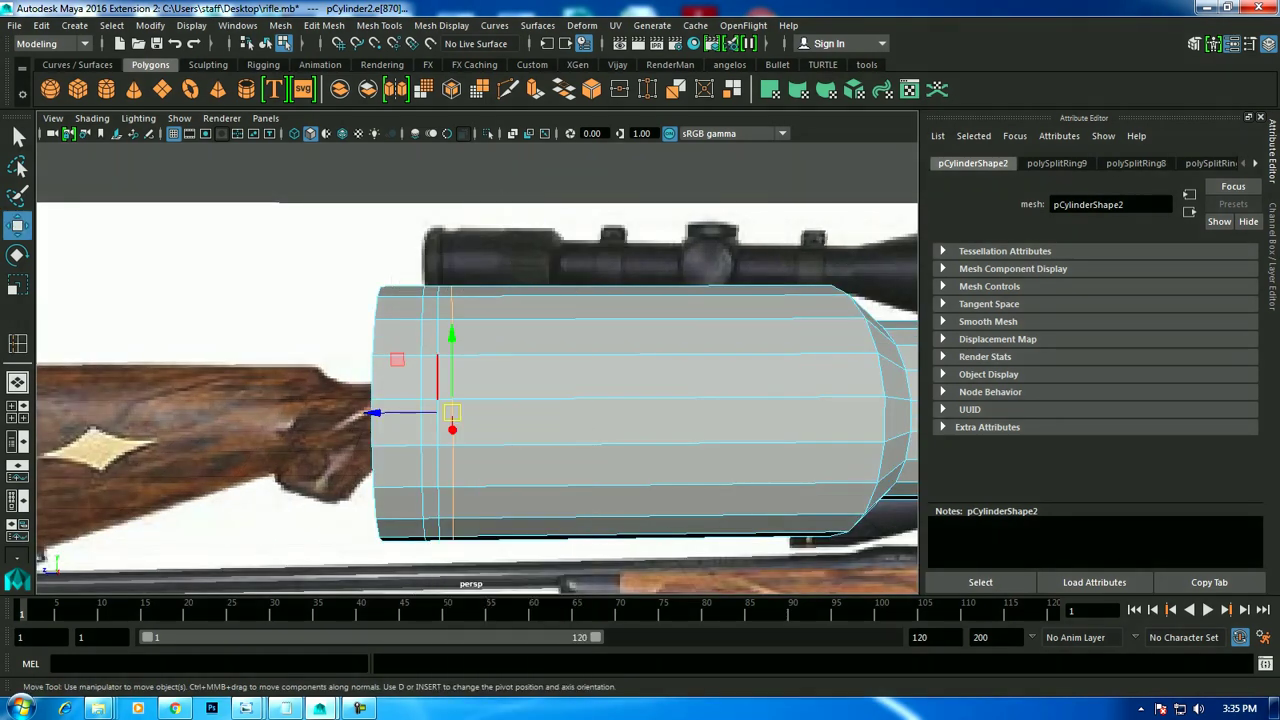
{"action": "double_click", "coordinate": [438, 359]}
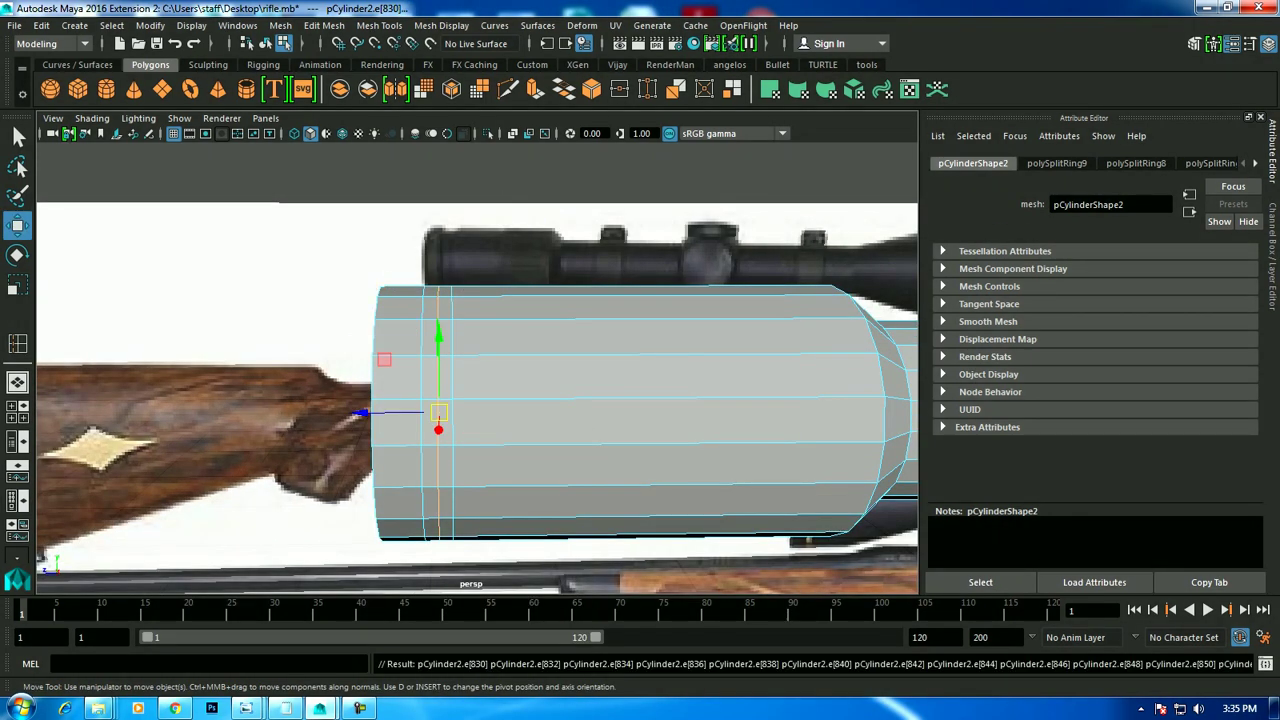
{"action": "key", "text": "r"}
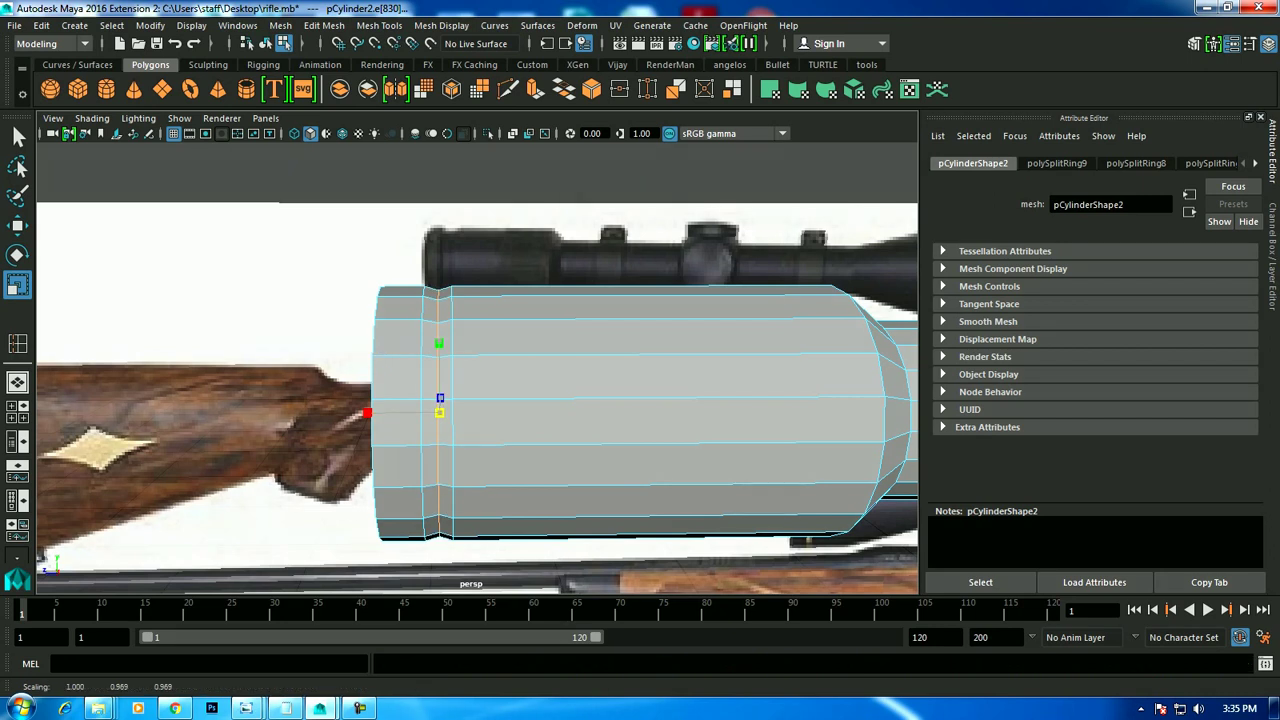
{"action": "scroll", "coordinate": [477, 380], "scroll_direction": "down", "scroll_amount": 2}
{"action": "scroll", "coordinate": [477, 380], "scroll_direction": "down", "scroll_amount": 2}
{"action": "scroll", "coordinate": [477, 380], "scroll_direction": "down", "scroll_amount": 2}
{"action": "mouse_move", "coordinate": [477, 380]}
{"action": "middle_mouse_down", "text": "alt"}
{"action": "mouse_move", "coordinate": [447, 310]}
{"action": "mouse_move", "coordinate": [447, 380]}
{"action": "middle_mouse_up", "text": "alt"}
{"action": "key", "text": "space"}
{"action": "key", "text": "space"}
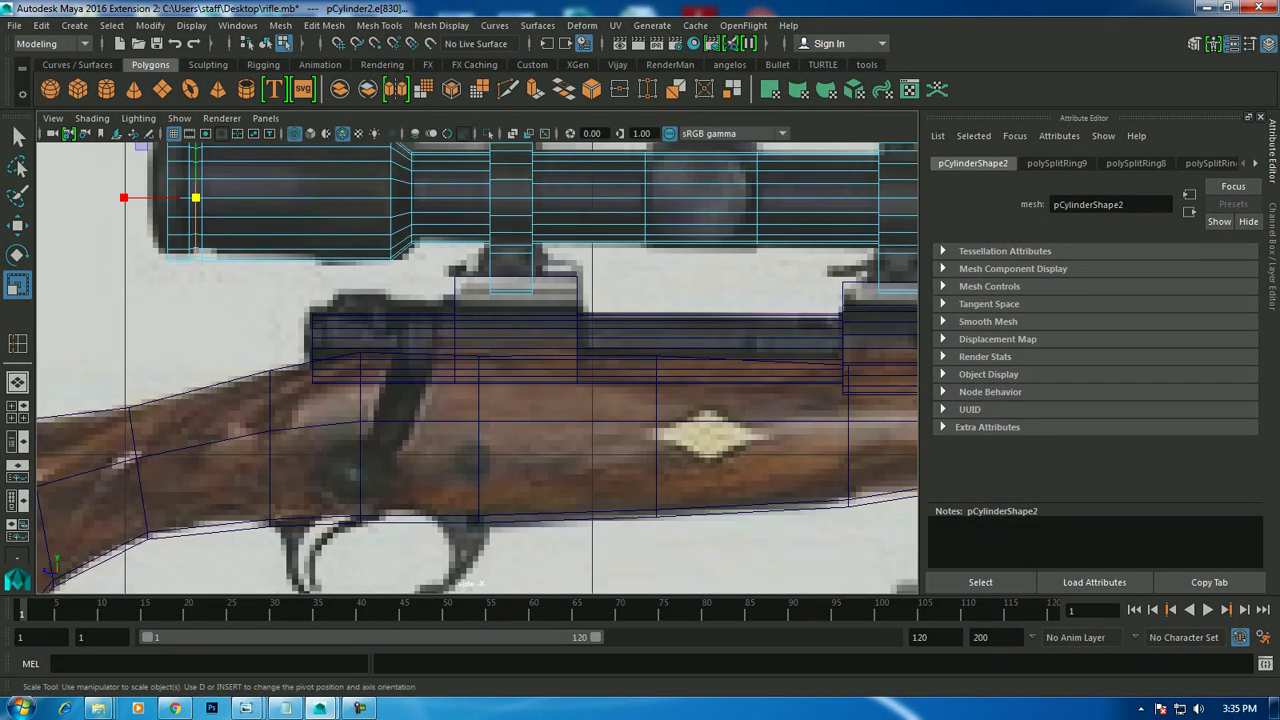
{"action": "scroll", "coordinate": [477, 369], "scroll_direction": "down", "scroll_amount": 5}
{"action": "scroll", "coordinate": [477, 369], "scroll_direction": "up", "scroll_amount": 2}
{"action": "scroll", "coordinate": [477, 369], "scroll_direction": "up", "scroll_amount": 3}
{"action": "middle_click_drag", "start_coordinate": [700, 300], "coordinate": [280, 300], "text": "alt"}
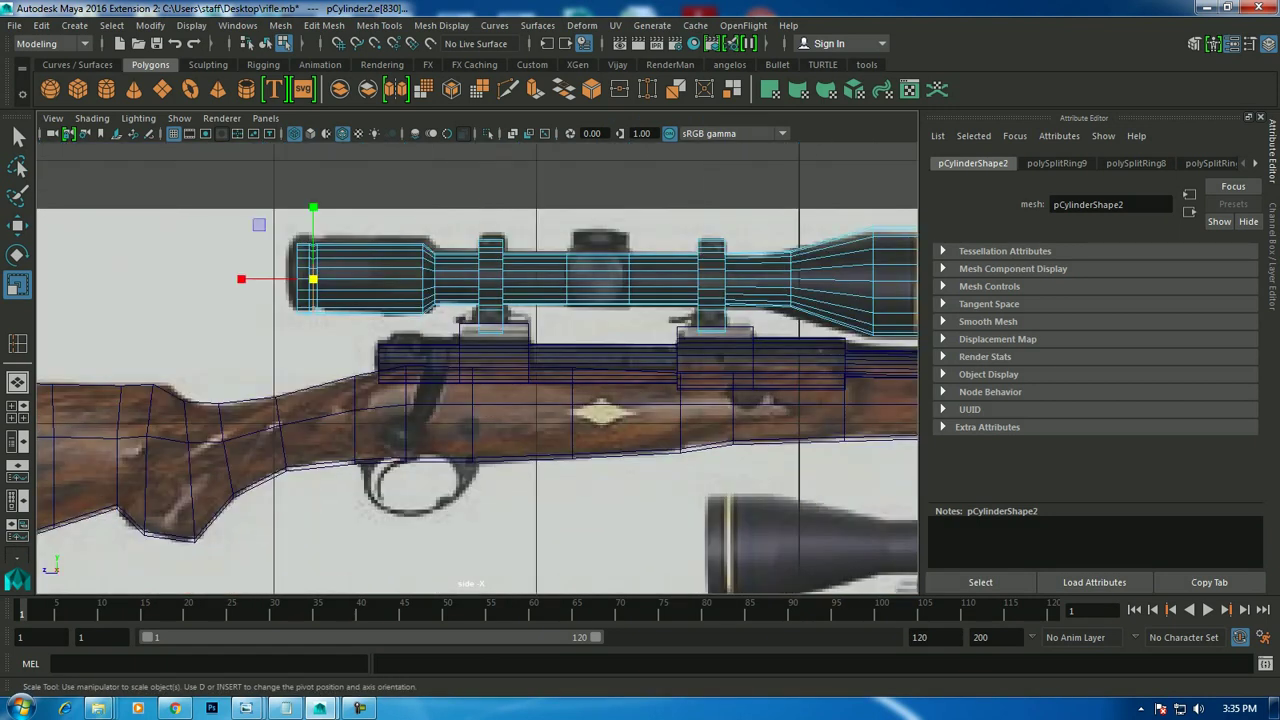
{"action": "scroll", "coordinate": [477, 369], "scroll_direction": "up", "scroll_amount": 2}
{"action": "scroll", "coordinate": [477, 369], "scroll_direction": "up", "scroll_amount": 2}
{"action": "key", "text": "w"}
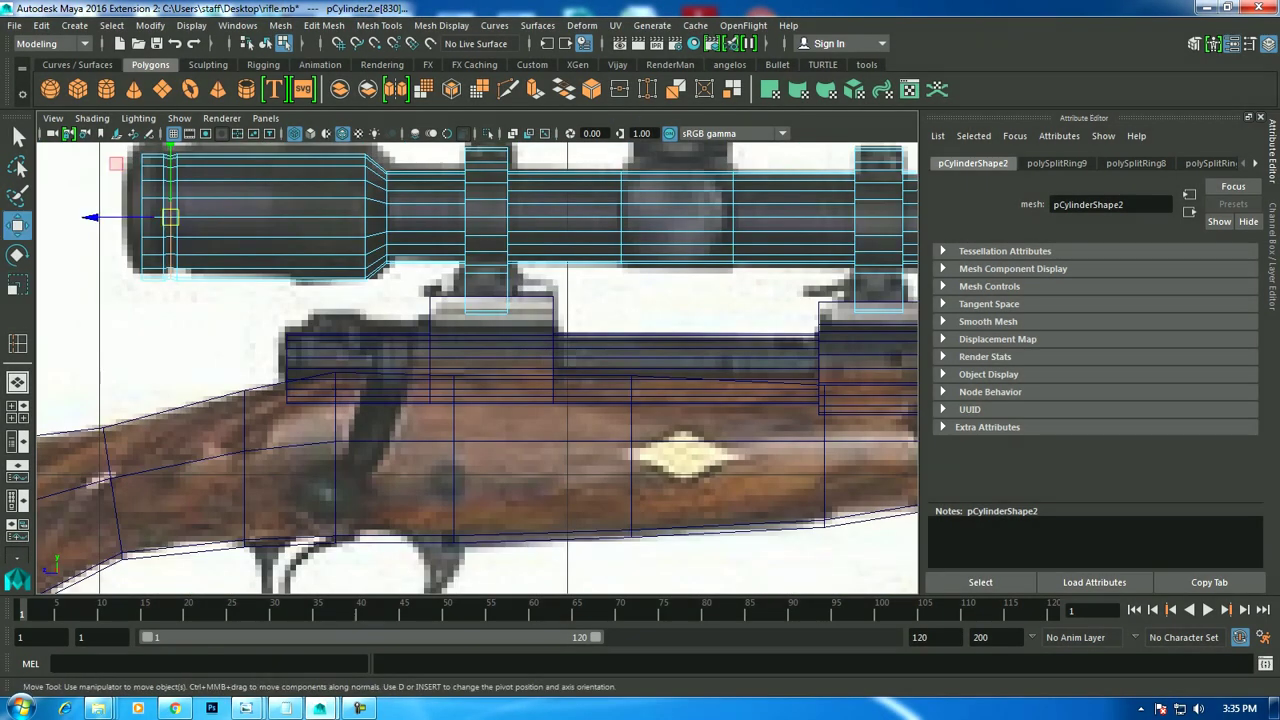
{"action": "scroll", "coordinate": [477, 369], "scroll_direction": "down", "scroll_amount": 2}
{"action": "scroll", "coordinate": [477, 369], "scroll_direction": "up", "scroll_amount": 2}
{"action": "scroll", "coordinate": [477, 369], "scroll_direction": "up", "scroll_amount": 2}
{"action": "left_click", "coordinate": [760, 250]}
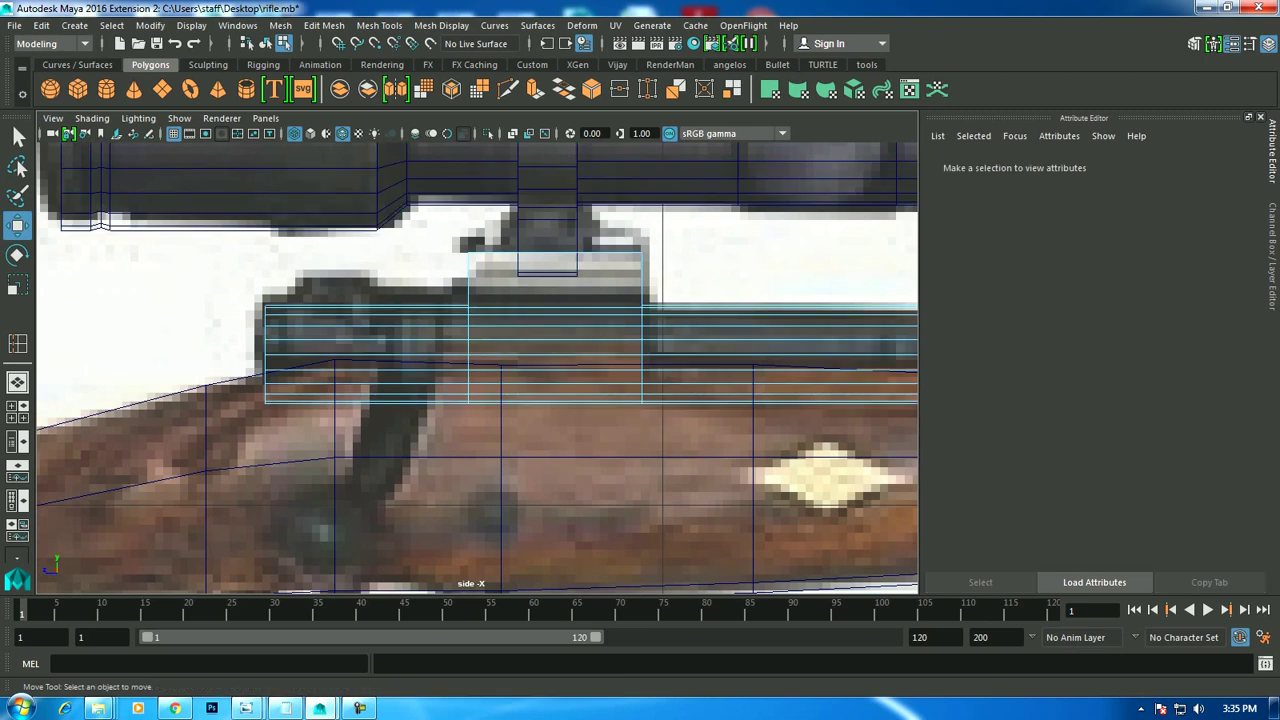
{"action": "scroll", "coordinate": [540, 280], "scroll_direction": "up", "scroll_amount": 1}
{"action": "right_click", "coordinate": [540, 280]}
{"action": "key", "text": "Escape"}
{"action": "right_click", "coordinate": [509, 252]}
Insert two edge loops across the receiver cylinder pCylinder1.
{"action": "left_click", "coordinate": [540, 323]}
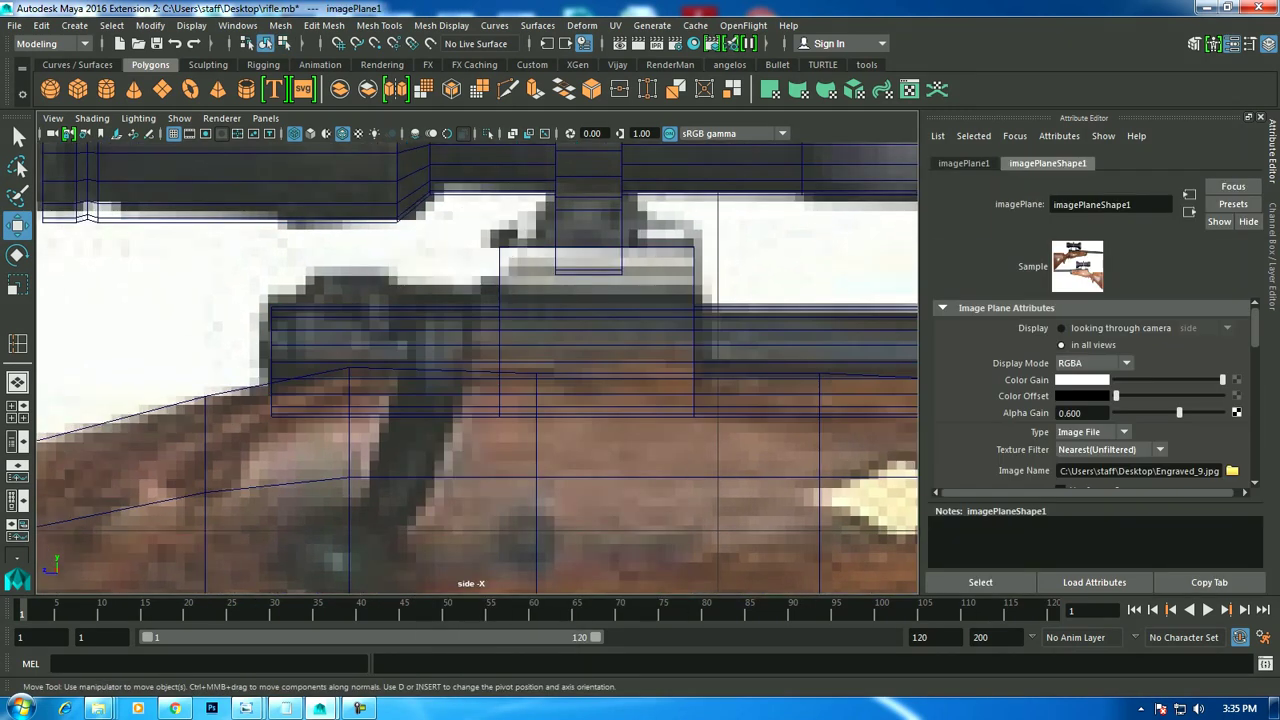
{"action": "left_click", "coordinate": [600, 330]}
{"action": "left_click", "coordinate": [379, 25]}
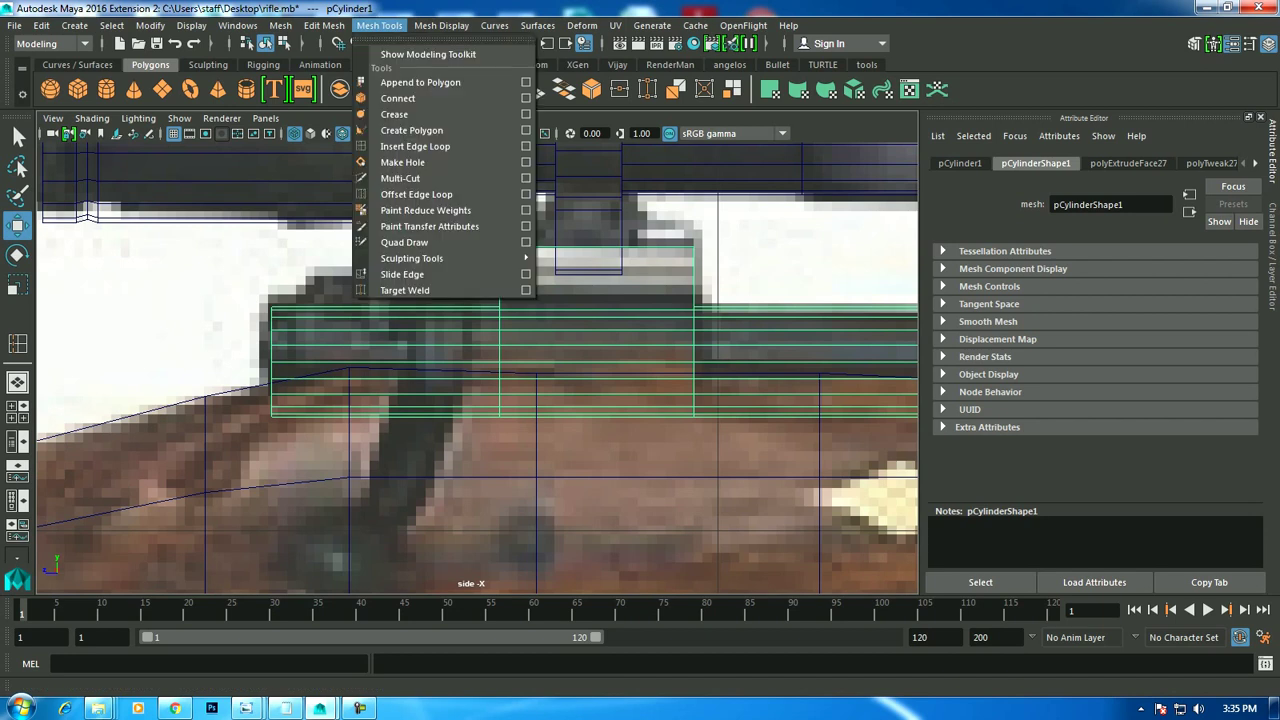
{"action": "left_click", "coordinate": [420, 145]}
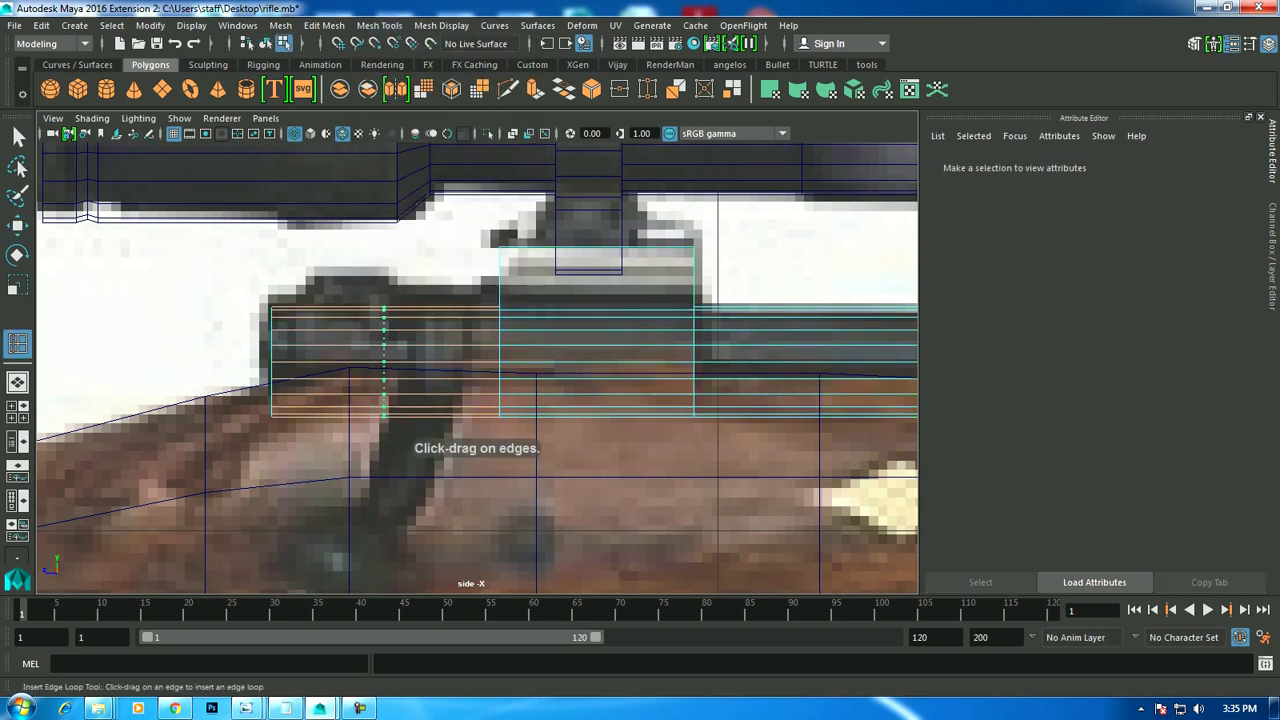
{"action": "left_click", "coordinate": [385, 346]}
{"action": "left_click_drag", "start_coordinate": [482, 345], "coordinate": [482, 345]}
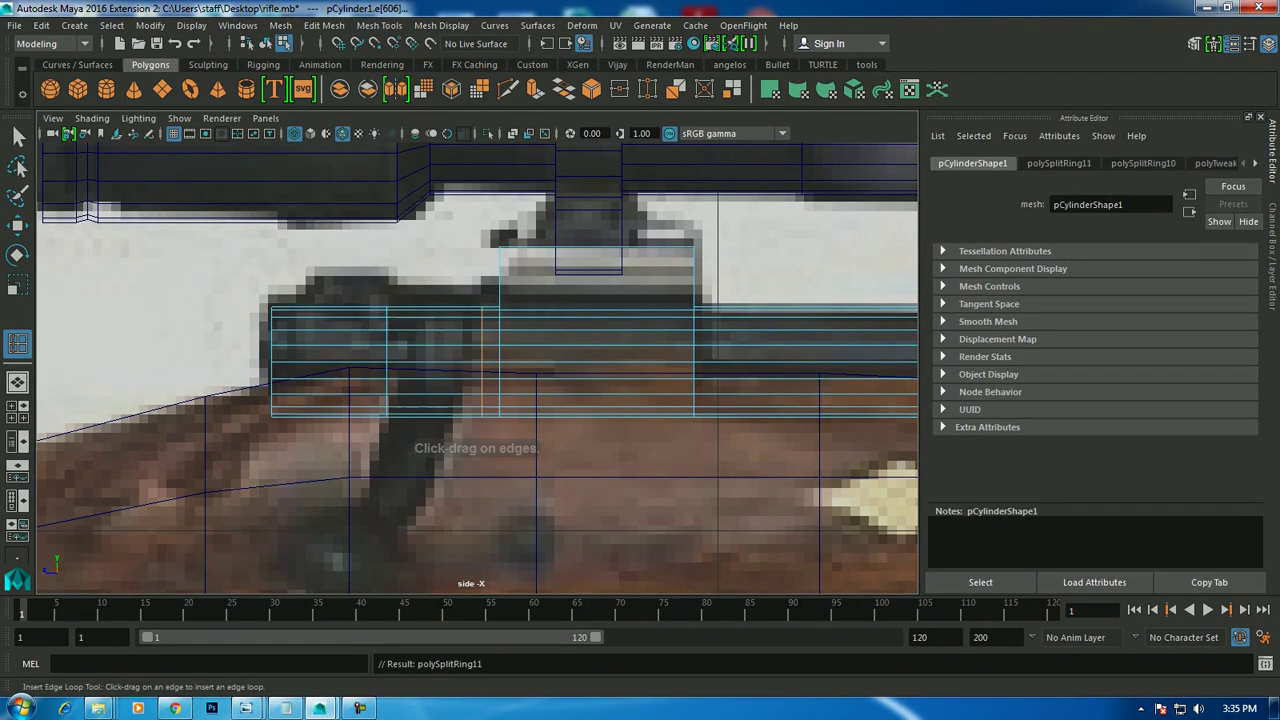
{"action": "key", "text": "w"}
Inspect the new receiver loops in perspective, undoing a trial face deletion.
{"action": "key", "text": "space"}
{"action": "key", "text": "space"}
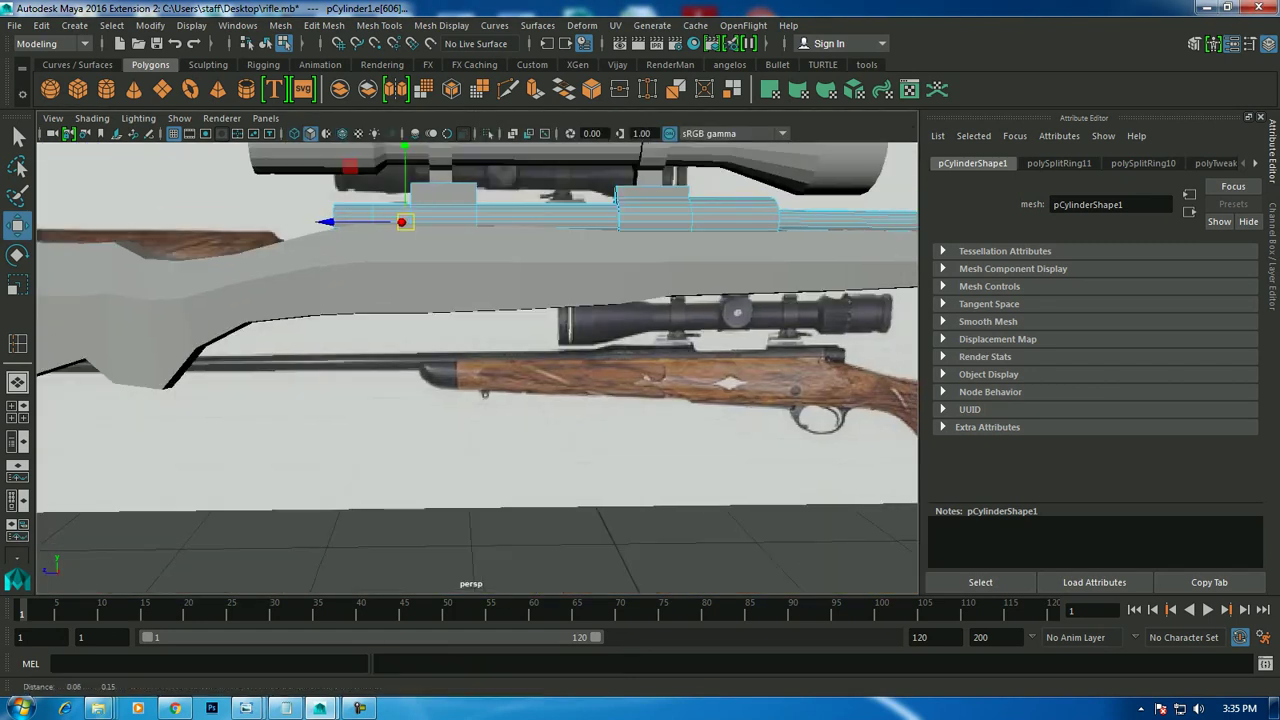
{"action": "key", "text": "f"}
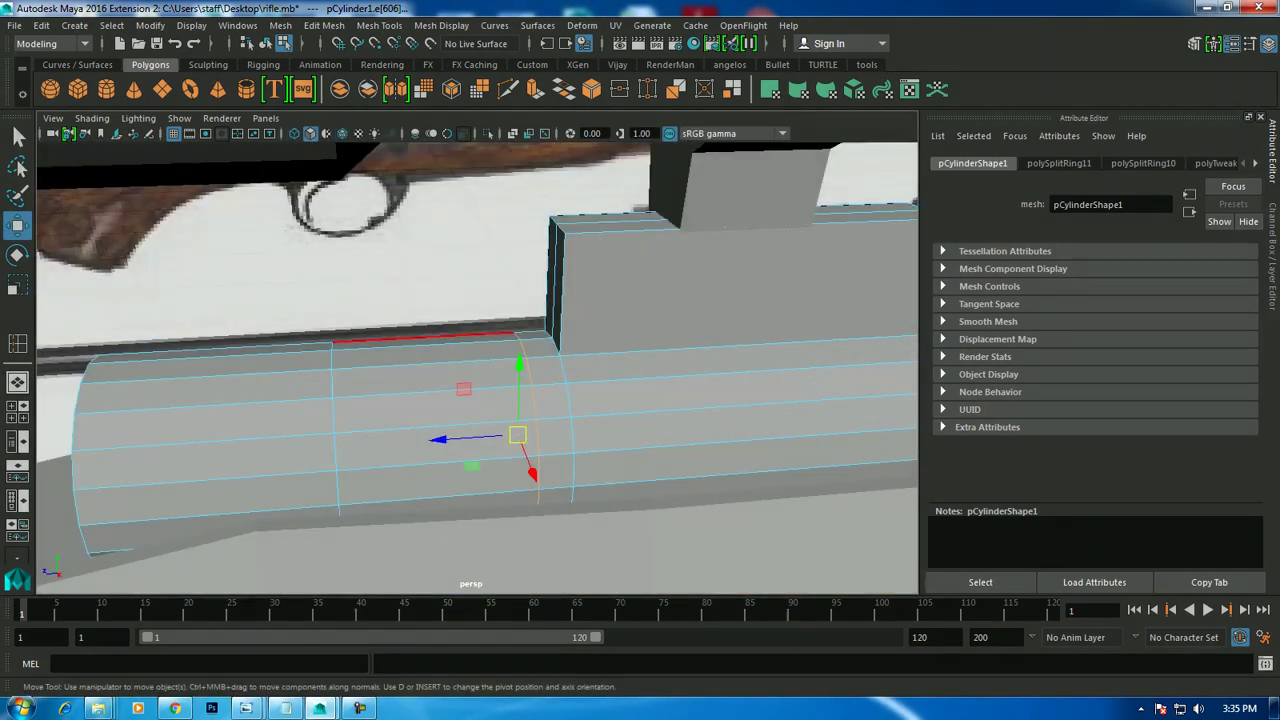
{"action": "left_click_drag", "start_coordinate": [480, 400], "coordinate": [480, 330], "text": "alt"}
{"action": "right_click_drag", "start_coordinate": [477, 262], "coordinate": [478, 298]}
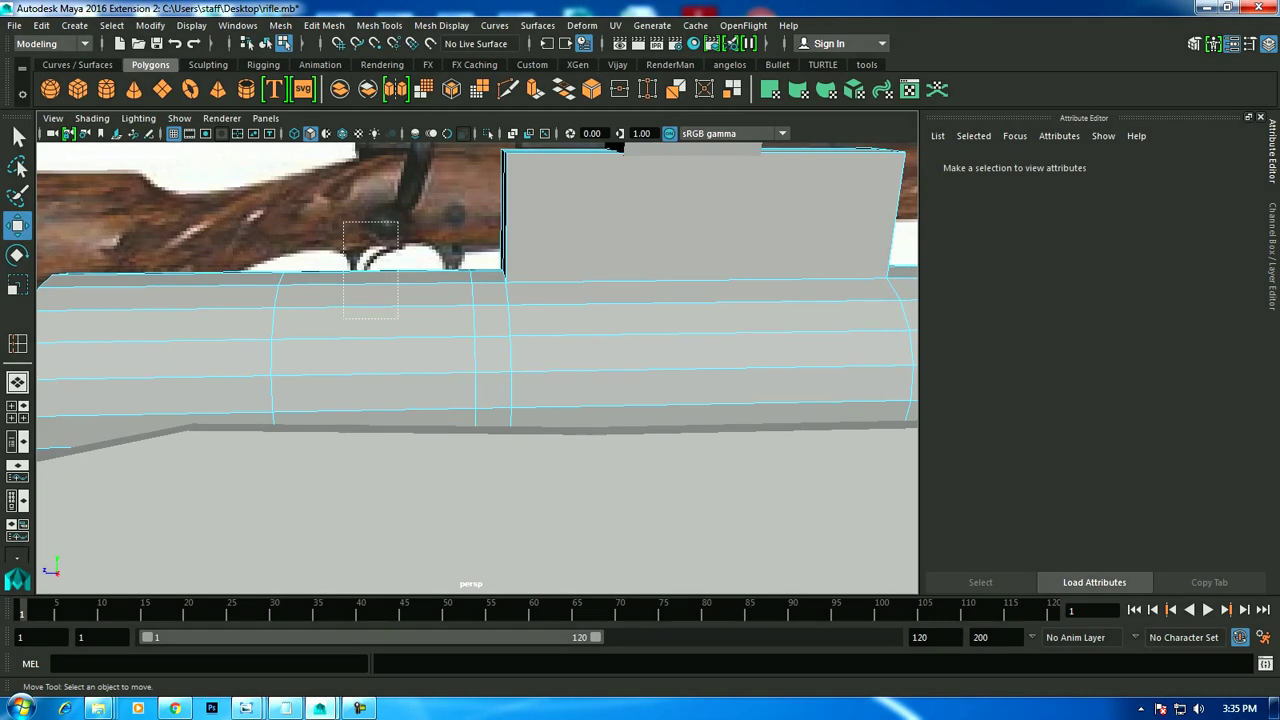
{"action": "left_click", "coordinate": [370, 270]}
{"action": "left_click_drag", "start_coordinate": [370, 270], "coordinate": [400, 260], "text": "alt"}
{"action": "left_click", "coordinate": [400, 450]}
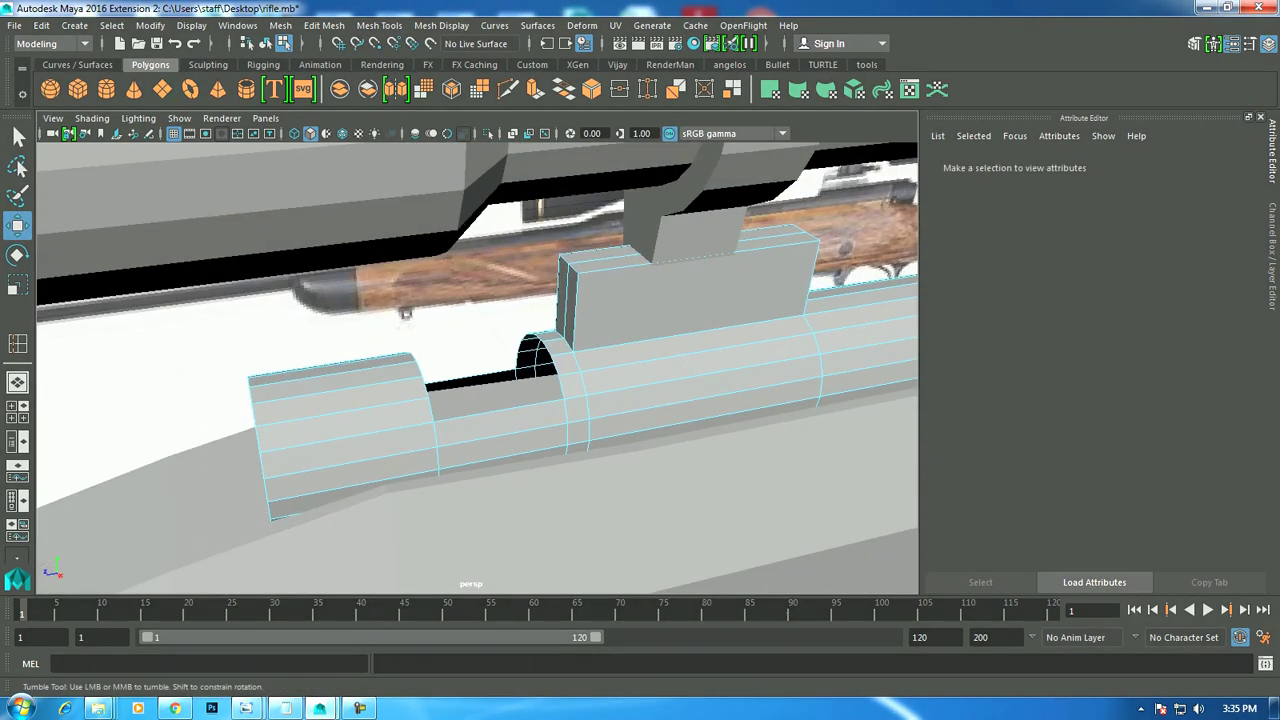
{"action": "left_click_drag", "start_coordinate": [480, 400], "coordinate": [297, 360], "text": "alt"}
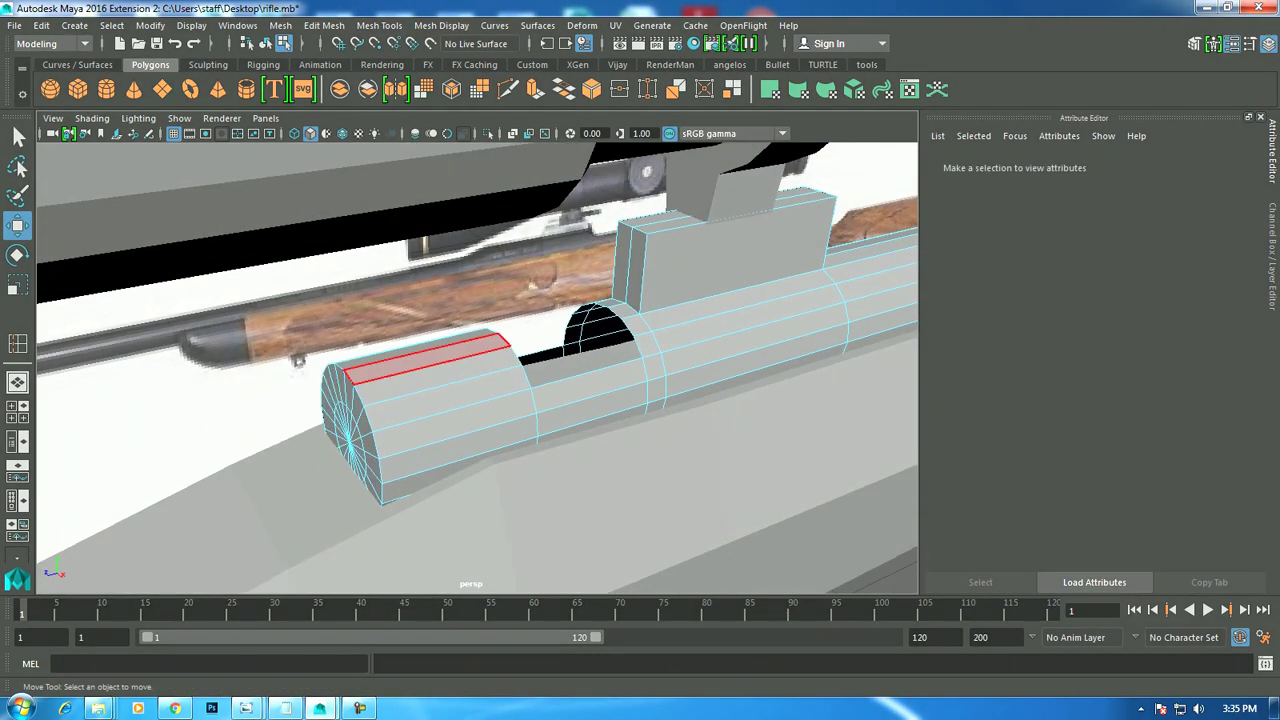
{"action": "key", "text": "ctrl+z"}
{"action": "left_click_drag", "start_coordinate": [528, 304], "coordinate": [440, 330], "text": "alt"}
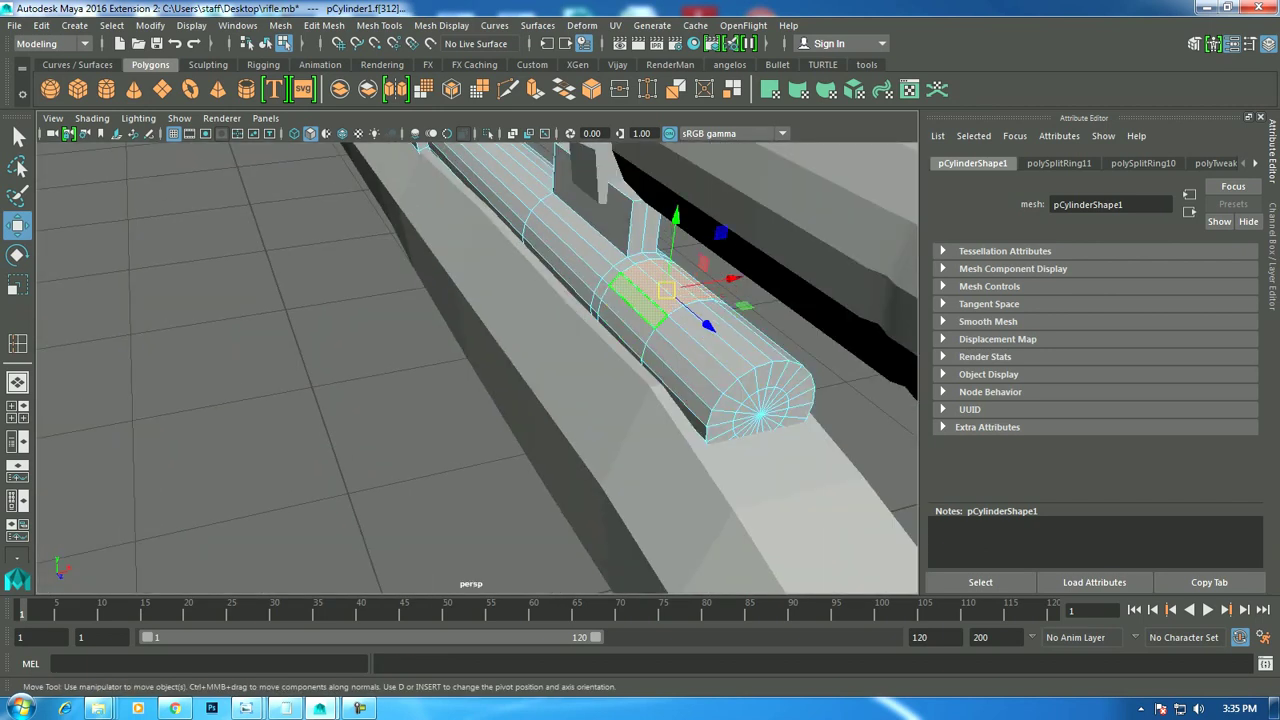
Delete the selected top faces to cut the ejection port, then inspect the opening.
{"action": "left_click_drag", "start_coordinate": [480, 360], "coordinate": [400, 380], "text": "alt"}
{"action": "key", "text": "Delete"}
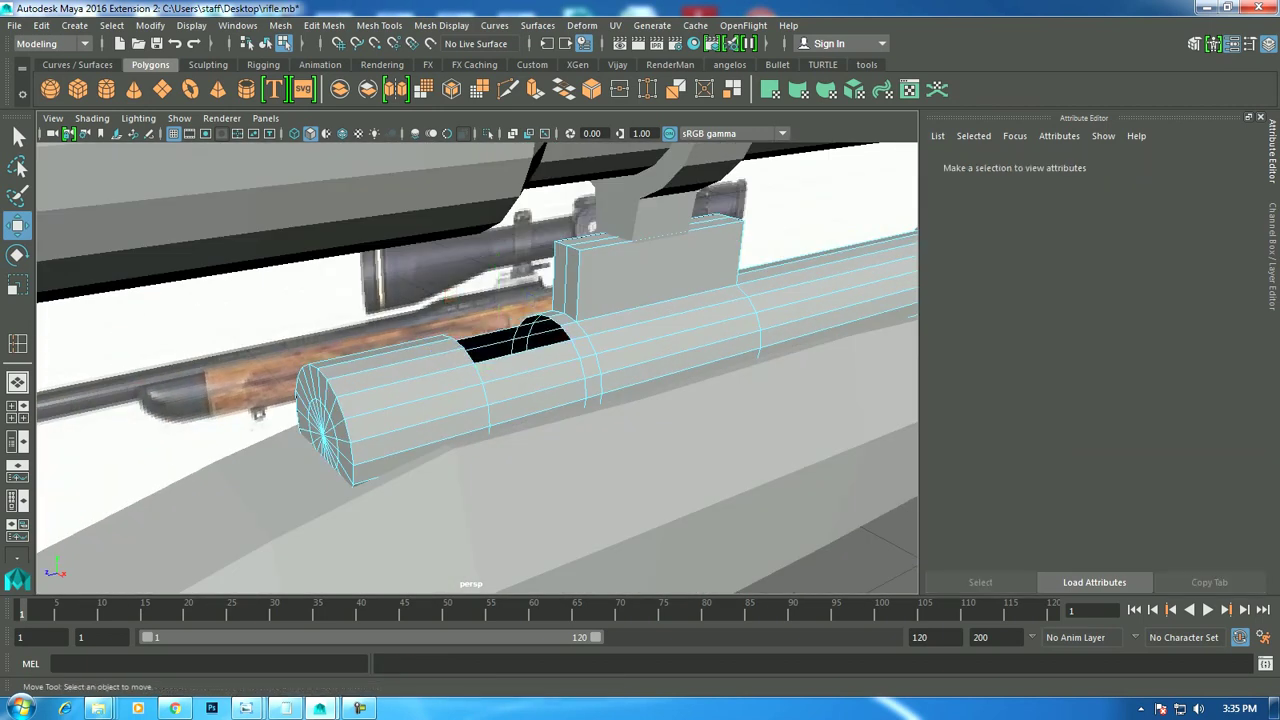
{"action": "left_click_drag", "start_coordinate": [590, 366], "coordinate": [571, 400], "text": "alt"}
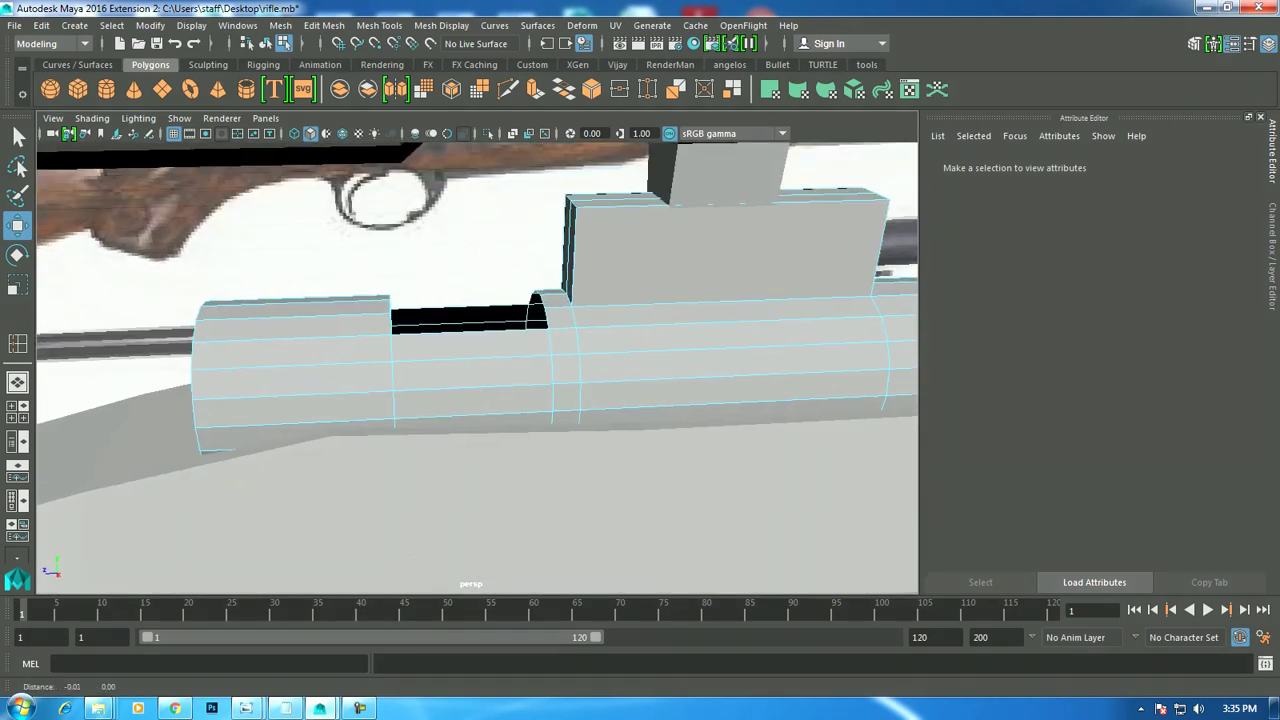
{"action": "left_click_drag", "start_coordinate": [470, 360], "coordinate": [605, 259], "text": "alt"}
Return to object selection, look over the receiver's end cap, and start the Polygon Cylinder tool.
{"action": "right_click", "coordinate": [605, 259]}
{"action": "right_click", "coordinate": [683, 259]}
{"action": "right_click_drag", "start_coordinate": [683, 259], "coordinate": [760, 236]}
{"action": "scroll", "coordinate": [760, 236], "scroll_direction": "up", "scroll_amount": 1}
{"action": "scroll", "coordinate": [760, 236], "scroll_direction": "up", "scroll_amount": 1}
{"action": "scroll", "coordinate": [480, 360], "scroll_direction": "down", "scroll_amount": 2}
{"action": "left_click_drag", "start_coordinate": [480, 360], "coordinate": [560, 330], "text": "alt"}
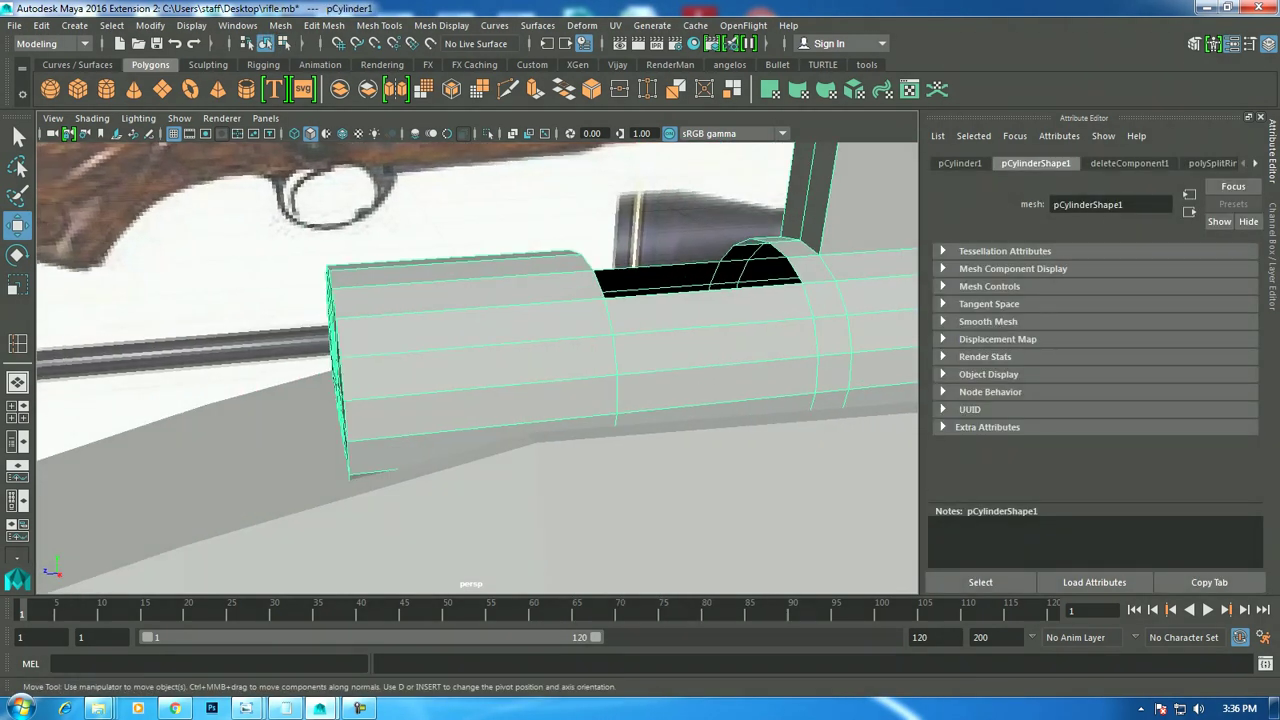
{"action": "right_click_drag", "start_coordinate": [543, 272], "coordinate": [543, 300]}
{"action": "left_click_drag", "start_coordinate": [543, 300], "coordinate": [645, 320], "text": "alt"}
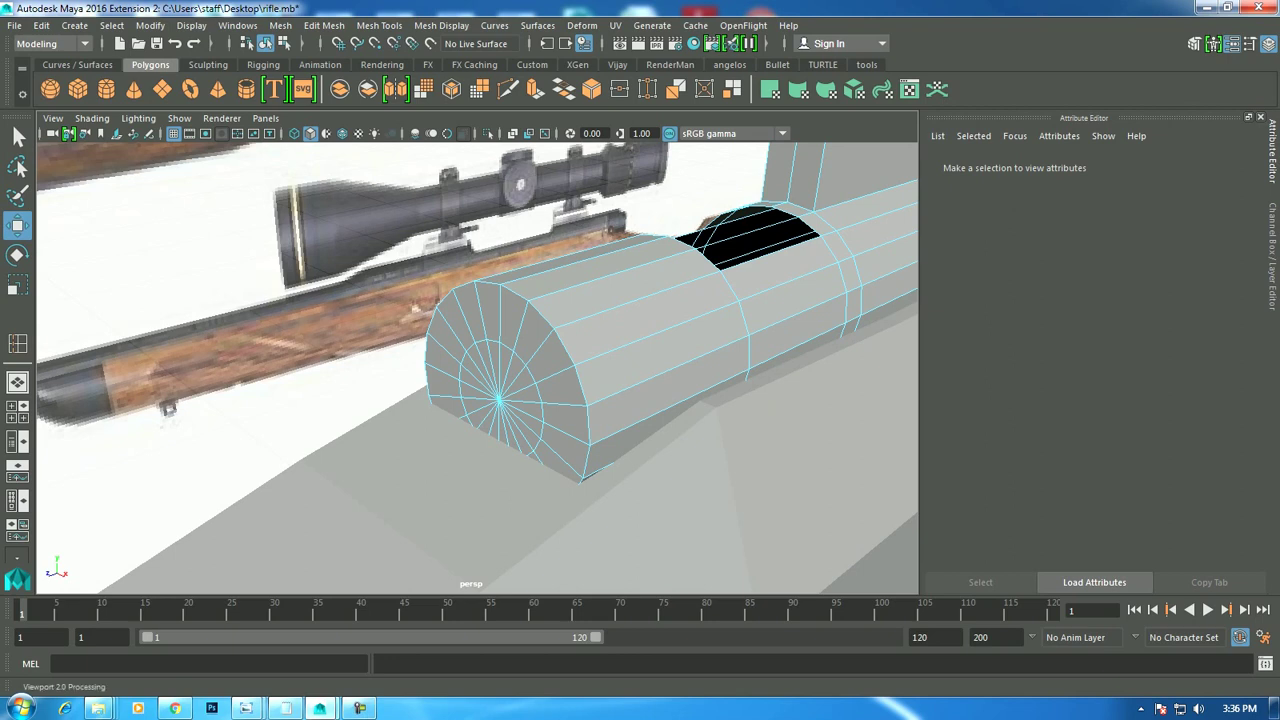
{"action": "mouse_move", "coordinate": [512, 372]}
{"action": "left_mouse_down", "text": "alt"}
{"action": "mouse_move", "coordinate": [330, 400]}
{"action": "mouse_move", "coordinate": [270, 370]}
{"action": "left_mouse_up", "text": "alt"}
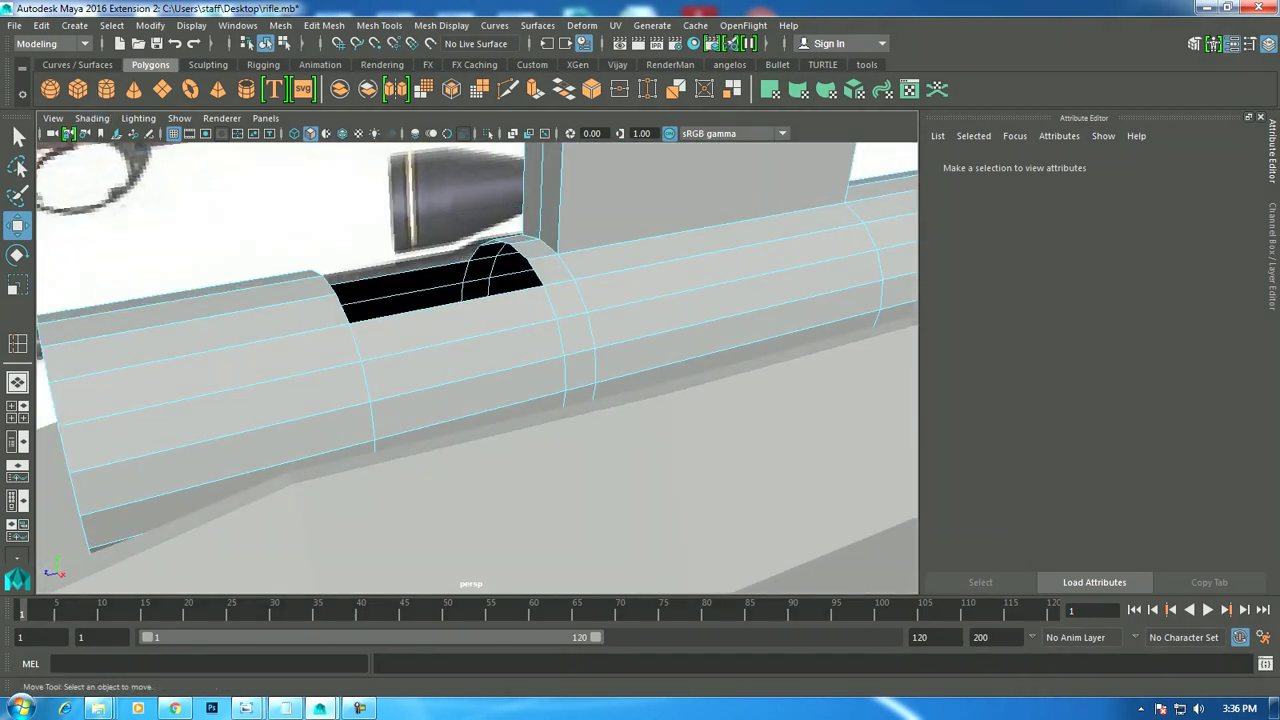
{"action": "key", "text": "y"}
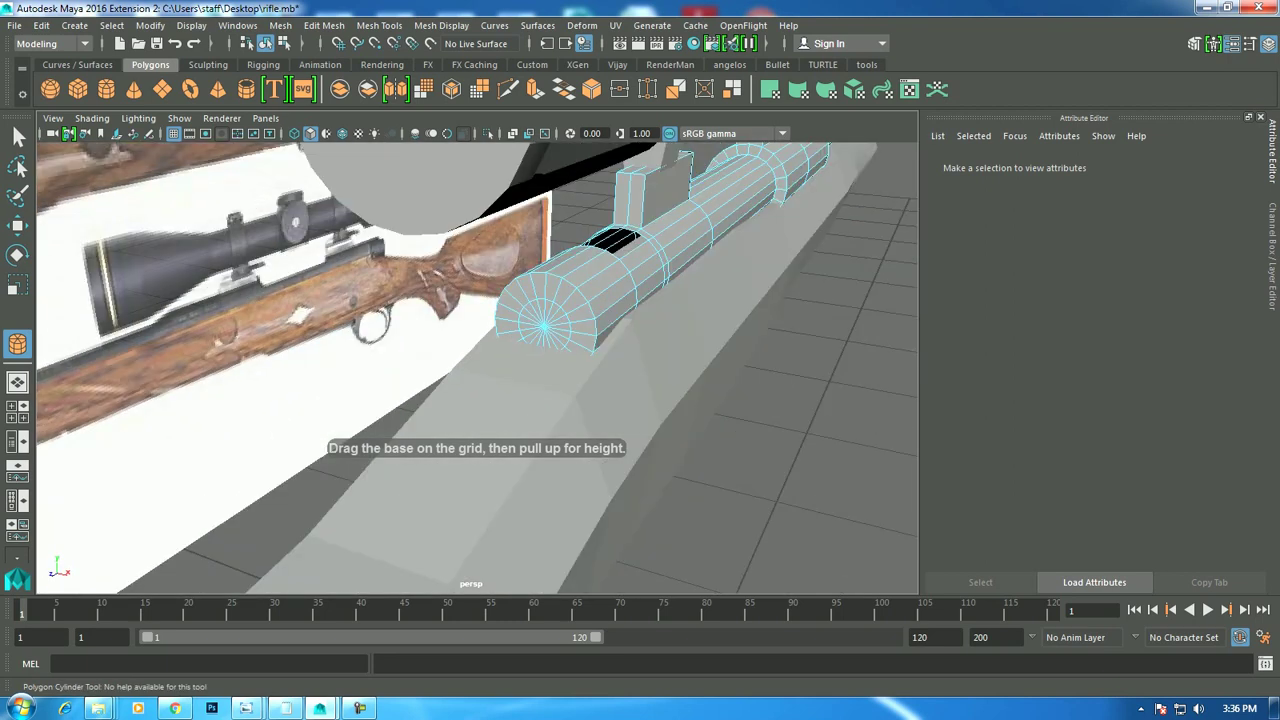
Drag out a new polygon cylinder on the grid and view the rifle from the side.
{"action": "mouse_move", "coordinate": [470, 420]}
{"action": "left_mouse_down"}
{"action": "mouse_move", "coordinate": [520, 450]}
{"action": "mouse_move", "coordinate": [520, 400]}
{"action": "mouse_move", "coordinate": [560, 360]}
{"action": "mouse_move", "coordinate": [640, 350]}
{"action": "left_mouse_up"}
{"action": "left_click", "coordinate": [760, 450]}
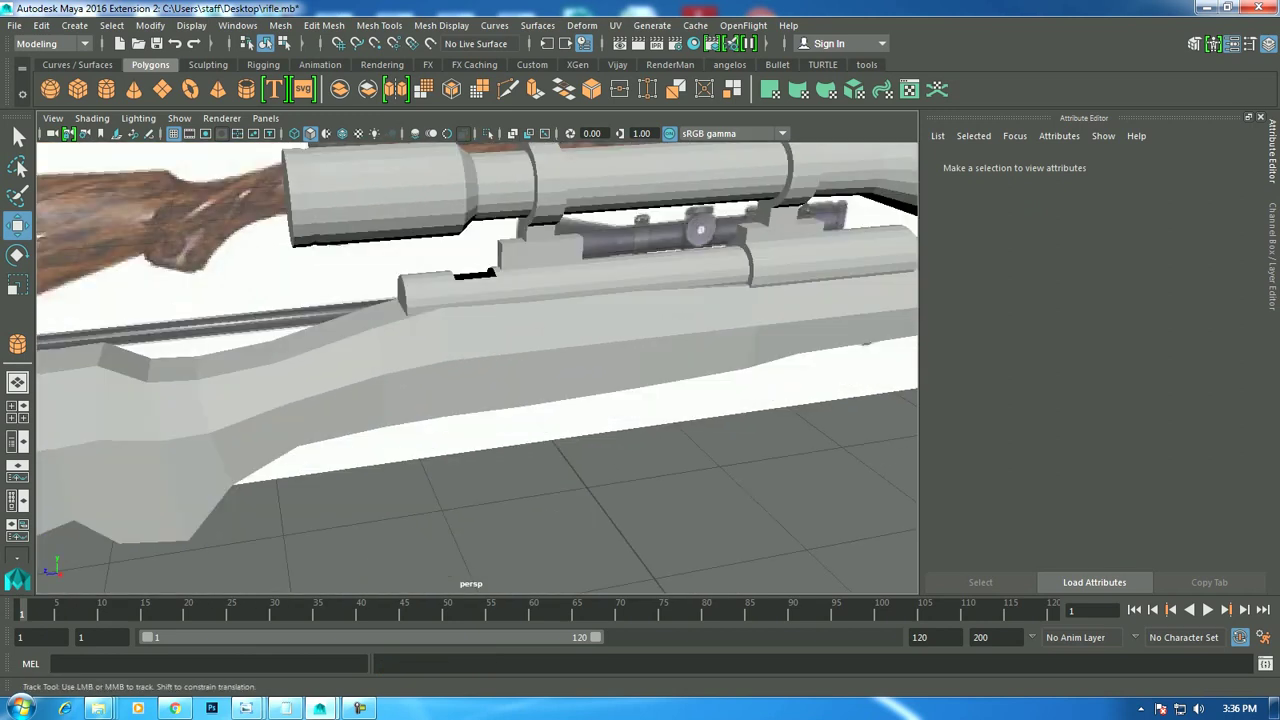
{"action": "left_click_drag", "start_coordinate": [480, 370], "coordinate": [560, 360], "text": "alt"}
{"action": "mouse_move", "coordinate": [480, 370]}
{"action": "left_mouse_down", "text": "alt"}
{"action": "mouse_move", "coordinate": [560, 390]}
{"action": "mouse_move", "coordinate": [480, 360]}
{"action": "mouse_move", "coordinate": [520, 380]}
{"action": "left_mouse_up", "text": "alt"}
Select just the receiver's end-cap disc faces and switch back to shaded display.
{"action": "left_click", "coordinate": [500, 430]}
{"action": "right_click", "coordinate": [488, 376]}
{"action": "left_click", "coordinate": [500, 404]}
{"action": "right_click_drag", "start_coordinate": [480, 257], "coordinate": [480, 297]}
{"action": "scroll", "coordinate": [500, 380], "scroll_direction": "up", "scroll_amount": 3}
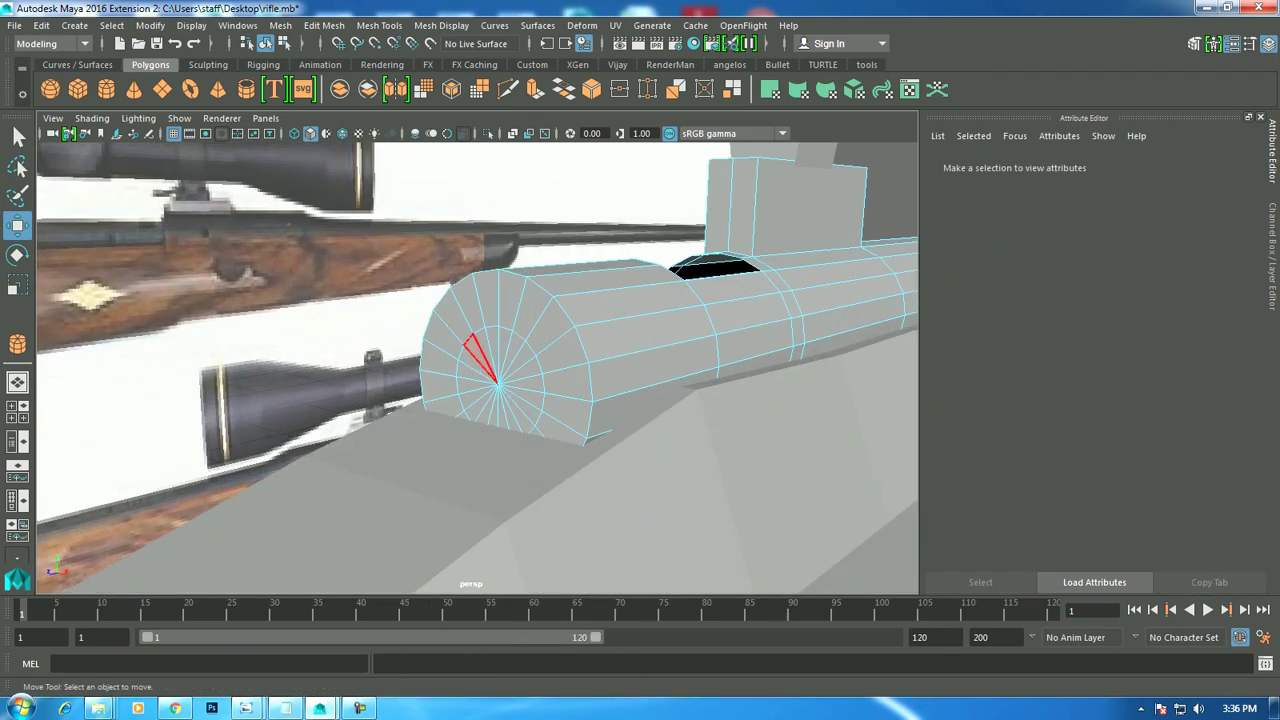
{"action": "left_click", "coordinate": [479, 358]}
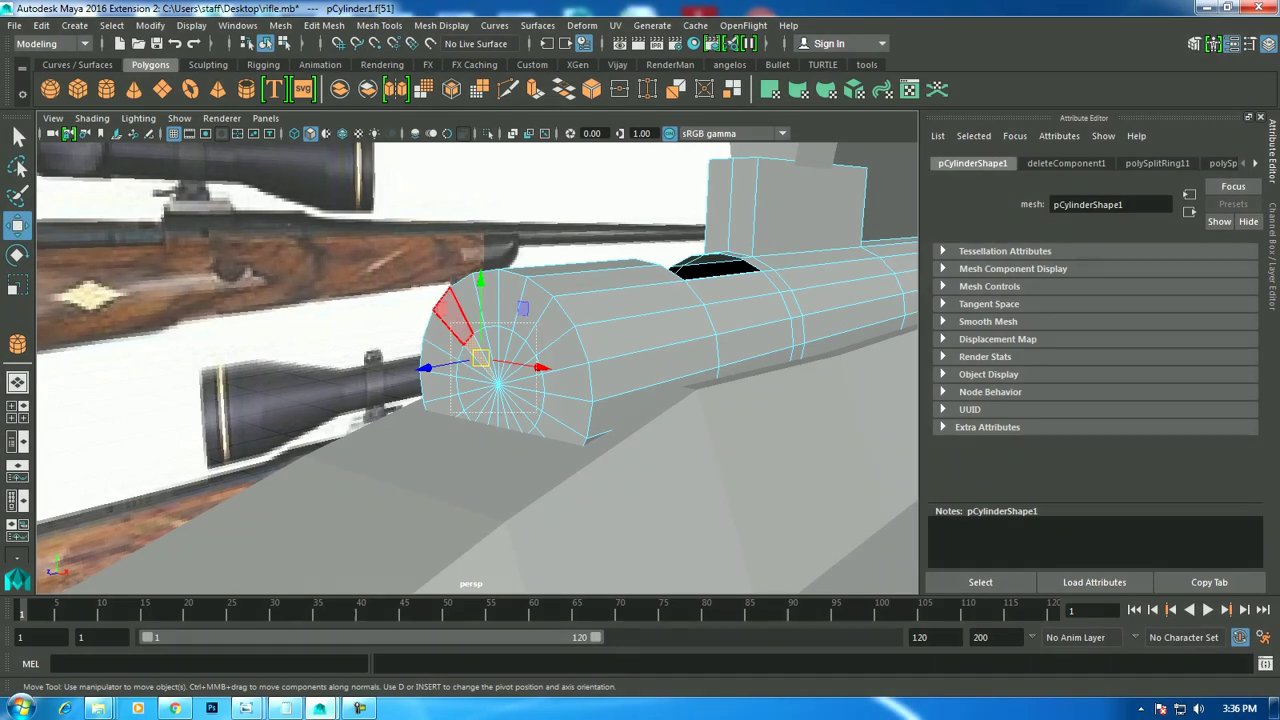
{"action": "double_click", "coordinate": [452, 318]}
{"action": "left_click_drag", "start_coordinate": [425, 262], "coordinate": [590, 350], "text": "ctrl"}
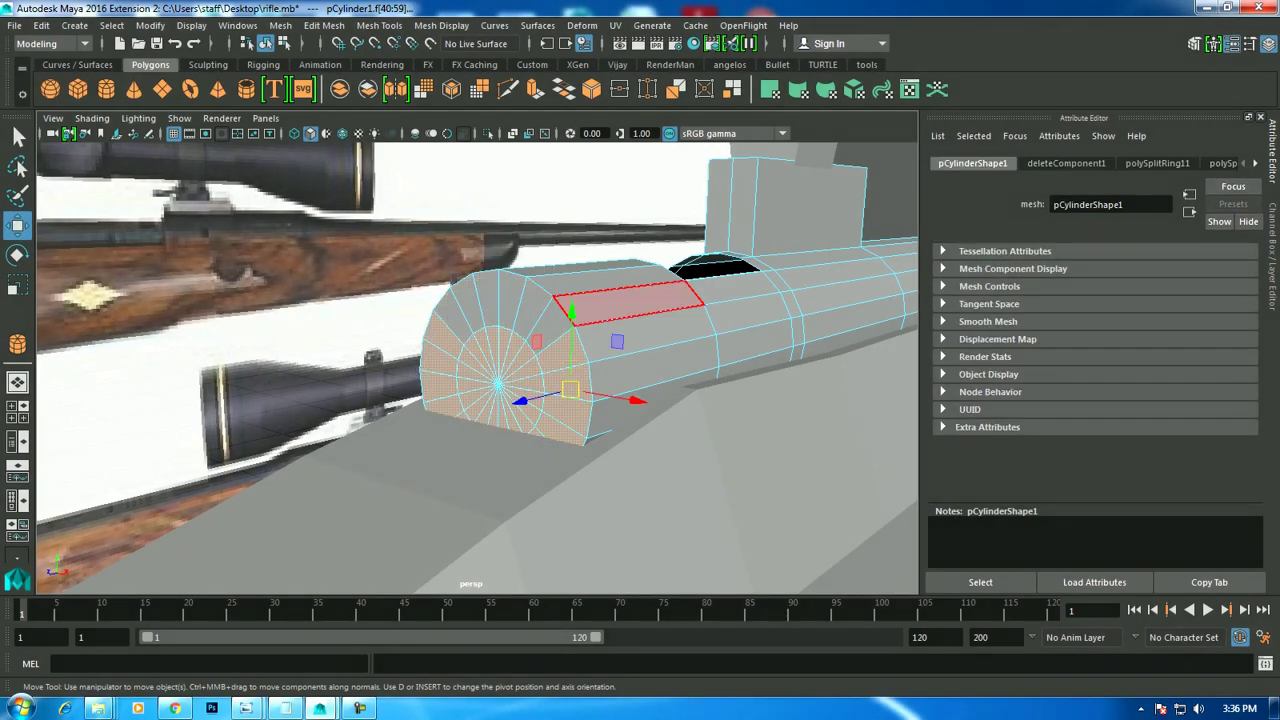
{"action": "left_click_drag", "start_coordinate": [587, 290], "coordinate": [697, 537], "text": "ctrl"}
{"action": "key", "text": "4"}
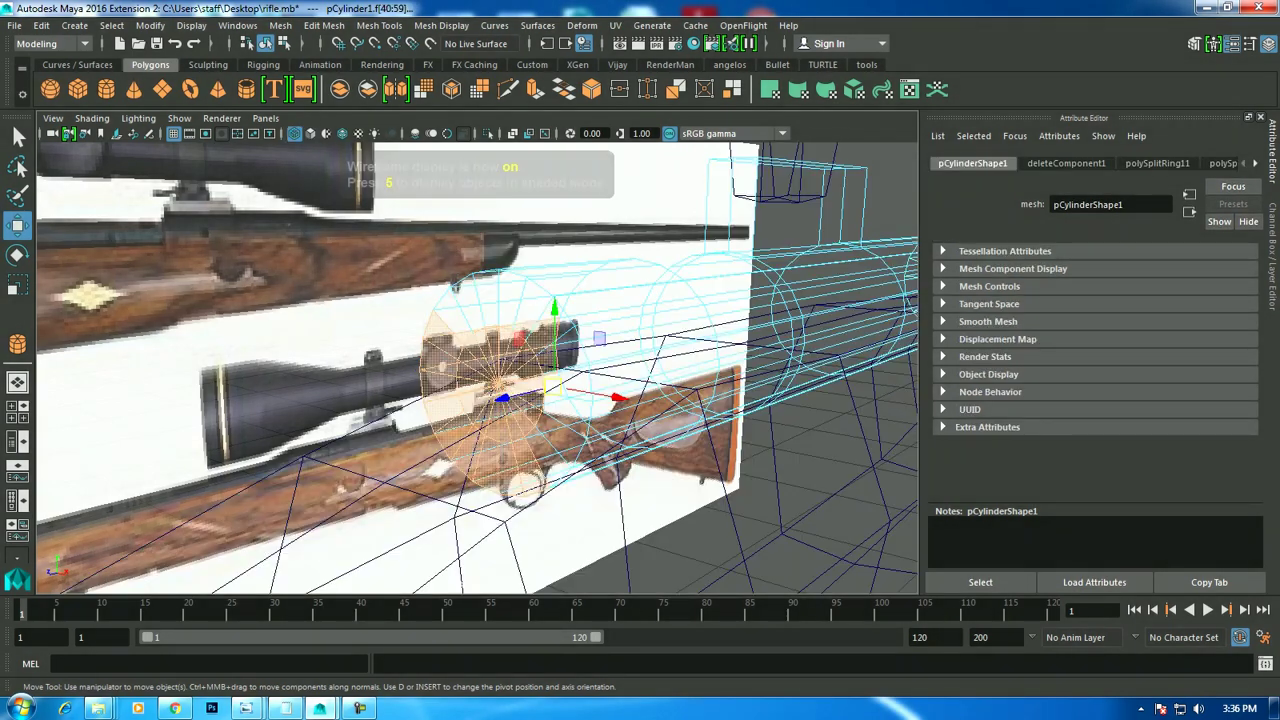
{"action": "left_click", "coordinate": [497, 380]}
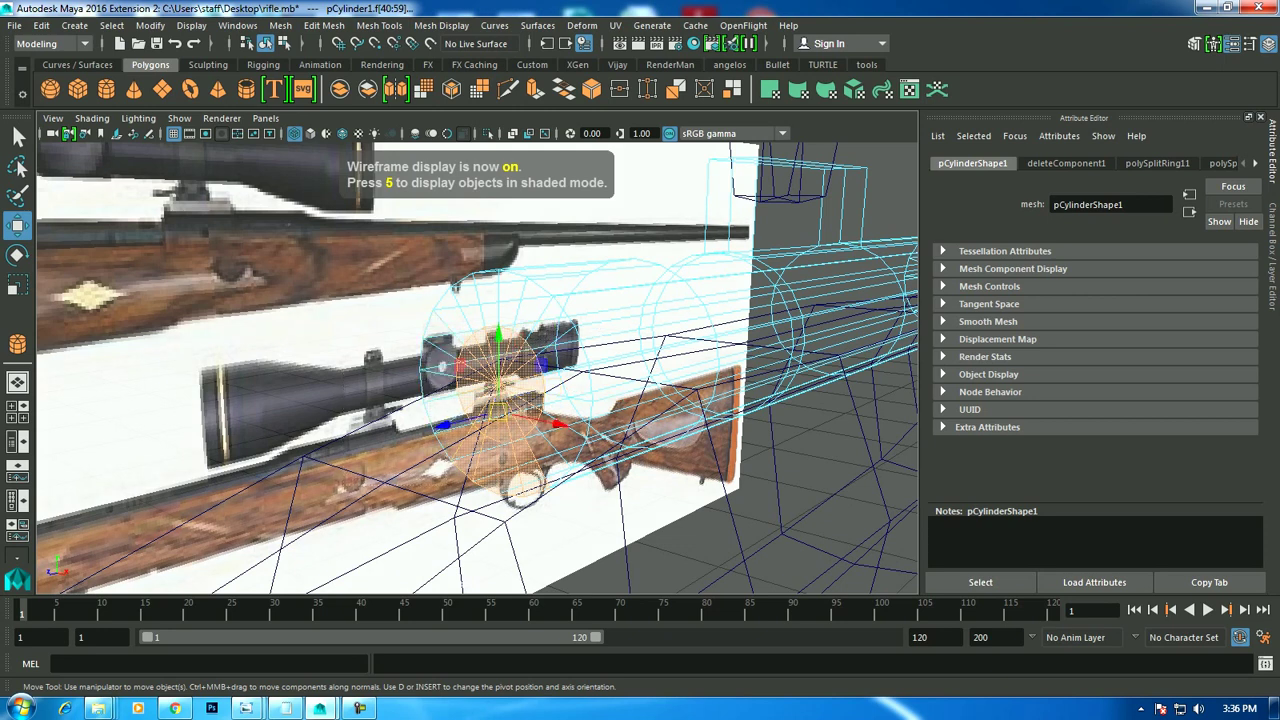
{"action": "key", "text": "Escape"}
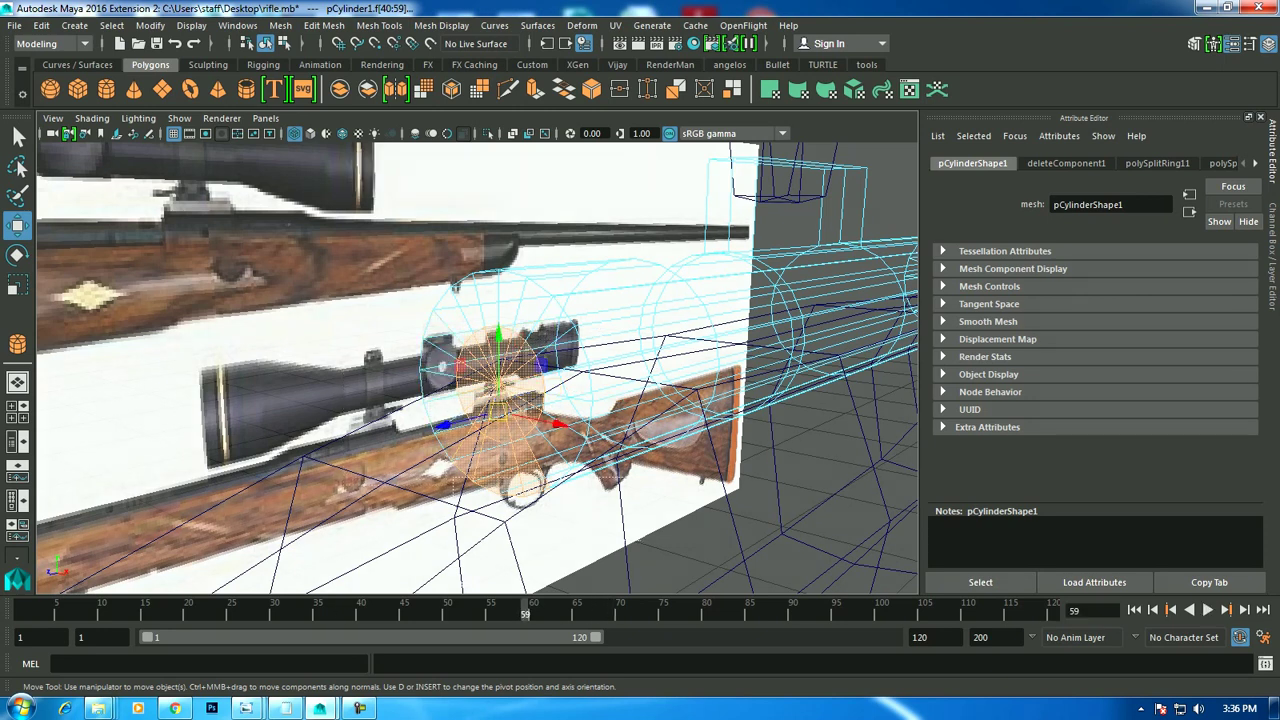
{"action": "left_click", "coordinate": [497, 385]}
{"action": "key", "text": "5"}
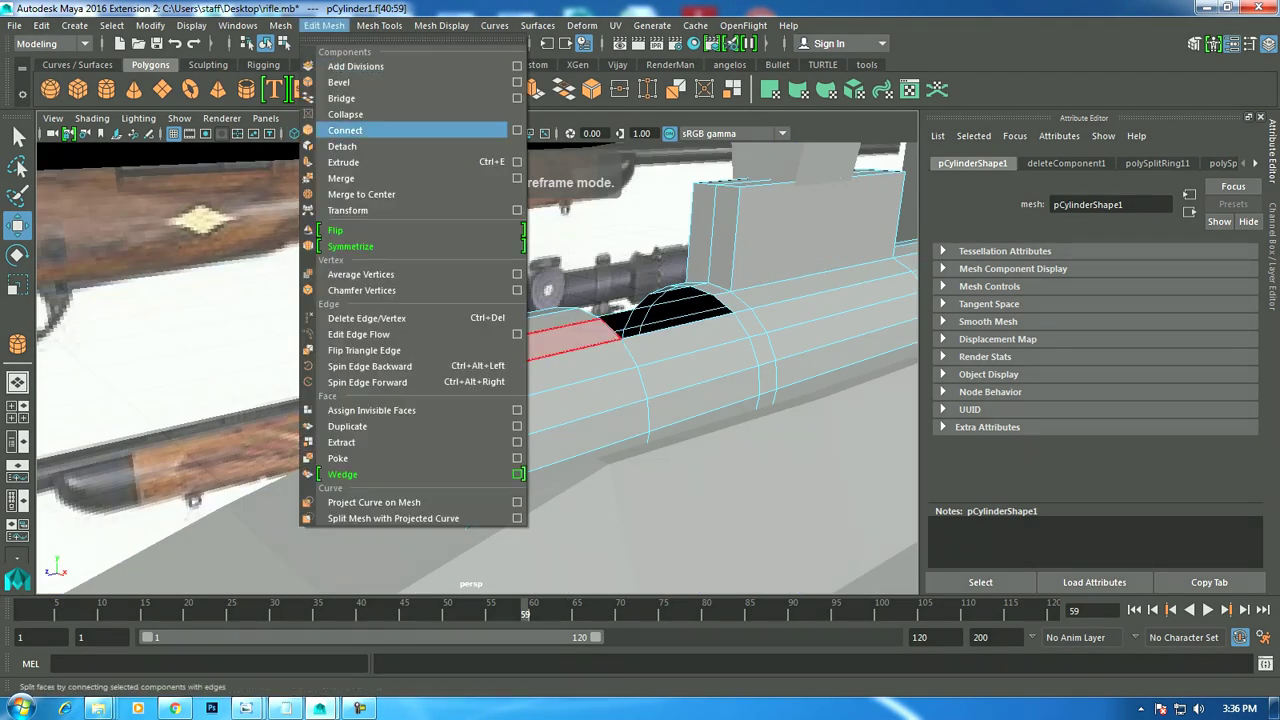
Extrude the end cap and slide it along the receiver, then undo the extrusion and return to Object Mode.
{"action": "left_click", "coordinate": [380, 163]}
{"action": "key", "text": "w"}
{"action": "left_click_drag", "start_coordinate": [405, 448], "coordinate": [388, 456]}
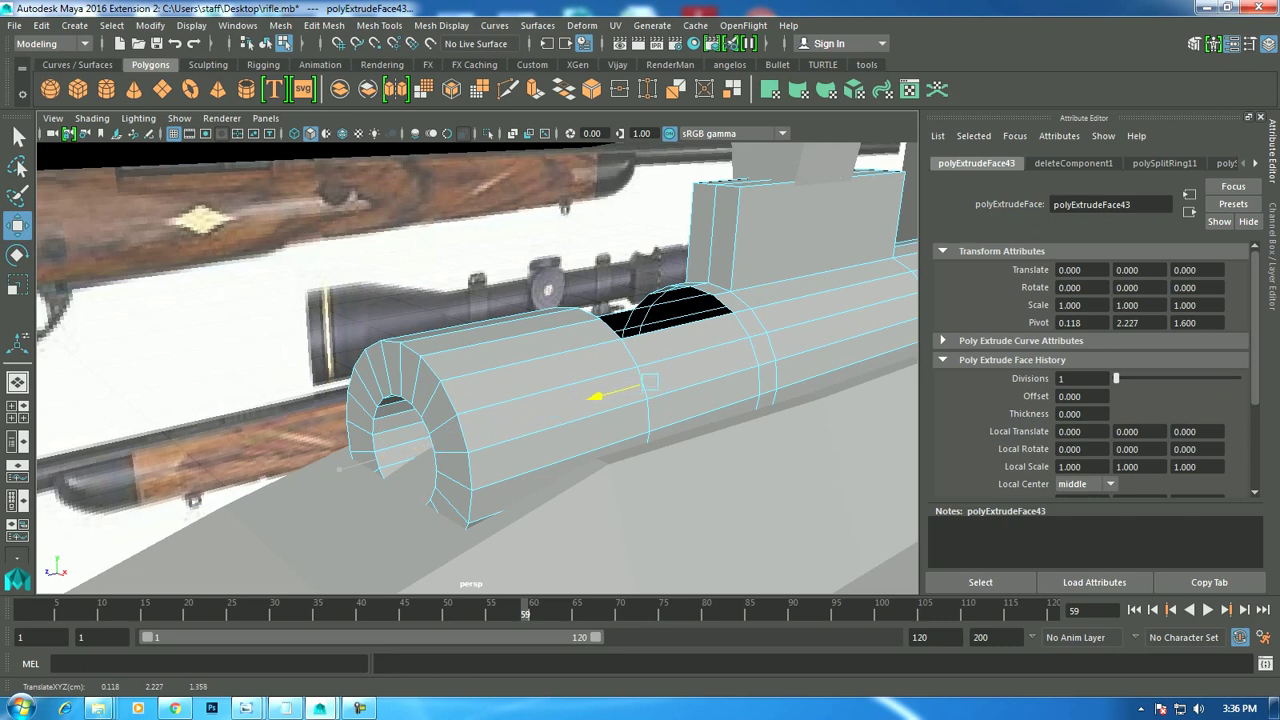
{"action": "left_click_drag", "start_coordinate": [480, 370], "coordinate": [560, 400], "text": "alt"}
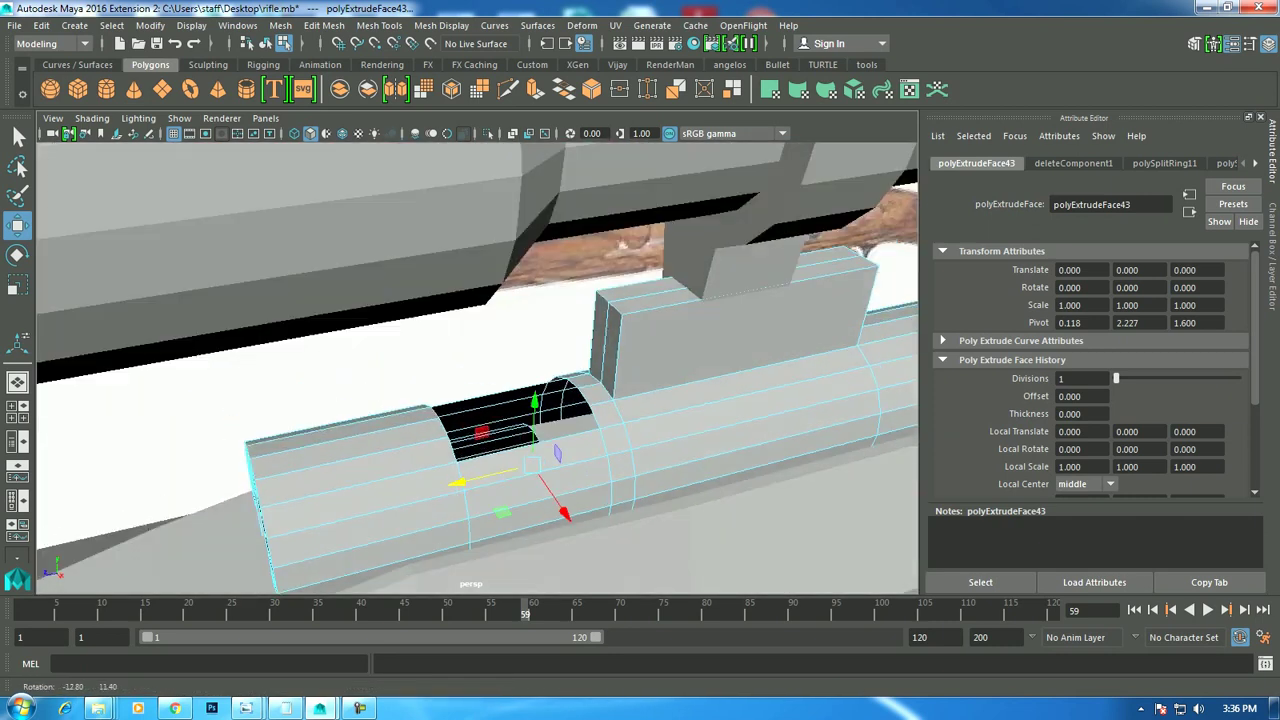
{"action": "left_click_drag", "start_coordinate": [620, 243], "coordinate": [455, 305], "text": "alt"}
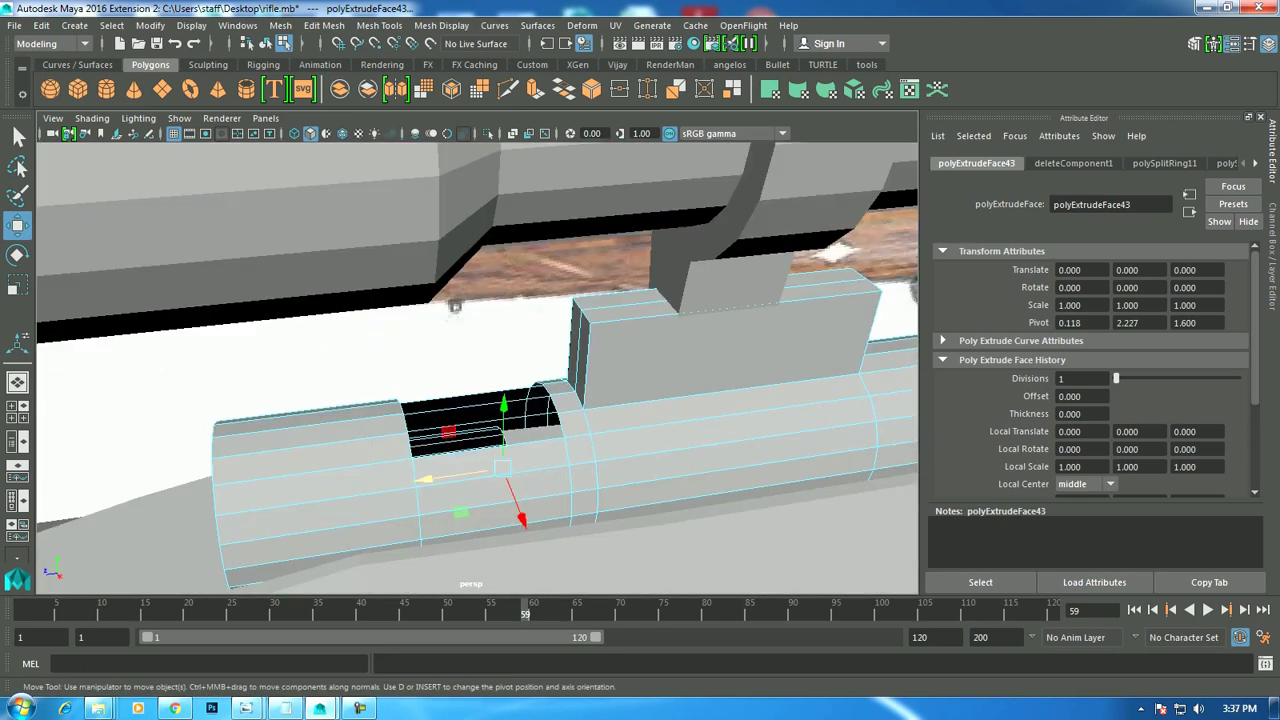
{"action": "left_click_drag", "start_coordinate": [430, 478], "coordinate": [495, 470]}
{"action": "key", "text": "ctrl+z"}
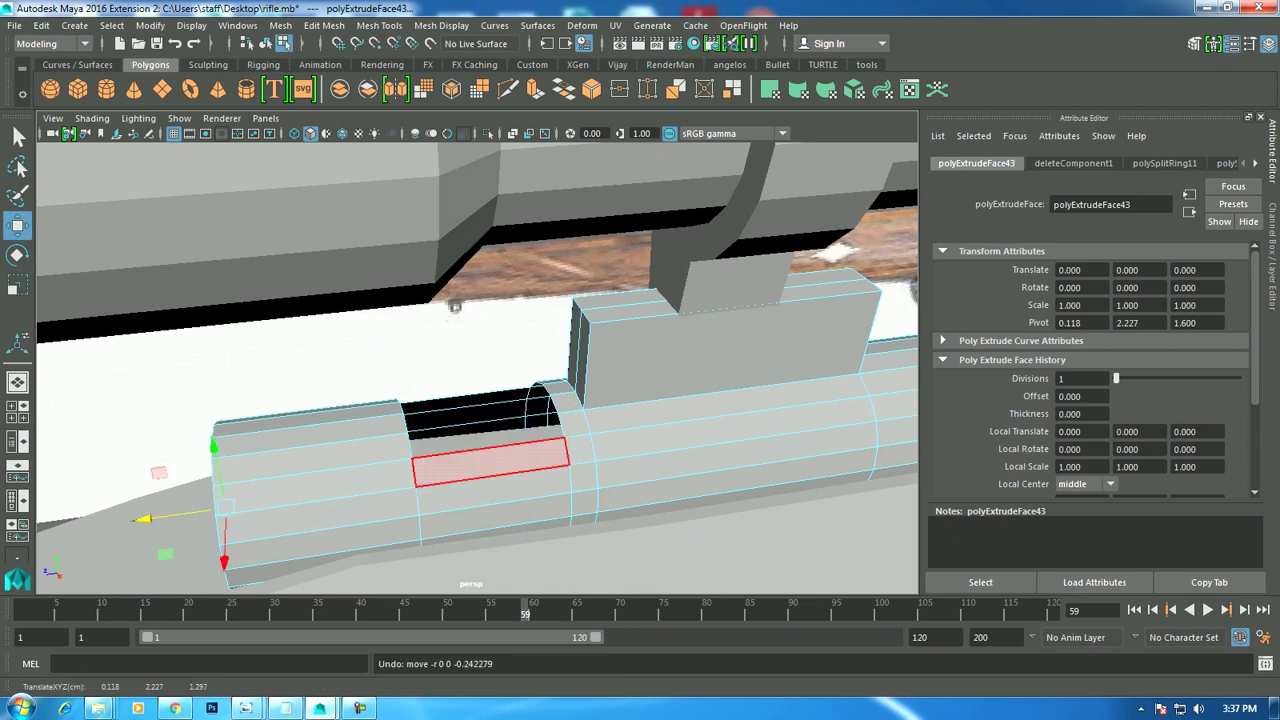
{"action": "key", "text": "ctrl+z"}
{"action": "right_click_drag", "start_coordinate": [597, 306], "coordinate": [667, 238]}
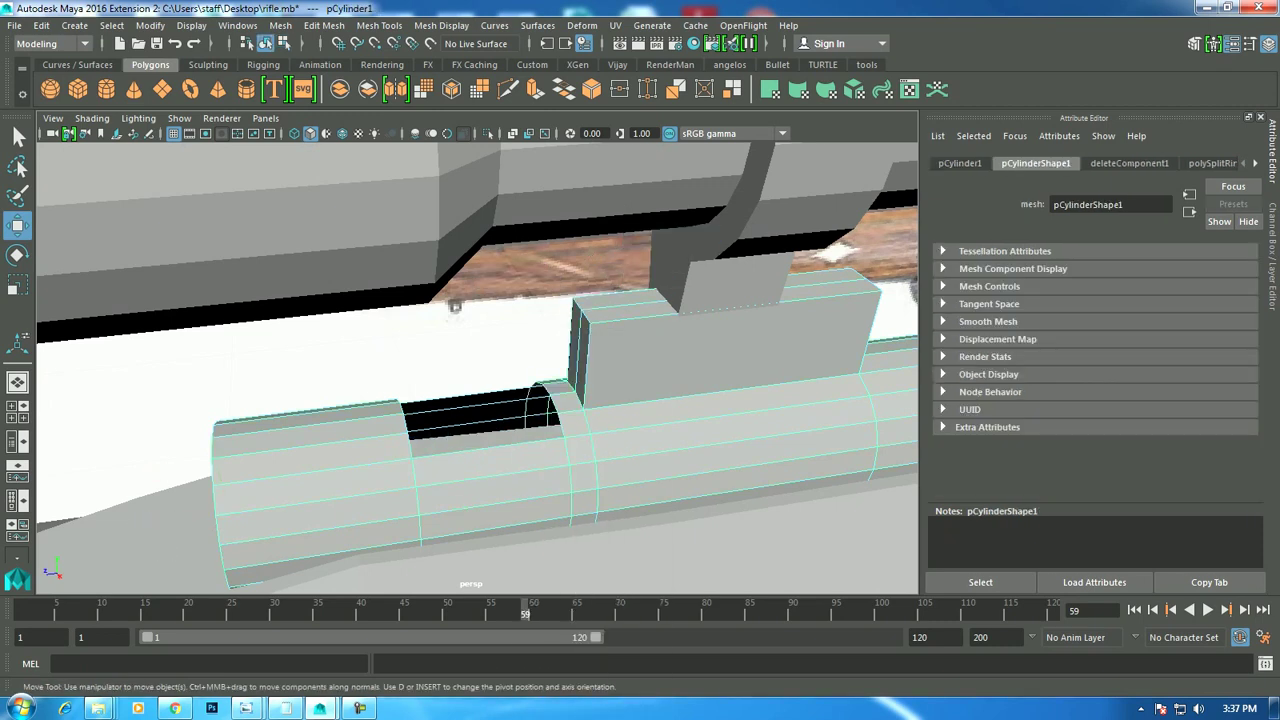
Create a new polygon cylinder, rotate it to lie horizontal, and raise it toward the rifle.
{"action": "left_click", "coordinate": [106, 89]}
{"action": "scroll", "coordinate": [420, 272], "scroll_direction": "down", "scroll_amount": 3}
{"action": "scroll", "coordinate": [420, 272], "scroll_direction": "down", "scroll_amount": 2}
{"action": "mouse_move", "coordinate": [486, 500]}
{"action": "left_mouse_down"}
{"action": "mouse_move", "coordinate": [511, 506]}
{"action": "mouse_move", "coordinate": [510, 410]}
{"action": "left_mouse_up"}
{"action": "key", "text": "e"}
{"action": "mouse_move", "coordinate": [488, 514]}
{"action": "left_mouse_down"}
{"action": "mouse_move", "coordinate": [488, 470]}
{"action": "mouse_move", "coordinate": [530, 470]}
{"action": "left_mouse_up"}
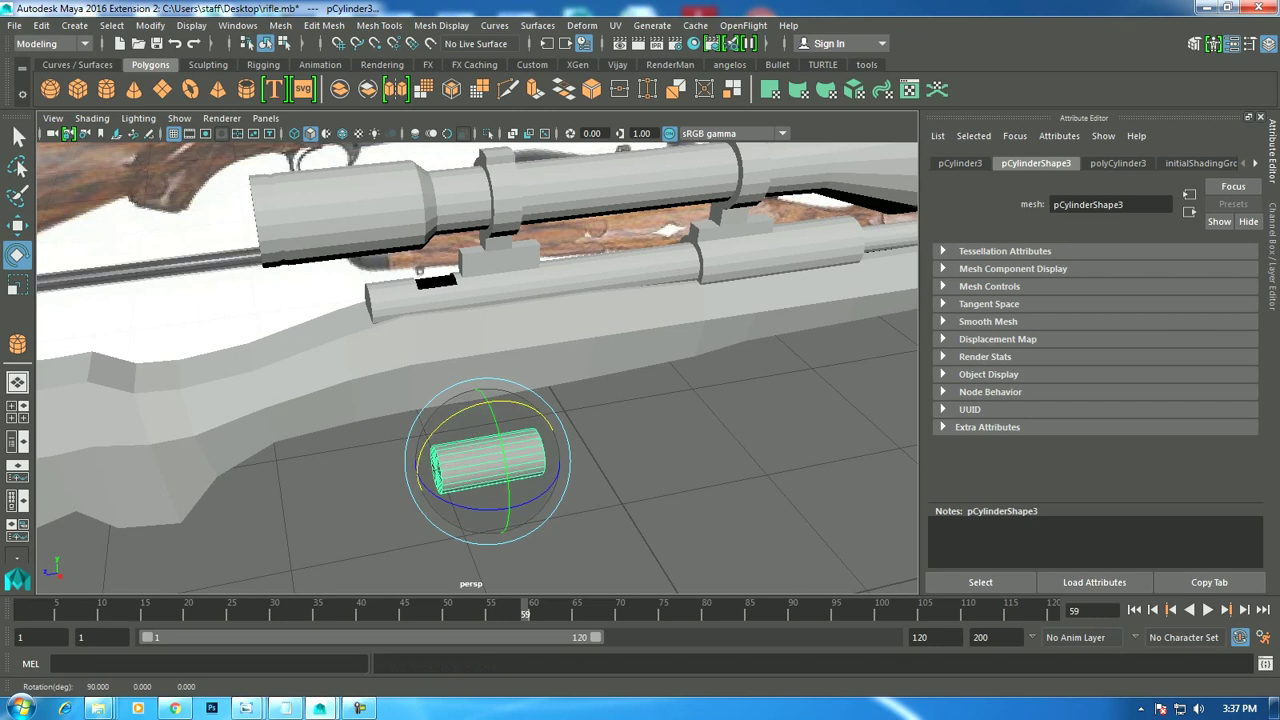
{"action": "key", "text": "w"}
{"action": "left_click_drag", "start_coordinate": [488, 420], "coordinate": [488, 330]}
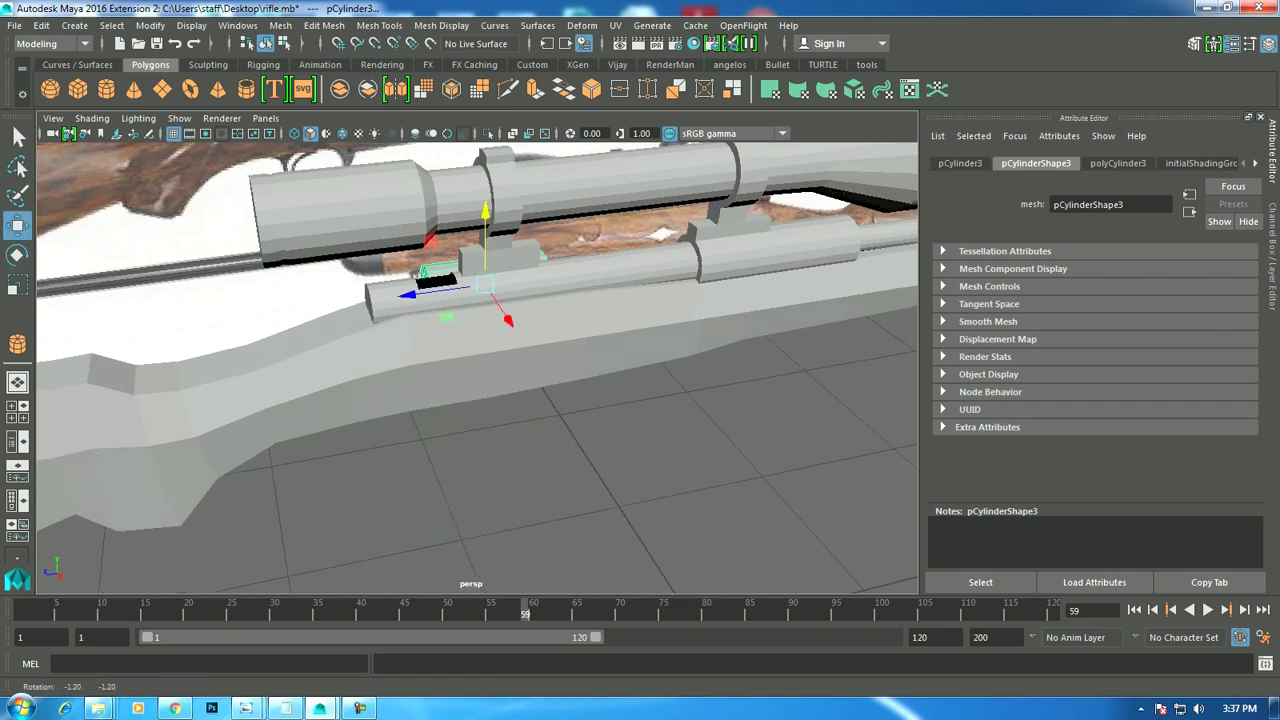
Bring the cylinder up to receiver height over the port and set its radius to 0.050.
{"action": "left_click_drag", "start_coordinate": [480, 400], "coordinate": [580, 390], "text": "alt"}
{"action": "left_click_drag", "start_coordinate": [420, 340], "coordinate": [566, 428]}
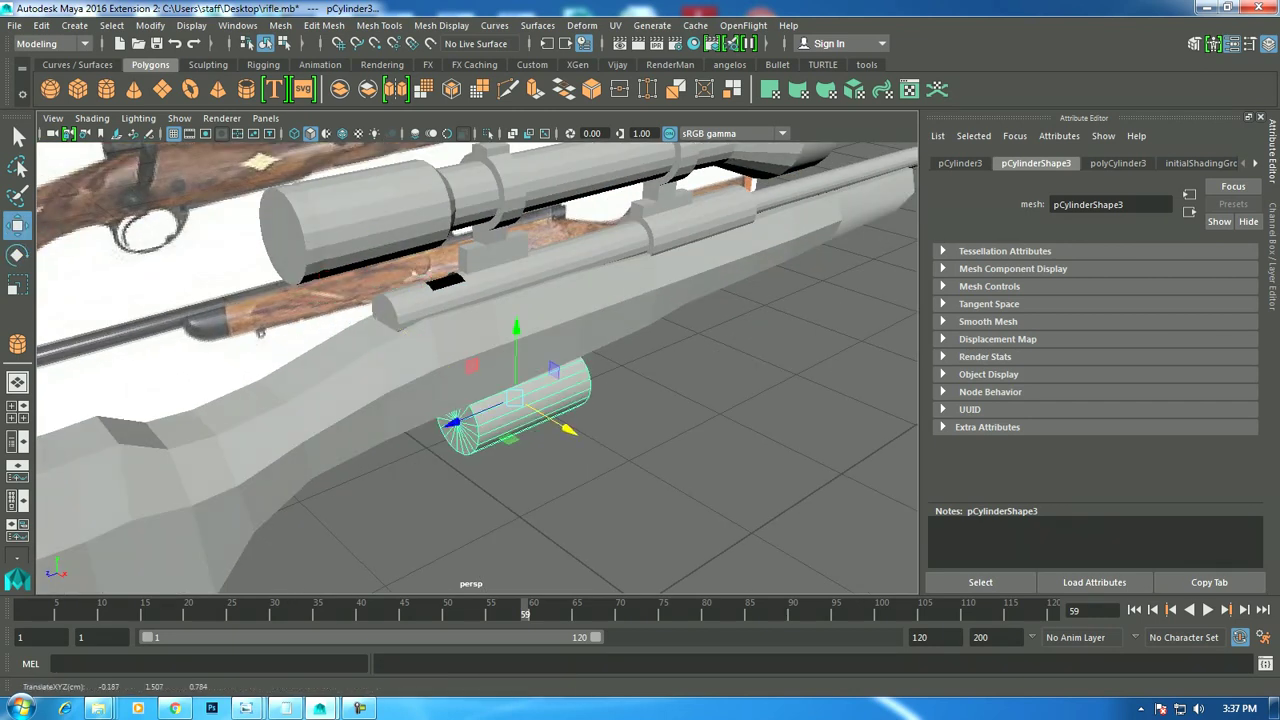
{"action": "left_click_drag", "start_coordinate": [516, 345], "coordinate": [520, 195]}
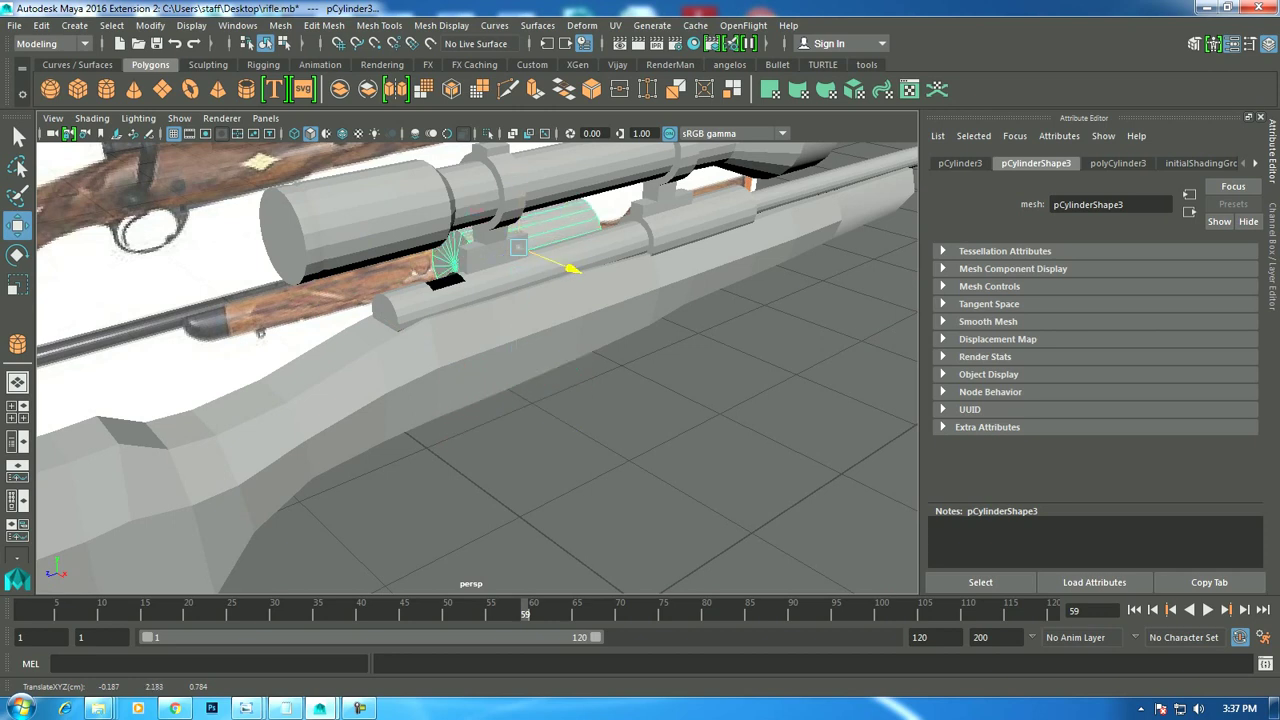
{"action": "left_click_drag", "start_coordinate": [570, 268], "coordinate": [624, 290]}
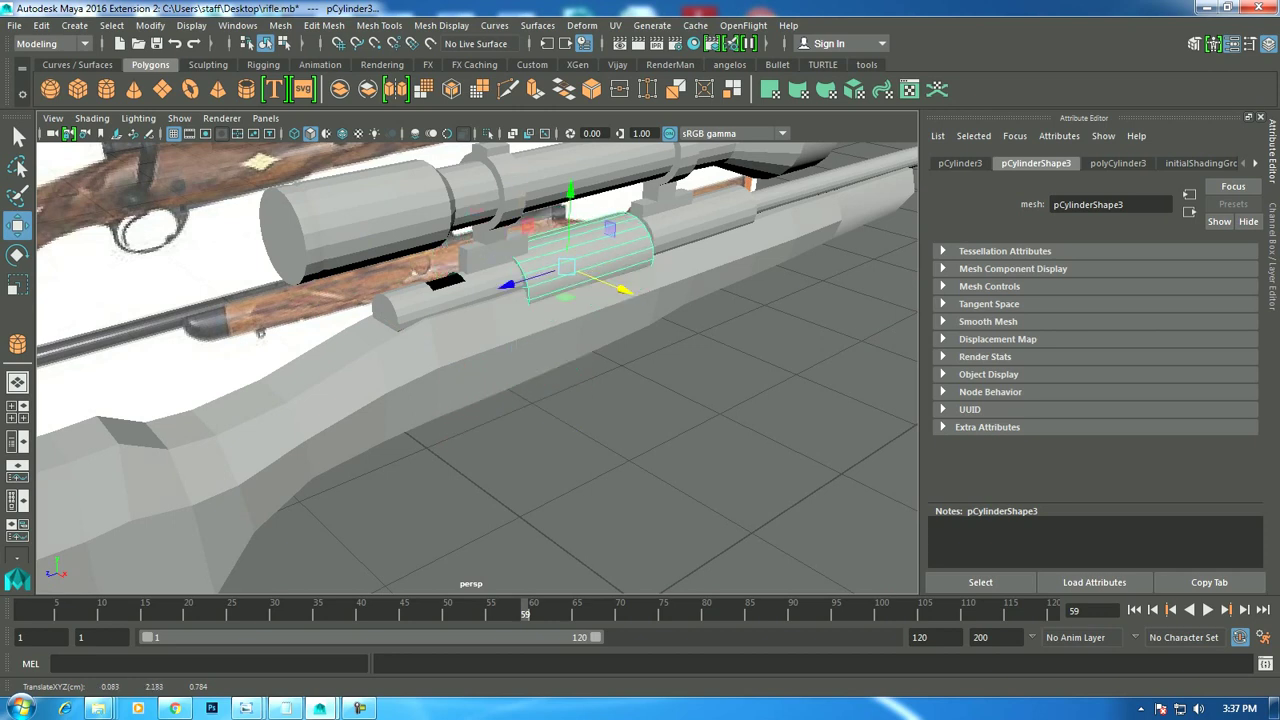
{"action": "left_click", "coordinate": [1118, 163]}
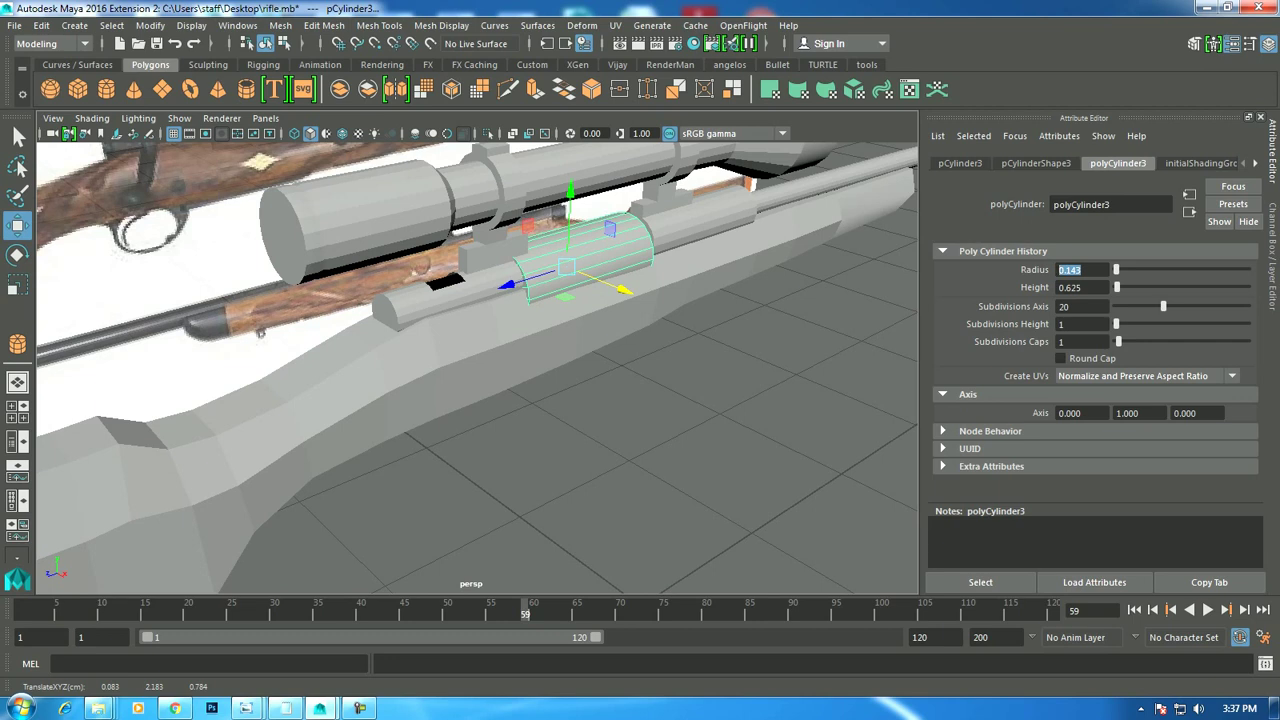
{"action": "type", "text": "5"}
{"action": "key", "text": "Return"}
Slide the thin rod along the receiver and sink it into the ejection port.
{"action": "left_click_drag", "start_coordinate": [507, 285], "coordinate": [497, 288]}
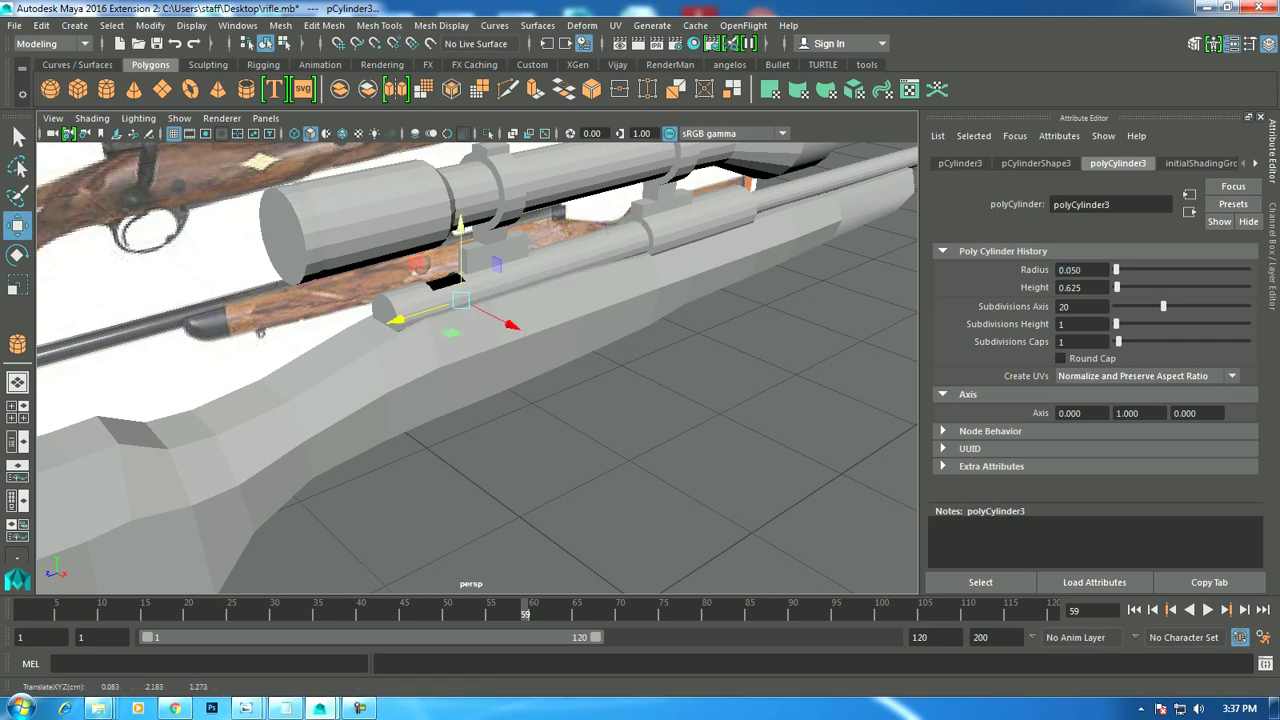
{"action": "left_click_drag", "start_coordinate": [480, 370], "coordinate": [440, 330], "text": "alt"}
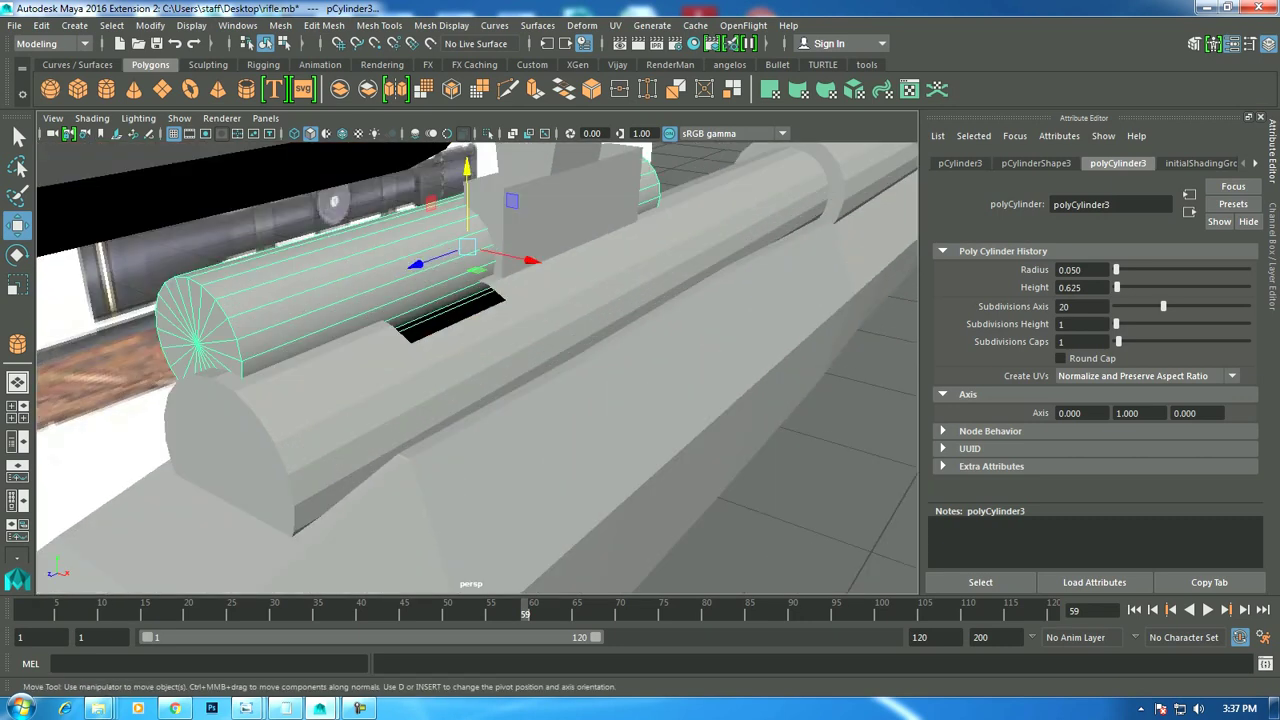
{"action": "left_click_drag", "start_coordinate": [467, 247], "coordinate": [571, 271]}
{"action": "mouse_move", "coordinate": [513, 230]}
{"action": "left_mouse_down"}
{"action": "mouse_move", "coordinate": [481, 215]}
{"action": "mouse_move", "coordinate": [513, 300]}
{"action": "left_mouse_up"}
{"action": "mouse_move", "coordinate": [560, 340]}
{"action": "left_mouse_down", "text": "alt"}
{"action": "mouse_move", "coordinate": [448, 355]}
{"action": "mouse_move", "coordinate": [496, 400]}
{"action": "left_mouse_up", "text": "alt"}
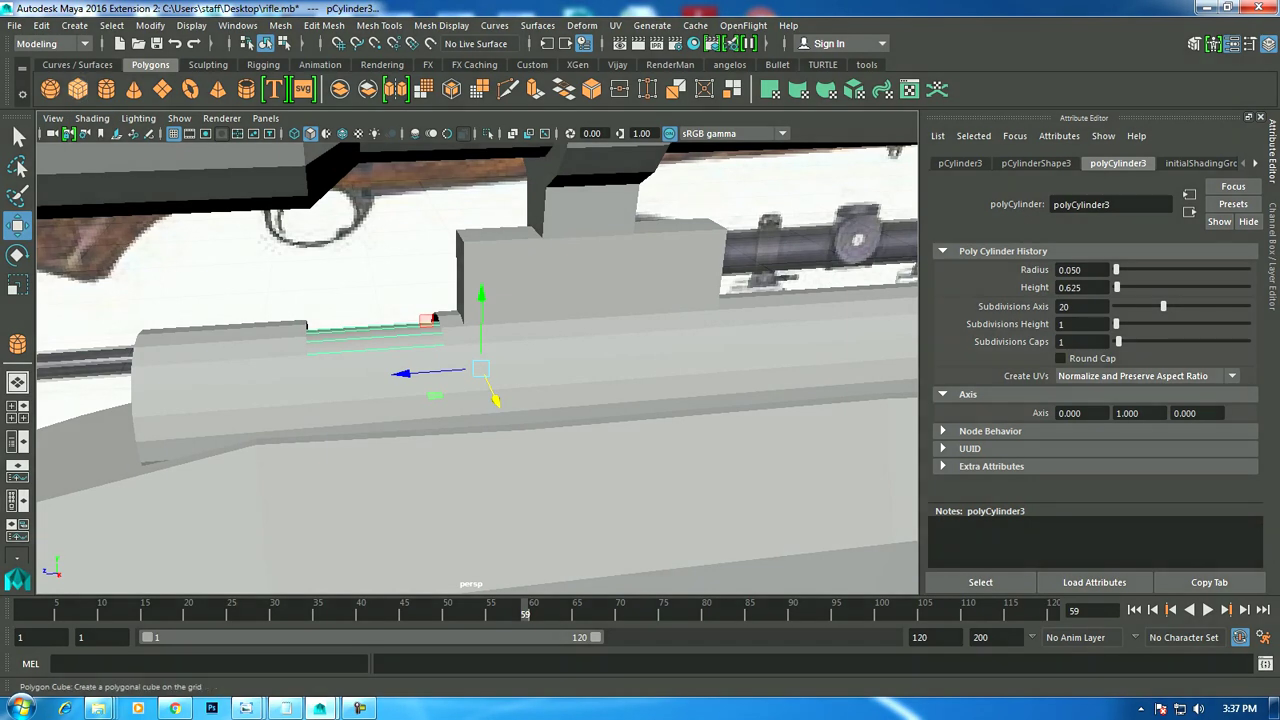
{"action": "left_click", "coordinate": [106, 89]}
{"action": "left_click_drag", "start_coordinate": [480, 400], "coordinate": [420, 360], "text": "alt"}
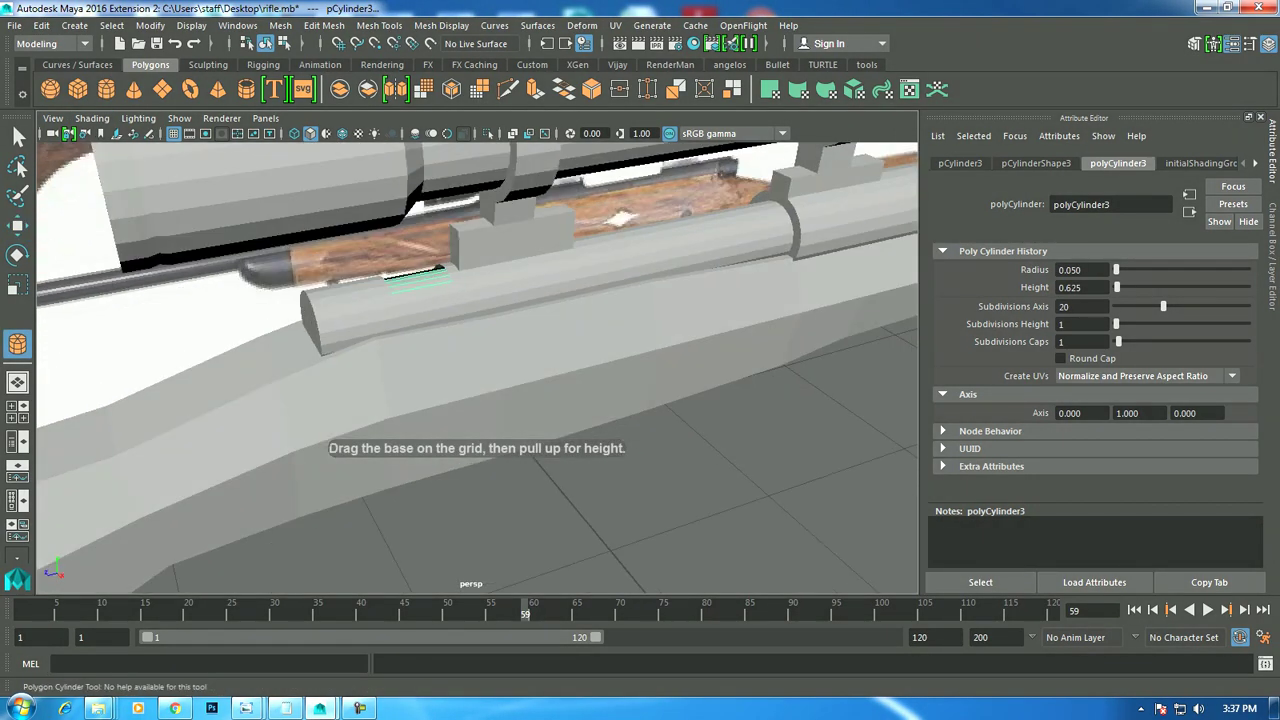
Draw a new polygon cylinder and tilt it to a steep diagonal.
{"action": "left_click", "coordinate": [528, 565]}
{"action": "mouse_move", "coordinate": [528, 565]}
{"action": "left_mouse_down"}
{"action": "mouse_move", "coordinate": [541, 212]}
{"action": "mouse_move", "coordinate": [560, 260]}
{"action": "mouse_move", "coordinate": [520, 300]}
{"action": "mouse_move", "coordinate": [500, 360]}
{"action": "mouse_move", "coordinate": [586, 452]}
{"action": "mouse_move", "coordinate": [628, 470]}
{"action": "left_mouse_up"}
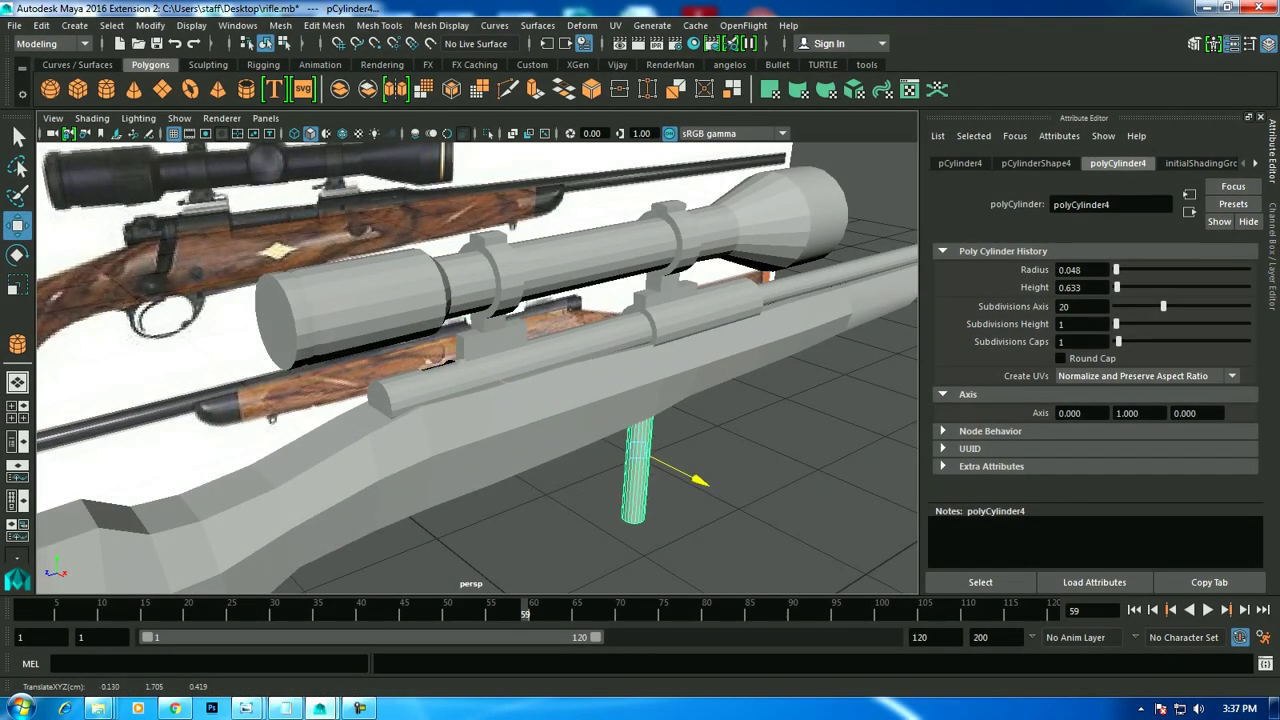
{"action": "key", "text": "e"}
{"action": "left_click_drag", "start_coordinate": [645, 518], "coordinate": [688, 500]}
{"action": "key", "text": "ctrl+z"}
{"action": "key", "text": "ctrl+z"}
{"action": "key", "text": "ctrl+z"}
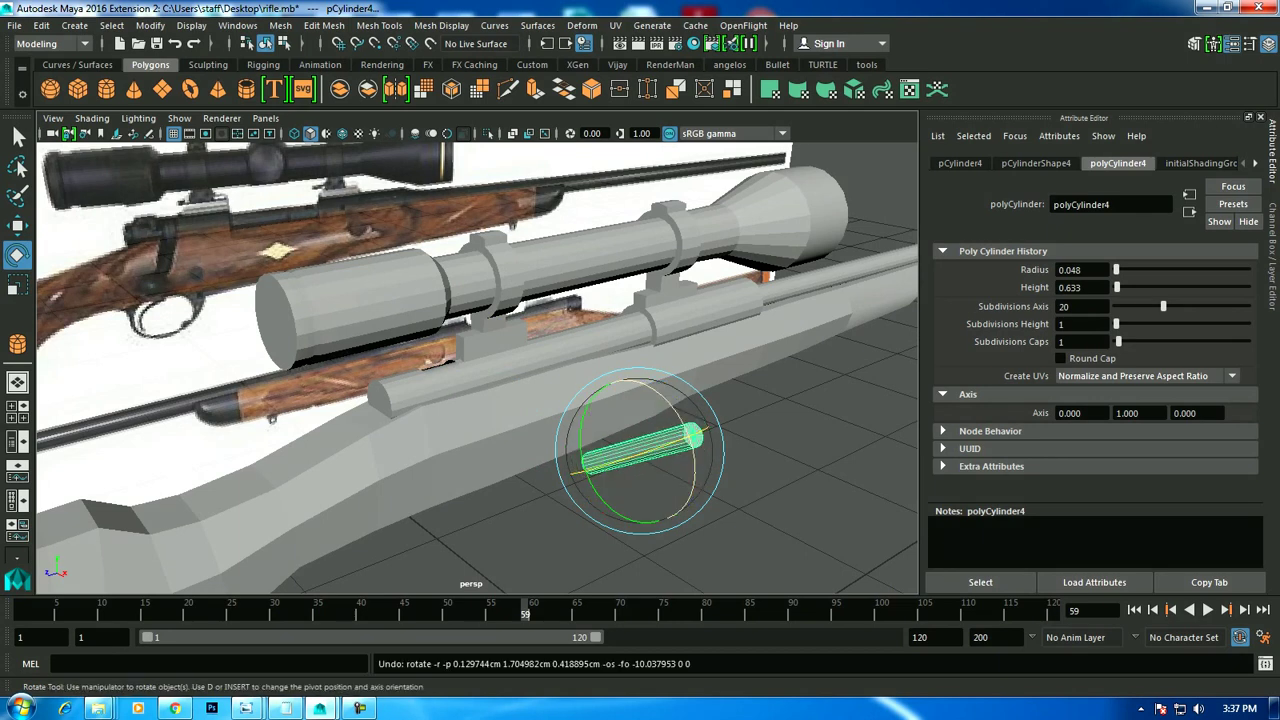
{"action": "left_click_drag", "start_coordinate": [662, 515], "coordinate": [680, 414]}
Move the diagonal handle up onto the bolt and set its height to 0.300.
{"action": "key", "text": "w"}
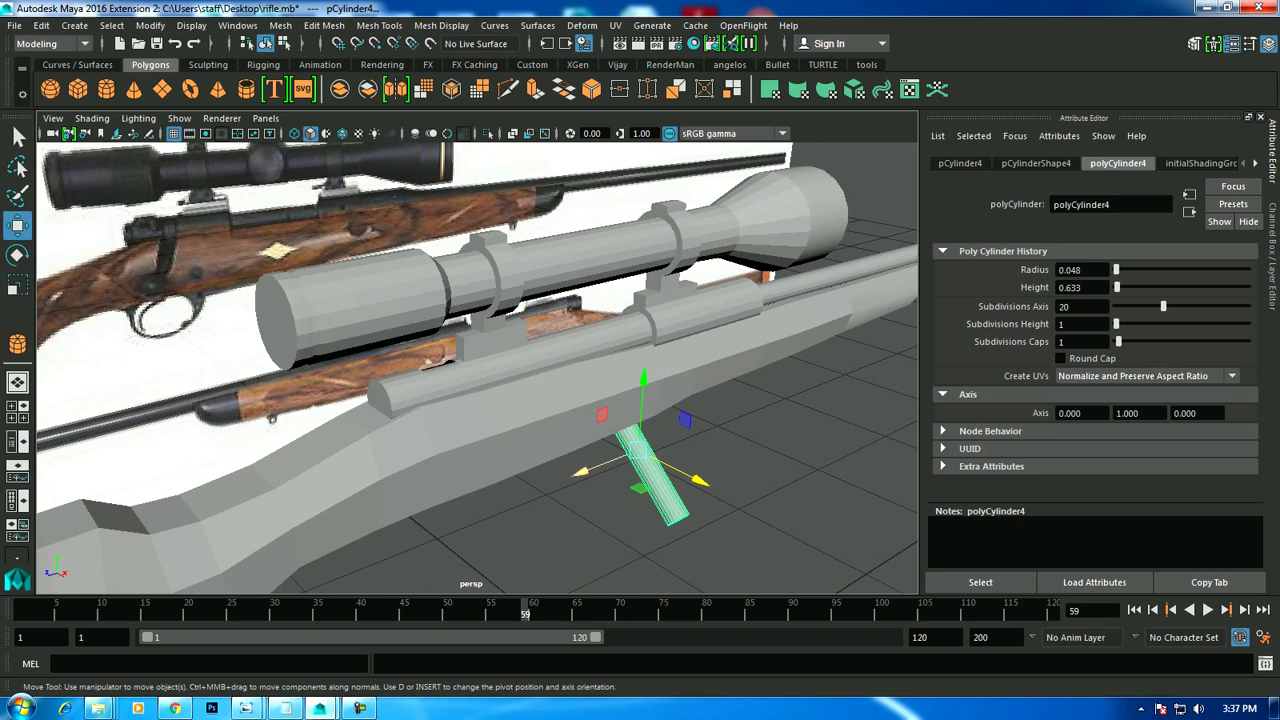
{"action": "left_click_drag", "start_coordinate": [585, 471], "coordinate": [432, 530]}
{"action": "left_click_drag", "start_coordinate": [493, 440], "coordinate": [493, 297]}
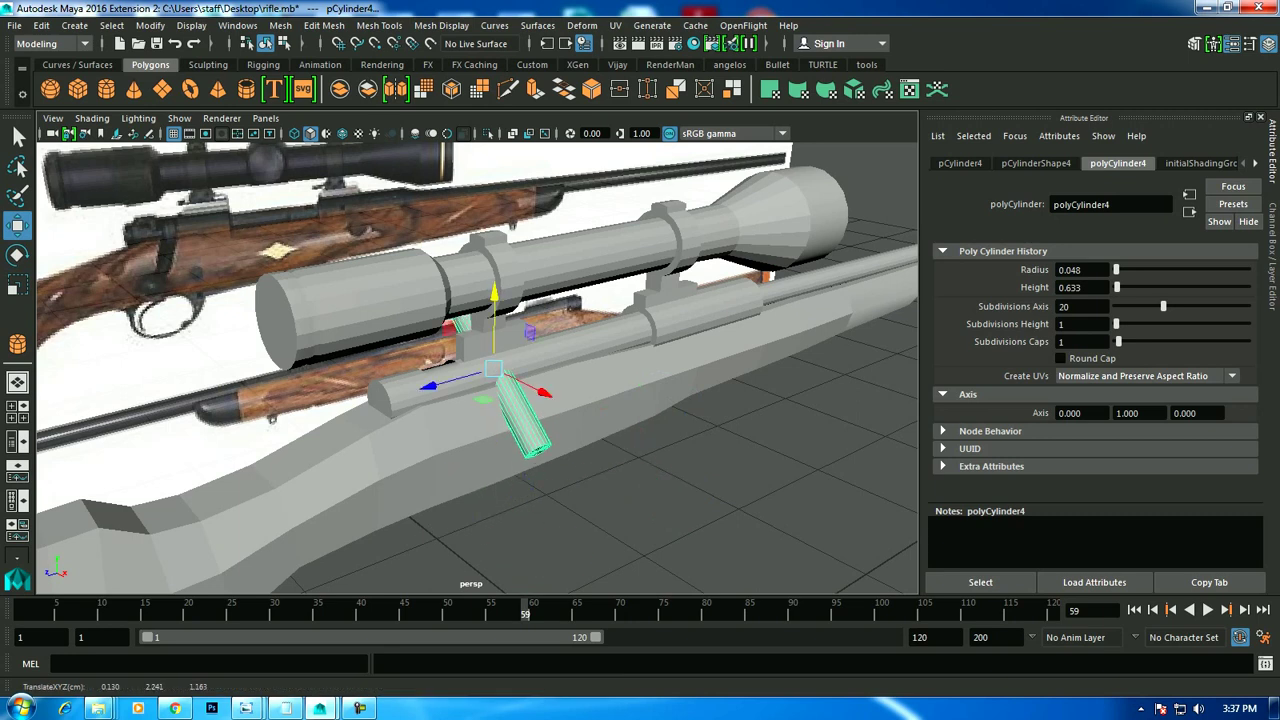
{"action": "left_click_drag", "start_coordinate": [540, 392], "coordinate": [597, 418]}
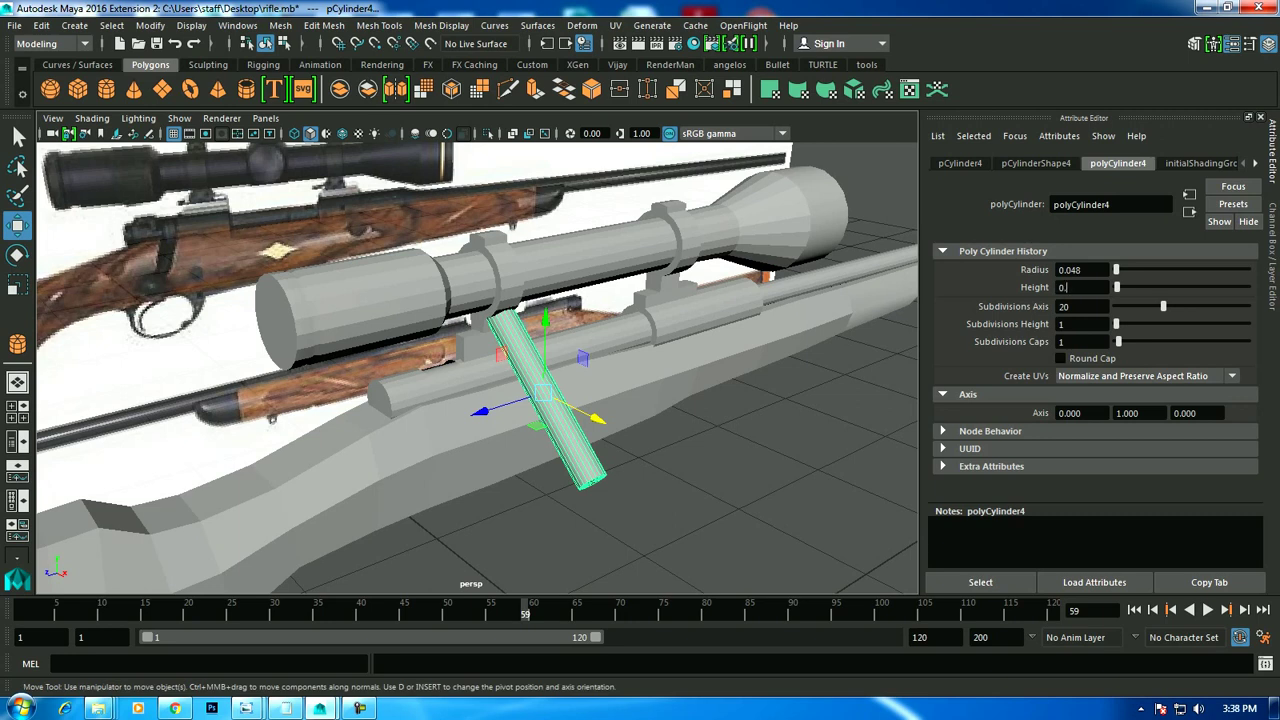
{"action": "type", "text": "3"}
{"action": "key", "text": "Return"}
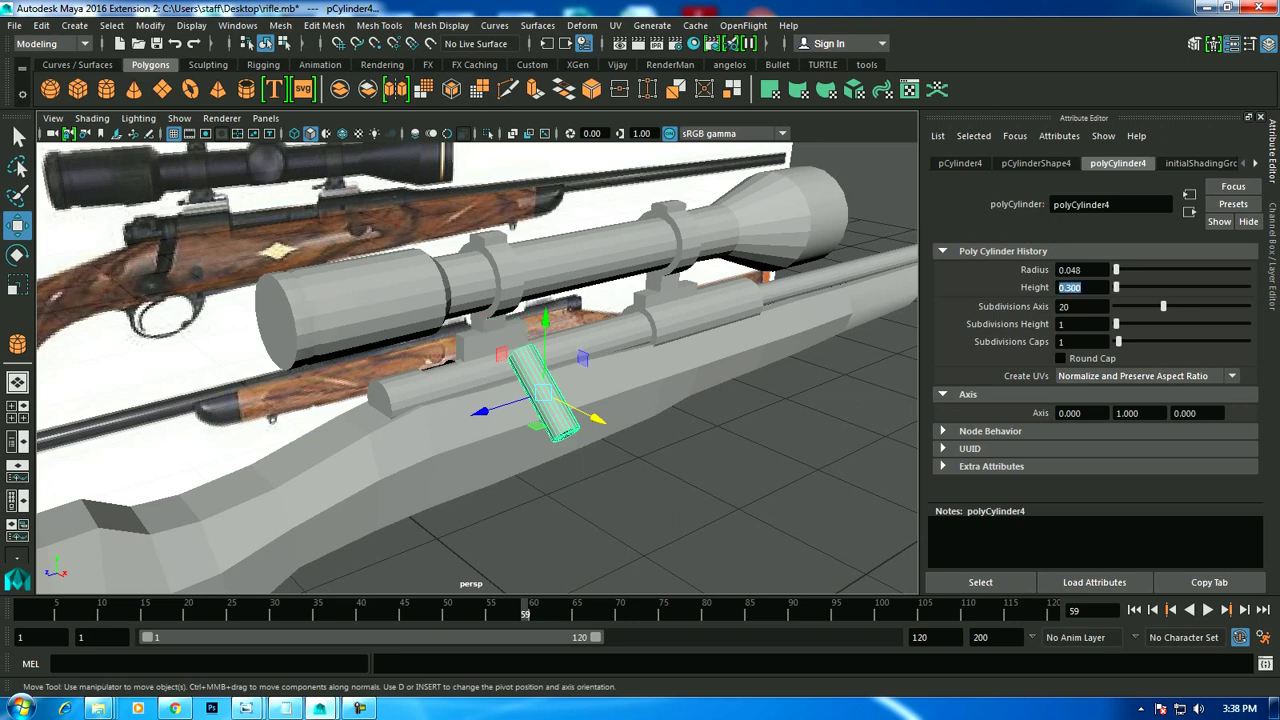
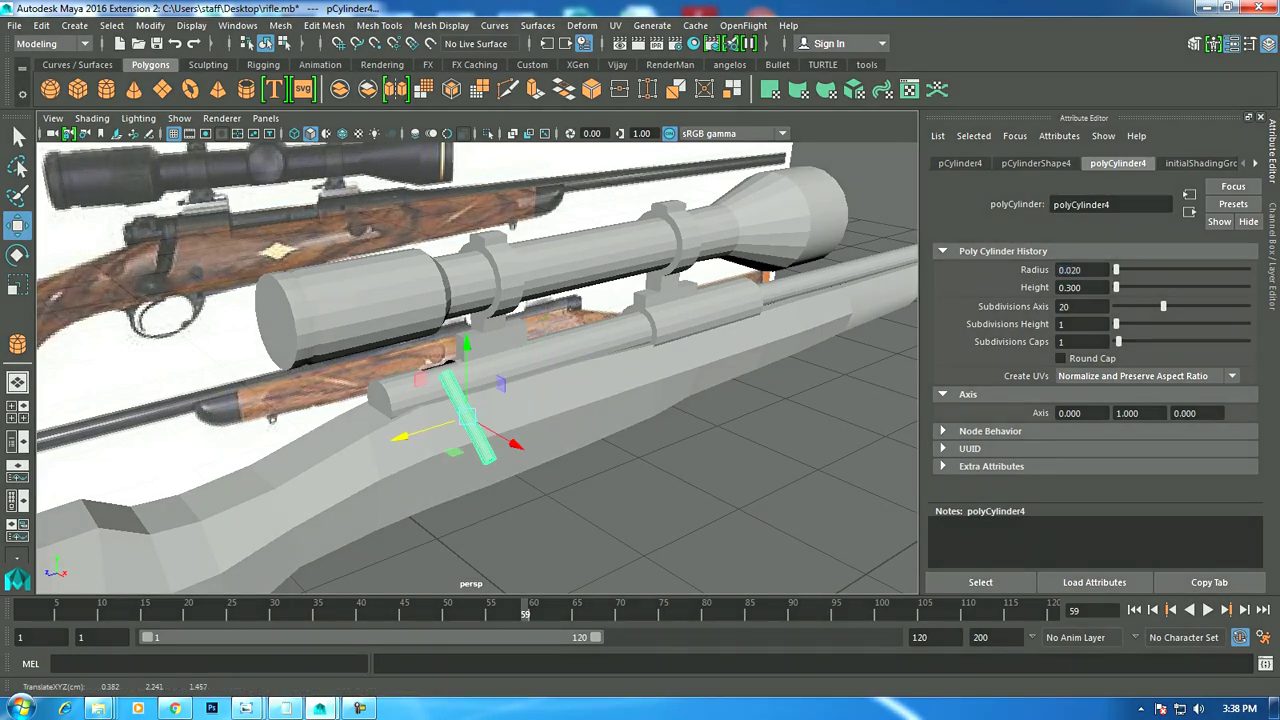
Rotate the thin cylinder upright and move it against the side of the receiver.
{"action": "mouse_move", "coordinate": [480, 400]}
{"action": "left_mouse_down", "text": "alt"}
{"action": "mouse_move", "coordinate": [560, 390]}
{"action": "mouse_move", "coordinate": [530, 460]}
{"action": "mouse_move", "coordinate": [628, 463]}
{"action": "mouse_move", "coordinate": [520, 380]}
{"action": "mouse_move", "coordinate": [470, 360]}
{"action": "left_mouse_up", "text": "alt"}
{"action": "key", "text": "e"}
{"action": "left_click_drag", "start_coordinate": [550, 380], "coordinate": [560, 430]}
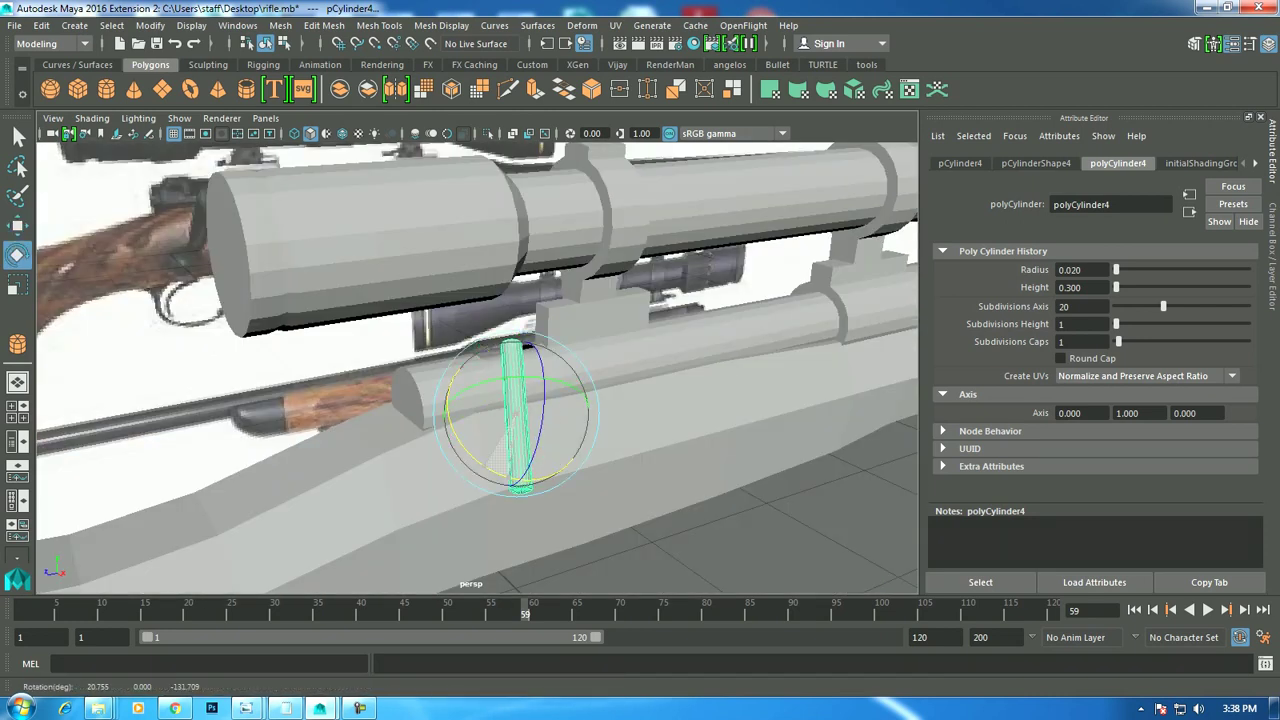
{"action": "key", "text": "w"}
{"action": "mouse_move", "coordinate": [515, 345]}
{"action": "left_mouse_down"}
{"action": "mouse_move", "coordinate": [515, 385]}
{"action": "mouse_move", "coordinate": [700, 450]}
{"action": "left_mouse_up"}
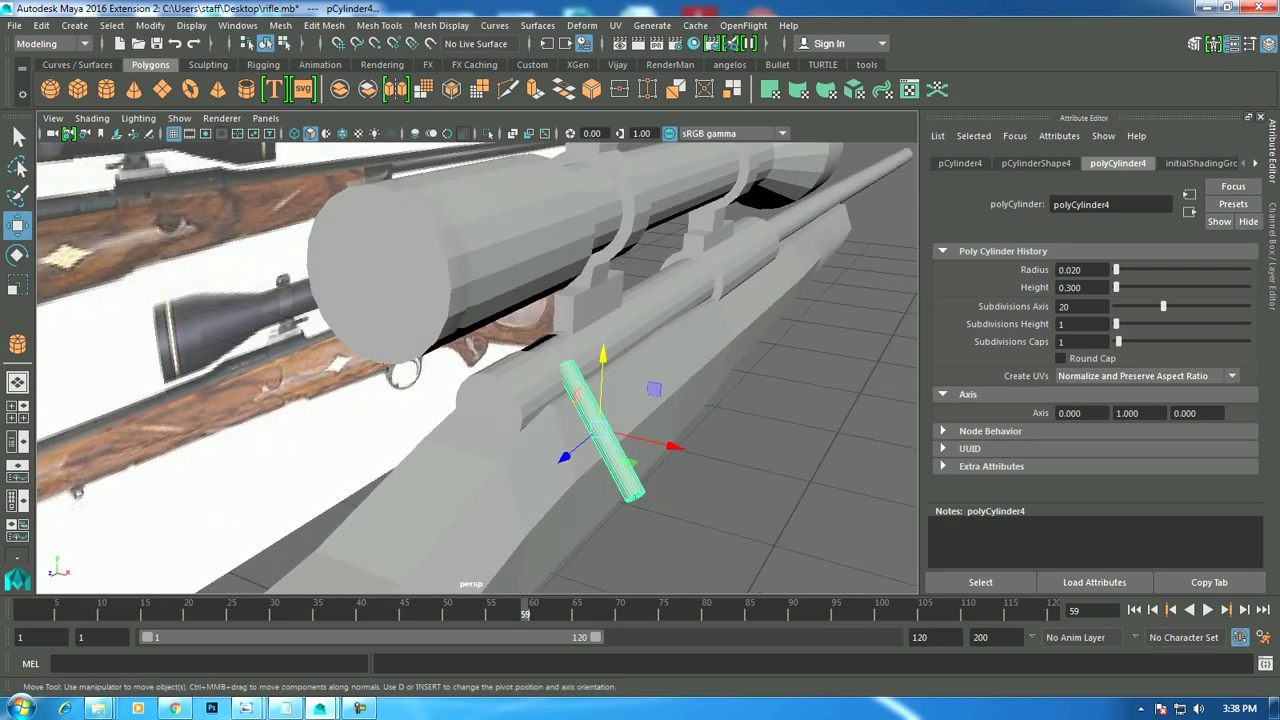
{"action": "mouse_move", "coordinate": [745, 505]}
{"action": "left_mouse_down", "text": "alt"}
{"action": "mouse_move", "coordinate": [620, 470]}
{"action": "mouse_move", "coordinate": [622, 420]}
{"action": "mouse_move", "coordinate": [520, 390]}
{"action": "left_mouse_up", "text": "alt"}
{"action": "middle_click_drag", "start_coordinate": [520, 390], "coordinate": [540, 360], "text": "alt"}
{"action": "left_click_drag", "start_coordinate": [570, 400], "coordinate": [525, 490], "text": "alt"}
Move the cylinder's bottom cap face up to shorten it.
{"action": "right_click_drag", "start_coordinate": [586, 260], "coordinate": [586, 300]}
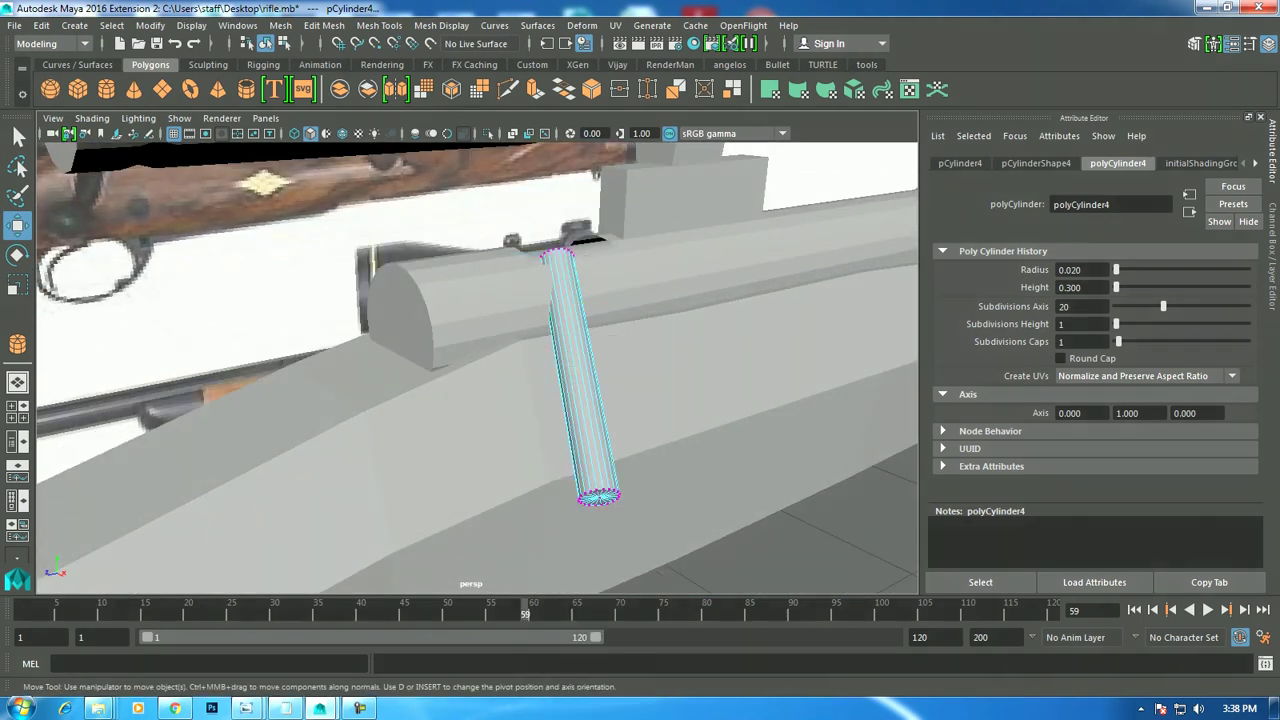
{"action": "left_click", "coordinate": [598, 496]}
{"action": "left_click_drag", "start_coordinate": [603, 440], "coordinate": [605, 360]}
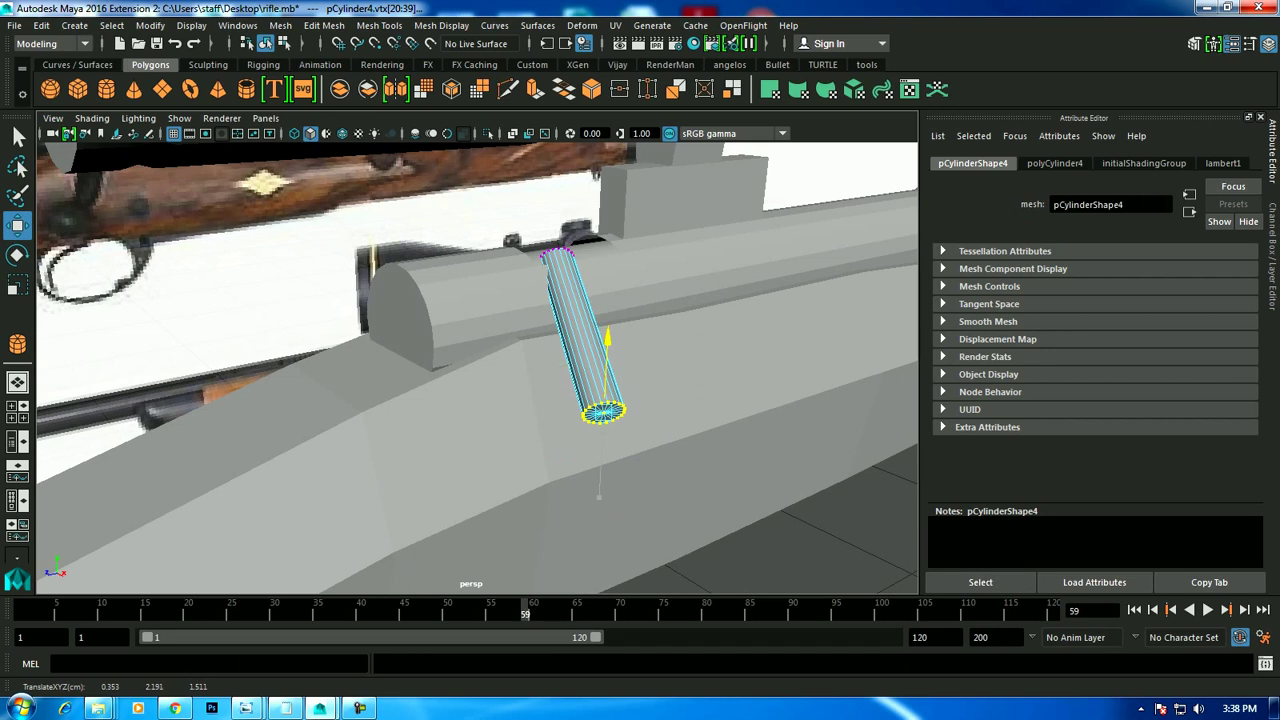
{"action": "scroll", "coordinate": [477, 368], "scroll_direction": "up", "scroll_amount": 3}
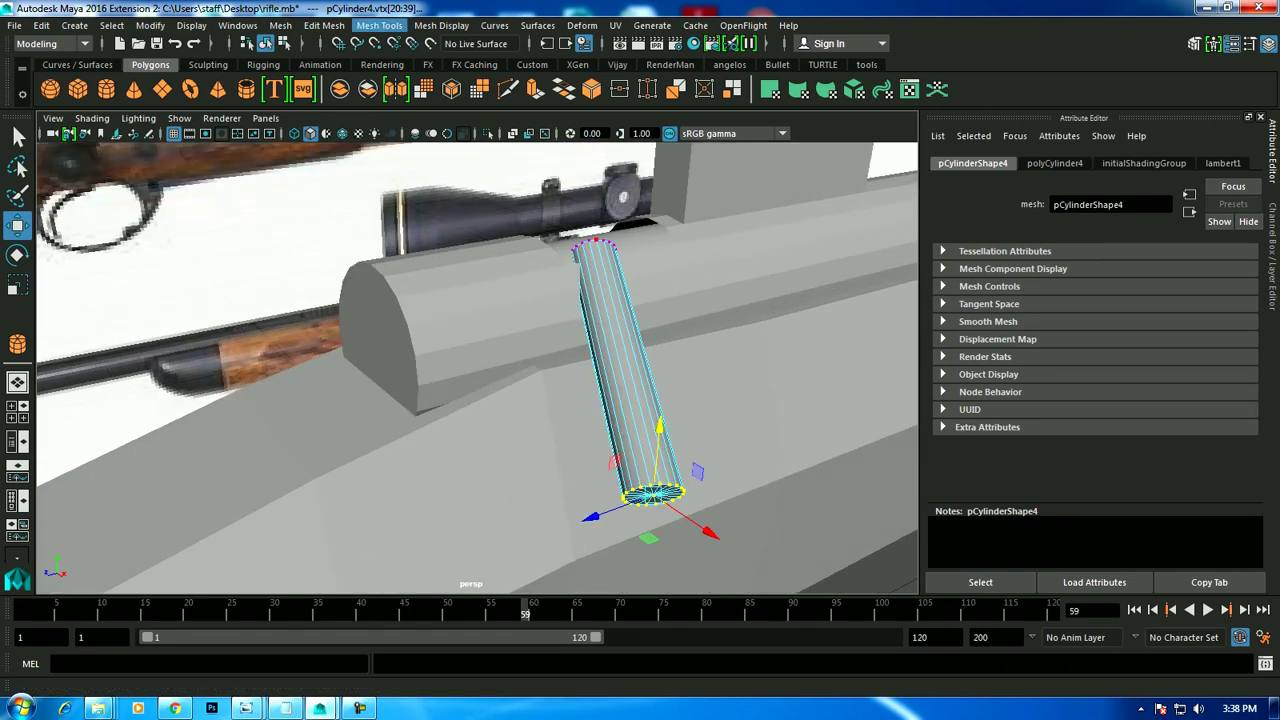
{"action": "left_click", "coordinate": [323, 25]}
{"action": "mouse_move", "coordinate": [380, 25]}
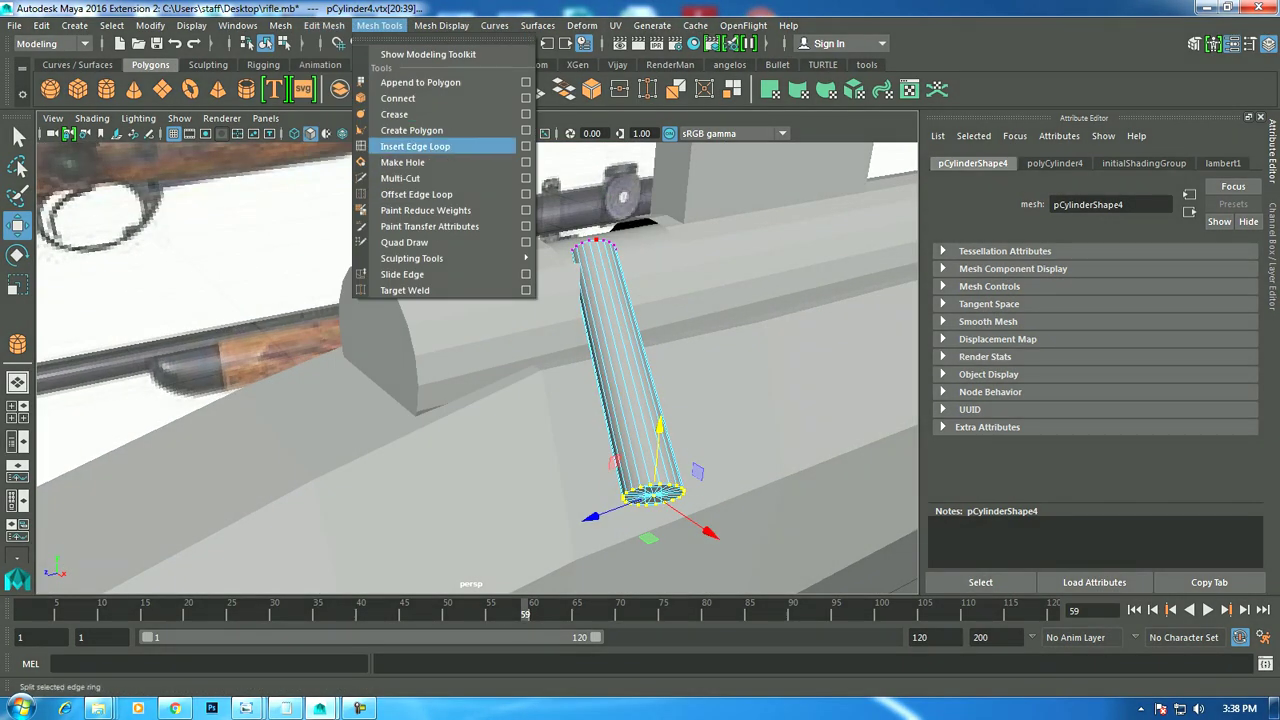
Insert three edge loops along the thin cylinder.
{"action": "left_click", "coordinate": [415, 146]}
{"action": "scroll", "coordinate": [590, 400], "scroll_direction": "up", "scroll_amount": 3}
{"action": "left_click", "coordinate": [590, 417]}
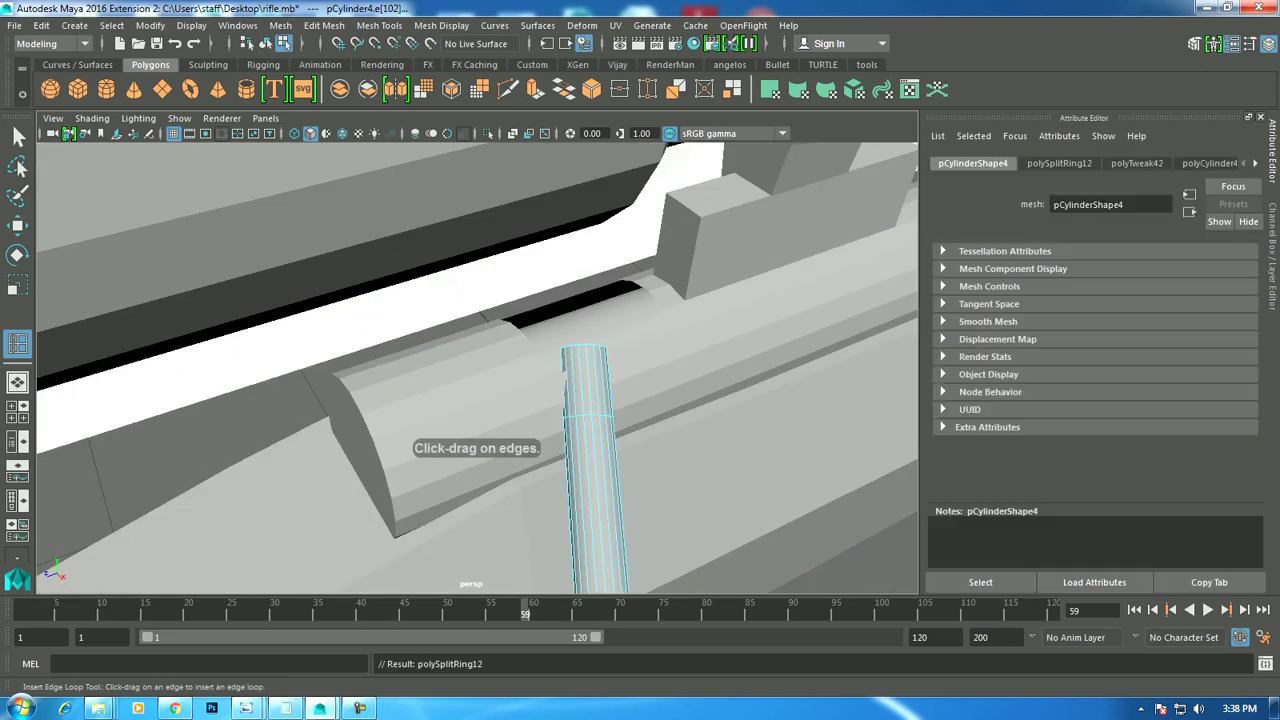
{"action": "left_click", "coordinate": [1255, 163]}
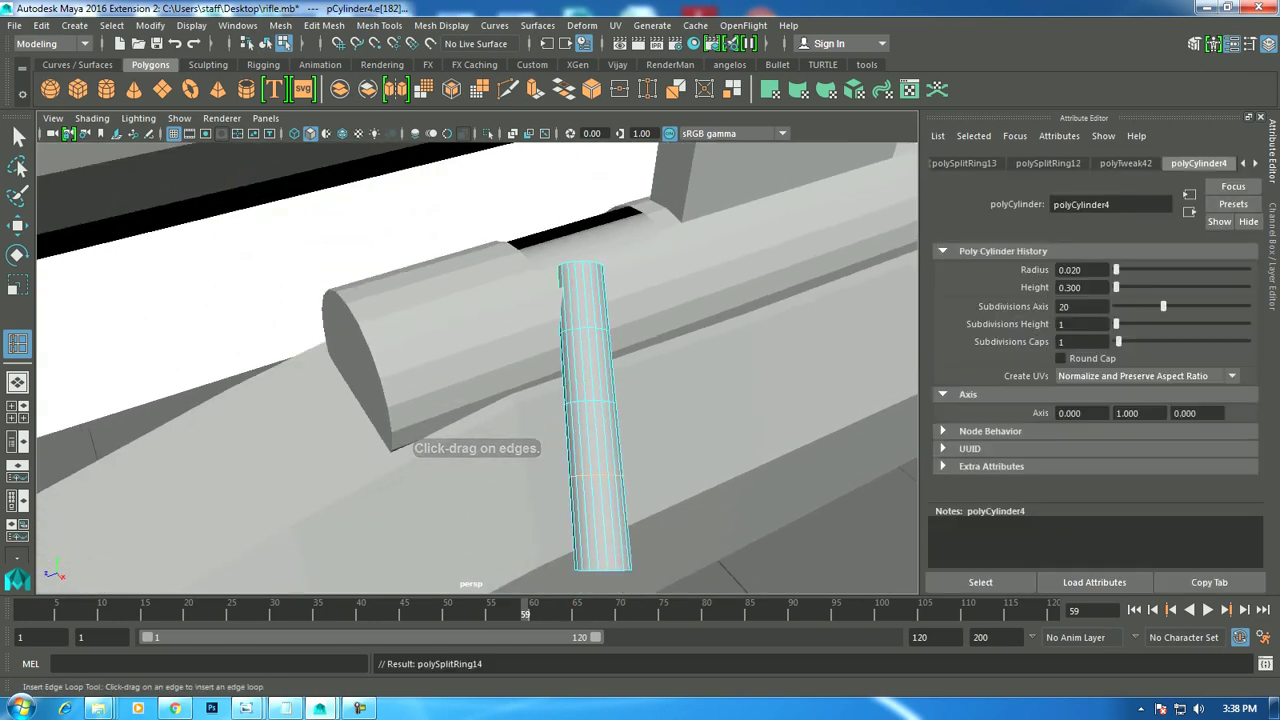
{"action": "left_click", "coordinate": [597, 475]}
Select rows of the cylinder's vertices and move them to bend it outward.
{"action": "key", "text": "w"}
{"action": "right_click_drag", "start_coordinate": [571, 258], "coordinate": [502, 277]}
{"action": "left_click_drag", "start_coordinate": [560, 333], "coordinate": [617, 322], "text": "alt"}
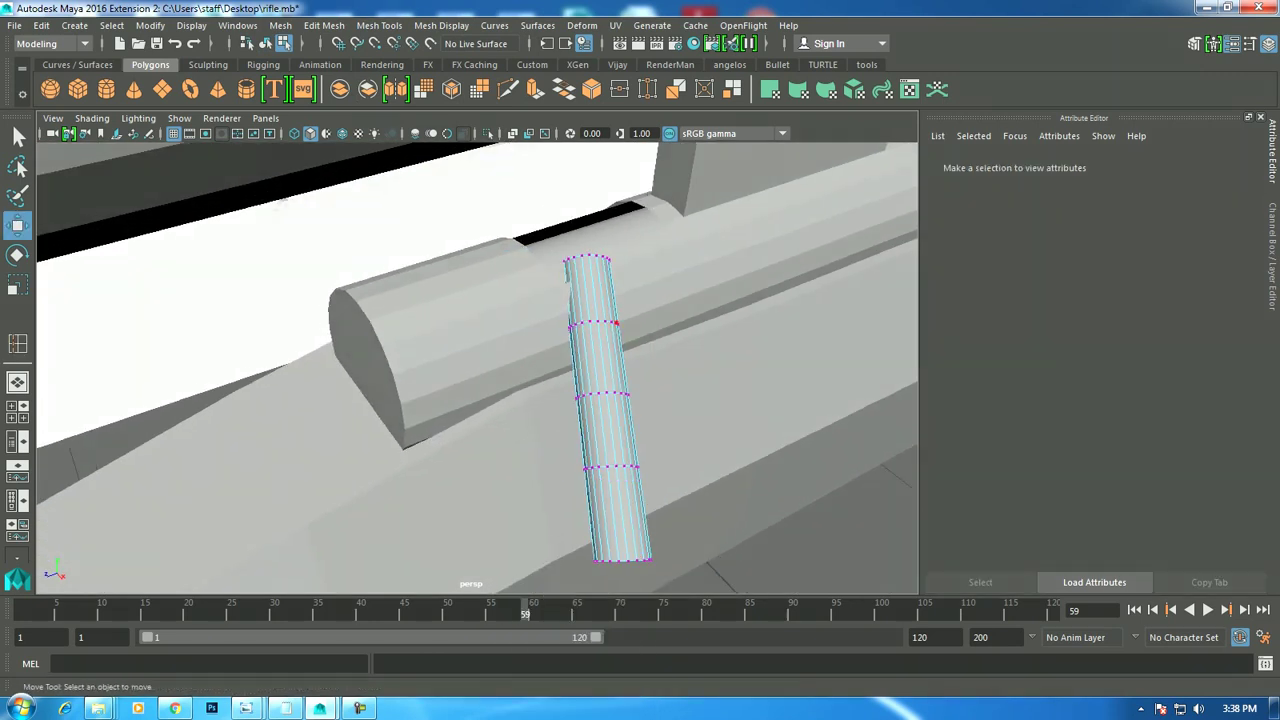
{"action": "left_click_drag", "start_coordinate": [540, 302], "coordinate": [681, 515]}
{"action": "left_click_drag", "start_coordinate": [586, 443], "coordinate": [610, 400]}
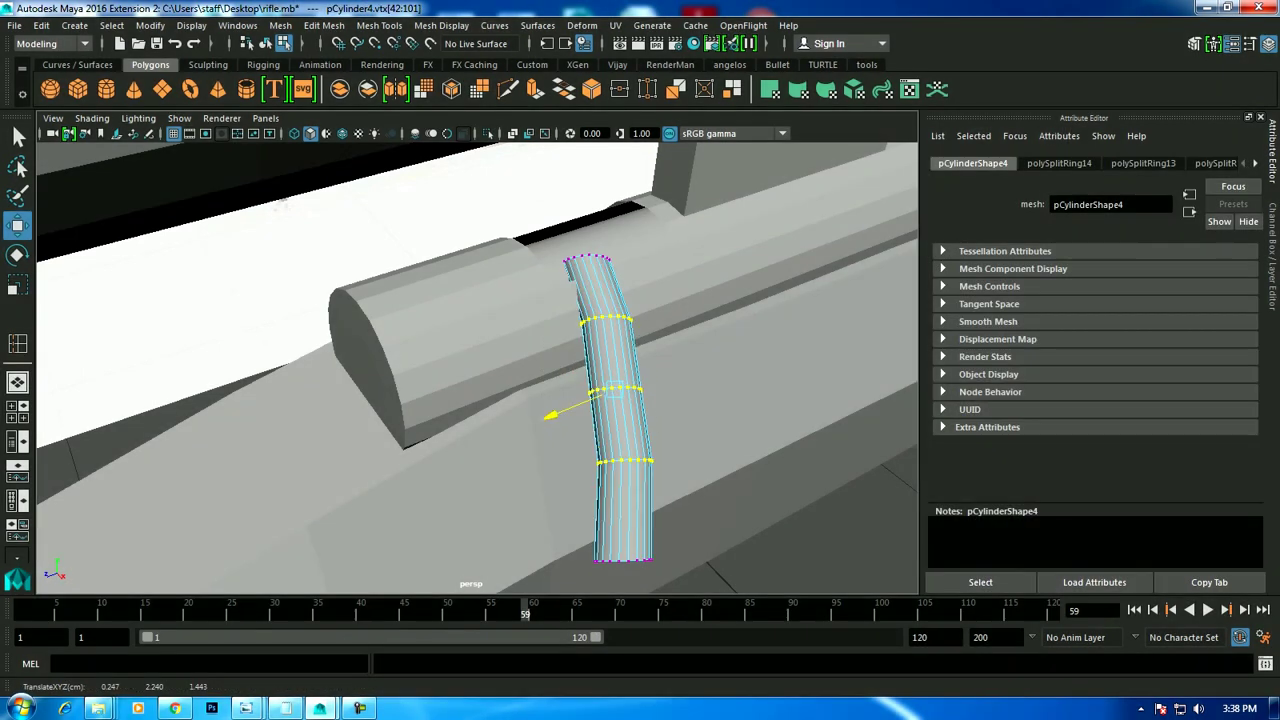
{"action": "mouse_move", "coordinate": [480, 370]}
{"action": "left_mouse_down", "text": "alt"}
{"action": "mouse_move", "coordinate": [540, 350]}
{"action": "mouse_move", "coordinate": [430, 390]}
{"action": "left_mouse_up", "text": "alt"}
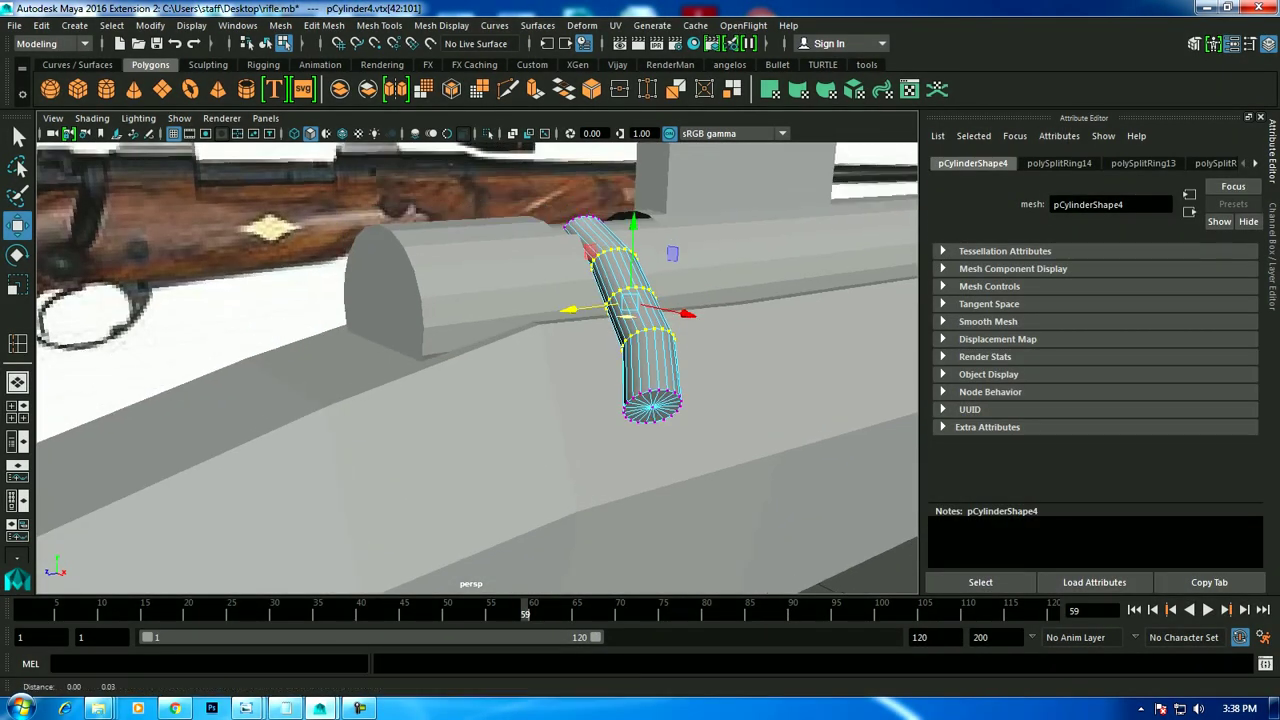
Select the end vertex rings and adjust the handle's bottom end, checking it in wireframe.
{"action": "left_click_drag", "start_coordinate": [618, 238], "coordinate": [576, 256]}
{"action": "mouse_move", "coordinate": [480, 370]}
{"action": "left_mouse_down", "text": "alt"}
{"action": "mouse_move", "coordinate": [430, 390]}
{"action": "mouse_move", "coordinate": [560, 390]}
{"action": "left_mouse_up", "text": "alt"}
{"action": "left_click_drag", "start_coordinate": [638, 422], "coordinate": [638, 420]}
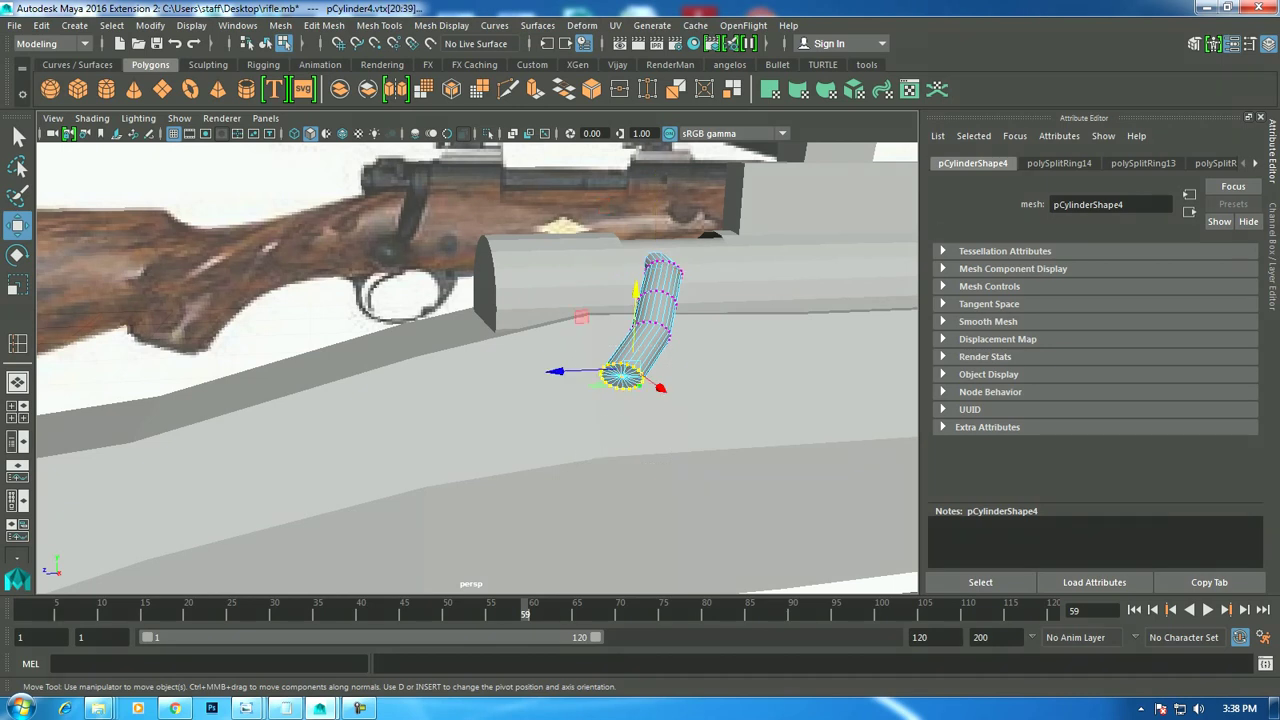
{"action": "mouse_move", "coordinate": [480, 370]}
{"action": "left_mouse_down", "text": "alt"}
{"action": "mouse_move", "coordinate": [560, 390]}
{"action": "mouse_move", "coordinate": [500, 380]}
{"action": "mouse_move", "coordinate": [540, 400]}
{"action": "left_mouse_up", "text": "alt"}
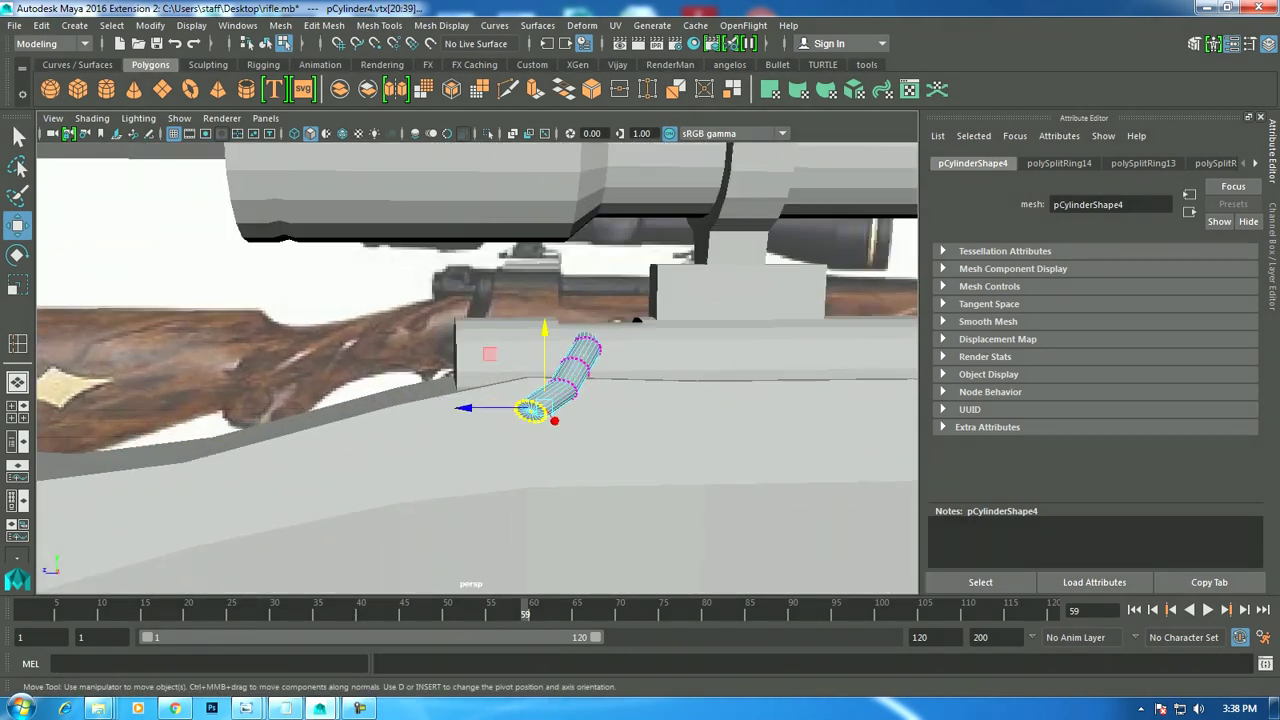
{"action": "left_click_drag", "start_coordinate": [544, 330], "coordinate": [544, 342]}
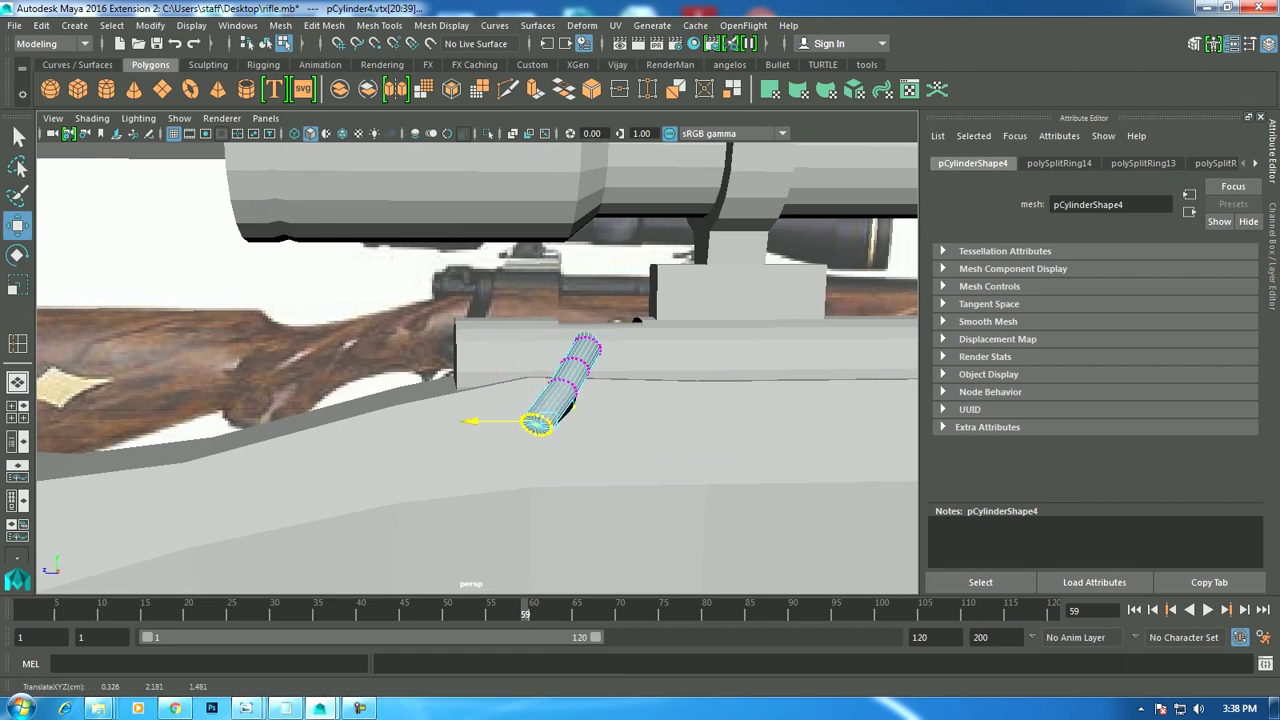
{"action": "left_click_drag", "start_coordinate": [544, 345], "coordinate": [544, 331]}
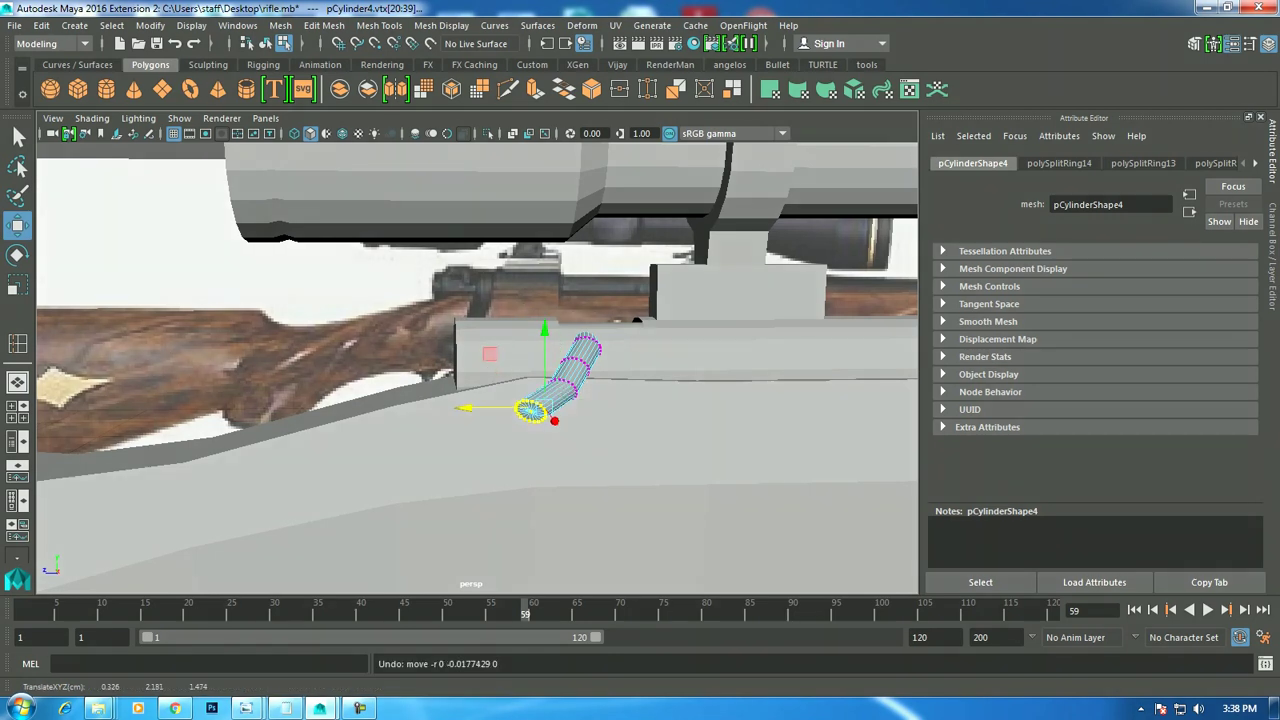
{"action": "key", "text": "4"}
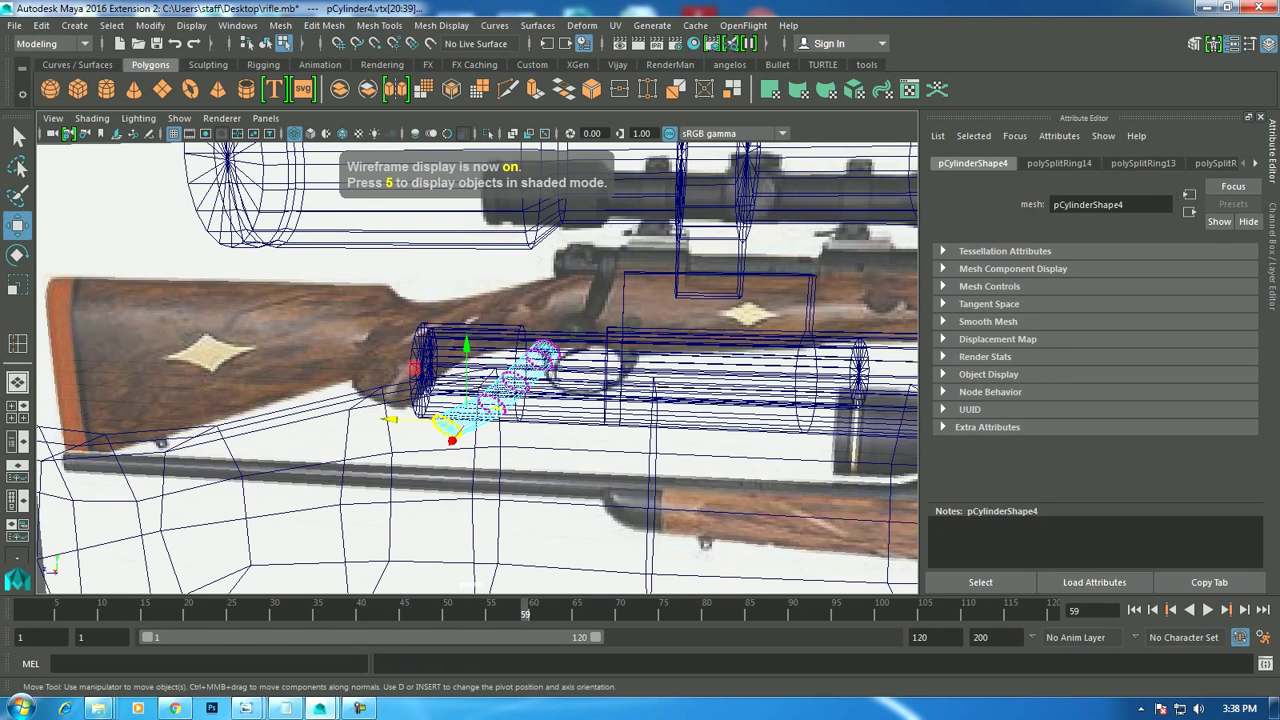
{"action": "key", "text": "5"}
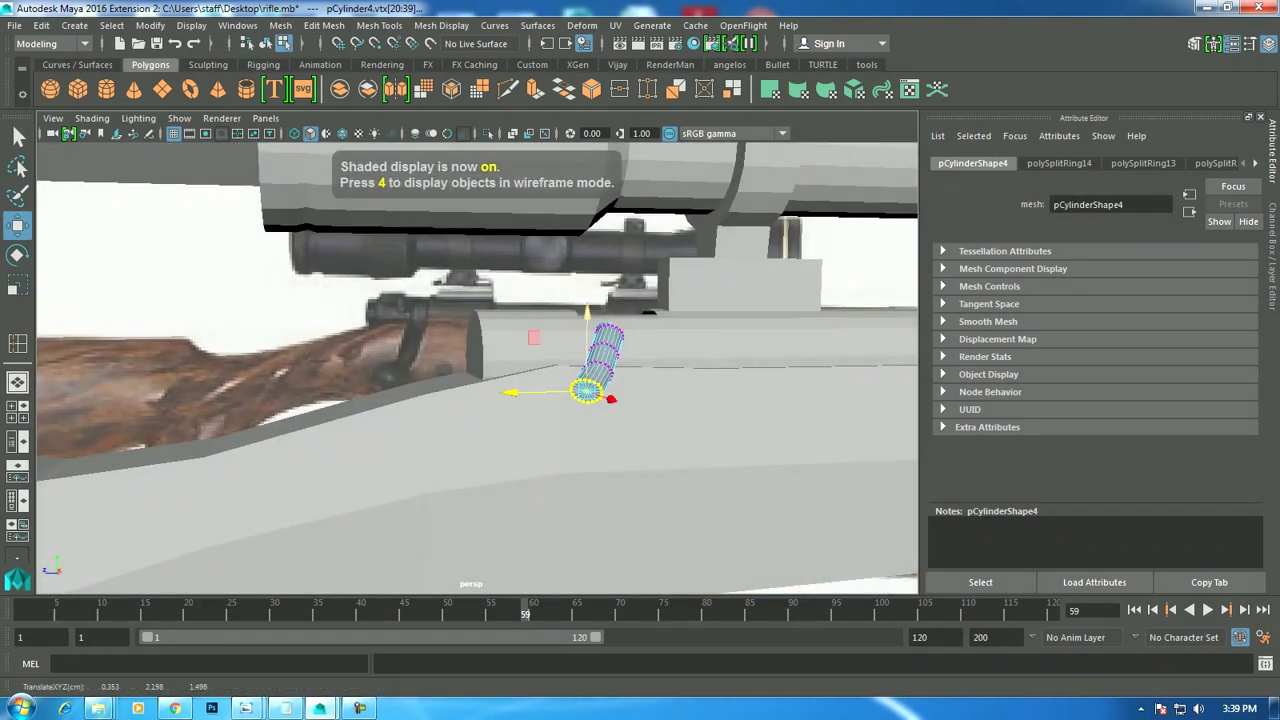
Return to object mode and select the whole bent cylinder.
{"action": "mouse_move", "coordinate": [545, 560]}
{"action": "left_mouse_down", "text": "alt"}
{"action": "mouse_move", "coordinate": [516, 562]}
{"action": "mouse_move", "coordinate": [495, 518]}
{"action": "left_mouse_up", "text": "alt"}
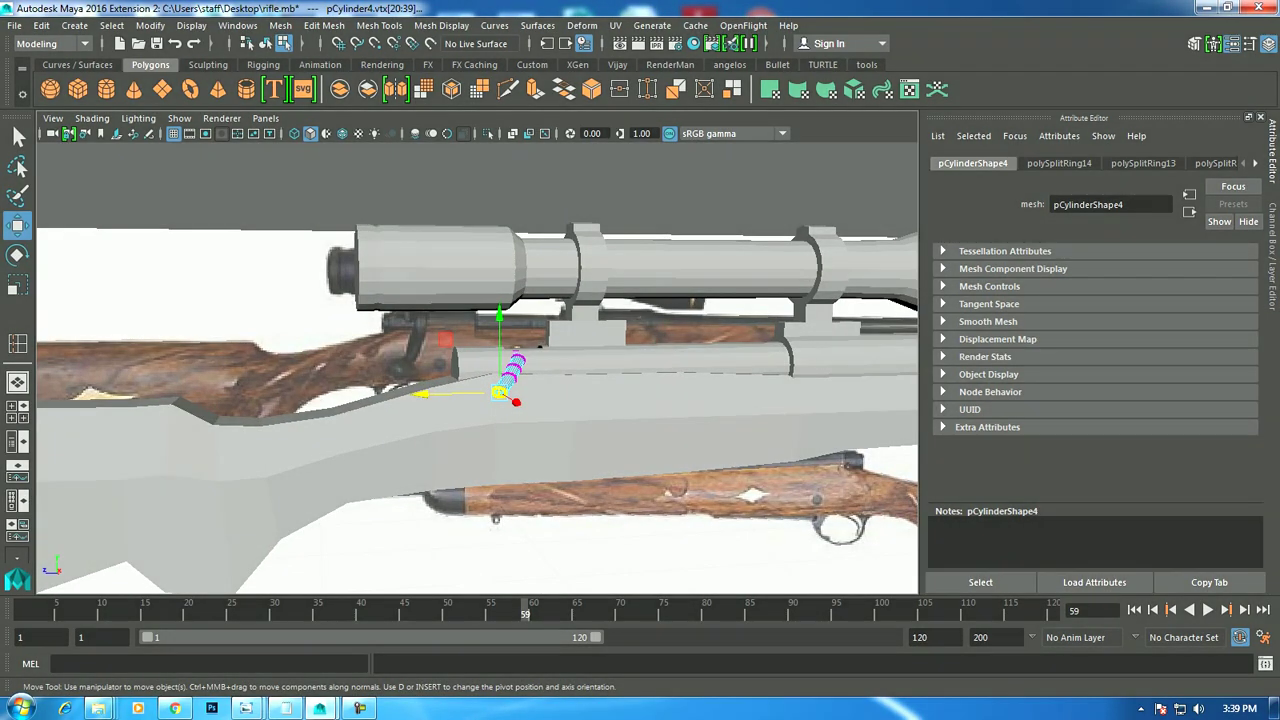
{"action": "scroll", "coordinate": [477, 368], "scroll_direction": "up", "scroll_amount": 3}
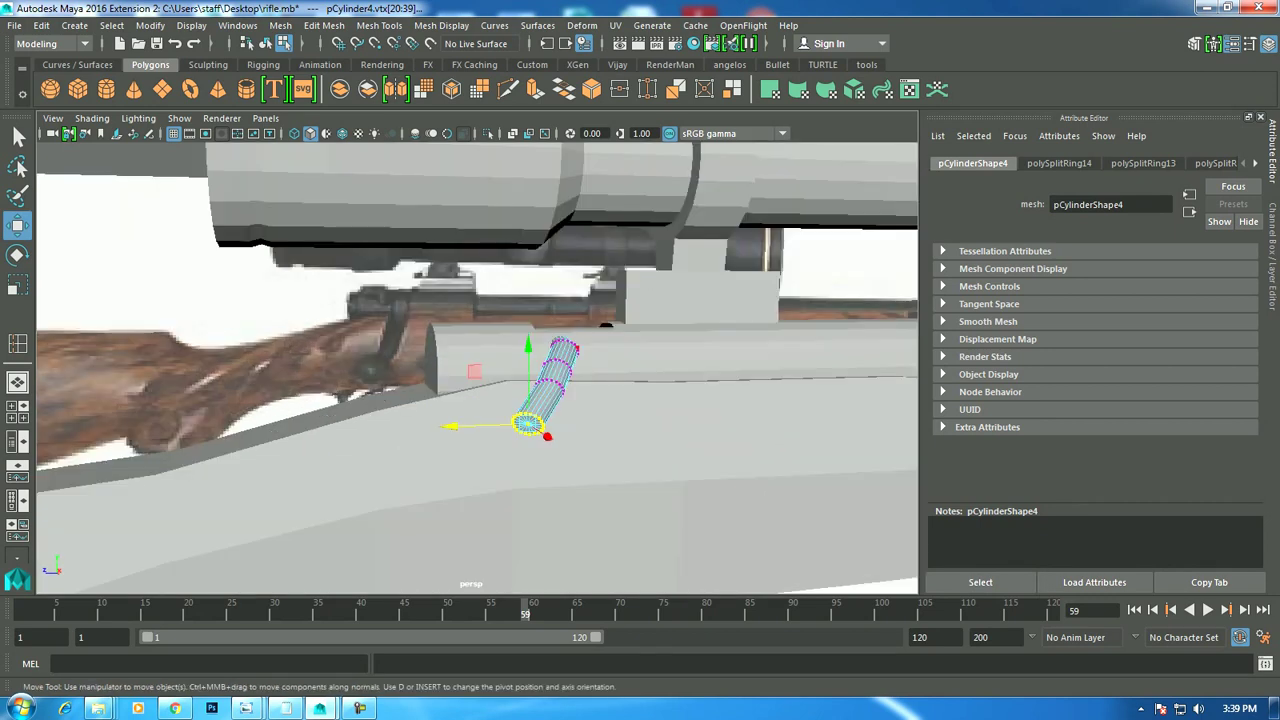
{"action": "right_click_drag", "start_coordinate": [566, 266], "coordinate": [630, 236]}
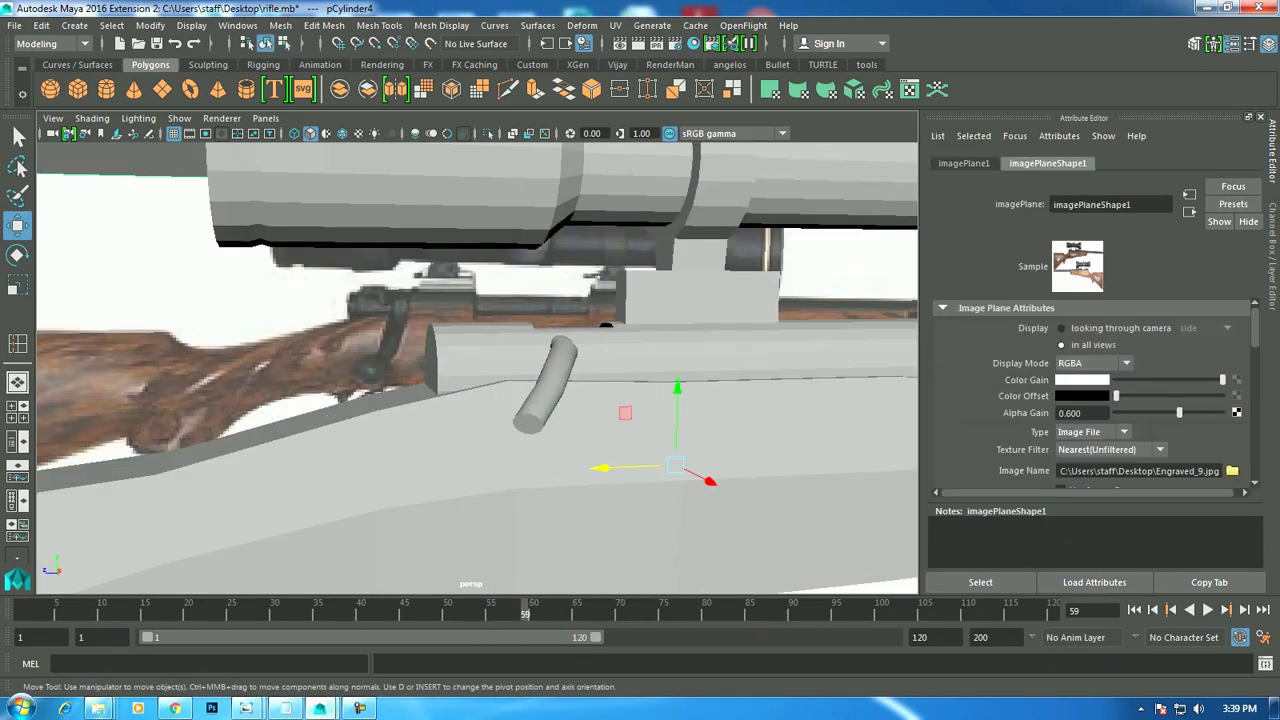
{"action": "left_click", "coordinate": [545, 385]}
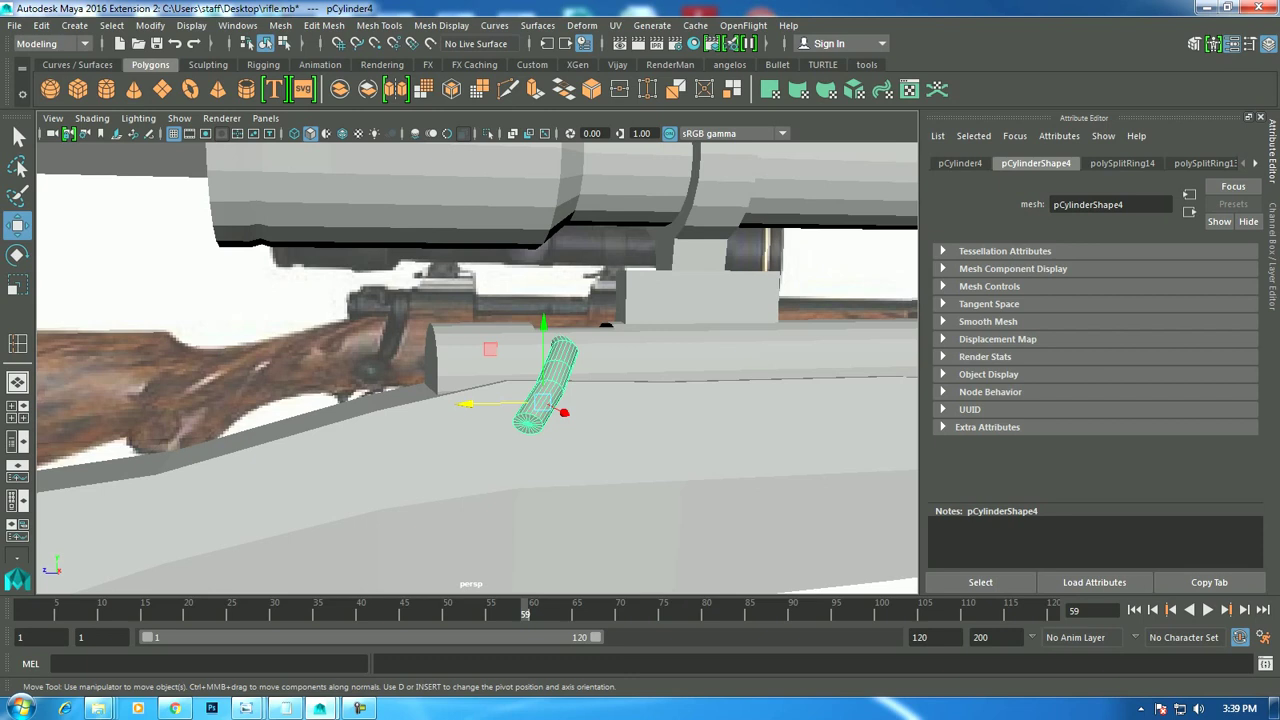
Create a polygon sphere and move it up beside the bolt handle.
{"action": "left_click", "coordinate": [50, 89]}
{"action": "scroll", "coordinate": [477, 368], "scroll_direction": "down", "scroll_amount": 5}
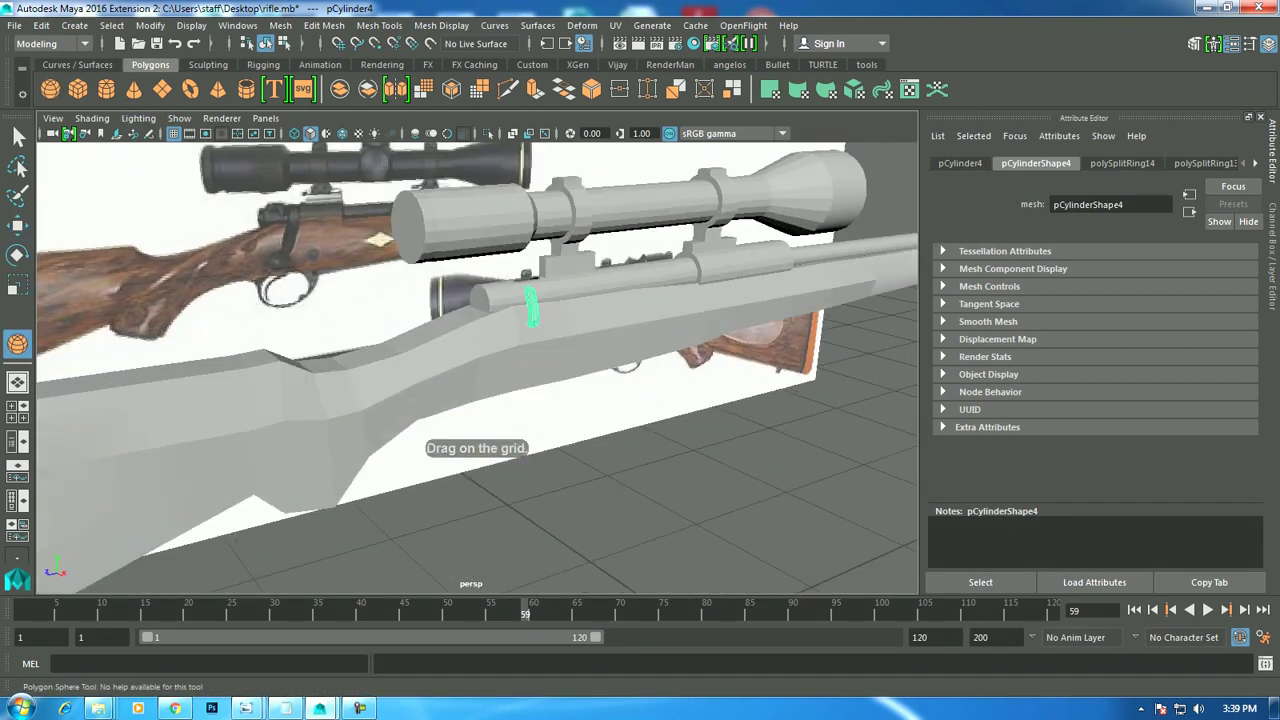
{"action": "left_click_drag", "start_coordinate": [477, 368], "coordinate": [549, 569], "text": "alt"}
{"action": "left_click", "coordinate": [549, 569]}
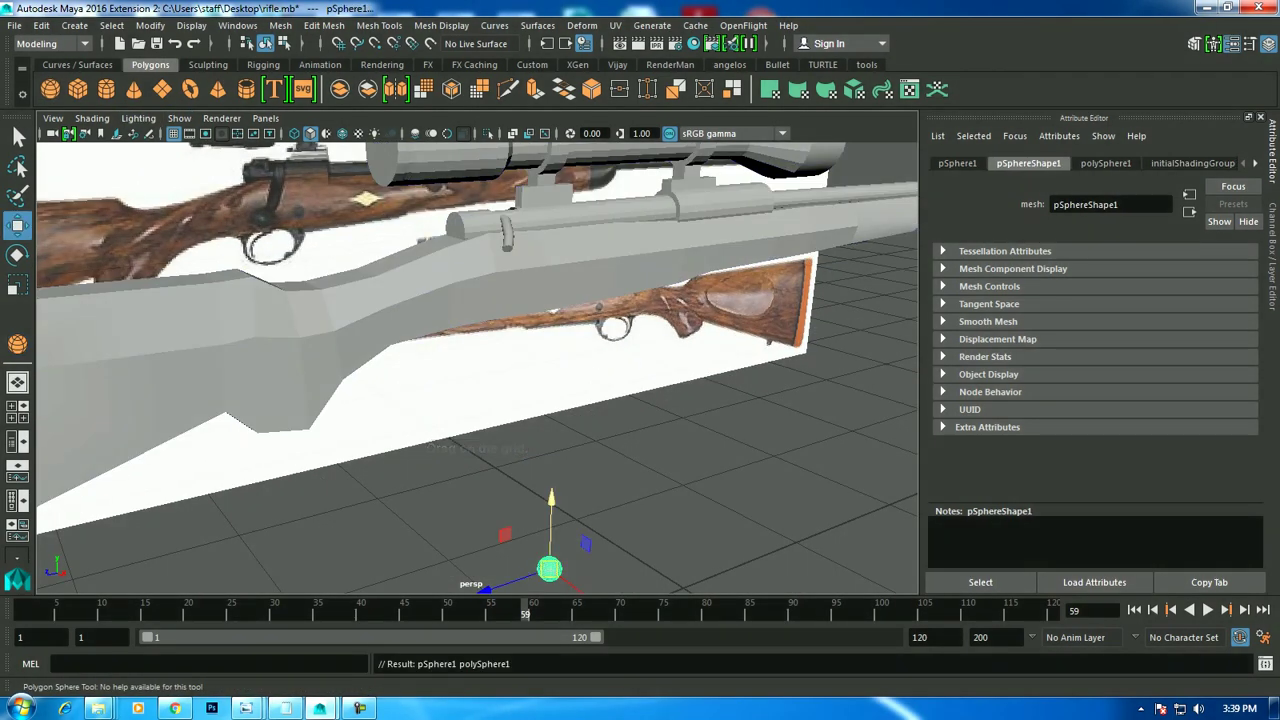
{"action": "left_click_drag", "start_coordinate": [551, 515], "coordinate": [559, 195]}
{"action": "mouse_move", "coordinate": [730, 274]}
{"action": "left_mouse_down"}
{"action": "mouse_move", "coordinate": [839, 299]}
{"action": "mouse_move", "coordinate": [547, 267]}
{"action": "left_mouse_up"}
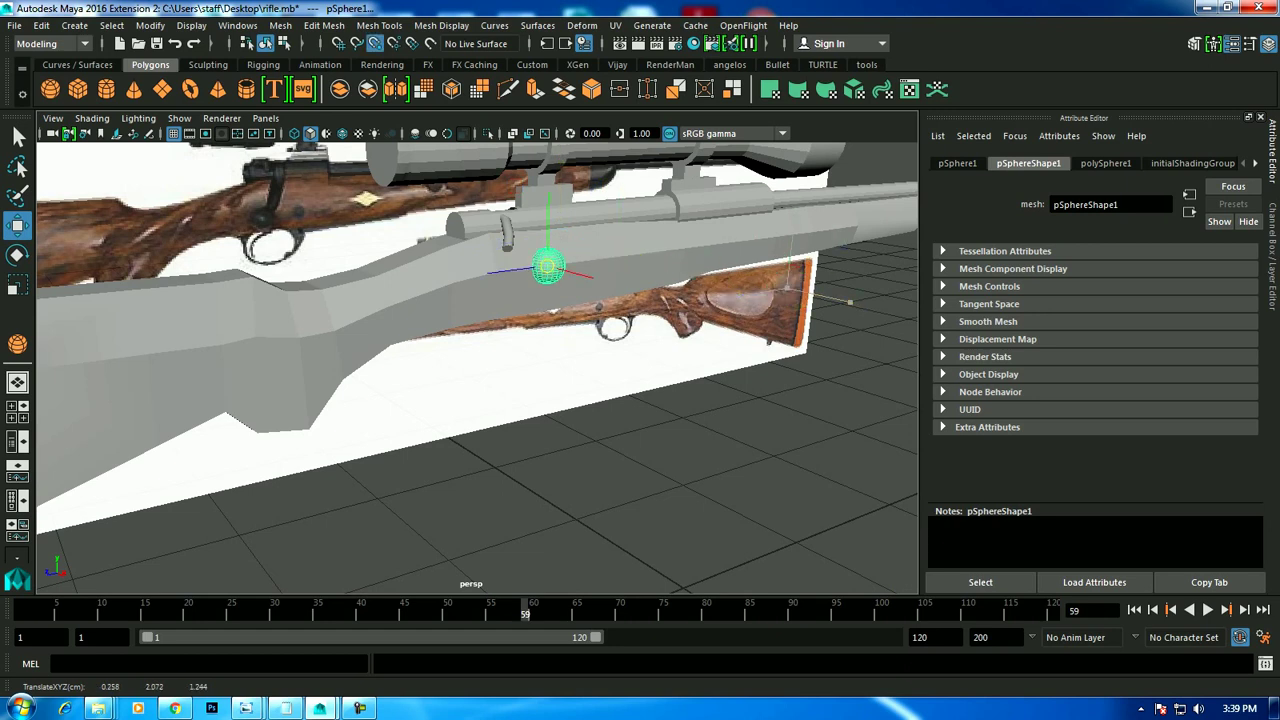
{"action": "key", "text": "f"}
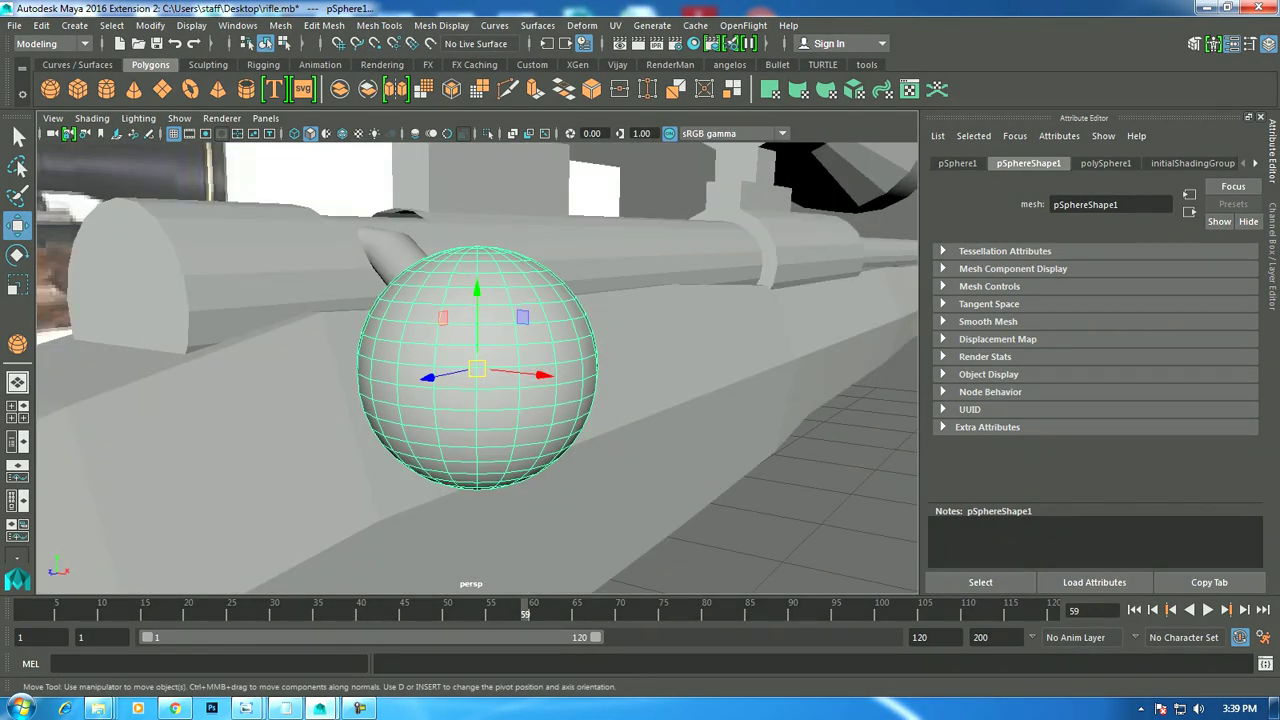
{"action": "left_click", "coordinate": [957, 163]}
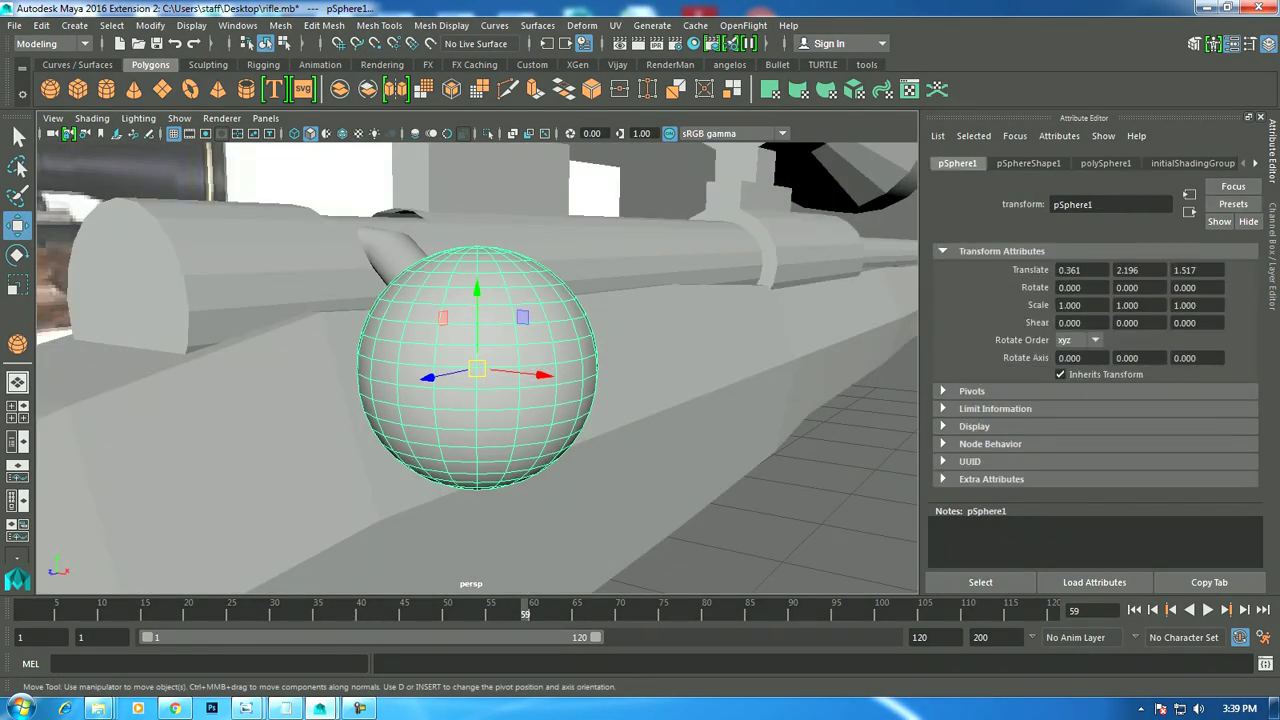
{"action": "left_click", "coordinate": [1028, 163]}
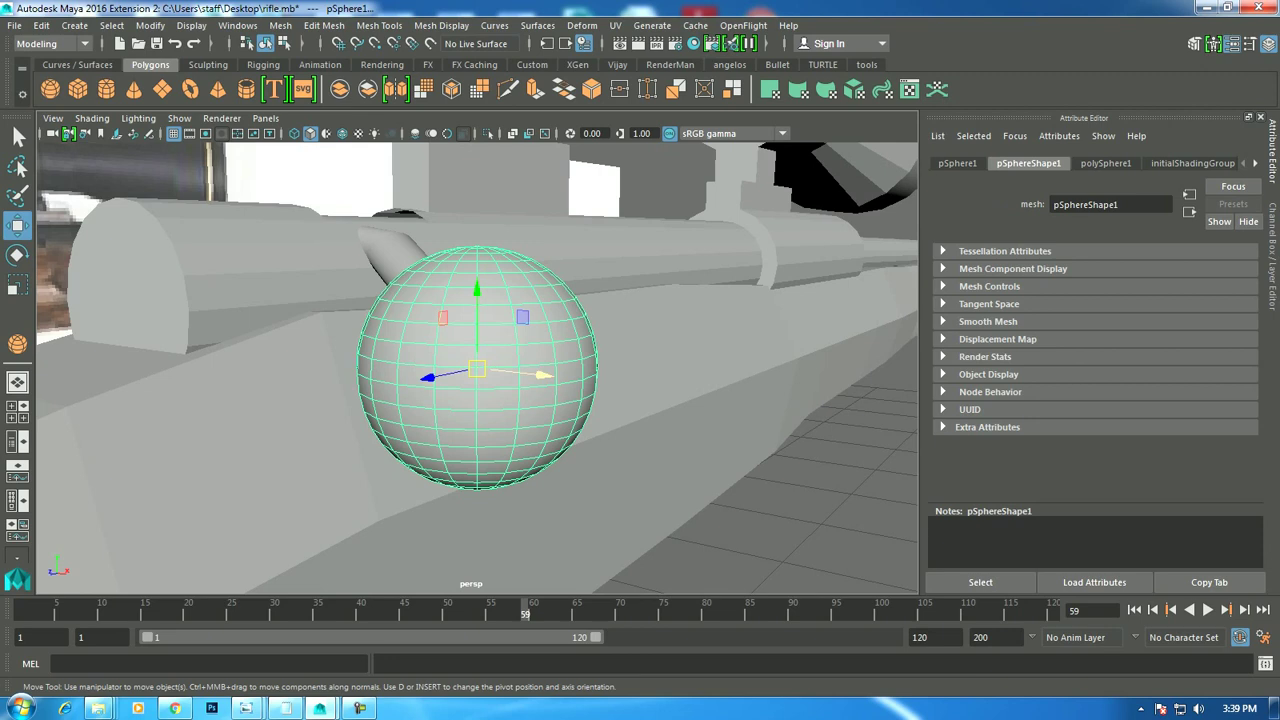
Scale the sphere to about 0.445 and lower it onto the handle's end.
{"action": "key", "text": "r"}
{"action": "mouse_move", "coordinate": [477, 369]}
{"action": "left_mouse_down"}
{"action": "mouse_move", "coordinate": [538, 374]}
{"action": "mouse_move", "coordinate": [522, 418]}
{"action": "left_mouse_up"}
{"action": "key", "text": "e"}
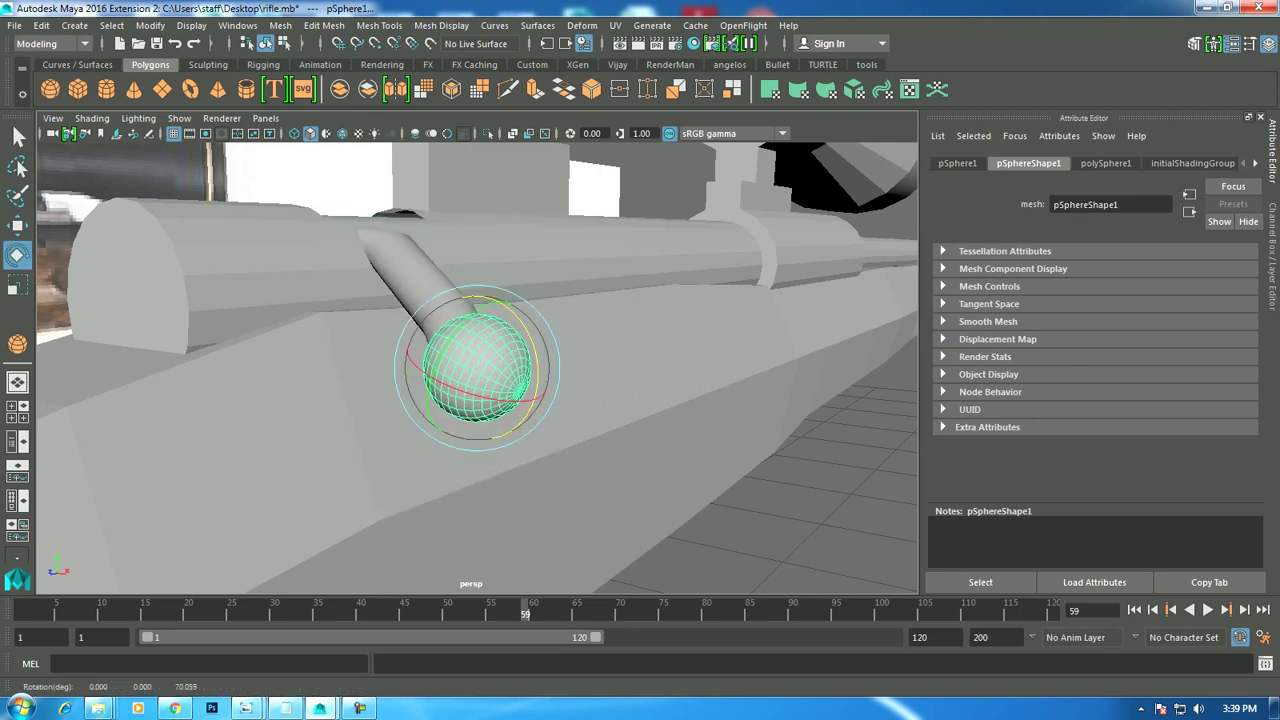
{"action": "key", "text": "w"}
{"action": "mouse_move", "coordinate": [477, 300]}
{"action": "left_mouse_down"}
{"action": "mouse_move", "coordinate": [477, 329]}
{"action": "mouse_move", "coordinate": [600, 310]}
{"action": "left_mouse_up"}
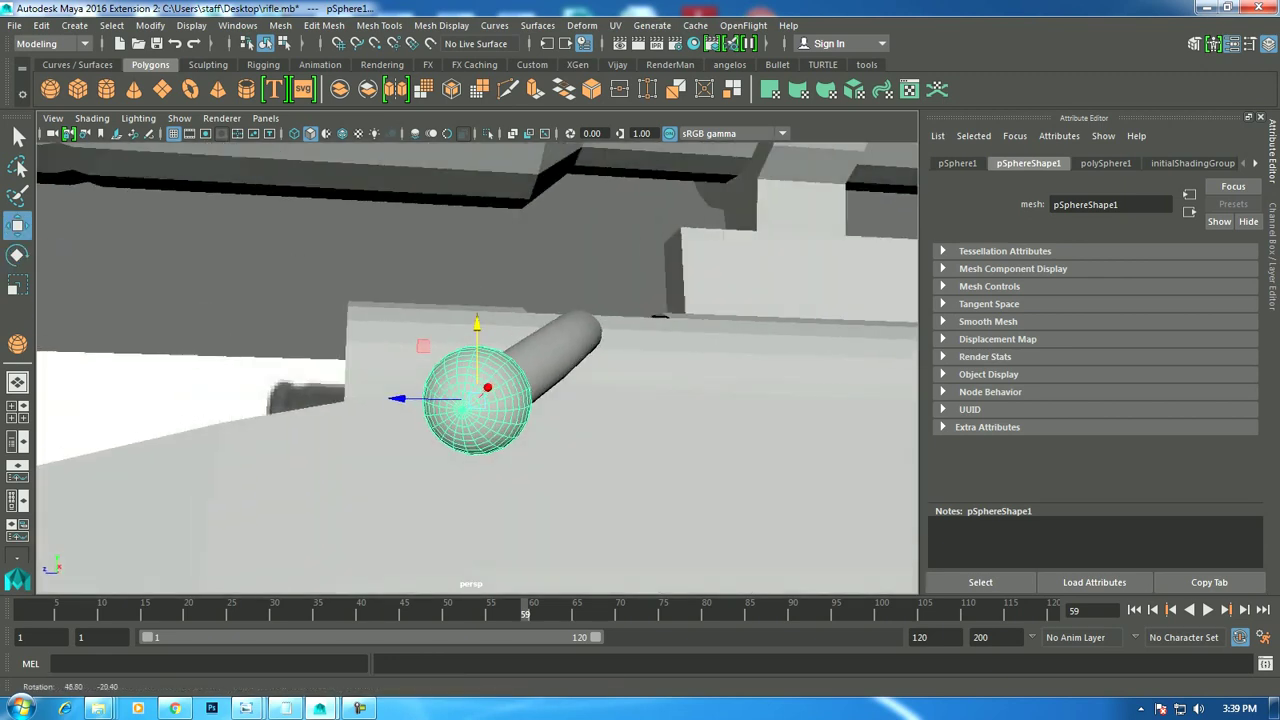
{"action": "mouse_move", "coordinate": [477, 400]}
{"action": "left_mouse_down", "text": "alt"}
{"action": "mouse_move", "coordinate": [560, 450]}
{"action": "mouse_move", "coordinate": [569, 518]}
{"action": "mouse_move", "coordinate": [540, 500]}
{"action": "left_mouse_up", "text": "alt"}
{"action": "left_click", "coordinate": [569, 518]}
Enlarge the bolt handle cylinder uniformly and adjust its angle in the side view.
{"action": "scroll", "coordinate": [569, 518], "scroll_direction": "down", "scroll_amount": 5}
{"action": "scroll", "coordinate": [569, 518], "scroll_direction": "down", "scroll_amount": 5}
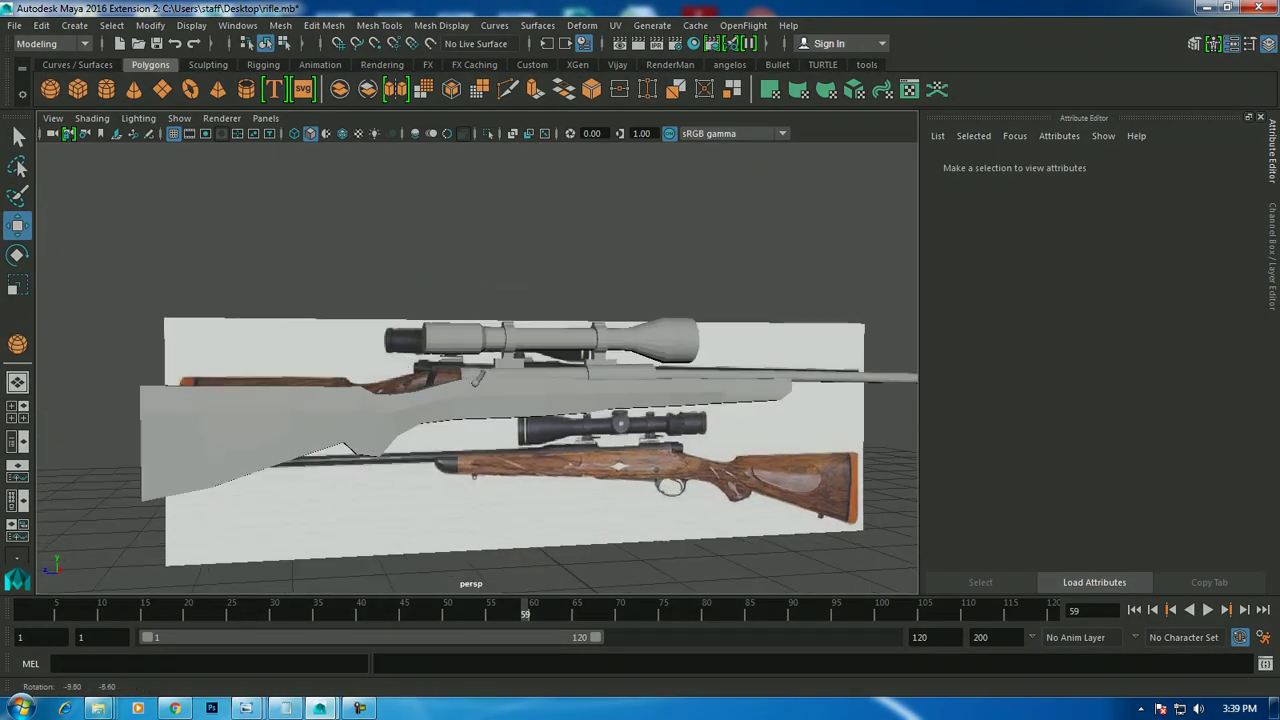
{"action": "scroll", "coordinate": [477, 400], "scroll_direction": "up", "scroll_amount": 3}
{"action": "key", "text": "space"}
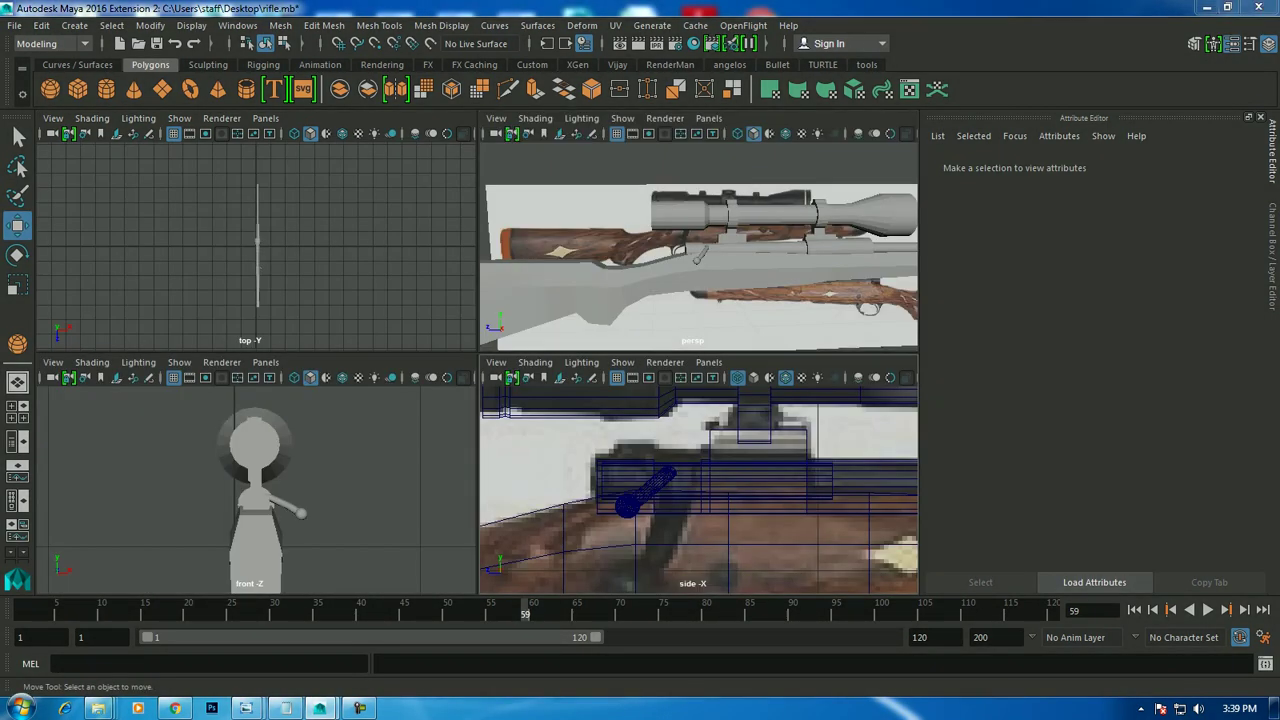
{"action": "key", "text": "space"}
{"action": "scroll", "coordinate": [481, 398], "scroll_direction": "up", "scroll_amount": 3}
{"action": "scroll", "coordinate": [481, 398], "scroll_direction": "up", "scroll_amount": 3}
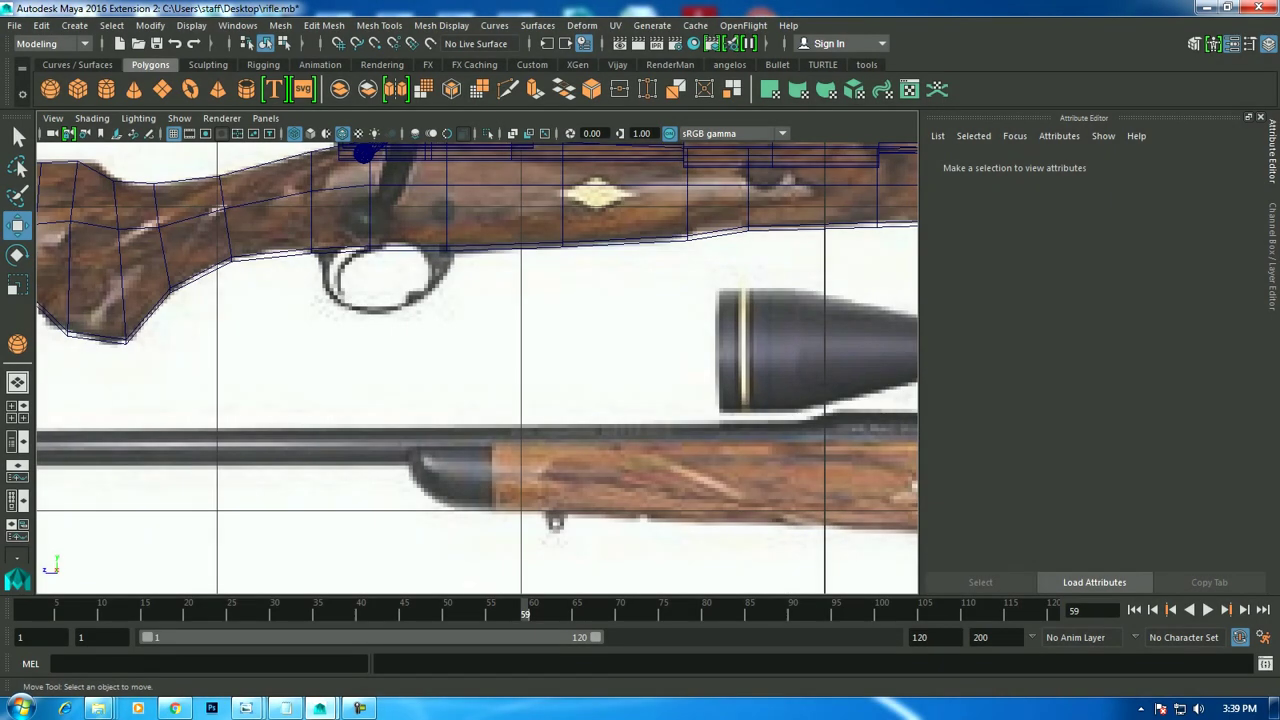
{"action": "scroll", "coordinate": [410, 160], "scroll_direction": "up", "scroll_amount": 2}
{"action": "left_click", "coordinate": [430, 310]}
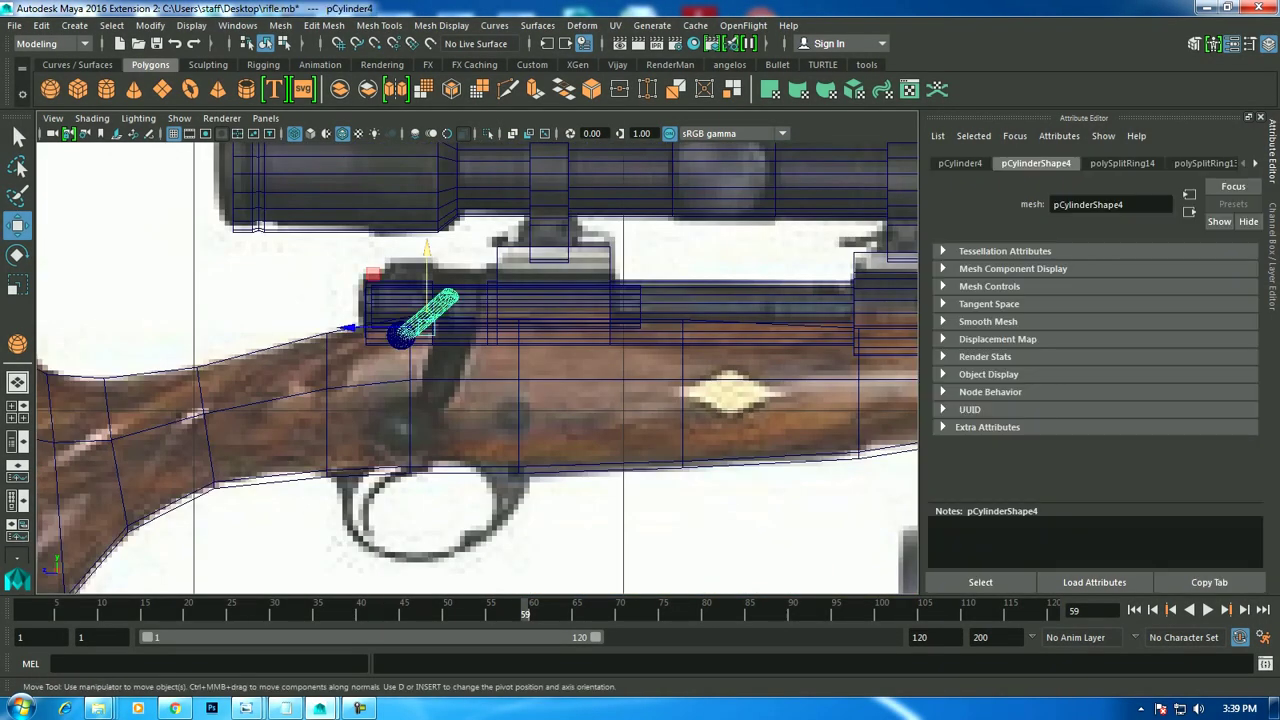
{"action": "key", "text": "r"}
{"action": "left_click_drag", "start_coordinate": [426, 328], "coordinate": [452, 326]}
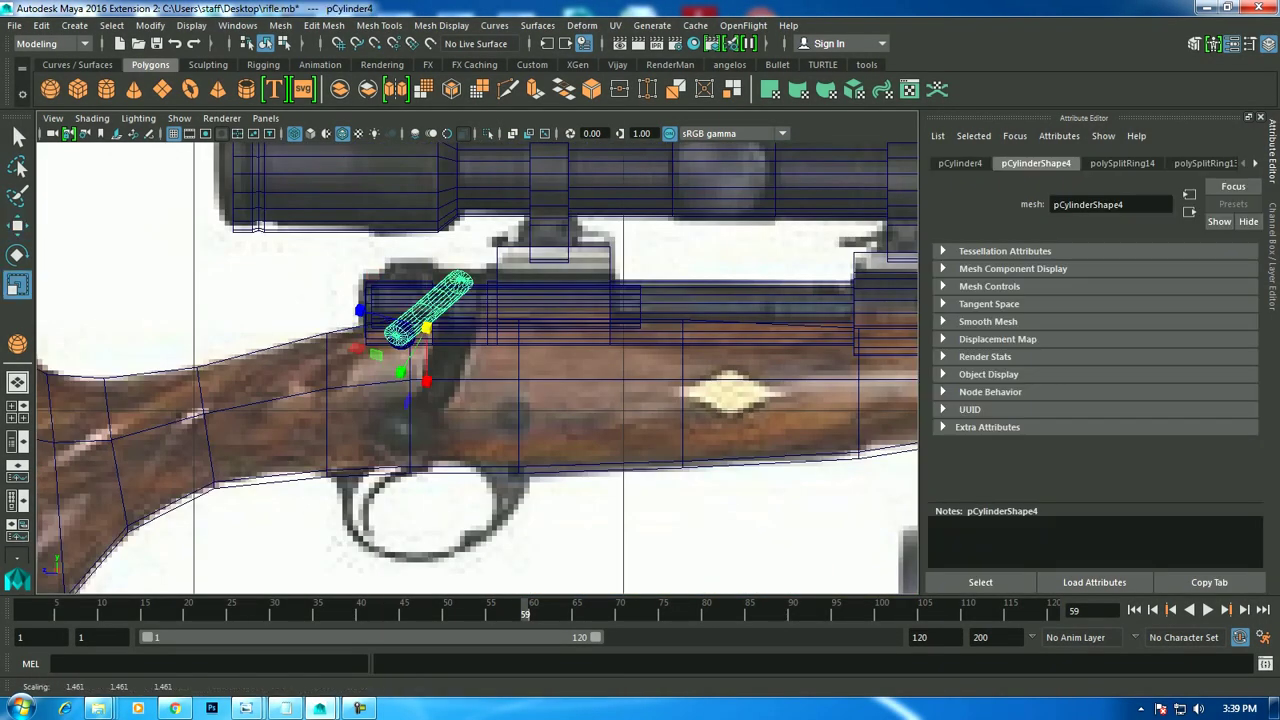
{"action": "key", "text": "w"}
{"action": "key", "text": "e"}
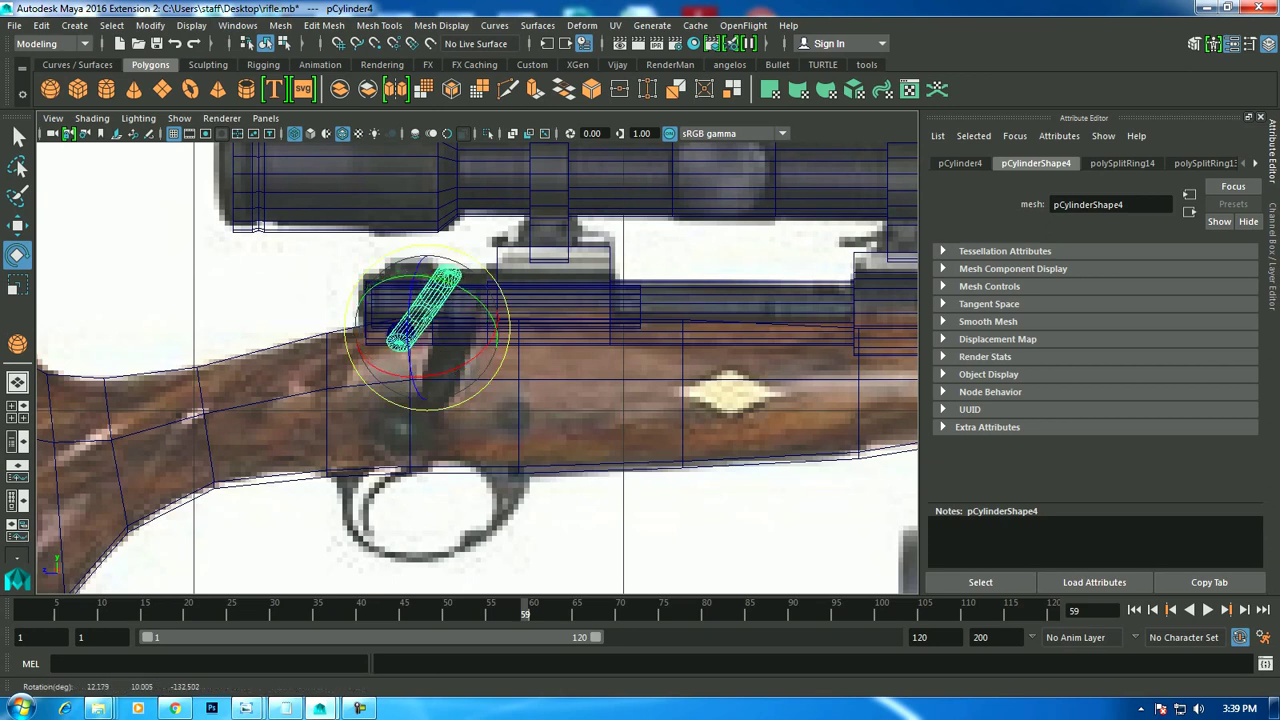
{"action": "key", "text": "w"}
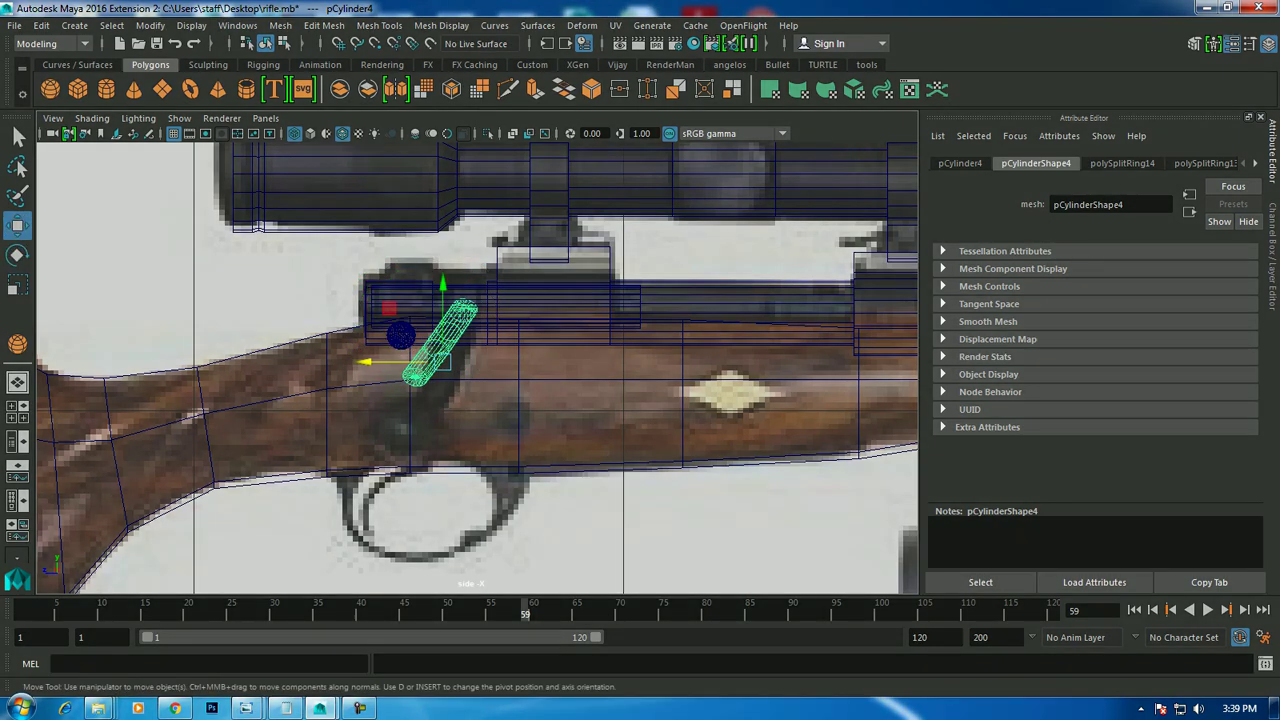
Resize the knob sphere and move it onto the handle's lower end.
{"action": "left_click", "coordinate": [400, 335]}
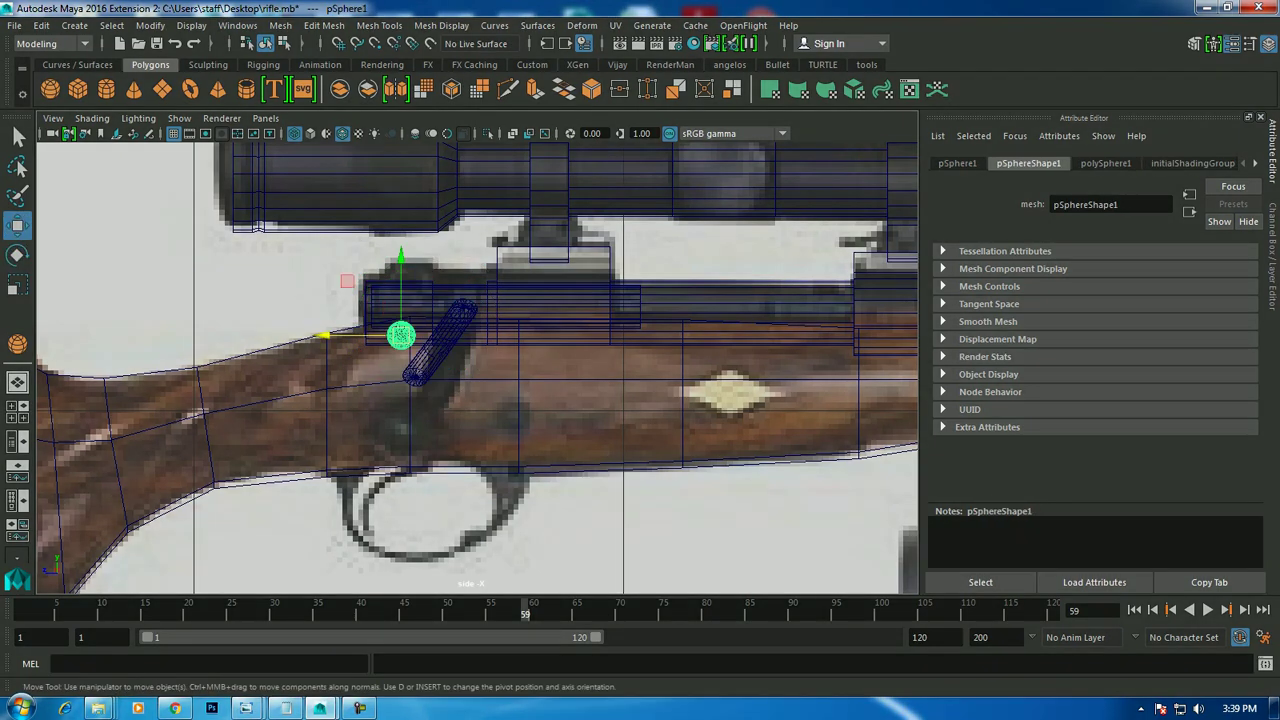
{"action": "key", "text": "space"}
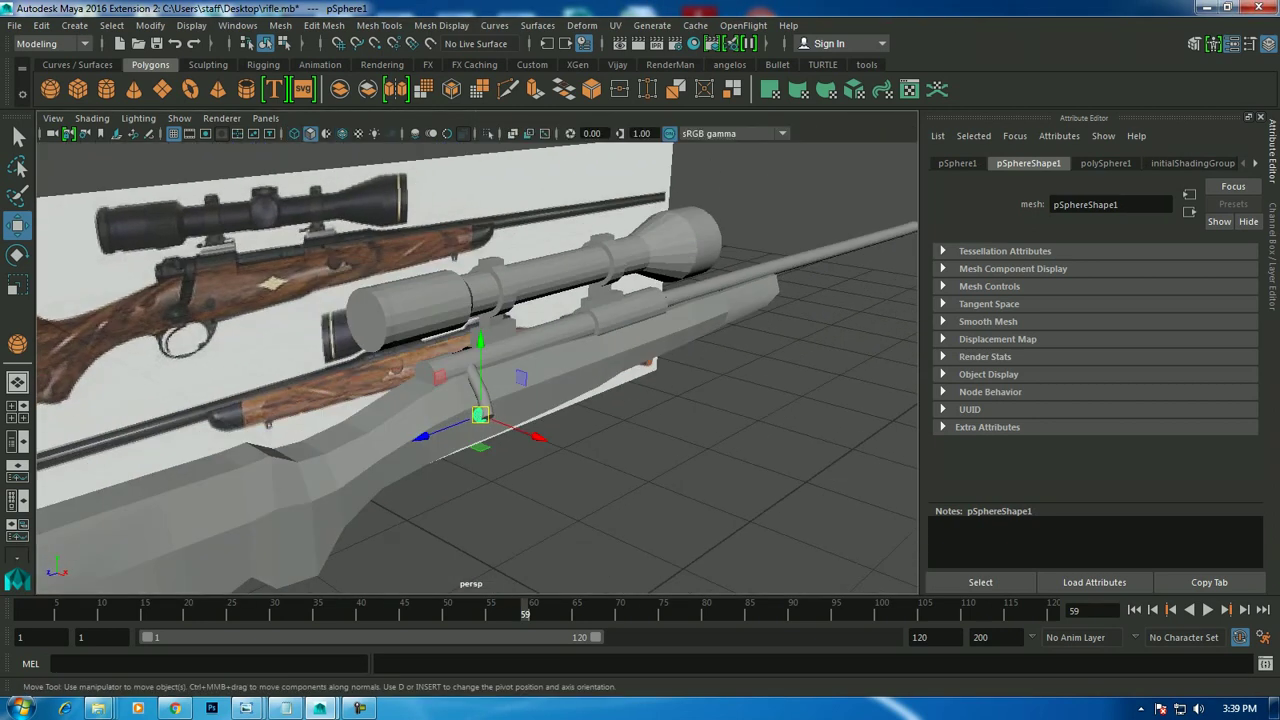
{"action": "scroll", "coordinate": [477, 367], "scroll_direction": "up", "scroll_amount": 3}
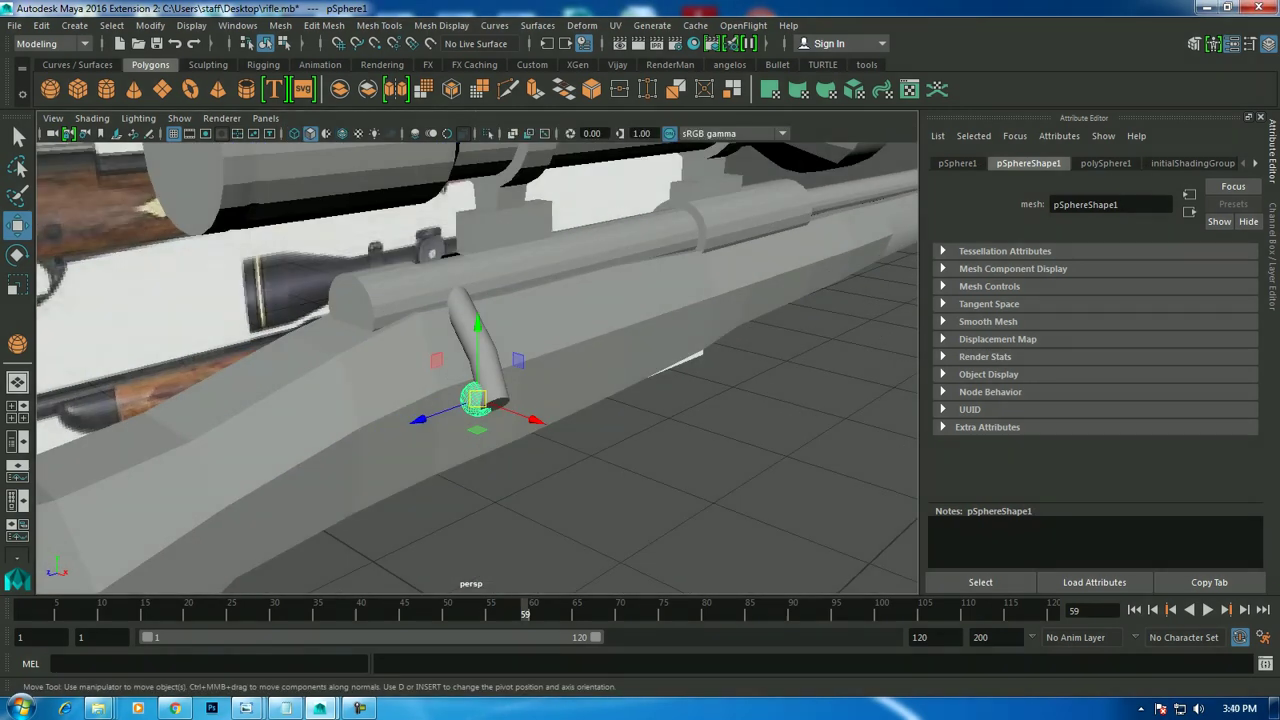
{"action": "key", "text": "r"}
{"action": "mouse_move", "coordinate": [477, 400]}
{"action": "left_mouse_down"}
{"action": "mouse_move", "coordinate": [505, 398]}
{"action": "mouse_move", "coordinate": [496, 410]}
{"action": "mouse_move", "coordinate": [505, 380]}
{"action": "mouse_move", "coordinate": [455, 432]}
{"action": "left_mouse_up"}
{"action": "key", "text": "w"}
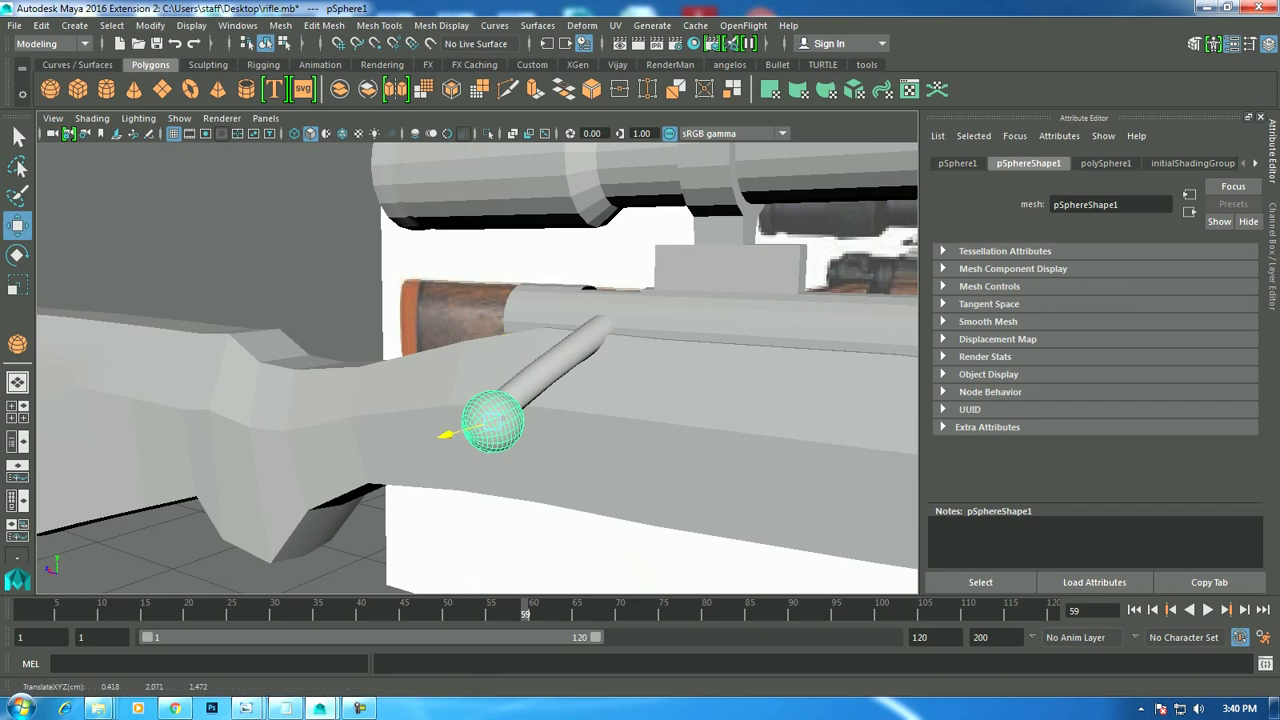
{"action": "scroll", "coordinate": [480, 380], "scroll_direction": "down", "scroll_amount": 10}
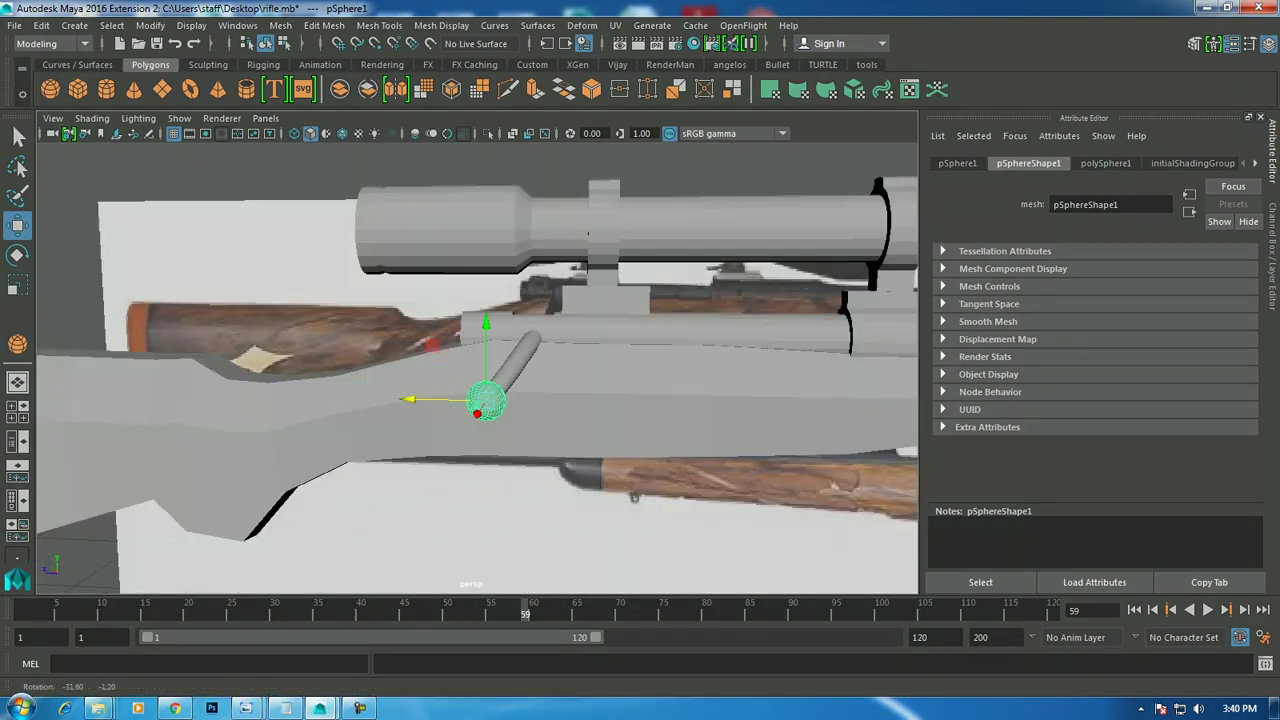
{"action": "key", "text": "space"}
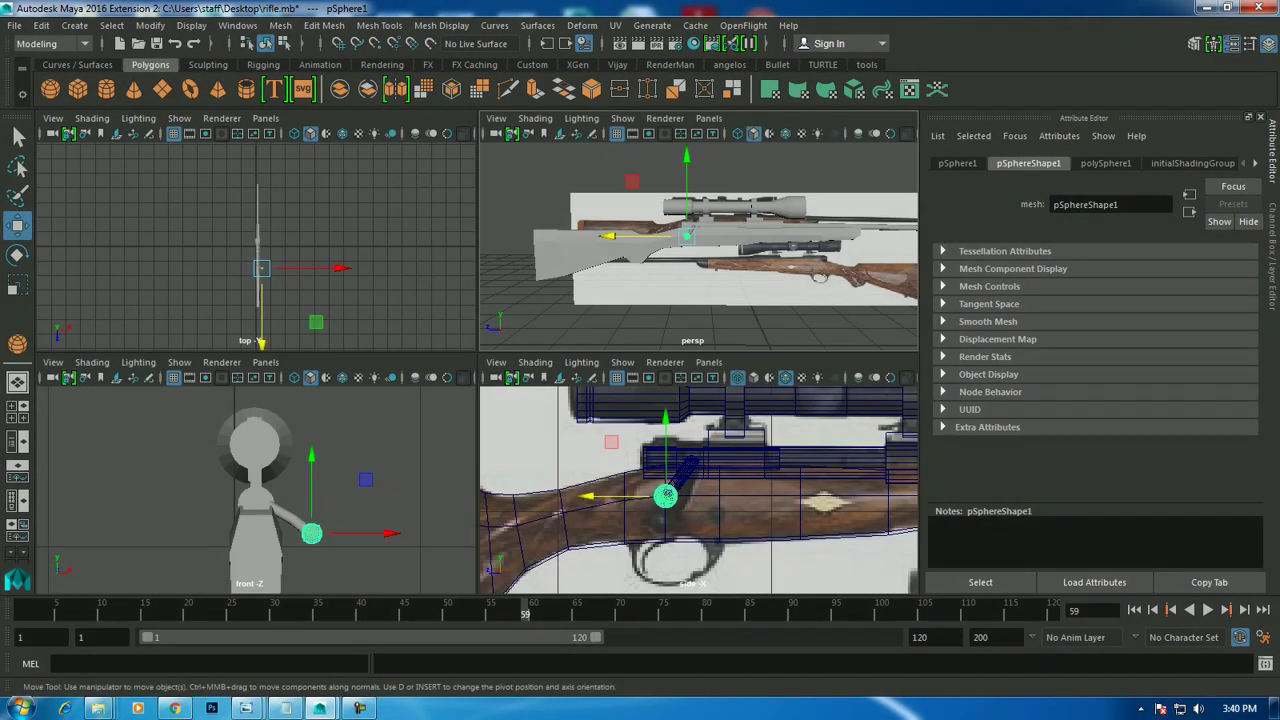
{"action": "key", "text": "space"}
Select the stock mesh (pCube1) and insert a vertical edge loop above the trigger guard.
{"action": "middle_click_drag", "start_coordinate": [480, 370], "coordinate": [520, 310], "text": "alt"}
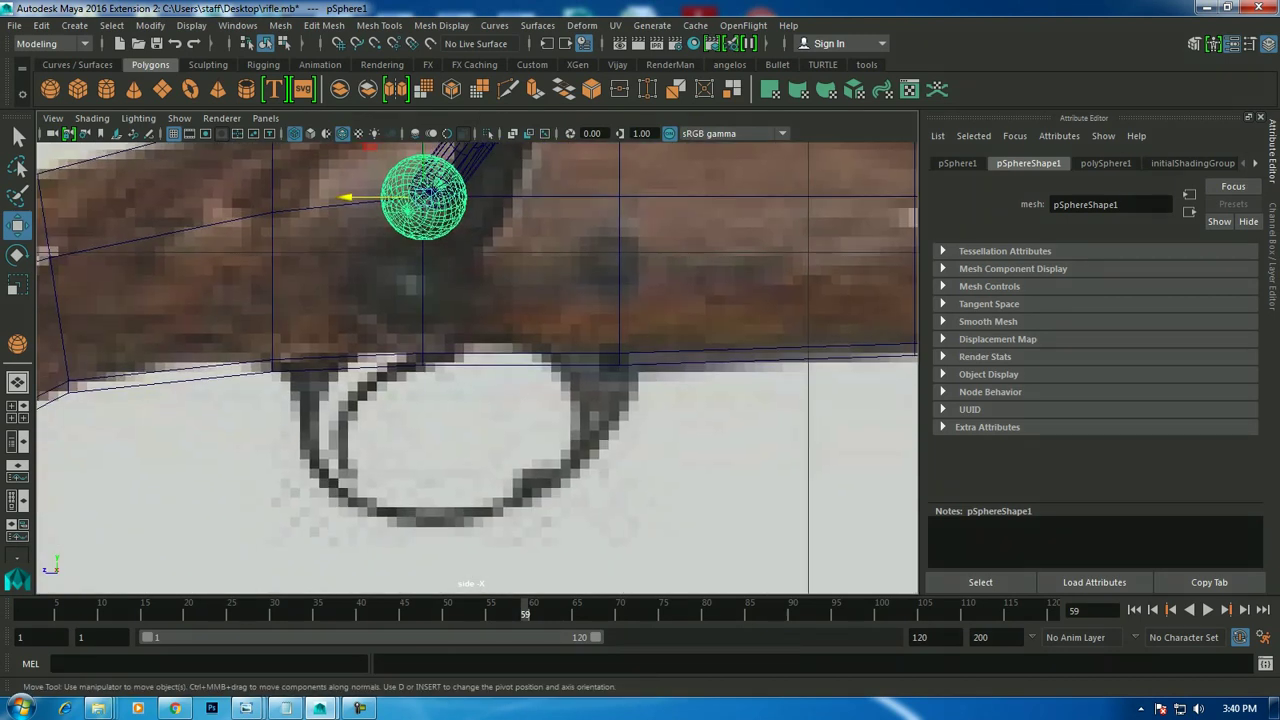
{"action": "left_click", "coordinate": [700, 470]}
{"action": "left_click", "coordinate": [619, 300]}
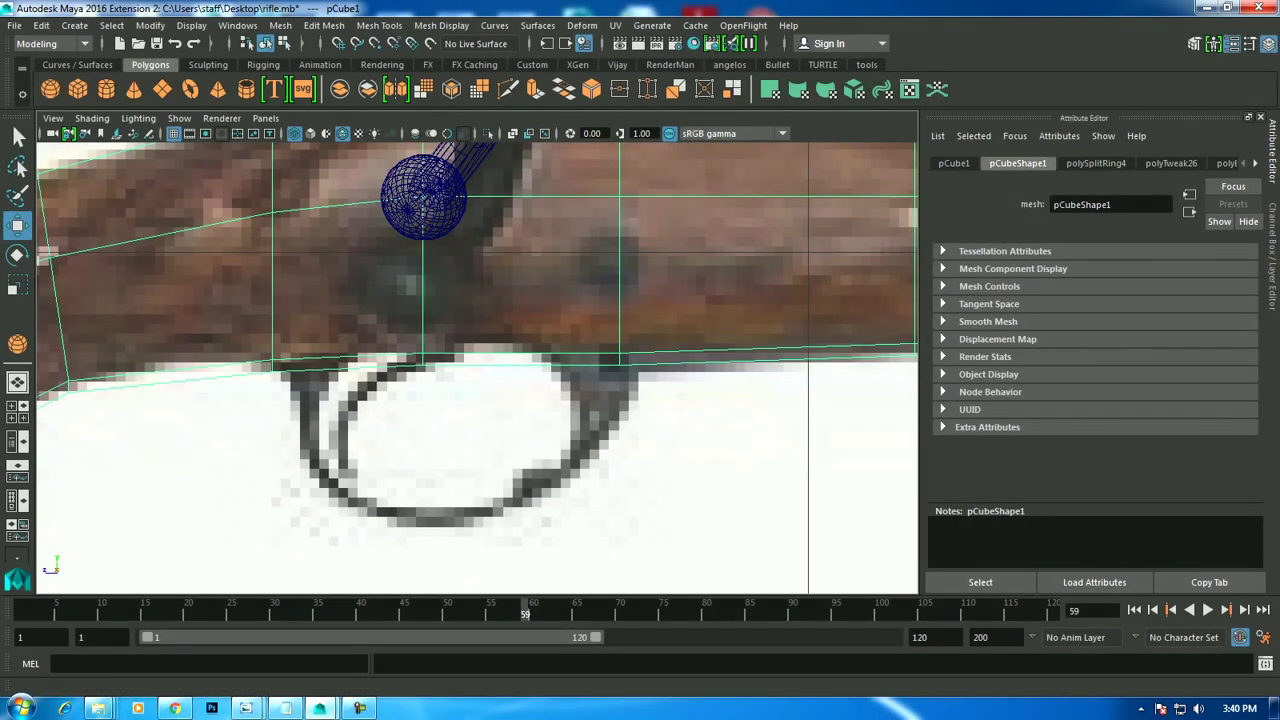
{"action": "left_click", "coordinate": [323, 25]}
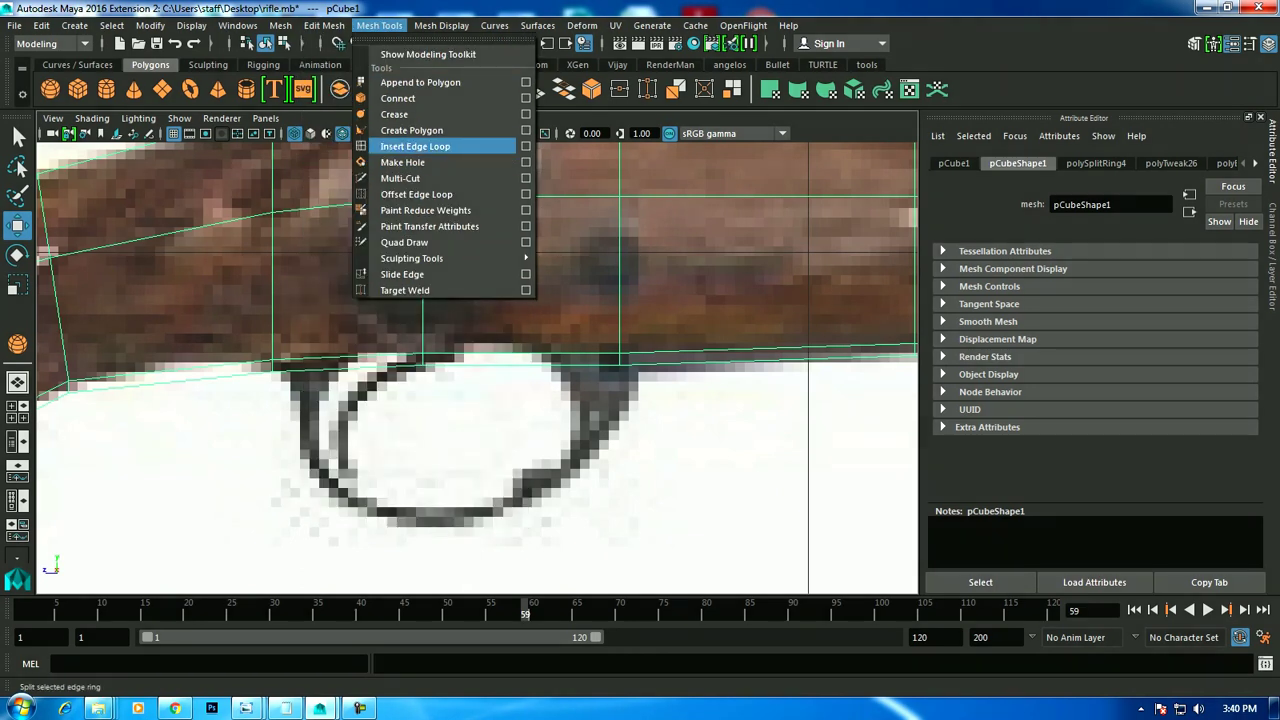
{"action": "left_click", "coordinate": [410, 146]}
{"action": "left_click_drag", "start_coordinate": [557, 349], "coordinate": [557, 352]}
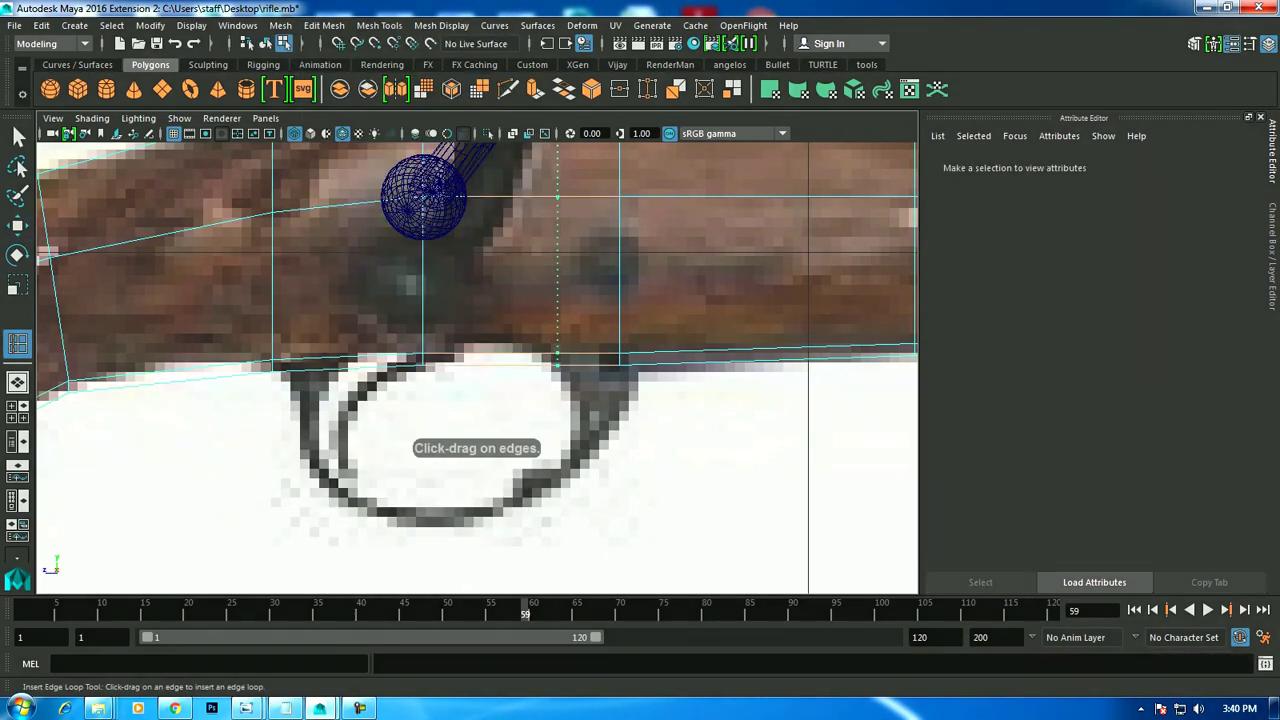
{"action": "key", "text": "w"}
{"action": "right_click_drag", "start_coordinate": [537, 270], "coordinate": [627, 236]}
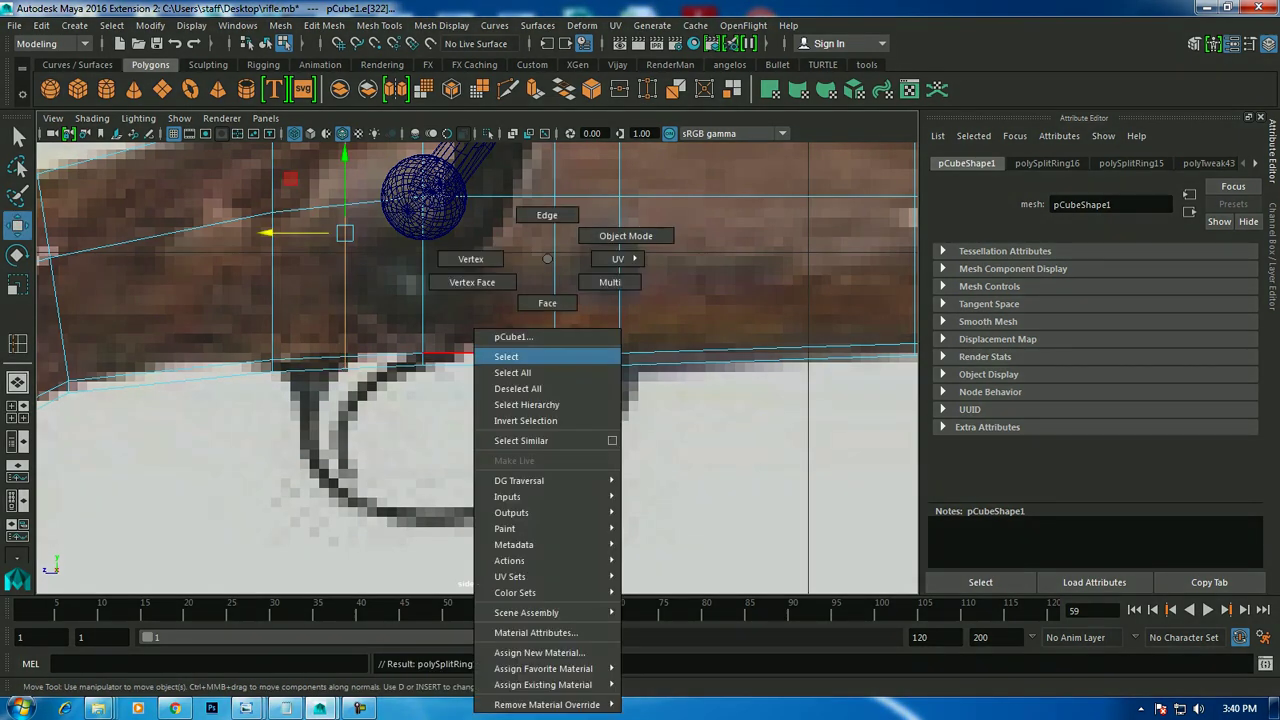
Inspect the stock around the trigger guard from several views and start another edge loop.
{"action": "left_click", "coordinate": [586, 290]}
{"action": "key", "text": "space"}
{"action": "key", "text": "space"}
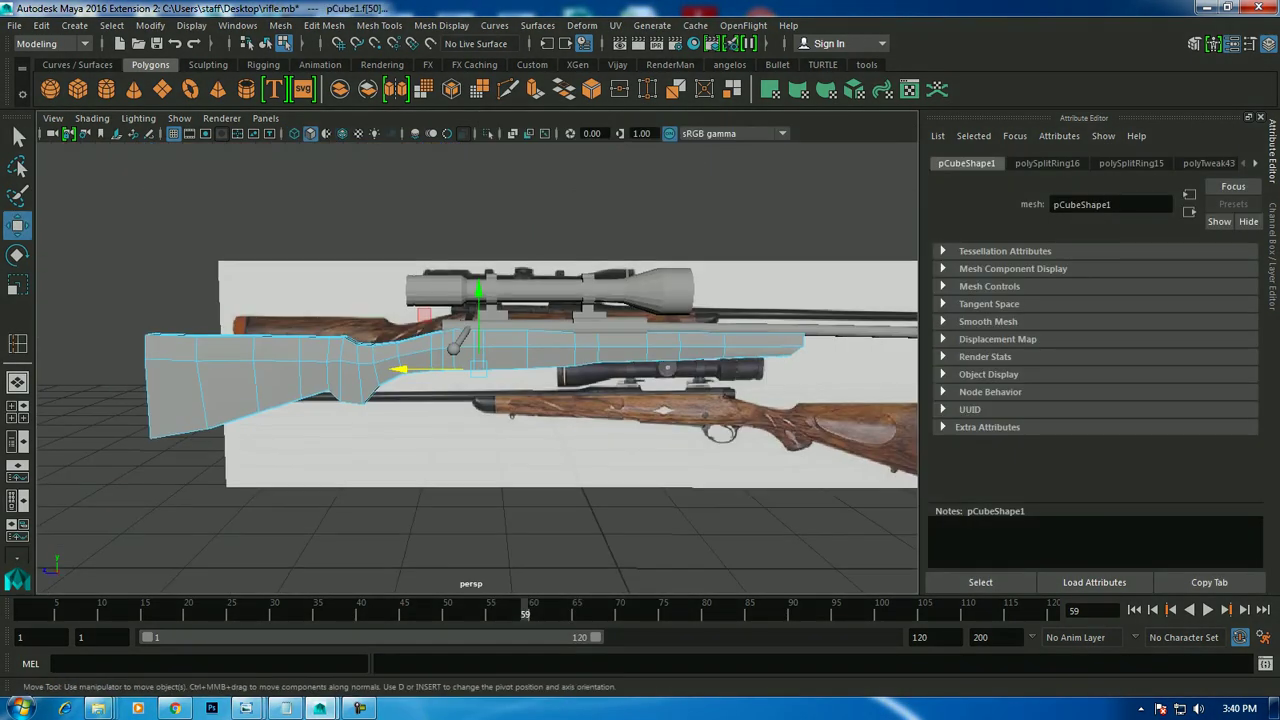
{"action": "key", "text": "f"}
{"action": "left_click_drag", "start_coordinate": [480, 370], "coordinate": [540, 360], "text": "alt"}
{"action": "key", "text": "space"}
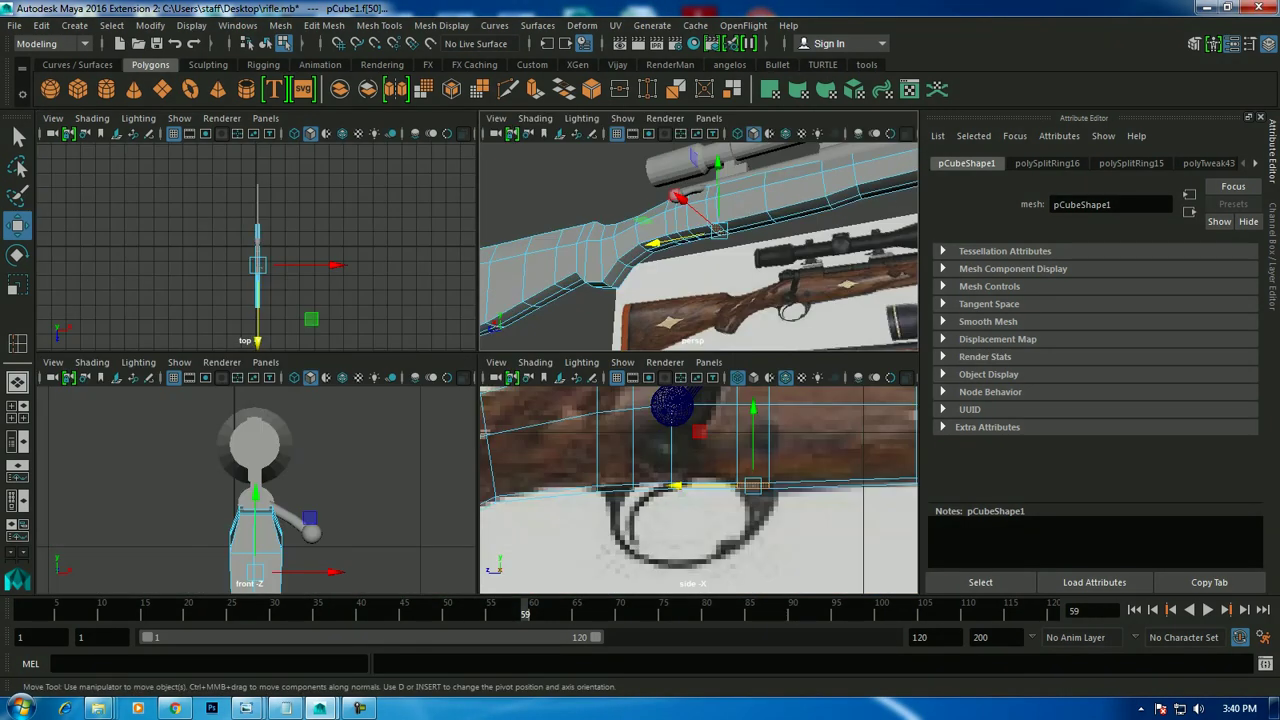
{"action": "key", "text": "space"}
{"action": "middle_click_drag", "start_coordinate": [480, 370], "coordinate": [470, 353], "text": "alt"}
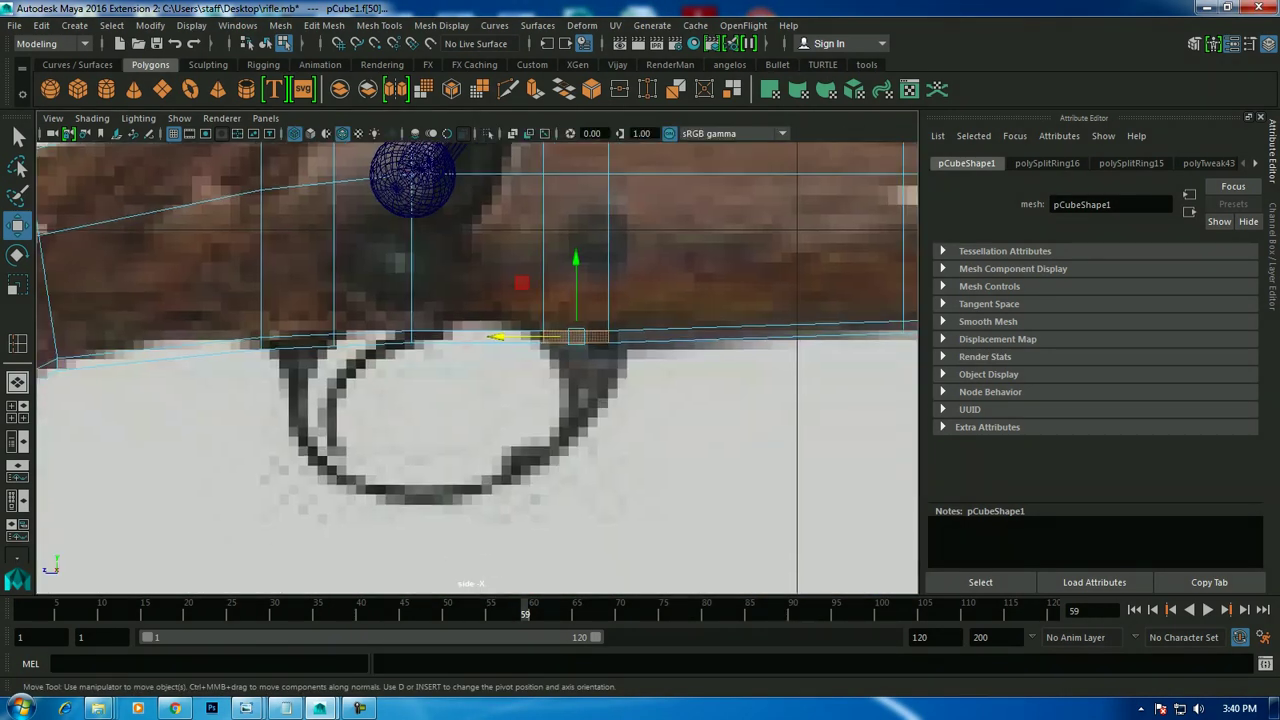
{"action": "key", "text": "y"}
{"action": "key", "text": "w"}
Select the stock's bottom face above the trigger guard in face mode.
{"action": "right_click", "coordinate": [616, 334]}
{"action": "right_click", "coordinate": [543, 334]}
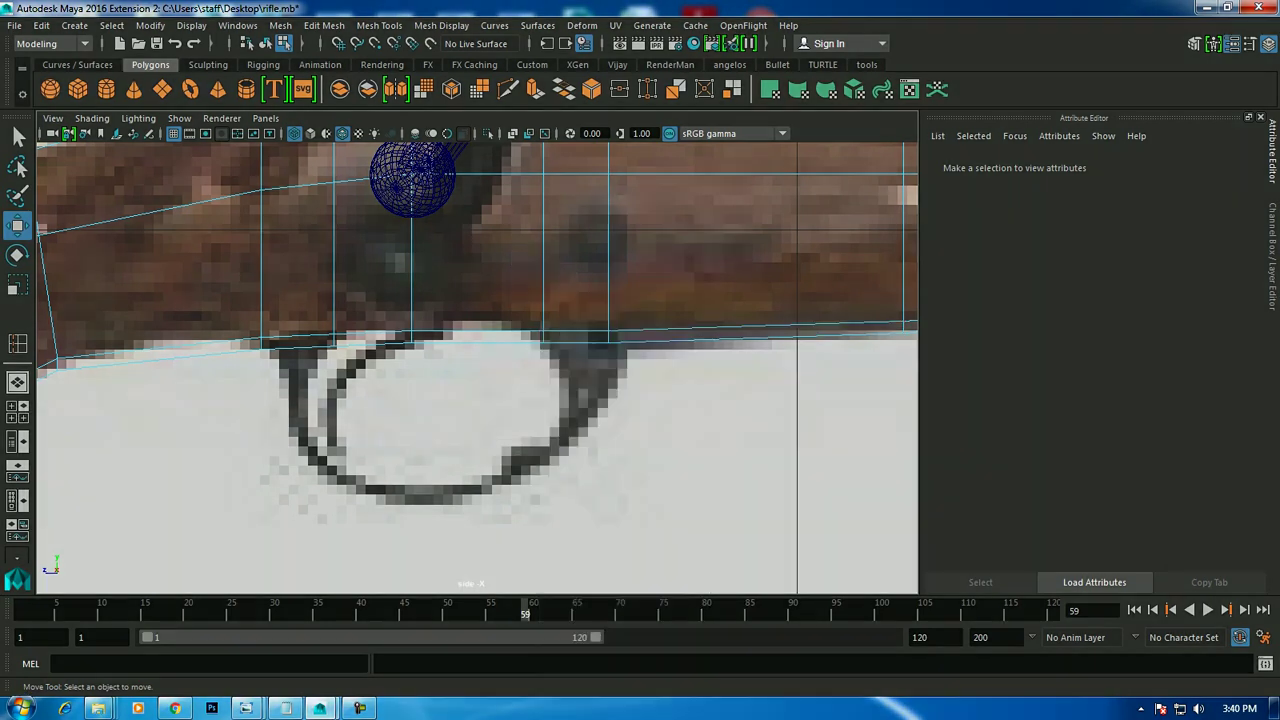
{"action": "left_click", "coordinate": [575, 250]}
{"action": "left_click", "coordinate": [575, 336]}
{"action": "key", "text": "space"}
{"action": "key", "text": "space"}
{"action": "left_click_drag", "start_coordinate": [575, 336], "coordinate": [600, 330], "text": "alt"}
{"action": "key", "text": "space"}
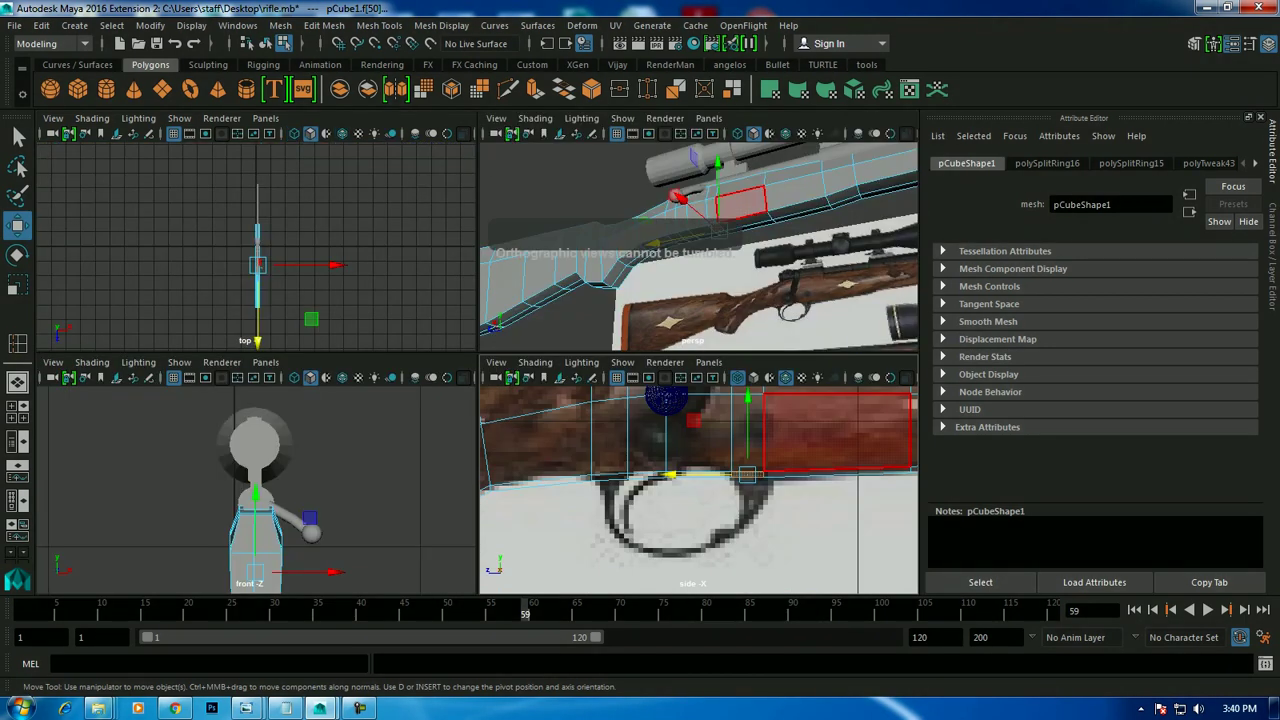
{"action": "key", "text": "space"}
{"action": "key", "text": "space"}
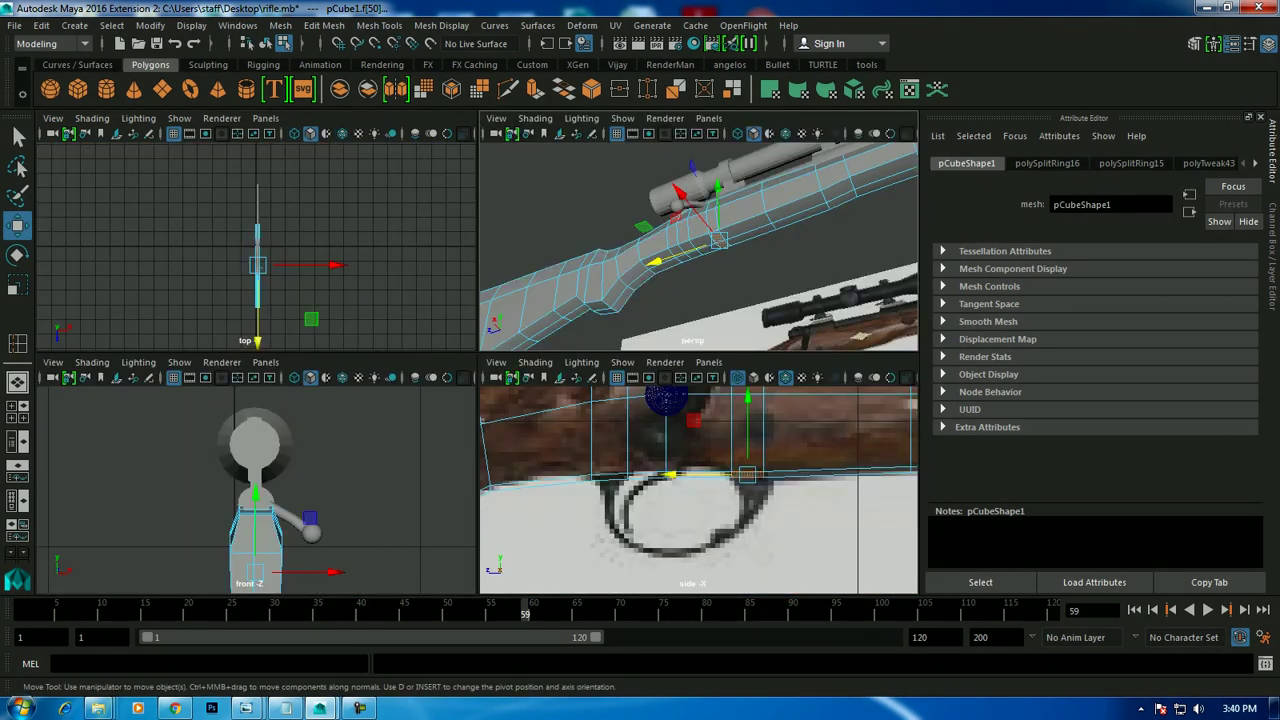
{"action": "key", "text": "space"}
{"action": "left_click", "coordinate": [323, 25]}
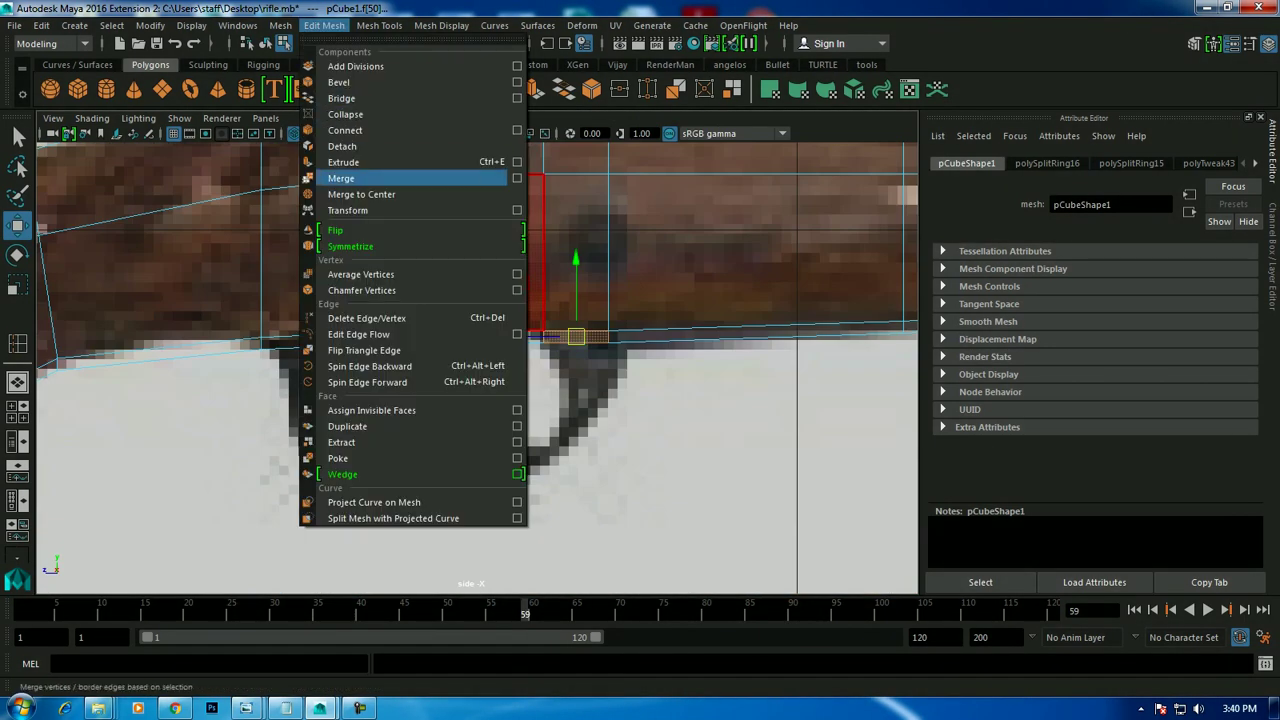
Extrude the face under the stock downward and flatten it into a thin strip.
{"action": "left_click", "coordinate": [343, 162]}
{"action": "left_click_drag", "start_coordinate": [580, 356], "coordinate": [581, 391]}
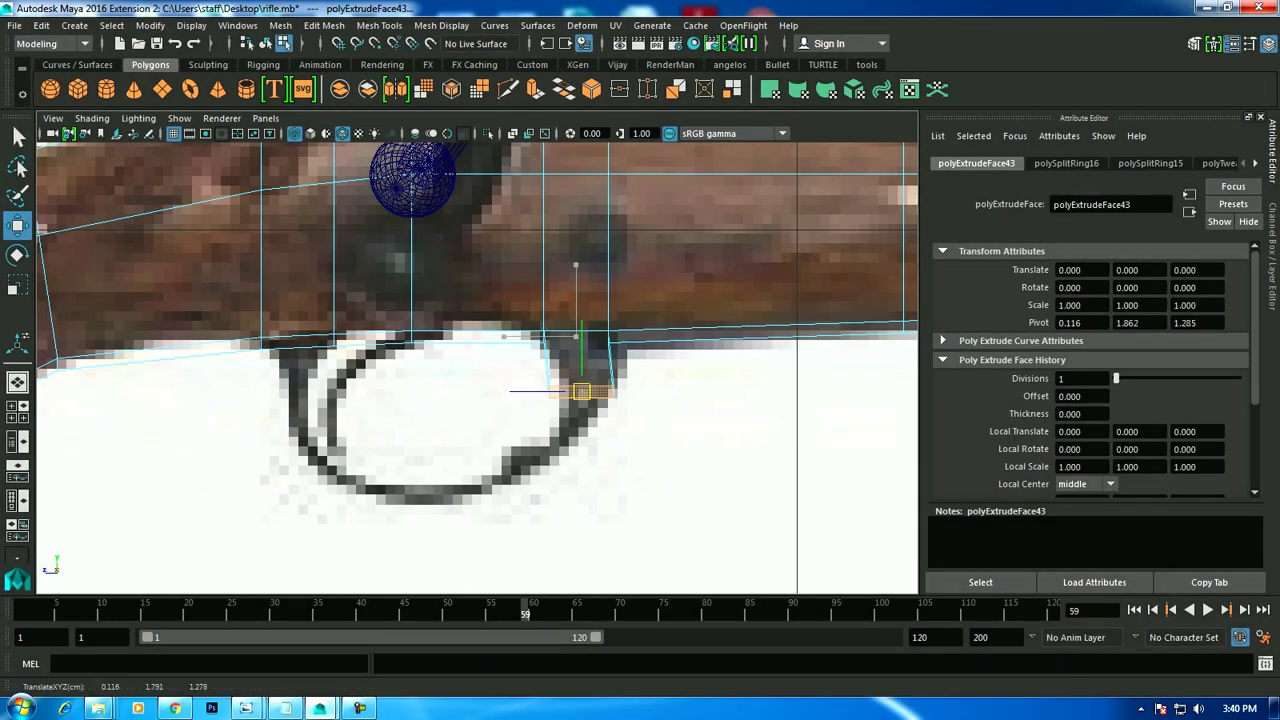
{"action": "key", "text": "e"}
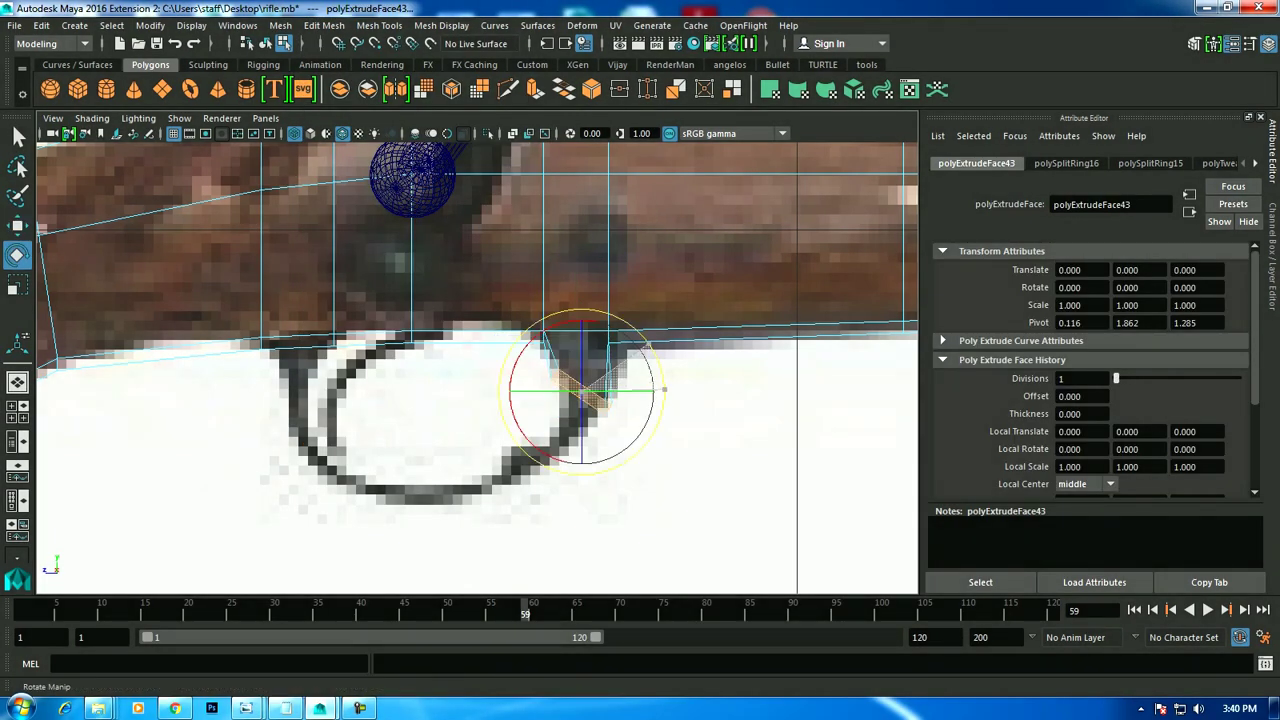
{"action": "key", "text": "r"}
{"action": "mouse_move", "coordinate": [581, 391]}
{"action": "left_mouse_down"}
{"action": "mouse_move", "coordinate": [528, 418]}
{"action": "mouse_move", "coordinate": [505, 470]}
{"action": "mouse_move", "coordinate": [523, 462]}
{"action": "left_mouse_up"}
Extrude two more sections and move them down-left along the guard ring.
{"action": "key", "text": "ctrl+e"}
{"action": "key", "text": "e"}
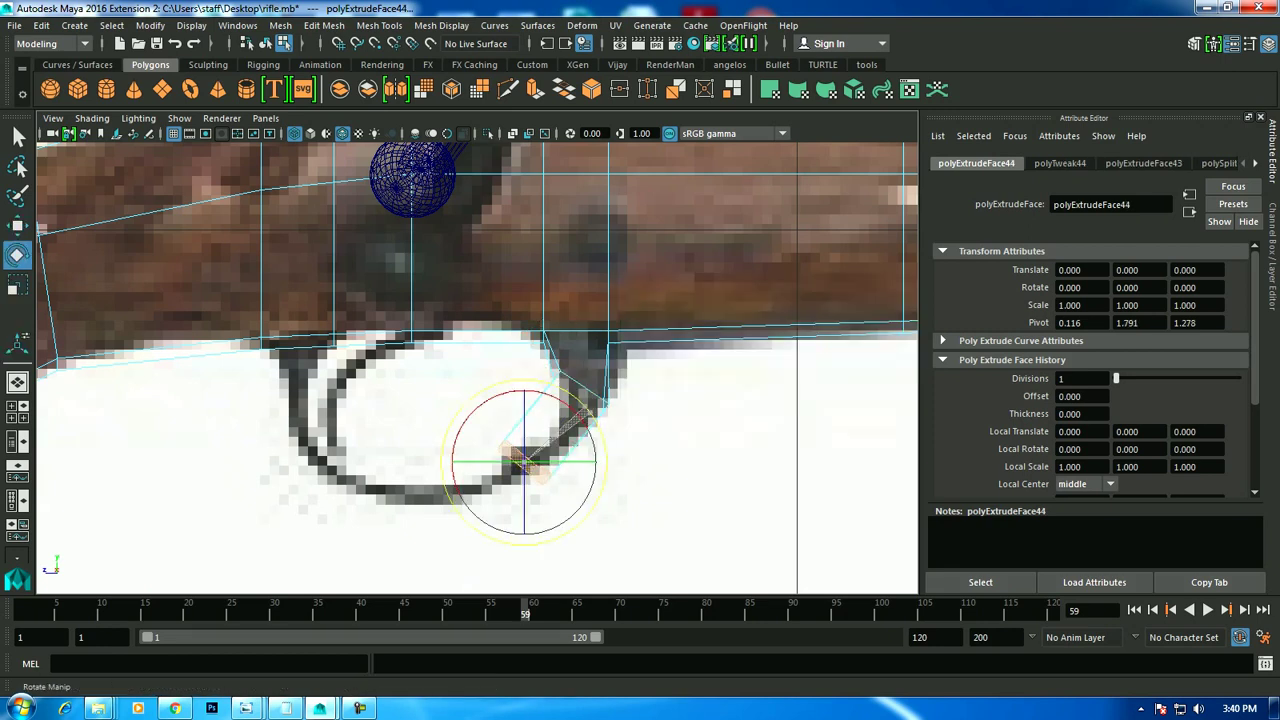
{"action": "key", "text": "r"}
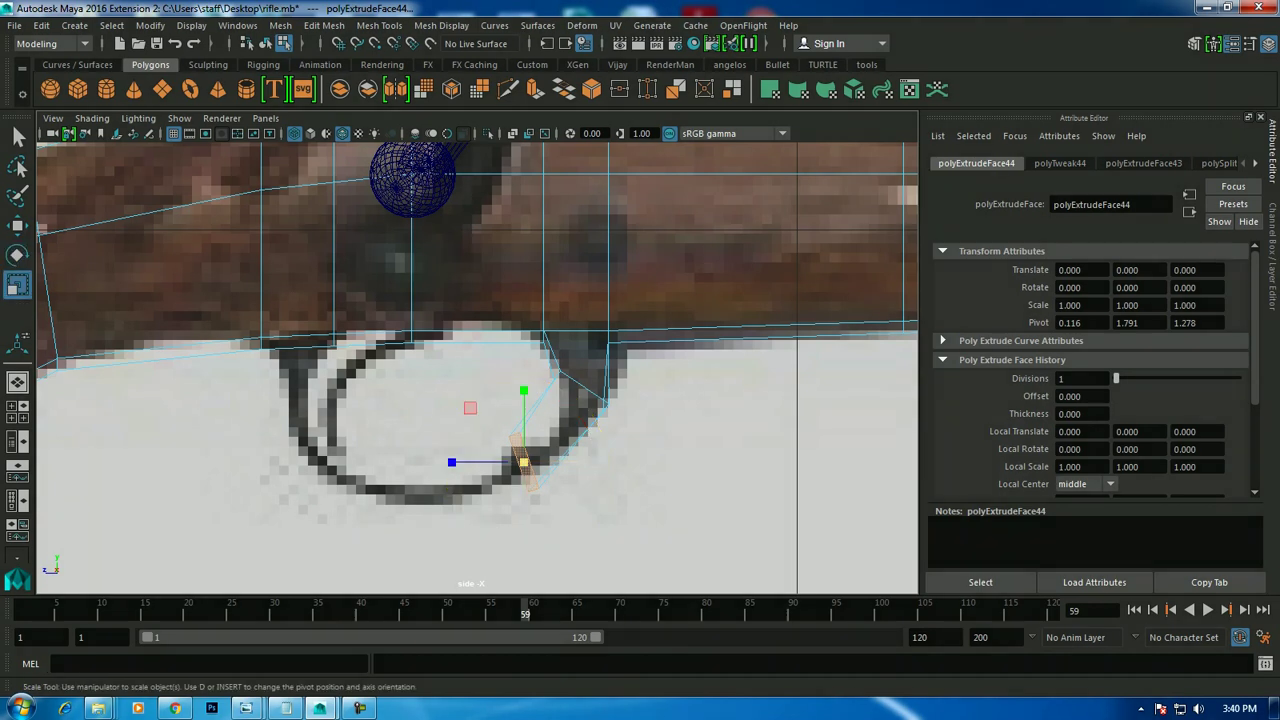
{"action": "mouse_move", "coordinate": [470, 400]}
{"action": "left_mouse_down", "text": "alt"}
{"action": "mouse_move", "coordinate": [560, 380]}
{"action": "mouse_move", "coordinate": [540, 390]}
{"action": "left_mouse_up", "text": "alt"}
{"action": "key", "text": "space"}
{"action": "key", "text": "space"}
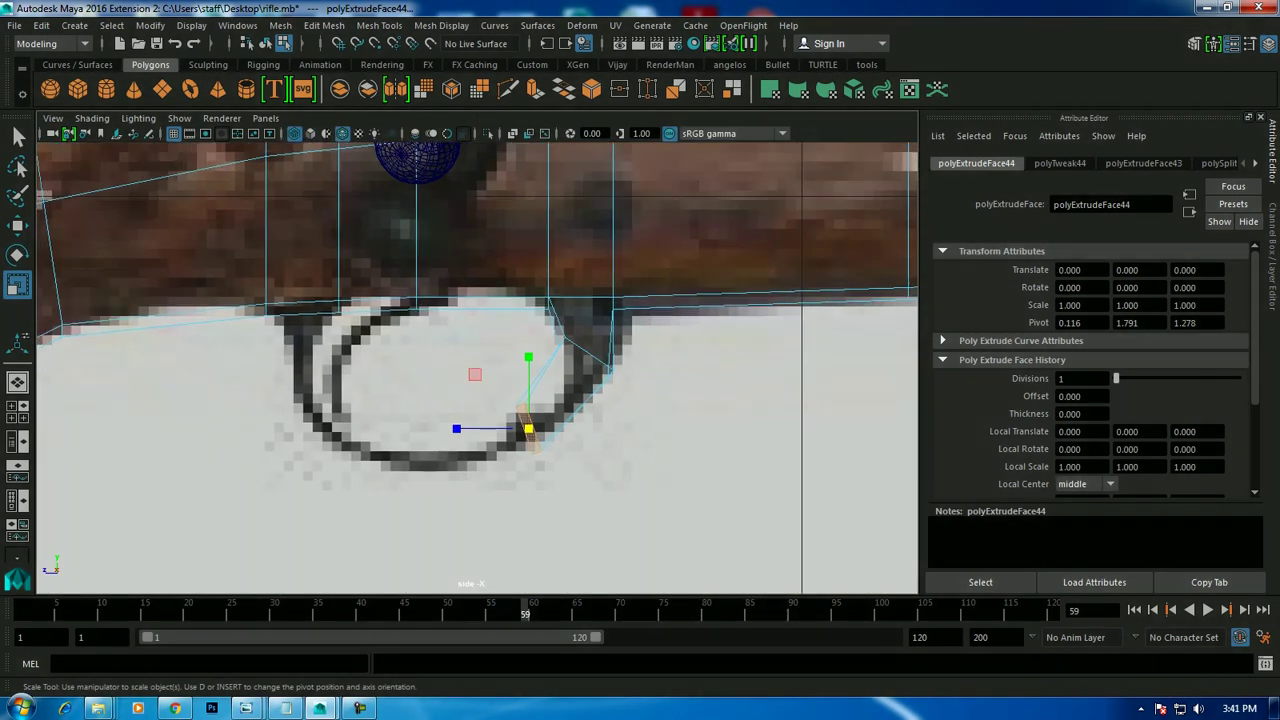
{"action": "key", "text": "ctrl+e"}
{"action": "key", "text": "w"}
{"action": "left_click_drag", "start_coordinate": [528, 428], "coordinate": [425, 457]}
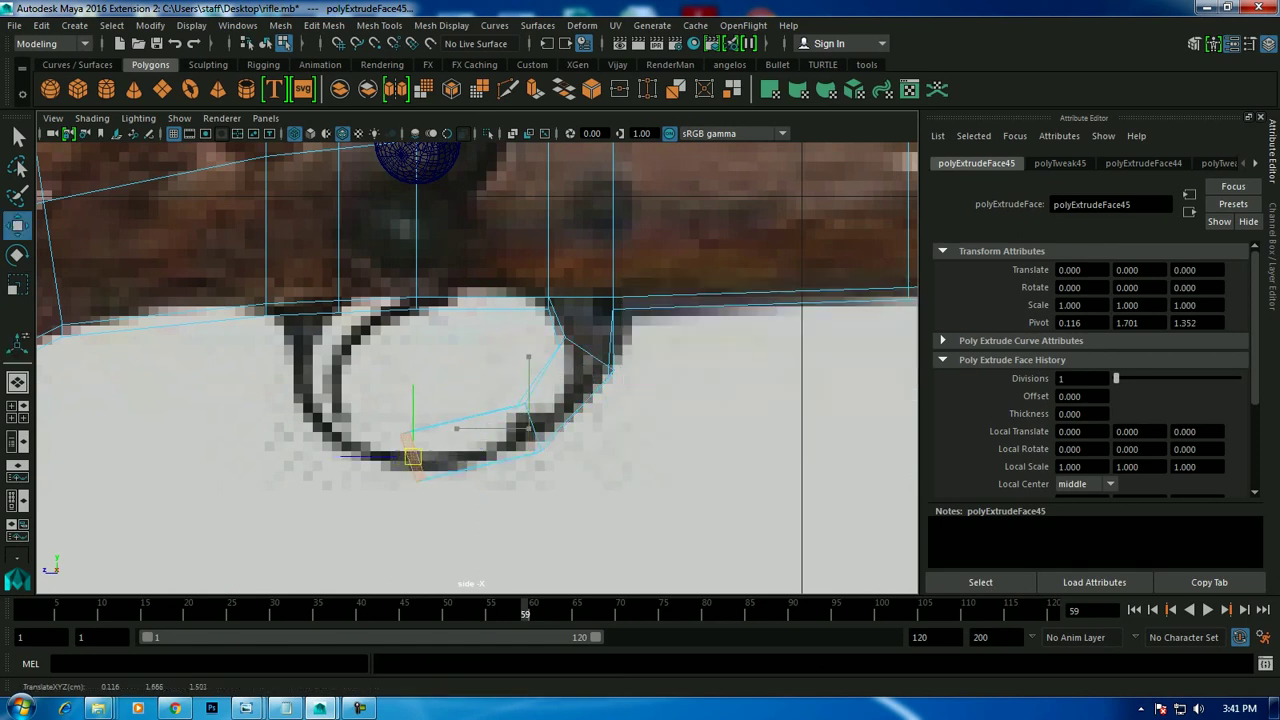
{"action": "key", "text": "e"}
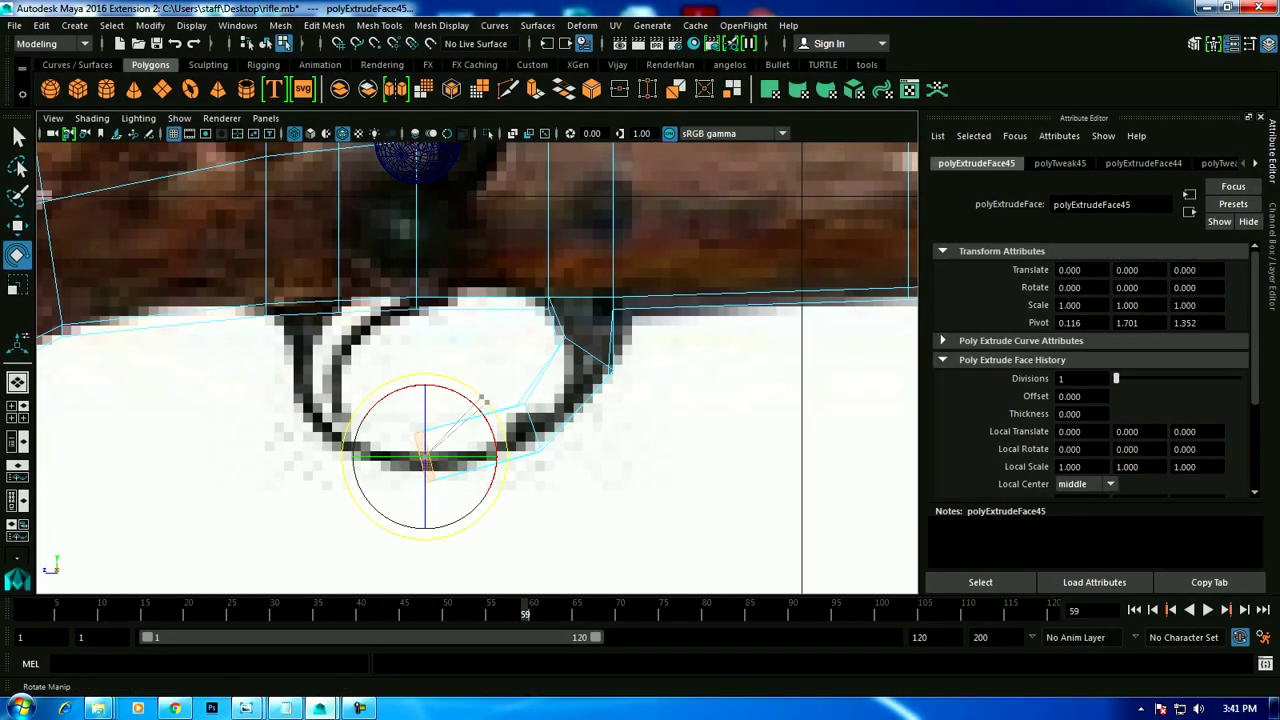
{"action": "key", "text": "w"}
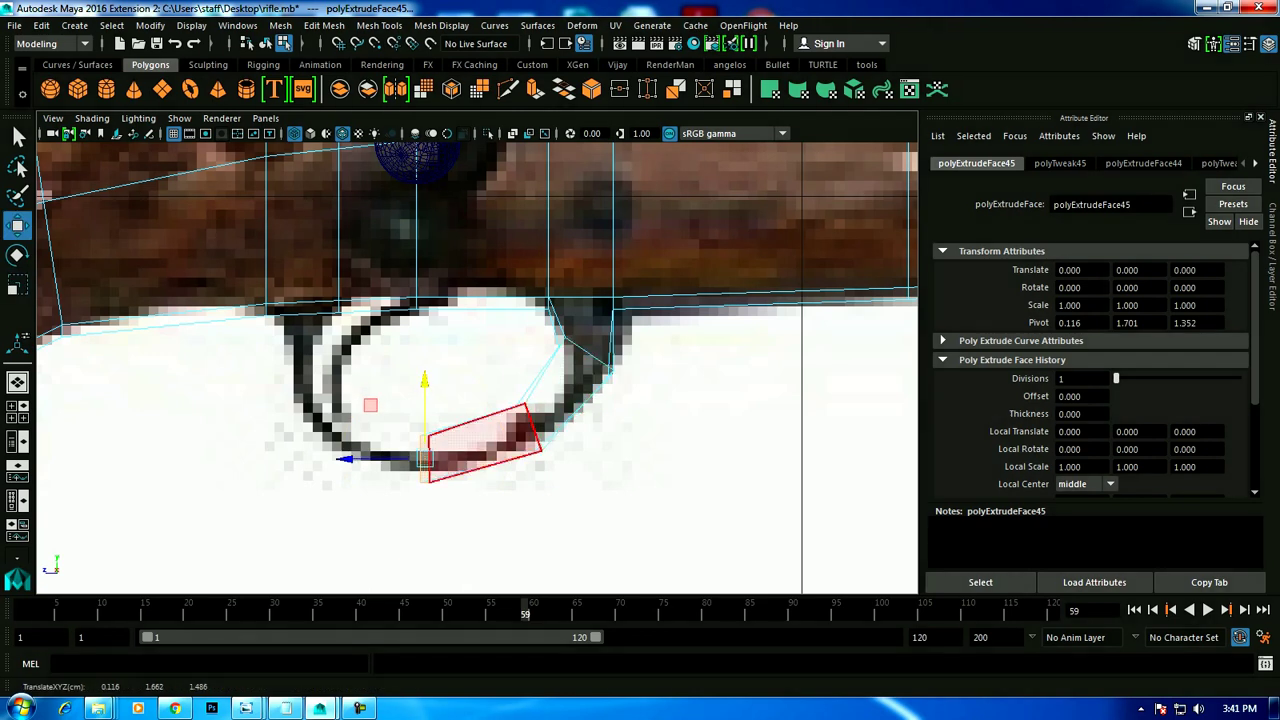
Scale the guard's lower vertex pairs, then select the strip's end face.
{"action": "right_click", "coordinate": [517, 450]}
{"action": "left_click", "coordinate": [441, 282]}
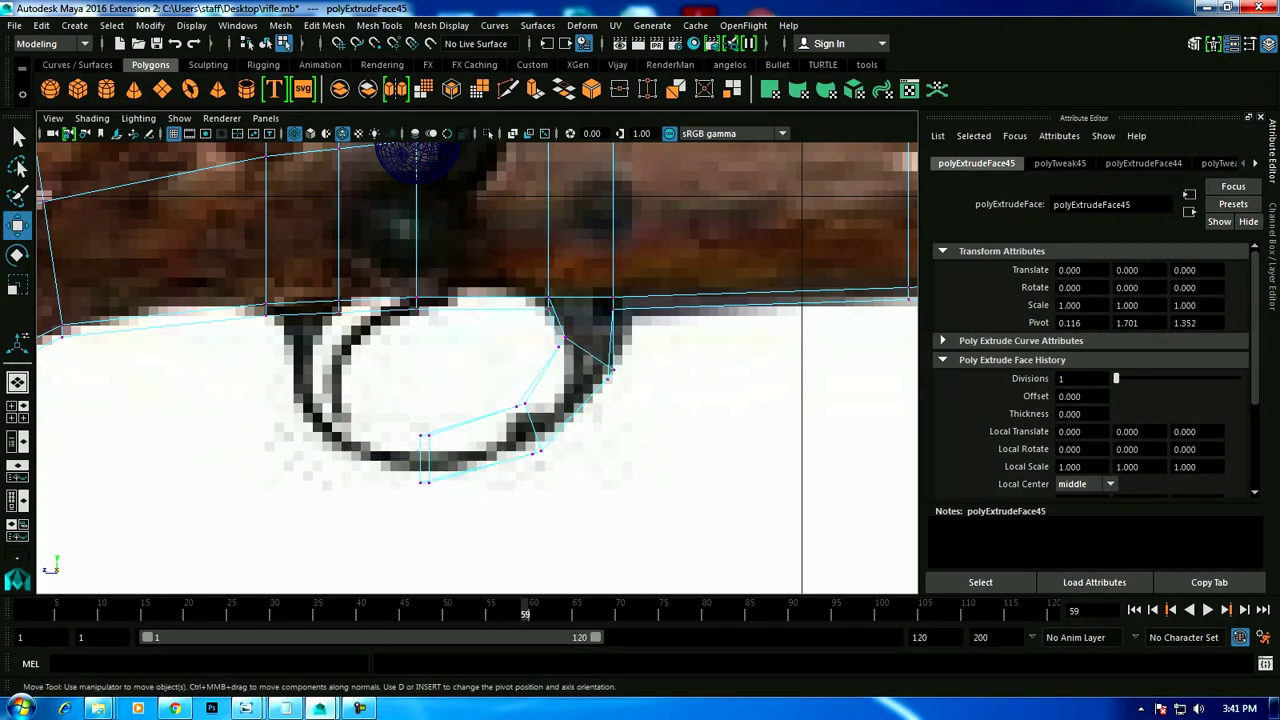
{"action": "left_click", "coordinate": [519, 407]}
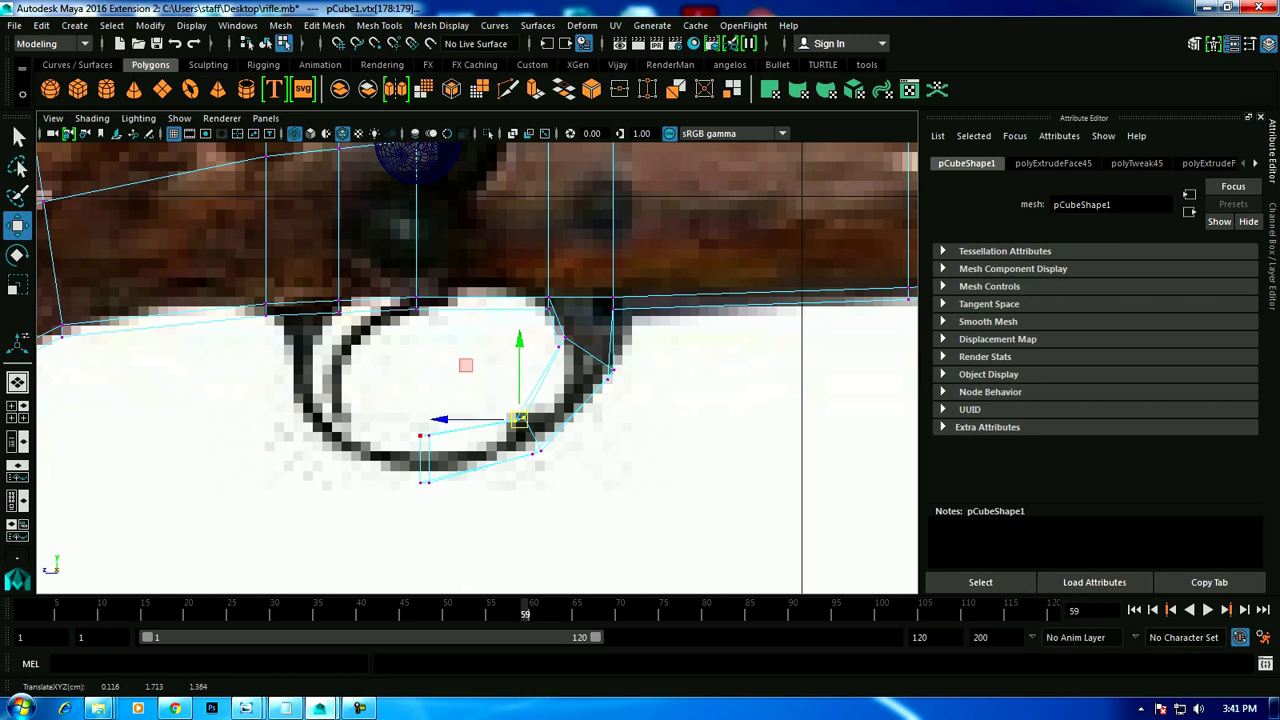
{"action": "key", "text": "r"}
{"action": "mouse_move", "coordinate": [400, 425]}
{"action": "left_mouse_down"}
{"action": "mouse_move", "coordinate": [445, 490]}
{"action": "mouse_move", "coordinate": [352, 458]}
{"action": "left_mouse_up"}
{"action": "right_click_drag", "start_coordinate": [423, 330], "coordinate": [423, 290]}
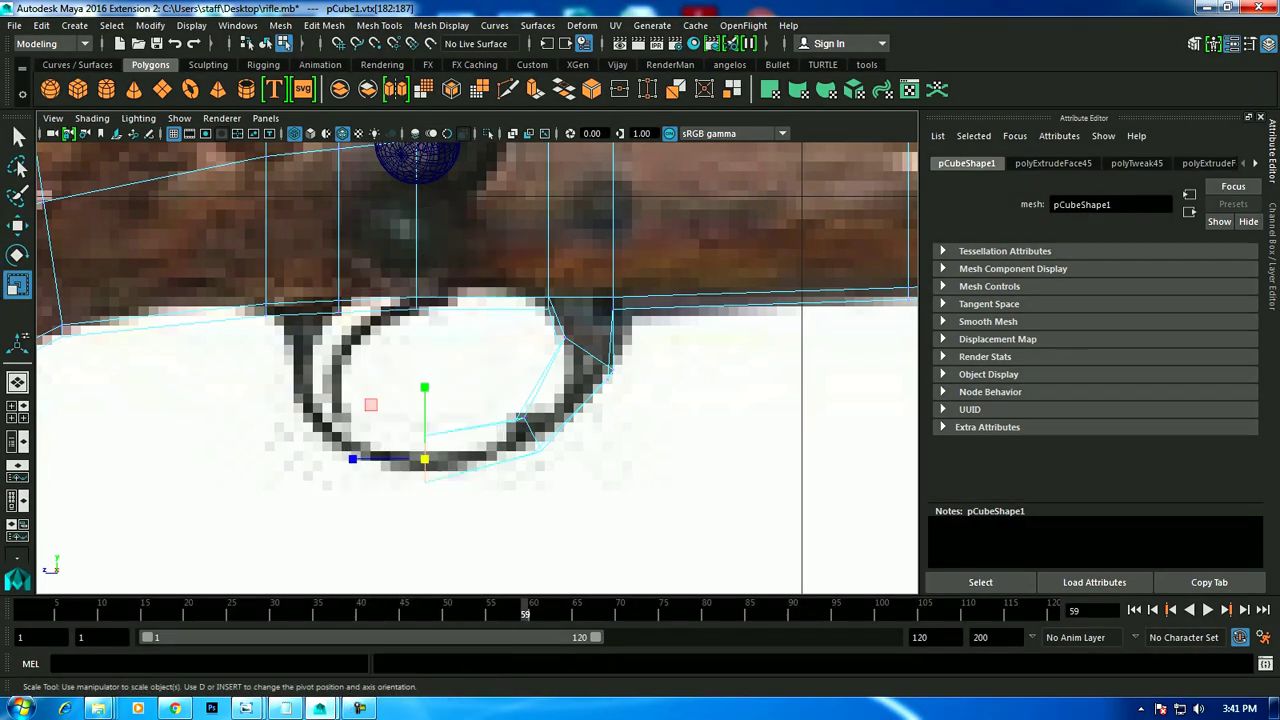
{"action": "left_click", "coordinate": [480, 455]}
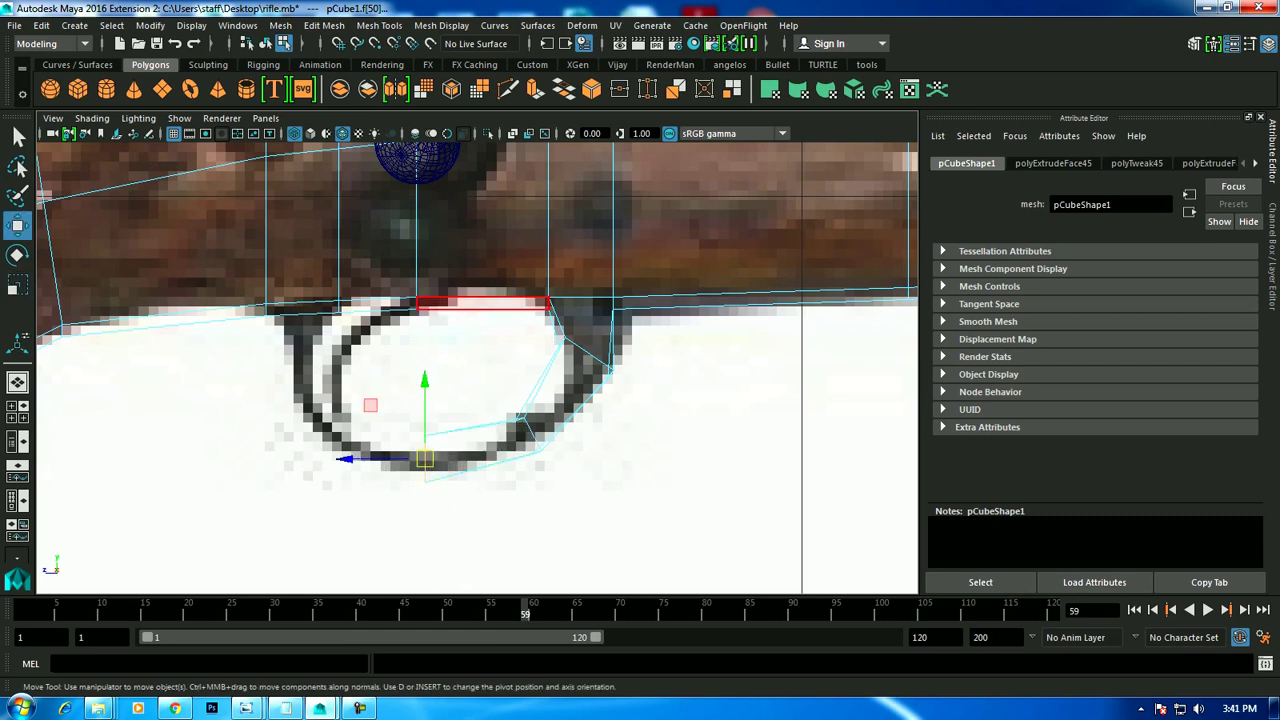
Extrude the end face left along the guard curve, rotating and nudging it upward.
{"action": "key", "text": "ctrl+e"}
{"action": "key", "text": "w"}
{"action": "left_click_drag", "start_coordinate": [424, 459], "coordinate": [313, 442]}
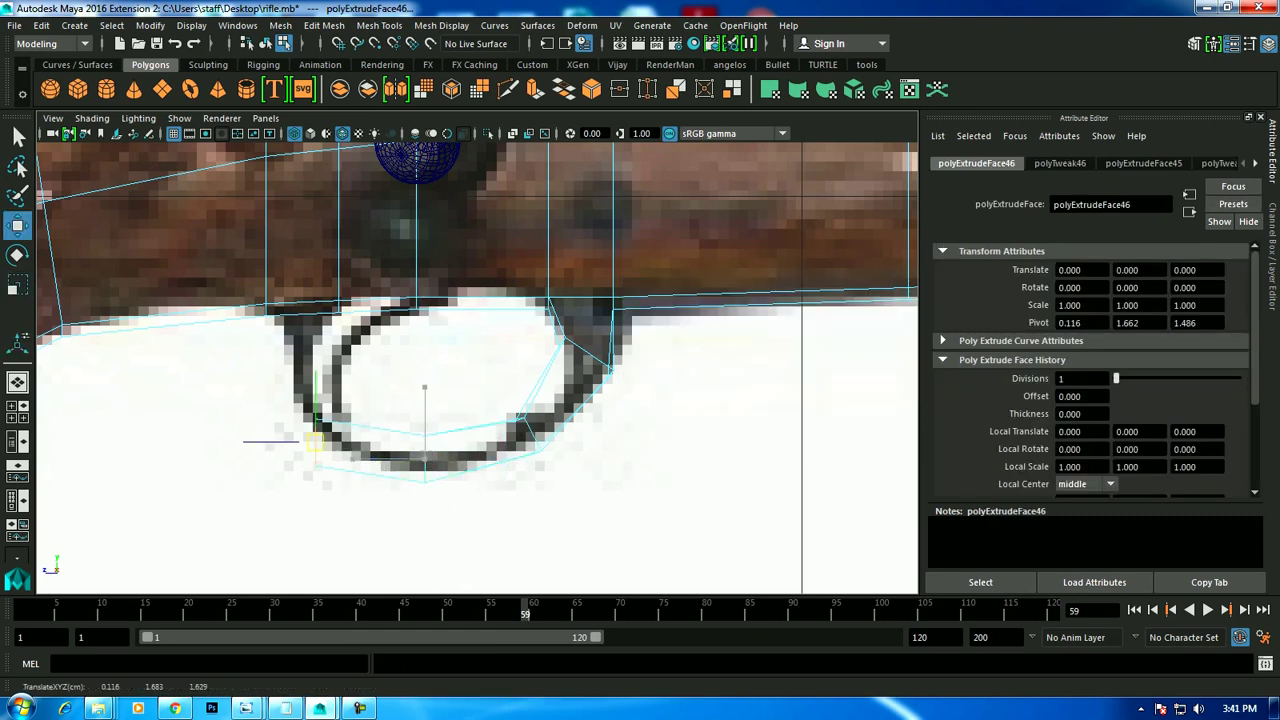
{"action": "key", "text": "e"}
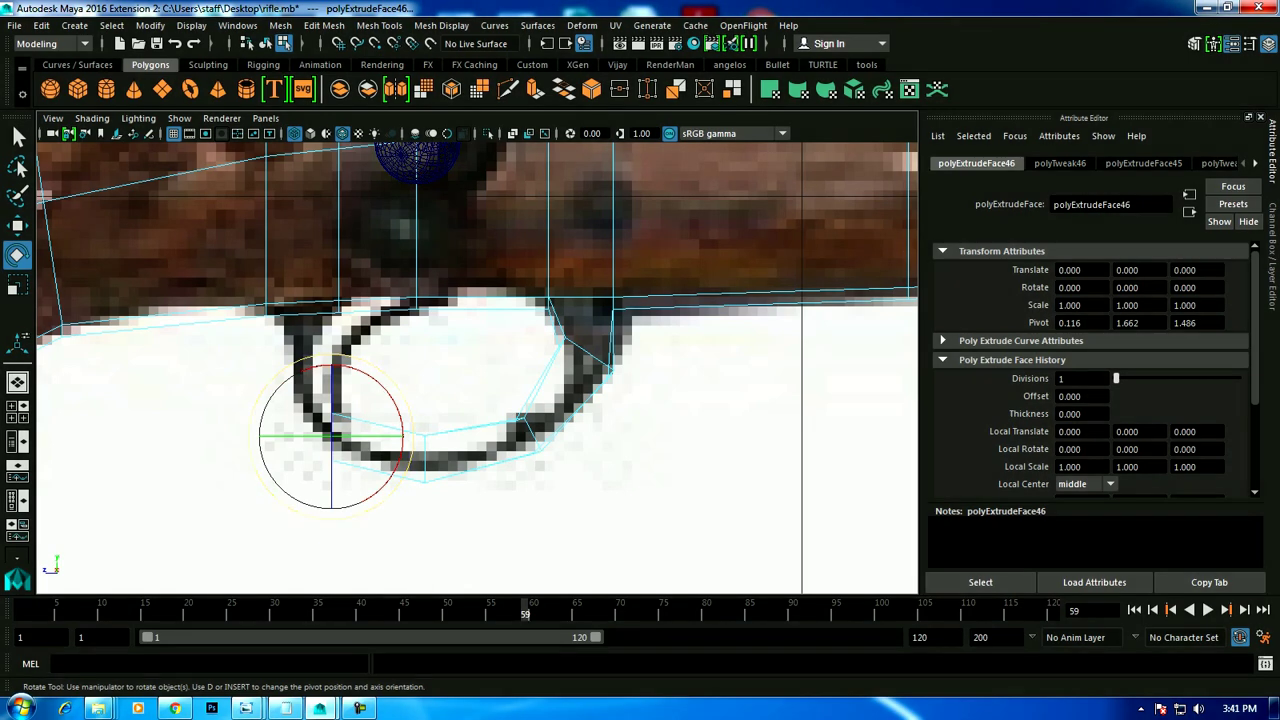
{"action": "key", "text": "w"}
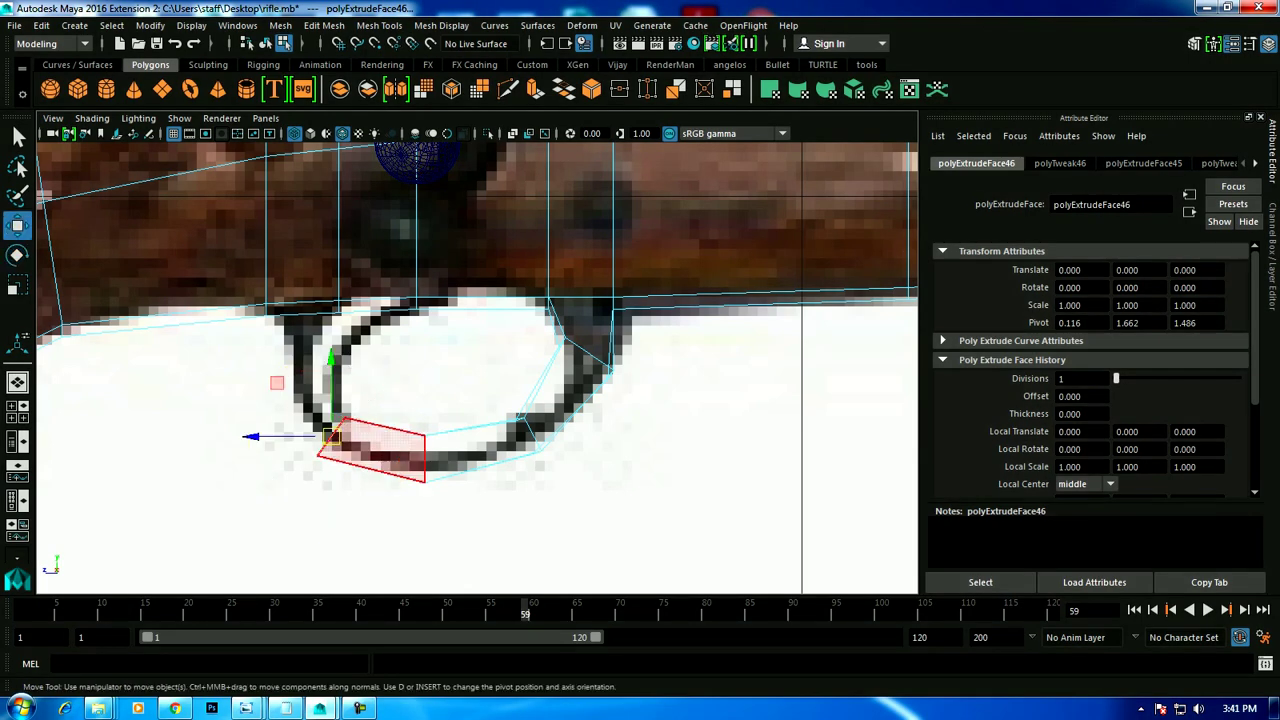
{"action": "left_click_drag", "start_coordinate": [330, 360], "coordinate": [330, 352]}
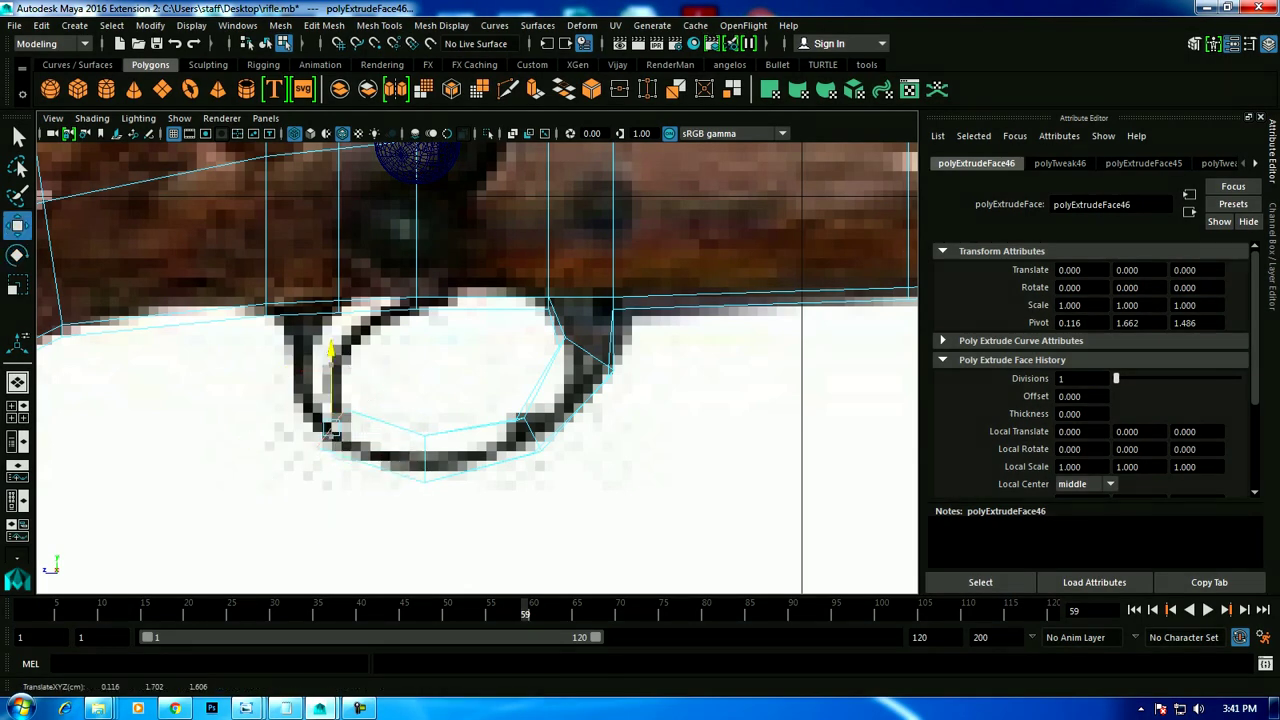
{"action": "key", "text": "e"}
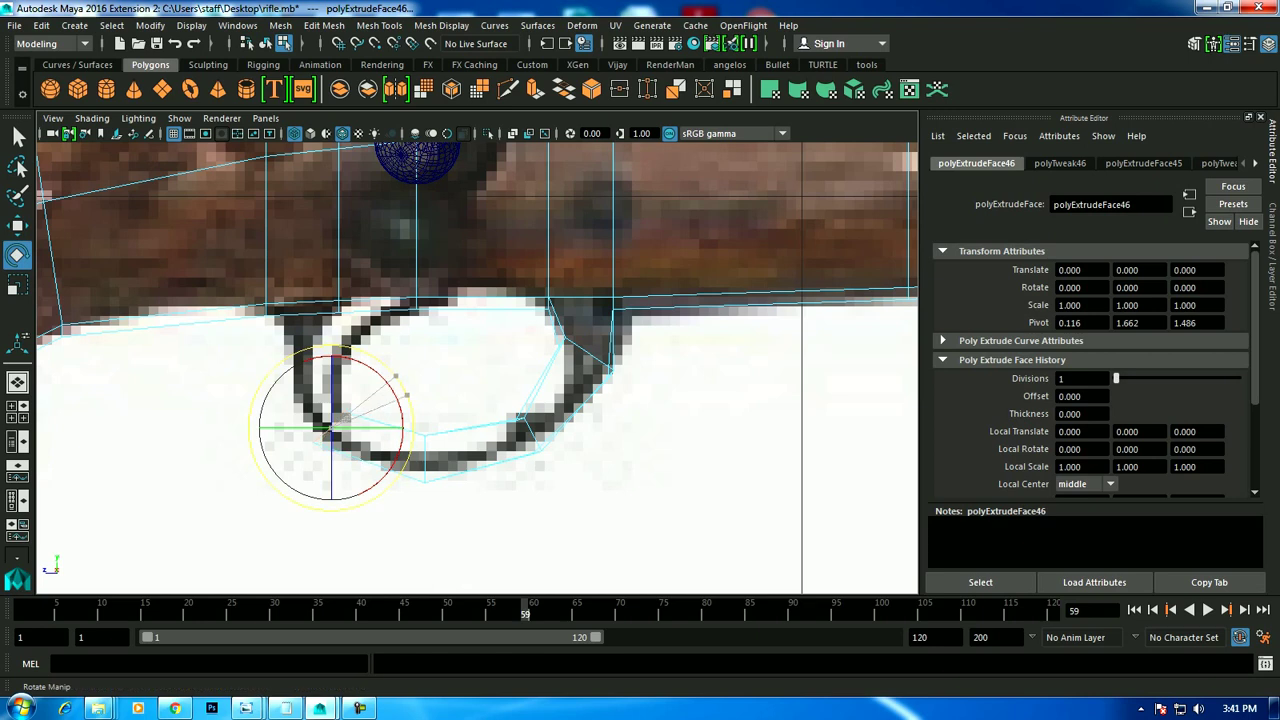
Extrude another segment up the guard's left side and rotate it to follow the reference.
{"action": "key", "text": "ctrl+e"}
{"action": "key", "text": "w"}
{"action": "left_click_drag", "start_coordinate": [328, 425], "coordinate": [312, 380]}
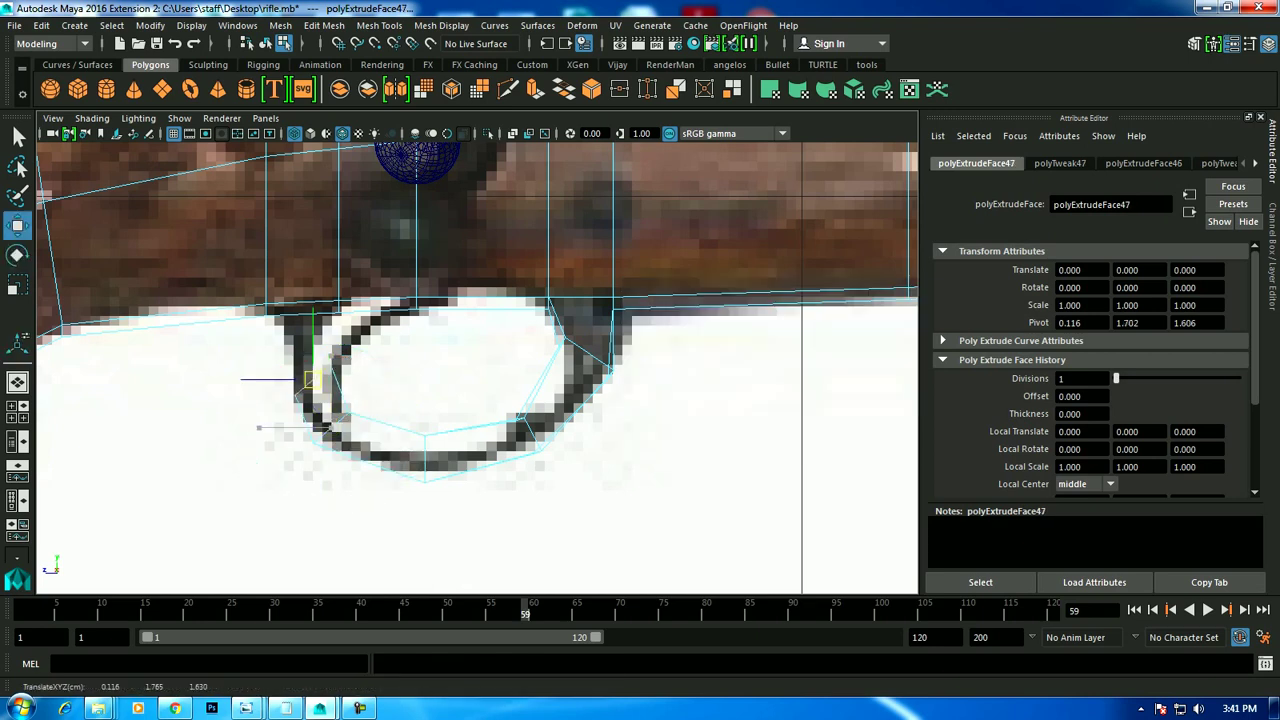
{"action": "key", "text": "e"}
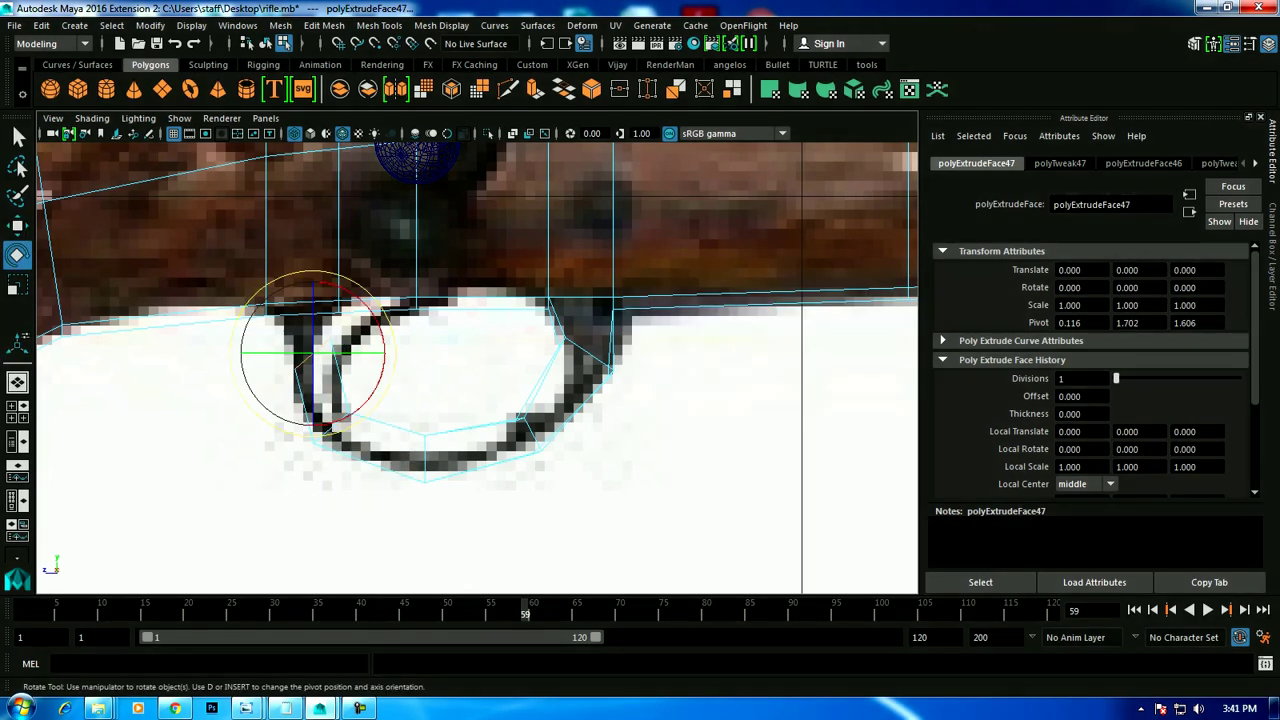
{"action": "key", "text": "w"}
{"action": "scroll", "coordinate": [255, 259], "scroll_direction": "up", "scroll_amount": 3}
{"action": "right_click", "coordinate": [255, 259]}
In side view, move the guard's left and lower-left vertices onto the reference outline.
{"action": "left_click", "coordinate": [178, 259]}
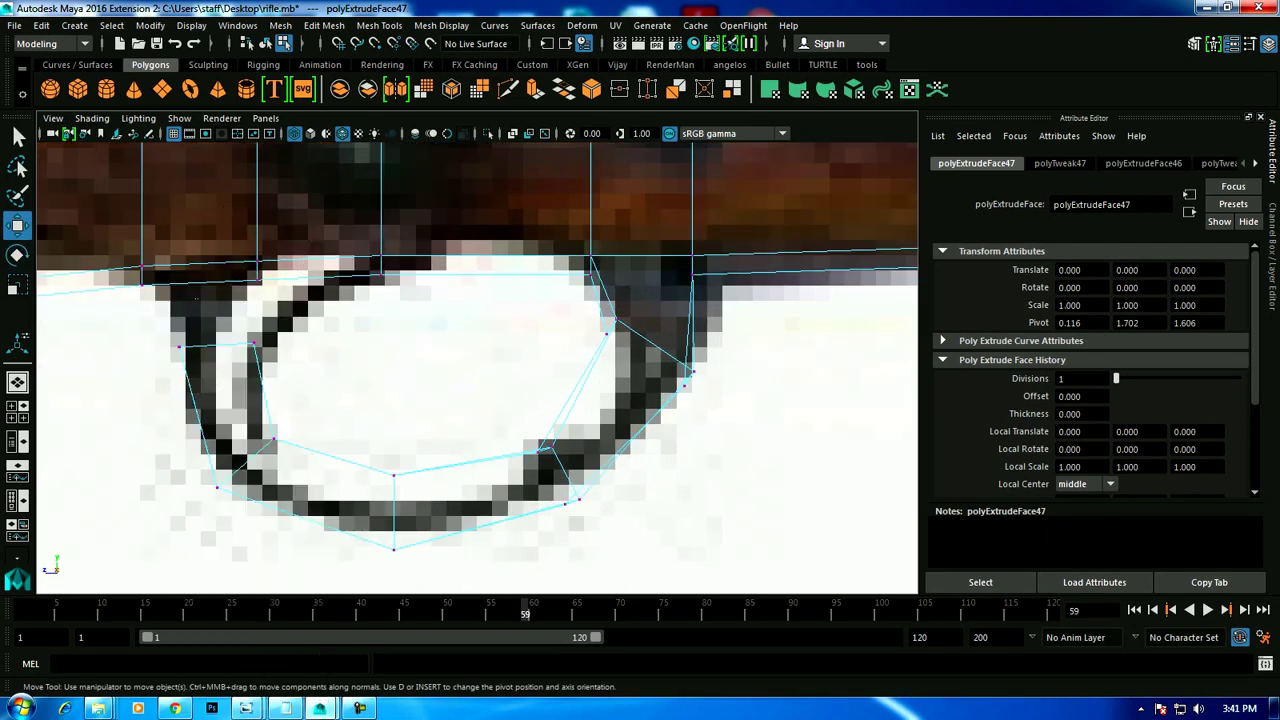
{"action": "mouse_move", "coordinate": [175, 343]}
{"action": "left_mouse_down"}
{"action": "mouse_move", "coordinate": [198, 343]}
{"action": "mouse_move", "coordinate": [173, 347]}
{"action": "left_mouse_up"}
{"action": "left_click", "coordinate": [178, 343]}
{"action": "left_click", "coordinate": [217, 487]}
{"action": "left_click_drag", "start_coordinate": [217, 487], "coordinate": [205, 472]}
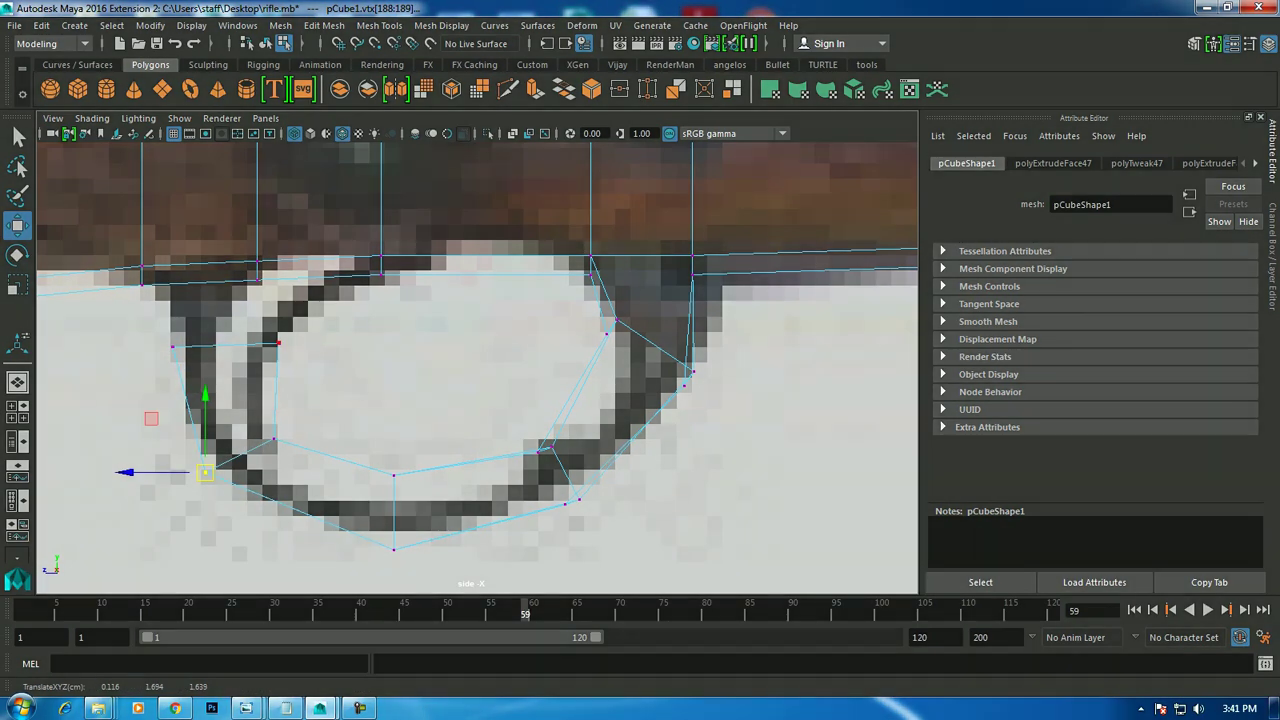
In perspective, snap a vertex at the guard's open end onto the stock vertex above.
{"action": "key", "text": "space"}
{"action": "key", "text": "space"}
{"action": "mouse_move", "coordinate": [477, 368]}
{"action": "left_mouse_down", "text": "alt"}
{"action": "mouse_move", "coordinate": [490, 340]}
{"action": "mouse_move", "coordinate": [470, 360]}
{"action": "mouse_move", "coordinate": [457, 258]}
{"action": "left_mouse_up", "text": "alt"}
{"action": "scroll", "coordinate": [477, 368], "scroll_direction": "up", "scroll_amount": 5}
{"action": "right_click", "coordinate": [457, 258]}
{"action": "left_click", "coordinate": [473, 371]}
{"action": "mouse_move", "coordinate": [472, 370]}
{"action": "left_mouse_down"}
{"action": "mouse_move", "coordinate": [464, 306]}
{"action": "mouse_move", "coordinate": [420, 300]}
{"action": "left_mouse_up"}
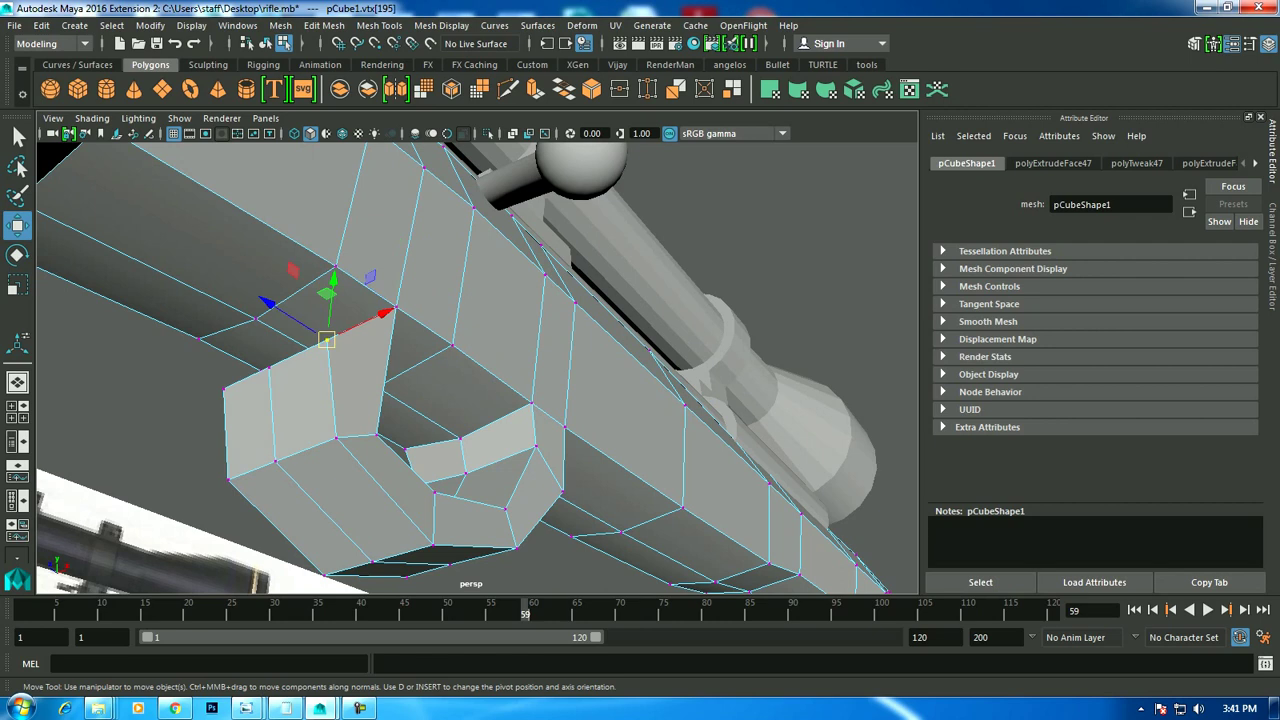
Snap the remaining guard end vertices, including the centre one, onto the matching stock vertices.
{"action": "left_click_drag", "start_coordinate": [326, 340], "coordinate": [335, 268]}
{"action": "left_click", "coordinate": [268, 367]}
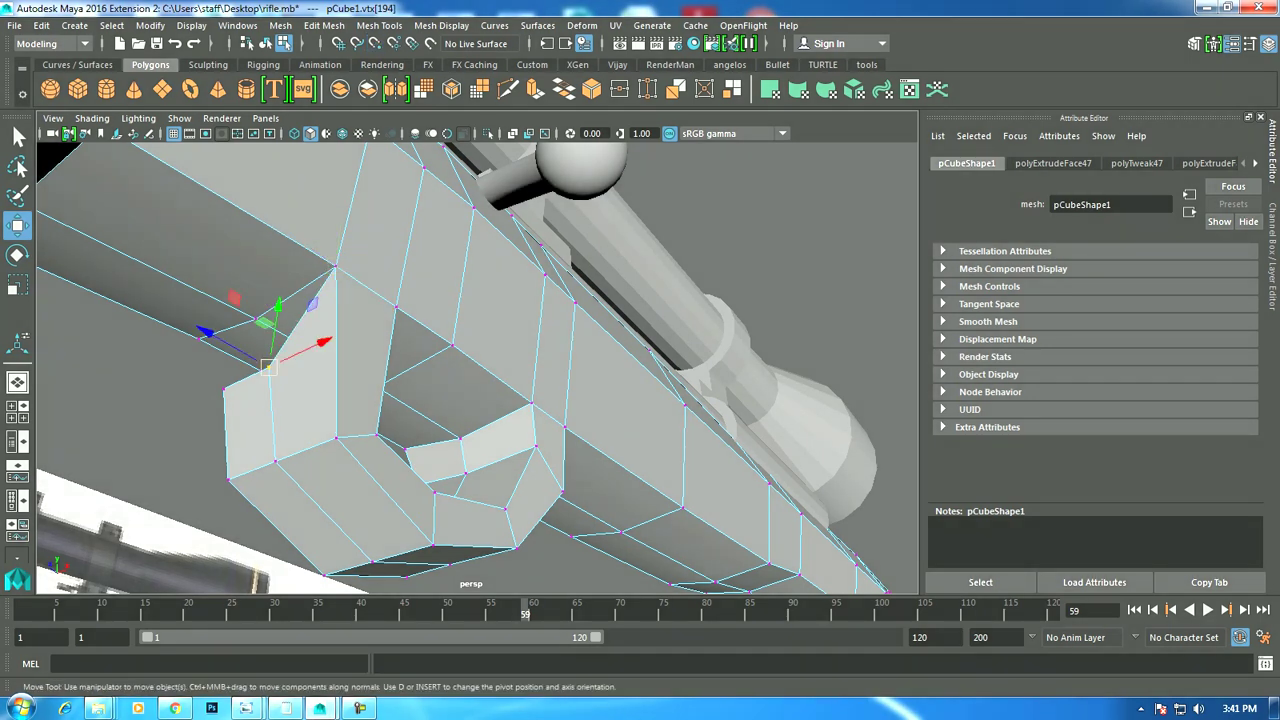
{"action": "left_click_drag", "start_coordinate": [268, 367], "coordinate": [256, 318]}
{"action": "left_click", "coordinate": [223, 389]}
{"action": "left_click_drag", "start_coordinate": [223, 389], "coordinate": [199, 339]}
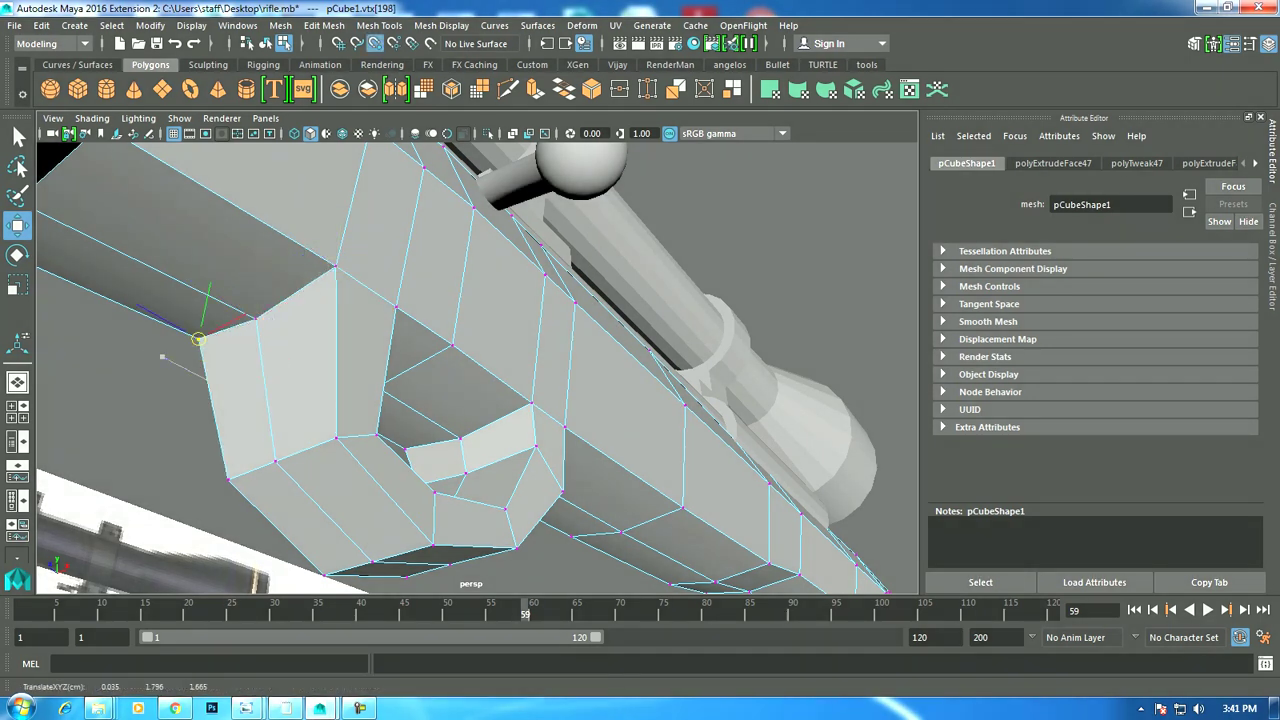
{"action": "left_click_drag", "start_coordinate": [480, 370], "coordinate": [560, 330], "text": "alt"}
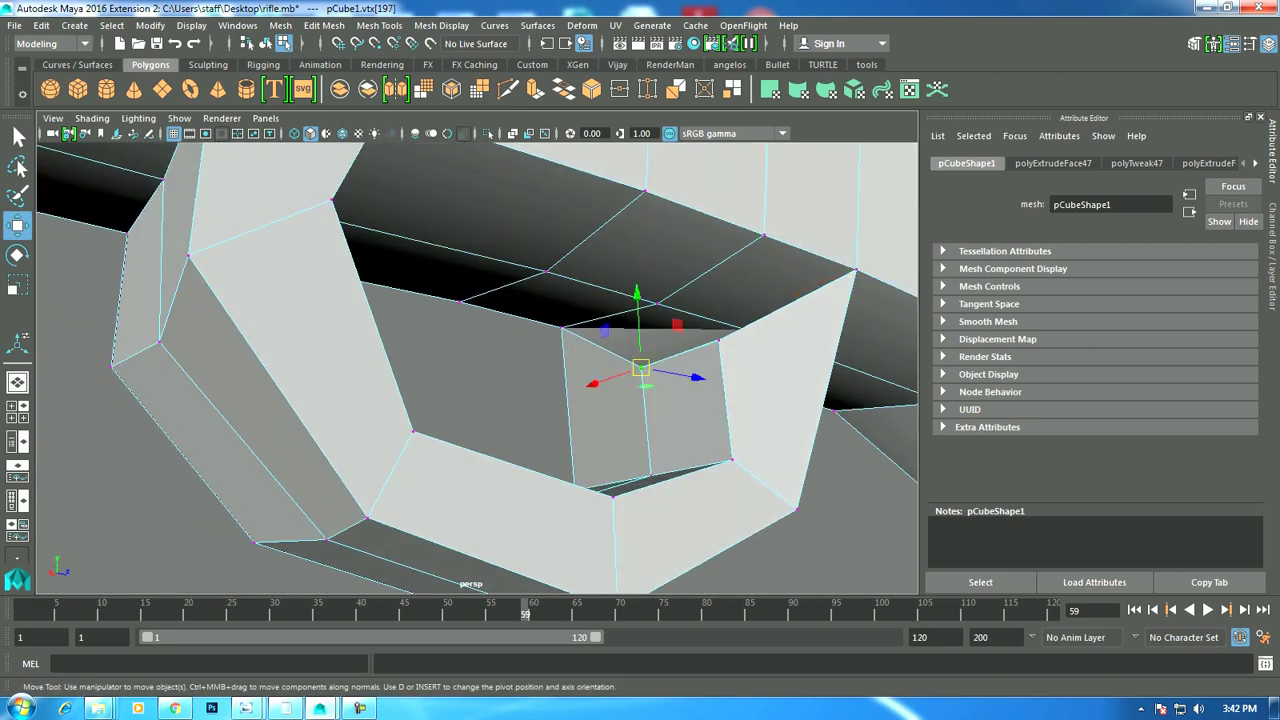
{"action": "left_click_drag", "start_coordinate": [640, 368], "coordinate": [657, 303]}
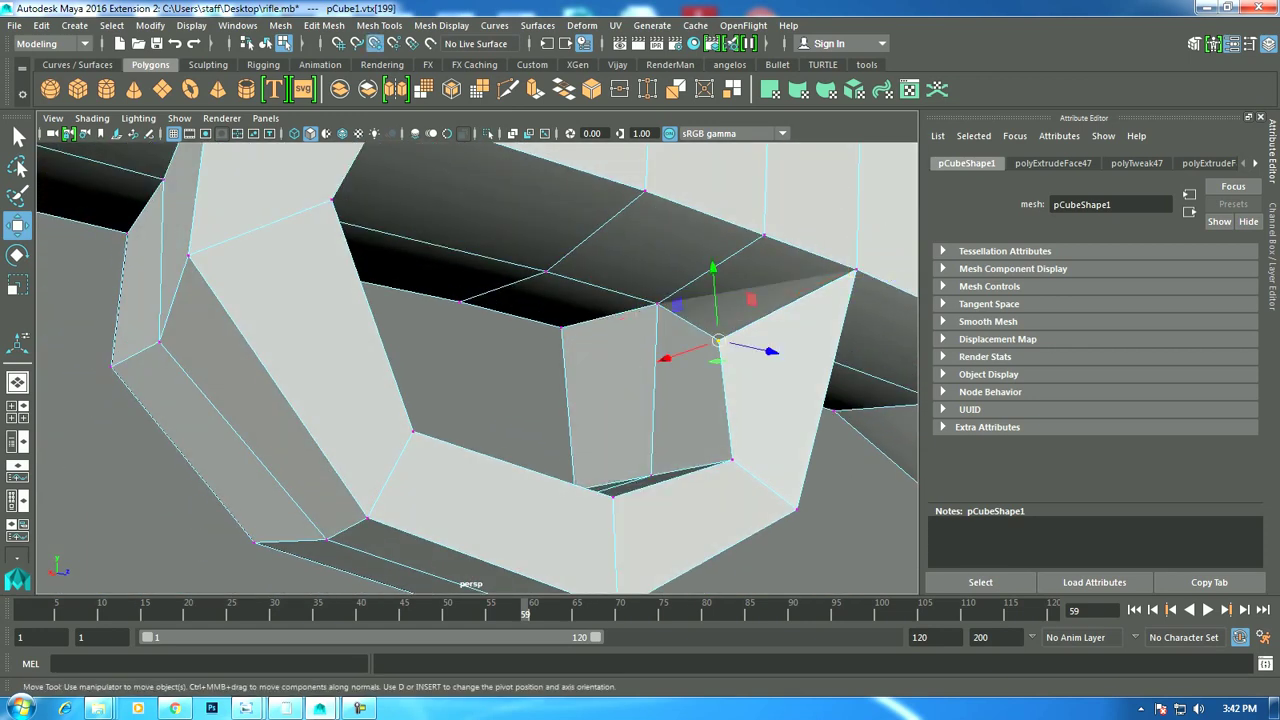
Merge the overlapping guard and stock vertices, then orbit to check the closed loop.
{"action": "left_click_drag", "start_coordinate": [480, 370], "coordinate": [560, 330], "text": "alt"}
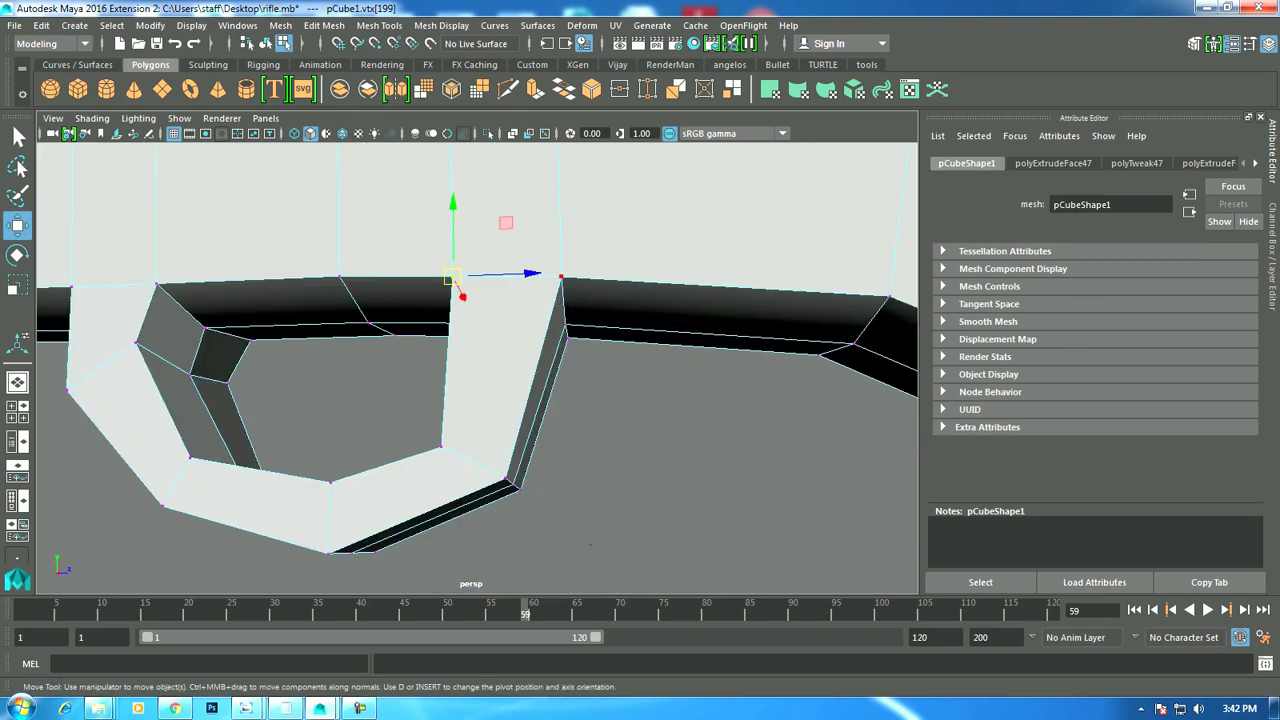
{"action": "right_click_drag", "start_coordinate": [561, 277], "coordinate": [545, 85], "text": "shift"}
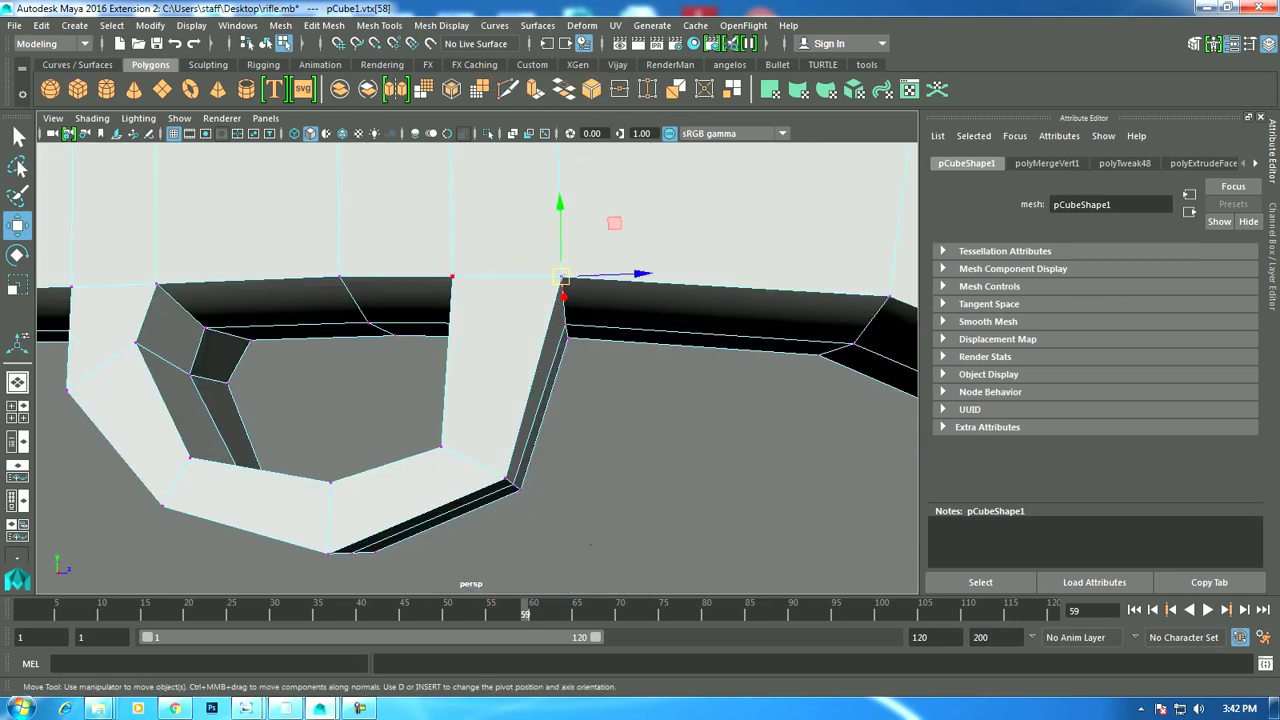
{"action": "left_click_drag", "start_coordinate": [480, 400], "coordinate": [470, 370], "text": "alt"}
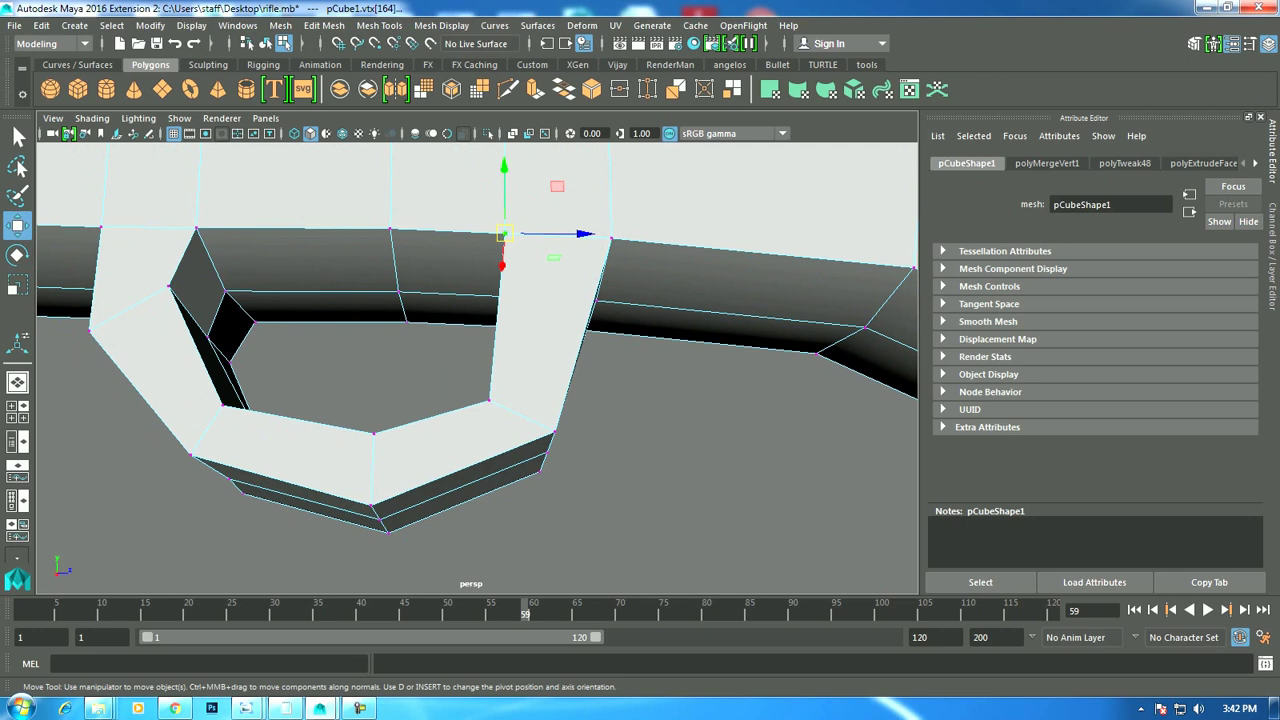
{"action": "left_click_drag", "start_coordinate": [520, 330], "coordinate": [571, 310], "text": "alt"}
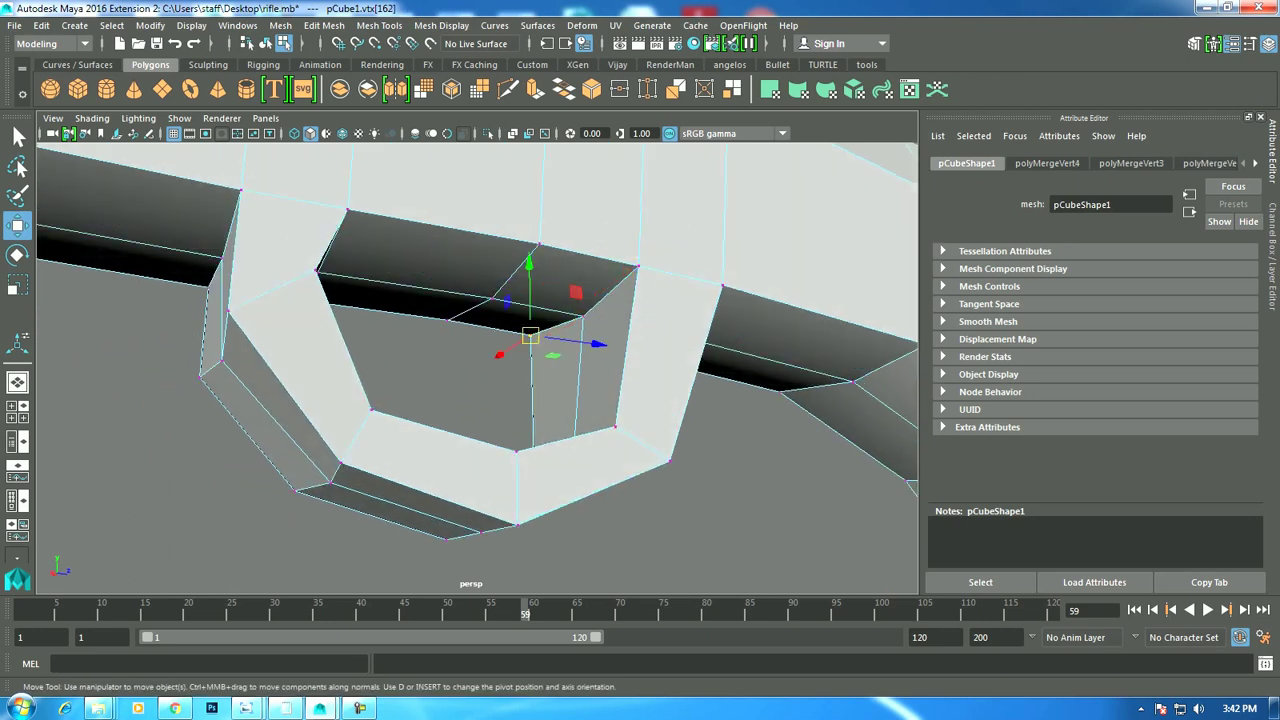
{"action": "left_click_drag", "start_coordinate": [553, 354], "coordinate": [493, 336], "text": "alt"}
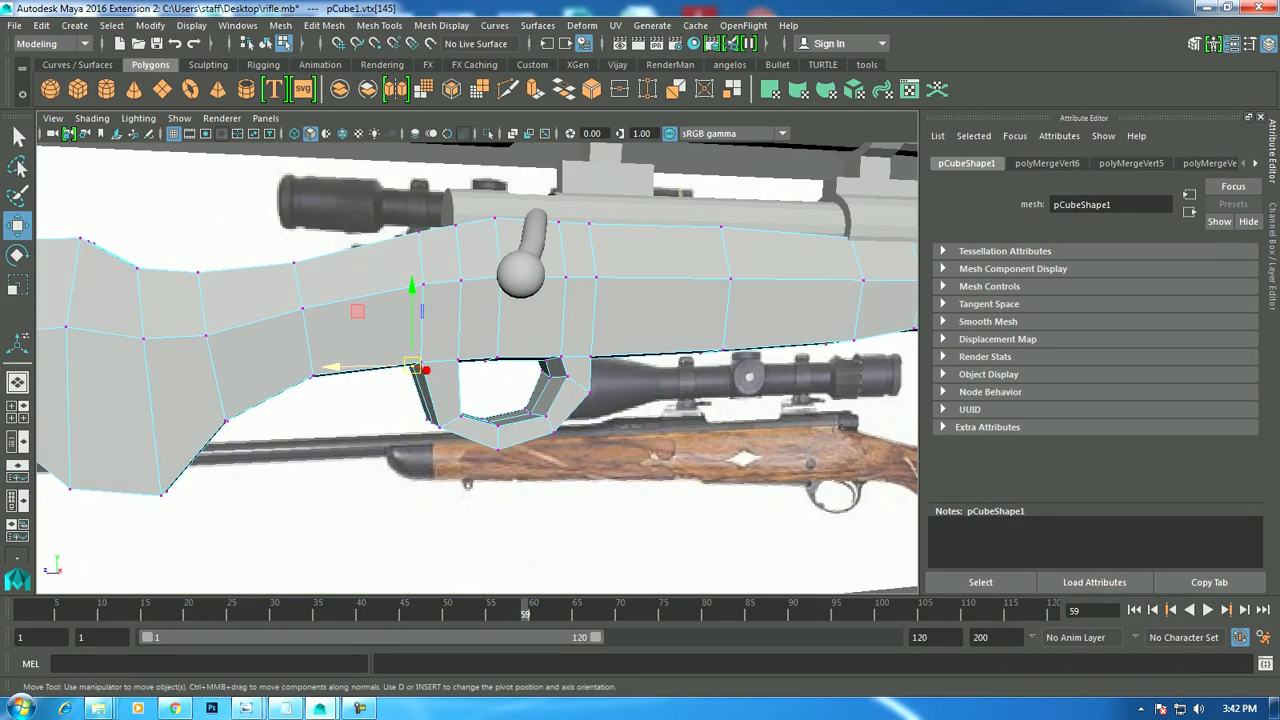
Check the stock in smooth preview (3), then return to the low-poly cage (1).
{"action": "key", "text": "3"}
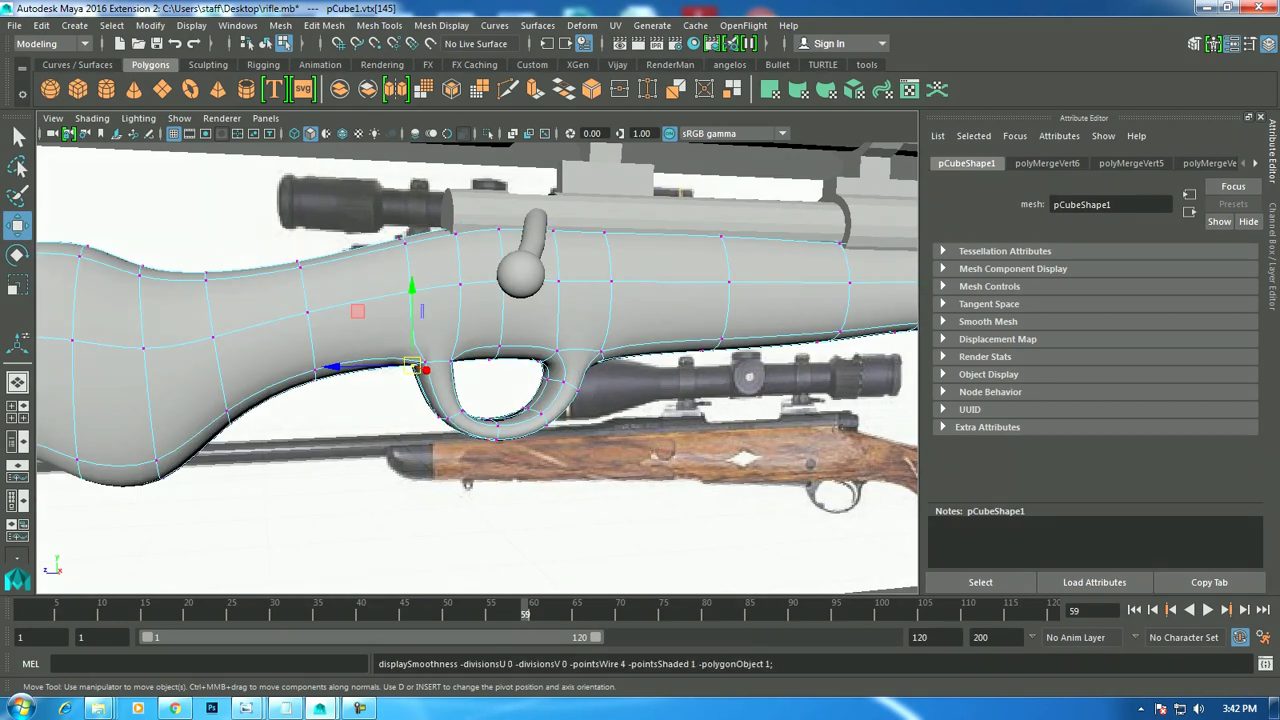
{"action": "key", "text": "1"}
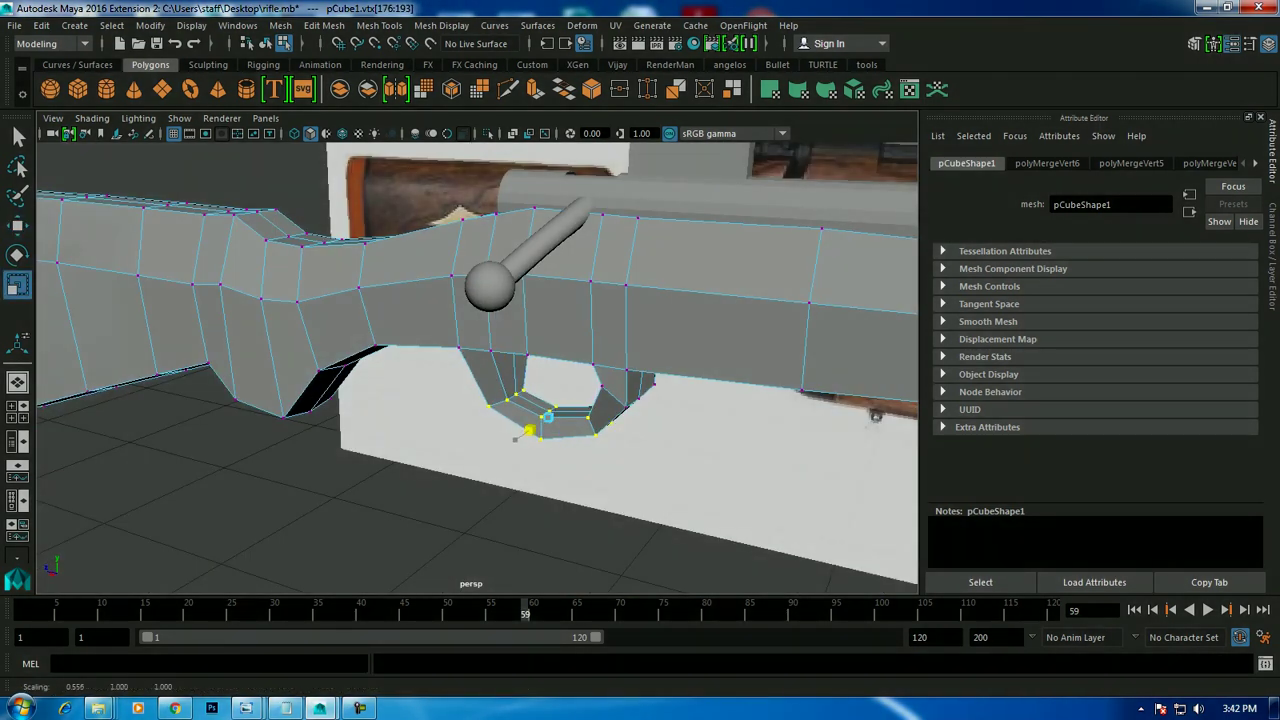
Move the guard's lower vertices left, down and right to trace the reference ring's curve.
{"action": "key", "text": "space"}
{"action": "key", "text": "space"}
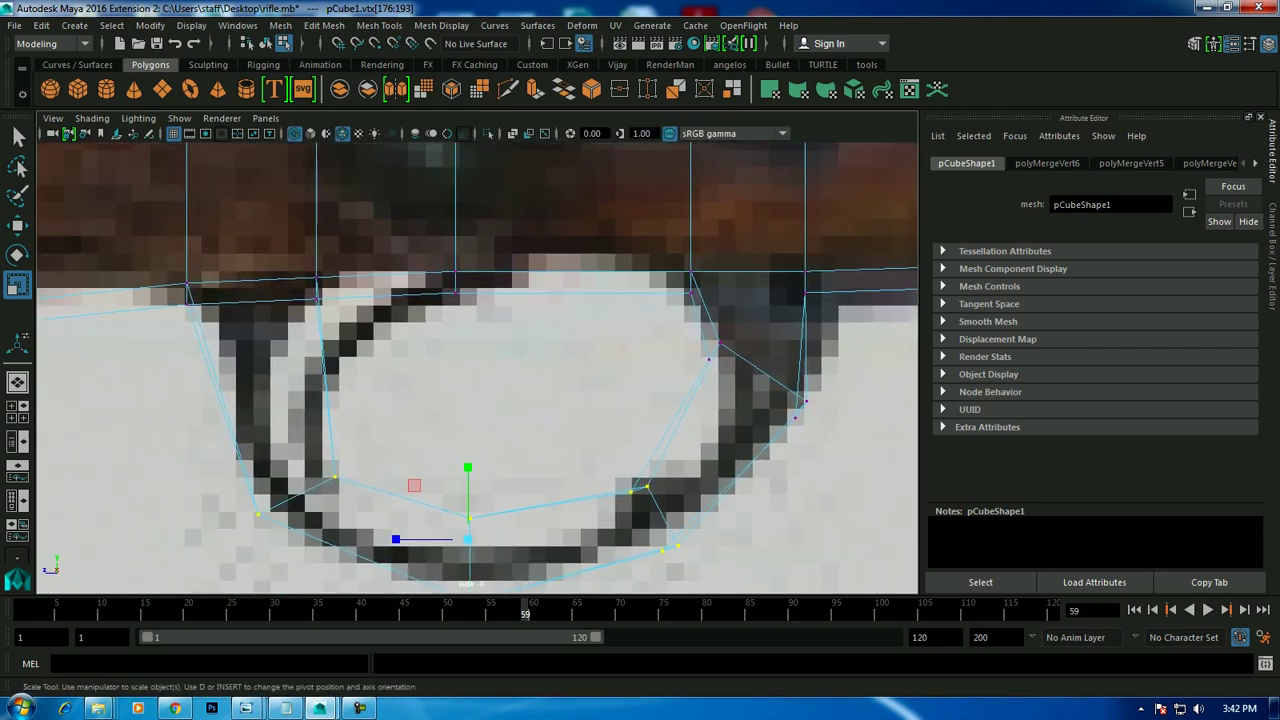
{"action": "key", "text": "space"}
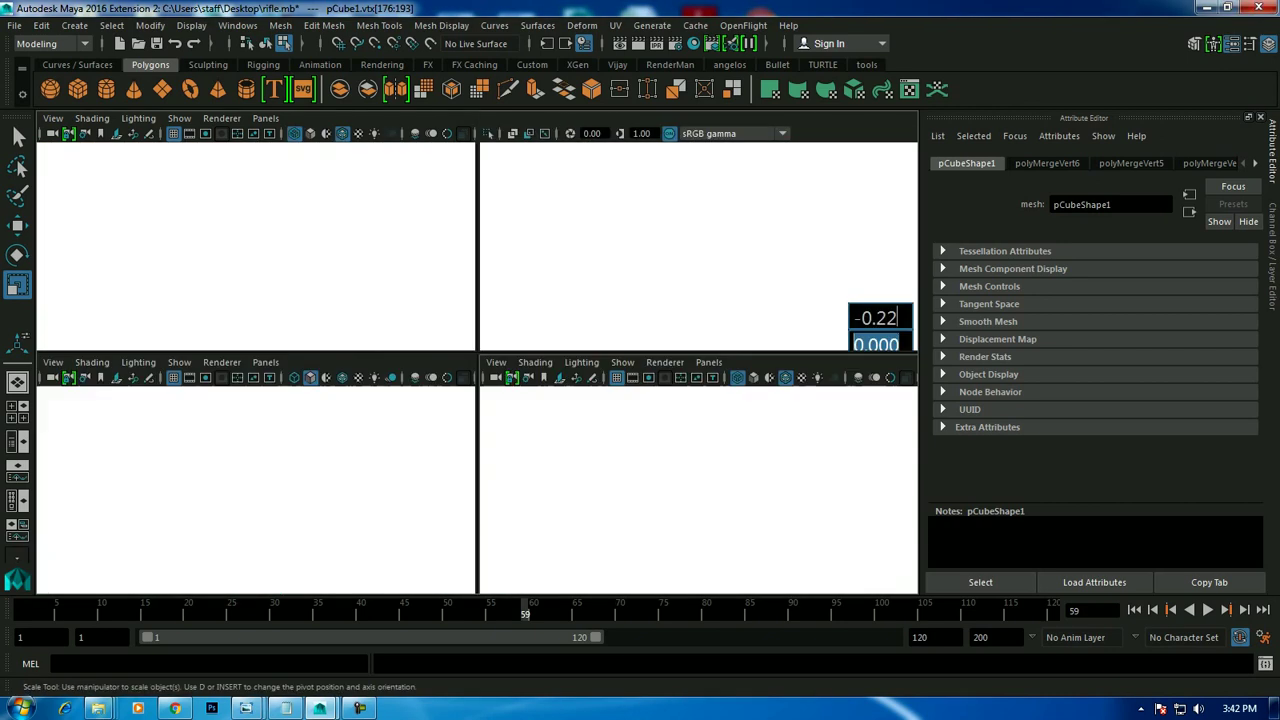
{"action": "key", "text": "space"}
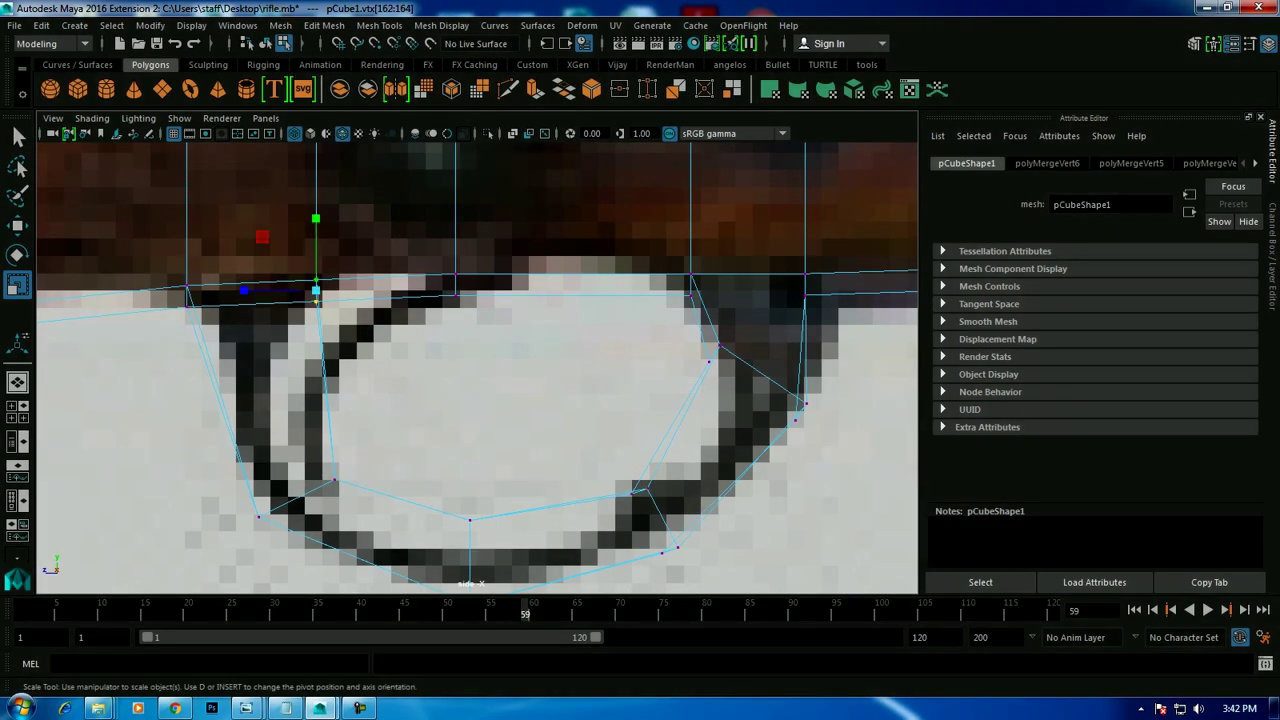
{"action": "key", "text": "w"}
{"action": "left_click_drag", "start_coordinate": [238, 291], "coordinate": [226, 291]}
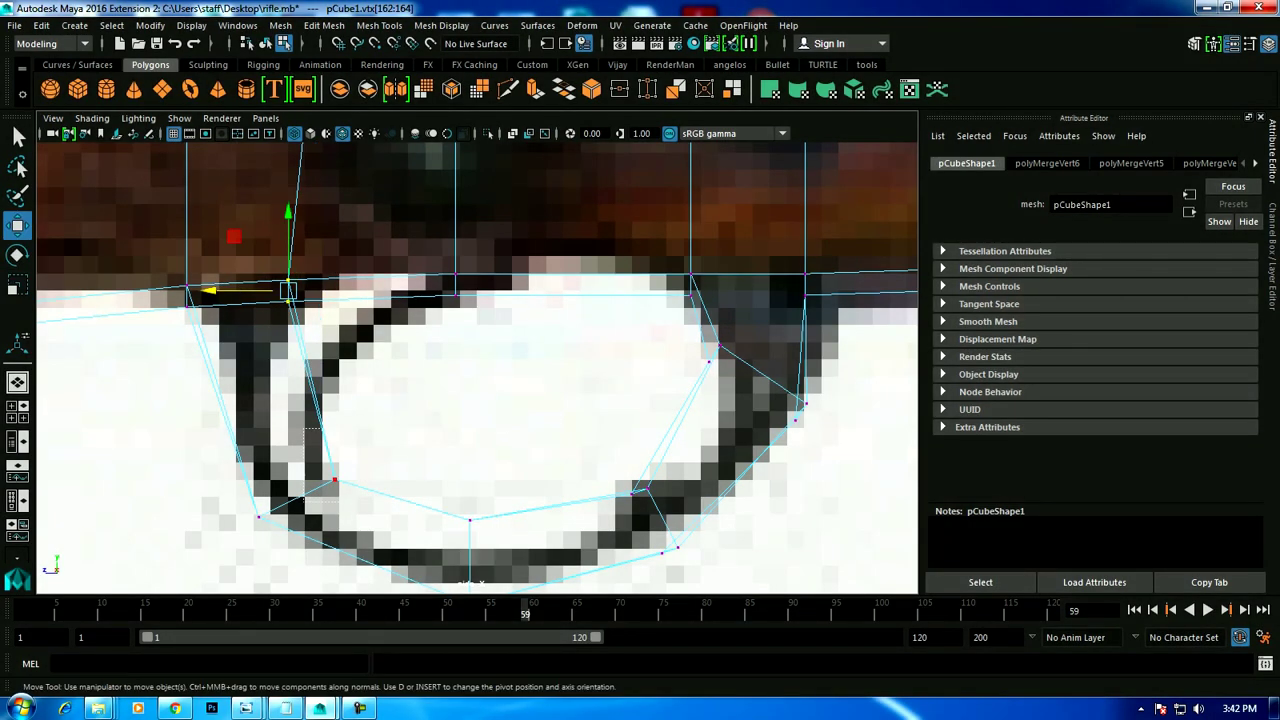
{"action": "left_click_drag", "start_coordinate": [332, 480], "coordinate": [325, 483]}
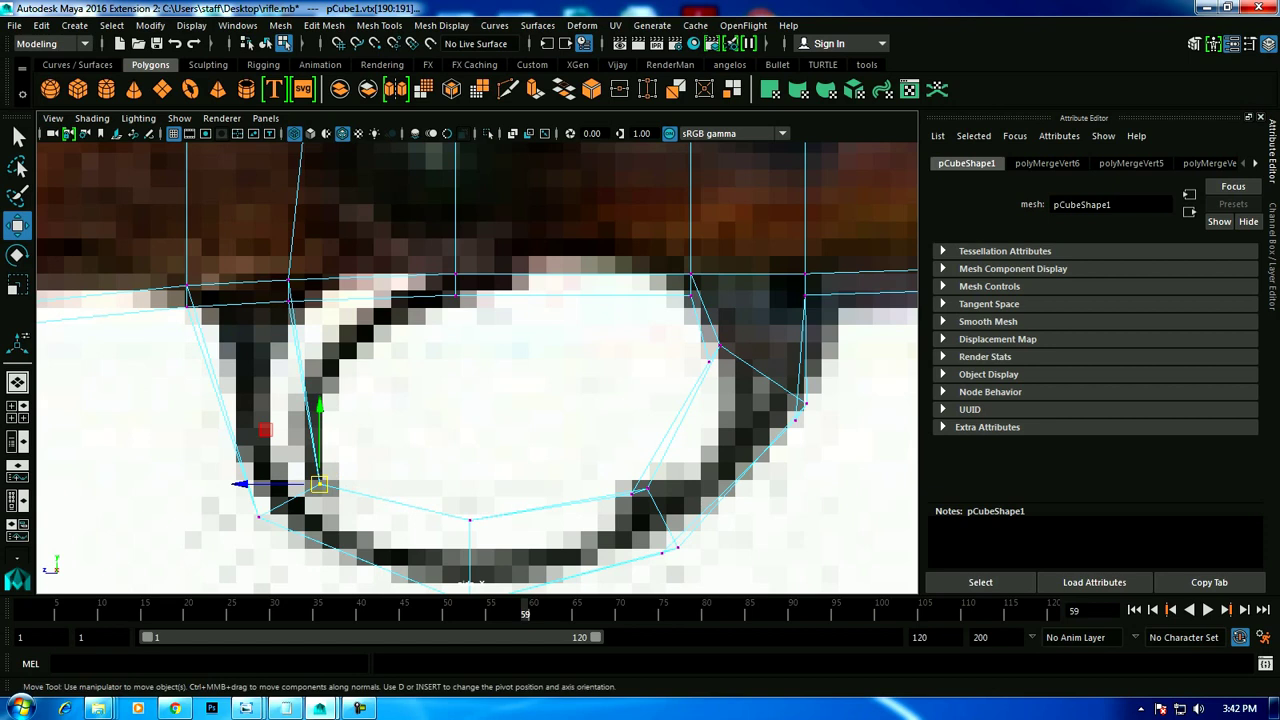
{"action": "left_click_drag", "start_coordinate": [470, 470], "coordinate": [470, 493]}
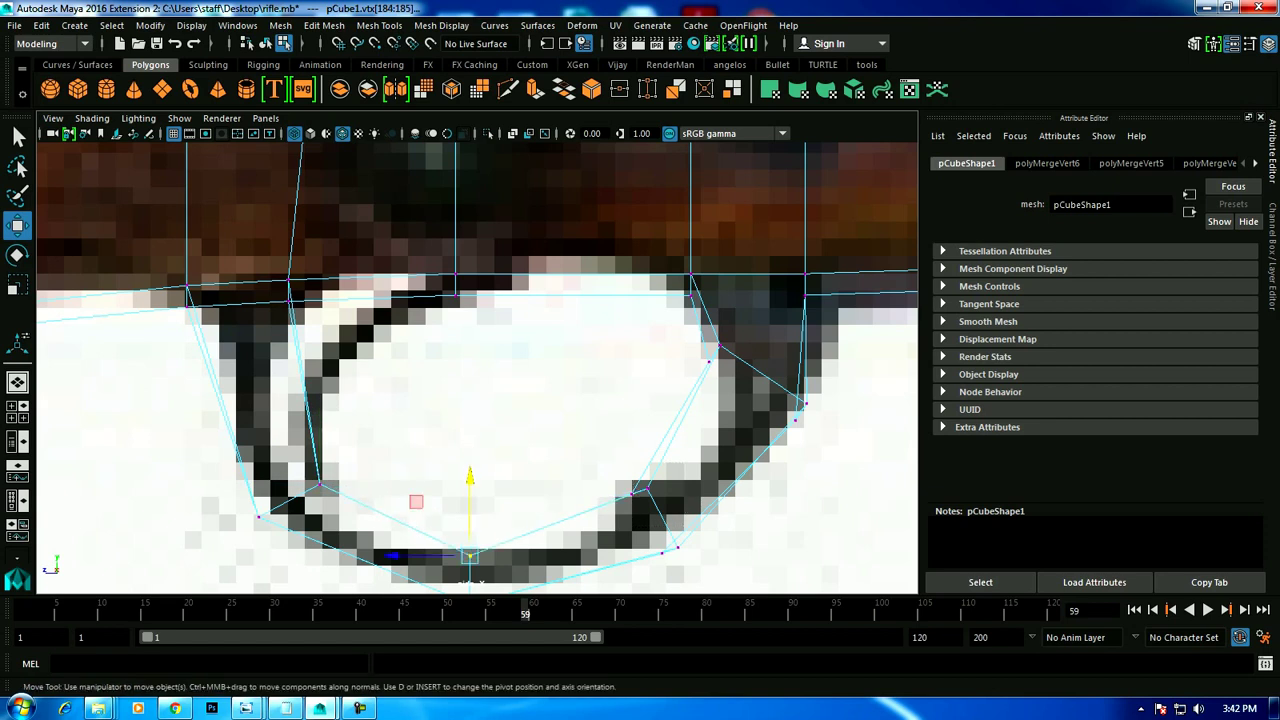
{"action": "left_click_drag", "start_coordinate": [639, 490], "coordinate": [650, 491]}
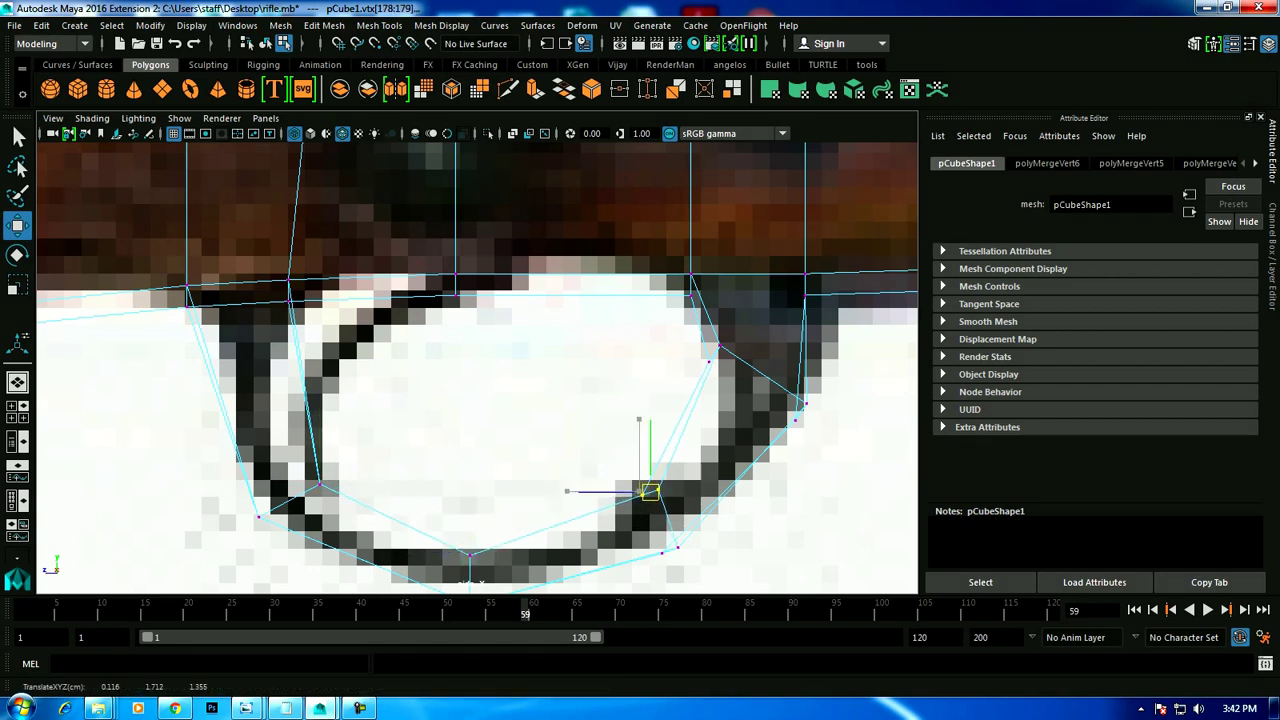
{"action": "left_click", "coordinate": [324, 25]}
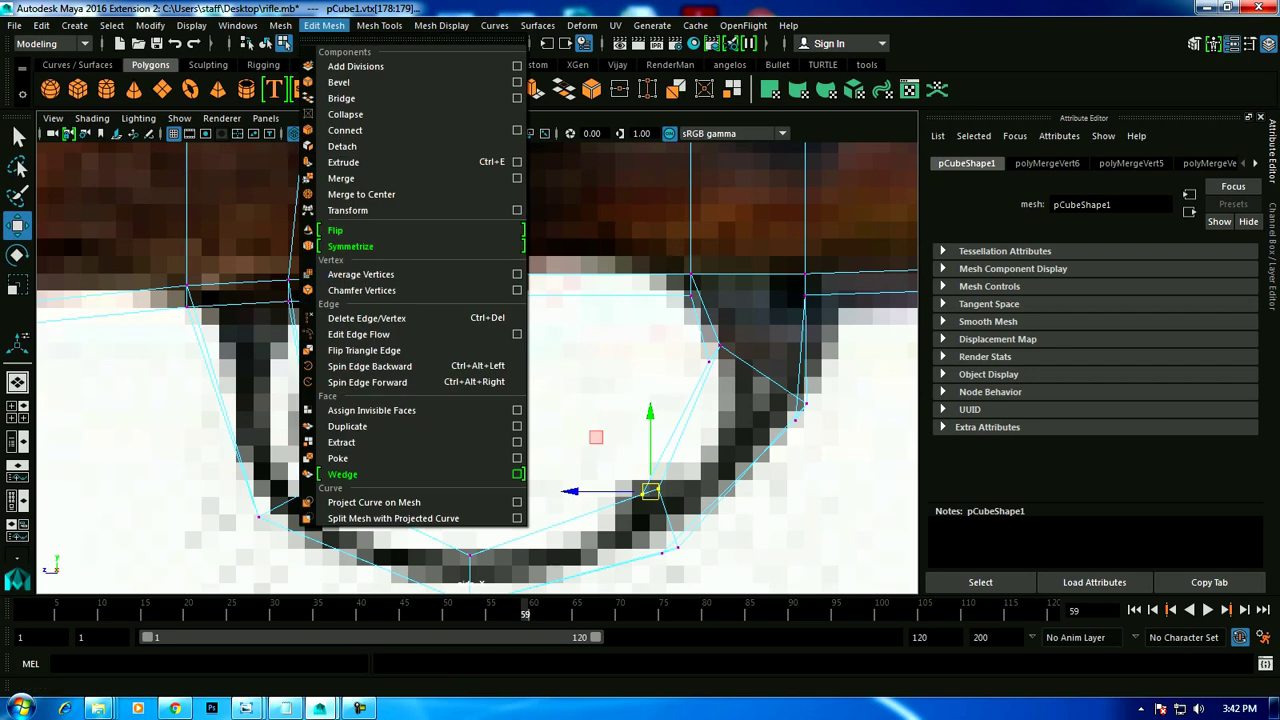
Insert an edge loop across the receiver's underside and select the face beside it.
{"action": "left_click", "coordinate": [370, 146]}
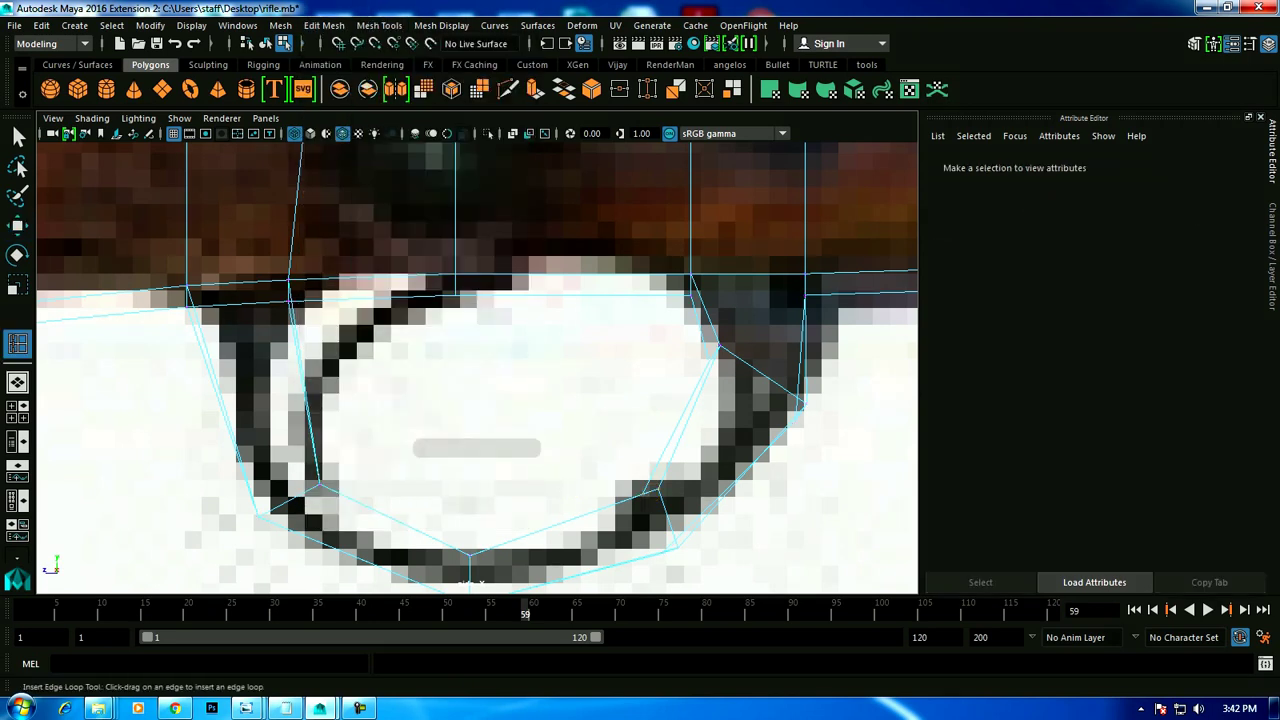
{"action": "left_click", "coordinate": [411, 285]}
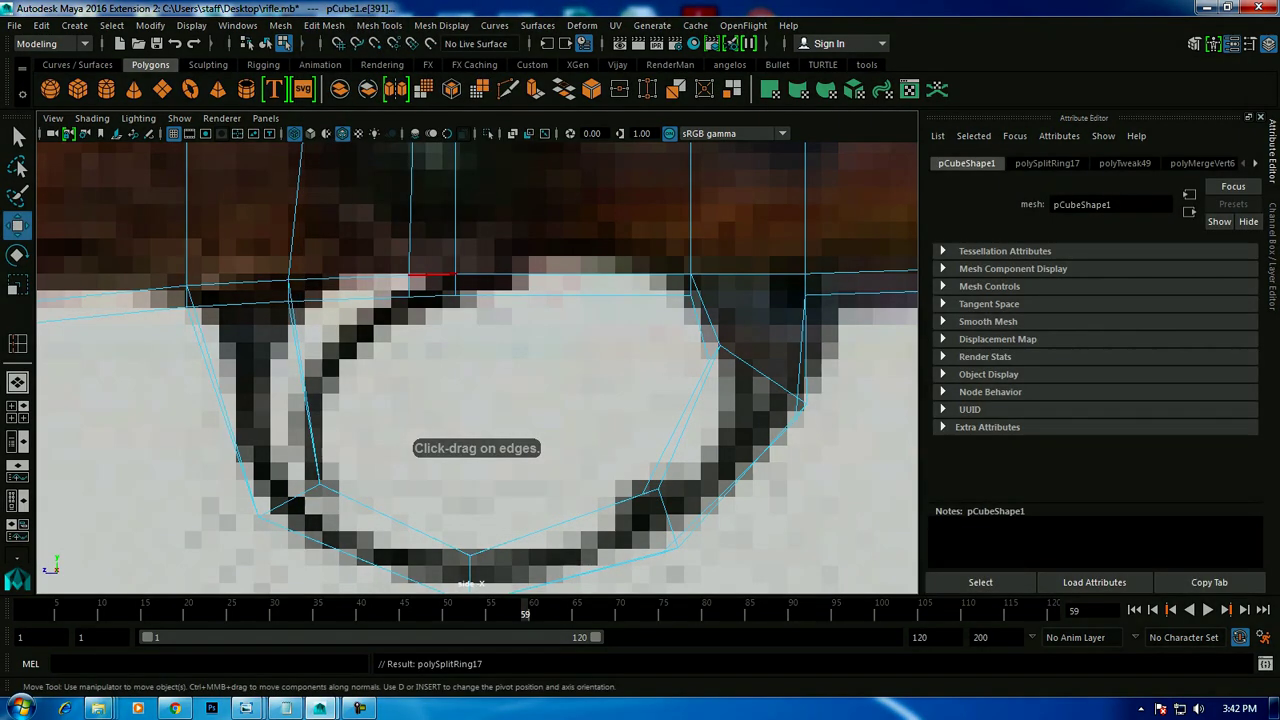
{"action": "right_click_drag", "start_coordinate": [424, 288], "coordinate": [430, 303]}
{"action": "key", "text": "w"}
{"action": "key", "text": "F11"}
{"action": "left_click", "coordinate": [560, 215]}
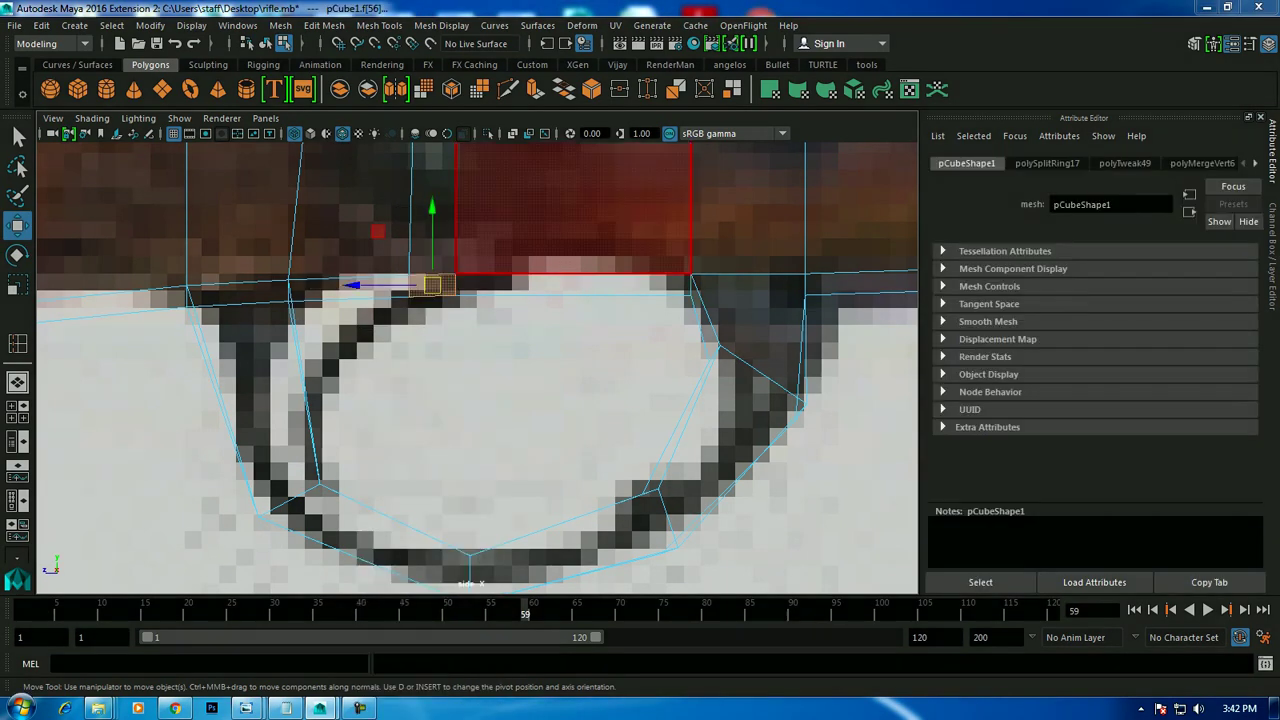
{"action": "mouse_move", "coordinate": [560, 300]}
{"action": "left_mouse_down", "text": "alt"}
{"action": "mouse_move", "coordinate": [600, 380]}
{"action": "mouse_move", "coordinate": [520, 360]}
{"action": "left_mouse_up", "text": "alt"}
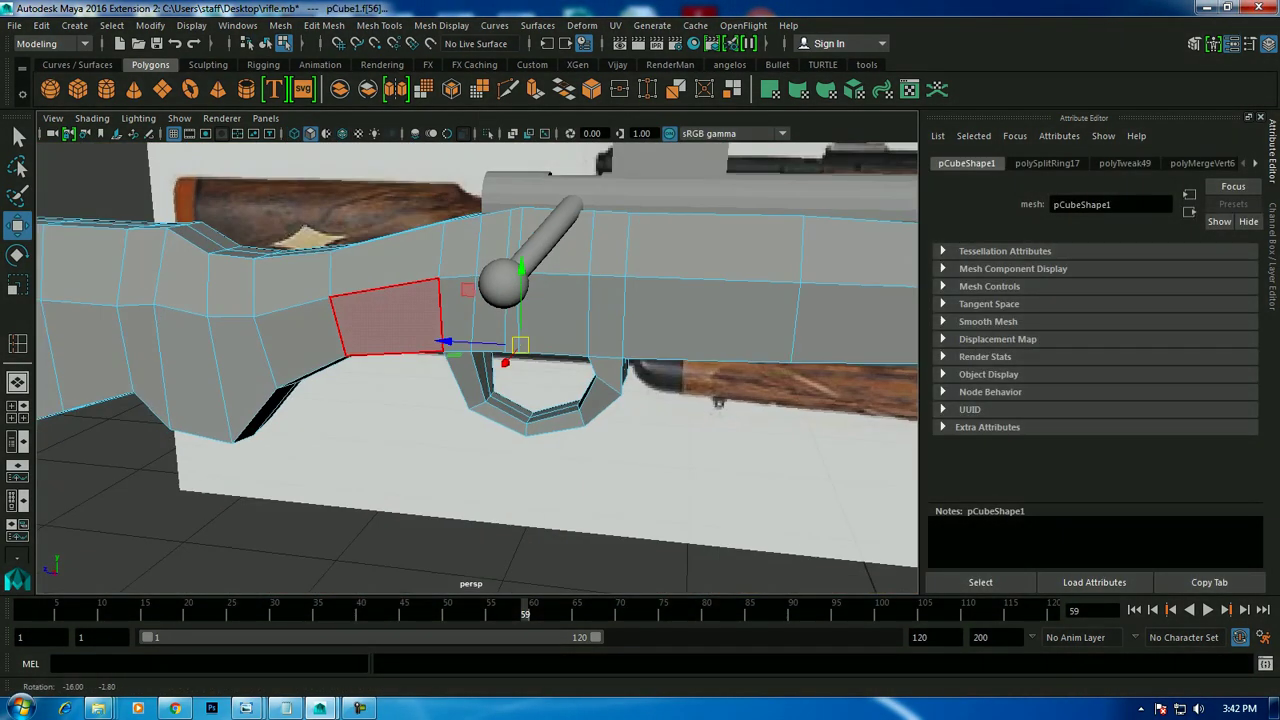
{"action": "key", "text": "space"}
{"action": "key", "text": "space"}
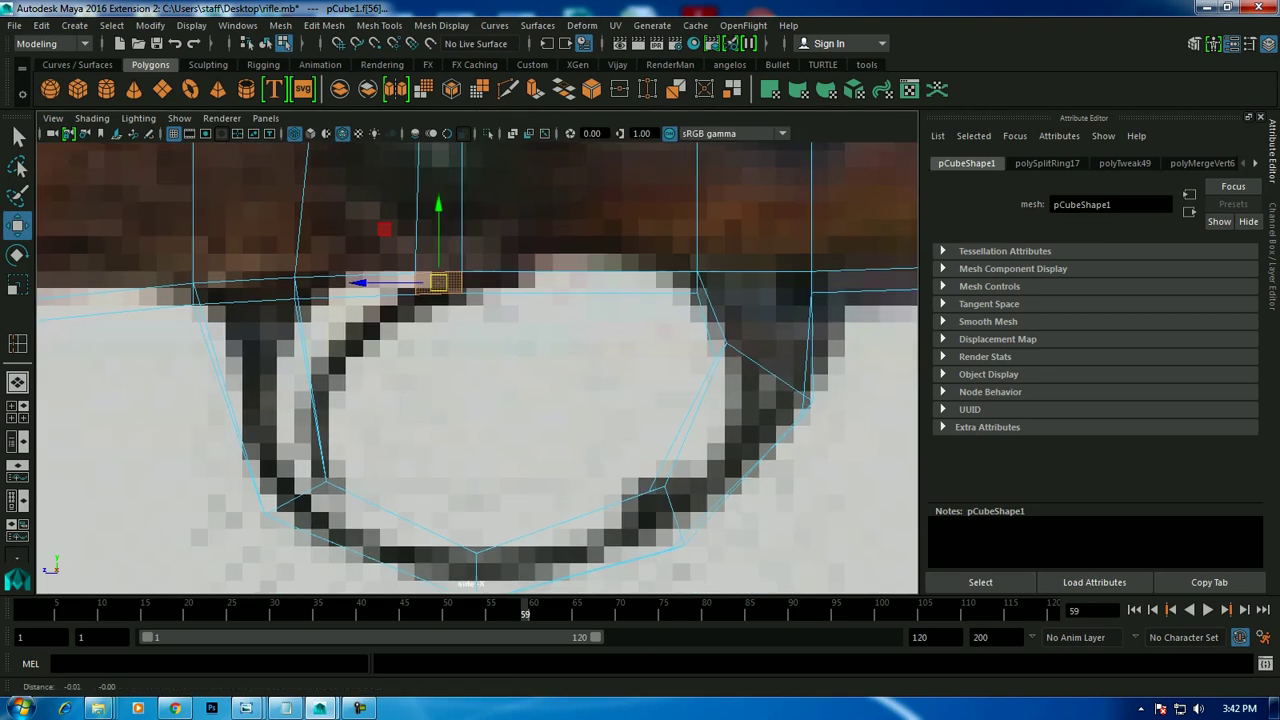
Extrude the selected underside face and pull it down and left into the guard.
{"action": "left_click", "coordinate": [323, 25]}
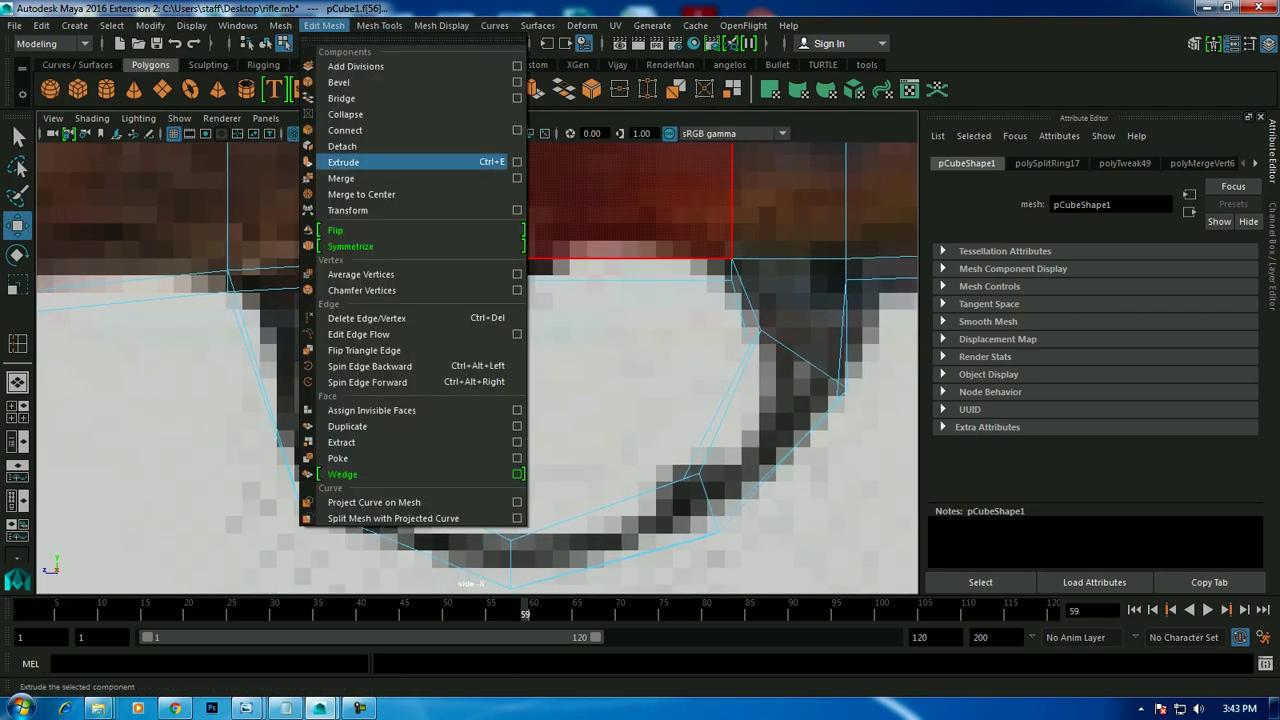
{"action": "left_click", "coordinate": [340, 161]}
{"action": "left_click_drag", "start_coordinate": [472, 270], "coordinate": [424, 303]}
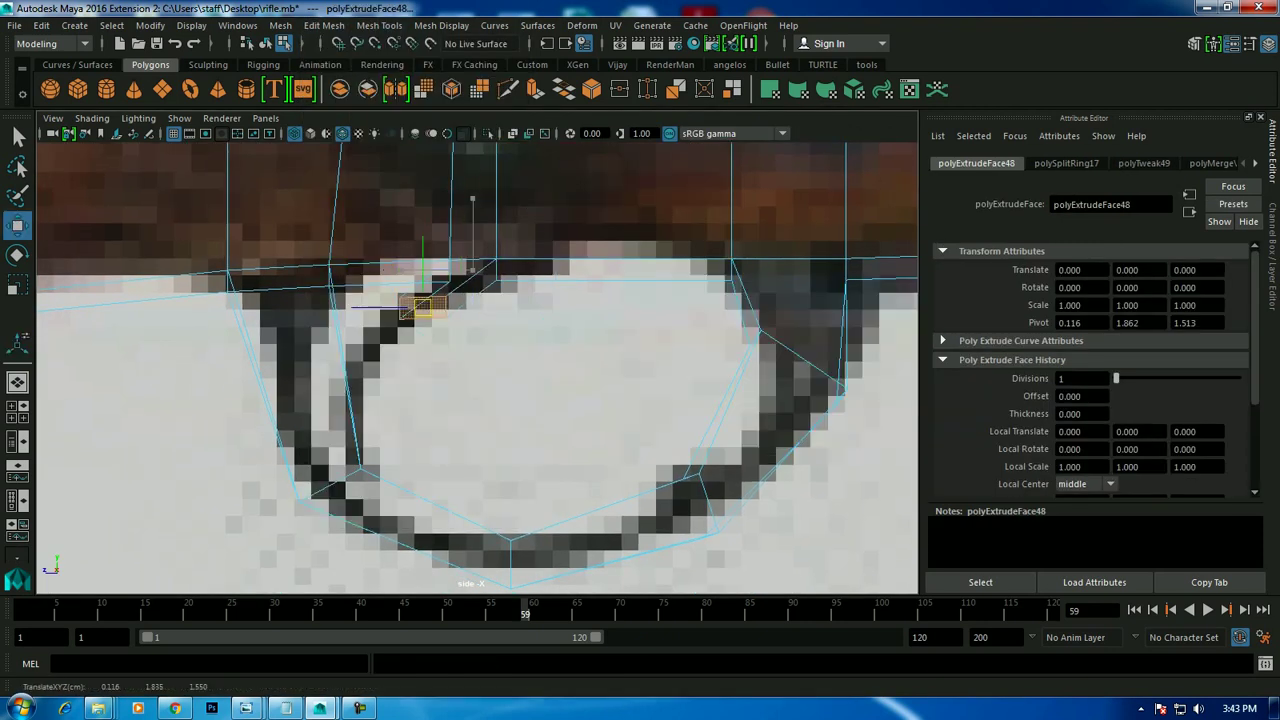
{"action": "key", "text": "space"}
{"action": "key", "text": "space"}
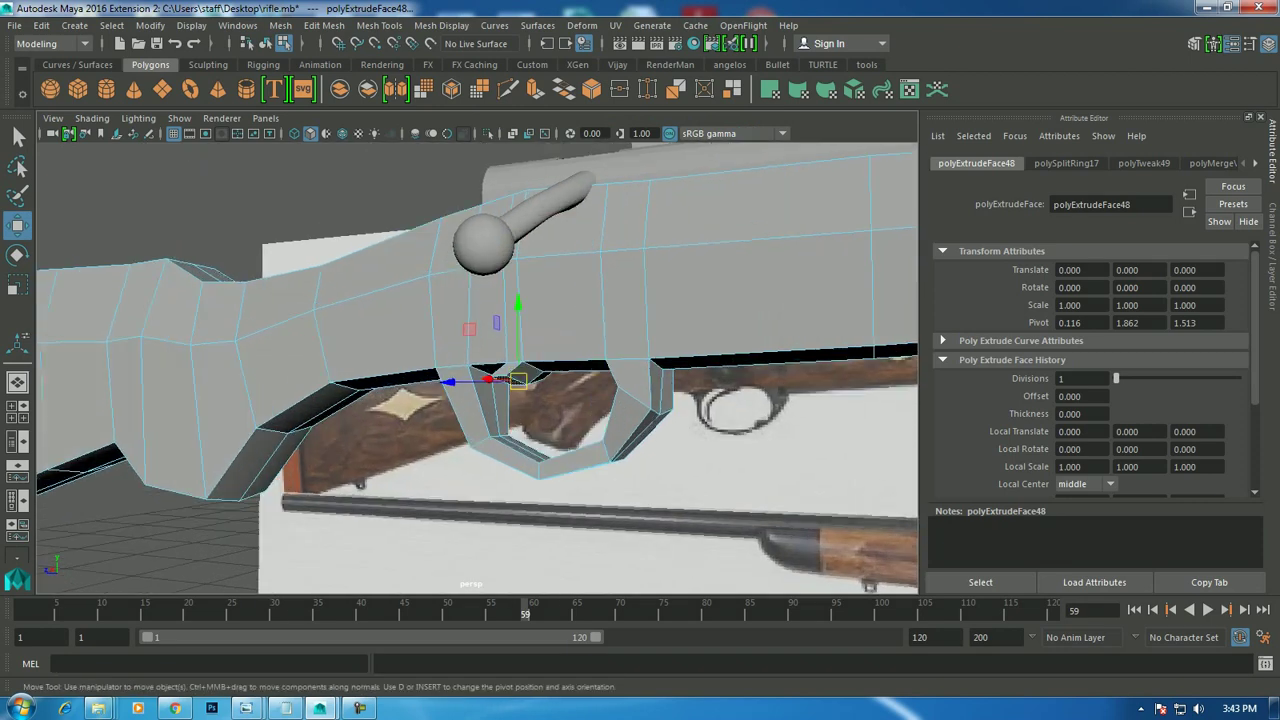
Extrude further segments down along the guard, entering a -0.22 offset.
{"action": "key", "text": "space"}
{"action": "key", "text": "space"}
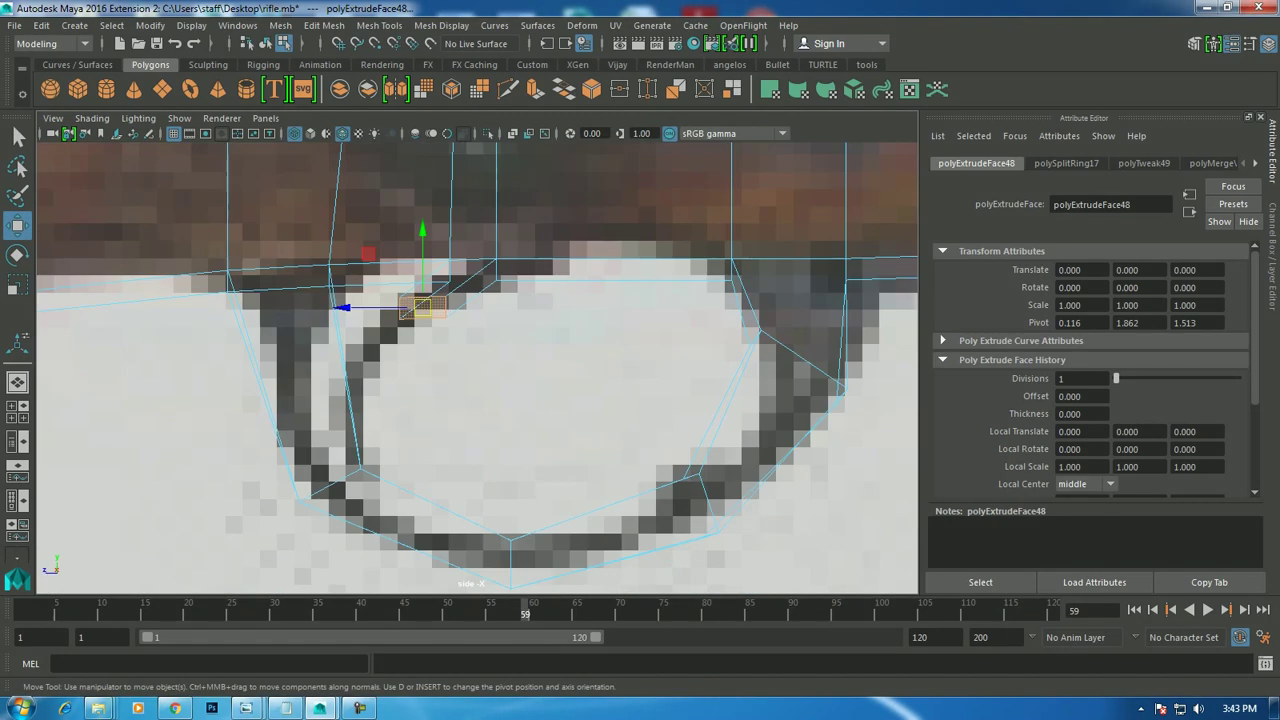
{"action": "key", "text": "ctrl+e"}
{"action": "mouse_move", "coordinate": [422, 305]}
{"action": "left_mouse_down"}
{"action": "mouse_move", "coordinate": [372, 363]}
{"action": "mouse_move", "coordinate": [380, 455]}
{"action": "left_mouse_up"}
{"action": "key", "text": "ctrl+e"}
{"action": "key", "text": "ctrl+e"}
{"action": "key", "text": "w"}
{"action": "key", "text": "space"}
{"action": "type", "text": "-0.22"}
{"action": "key", "text": "Return"}
{"action": "key", "text": "space"}
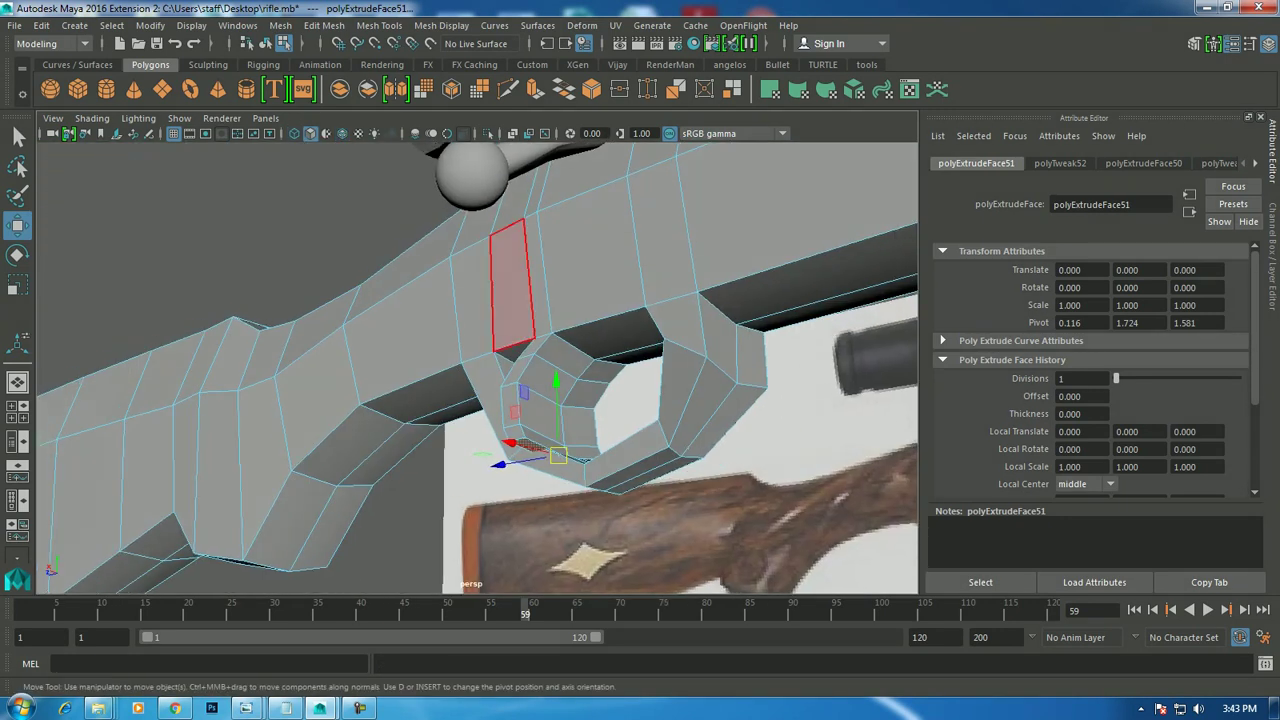
{"action": "mouse_move", "coordinate": [480, 380]}
{"action": "left_mouse_down", "text": "alt"}
{"action": "mouse_move", "coordinate": [520, 360]}
{"action": "mouse_move", "coordinate": [580, 380]}
{"action": "left_mouse_up", "text": "alt"}
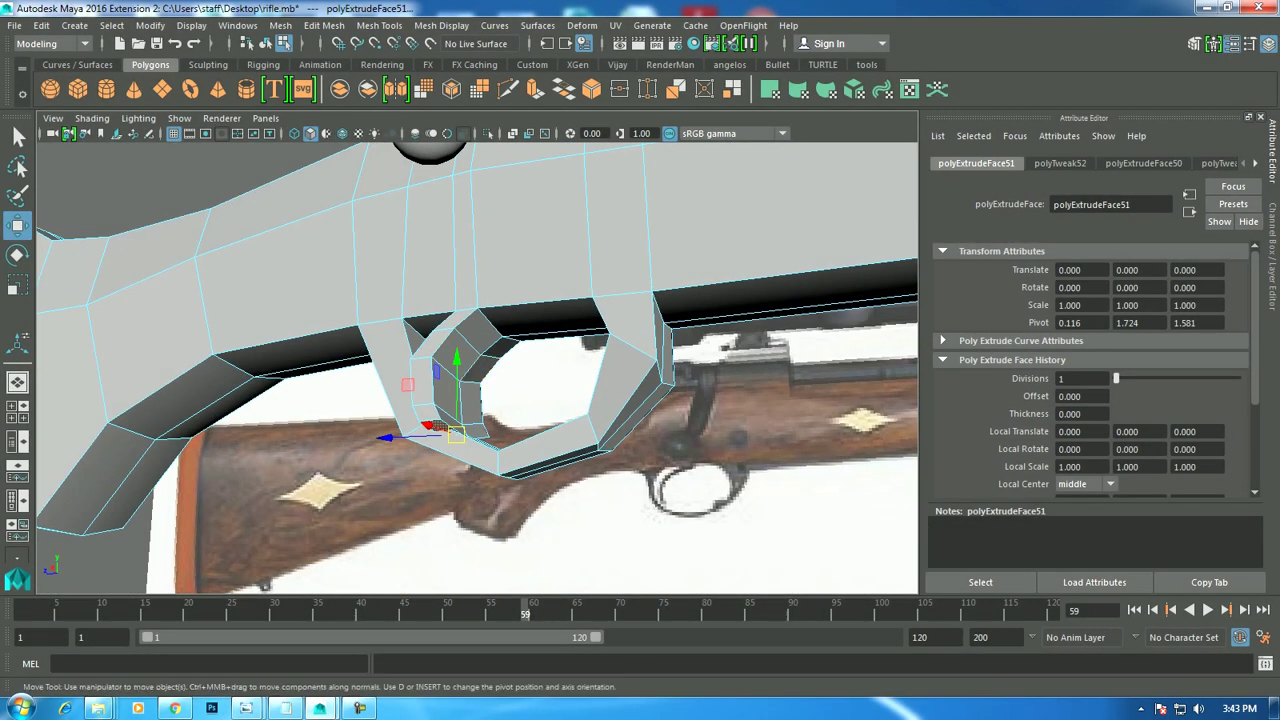
Select the underside face above the guard and extrude it as a narrowed strip.
{"action": "left_click", "coordinate": [555, 318]}
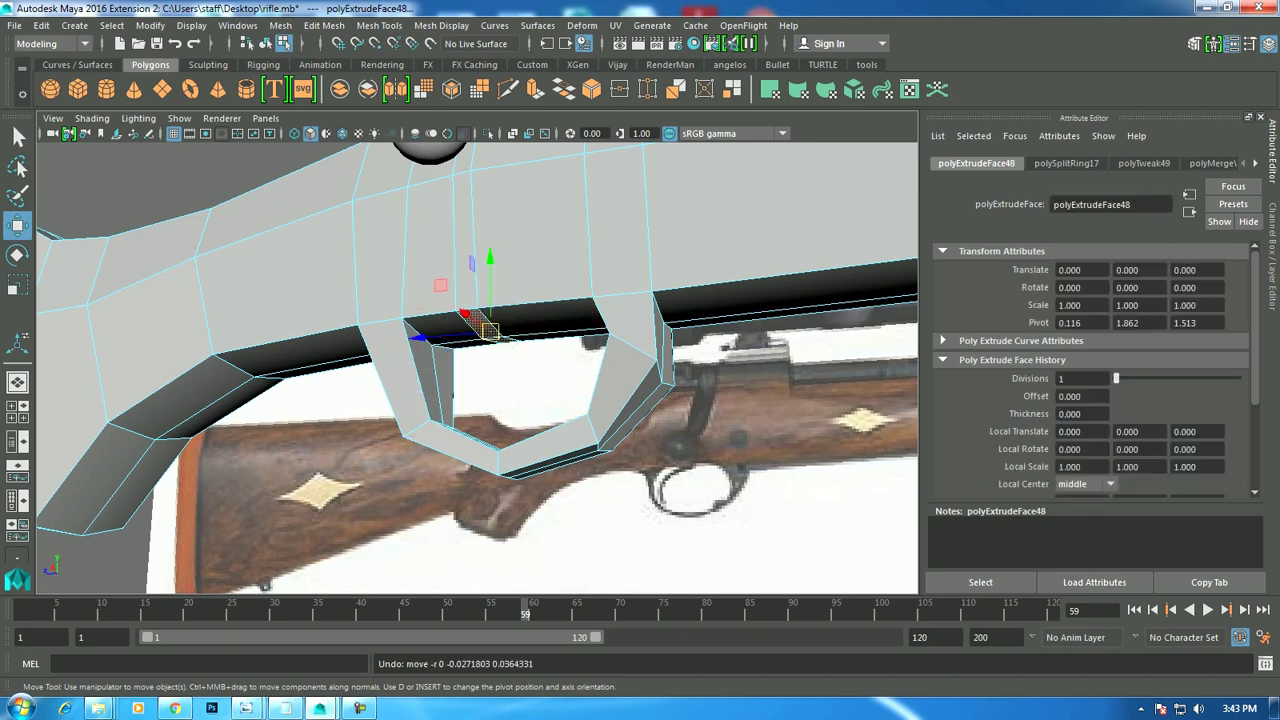
{"action": "left_click_drag", "start_coordinate": [555, 318], "coordinate": [600, 290], "text": "alt"}
{"action": "scroll", "coordinate": [772, 147], "scroll_direction": "up", "scroll_amount": 3}
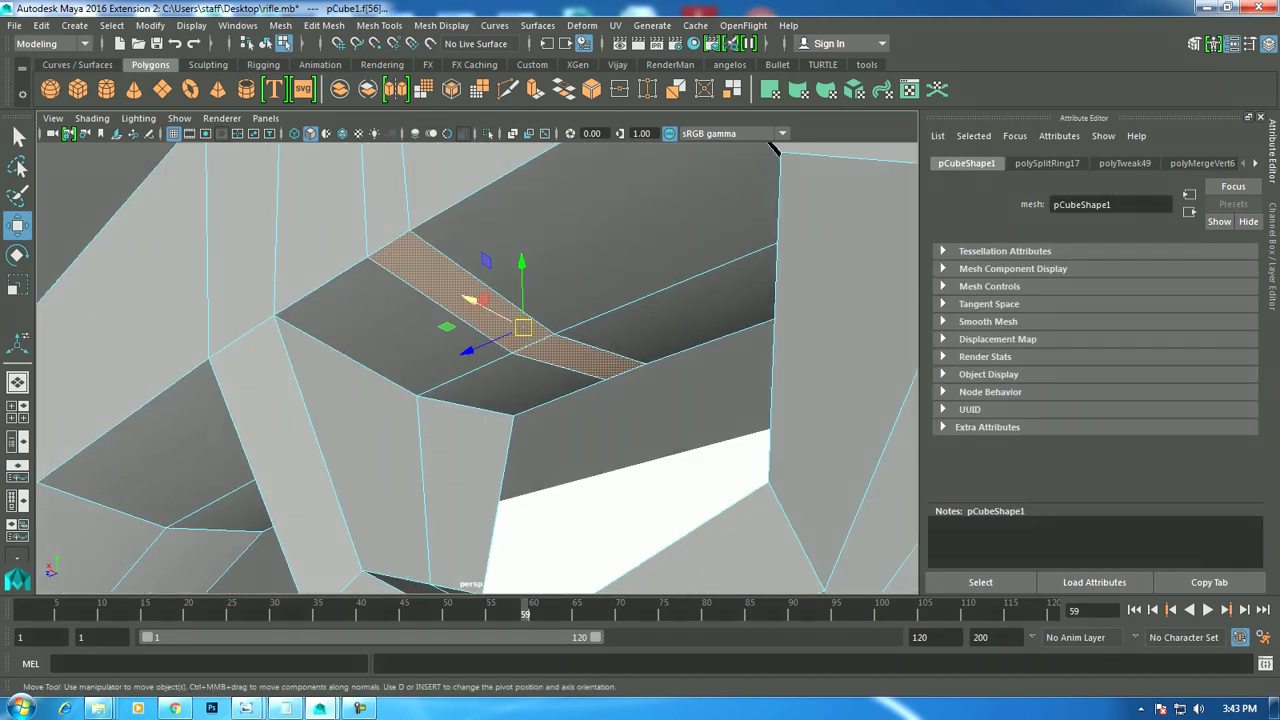
{"action": "key", "text": "r"}
{"action": "left_click_drag", "start_coordinate": [475, 294], "coordinate": [484, 306]}
{"action": "key", "text": "ctrl+z"}
{"action": "key", "text": "ctrl+e"}
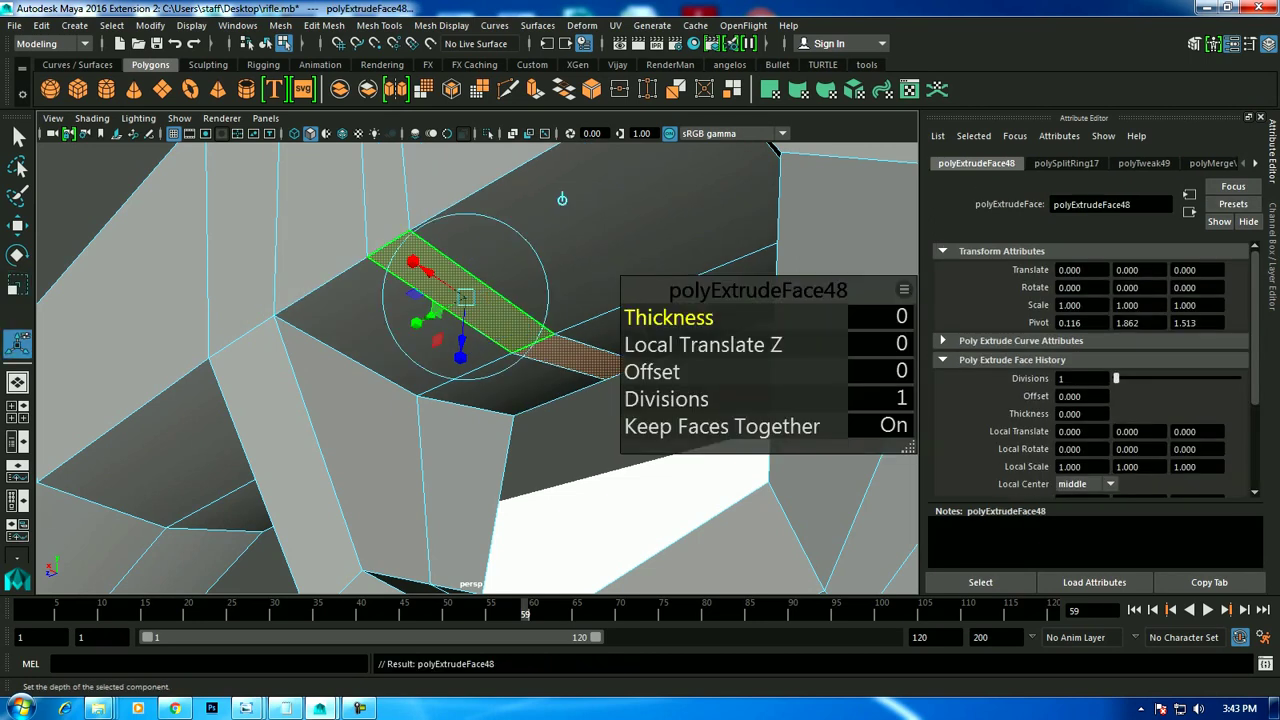
{"action": "key", "text": "r"}
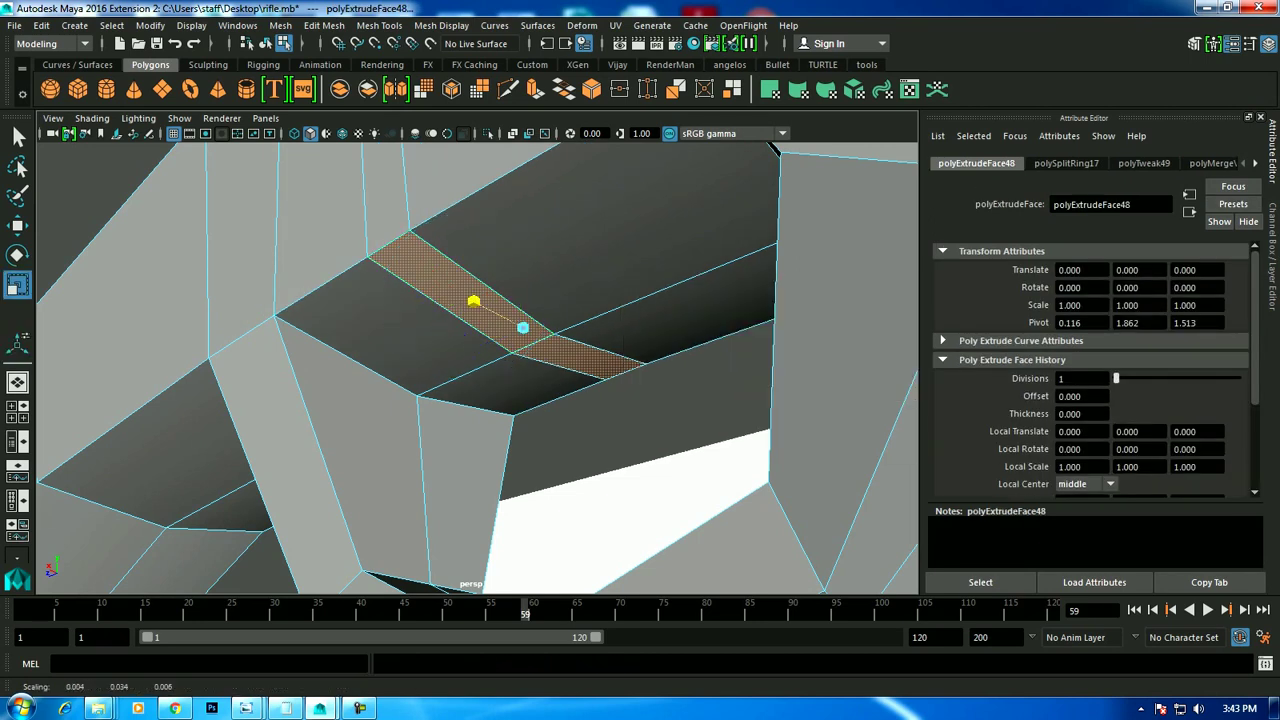
{"action": "key", "text": "ctrl+z"}
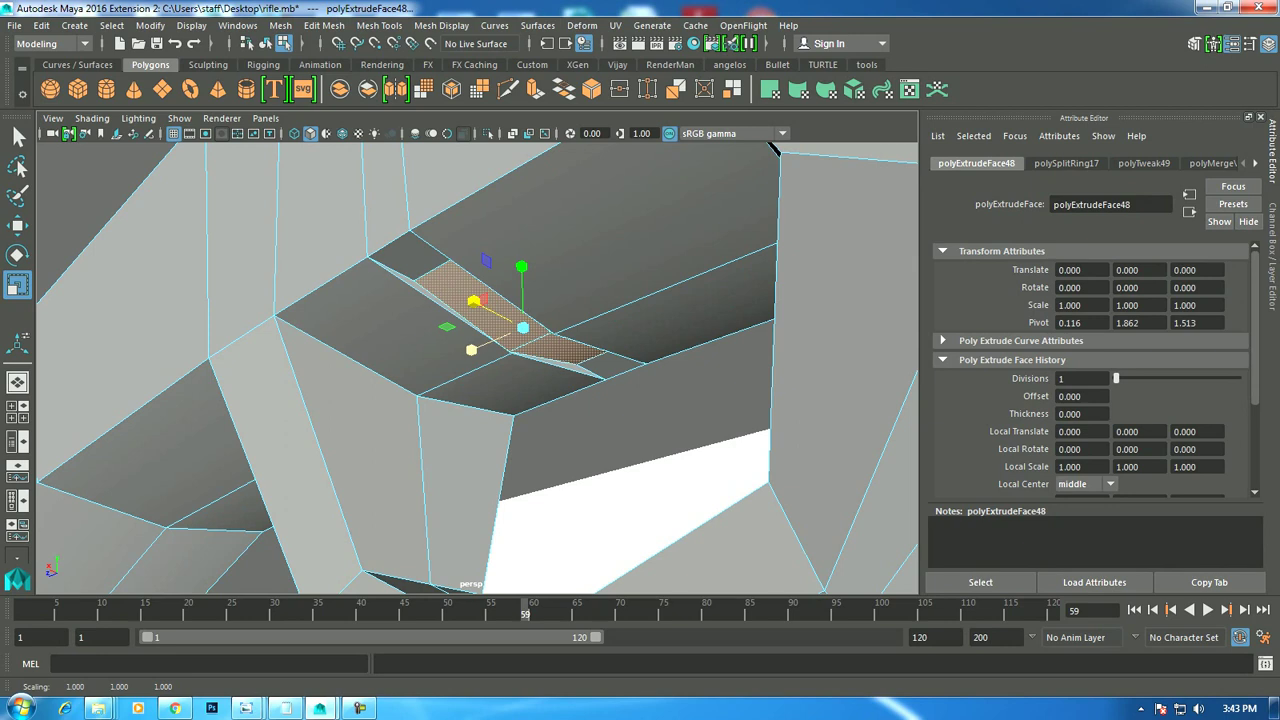
Extrude the strip twice more, lowering each new face into the guard opening.
{"action": "key", "text": "w"}
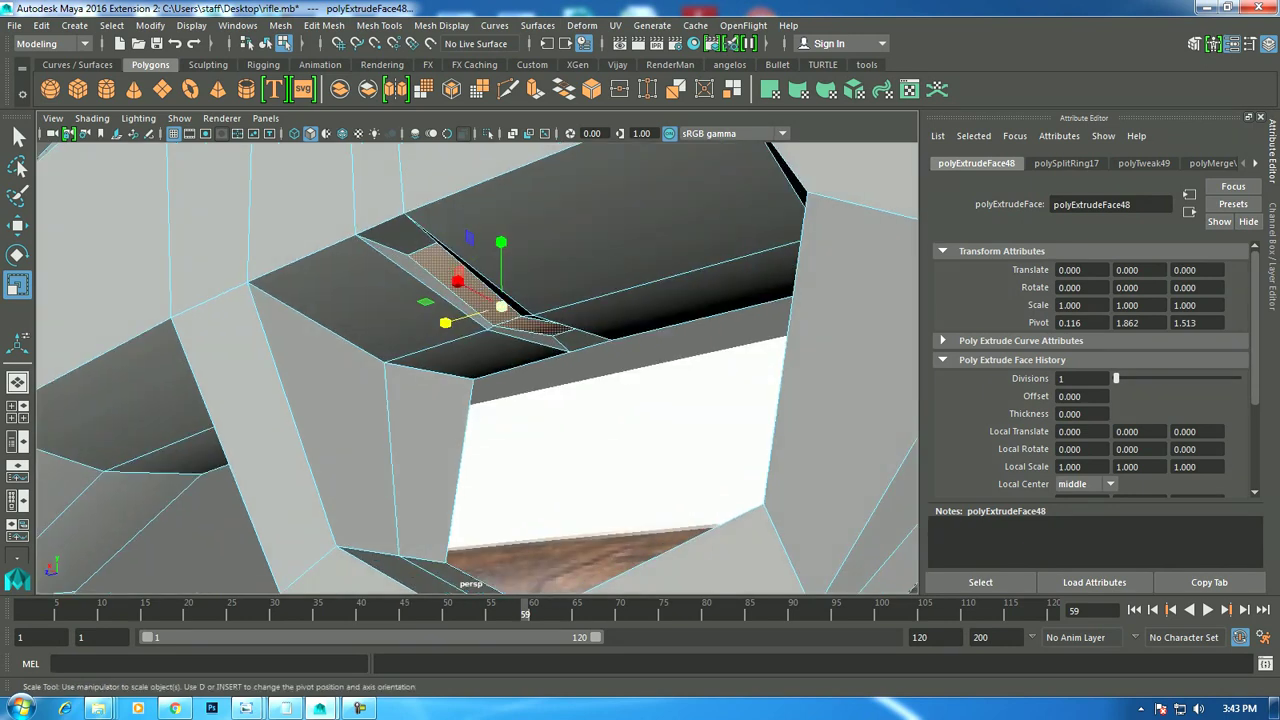
{"action": "key", "text": "ctrl+e"}
{"action": "key", "text": "w"}
{"action": "mouse_move", "coordinate": [420, 180]}
{"action": "left_mouse_down"}
{"action": "mouse_move", "coordinate": [420, 213]}
{"action": "mouse_move", "coordinate": [470, 160]}
{"action": "left_mouse_up"}
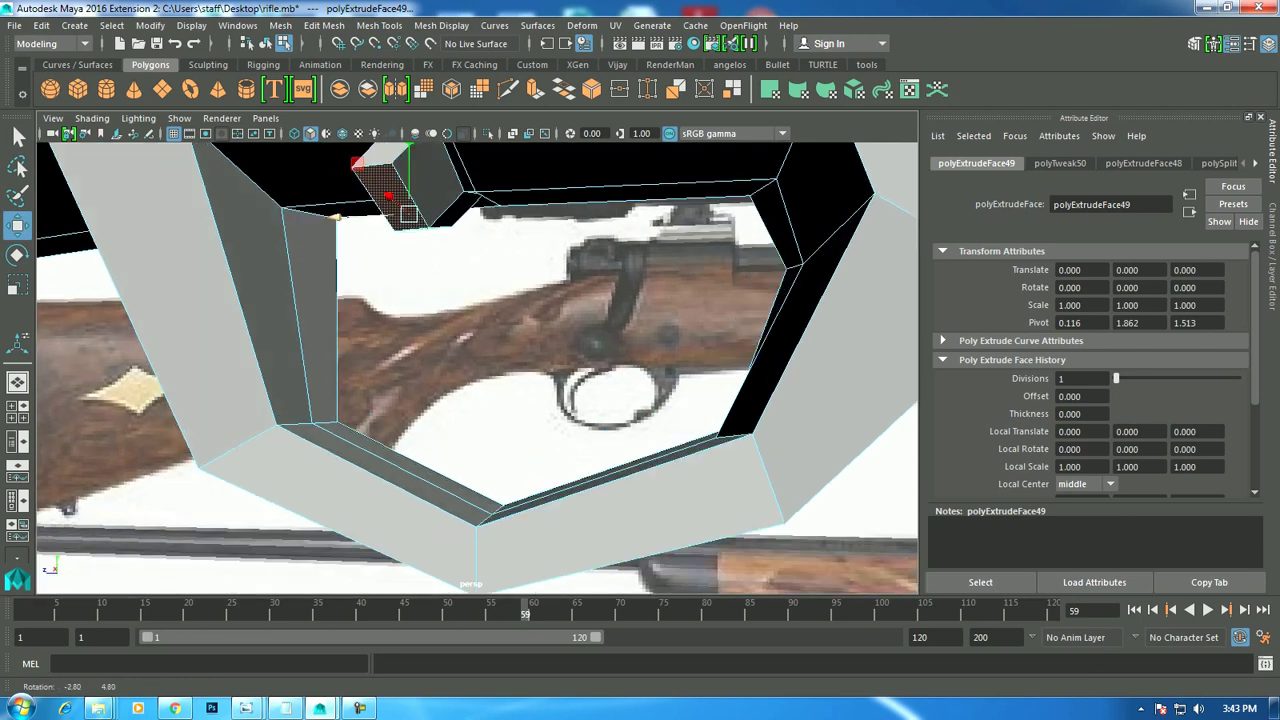
{"action": "key", "text": "ctrl+e"}
{"action": "key", "text": "w"}
{"action": "left_click_drag", "start_coordinate": [405, 270], "coordinate": [398, 305]}
In side view, extrude two more trigger segments and nudge them down and left.
{"action": "key", "text": "space"}
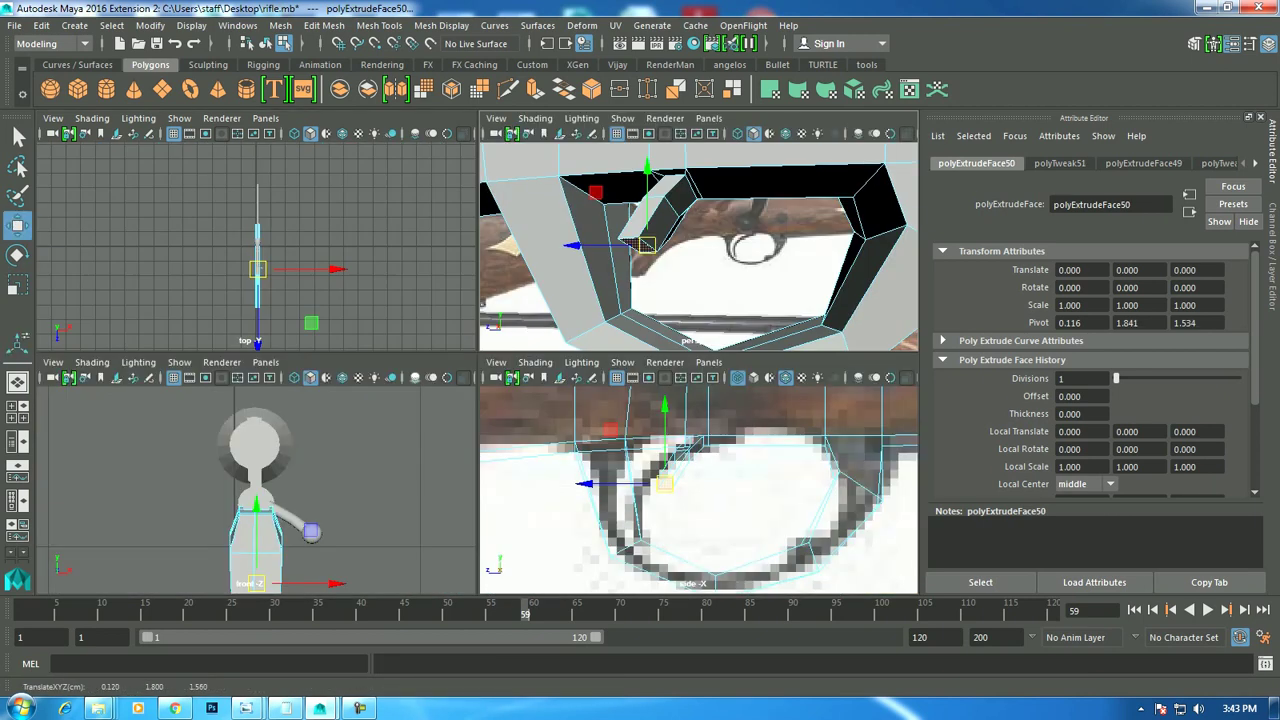
{"action": "key", "text": "space"}
{"action": "key", "text": "ctrl+e"}
{"action": "left_click_drag", "start_coordinate": [395, 325], "coordinate": [390, 340]}
{"action": "left_click_drag", "start_coordinate": [390, 392], "coordinate": [385, 432]}
{"action": "key", "text": "ctrl+e"}
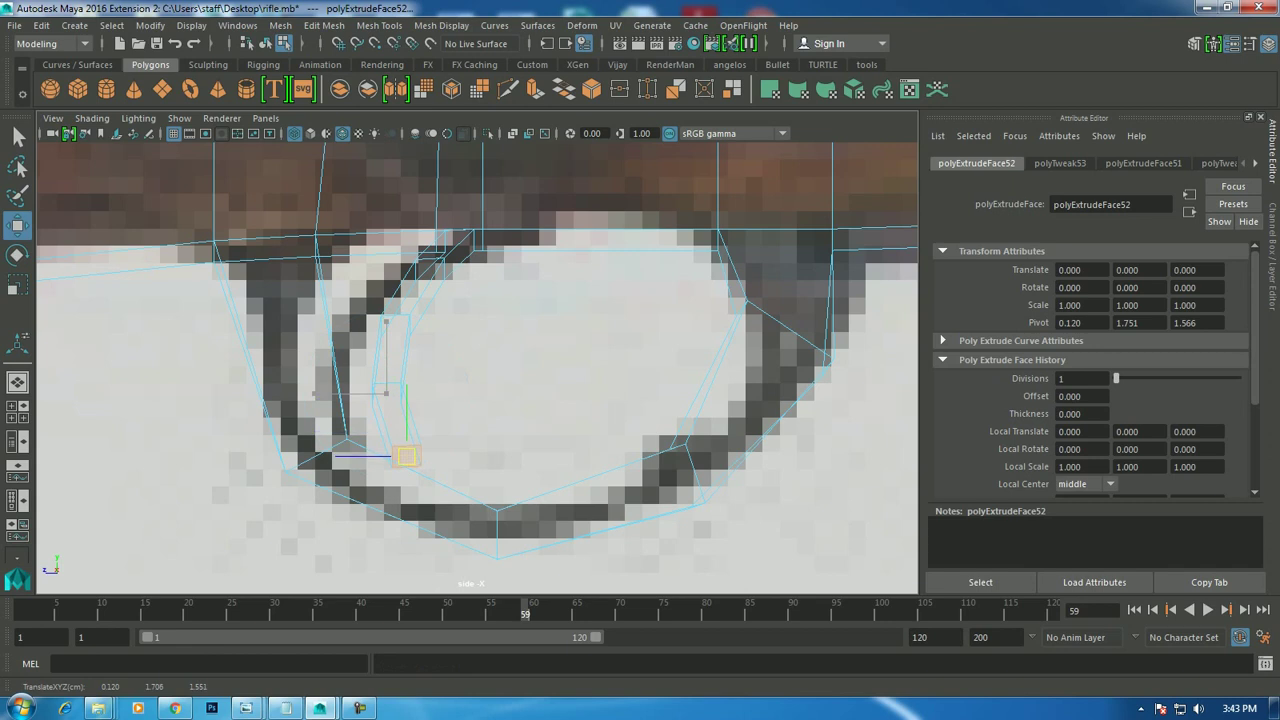
{"action": "key", "text": "space"}
{"action": "key", "text": "space"}
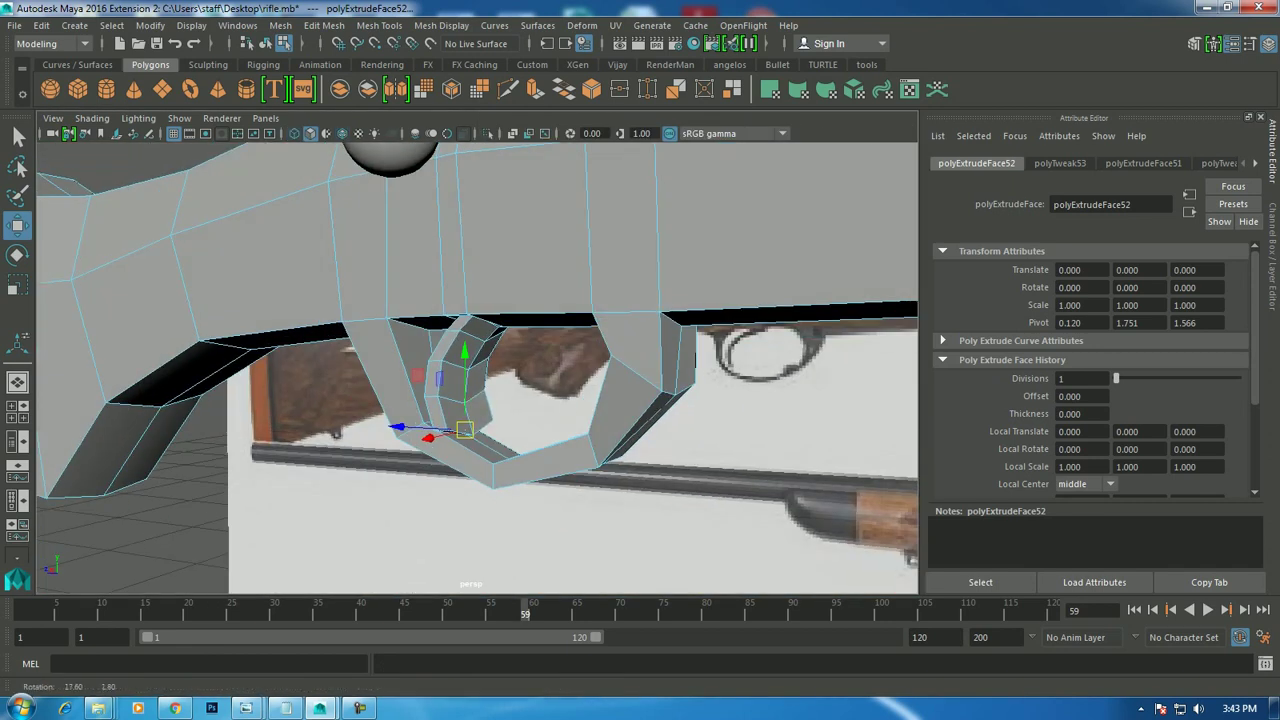
Box-select the inner trigger strip's vertices and scale them thinner.
{"action": "right_click", "coordinate": [576, 270]}
{"action": "right_click", "coordinate": [467, 258]}
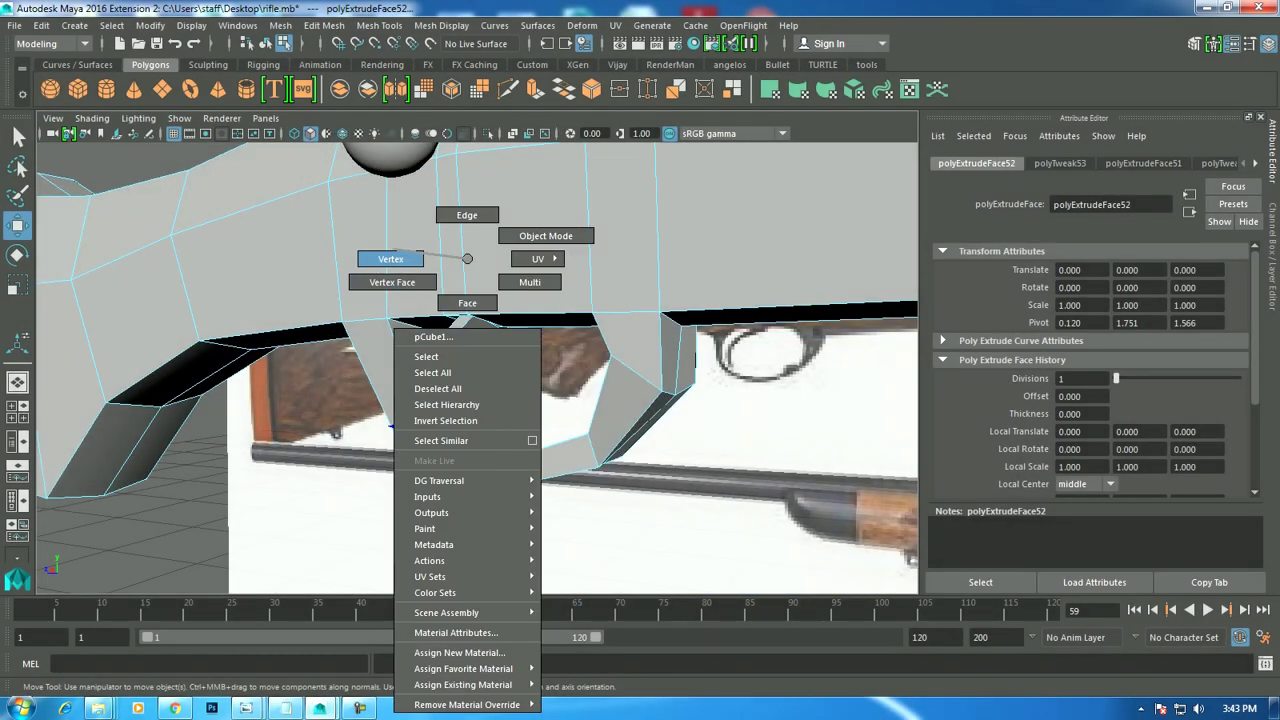
{"action": "right_click_drag", "start_coordinate": [467, 258], "coordinate": [391, 259]}
{"action": "left_click_drag", "start_coordinate": [391, 259], "coordinate": [470, 300], "text": "alt"}
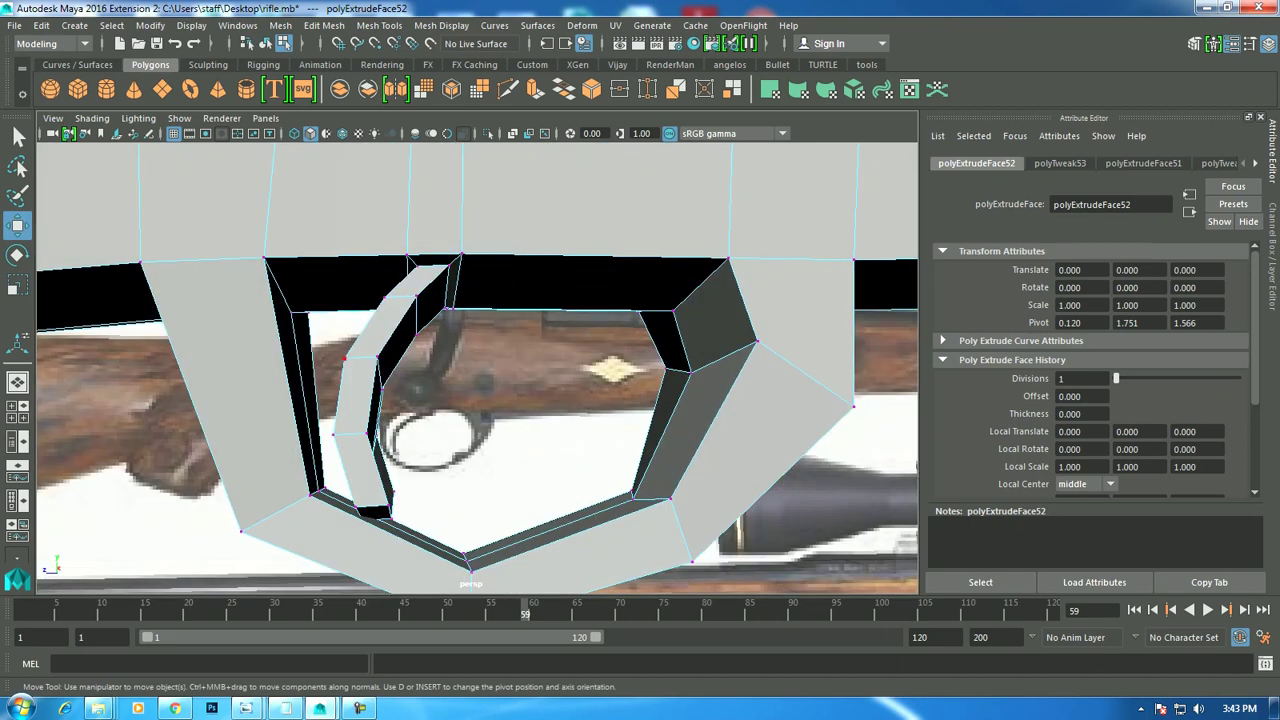
{"action": "left_click_drag", "start_coordinate": [327, 342], "coordinate": [422, 512]}
{"action": "left_click_drag", "start_coordinate": [470, 380], "coordinate": [560, 340], "text": "alt"}
{"action": "key", "text": "r"}
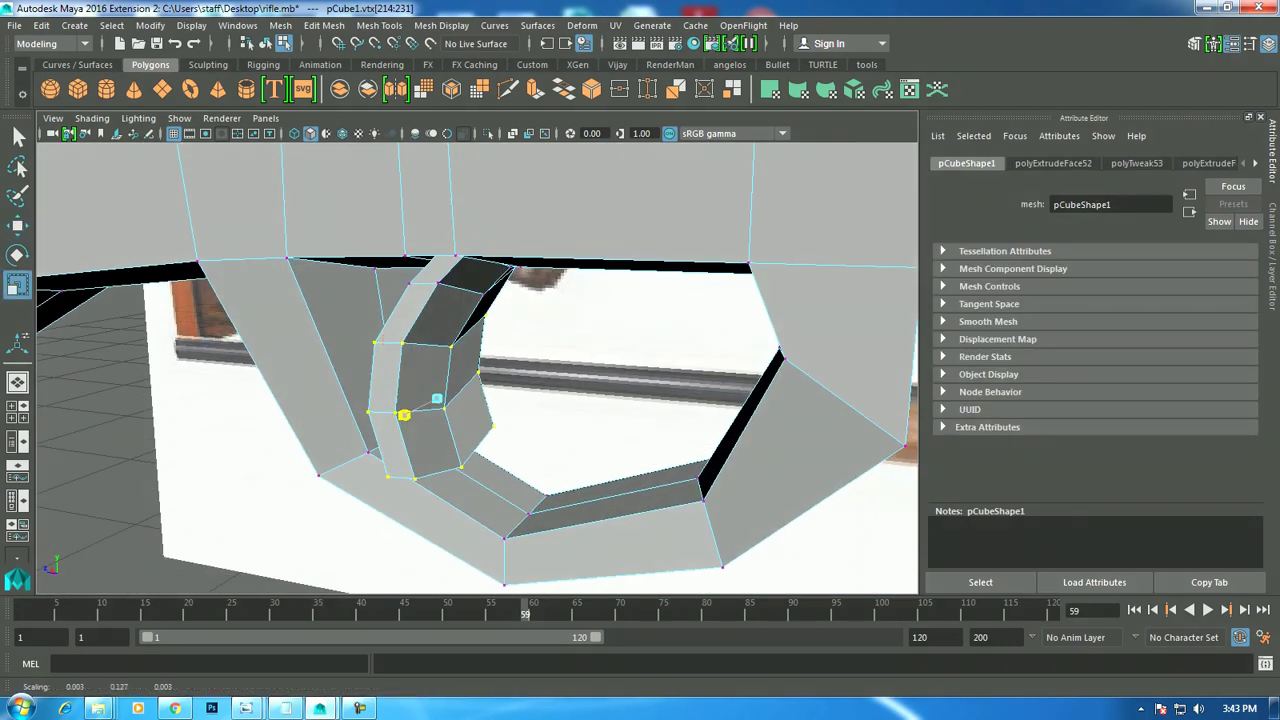
{"action": "left_click_drag", "start_coordinate": [470, 380], "coordinate": [560, 270], "text": "alt"}
{"action": "mouse_move", "coordinate": [560, 270]}
{"action": "right_mouse_down", "text": "alt"}
{"action": "mouse_move", "coordinate": [580, 270]}
{"action": "mouse_move", "coordinate": [450, 275]}
{"action": "right_mouse_up", "text": "alt"}
Reframe the side view to compare the slimmed trigger with the reference rifle.
{"action": "key", "text": "space"}
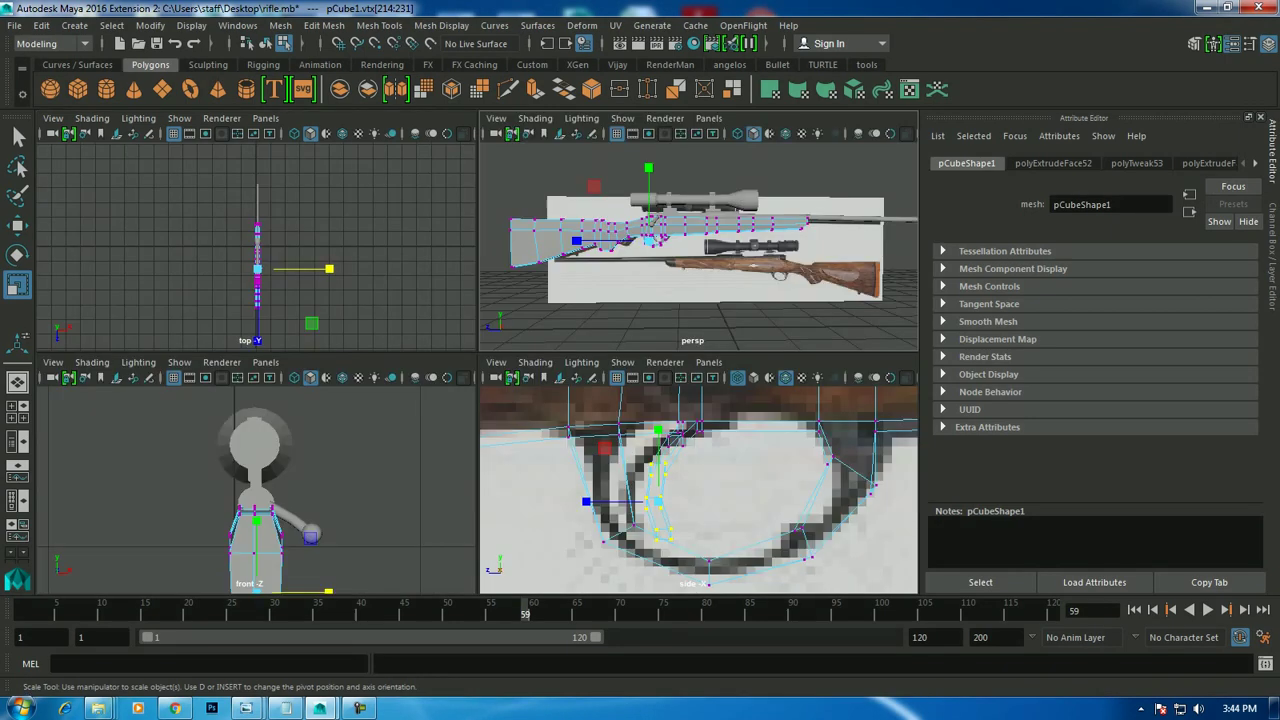
{"action": "key", "text": "space"}
{"action": "right_click_drag", "start_coordinate": [520, 350], "coordinate": [640, 350], "text": "alt"}
{"action": "middle_click_drag", "start_coordinate": [480, 400], "coordinate": [580, 420], "text": "alt"}
{"action": "mouse_move", "coordinate": [580, 420]}
{"action": "right_mouse_down", "text": "alt"}
{"action": "mouse_move", "coordinate": [640, 420]}
{"action": "mouse_move", "coordinate": [600, 420]}
{"action": "right_mouse_up", "text": "alt"}
{"action": "key", "text": "space"}
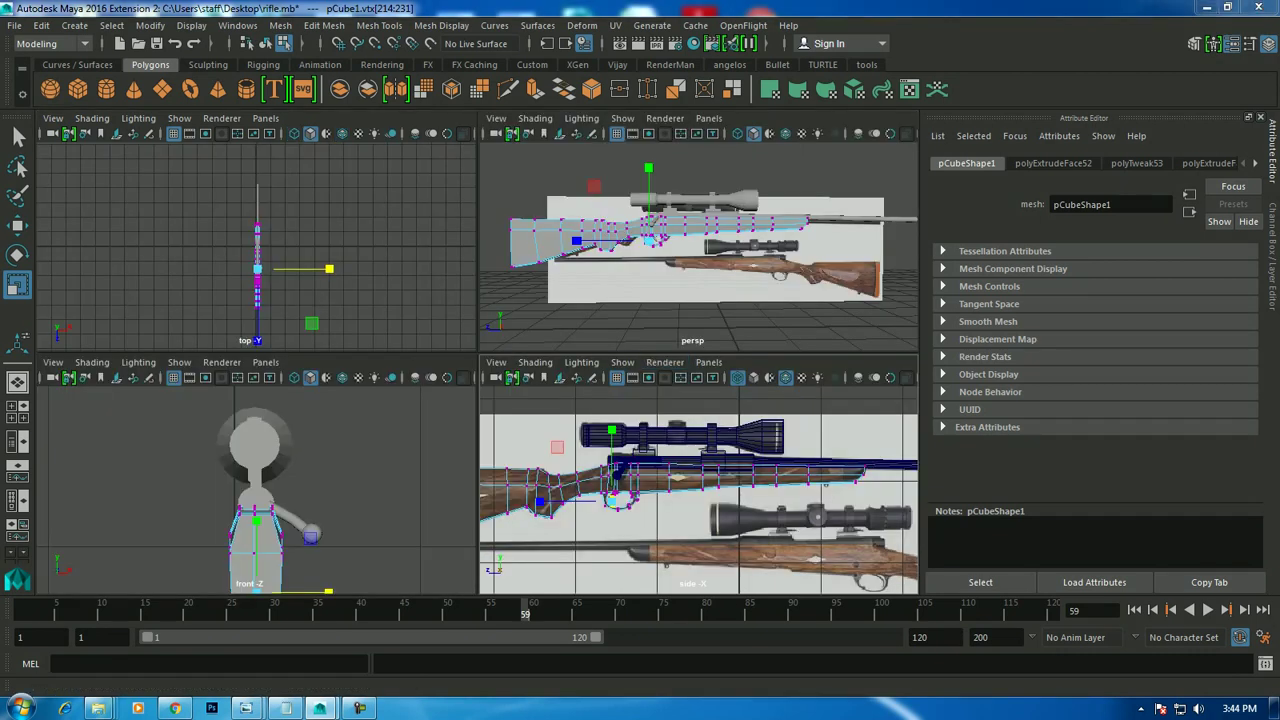
{"action": "key", "text": "space"}
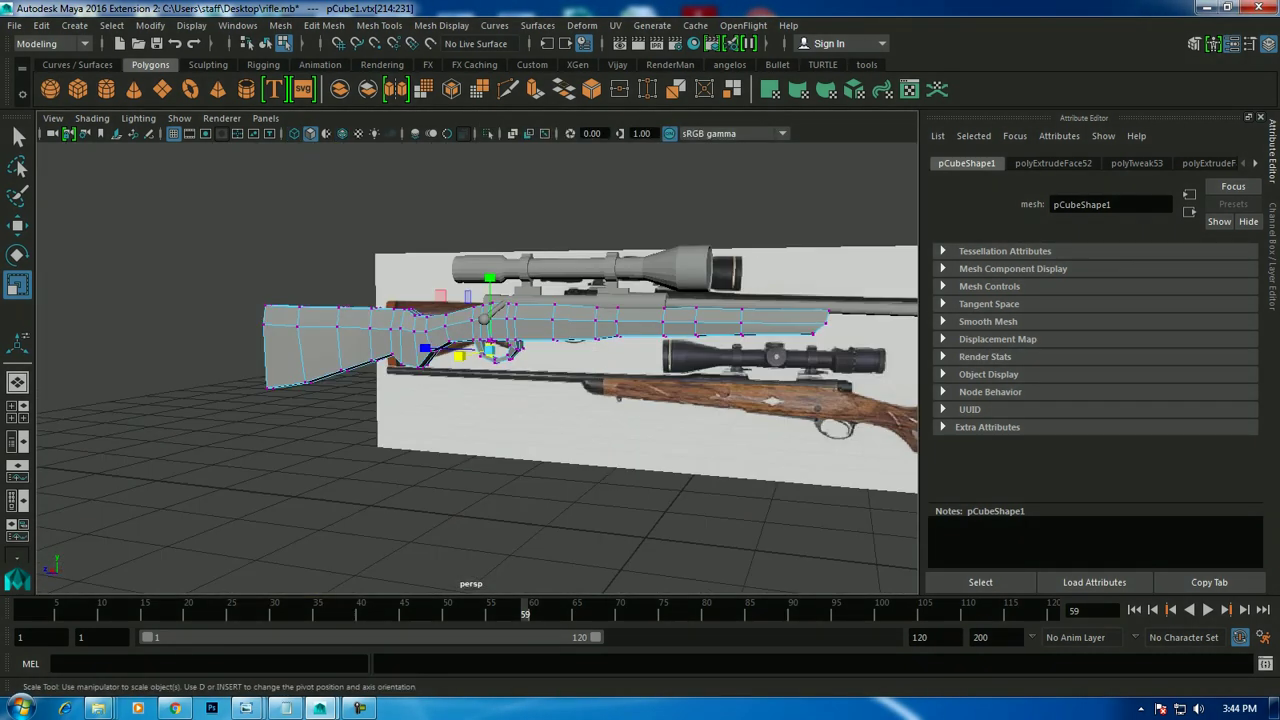
Select the faces at the barrel cylinder's tip and frame them in side view.
{"action": "left_click_drag", "start_coordinate": [500, 400], "coordinate": [420, 400], "text": "alt"}
{"action": "right_click_drag", "start_coordinate": [420, 400], "coordinate": [520, 400], "text": "alt"}
{"action": "mouse_move", "coordinate": [480, 400]}
{"action": "left_mouse_down", "text": "alt"}
{"action": "mouse_move", "coordinate": [630, 400]}
{"action": "mouse_move", "coordinate": [480, 400]}
{"action": "left_mouse_up", "text": "alt"}
{"action": "mouse_move", "coordinate": [480, 400]}
{"action": "right_mouse_down", "text": "alt"}
{"action": "mouse_move", "coordinate": [560, 400]}
{"action": "mouse_move", "coordinate": [480, 400]}
{"action": "right_mouse_up", "text": "alt"}
{"action": "left_click_drag", "start_coordinate": [480, 400], "coordinate": [540, 400], "text": "alt"}
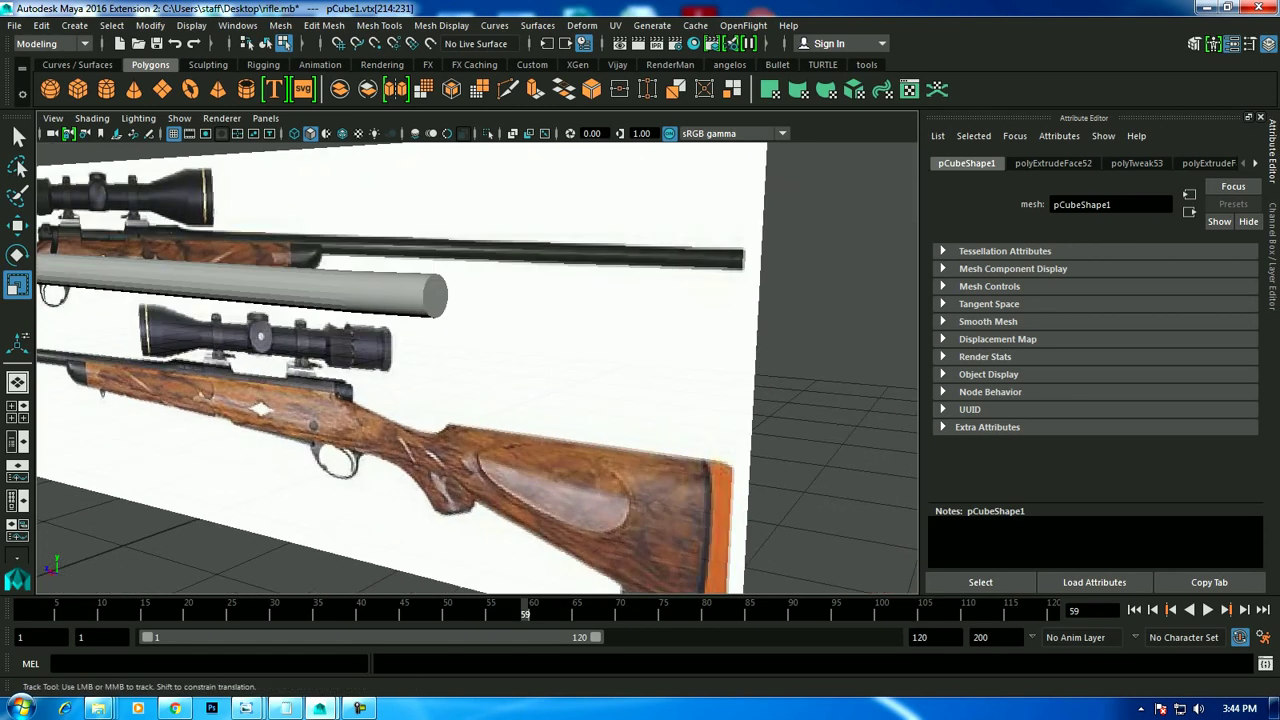
{"action": "right_click_drag", "start_coordinate": [540, 400], "coordinate": [600, 400], "text": "alt"}
{"action": "right_click_drag", "start_coordinate": [366, 265], "coordinate": [371, 300]}
{"action": "right_click_drag", "start_coordinate": [480, 400], "coordinate": [590, 400], "text": "alt"}
{"action": "key", "text": "space"}
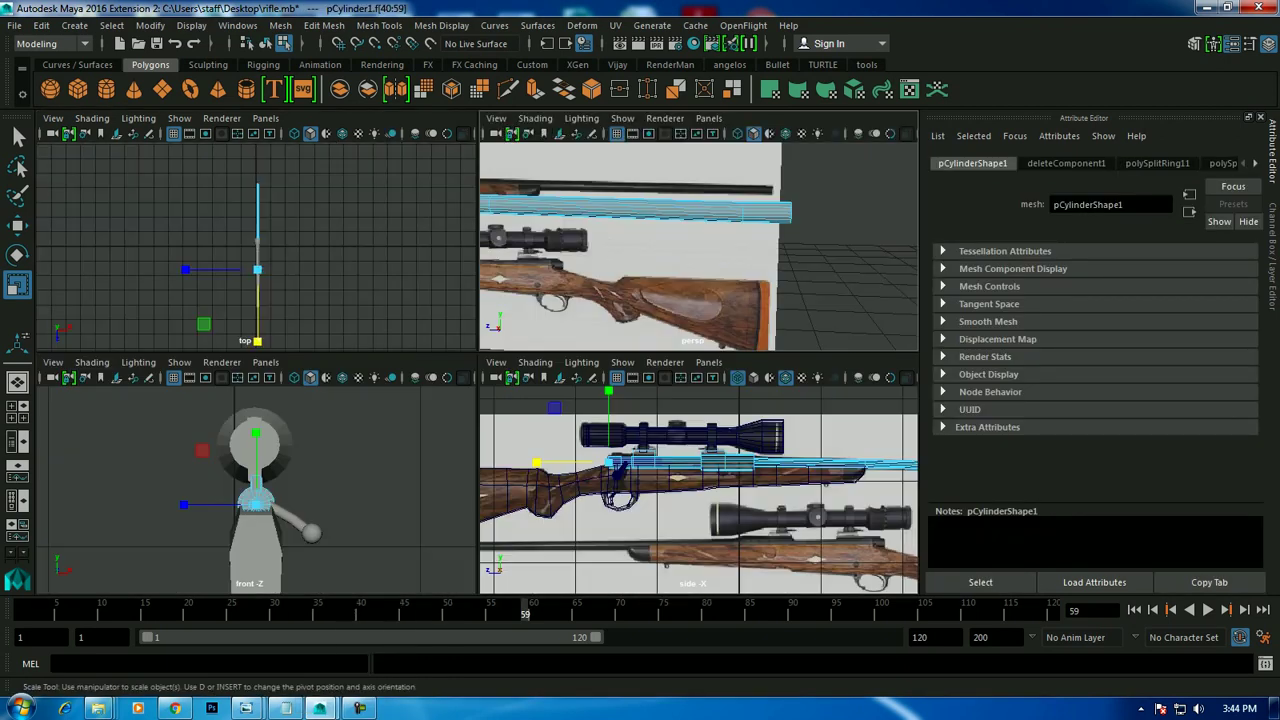
{"action": "key", "text": "space"}
{"action": "key", "text": "f"}
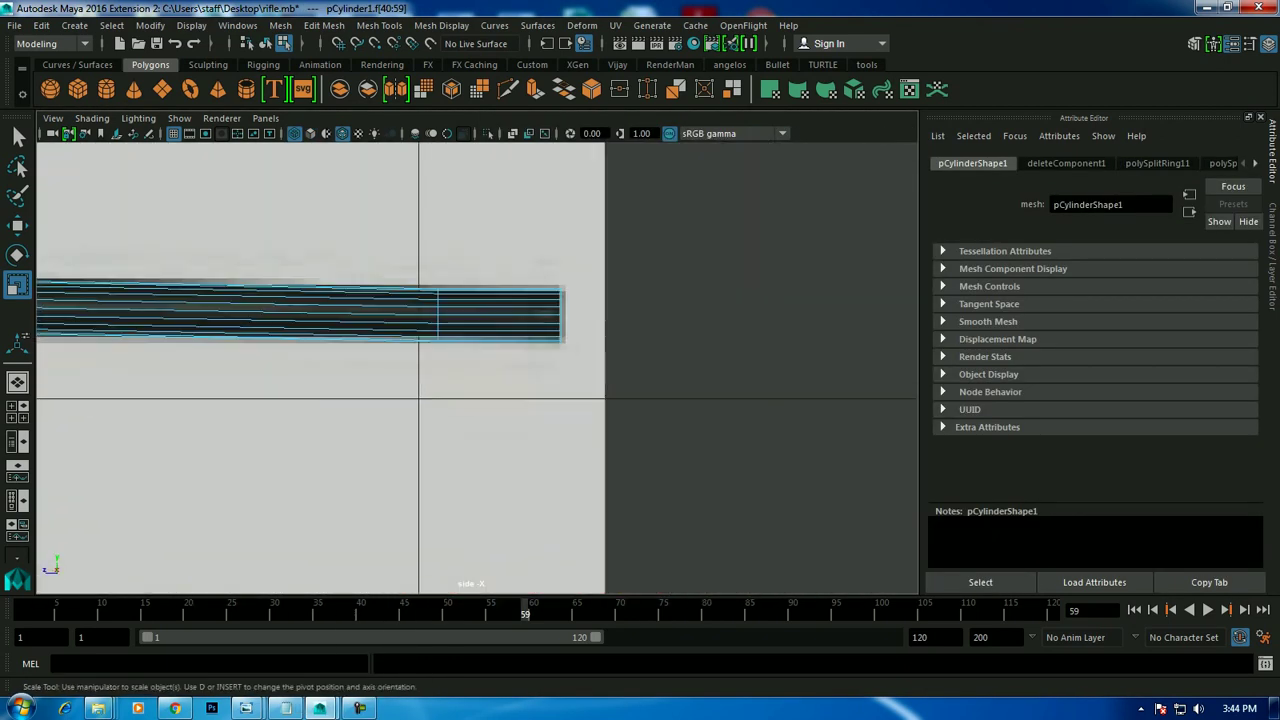
Refine the selection to the front cap faces f[20:39] and frame them close up.
{"action": "key", "text": "space"}
{"action": "key", "text": "space"}
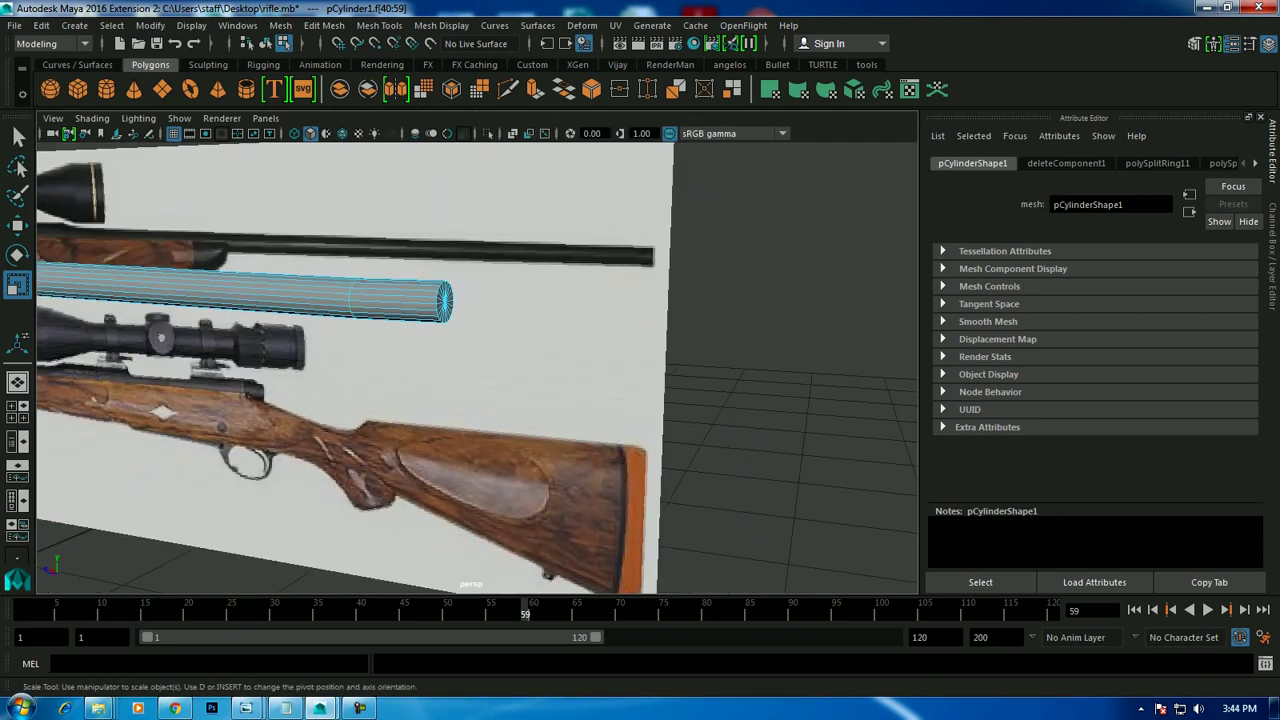
{"action": "left_click_drag", "start_coordinate": [650, 240], "coordinate": [600, 360]}
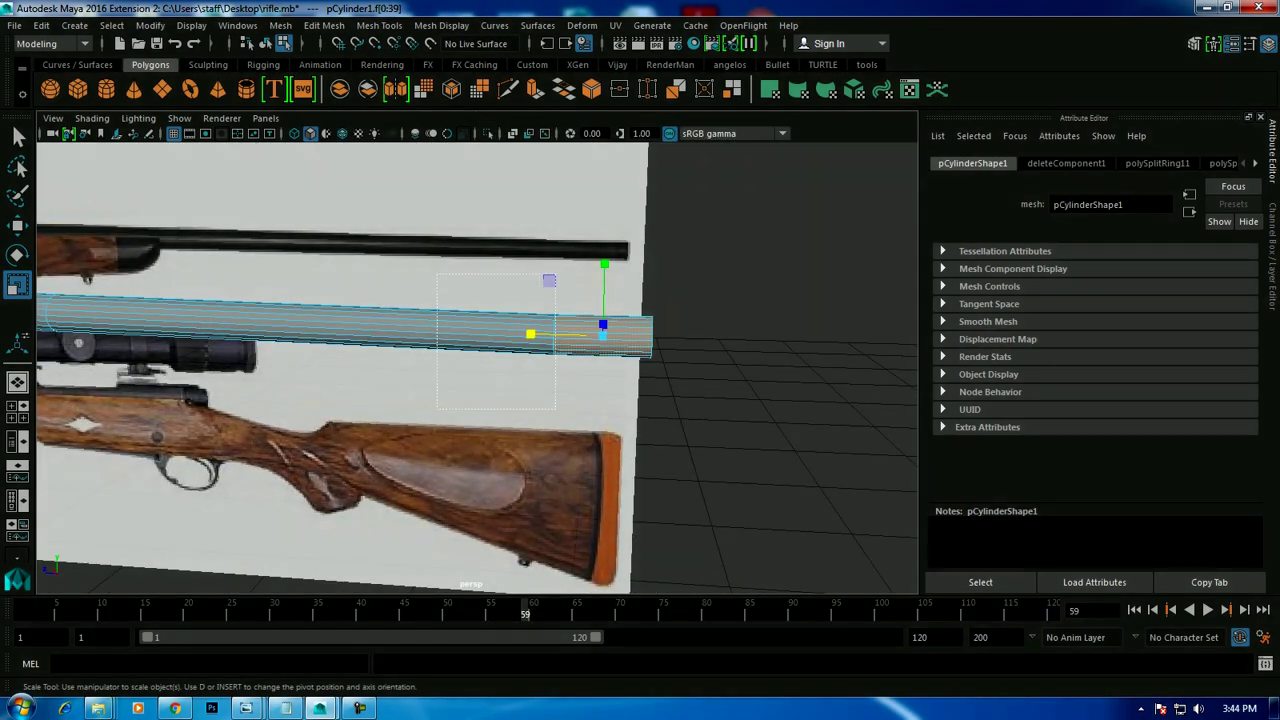
{"action": "left_click_drag", "start_coordinate": [437, 274], "coordinate": [556, 408], "text": "ctrl"}
{"action": "left_click_drag", "start_coordinate": [480, 370], "coordinate": [380, 360], "text": "alt"}
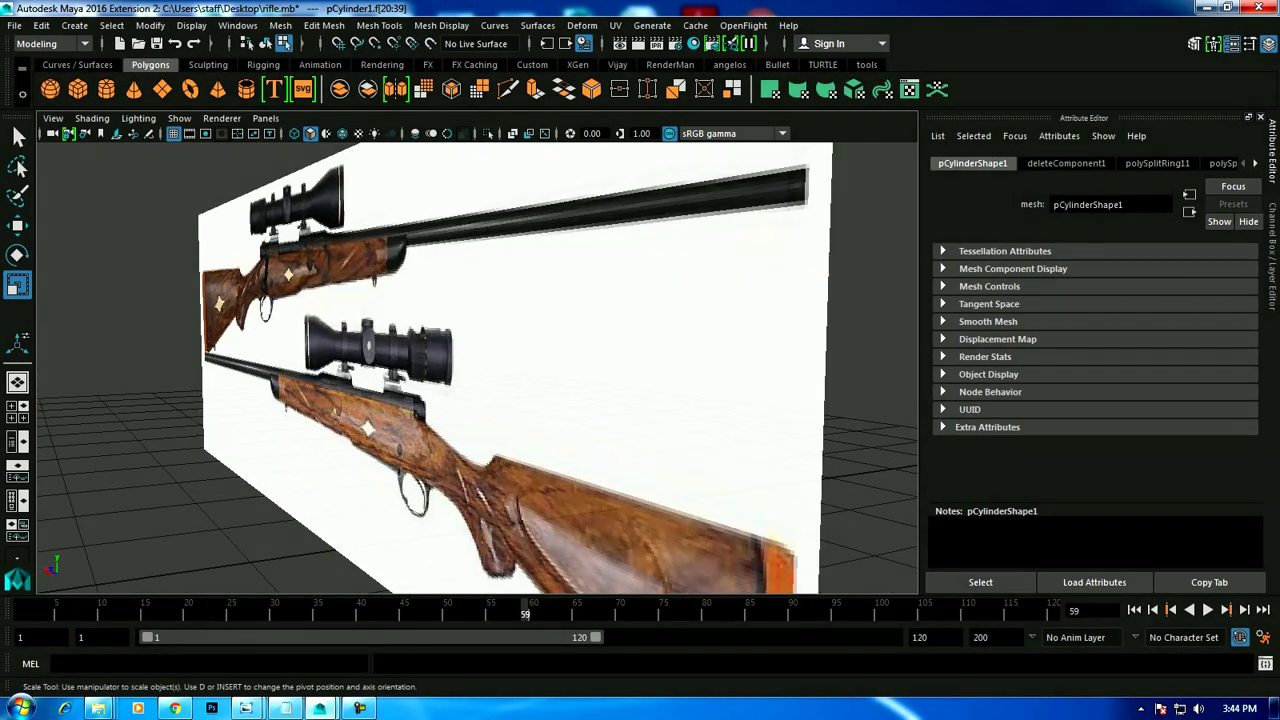
{"action": "key", "text": "f"}
{"action": "scroll", "coordinate": [500, 480], "scroll_direction": "down", "scroll_amount": 2}
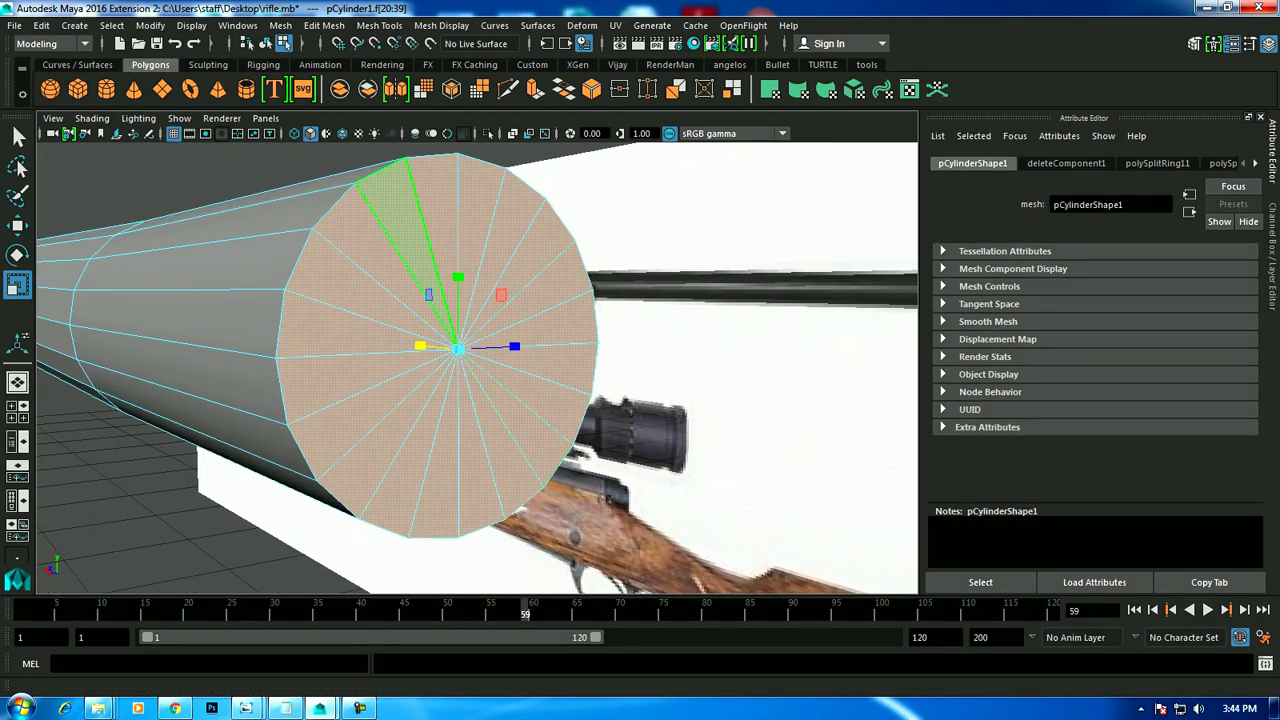
Extrude the selected barrel cap and scale it inward as an inset.
{"action": "left_click", "coordinate": [324, 25]}
{"action": "left_click", "coordinate": [343, 162]}
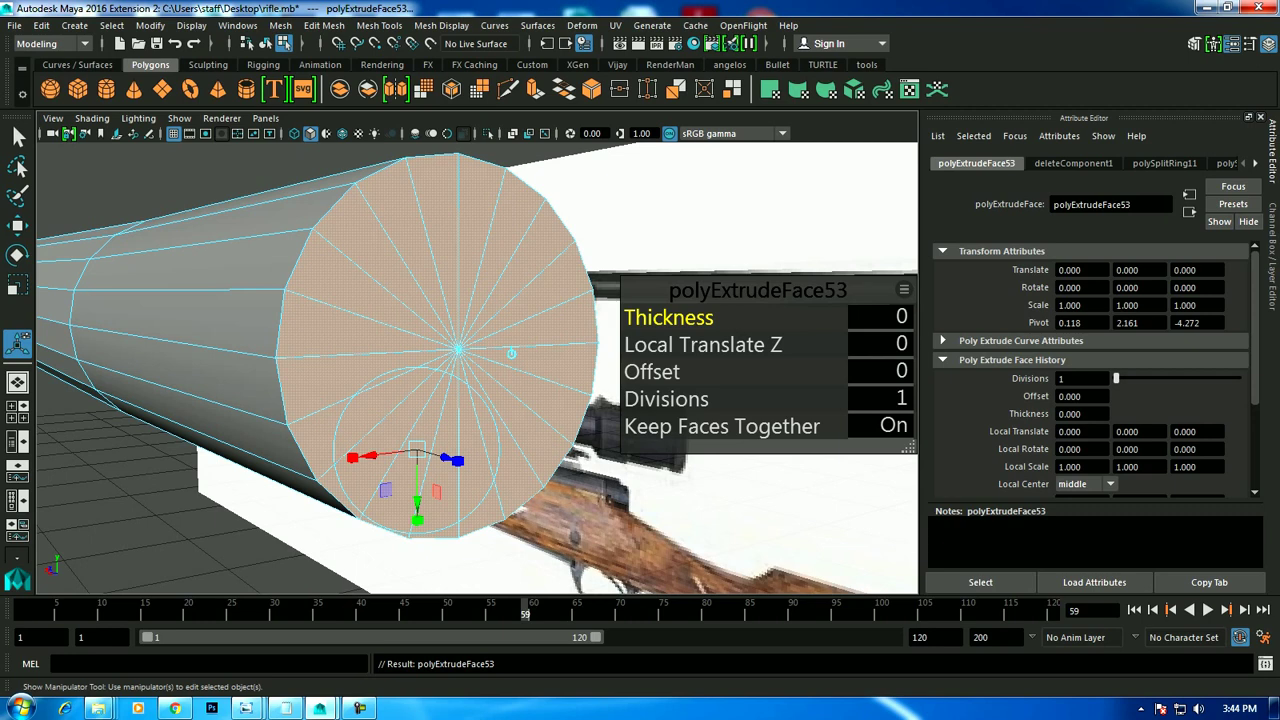
{"action": "key", "text": "r"}
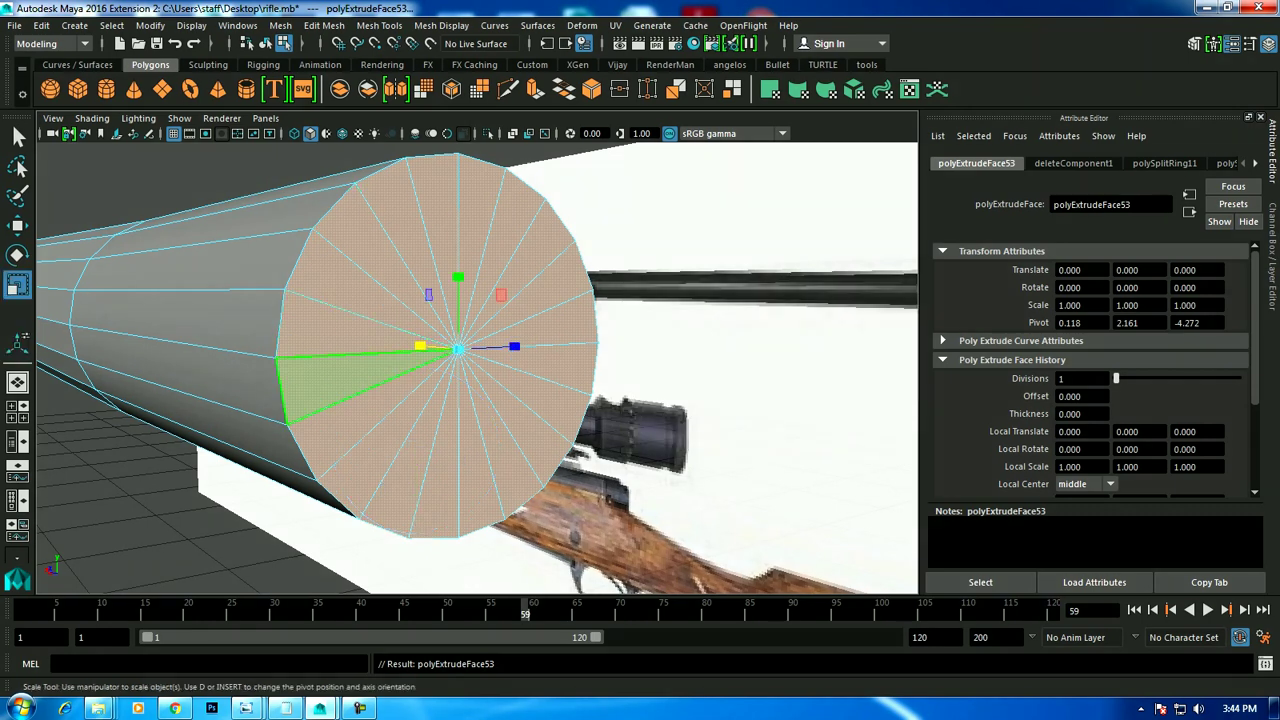
{"action": "key", "text": "w"}
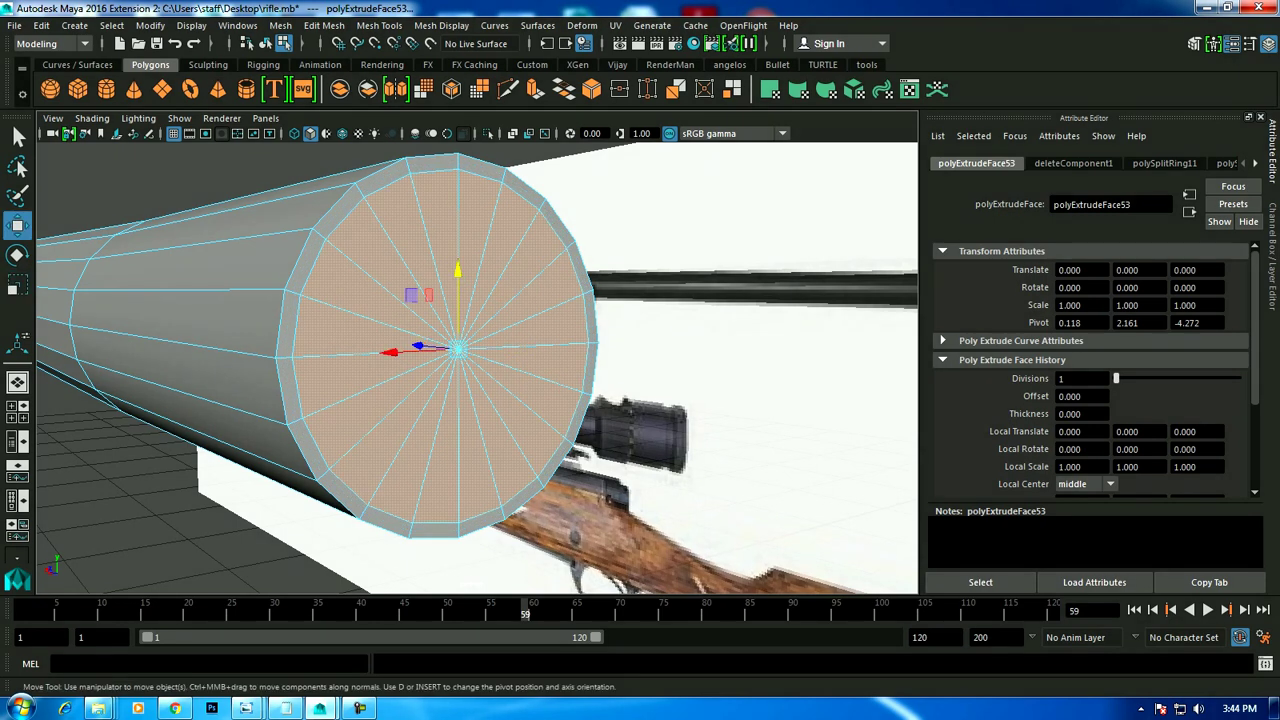
Extrude the inset again, sink it into the barrel and delete it to open the bore.
{"action": "left_click_drag", "start_coordinate": [600, 400], "coordinate": [680, 380], "text": "alt"}
{"action": "key", "text": "ctrl+e"}
{"action": "left_click_drag", "start_coordinate": [560, 560], "coordinate": [640, 574], "text": "alt"}
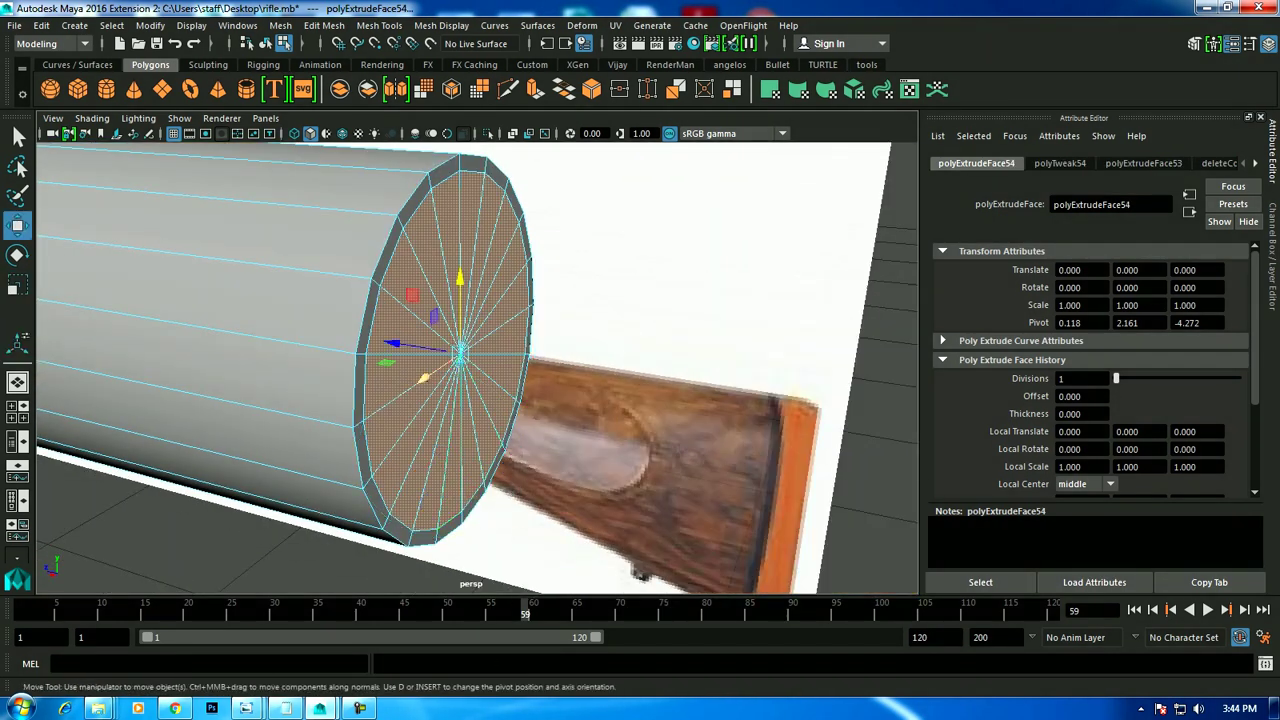
{"action": "key", "text": "Delete"}
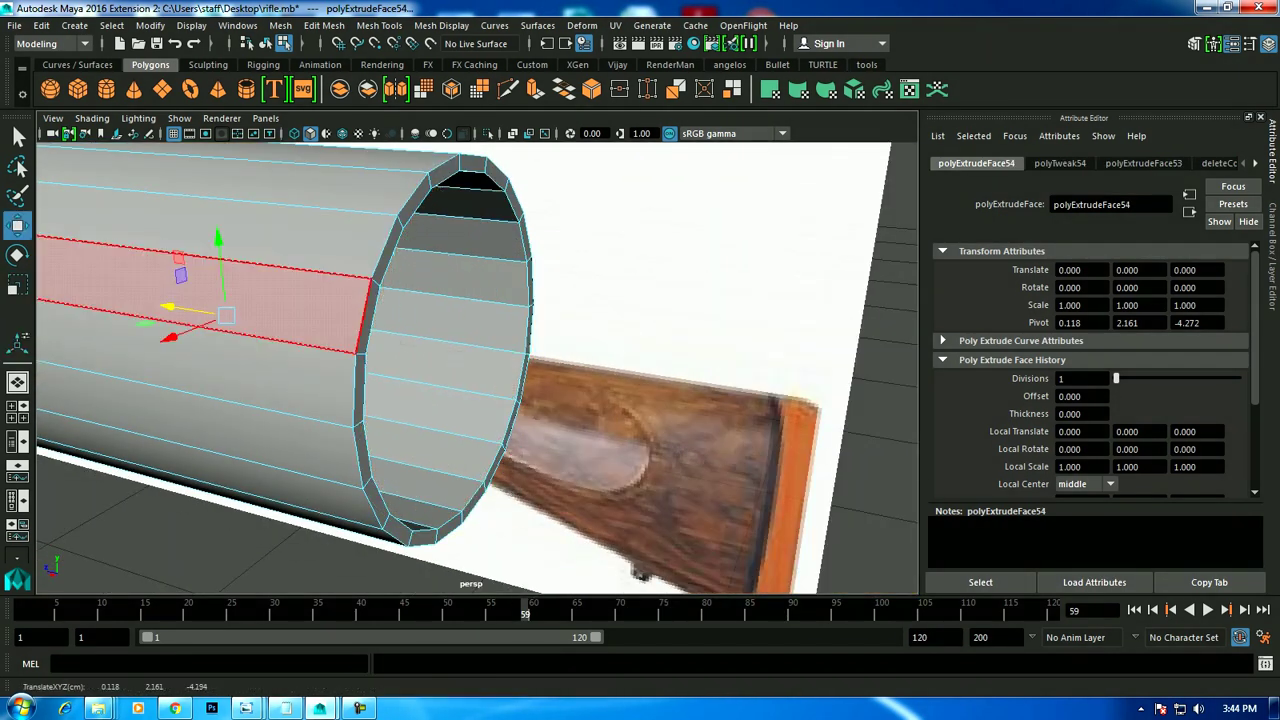
{"action": "scroll", "coordinate": [477, 368], "scroll_direction": "down", "scroll_amount": 5}
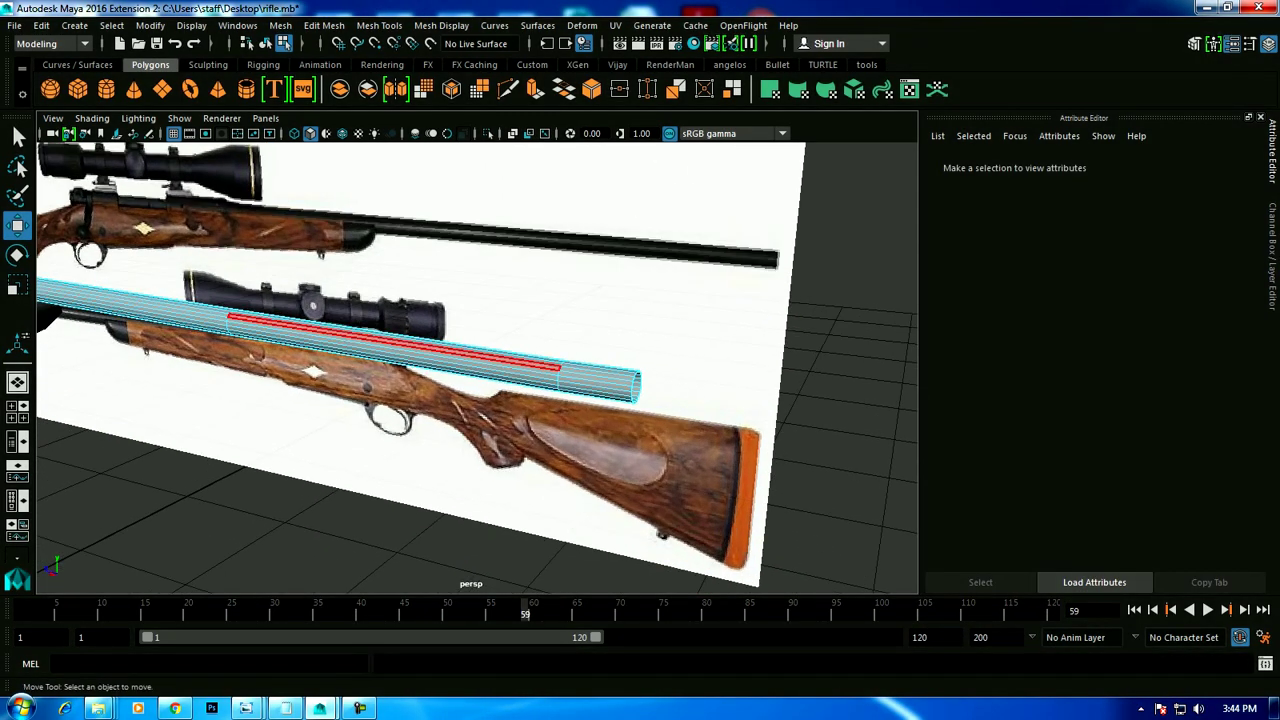
{"action": "key", "text": "F8"}
Return to object mode and reselect the barrel cylinder.
{"action": "right_click_drag", "start_coordinate": [486, 257], "coordinate": [572, 236]}
{"action": "left_click", "coordinate": [850, 520]}
{"action": "left_click", "coordinate": [400, 345]}
Maximize the side view and zoom in on the stock, bolt and trigger area.
{"action": "key", "text": "space"}
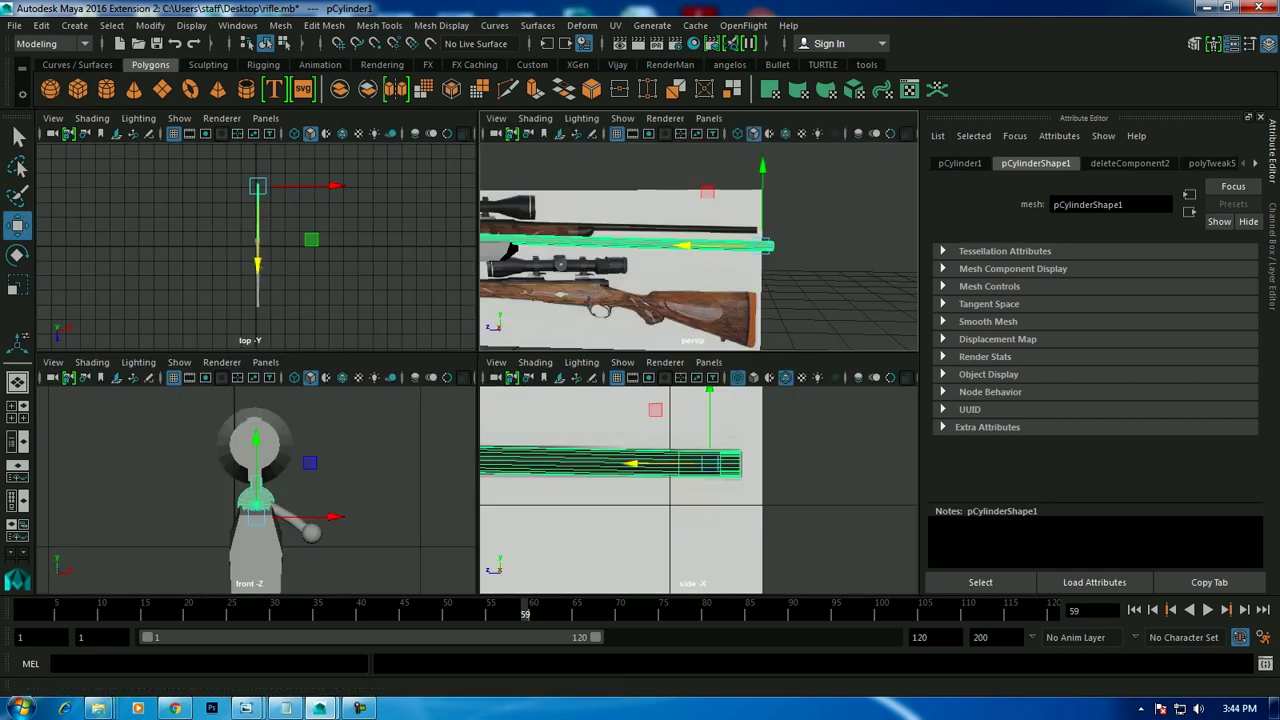
{"action": "key", "text": "space"}
{"action": "scroll", "coordinate": [580, 480], "scroll_direction": "up", "scroll_amount": 3}
{"action": "scroll", "coordinate": [580, 480], "scroll_direction": "up", "scroll_amount": 3}
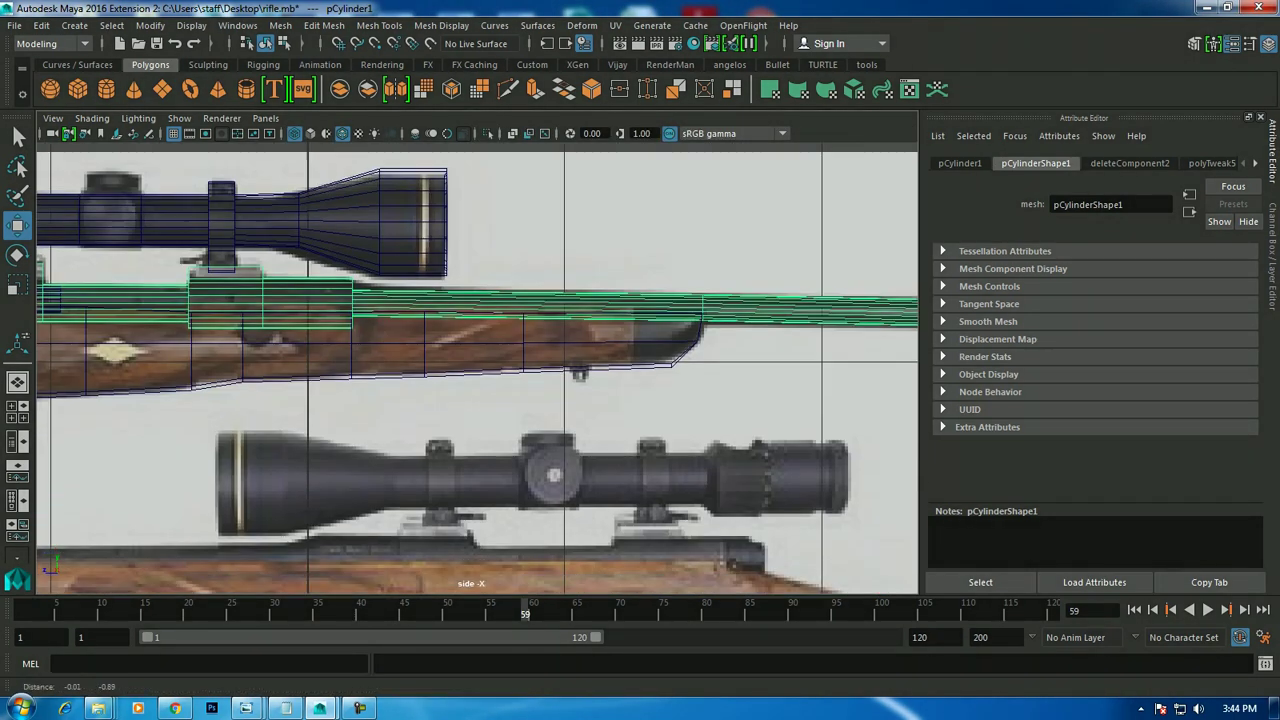
{"action": "scroll", "coordinate": [477, 368], "scroll_direction": "up", "scroll_amount": 2}
{"action": "scroll", "coordinate": [477, 368], "scroll_direction": "up", "scroll_amount": 2}
{"action": "scroll", "coordinate": [477, 368], "scroll_direction": "up", "scroll_amount": 2}
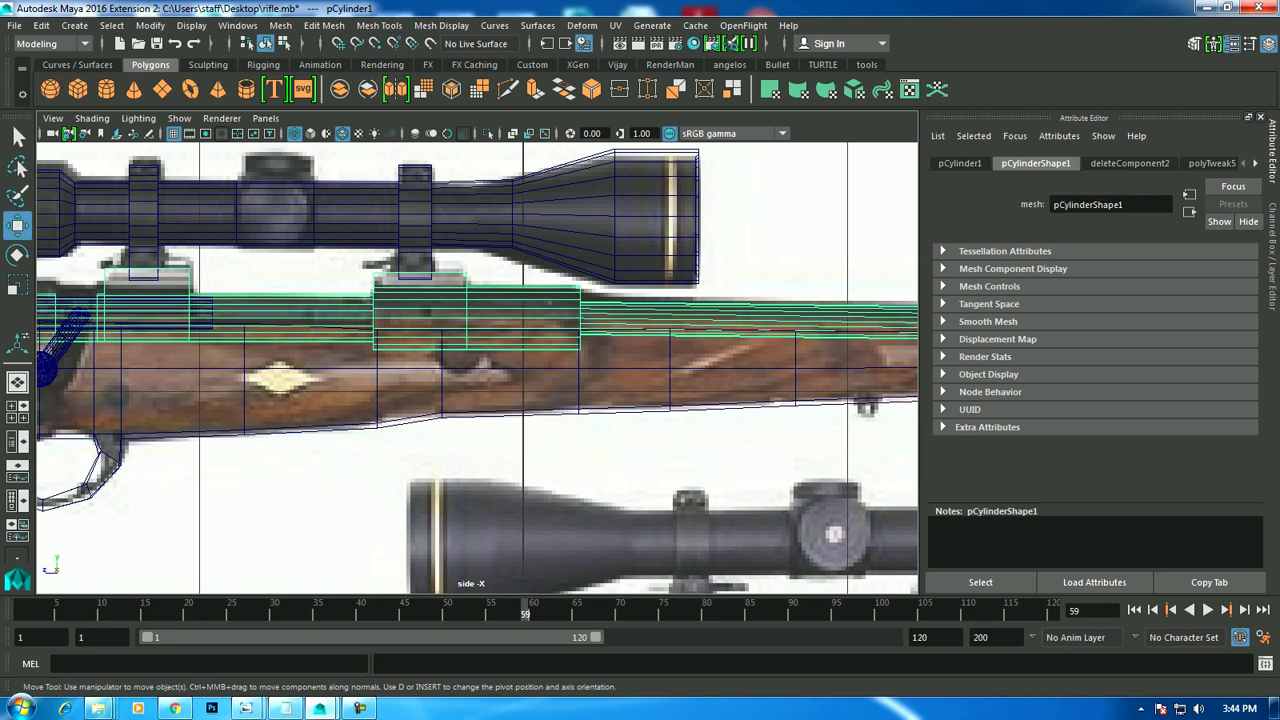
{"action": "scroll", "coordinate": [400, 380], "scroll_direction": "down", "scroll_amount": 4}
{"action": "scroll", "coordinate": [400, 380], "scroll_direction": "up", "scroll_amount": 1}
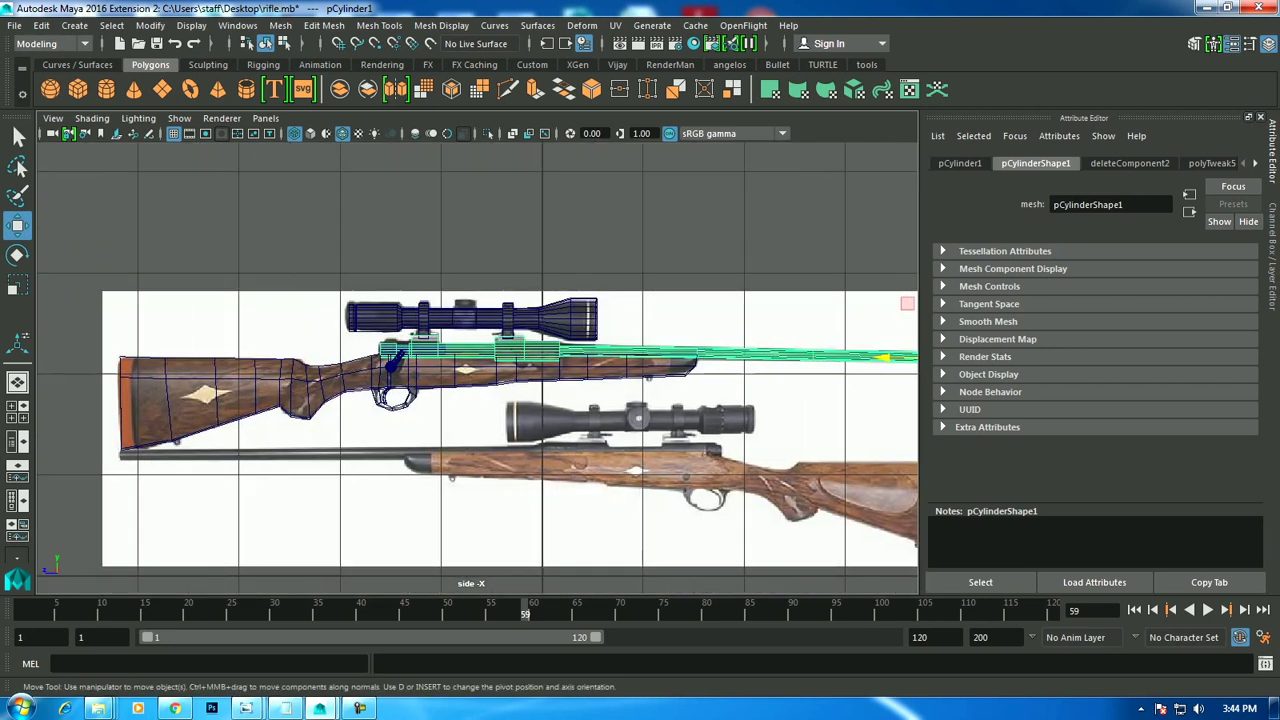
{"action": "scroll", "coordinate": [400, 380], "scroll_direction": "up", "scroll_amount": 2}
{"action": "scroll", "coordinate": [400, 380], "scroll_direction": "up", "scroll_amount": 2}
{"action": "middle_click_drag", "start_coordinate": [400, 380], "coordinate": [655, 380], "text": "alt"}
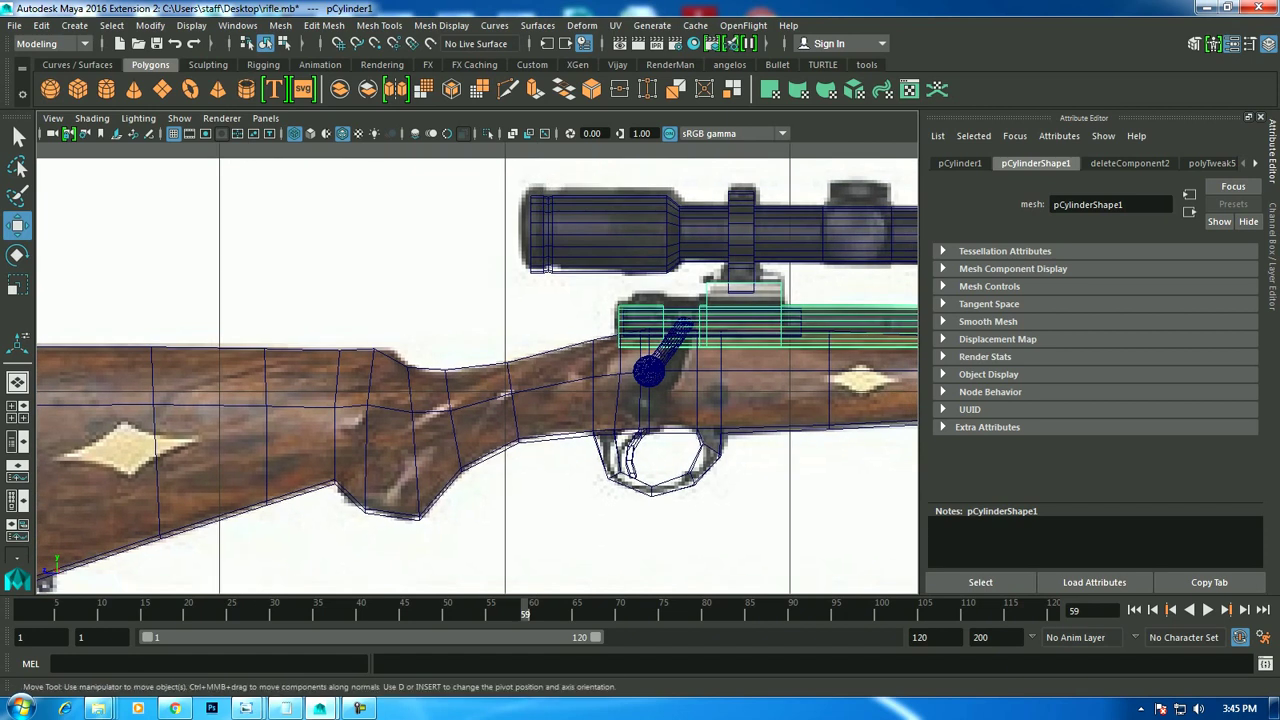
Insert one more edge loop across the rifle stock mesh near the trigger.
{"action": "left_click", "coordinate": [430, 430]}
{"action": "left_click", "coordinate": [324, 25]}
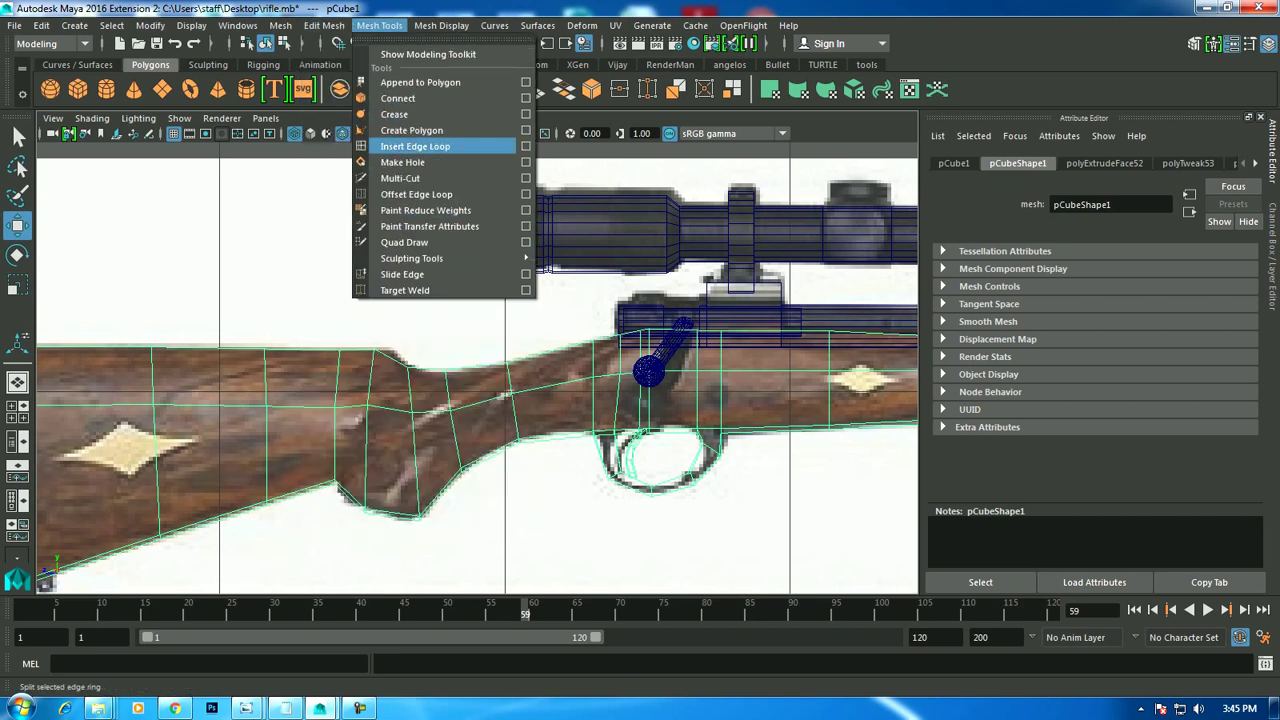
{"action": "left_click", "coordinate": [415, 146]}
{"action": "left_click", "coordinate": [506, 394]}
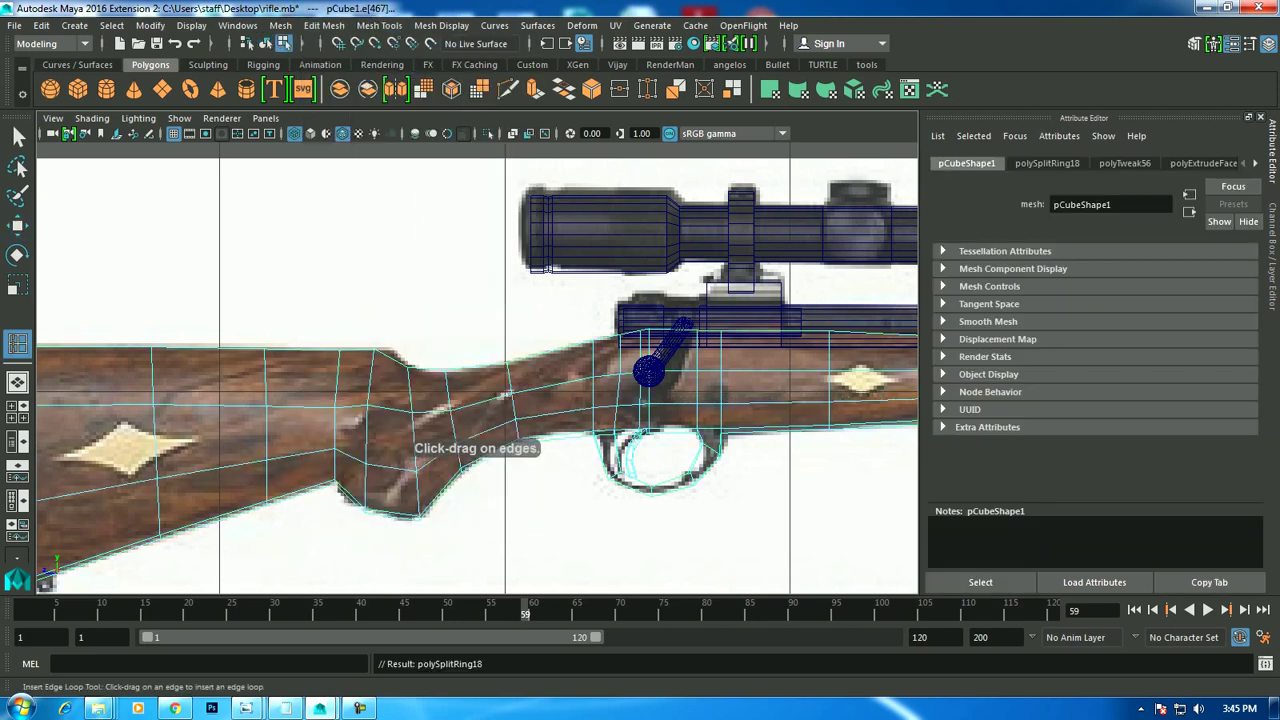
{"action": "scroll", "coordinate": [477, 369], "scroll_direction": "down", "scroll_amount": 5}
{"action": "key", "text": "w"}
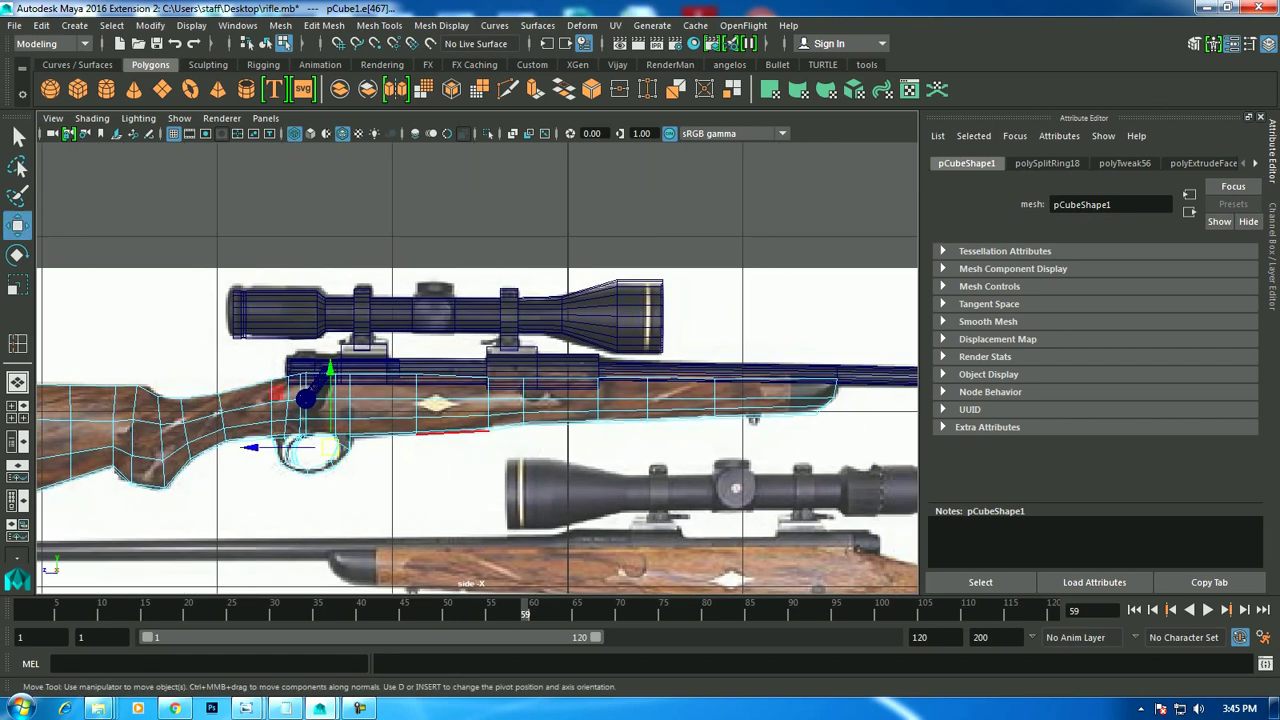
{"action": "scroll", "coordinate": [477, 369], "scroll_direction": "up", "scroll_amount": 8}
{"action": "scroll", "coordinate": [162, 283], "scroll_direction": "up", "scroll_amount": 2}
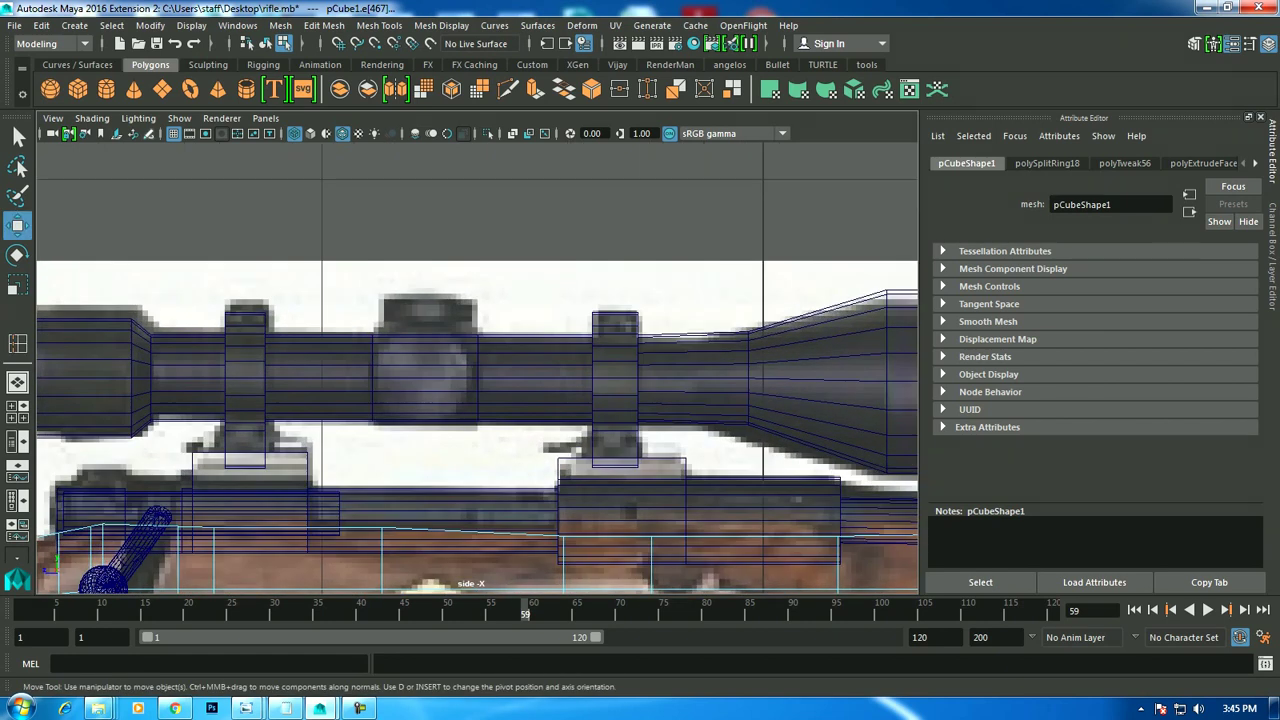
{"action": "left_click", "coordinate": [106, 89]}
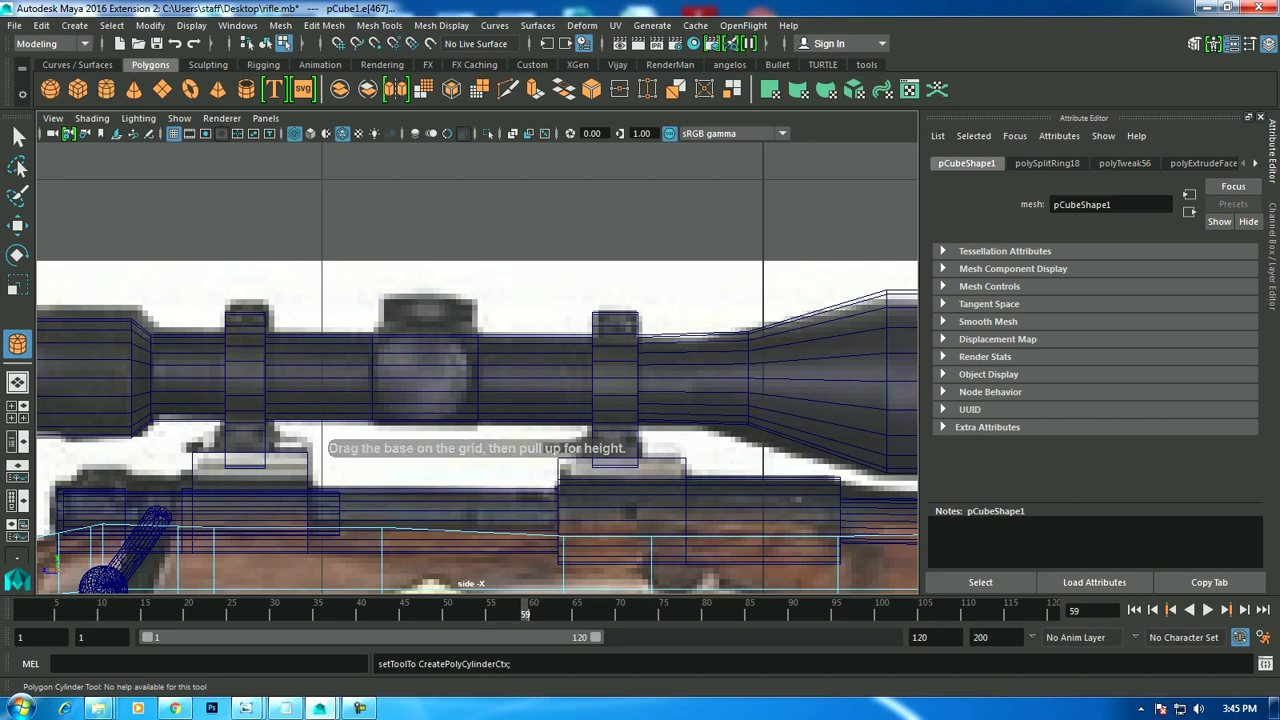
Draw a polygon cylinder on the scope and slide it into place along the scope.
{"action": "left_click_drag", "start_coordinate": [421, 378], "coordinate": [475, 380]}
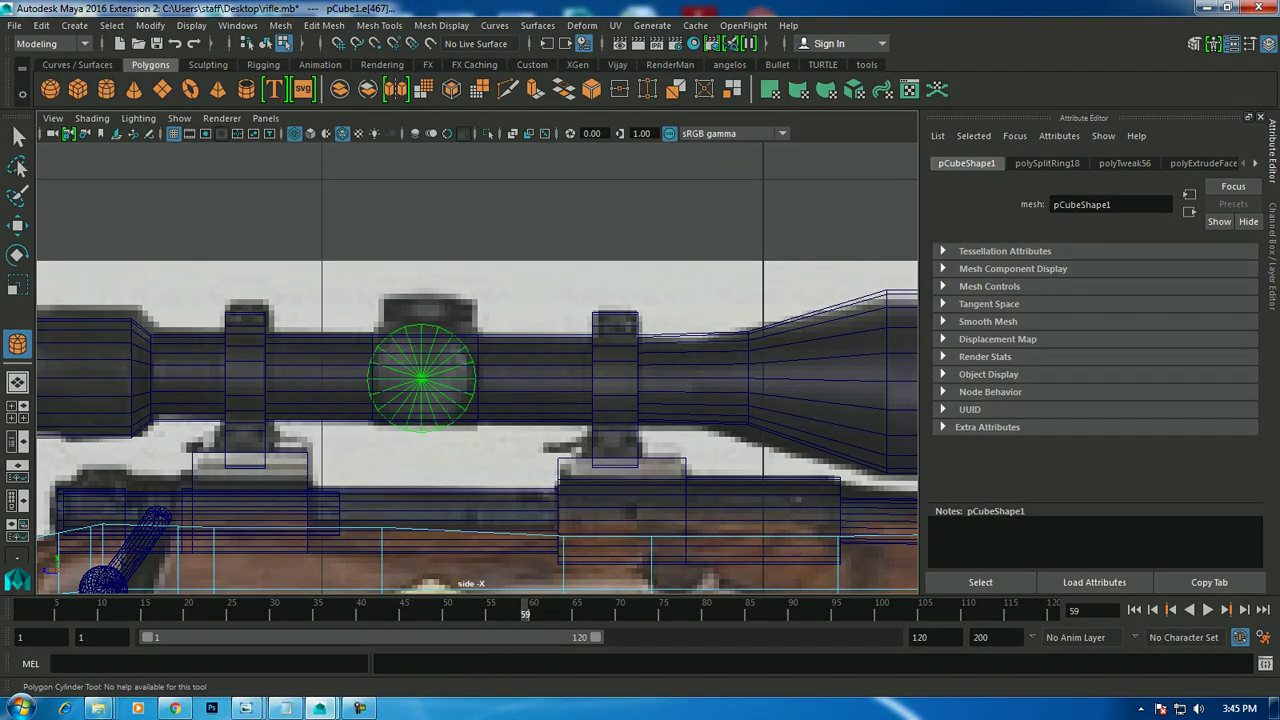
{"action": "key", "text": "w"}
{"action": "key", "text": "space"}
{"action": "key", "text": "space"}
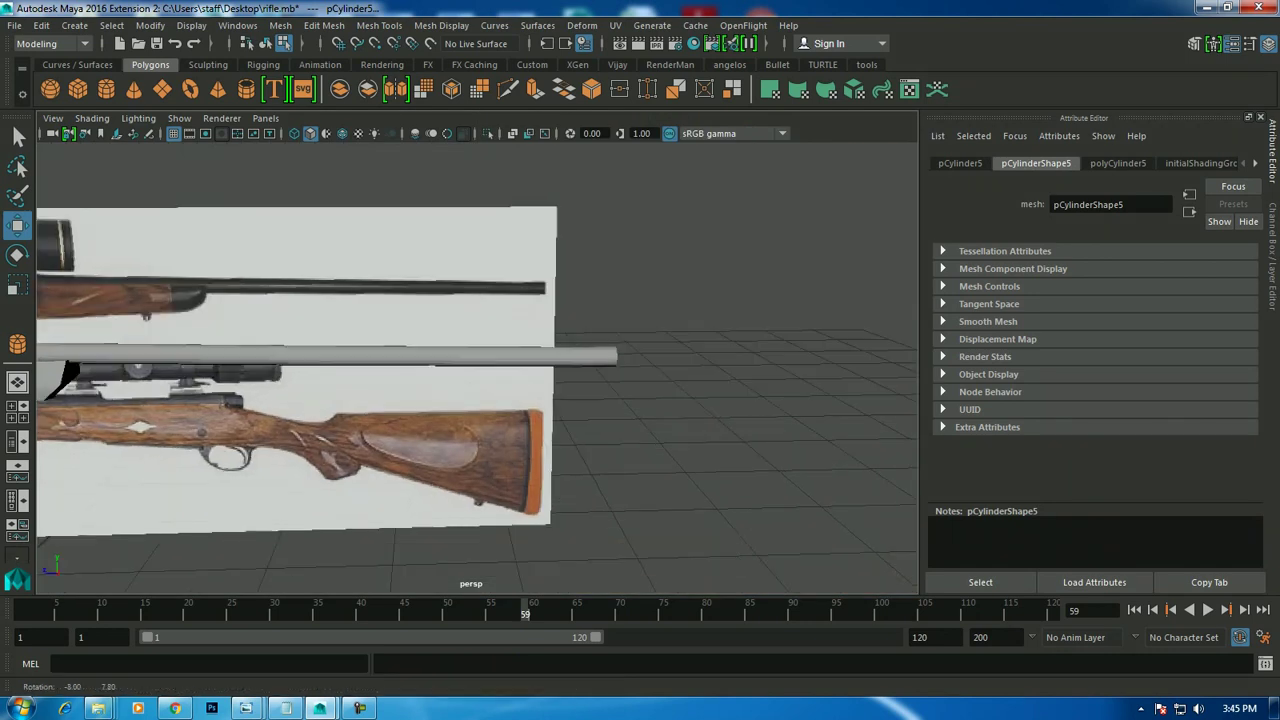
{"action": "key", "text": "f"}
{"action": "mouse_move", "coordinate": [480, 380]}
{"action": "left_mouse_down", "text": "alt"}
{"action": "mouse_move", "coordinate": [560, 330]}
{"action": "mouse_move", "coordinate": [600, 360]}
{"action": "mouse_move", "coordinate": [575, 376]}
{"action": "mouse_move", "coordinate": [660, 420]}
{"action": "left_mouse_up", "text": "alt"}
{"action": "left_click_drag", "start_coordinate": [500, 400], "coordinate": [600, 385], "text": "alt"}
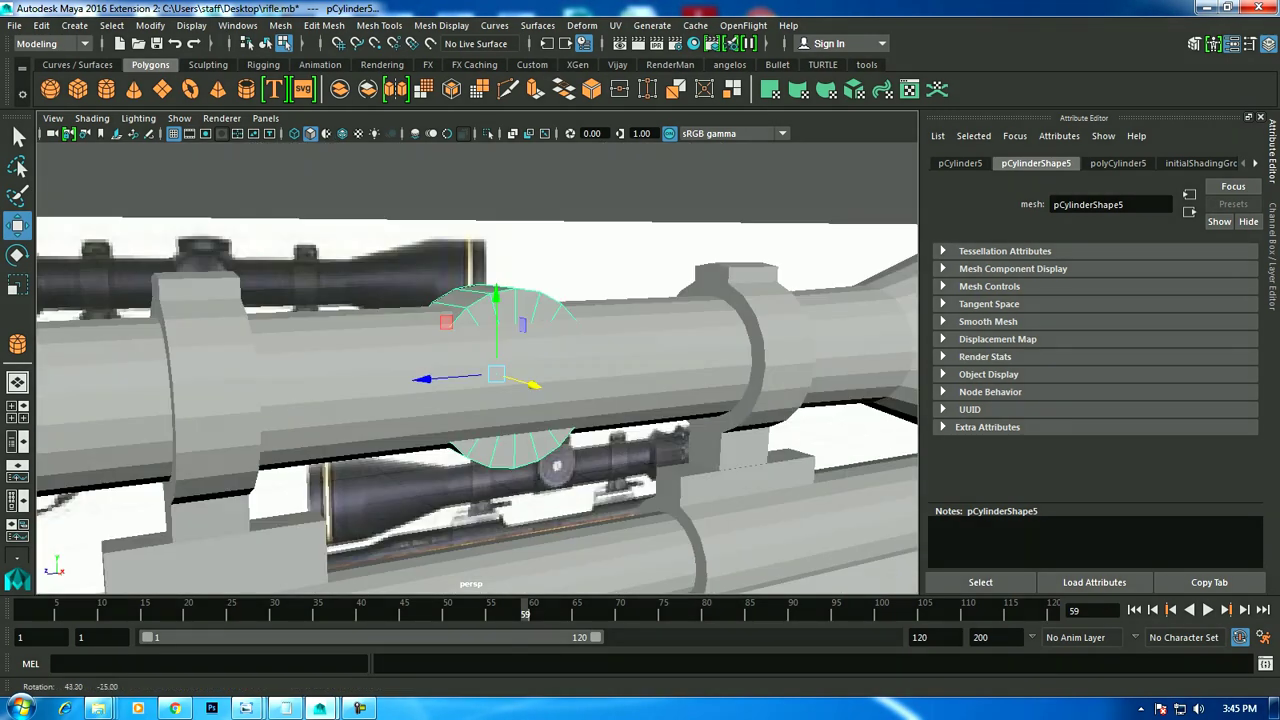
Scale the new cylinder down into a thin, flat turret disc.
{"action": "key", "text": "r"}
{"action": "left_click_drag", "start_coordinate": [495, 374], "coordinate": [460, 374]}
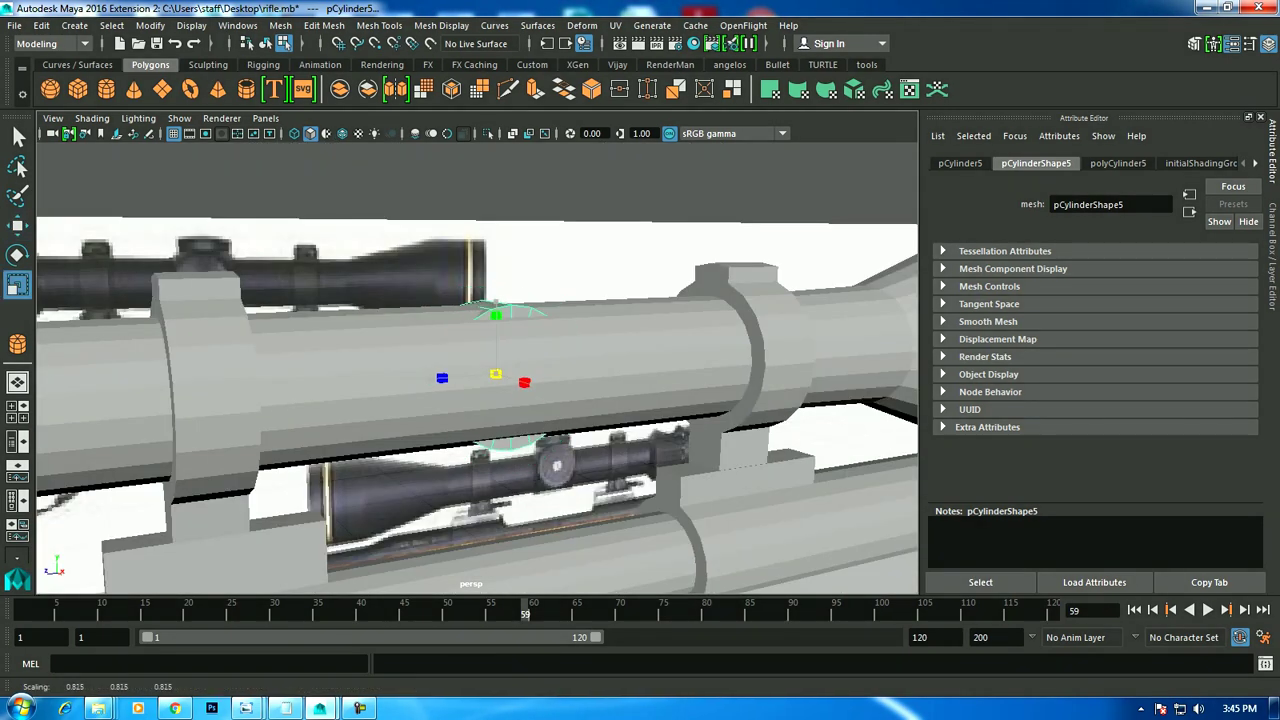
{"action": "middle_click_drag", "start_coordinate": [460, 374], "coordinate": [447, 425], "text": "alt"}
{"action": "left_click_drag", "start_coordinate": [460, 420], "coordinate": [520, 400], "text": "alt"}
{"action": "mouse_move", "coordinate": [460, 448]}
{"action": "left_mouse_down", "text": "alt"}
{"action": "mouse_move", "coordinate": [520, 430]}
{"action": "mouse_move", "coordinate": [632, 490]}
{"action": "mouse_move", "coordinate": [500, 440]}
{"action": "mouse_move", "coordinate": [480, 450]}
{"action": "left_mouse_up", "text": "alt"}
{"action": "key", "text": "space"}
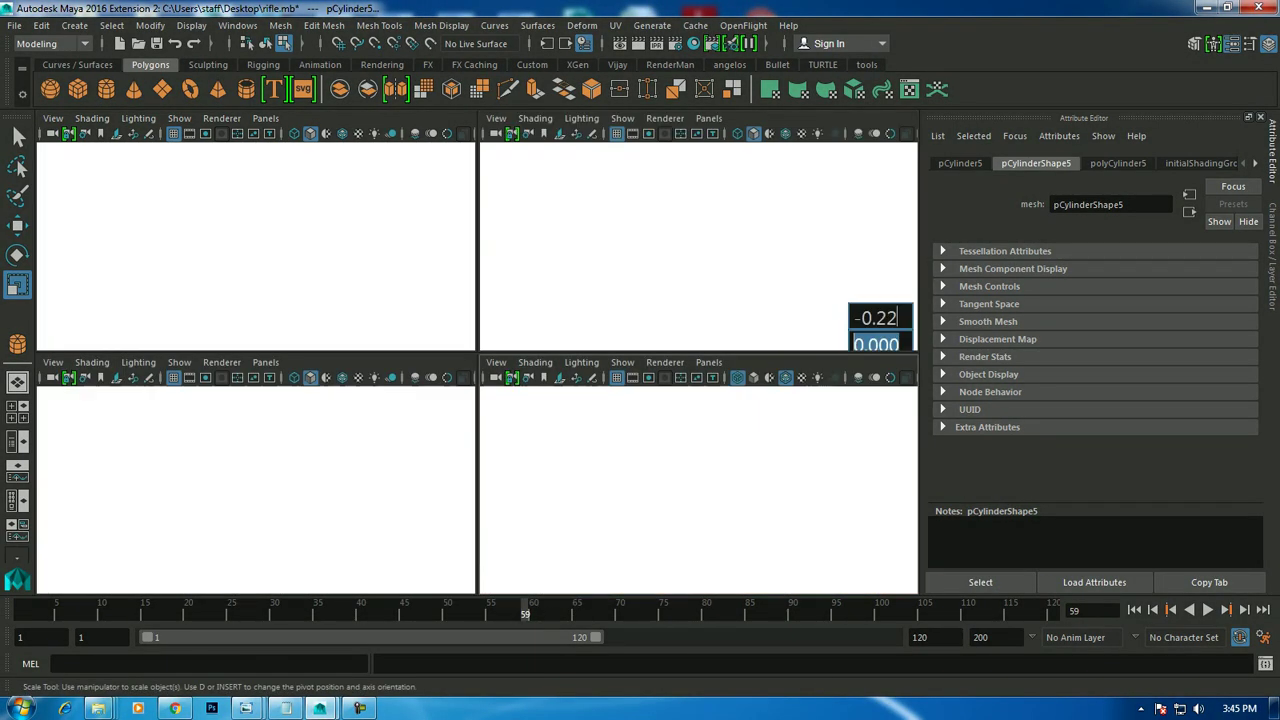
{"action": "key", "text": "space"}
{"action": "scroll", "coordinate": [477, 370], "scroll_direction": "up", "scroll_amount": 3}
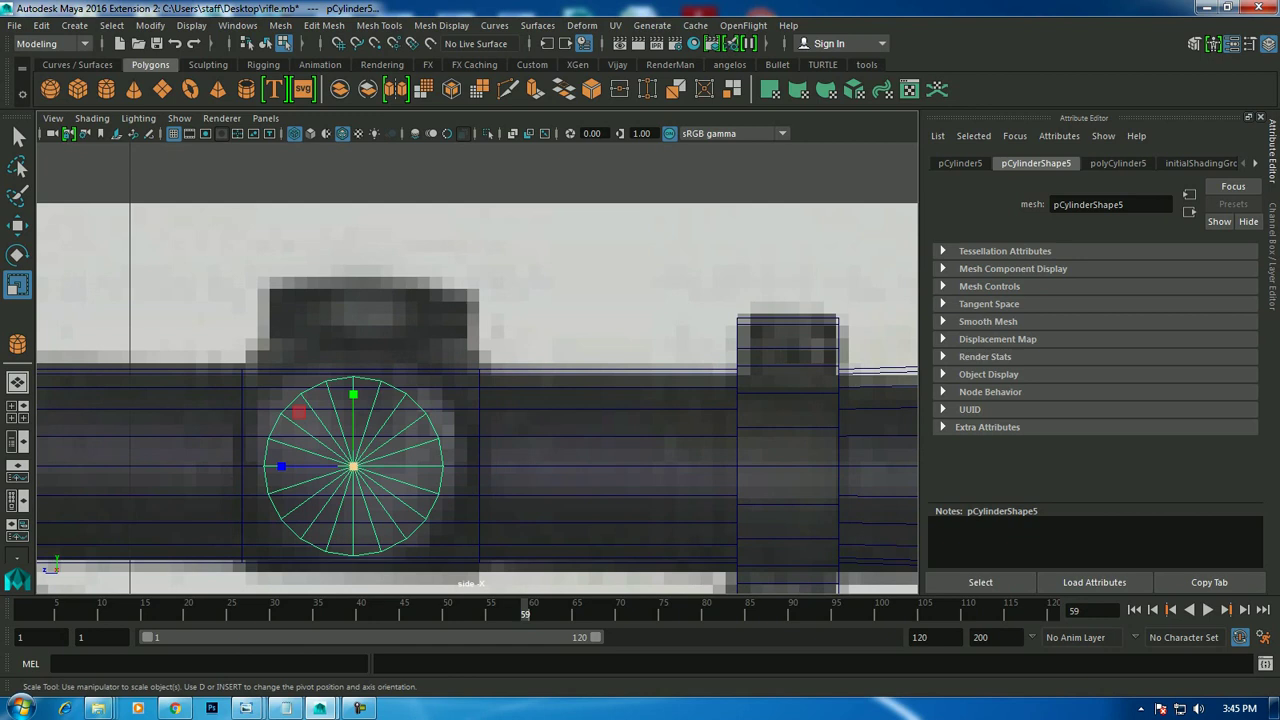
{"action": "key", "text": "w"}
{"action": "key", "text": "space"}
{"action": "key", "text": "space"}
{"action": "mouse_move", "coordinate": [600, 300]}
{"action": "left_mouse_down", "text": "alt"}
{"action": "mouse_move", "coordinate": [650, 320]}
{"action": "mouse_move", "coordinate": [620, 300]}
{"action": "mouse_move", "coordinate": [620, 280]}
{"action": "left_mouse_up", "text": "alt"}
{"action": "key", "text": "space"}
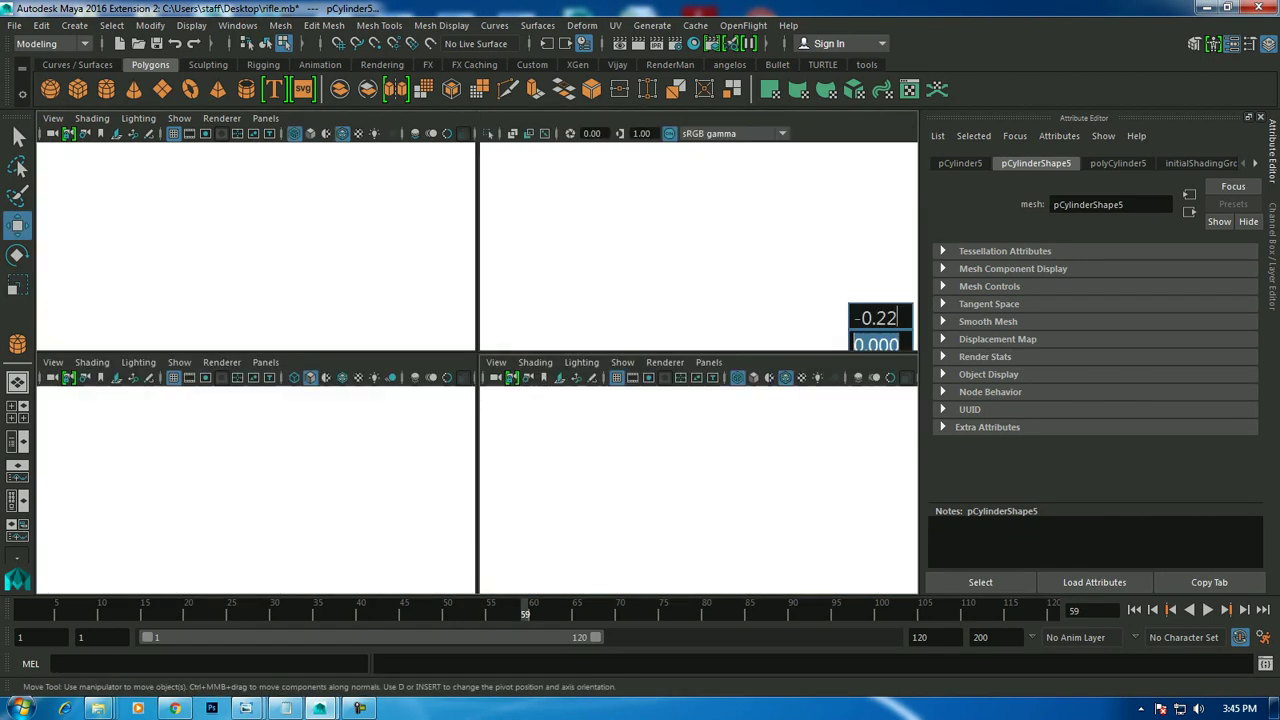
{"action": "key", "text": "space"}
Duplicate the turret disc and rotate the copy upright to 90 degrees about Z.
{"action": "key", "text": "ctrl+d"}
{"action": "key", "text": "e"}
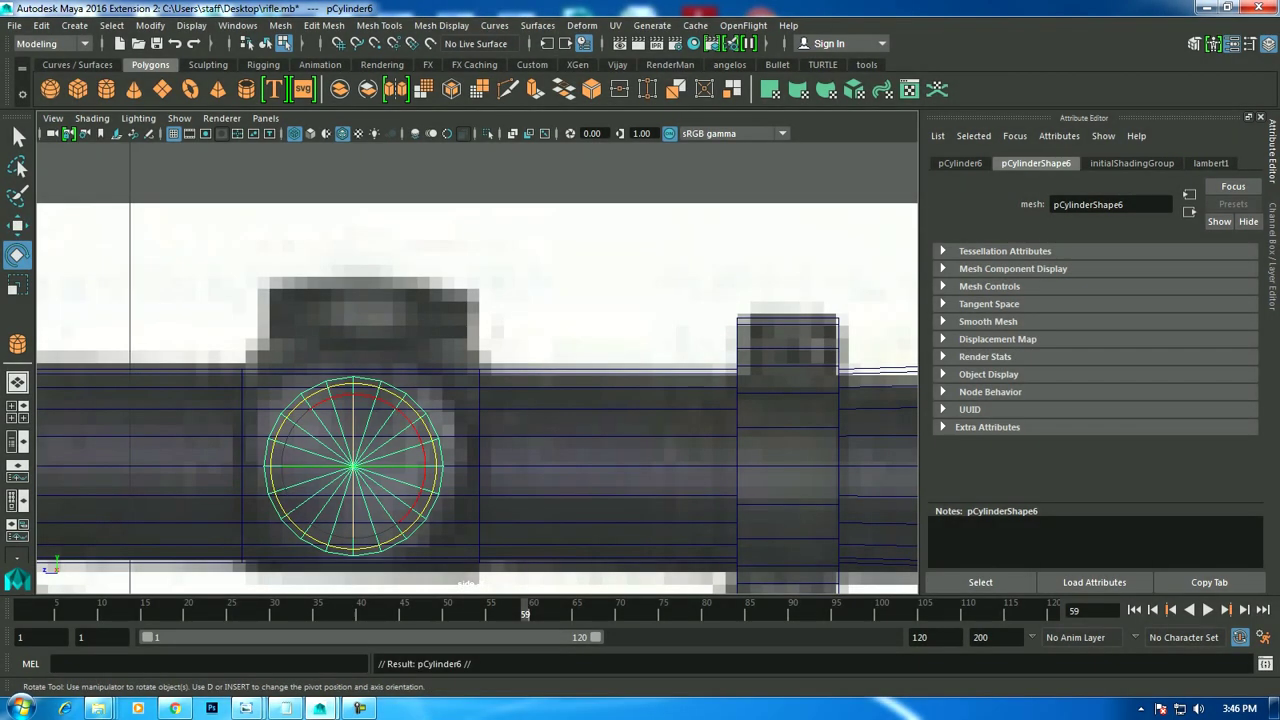
{"action": "left_click_drag", "start_coordinate": [353, 420], "coordinate": [353, 380]}
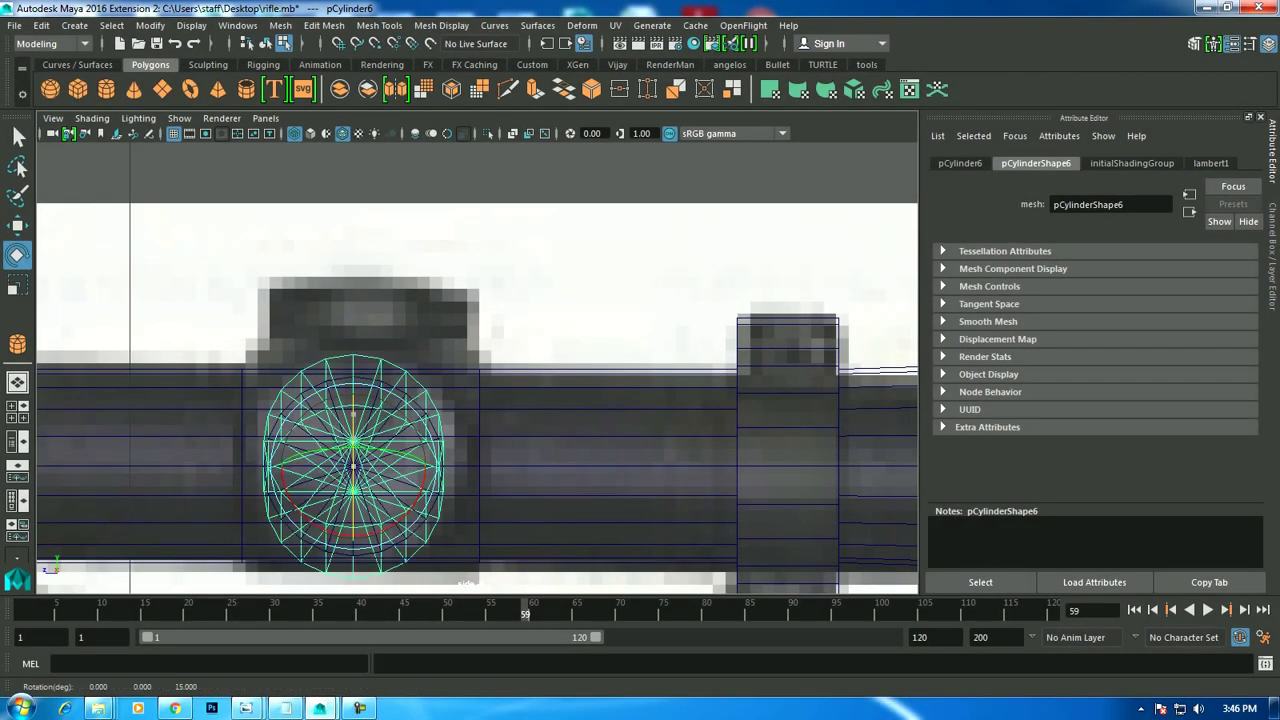
{"action": "key", "text": "Escape"}
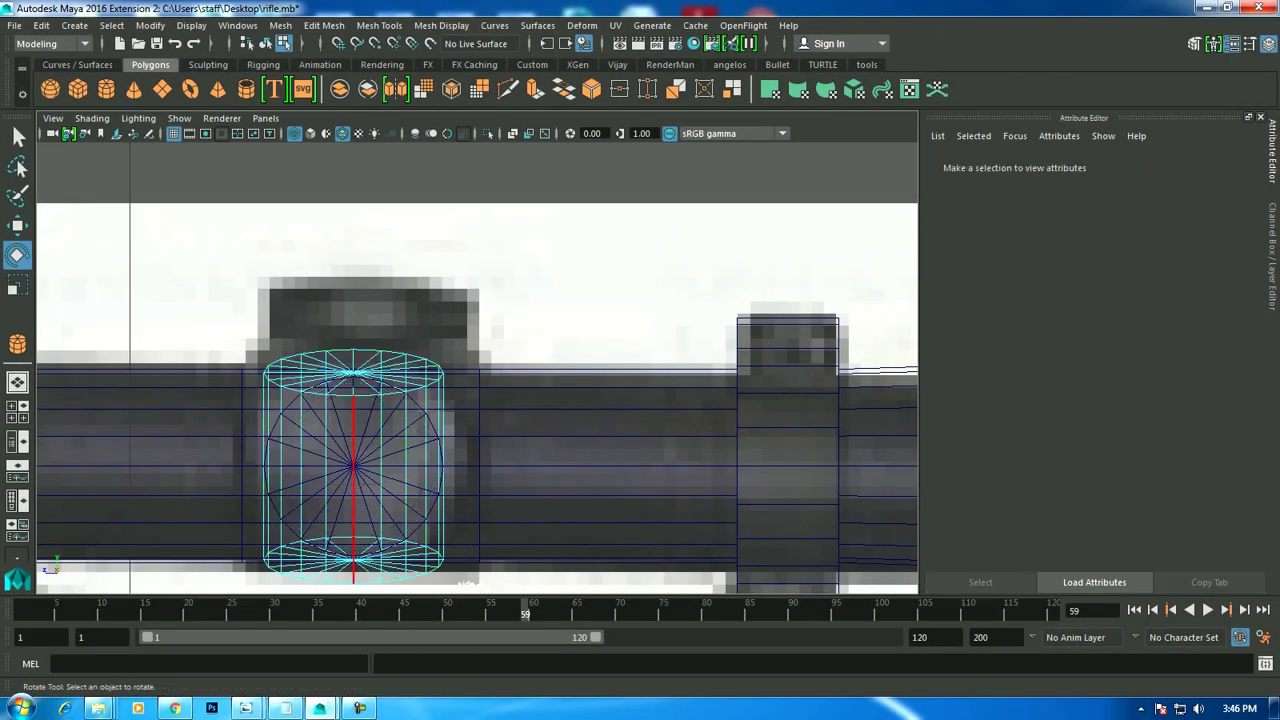
{"action": "right_click", "coordinate": [370, 258]}
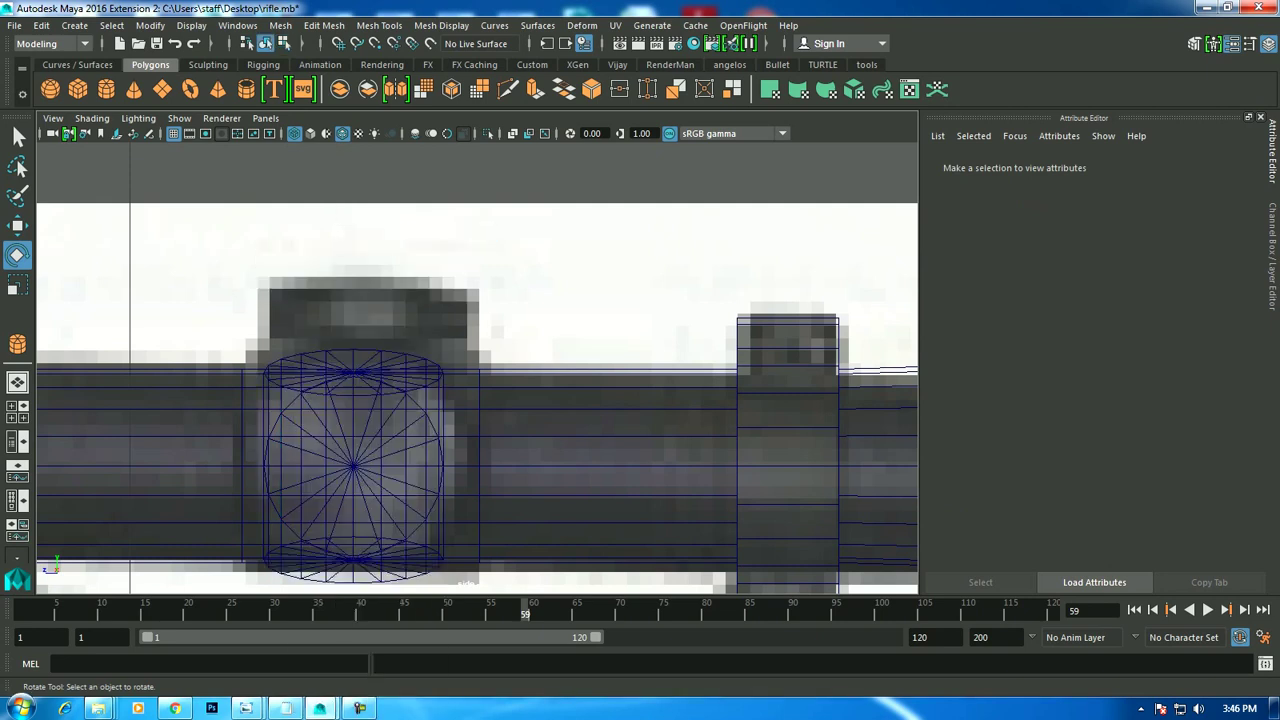
{"action": "left_click", "coordinate": [353, 450]}
{"action": "mouse_move", "coordinate": [353, 395]}
{"action": "left_mouse_down"}
{"action": "mouse_move", "coordinate": [353, 413]}
{"action": "mouse_move", "coordinate": [353, 318]}
{"action": "mouse_move", "coordinate": [429, 463]}
{"action": "mouse_move", "coordinate": [421, 498]}
{"action": "mouse_move", "coordinate": [400, 480]}
{"action": "left_mouse_up"}
{"action": "key", "text": "w"}
{"action": "key", "text": "space"}
{"action": "key", "text": "space"}
Select the stock, scope and barrel together and combine them into one mesh.
{"action": "scroll", "coordinate": [400, 480], "scroll_direction": "down", "scroll_amount": 3}
{"action": "scroll", "coordinate": [400, 480], "scroll_direction": "down", "scroll_amount": 3}
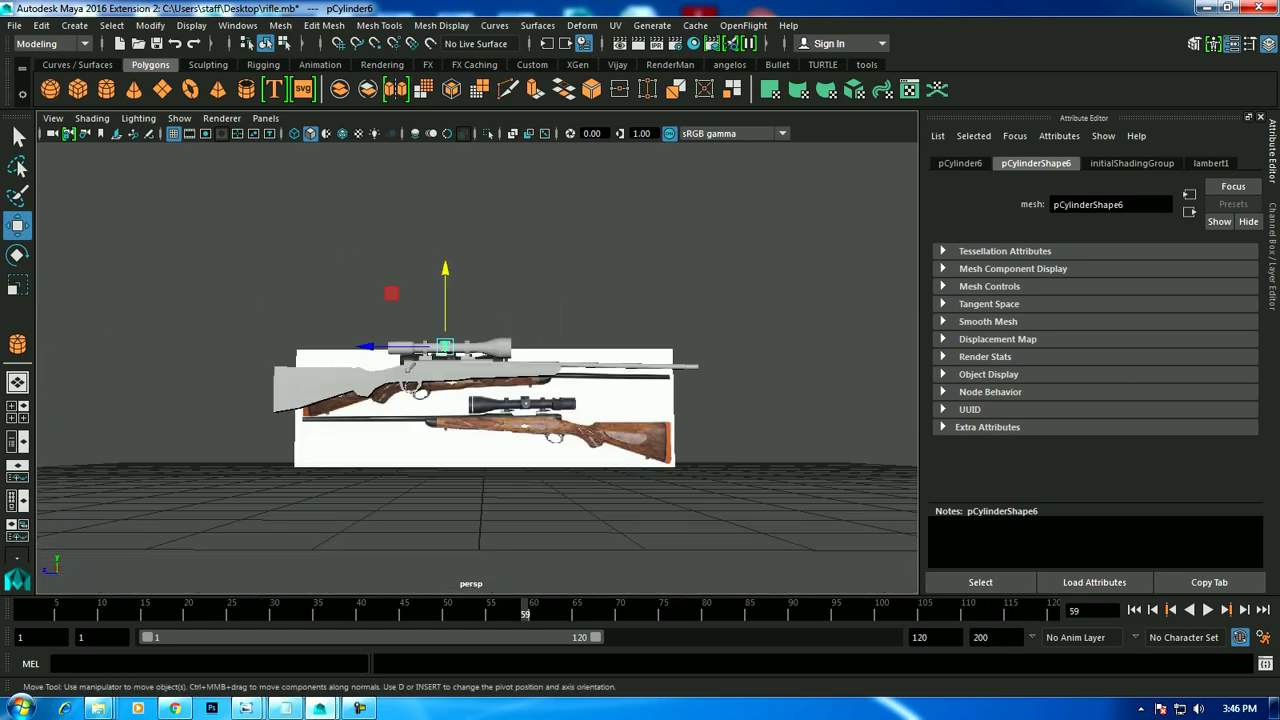
{"action": "scroll", "coordinate": [400, 480], "scroll_direction": "up", "scroll_amount": 3}
{"action": "left_click", "coordinate": [500, 385]}
{"action": "scroll", "coordinate": [500, 385], "scroll_direction": "down", "scroll_amount": 3}
{"action": "left_click_drag", "start_coordinate": [500, 385], "coordinate": [560, 380], "text": "alt"}
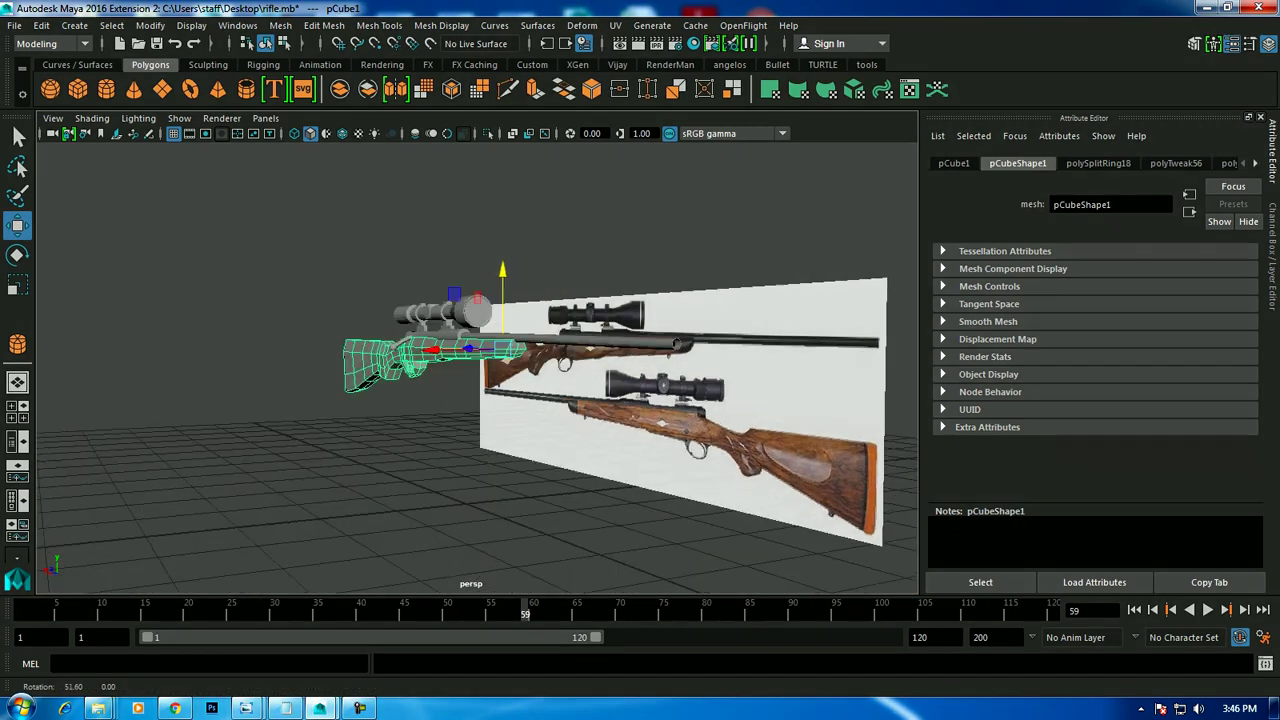
{"action": "left_click_drag", "start_coordinate": [240, 286], "coordinate": [476, 412]}
{"action": "key", "text": "f"}
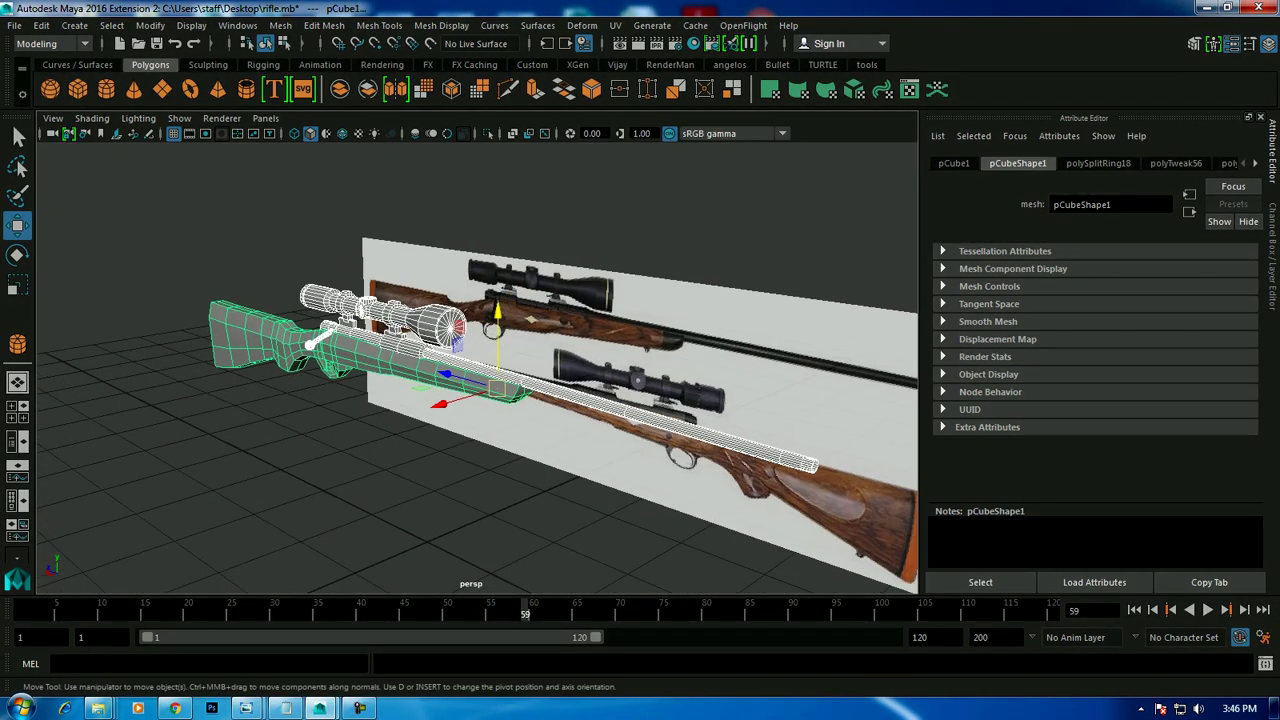
{"action": "left_click", "coordinate": [280, 25]}
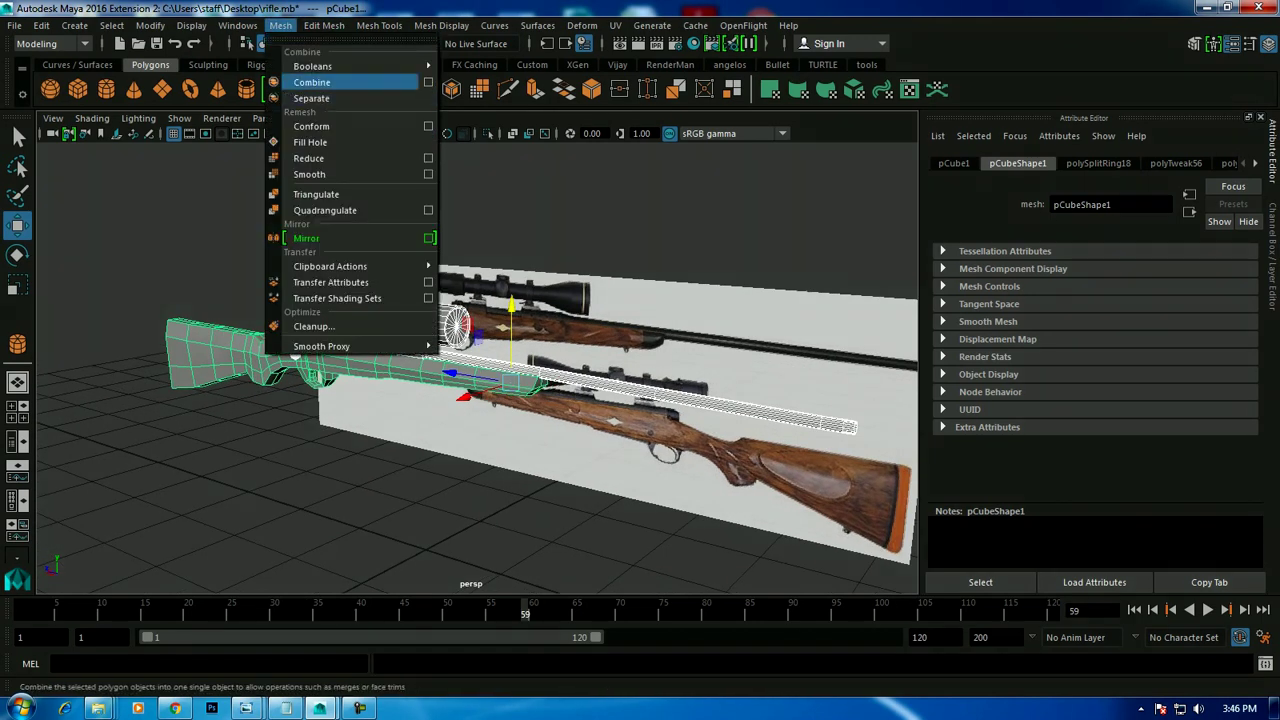
{"action": "left_click", "coordinate": [310, 80]}
Reselect the combined rifle mesh, show it unsmoothed, and look closely at the scope.
{"action": "left_click", "coordinate": [650, 470]}
{"action": "left_click_drag", "start_coordinate": [650, 470], "coordinate": [560, 470], "text": "alt"}
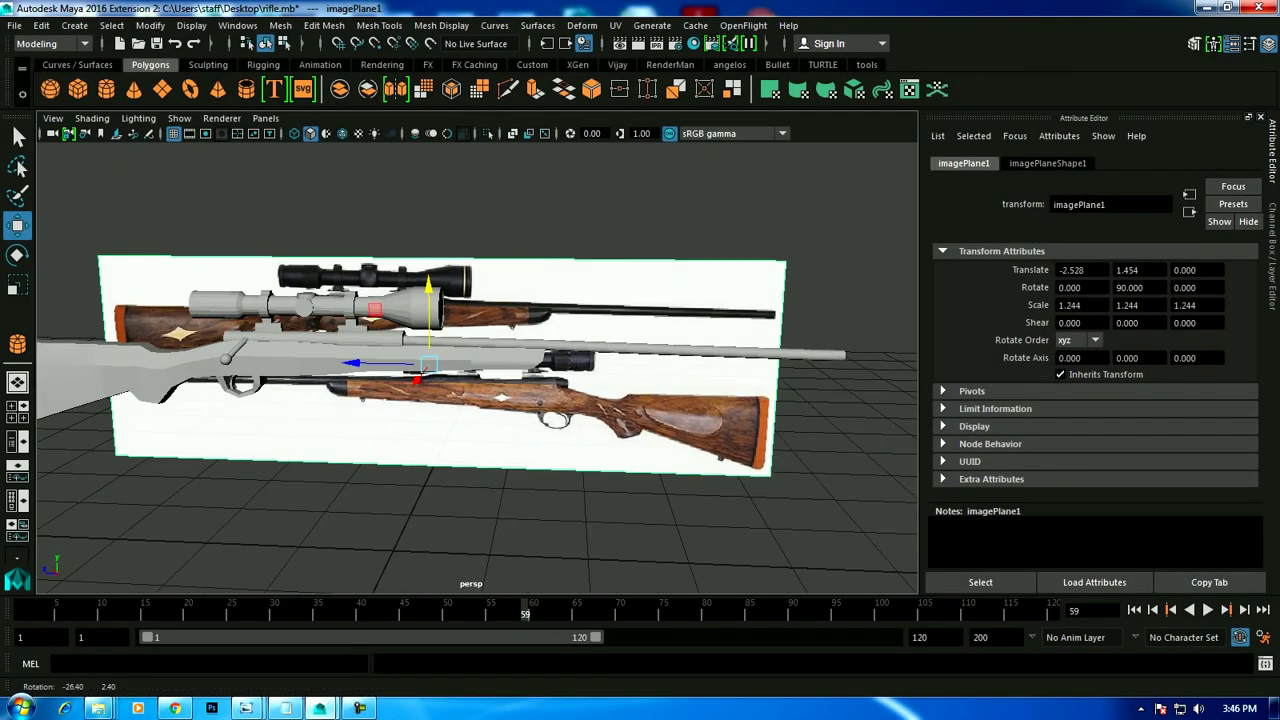
{"action": "left_click", "coordinate": [300, 345]}
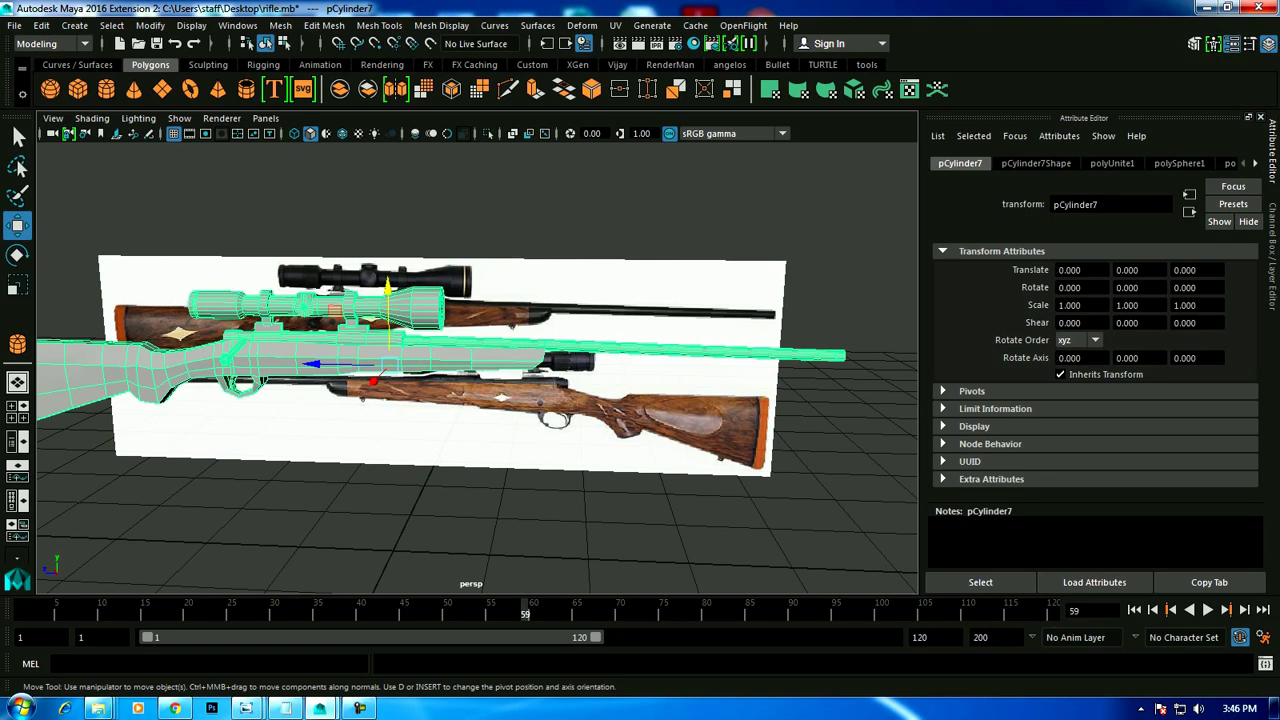
{"action": "key", "text": "1"}
{"action": "left_click_drag", "start_coordinate": [500, 500], "coordinate": [560, 500], "text": "alt"}
{"action": "left_click", "coordinate": [600, 550]}
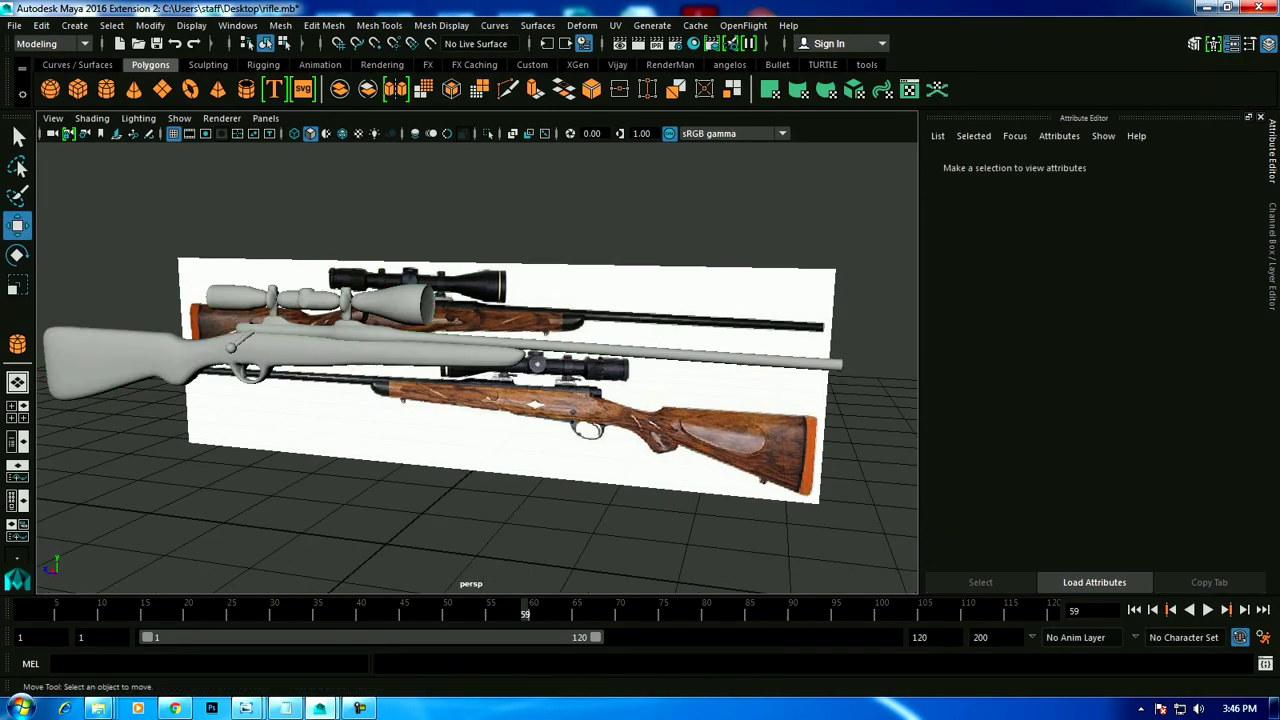
{"action": "left_click", "coordinate": [300, 345]}
{"action": "scroll", "coordinate": [400, 420], "scroll_direction": "up", "scroll_amount": 5}
{"action": "left_click_drag", "start_coordinate": [480, 450], "coordinate": [530, 420], "text": "alt"}
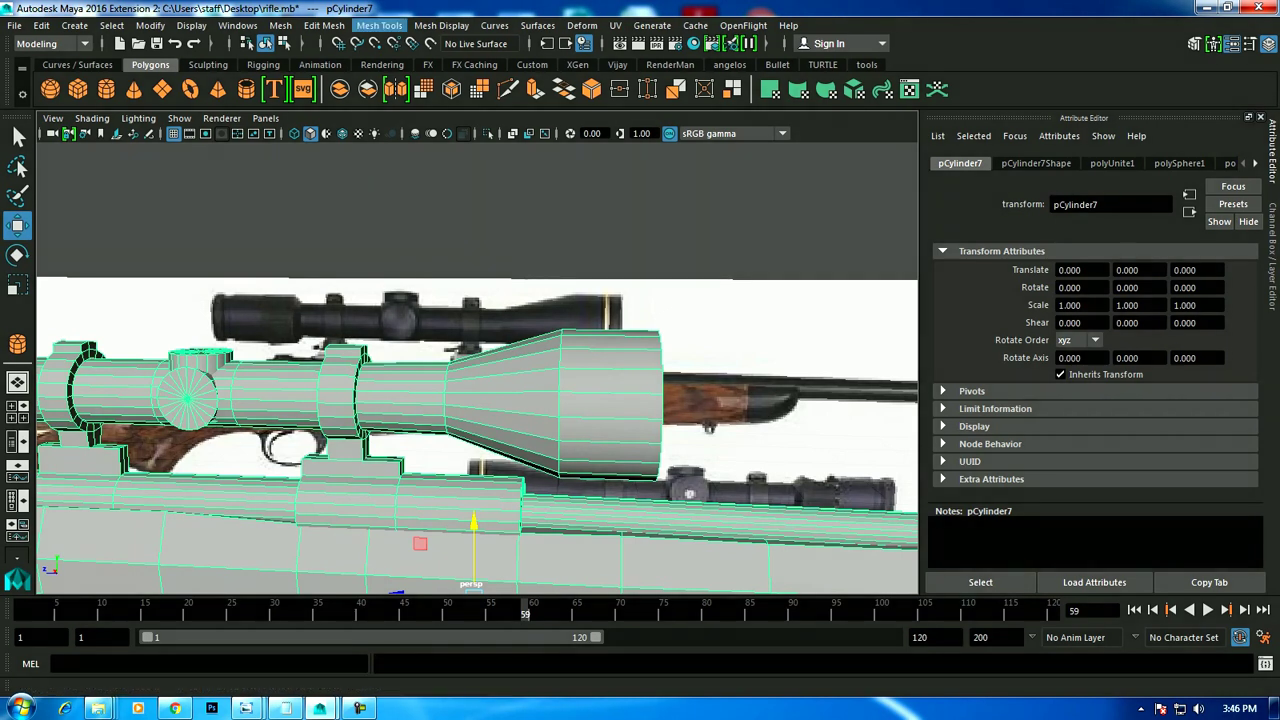
In the side view, insert edge loops across the barrel and along the scope.
{"action": "left_click", "coordinate": [379, 25]}
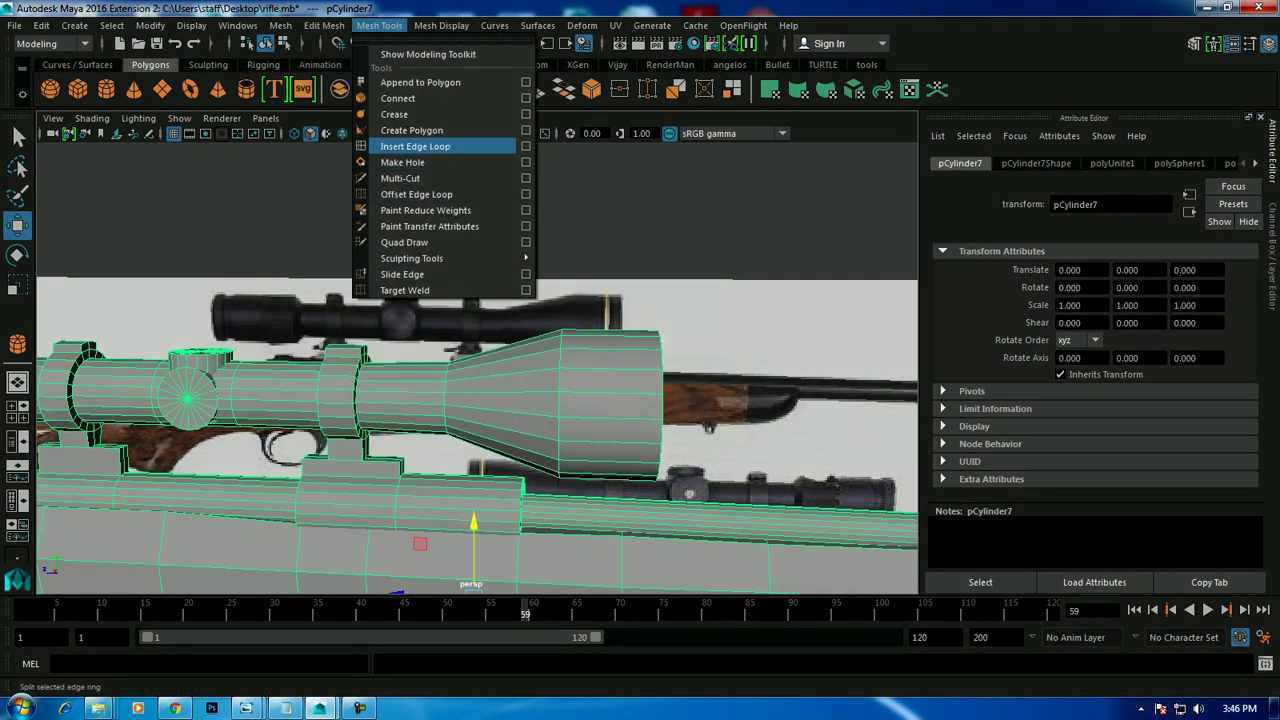
{"action": "left_click", "coordinate": [415, 146]}
{"action": "key", "text": "space"}
{"action": "key", "text": "space"}
{"action": "scroll", "coordinate": [484, 367], "scroll_direction": "up", "scroll_amount": 3}
{"action": "scroll", "coordinate": [484, 367], "scroll_direction": "up", "scroll_amount": 2}
{"action": "scroll", "coordinate": [484, 367], "scroll_direction": "up", "scroll_amount": 2}
{"action": "scroll", "coordinate": [484, 367], "scroll_direction": "up", "scroll_amount": 2}
{"action": "left_click", "coordinate": [688, 375]}
{"action": "left_click", "coordinate": [730, 375]}
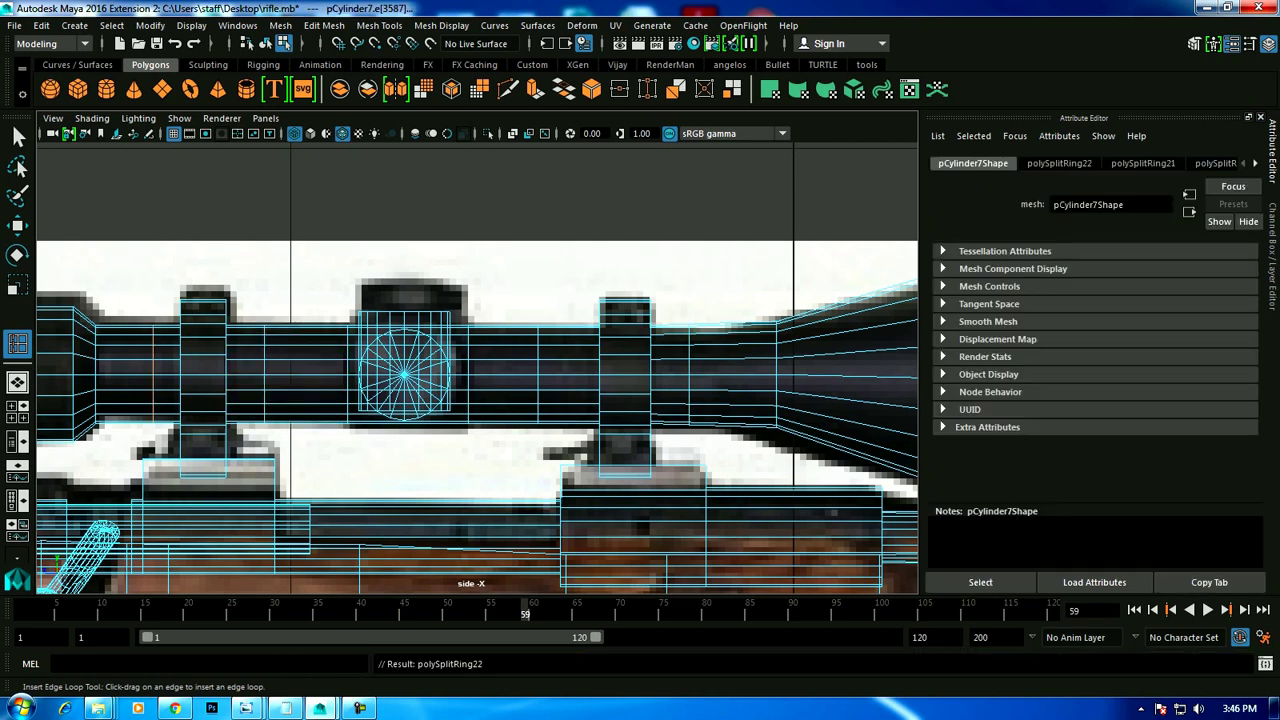
{"action": "middle_click_drag", "start_coordinate": [404, 373], "coordinate": [664, 366], "text": "alt"}
{"action": "left_click_drag", "start_coordinate": [199, 365], "coordinate": [300, 365]}
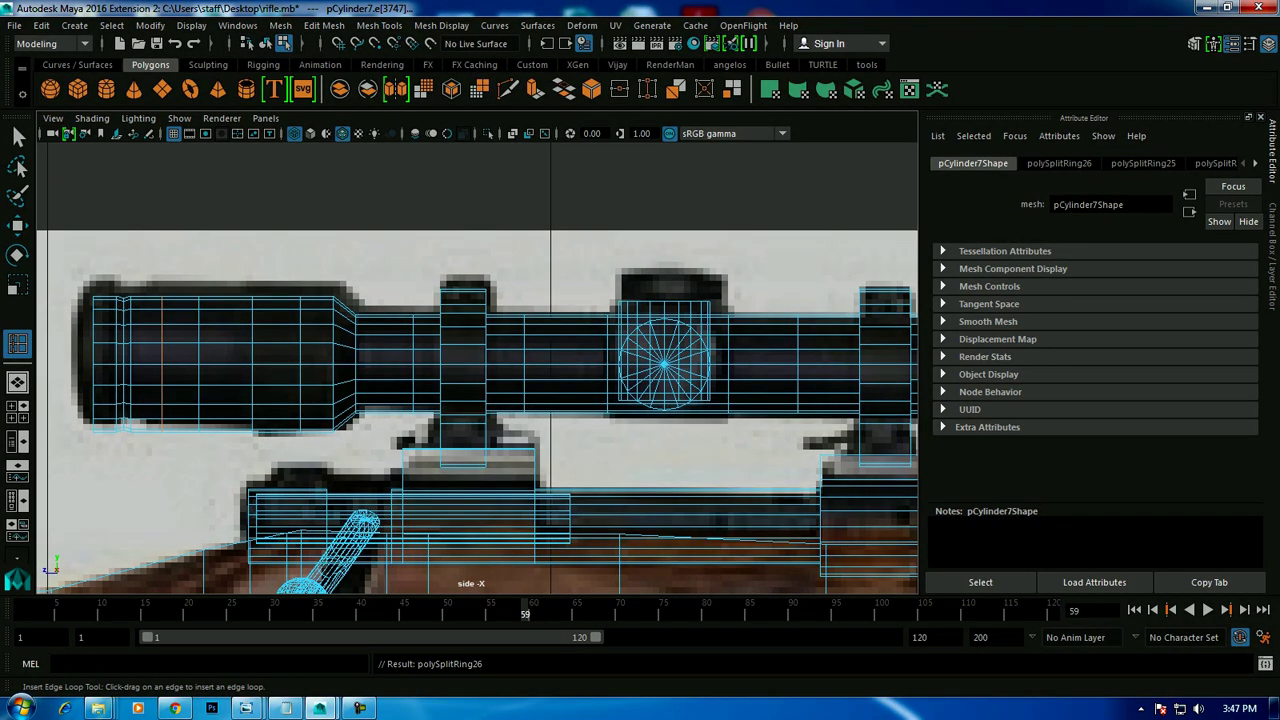
In perspective, add edge loops on the scope and beside the scope mount ring.
{"action": "key", "text": "w"}
{"action": "key", "text": "space"}
{"action": "key", "text": "space"}
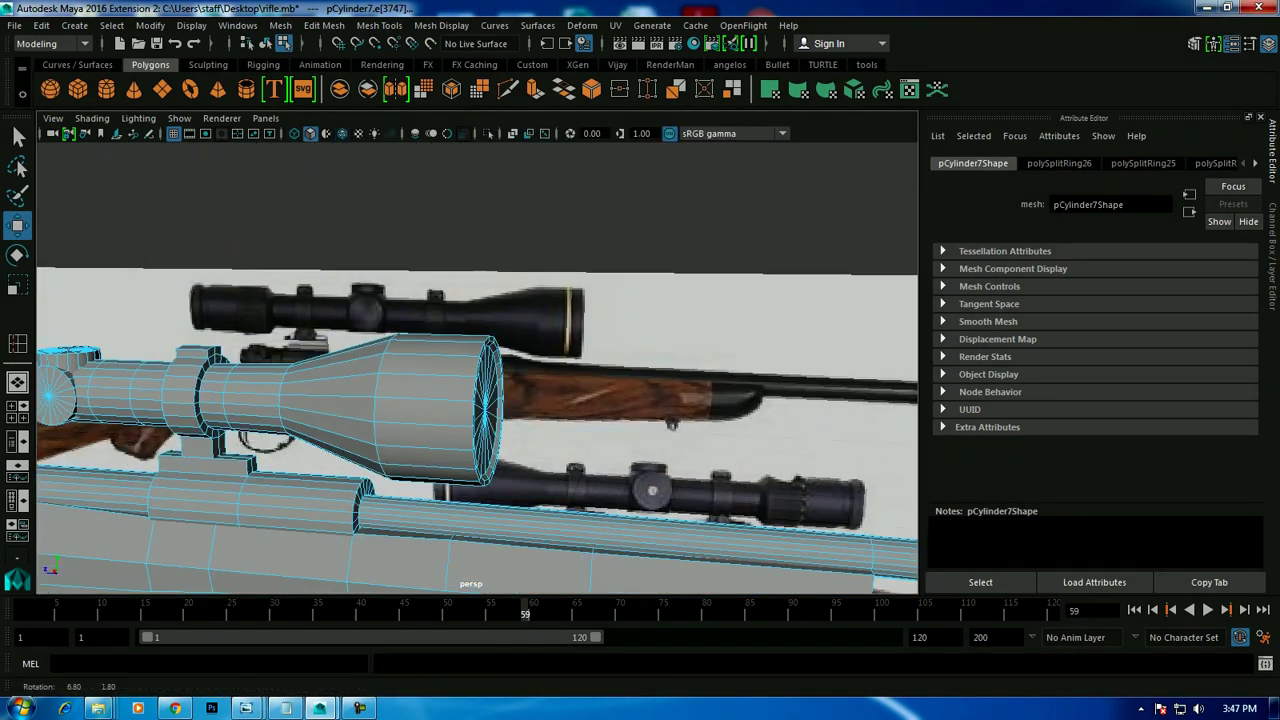
{"action": "left_click_drag", "start_coordinate": [470, 380], "coordinate": [560, 360], "text": "alt"}
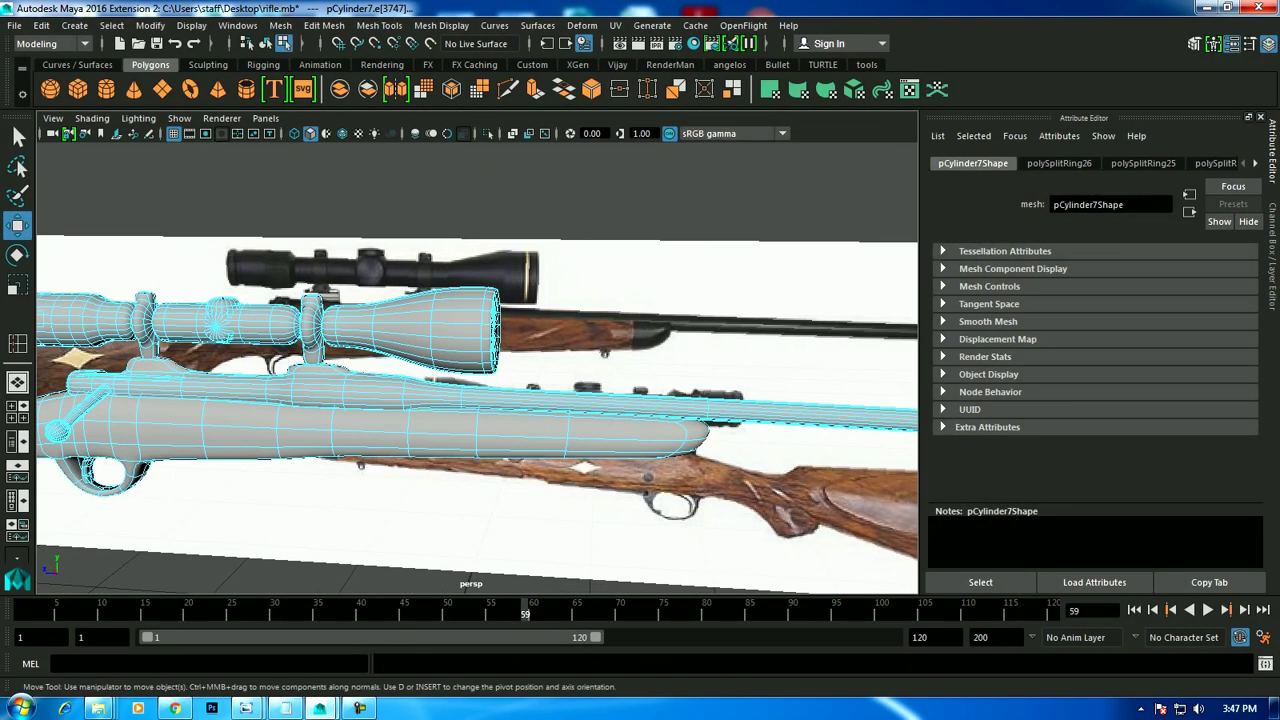
{"action": "left_click_drag", "start_coordinate": [470, 400], "coordinate": [420, 410], "text": "alt"}
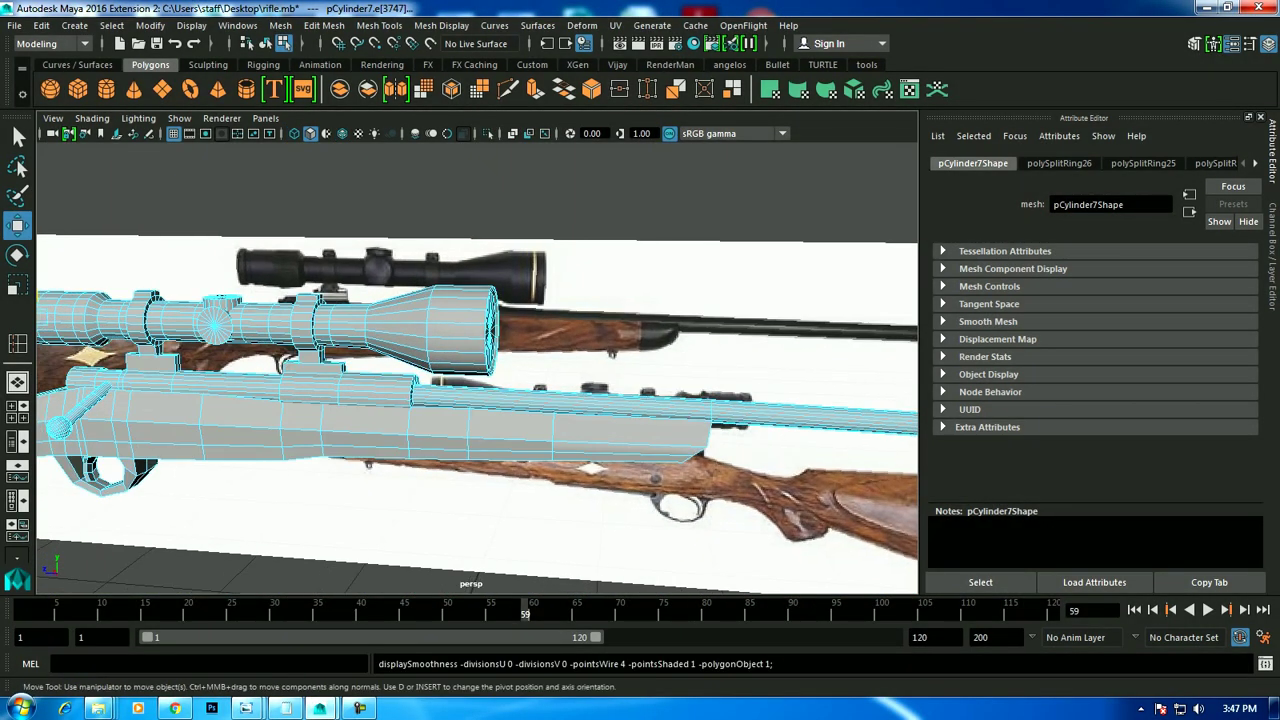
{"action": "scroll", "coordinate": [290, 368], "scroll_direction": "up", "scroll_amount": 2}
{"action": "scroll", "coordinate": [290, 368], "scroll_direction": "up", "scroll_amount": 3}
{"action": "scroll", "coordinate": [290, 368], "scroll_direction": "up", "scroll_amount": 2}
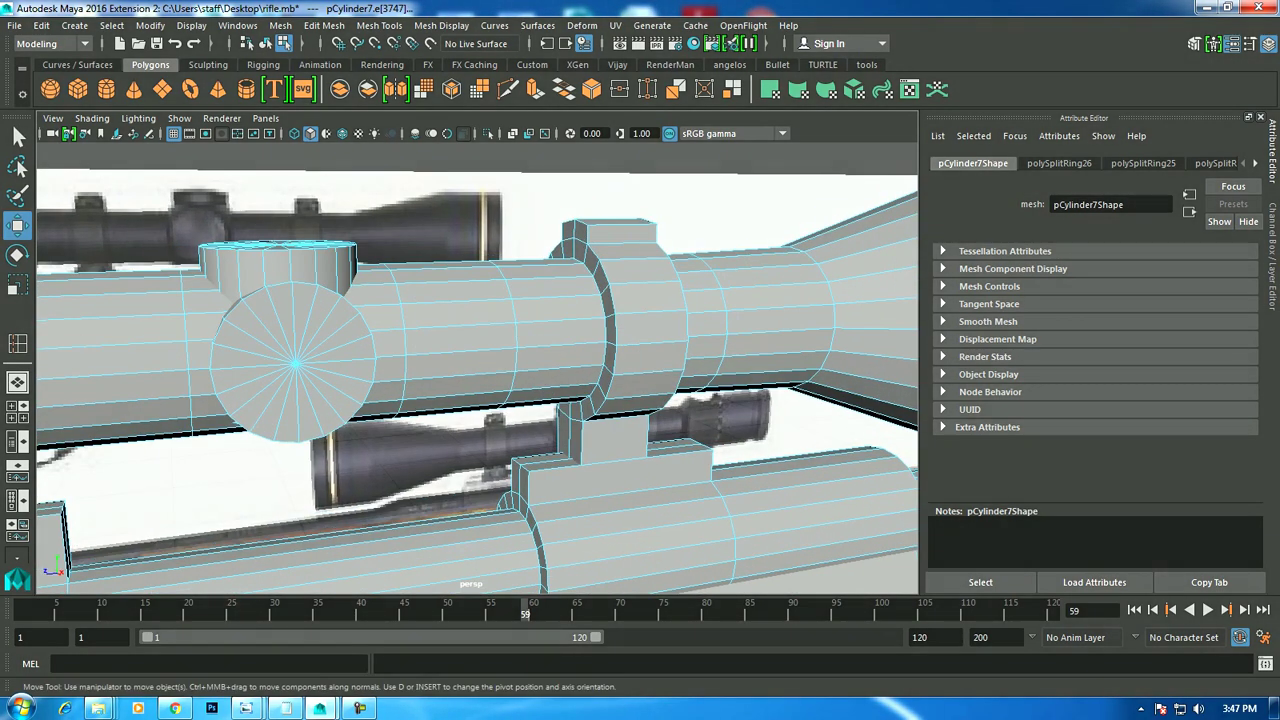
{"action": "key", "text": "y"}
{"action": "left_click", "coordinate": [565, 330]}
{"action": "mouse_move", "coordinate": [565, 330]}
{"action": "left_mouse_down", "text": "alt"}
{"action": "mouse_move", "coordinate": [452, 398]}
{"action": "mouse_move", "coordinate": [446, 504]}
{"action": "mouse_move", "coordinate": [600, 420]}
{"action": "left_mouse_up", "text": "alt"}
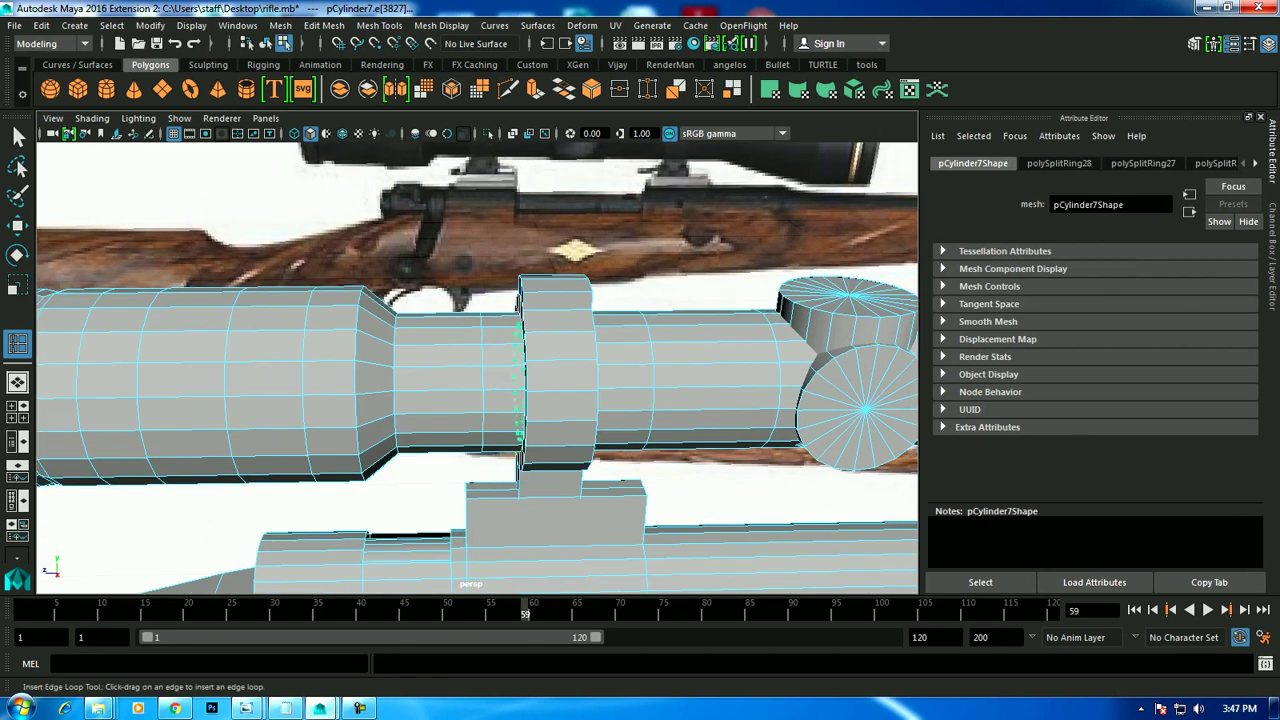
{"action": "left_click_drag", "start_coordinate": [512, 450], "coordinate": [440, 440]}
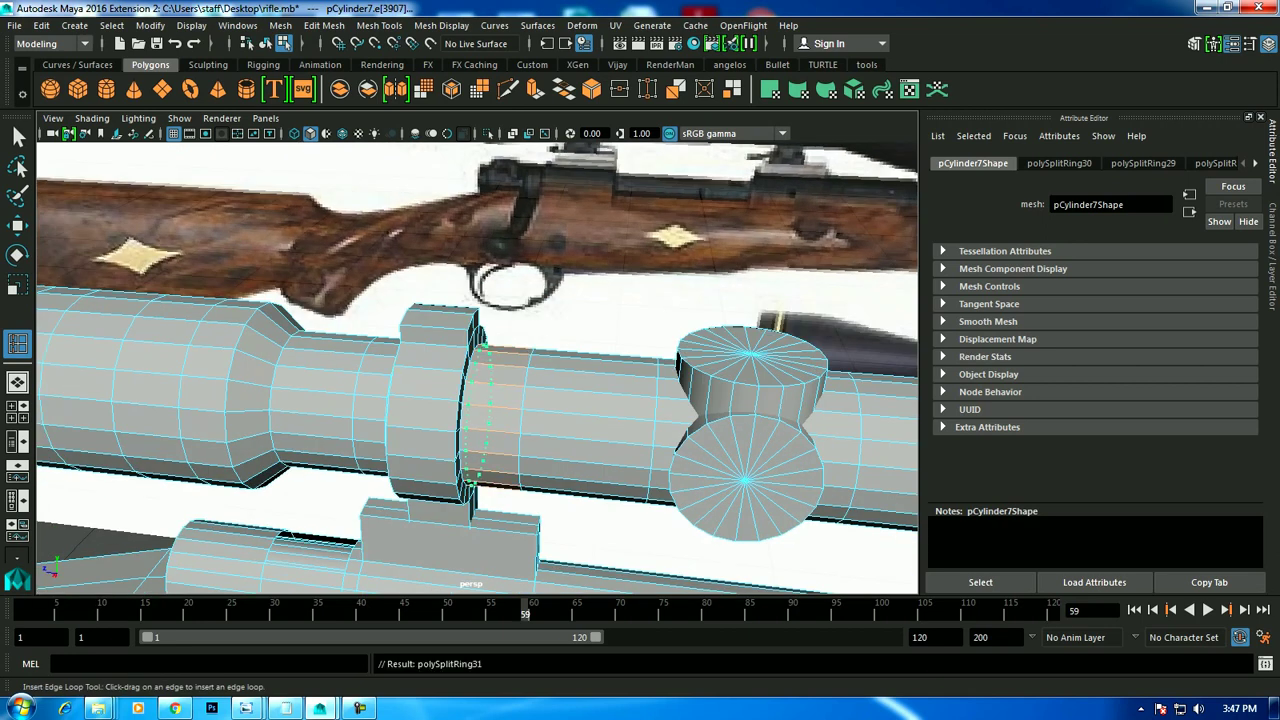
{"action": "key", "text": "w"}
Add edge loops on the scope ring and the front mount ring.
{"action": "key", "text": "3"}
{"action": "key", "text": "1"}
{"action": "mouse_move", "coordinate": [500, 420]}
{"action": "left_mouse_down", "text": "alt"}
{"action": "mouse_move", "coordinate": [560, 400]}
{"action": "mouse_move", "coordinate": [470, 445]}
{"action": "left_mouse_up", "text": "alt"}
{"action": "key", "text": "y"}
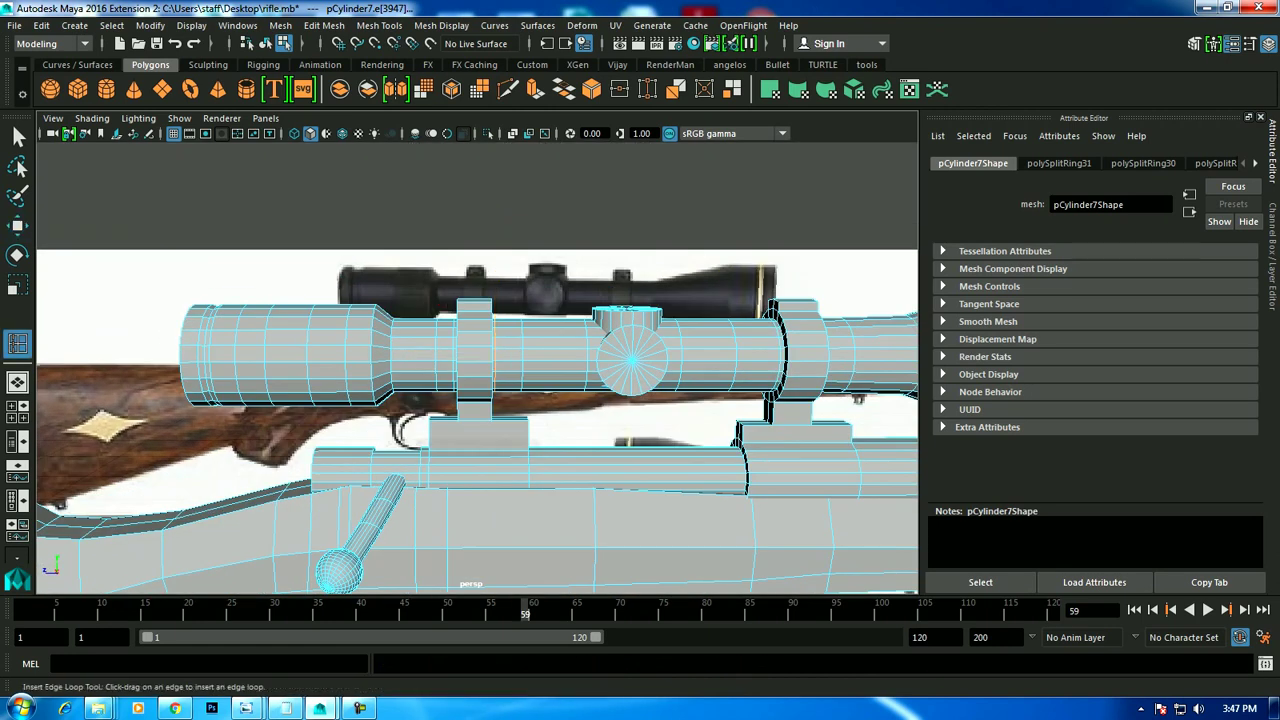
{"action": "left_click", "coordinate": [472, 410]}
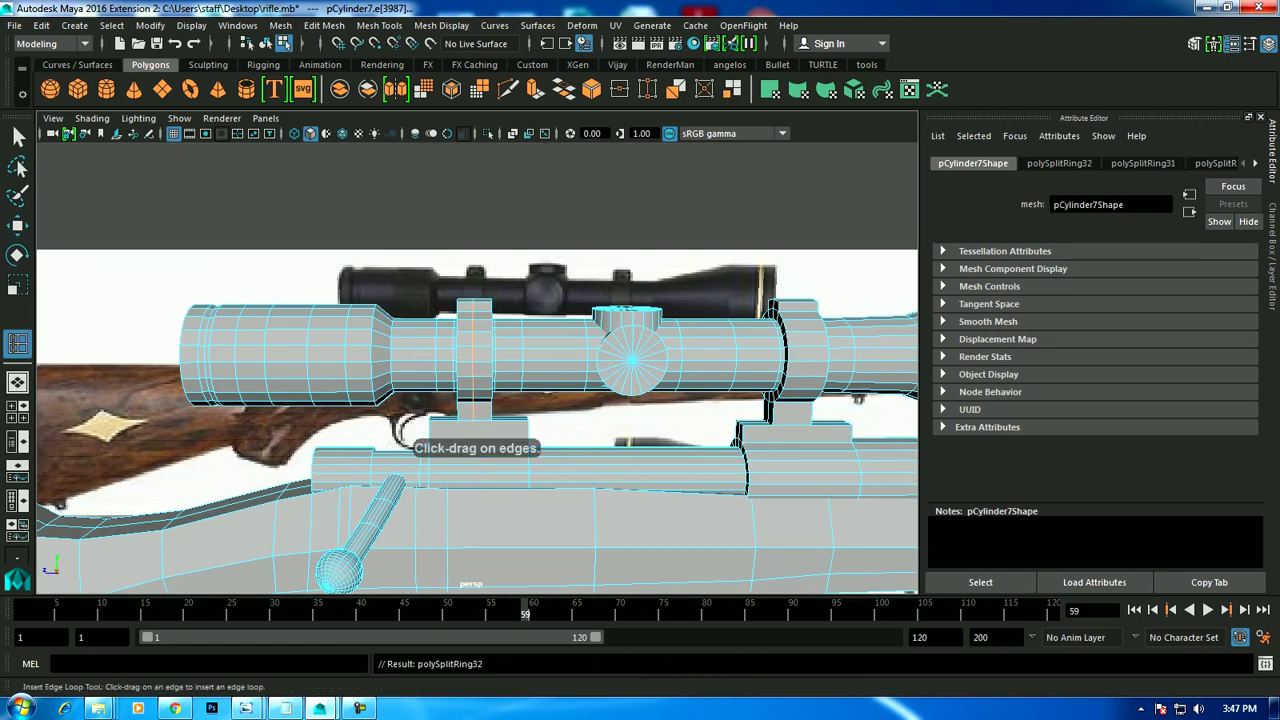
{"action": "left_click", "coordinate": [800, 400]}
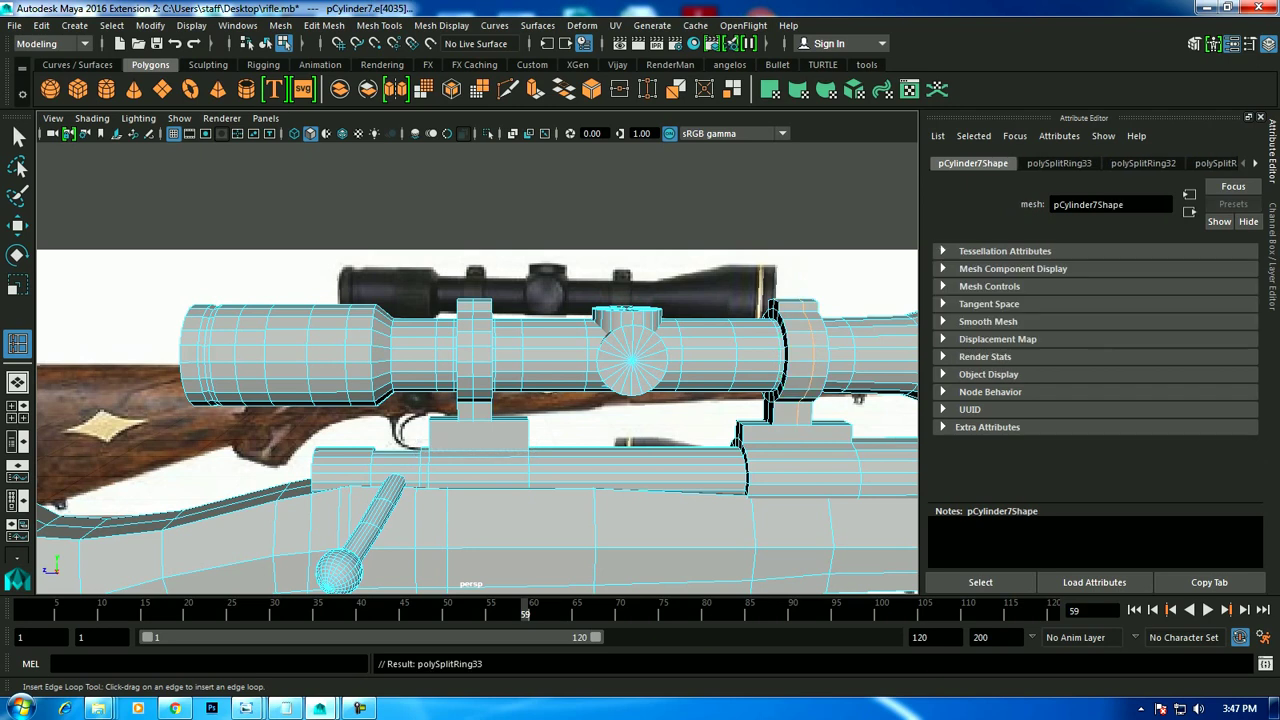
{"action": "key", "text": "w"}
Orbit out around the scope and select the whole rifle mesh.
{"action": "mouse_move", "coordinate": [470, 440]}
{"action": "left_mouse_down", "text": "alt"}
{"action": "mouse_move", "coordinate": [340, 420]}
{"action": "mouse_move", "coordinate": [380, 410]}
{"action": "left_mouse_up", "text": "alt"}
{"action": "scroll", "coordinate": [478, 400], "scroll_direction": "down", "scroll_amount": 5}
{"action": "scroll", "coordinate": [478, 400], "scroll_direction": "up", "scroll_amount": 5}
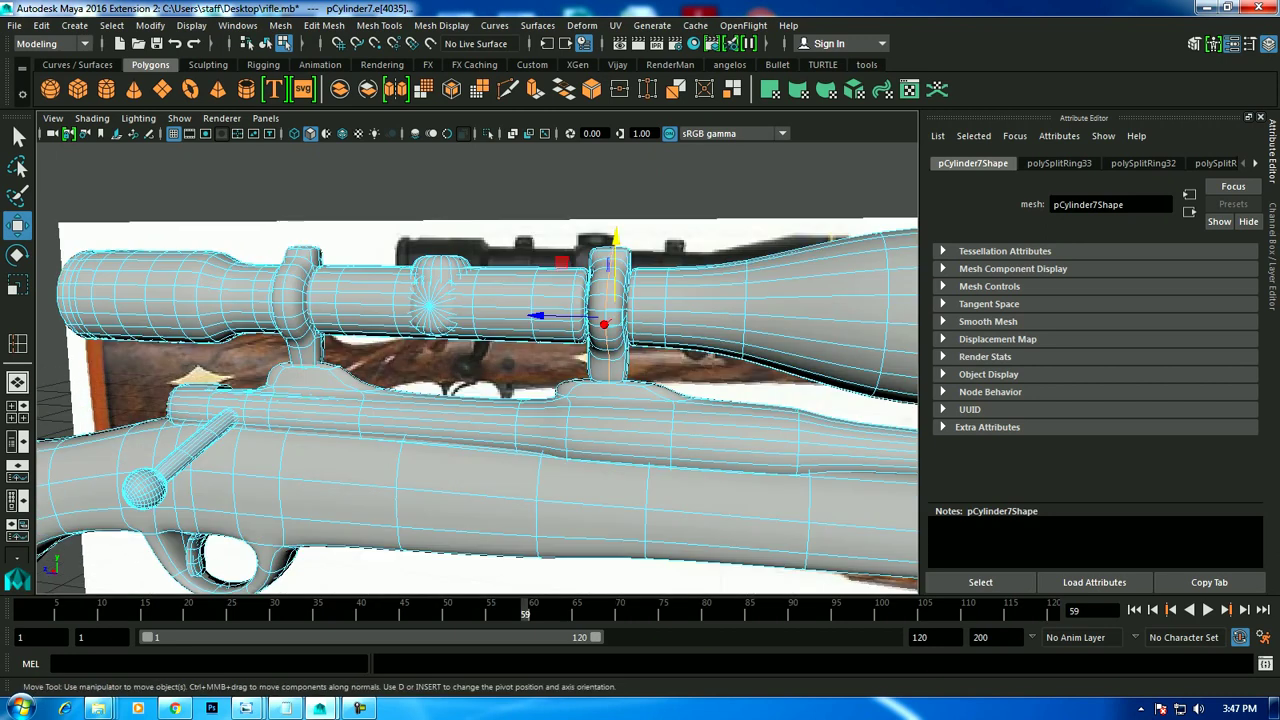
{"action": "scroll", "coordinate": [478, 400], "scroll_direction": "up", "scroll_amount": 2}
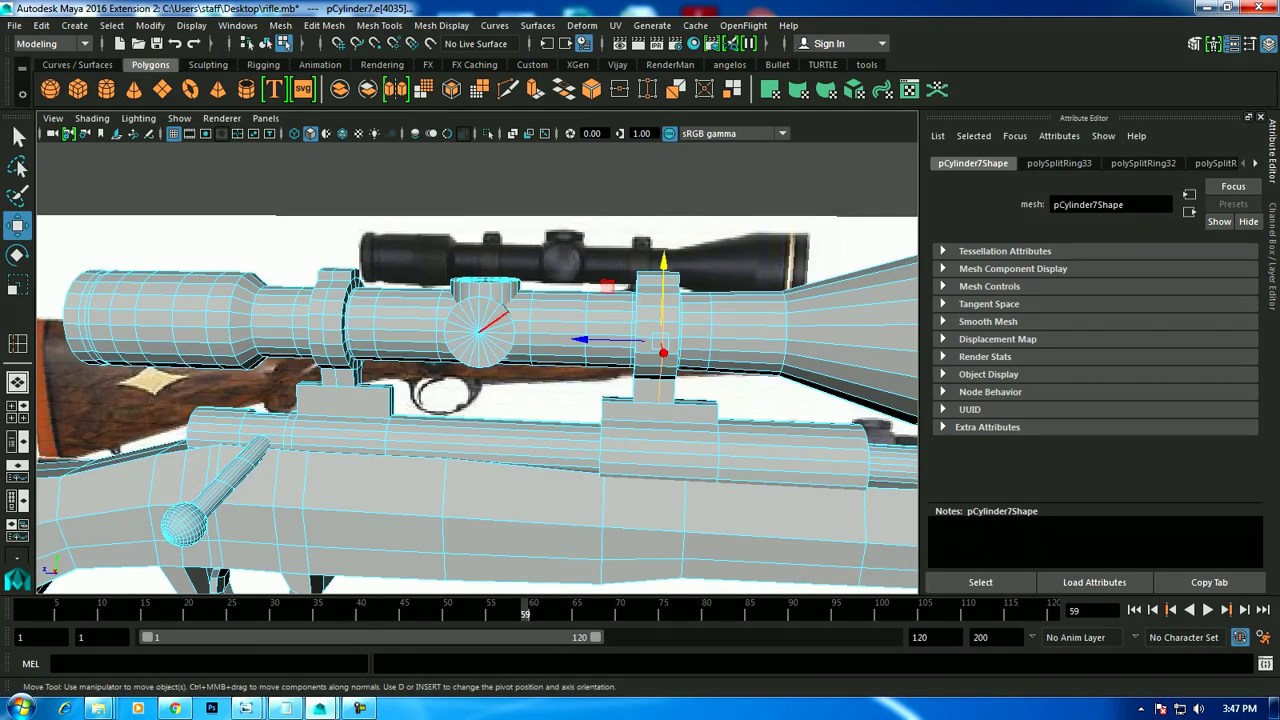
{"action": "scroll", "coordinate": [478, 400], "scroll_direction": "down", "scroll_amount": 4}
{"action": "left_click", "coordinate": [478, 240]}
{"action": "left_click_drag", "start_coordinate": [478, 400], "coordinate": [380, 400], "text": "alt"}
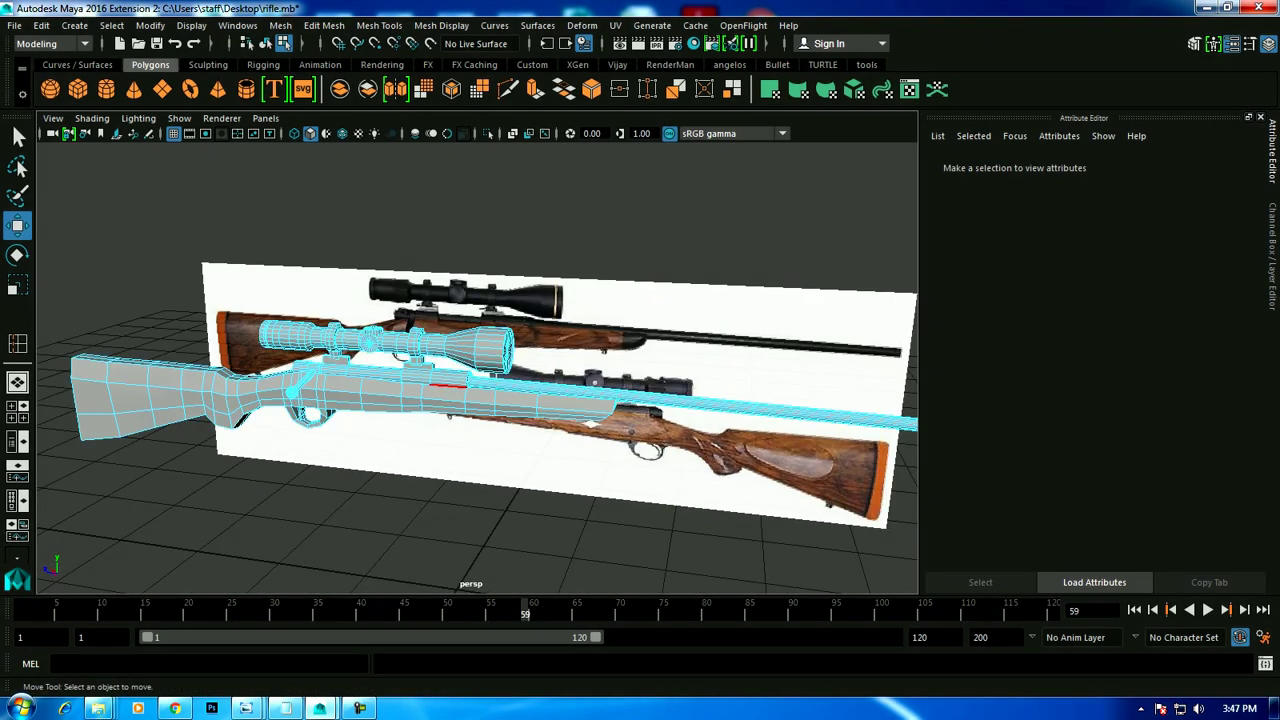
{"action": "right_click_drag", "start_coordinate": [430, 320], "coordinate": [523, 234]}
{"action": "left_click_drag", "start_coordinate": [470, 420], "coordinate": [414, 396], "text": "alt"}
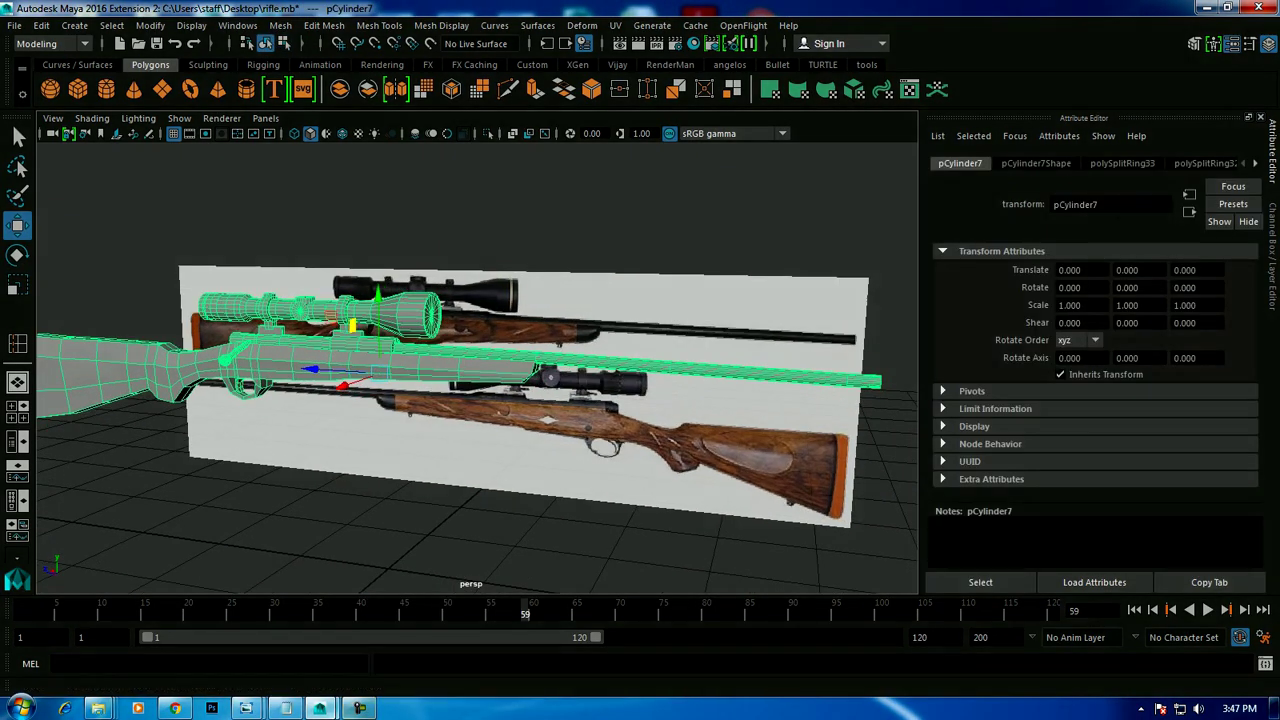
{"action": "left_click", "coordinate": [285, 708]}
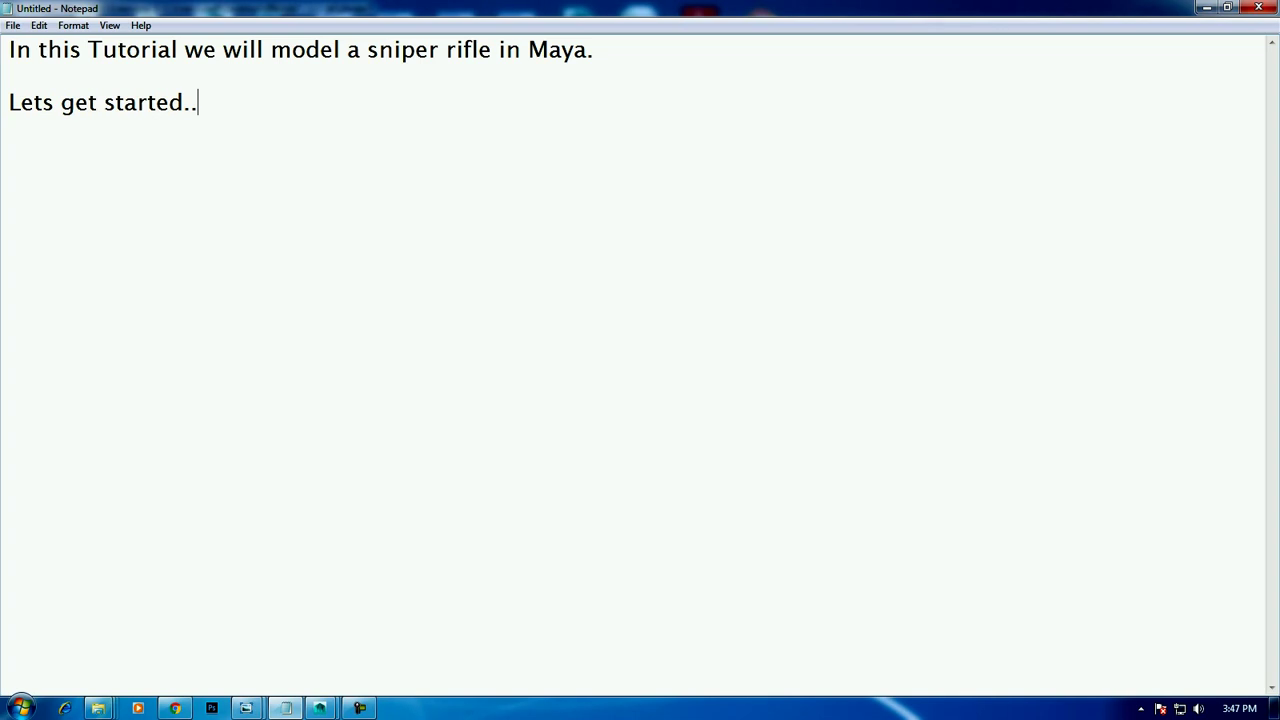
Complete the word 'Thanks' and delete the stray 'g' before 'for'.
{"action": "type", "text": "Thanks gfor watching.."}
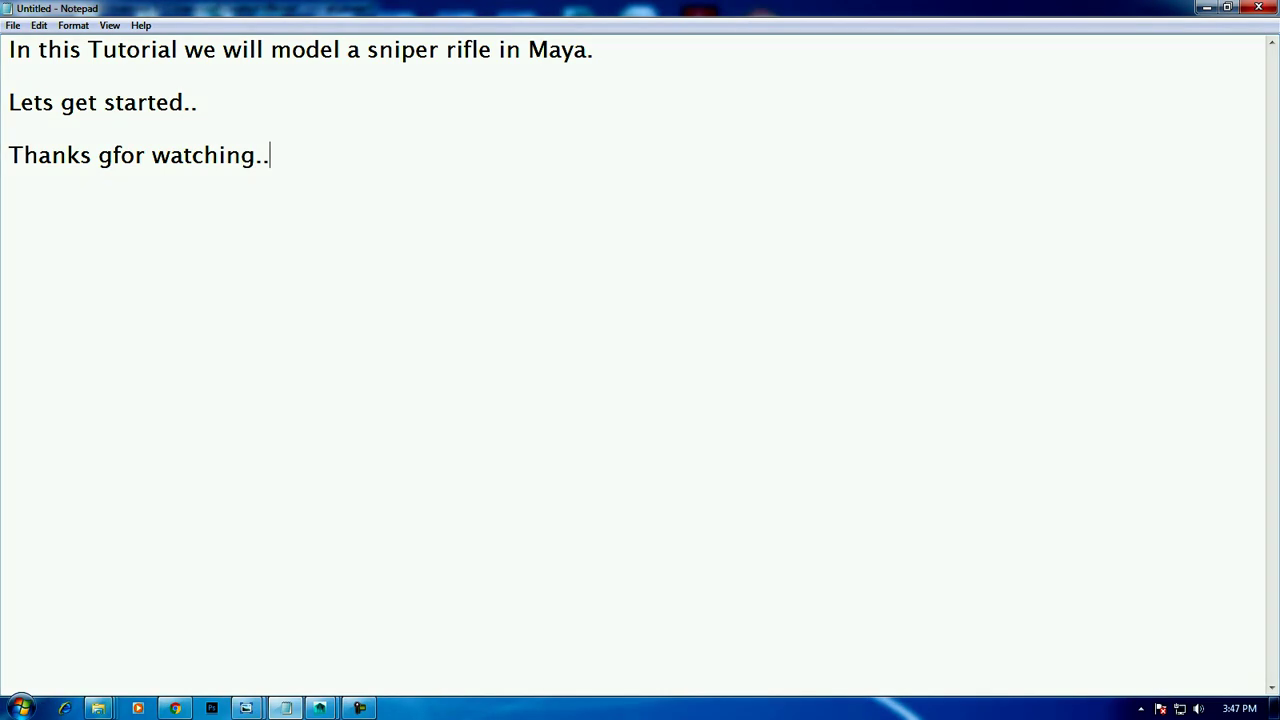
{"action": "left_click", "coordinate": [111, 155]}
{"action": "key", "text": "BackSpace"}
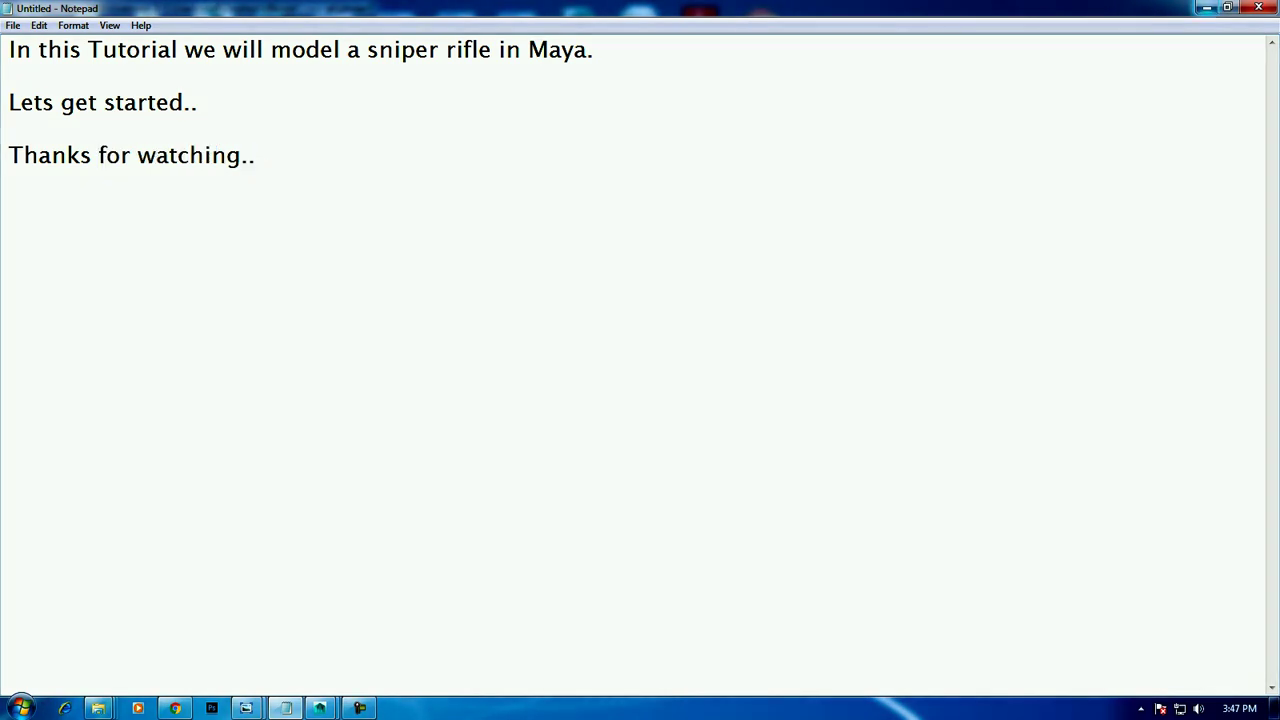